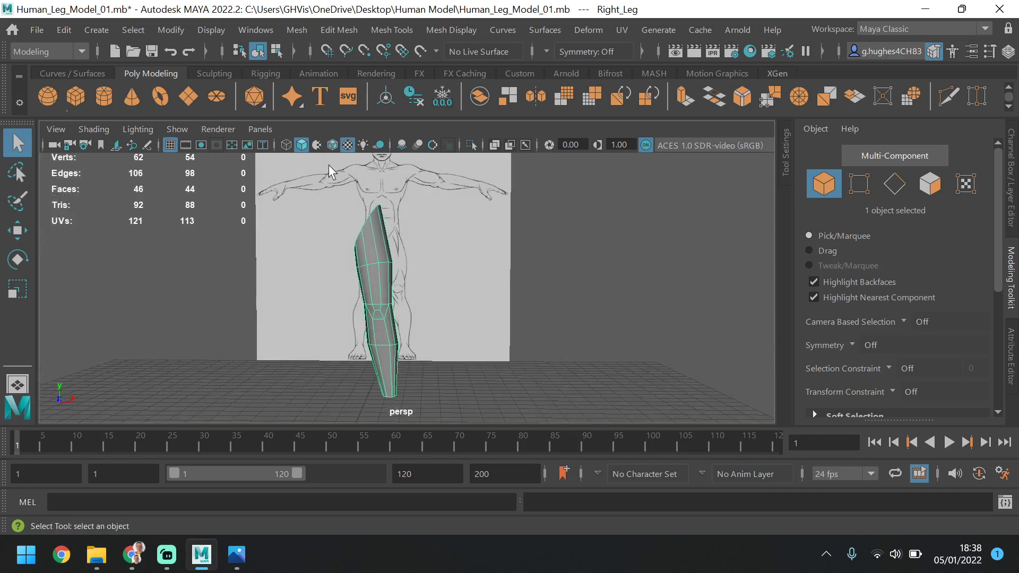
View the Male Base Mesh and low poly topology reference images in Photos, then return to the Maya leg model
alt+drag(370, 230, 287, 260)
alt+drag(375, 258, 420, 234)
mouse_move(236, 561)
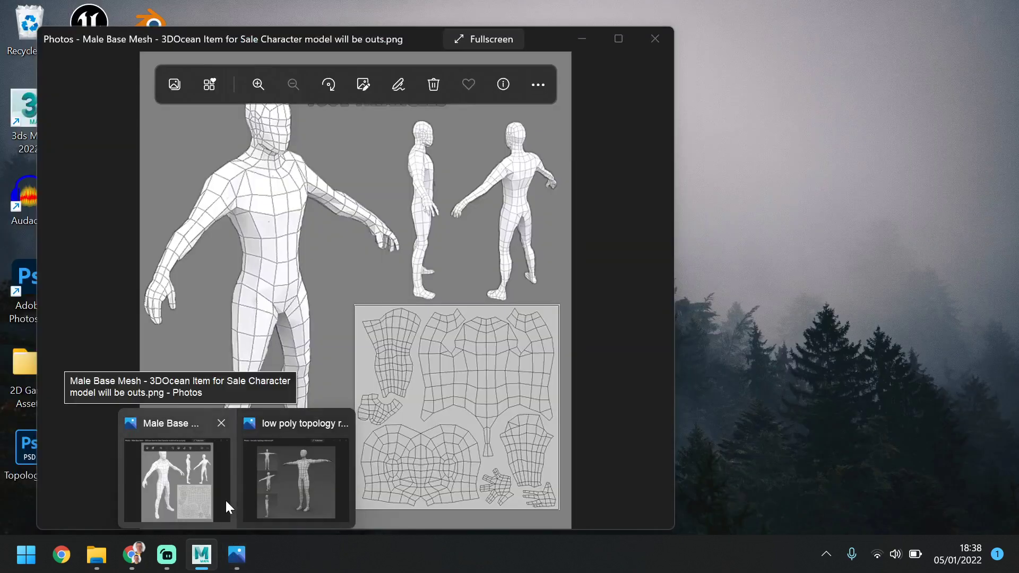
click(225, 499)
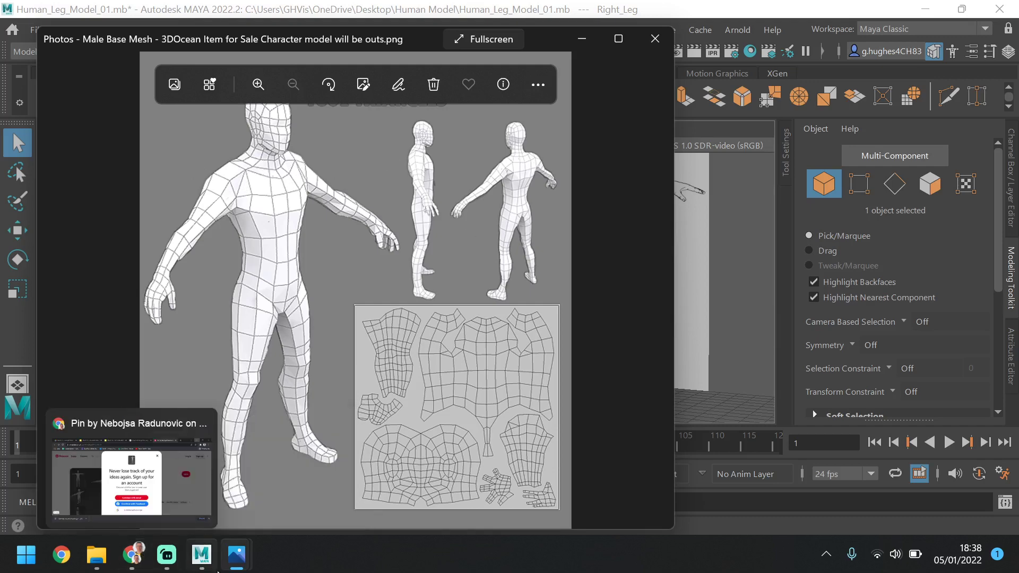
mouse_move(240, 565)
click(291, 479)
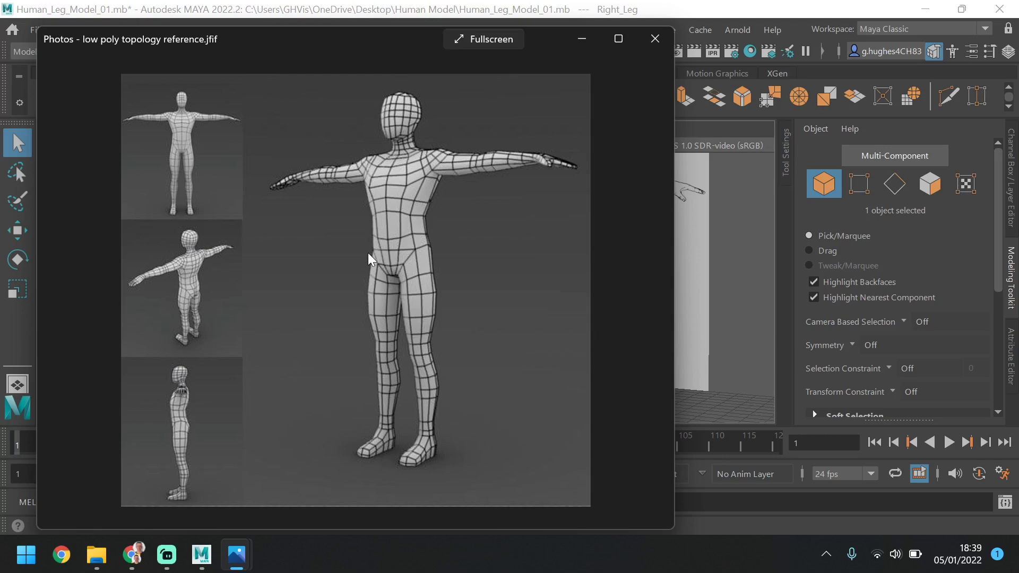
key(Right)
click(588, 42)
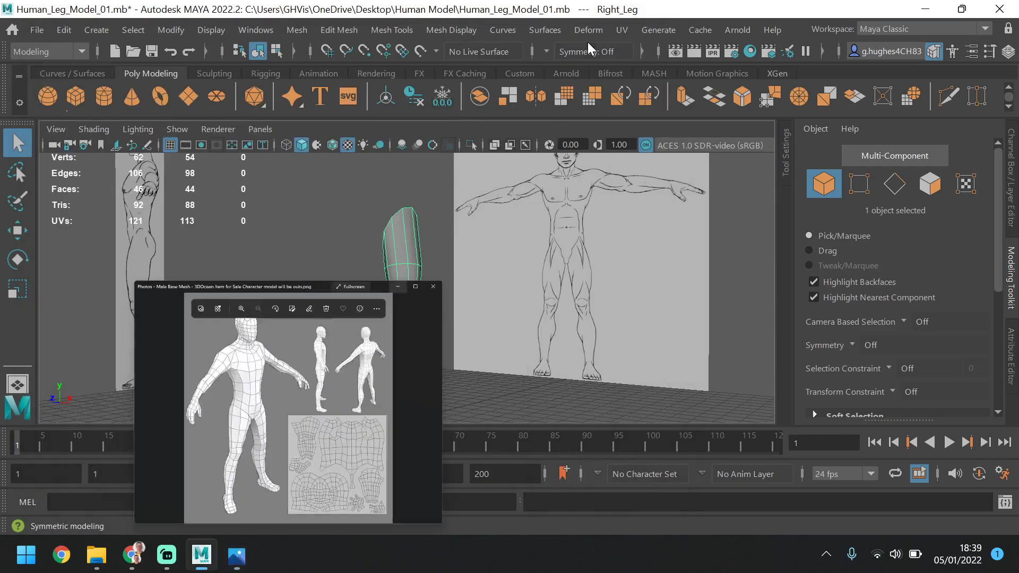
Reselect the leg and compare its upper part with the reference drawings in the front and side views
click(573, 288)
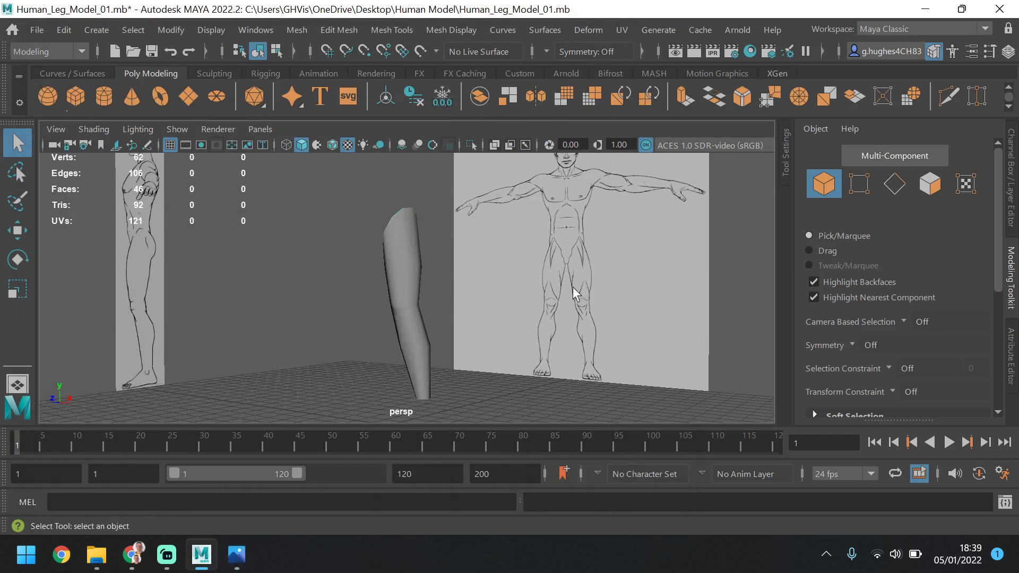
click(416, 248)
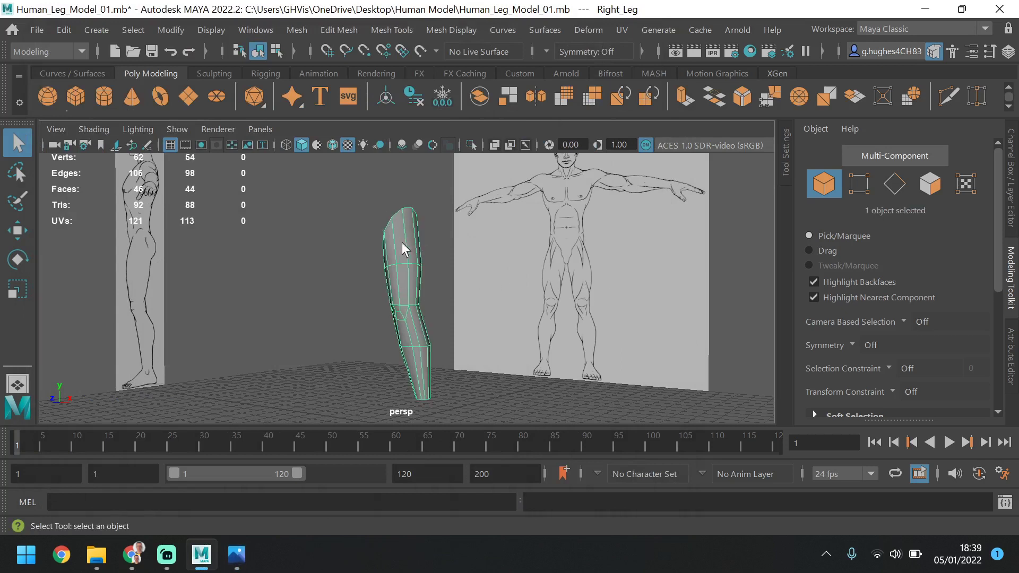
key(space)
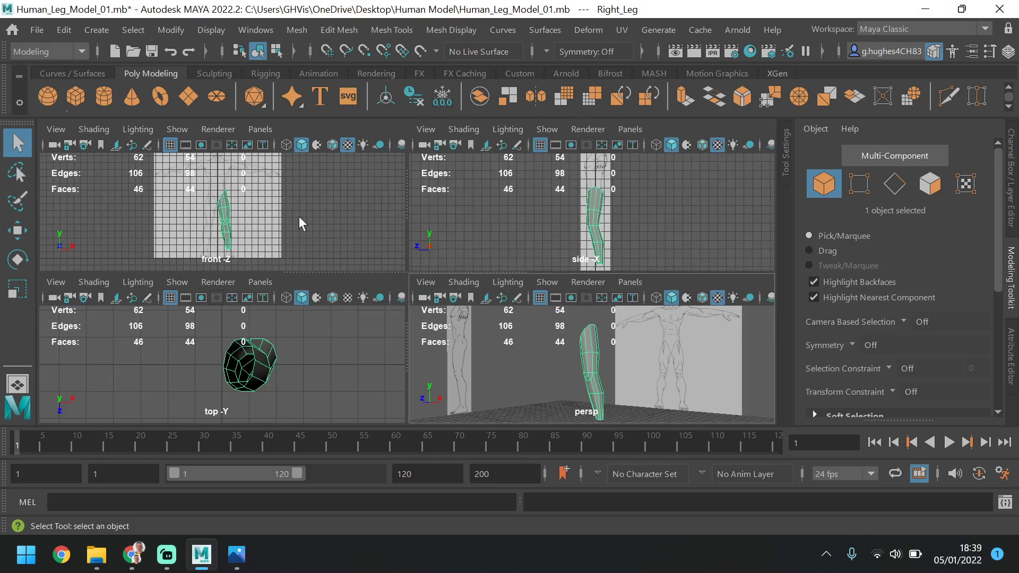
key(space)
key(shift+f)
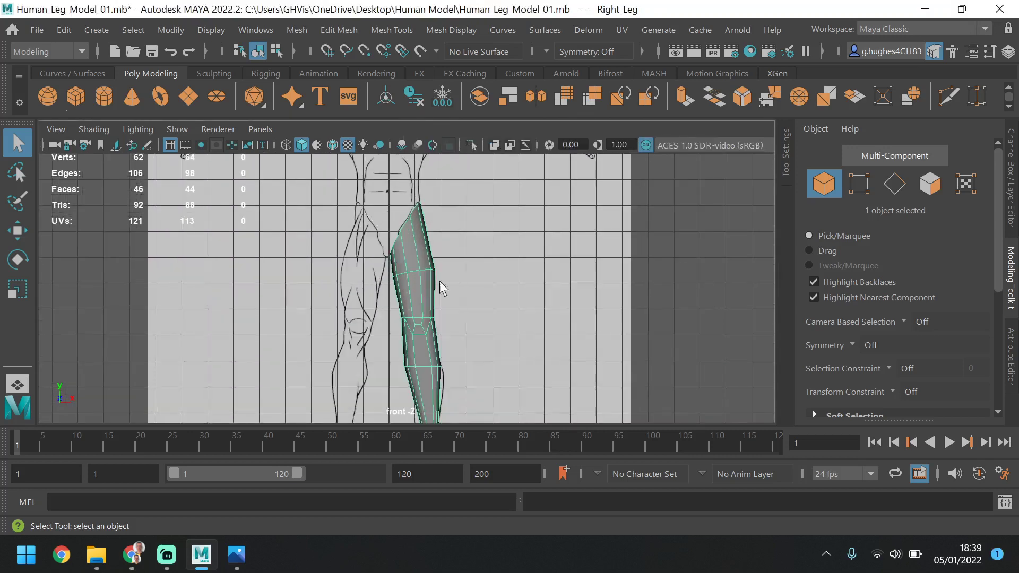
key(space)
key(space)
scroll(414, 220, up, 4)
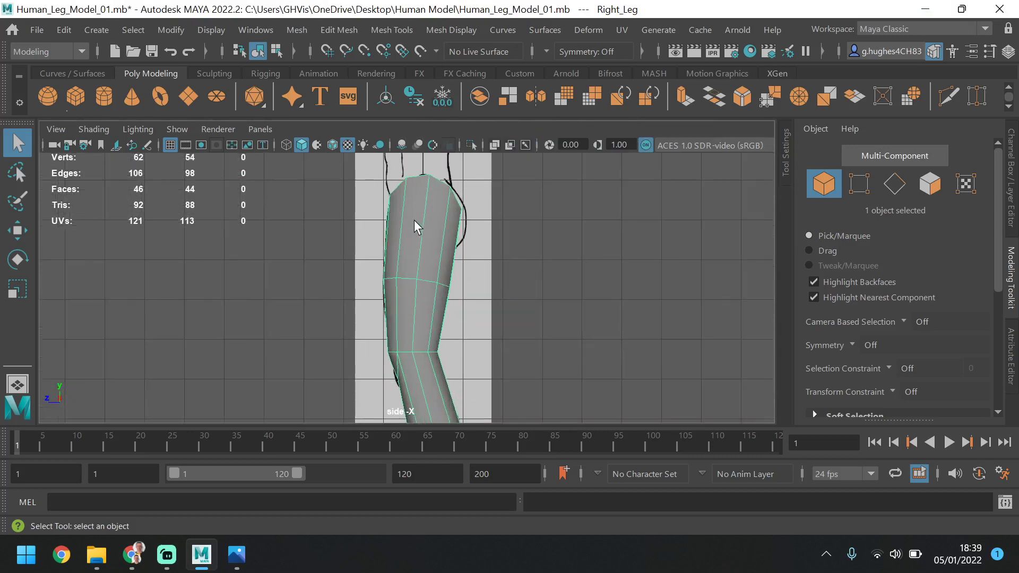
Select the two uppermost border edges on the outer hip and extrude them upward toward the waist in the side view
key(F10)
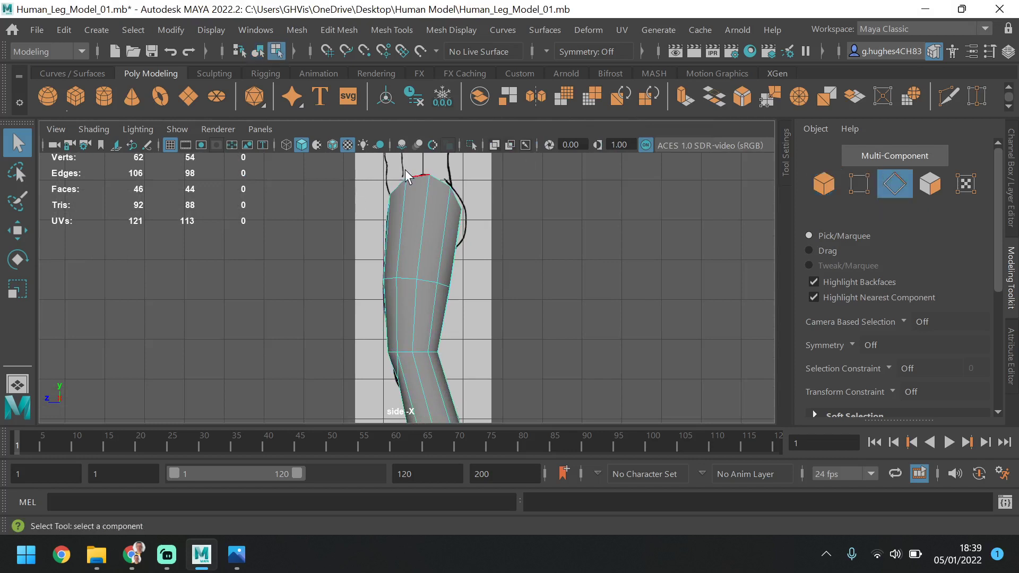
click(438, 182)
shift+click(457, 194)
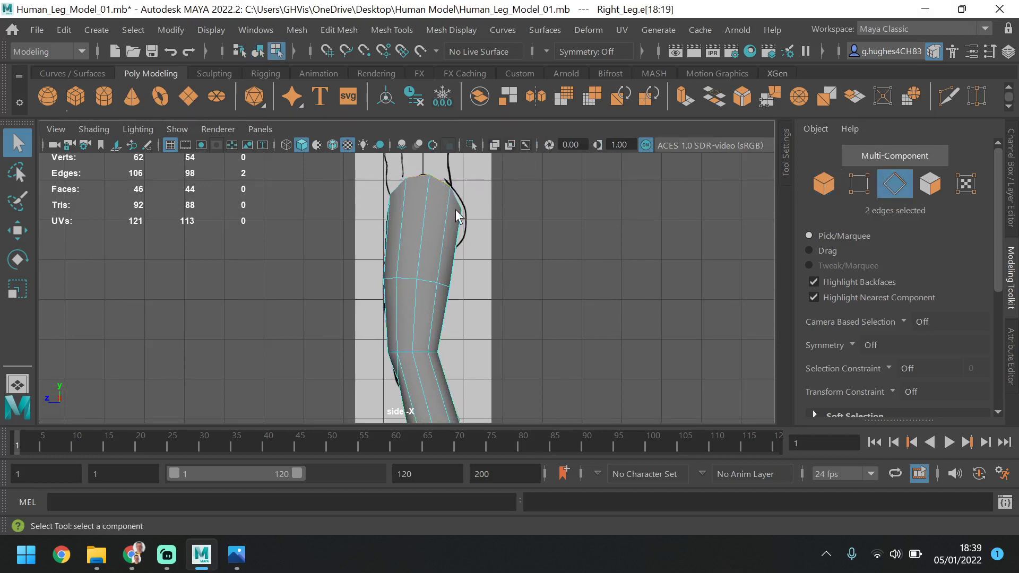
key(space)
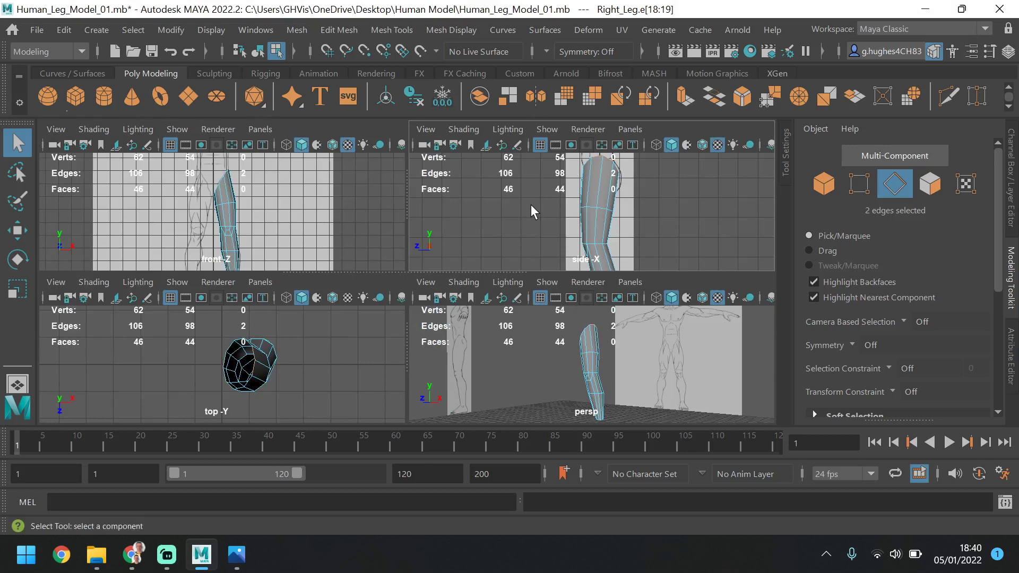
key(space)
scroll(447, 294, down, 3)
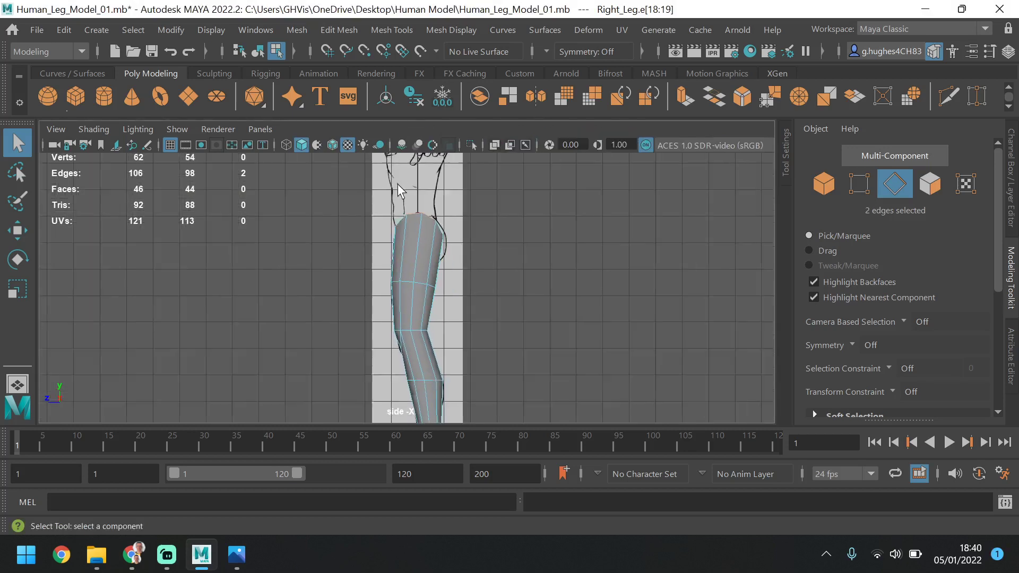
scroll(398, 190, up, 2)
click(17, 230)
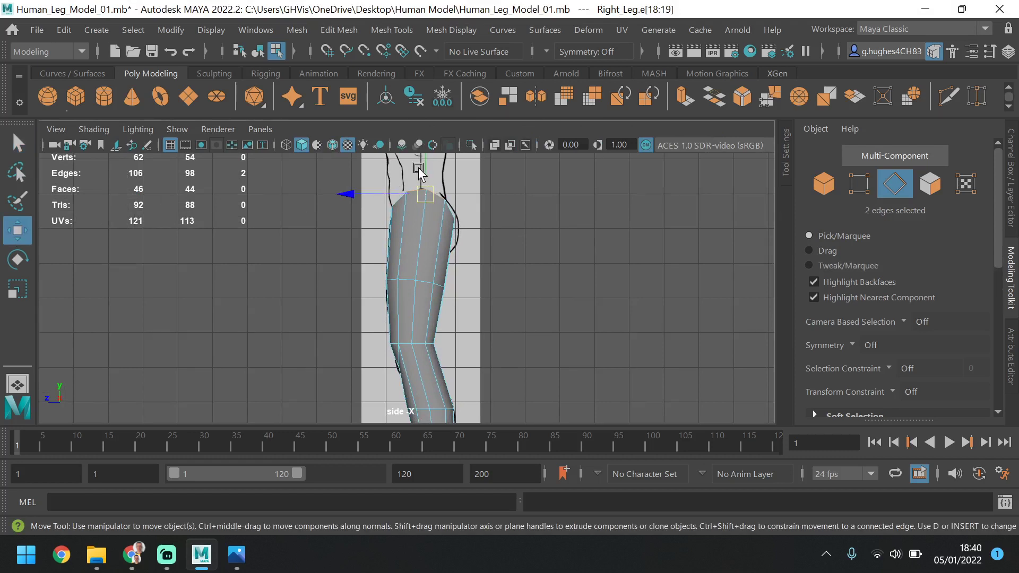
shift+drag(420, 166, 428, 141)
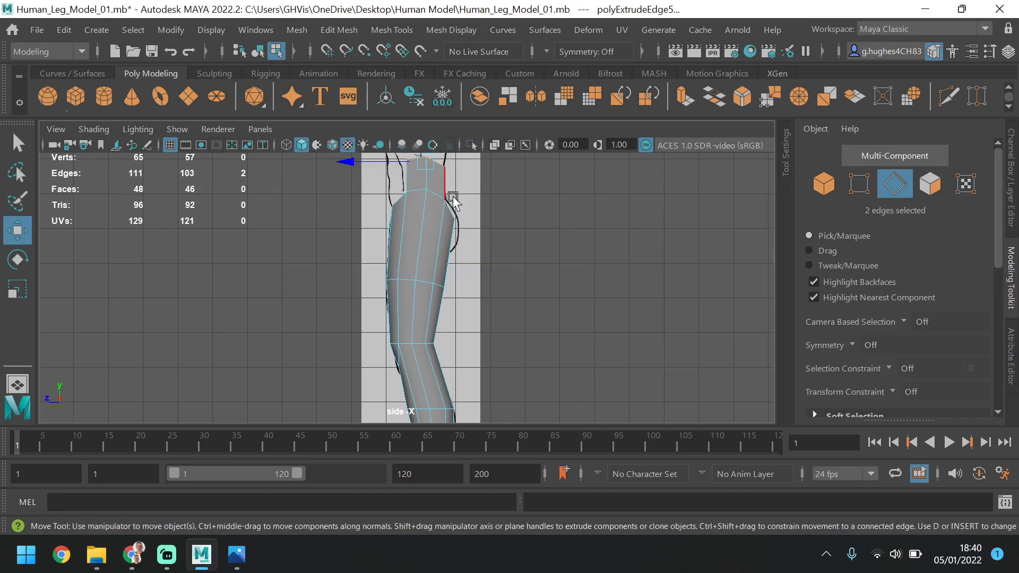
Adjust the position of the extruded hip edges to fit the waist outline in the front view
key(space)
key(space)
scroll(451, 210, down, 3)
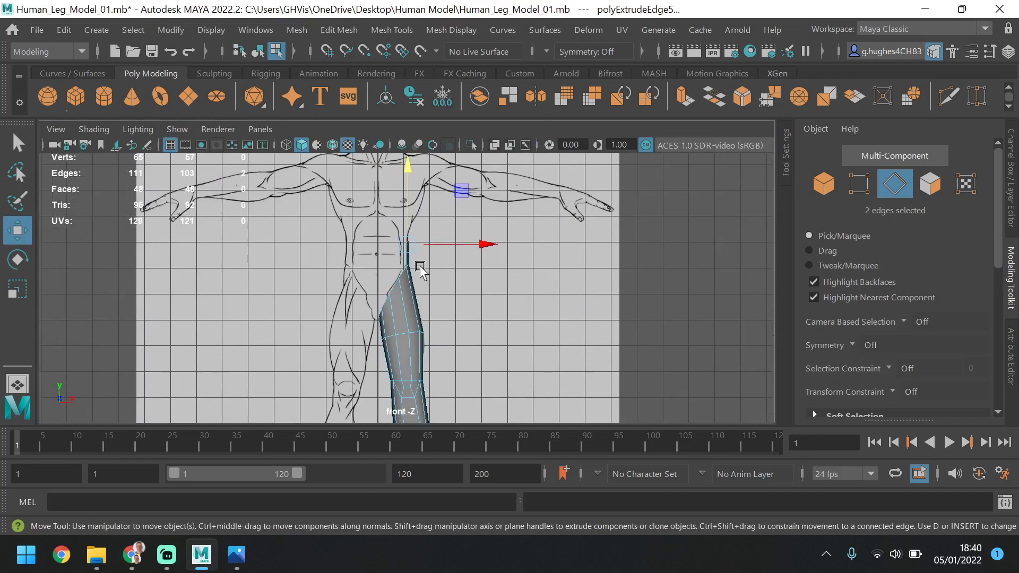
scroll(427, 241, up, 4)
drag(461, 197, 457, 191)
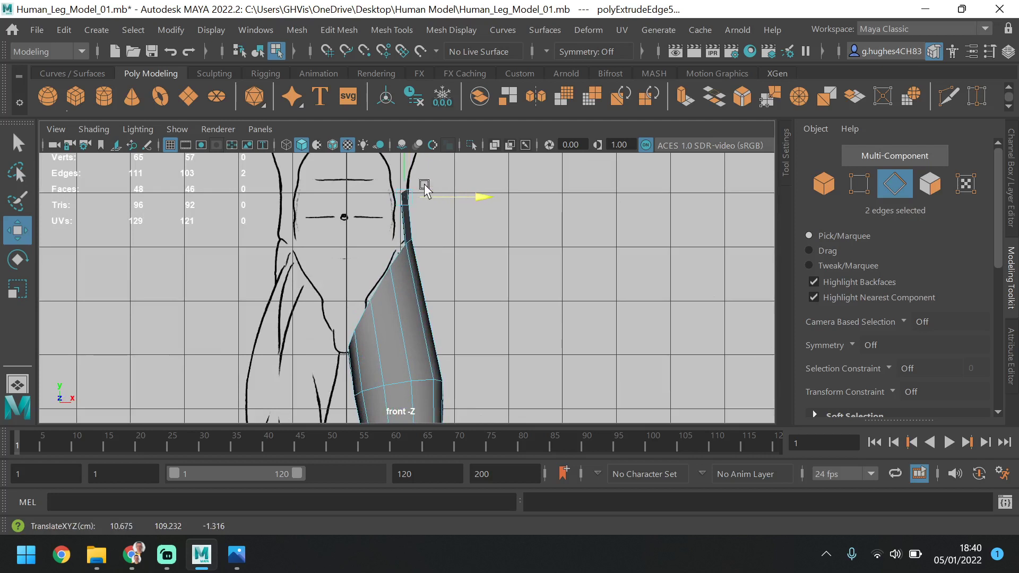
mouse_move(404, 173)
mouse_down()
mouse_move(407, 188)
mouse_move(407, 172)
mouse_up()
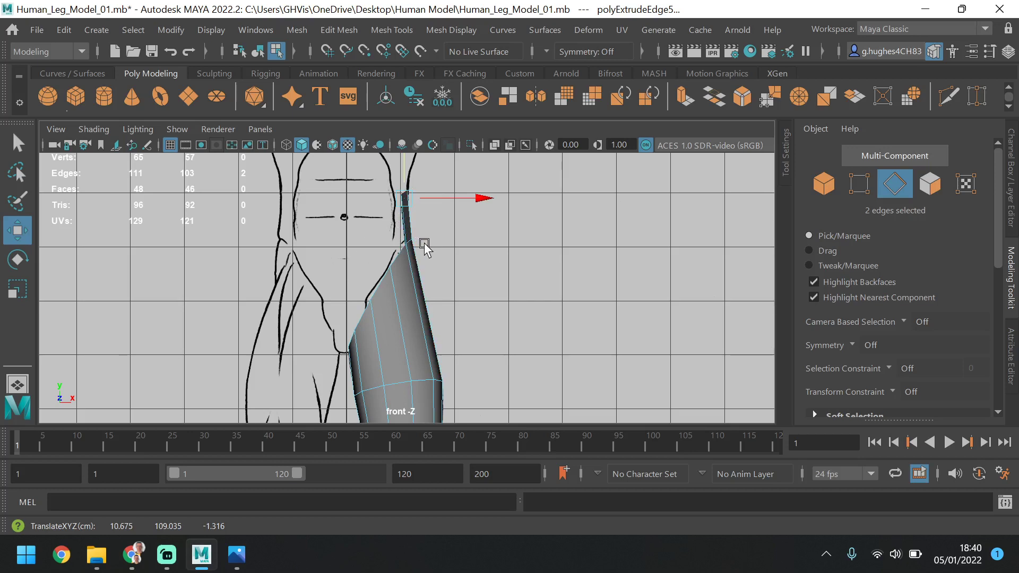
Select the remaining eight edges around the leg's top opening and extrude them horizontally toward the body's centre line in the front view
key(space)
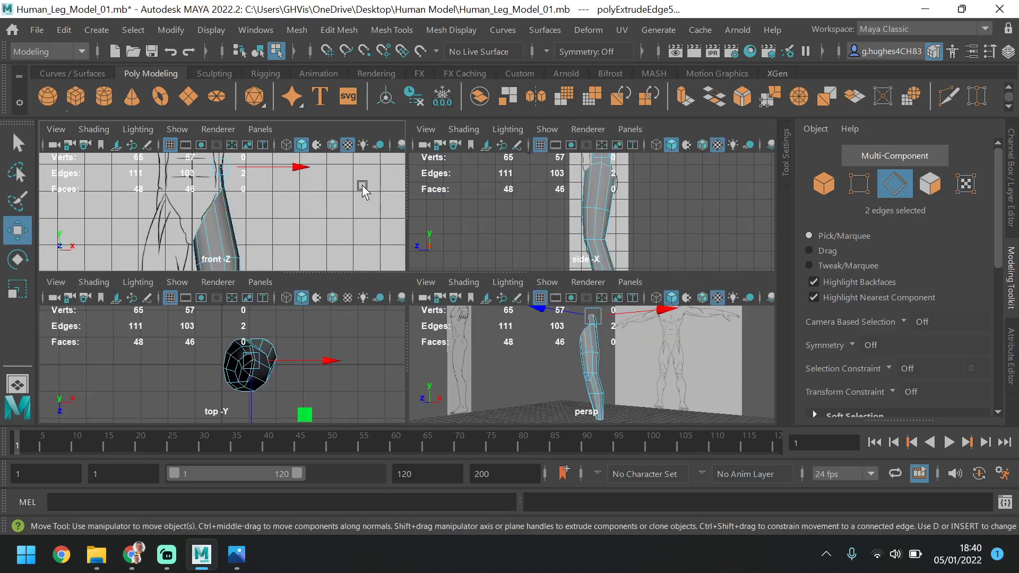
key(space)
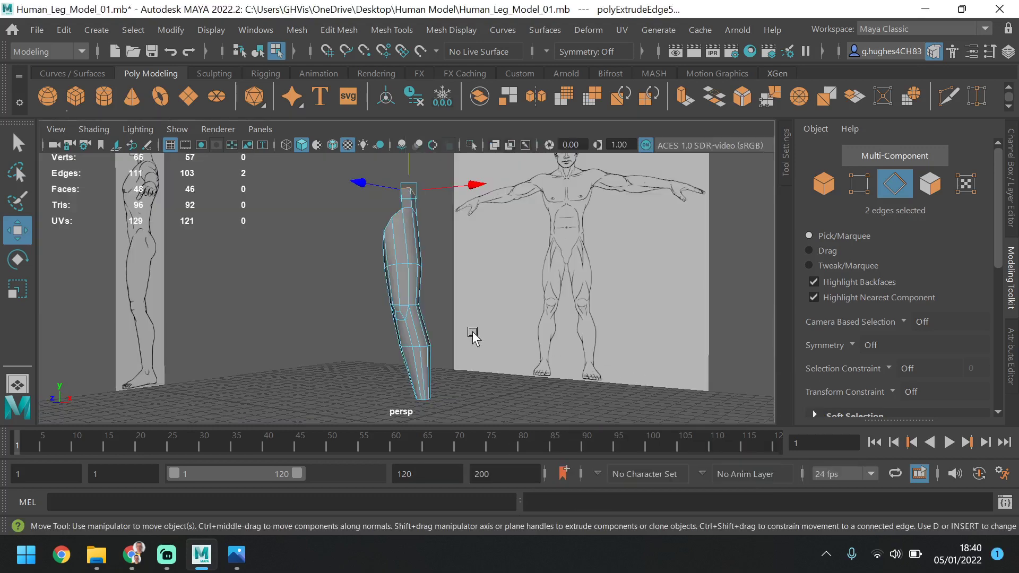
alt+drag(472, 333, 648, 299)
scroll(452, 240, up, 5)
alt+middle_drag(476, 213, 500, 283)
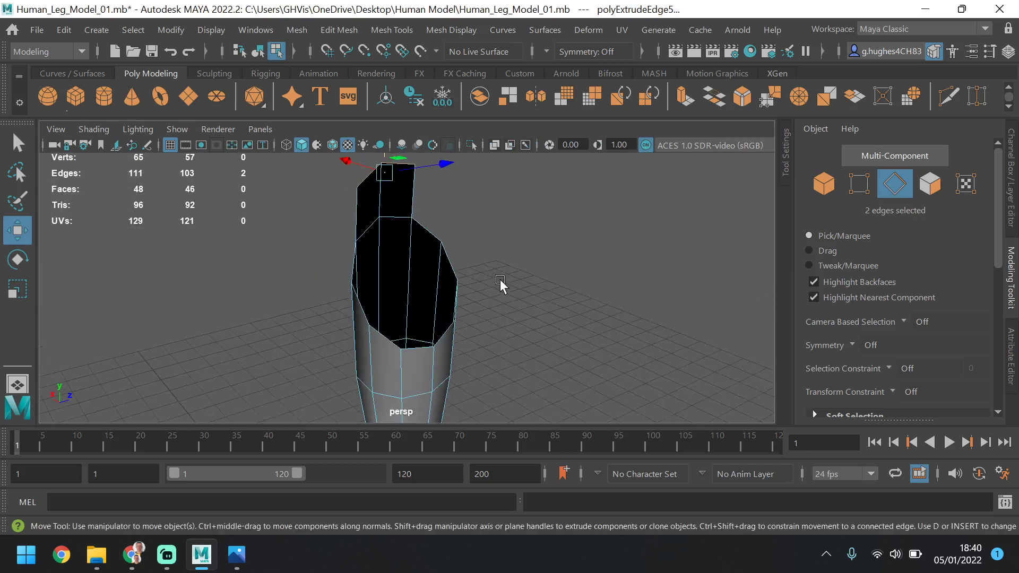
click(450, 255)
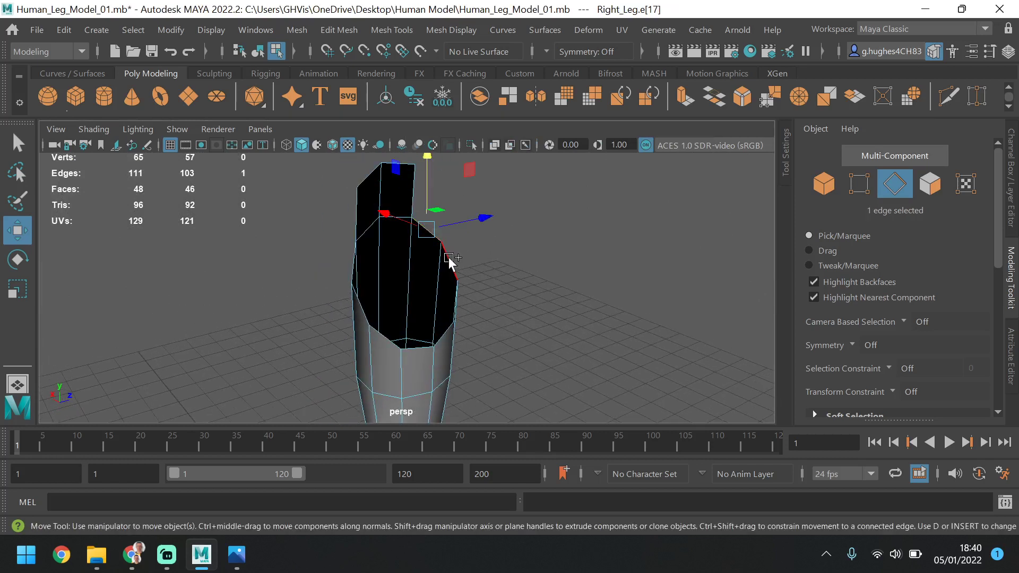
shift+click(451, 260)
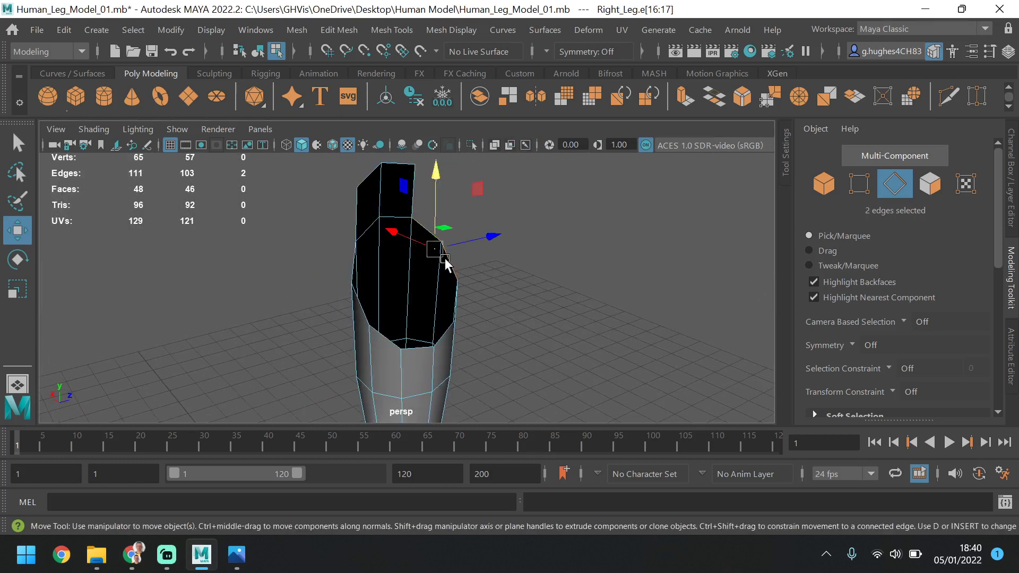
alt+drag(471, 291, 469, 223)
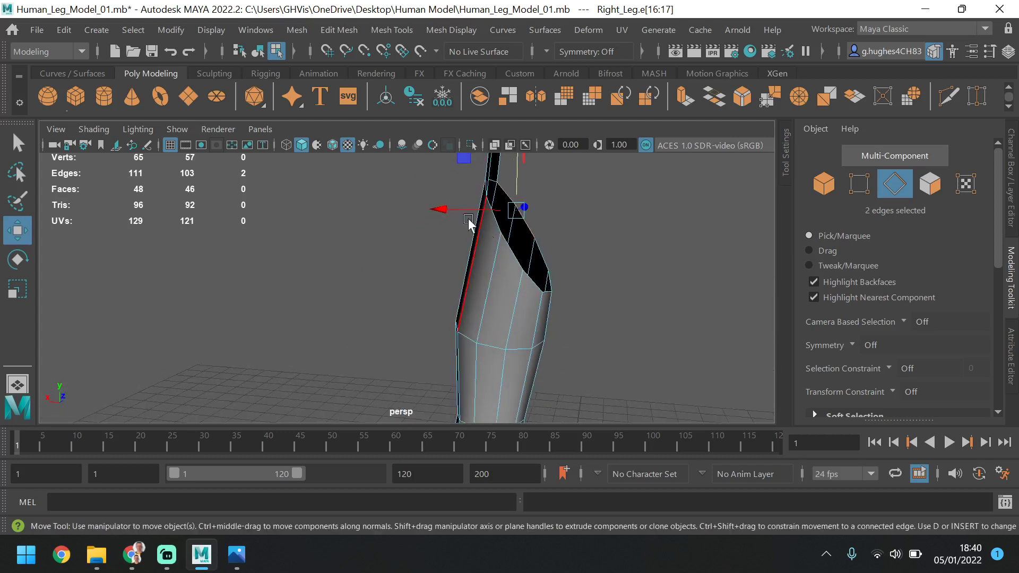
shift+click(536, 252)
shift+click(553, 286)
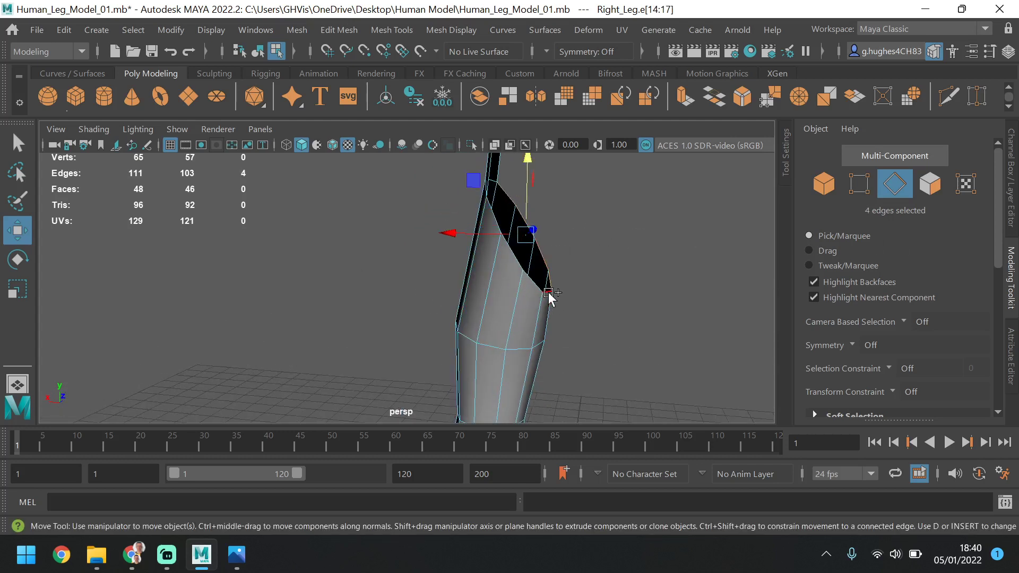
shift+click(549, 292)
shift+click(528, 279)
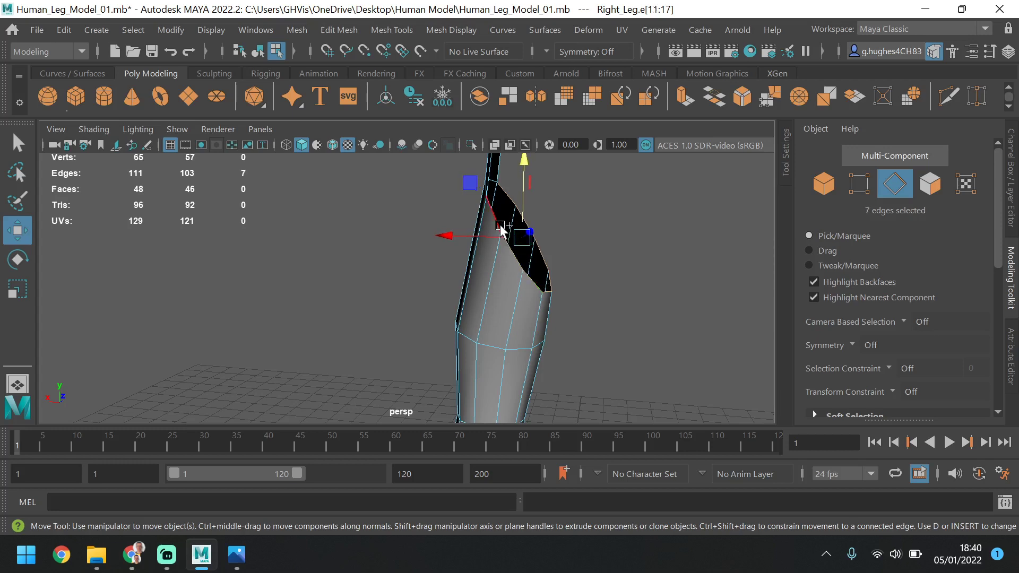
shift+click(491, 207)
alt+drag(586, 217, 518, 266)
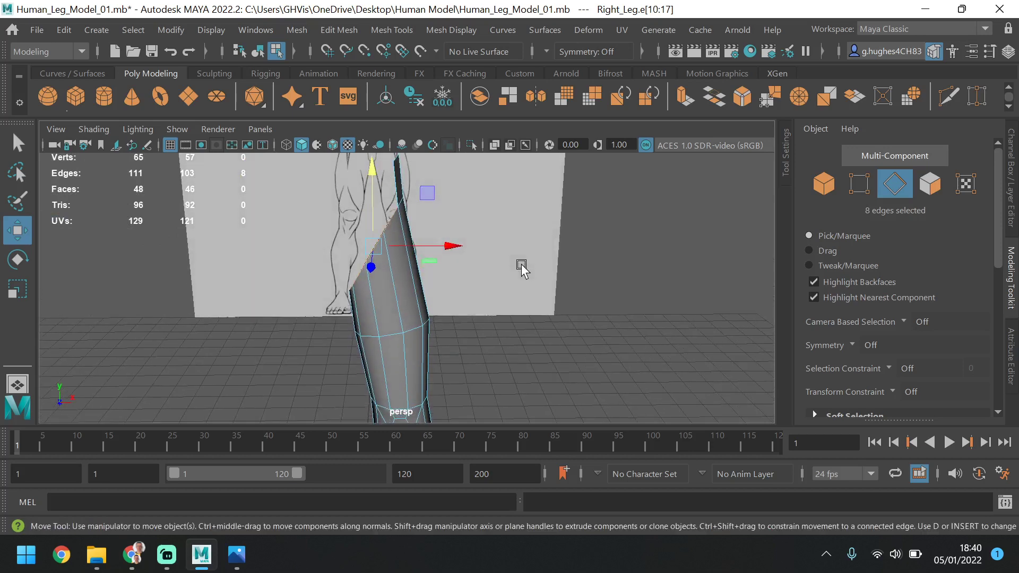
key(space)
key(space)
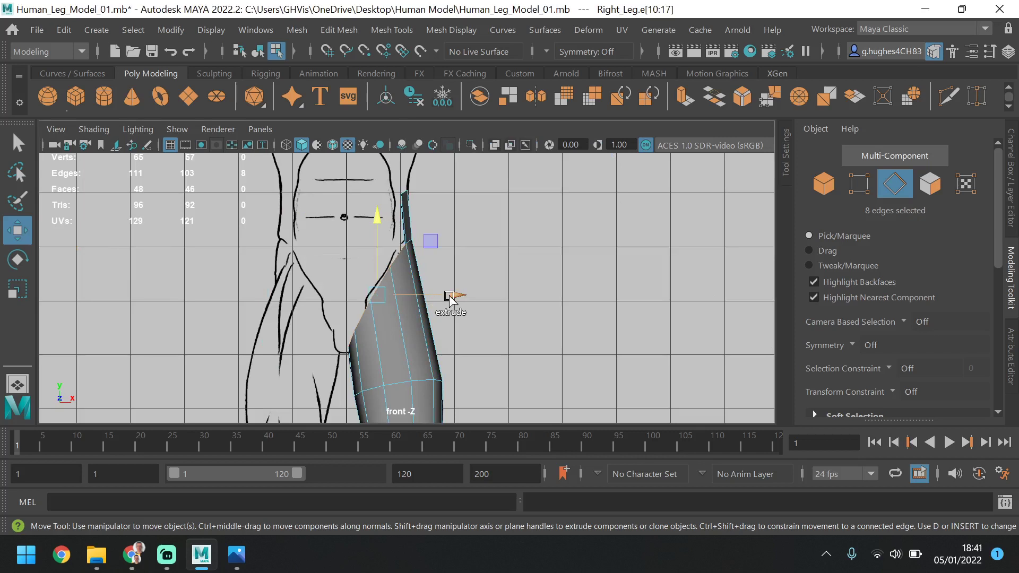
shift+drag(449, 299, 415, 298)
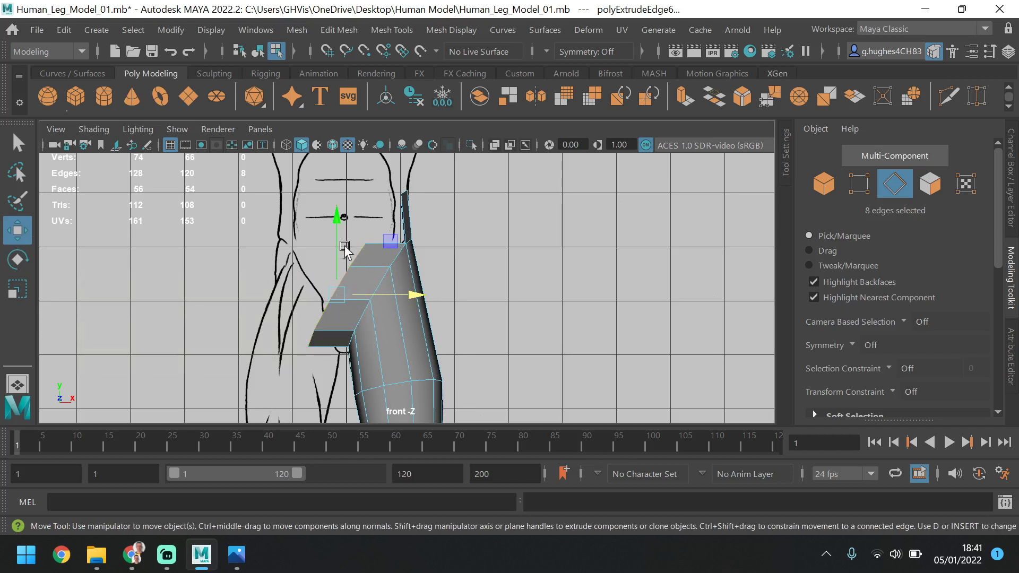
Rotate the eight extruded edges in the front view until they stand upright along the body's centre line
click(17, 259)
drag(364, 227, 423, 297)
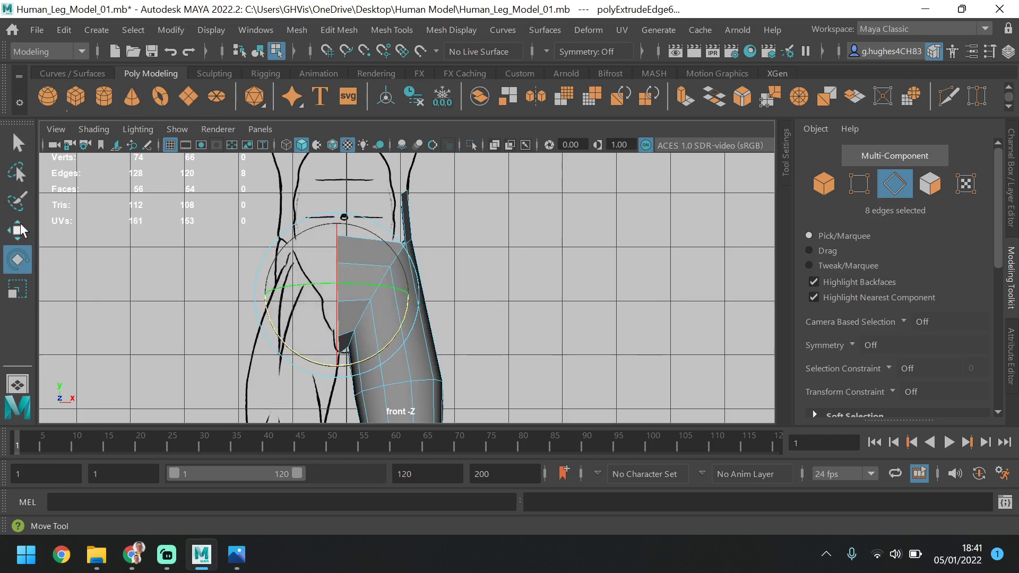
click(20, 227)
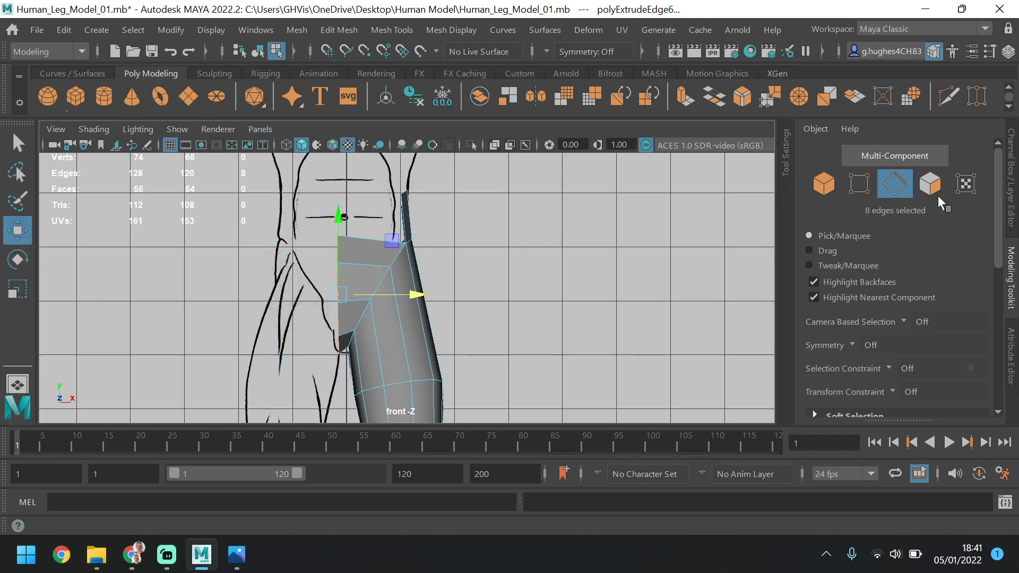
Select the nine vertices along the extruded inner border and scale them horizontally into a straight vertical line in the front view
click(855, 182)
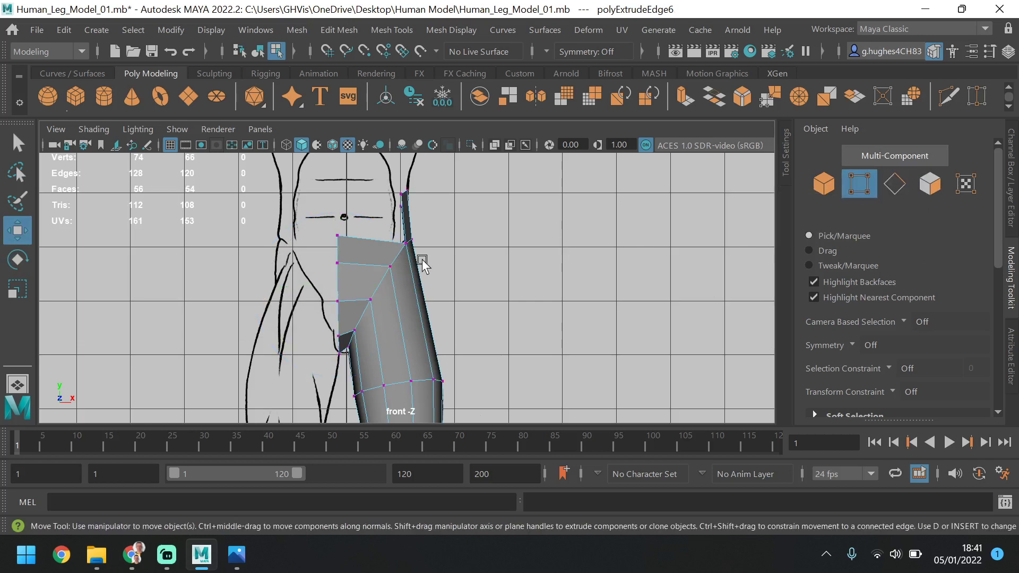
mouse_move(285, 211)
mouse_down()
mouse_move(325, 352)
mouse_move(344, 380)
mouse_up()
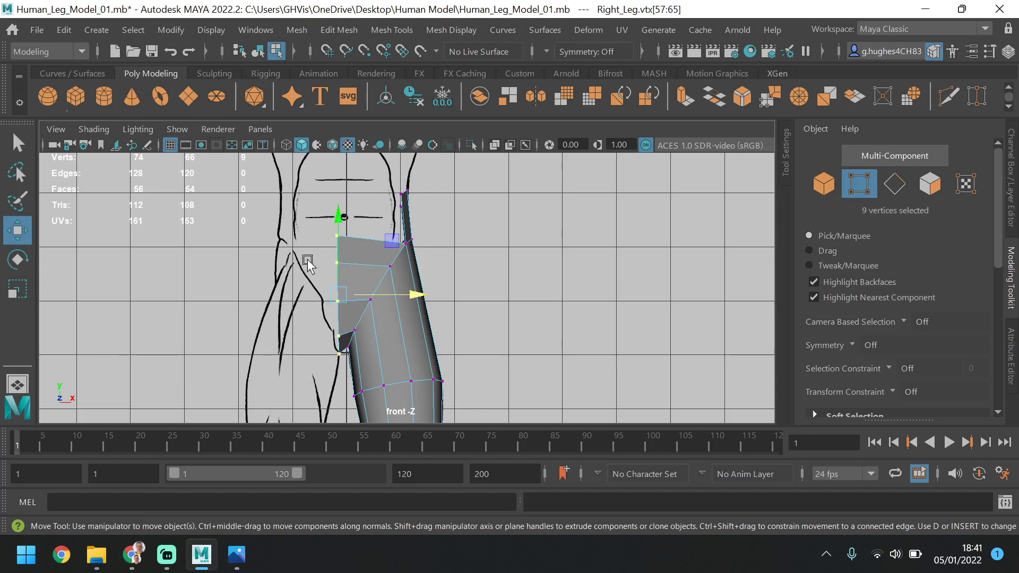
click(282, 146)
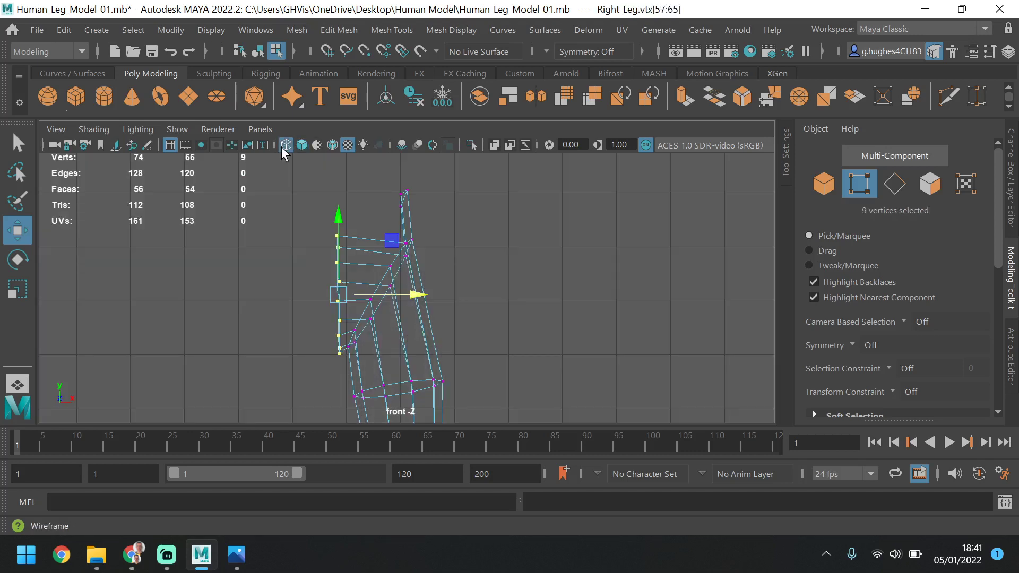
key(5)
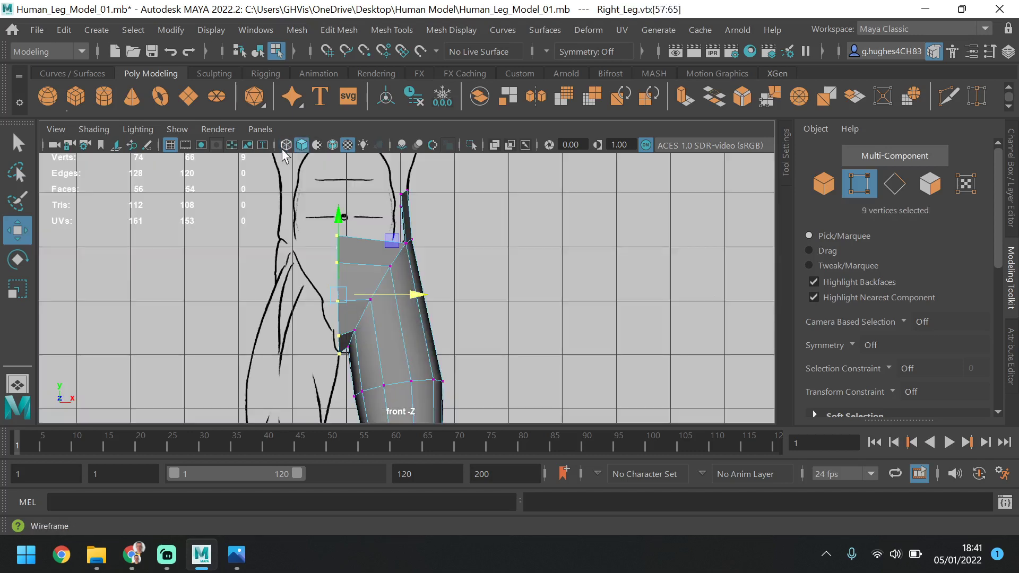
click(16, 290)
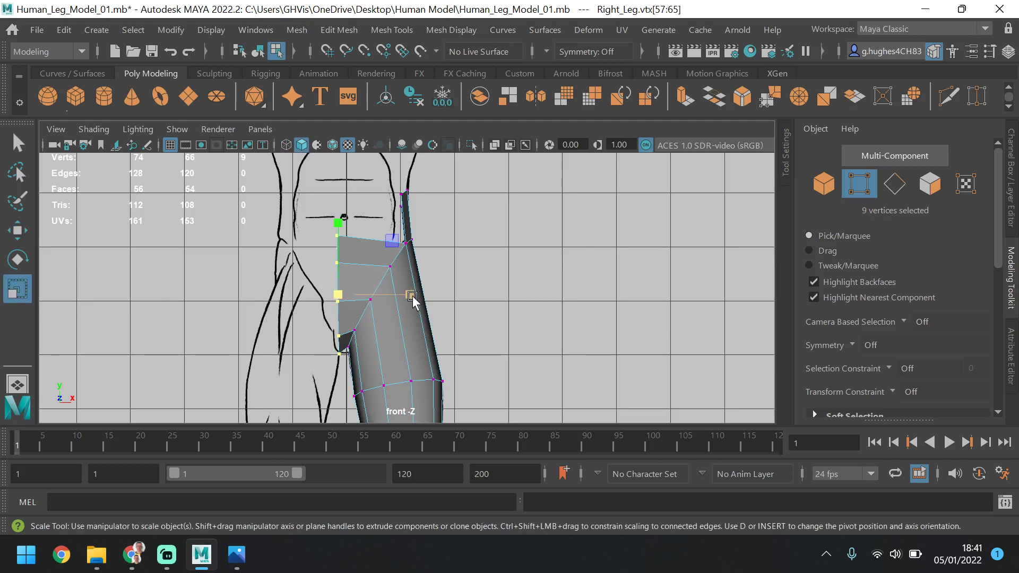
drag(416, 296, 320, 292)
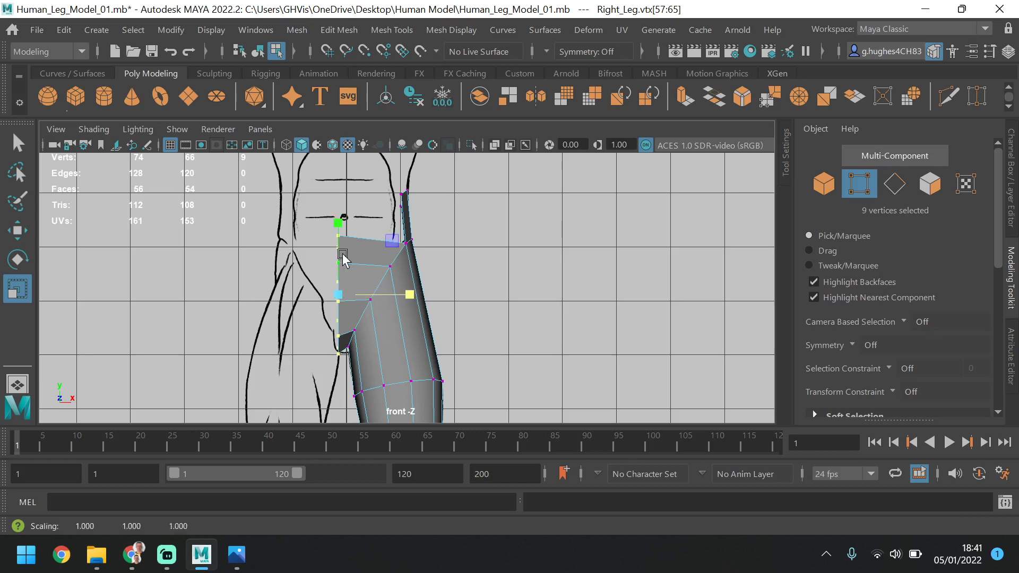
Move the nine aligned vertices onto the body's centre line and adjust their height to fit the front reference
click(18, 229)
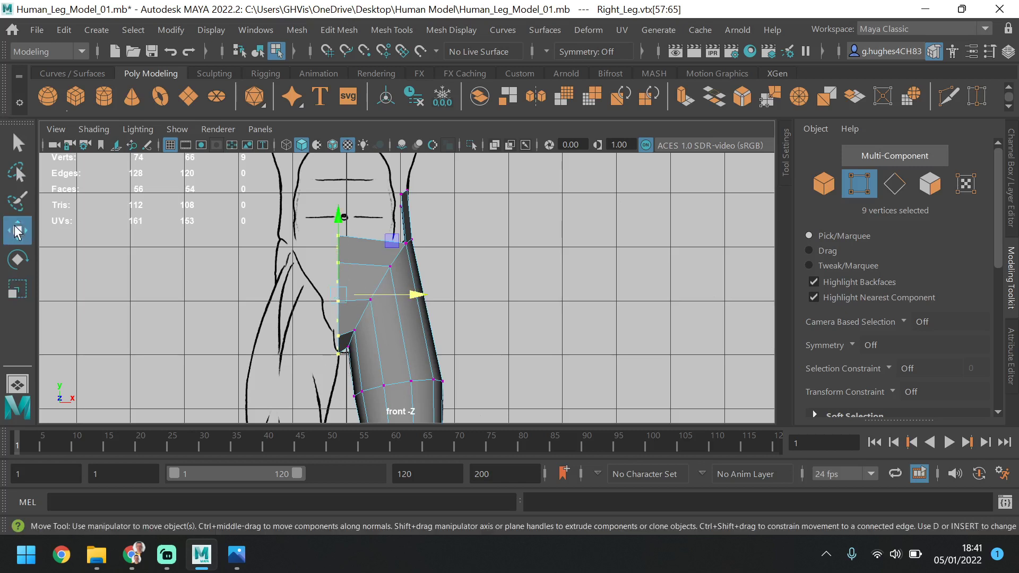
drag(420, 295, 429, 295)
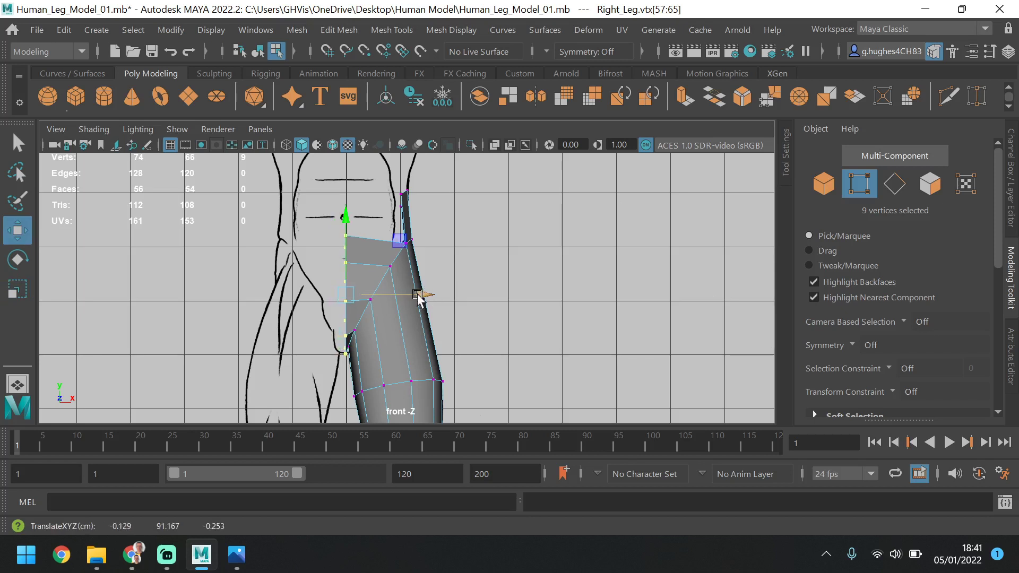
drag(345, 222, 350, 234)
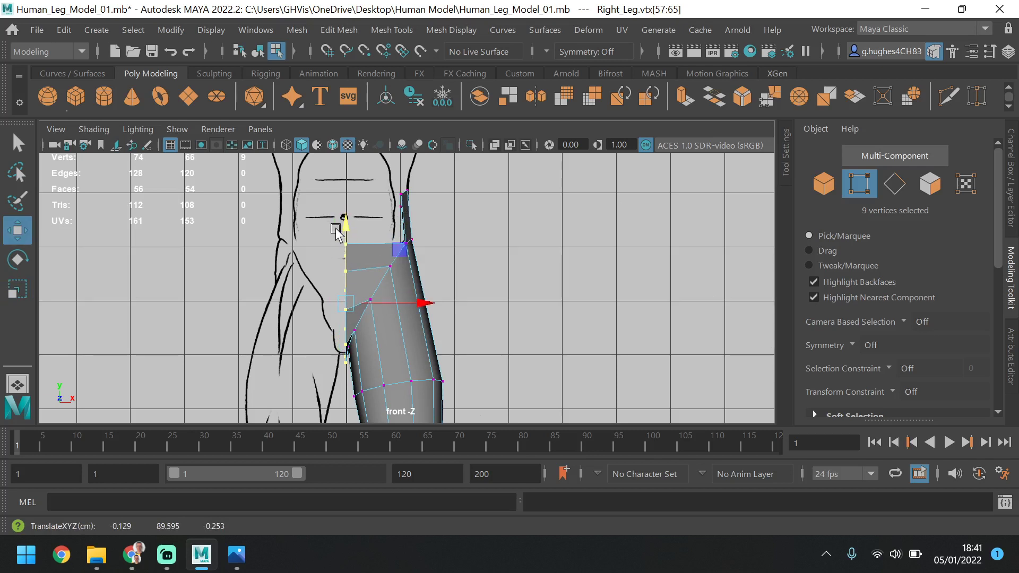
mouse_move(344, 227)
mouse_down()
mouse_move(348, 242)
mouse_move(344, 218)
mouse_up()
Select the three innermost vertices around the top of the thigh and move them outward and up, away from the crotch
scroll(369, 334, up, 5)
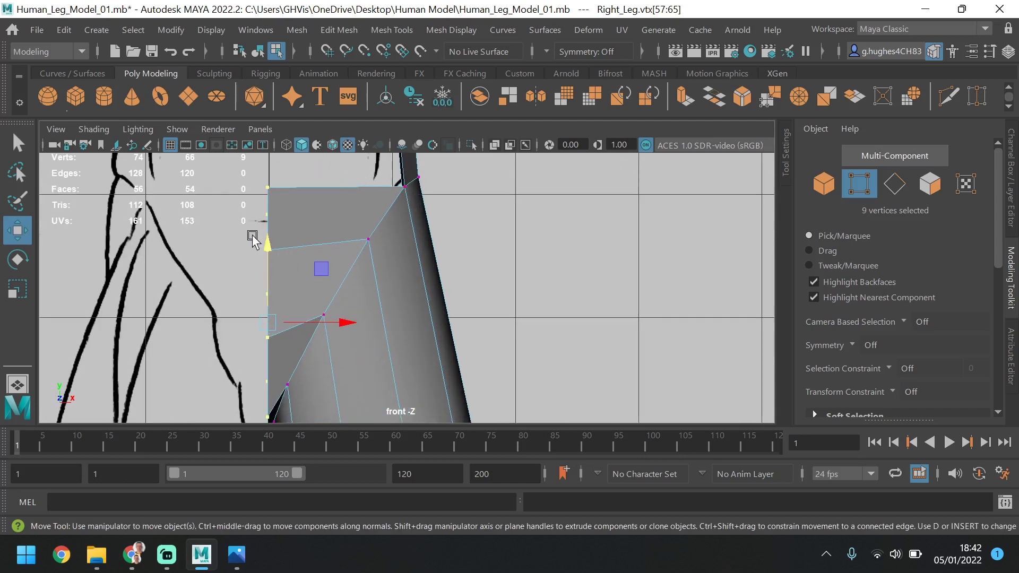
scroll(282, 297, down, 1)
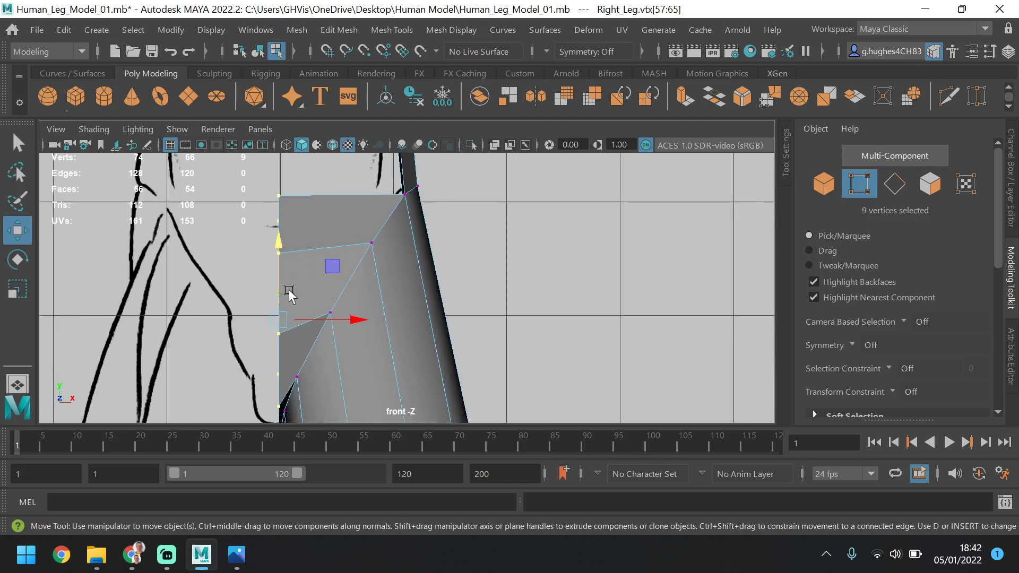
alt+middle_drag(452, 275, 487, 193)
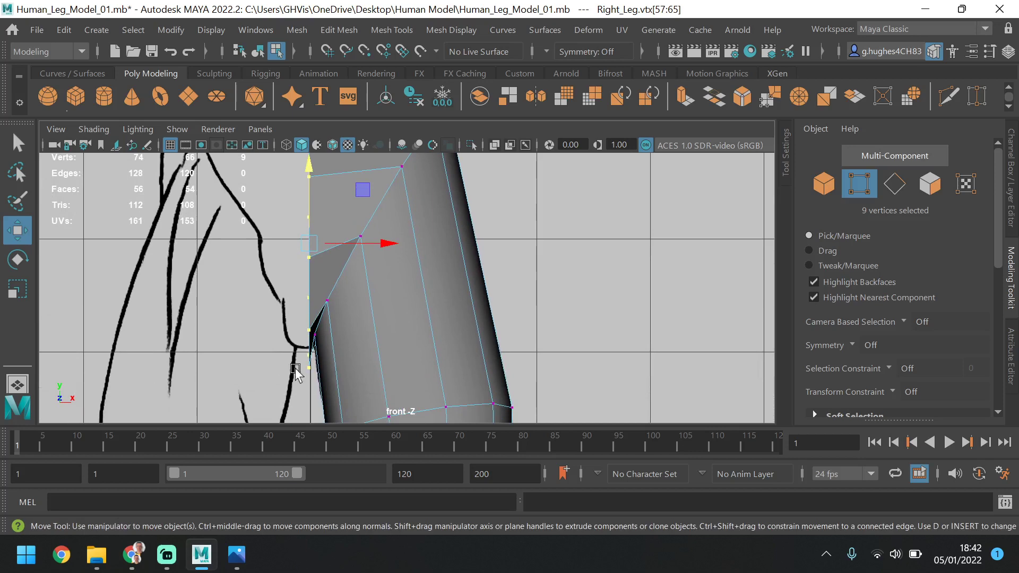
click(331, 307)
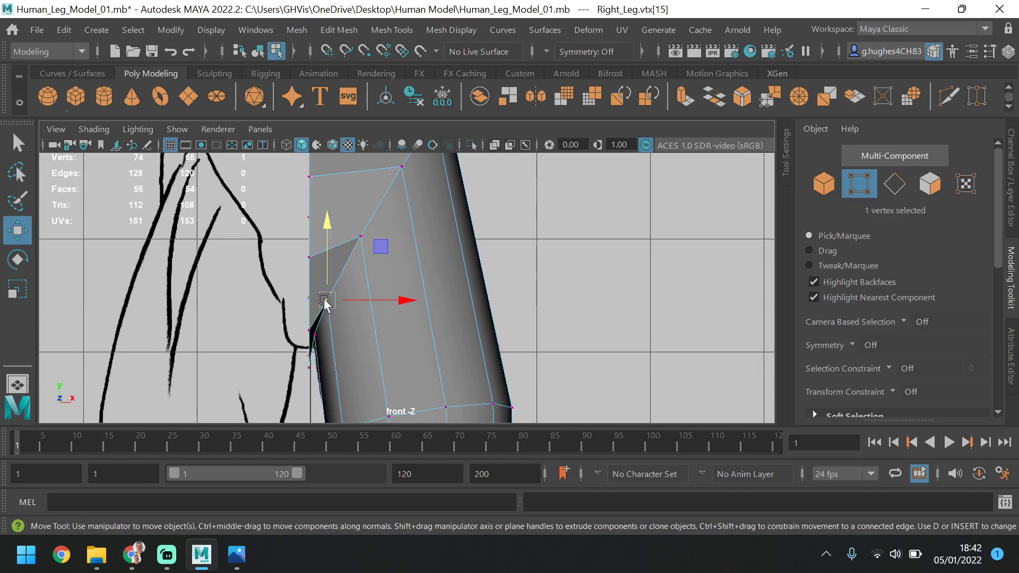
click(287, 145)
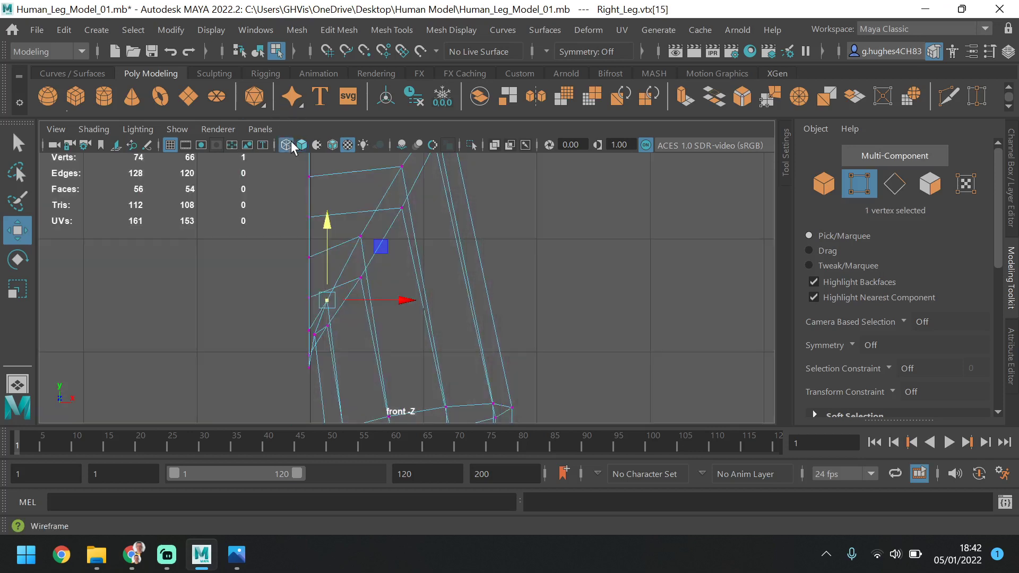
click(327, 333)
shift+click(313, 336)
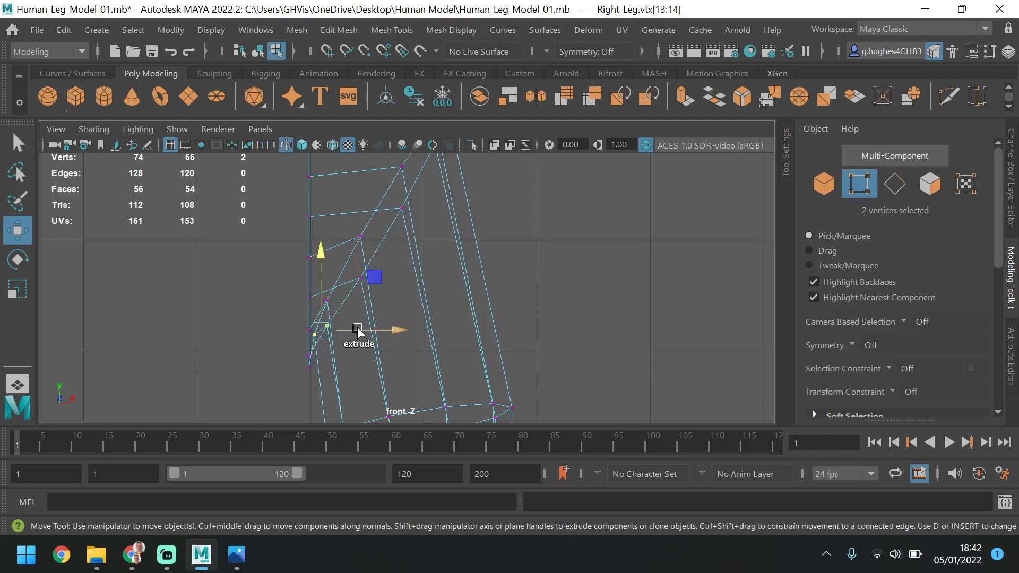
shift+click(327, 302)
drag(394, 320, 406, 317)
drag(333, 245, 333, 228)
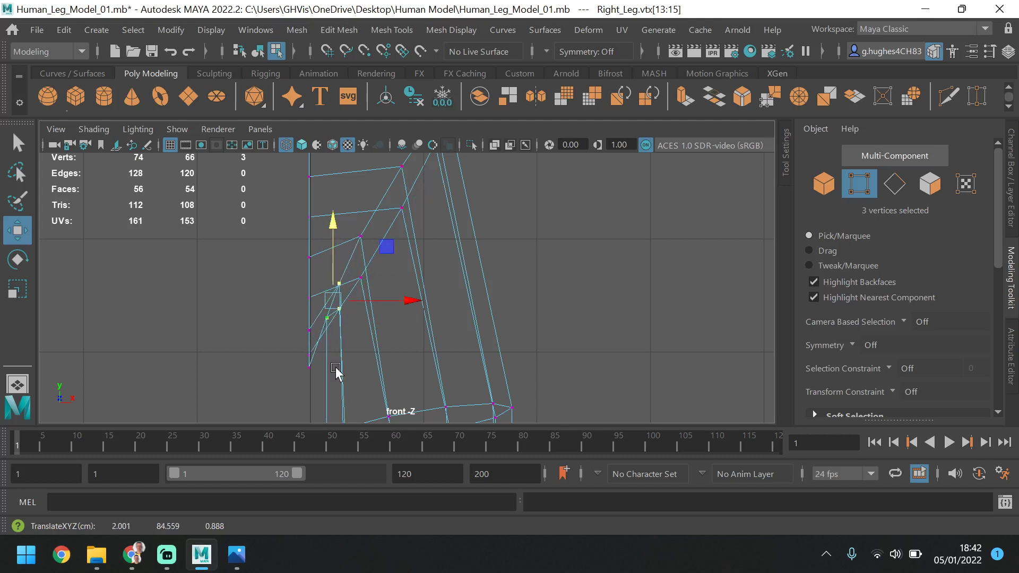
Raise the lower centre-line vertices one by one in the front view to shape the crotch and lower pelvis
click(311, 368)
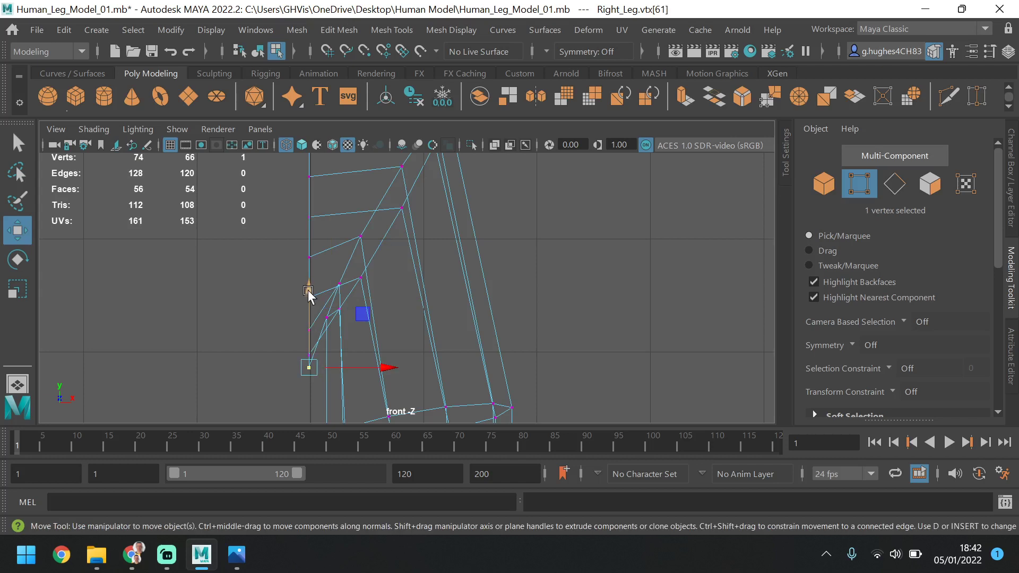
drag(308, 291, 309, 269)
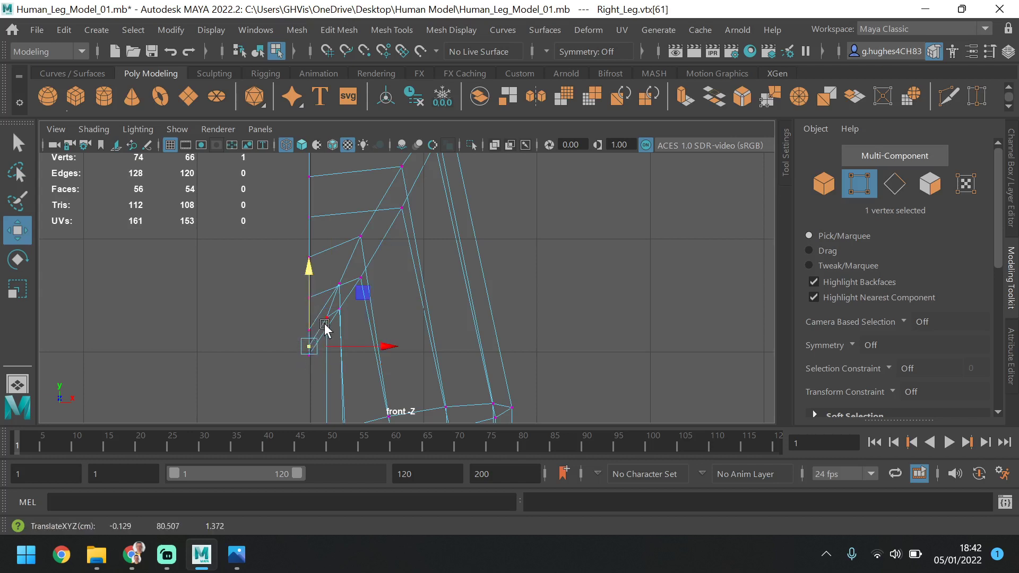
click(302, 145)
click(311, 250)
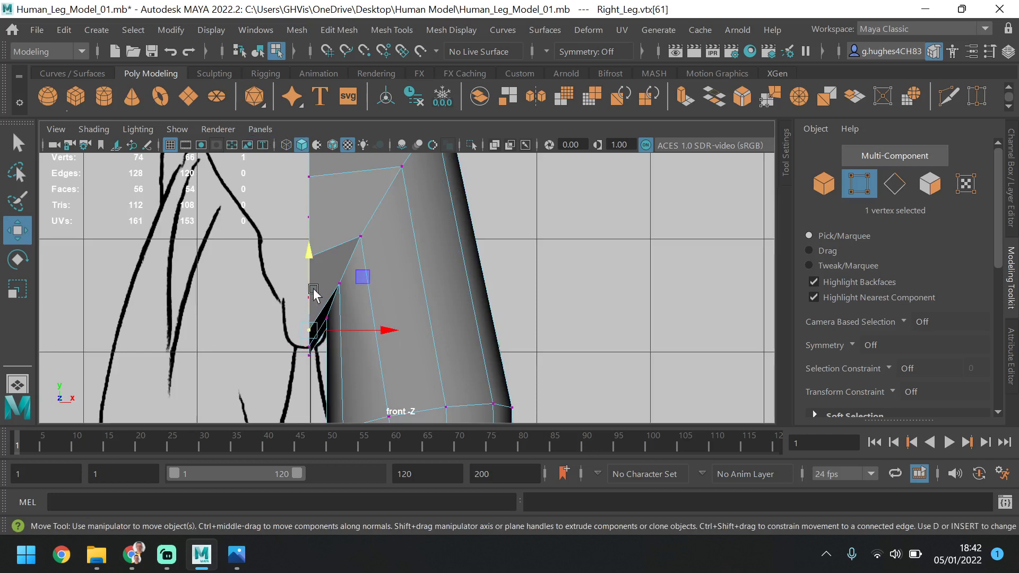
drag(312, 250, 314, 229)
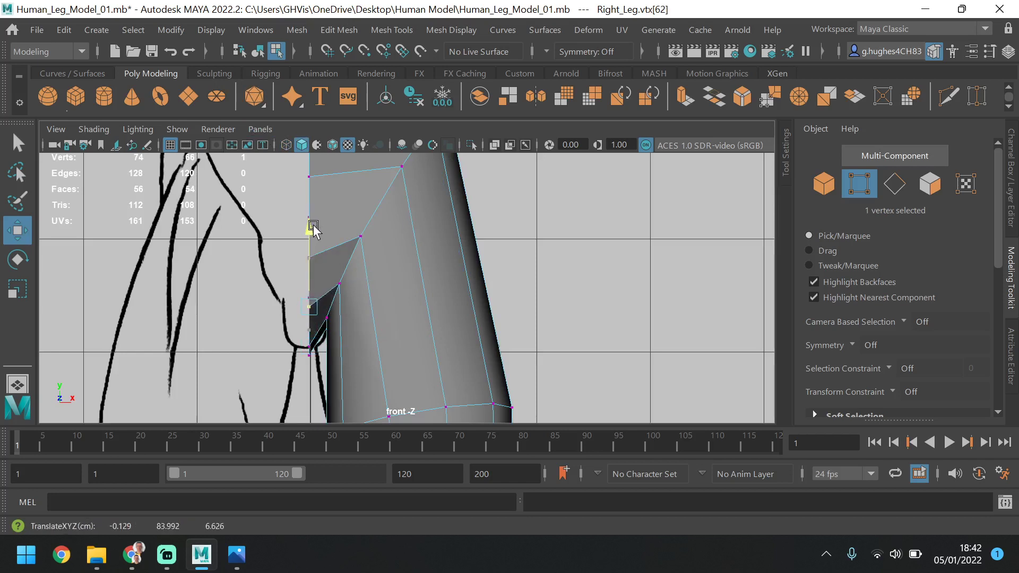
click(312, 257)
drag(311, 188, 310, 168)
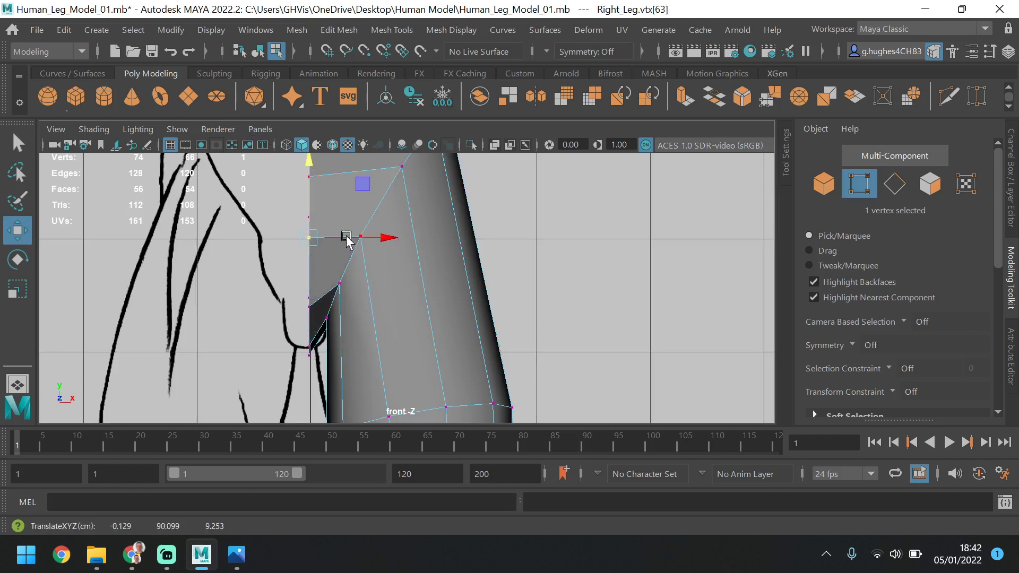
click(309, 355)
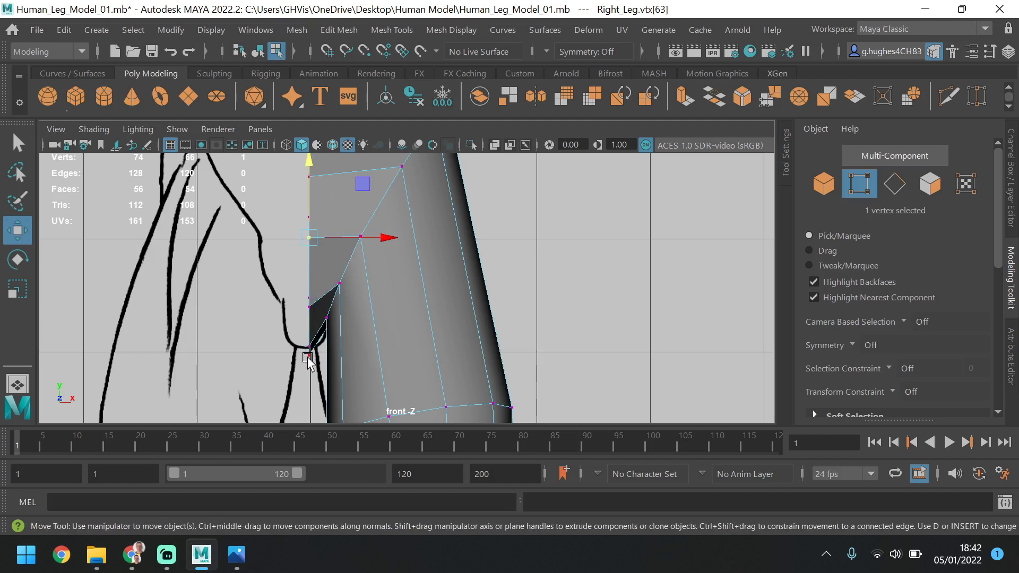
mouse_move(310, 274)
mouse_down()
mouse_move(312, 260)
mouse_move(320, 278)
mouse_up()
Adjust the heights of the two middle front centre-line vertices to space the pelvis edges evenly in the front view
scroll(357, 225, down, 3)
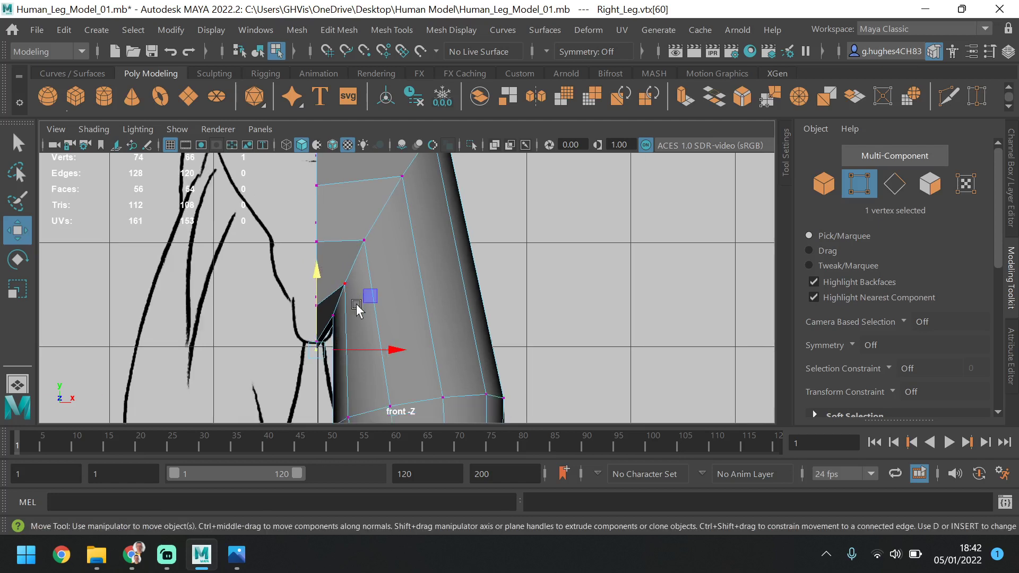
click(333, 201)
drag(331, 165, 332, 159)
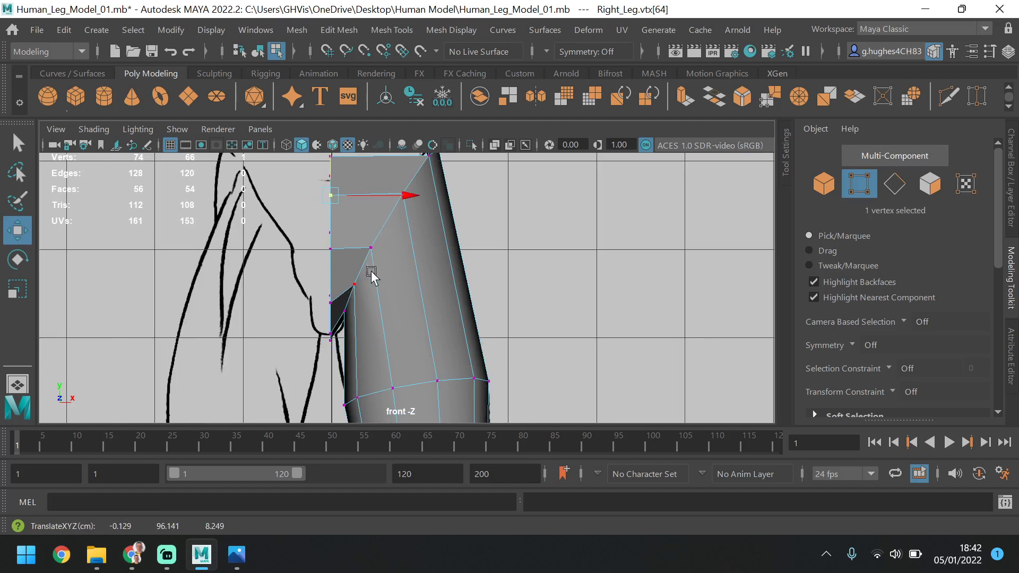
click(329, 260)
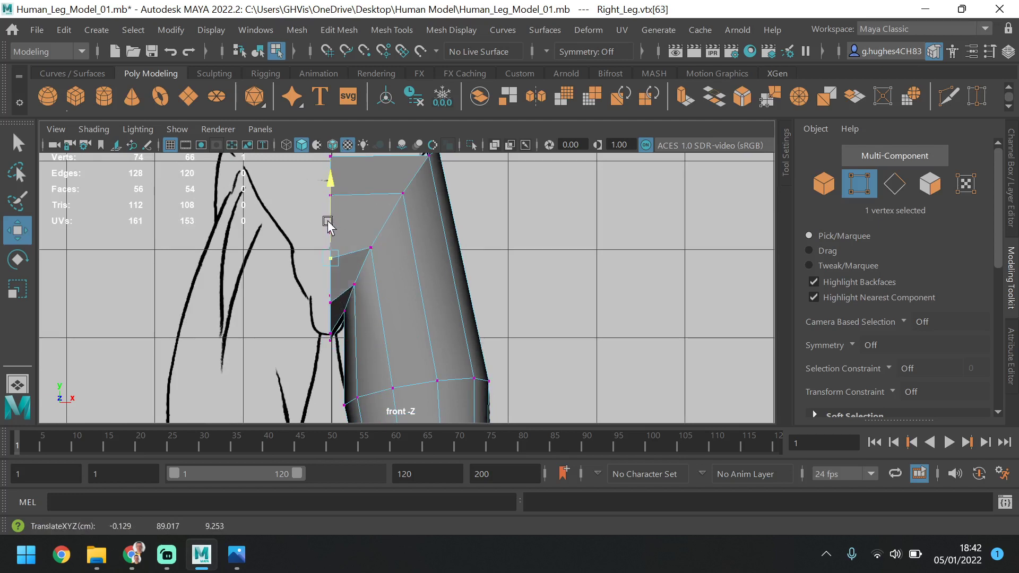
click(335, 196)
drag(330, 165, 332, 177)
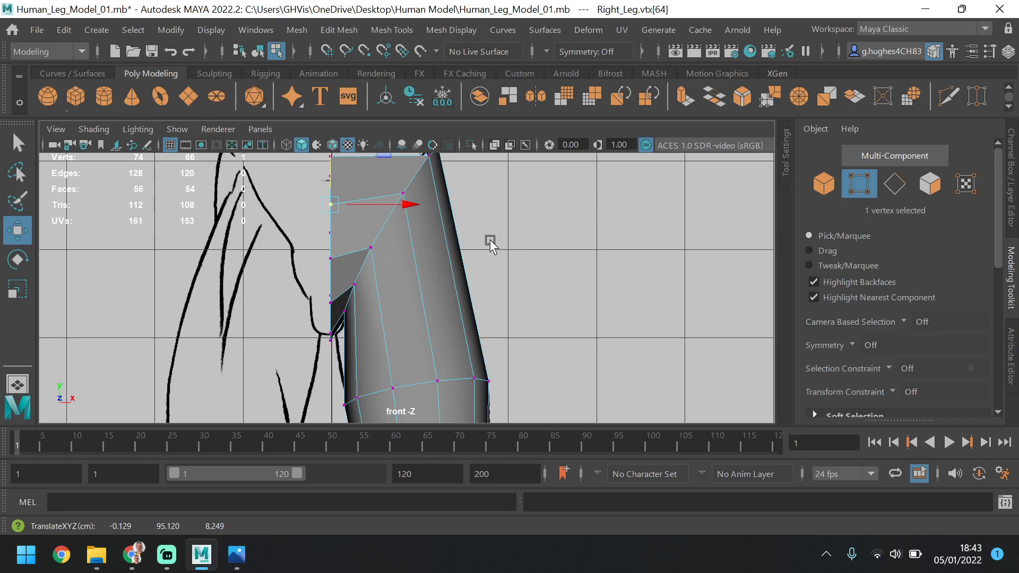
Examine the open inner side and front of the hip in the perspective view, checking the upper centre-line vertices
scroll(468, 260, down, 2)
key(space)
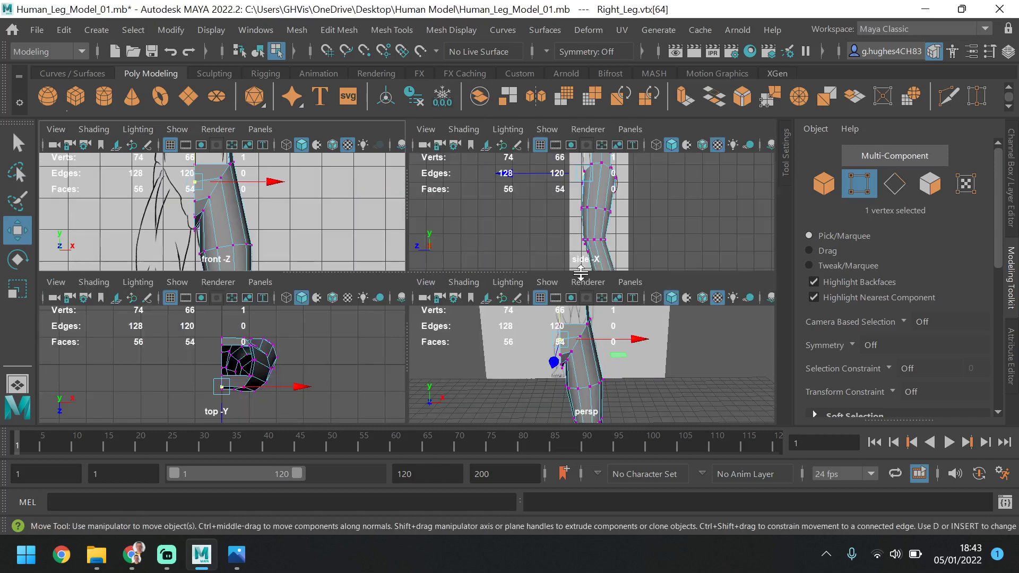
key(space)
alt+drag(471, 364, 501, 304)
mouse_move(410, 304)
alt+mouse_down()
mouse_move(418, 316)
mouse_move(409, 306)
alt+mouse_up()
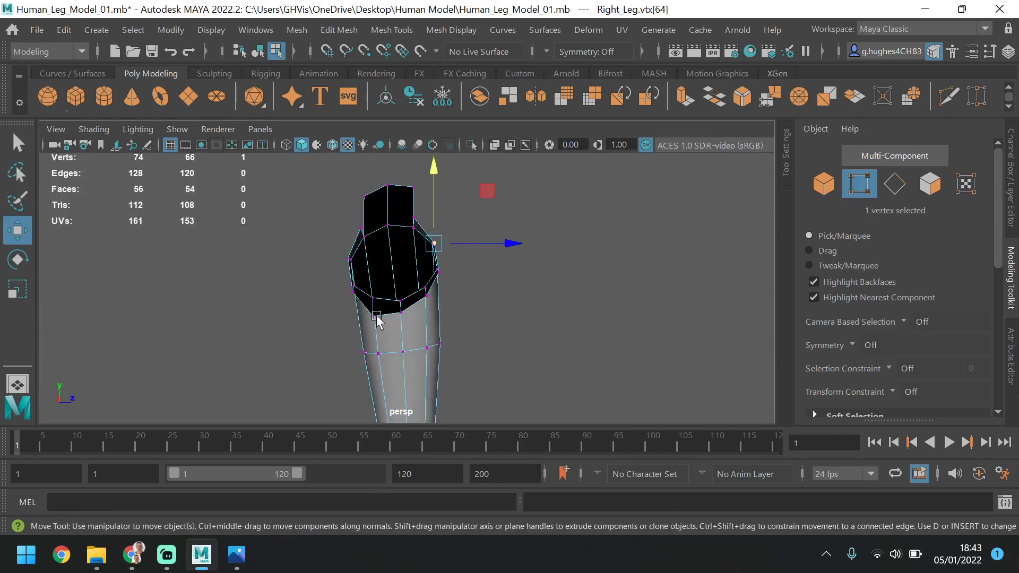
alt+drag(370, 339, 454, 354)
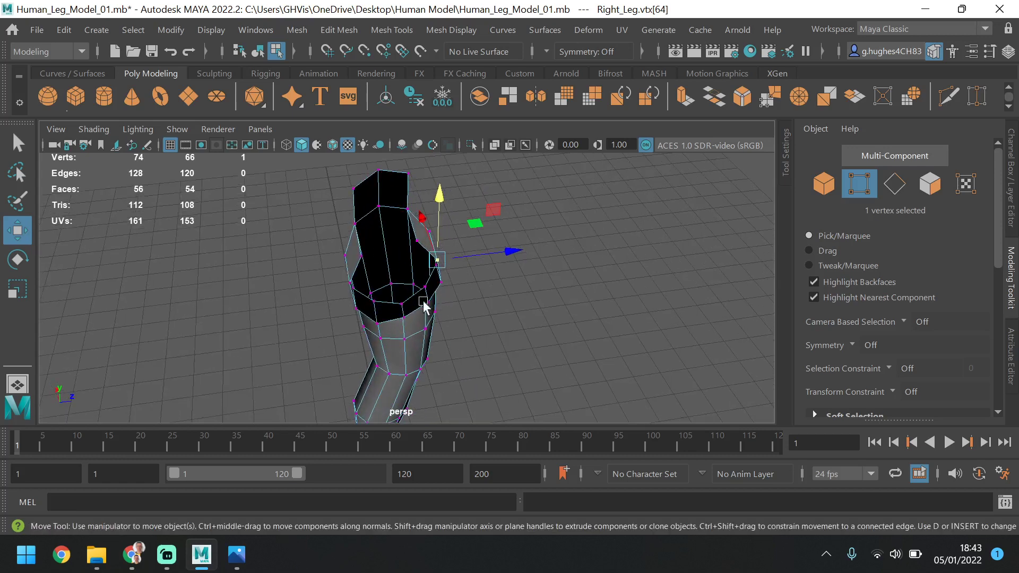
click(418, 240)
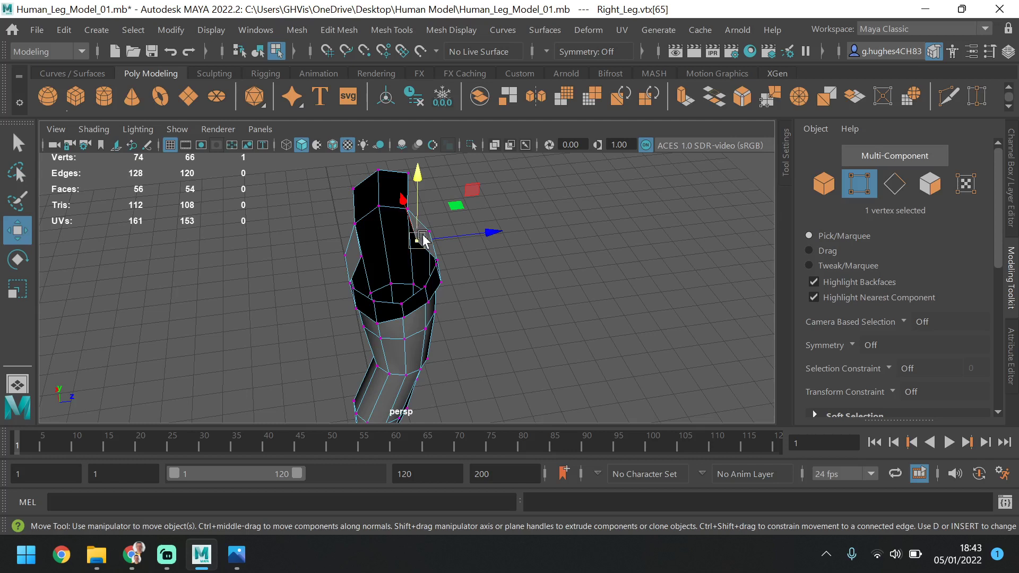
mouse_move(473, 238)
mouse_down()
mouse_move(497, 235)
mouse_move(474, 252)
mouse_up()
click(437, 259)
mouse_move(491, 287)
alt+mouse_down()
mouse_move(412, 310)
mouse_move(430, 307)
mouse_move(344, 290)
mouse_move(365, 280)
mouse_move(348, 275)
alt+mouse_up()
mouse_move(359, 273)
alt+middle_down()
mouse_move(346, 249)
mouse_move(413, 331)
alt+middle_up()
scroll(383, 242, up, 4)
scroll(384, 242, up, 4)
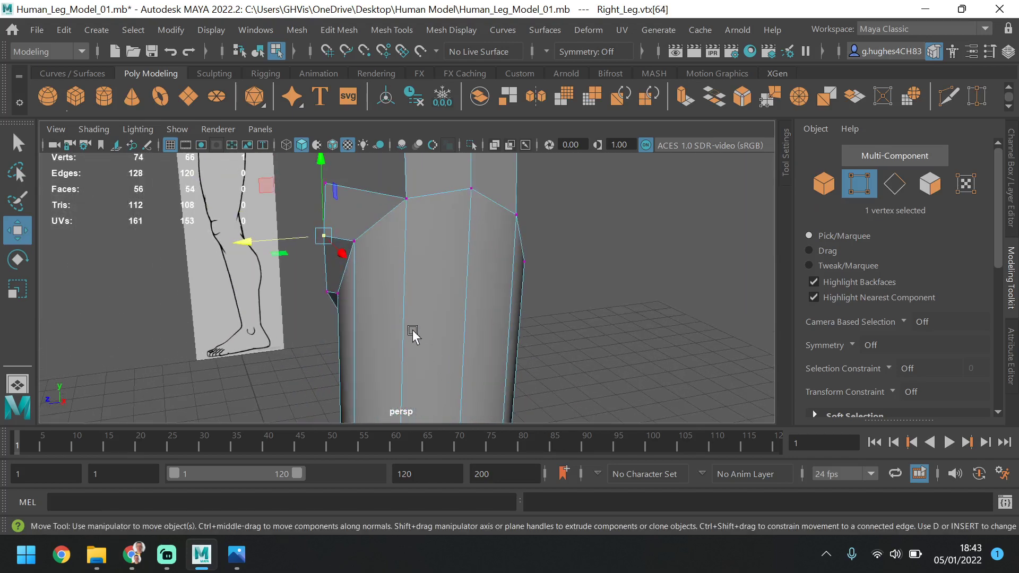
Move the uppermost front centre-line vertex horizontally onto the body's front outline in the side view
key(space)
key(space)
scroll(561, 326, up, 6)
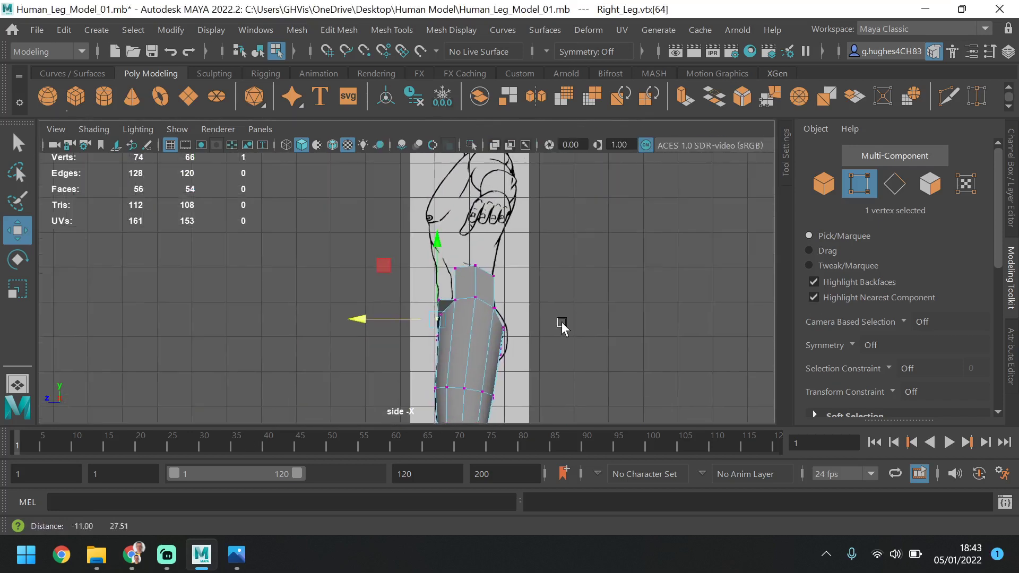
scroll(462, 318, up, 5)
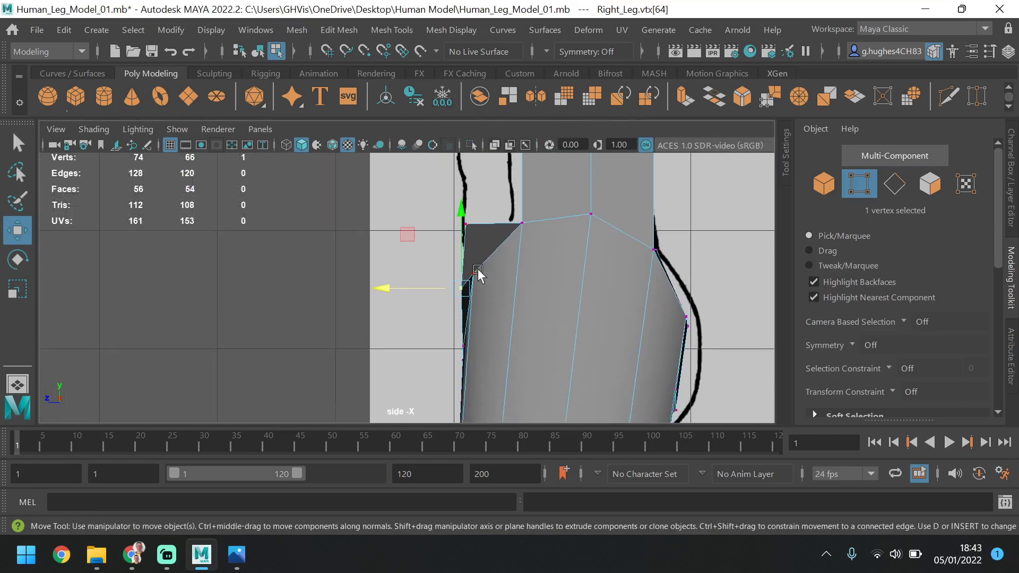
click(467, 223)
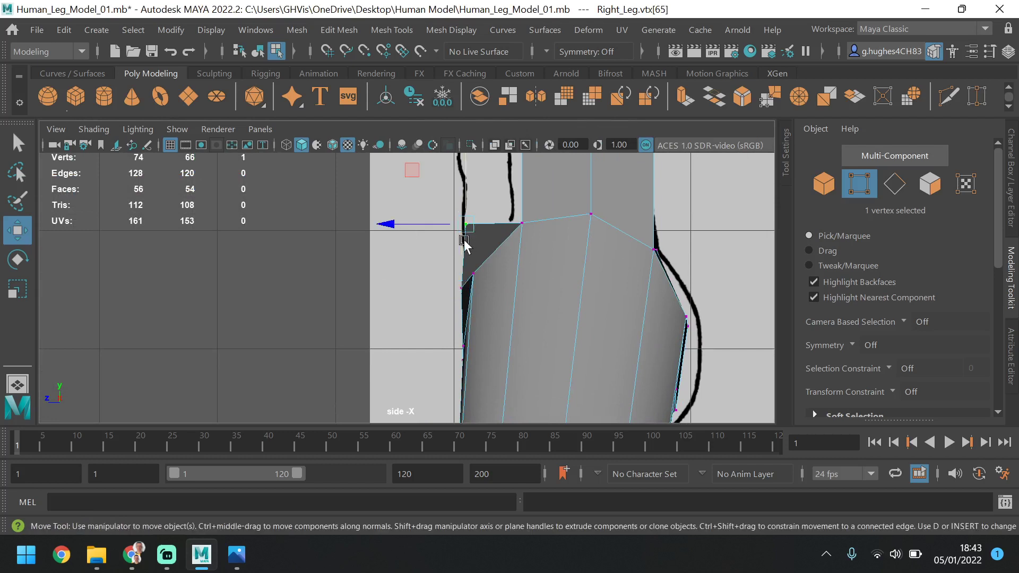
mouse_move(425, 227)
mouse_down()
mouse_move(441, 226)
mouse_move(425, 228)
mouse_up()
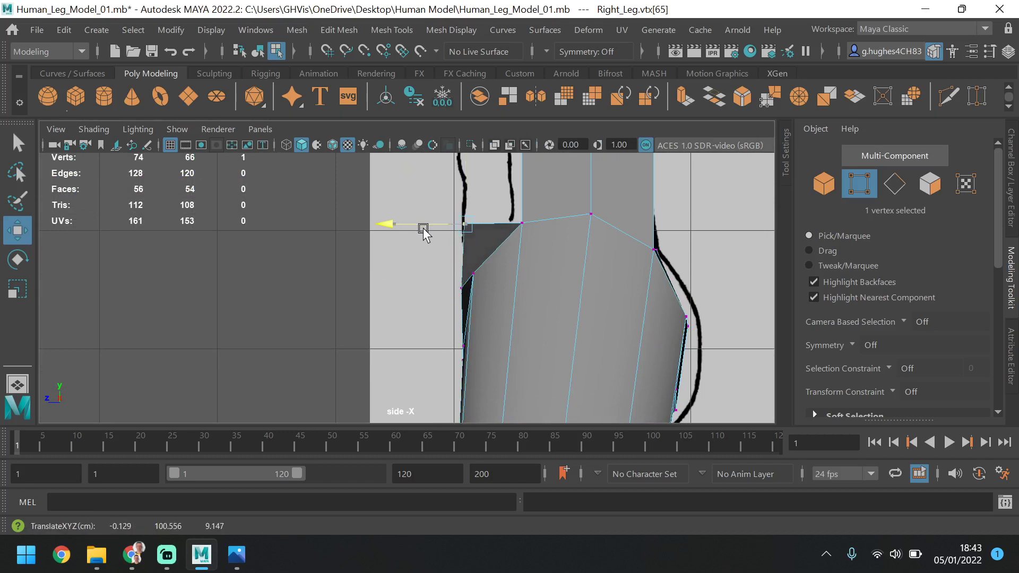
Align the second front centre-line vertex and the neighbouring front thigh vertex with the front outline in the side view
click(462, 291)
drag(416, 289, 434, 278)
click(480, 273)
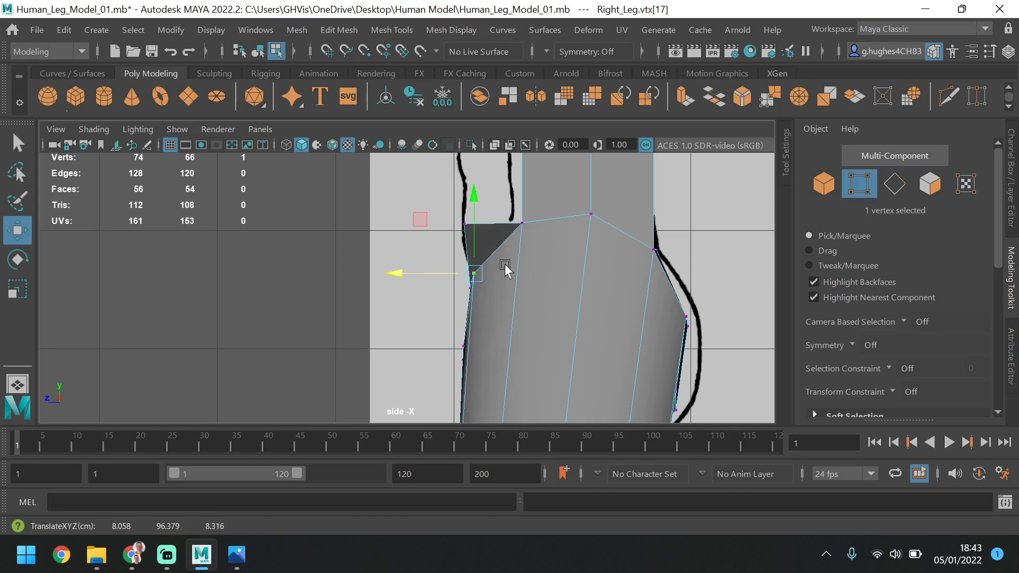
In the perspective view, adjust the depth of the second front centre-line vertex, setting it to about Z 8.7
scroll(507, 266, down, 3)
scroll(499, 272, down, 2)
key(space)
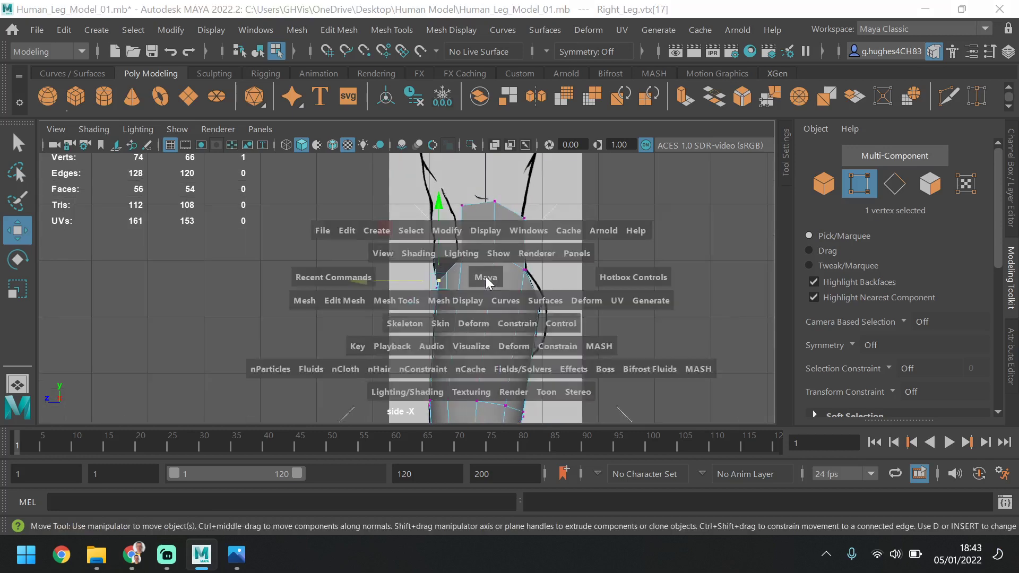
key(space)
alt+drag(408, 342, 448, 252)
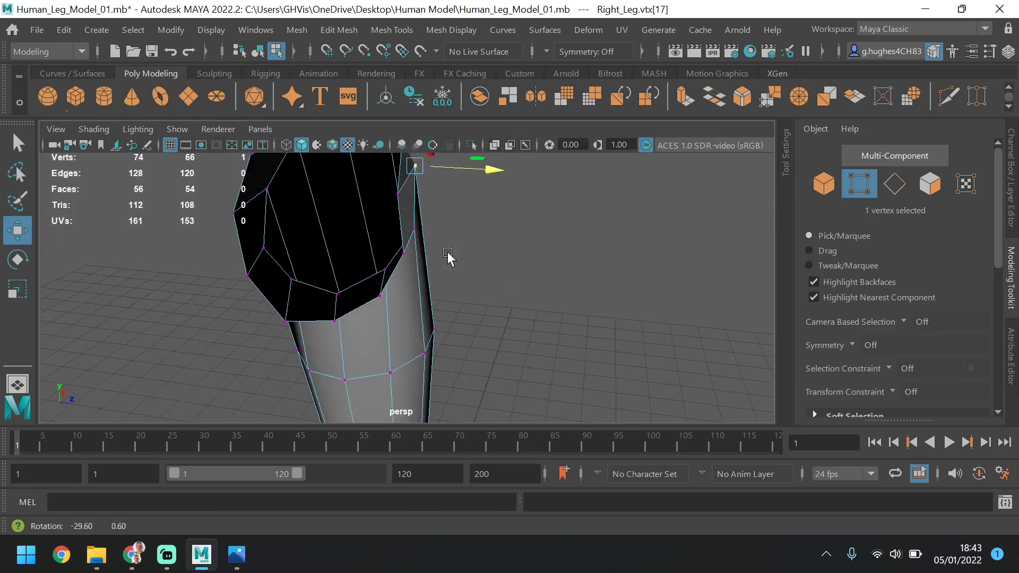
alt+drag(402, 192, 429, 200)
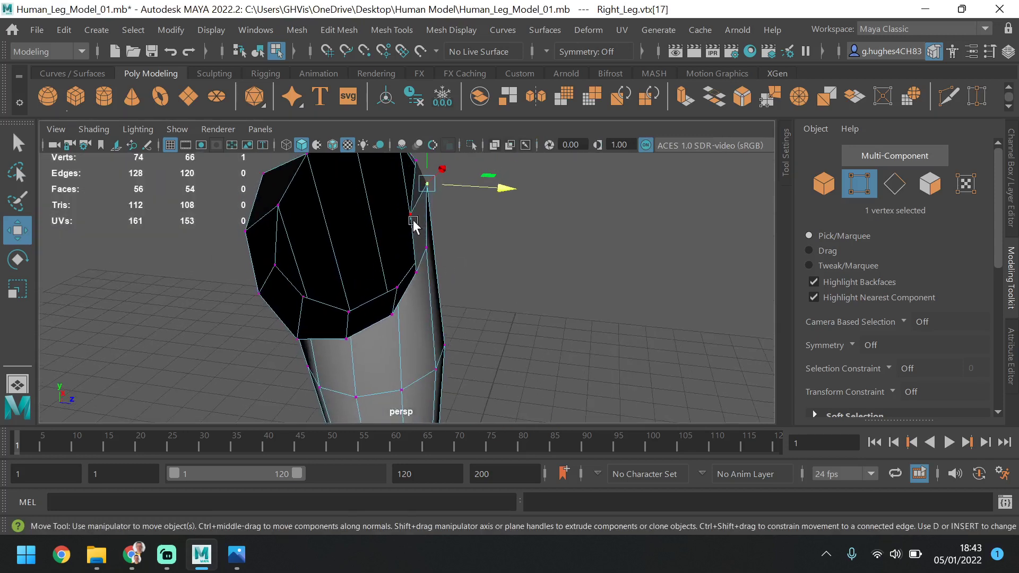
click(412, 215)
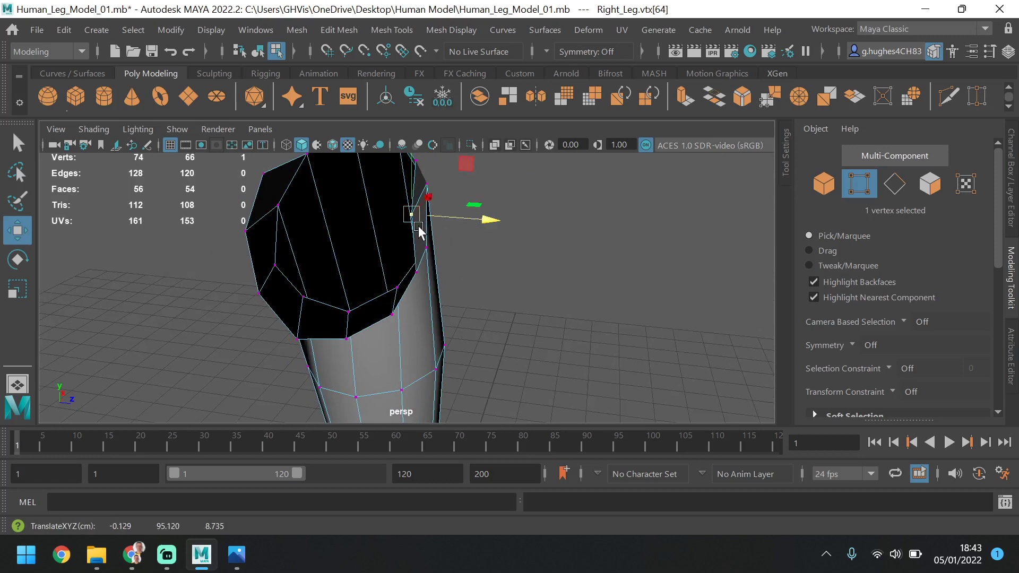
Check the third front centre-line vertex and move the second one forward to about Z 9.4 to smooth the hip's front edge
alt+drag(419, 231, 200, 250)
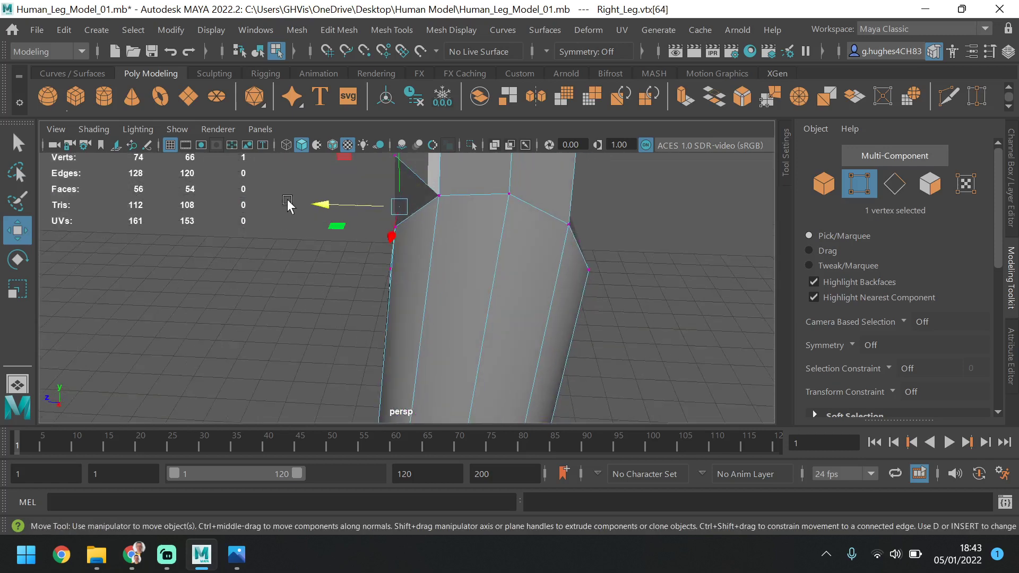
alt+drag(287, 199, 339, 212)
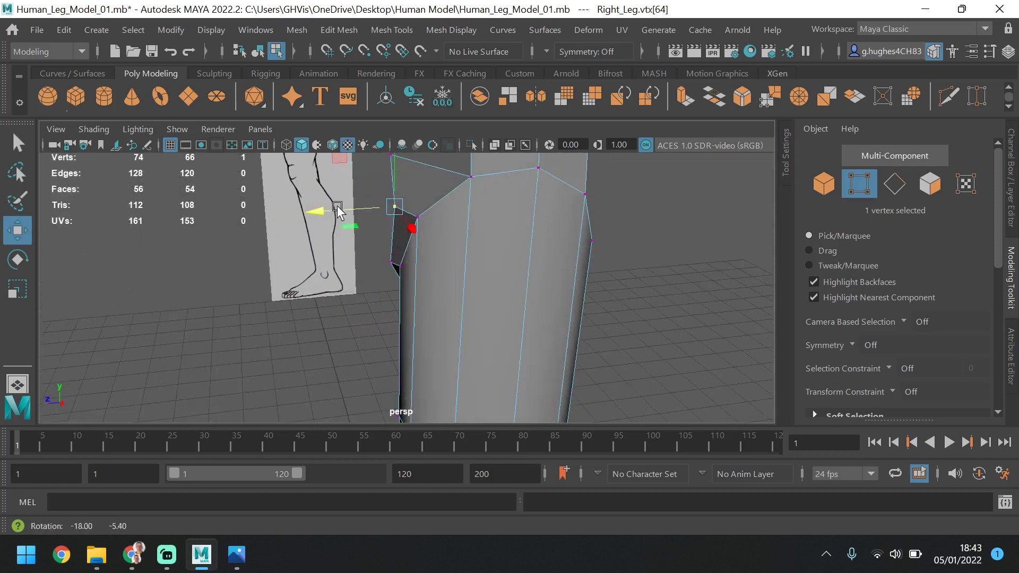
click(393, 266)
alt+drag(395, 268, 512, 268)
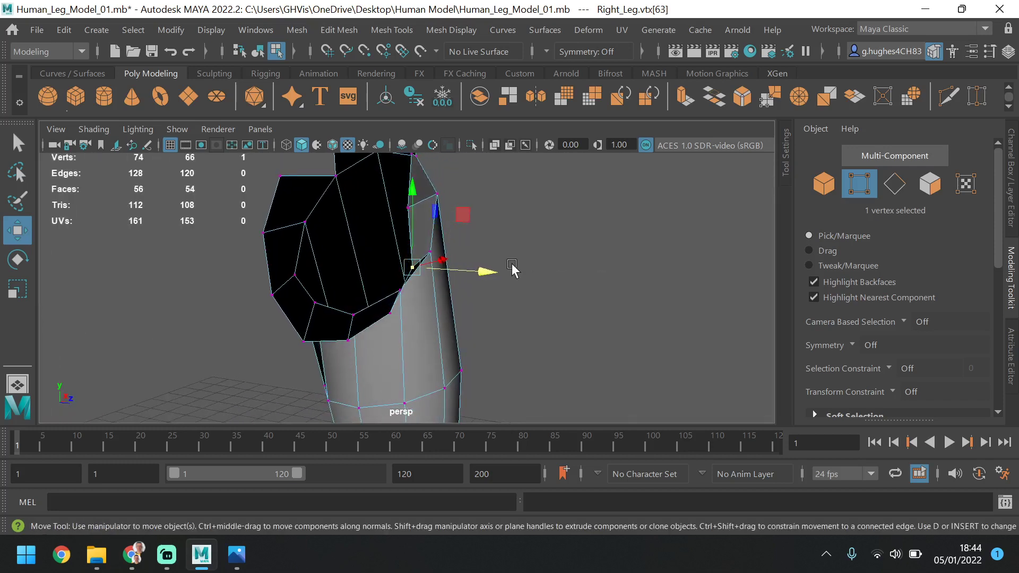
alt+drag(448, 242, 521, 227)
click(441, 231)
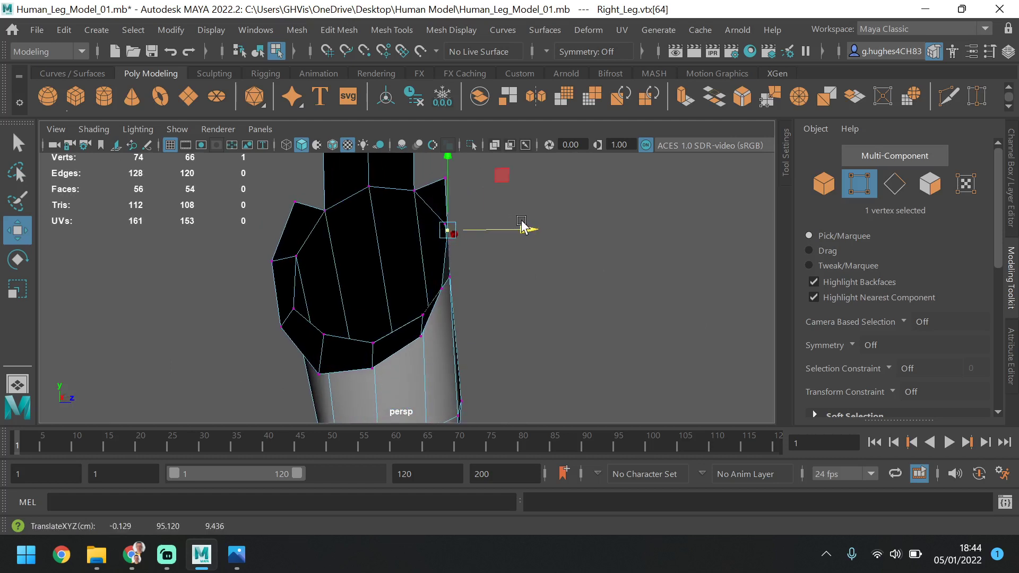
Adjust the heights of the two rear crotch vertices on the centre line to even out the lower curve of the opening
mouse_move(479, 292)
alt+mouse_down()
mouse_move(494, 300)
mouse_move(476, 298)
alt+mouse_up()
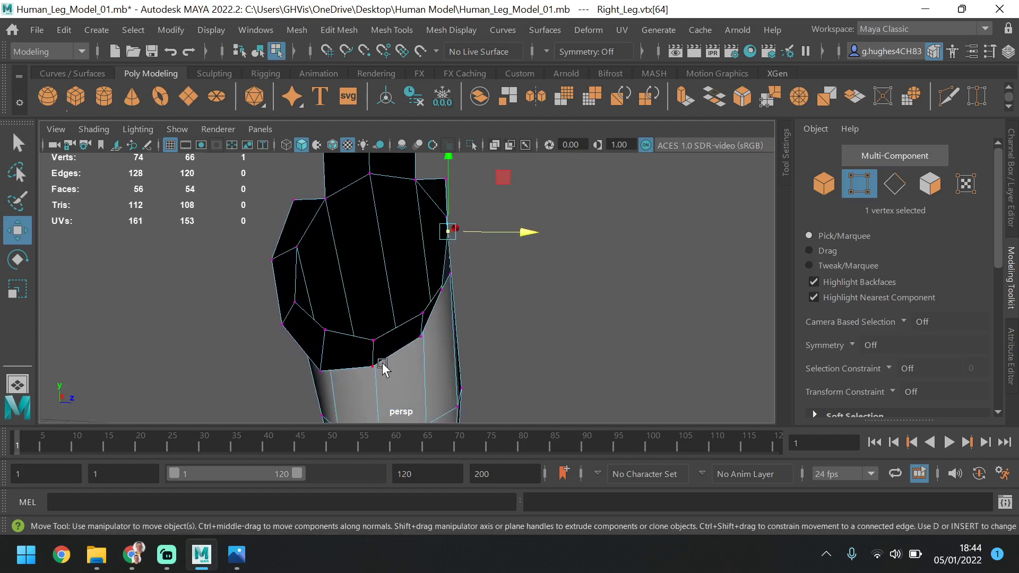
click(364, 317)
click(372, 365)
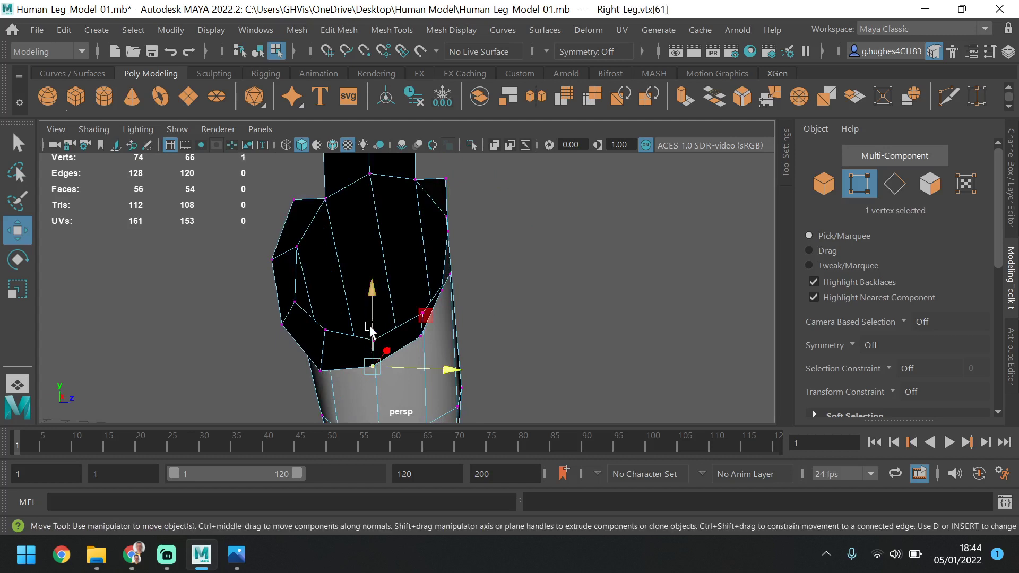
drag(371, 321, 357, 290)
click(385, 359)
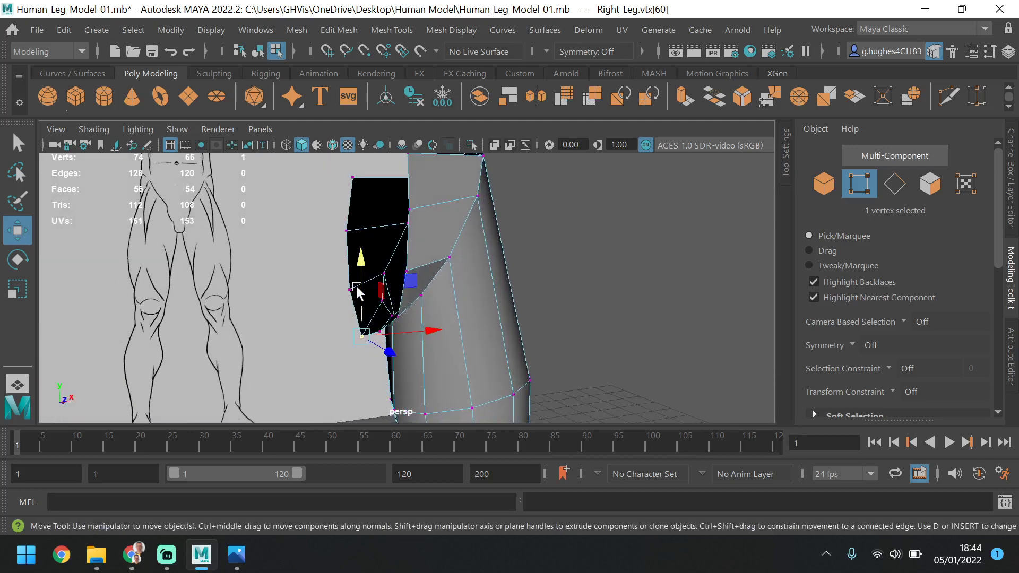
alt+drag(367, 334, 509, 325)
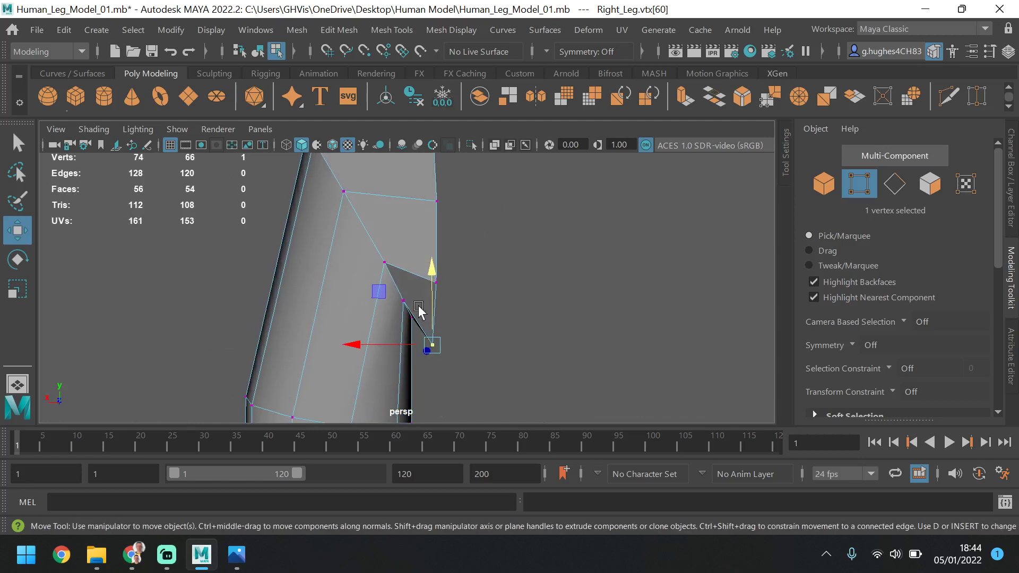
drag(432, 275, 535, 300)
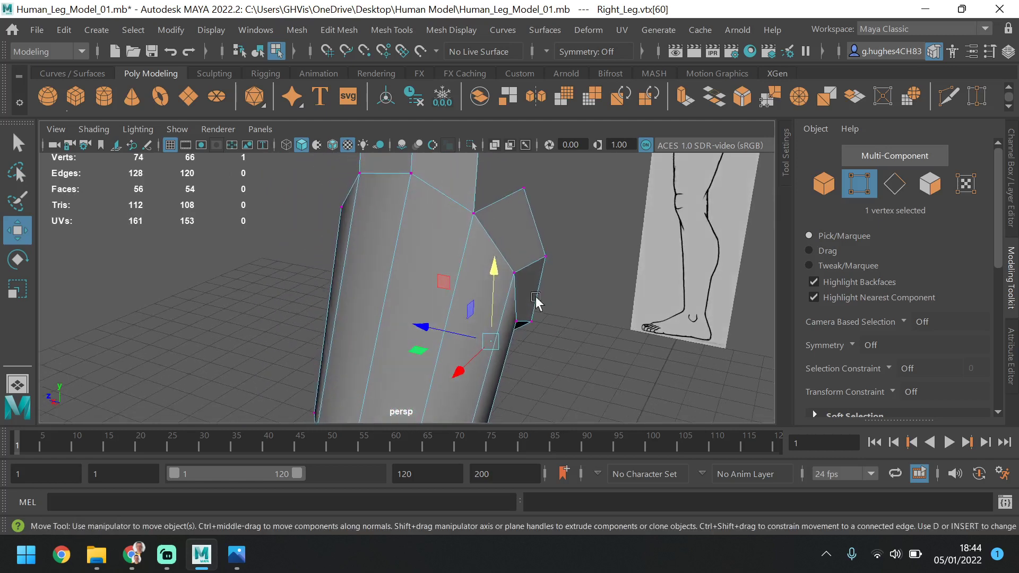
Adjust the height and depth of the second rear centre-line vertex to round the back of the pelvis opening
click(537, 259)
key(Caps_Lock)
alt+drag(529, 189, 470, 198)
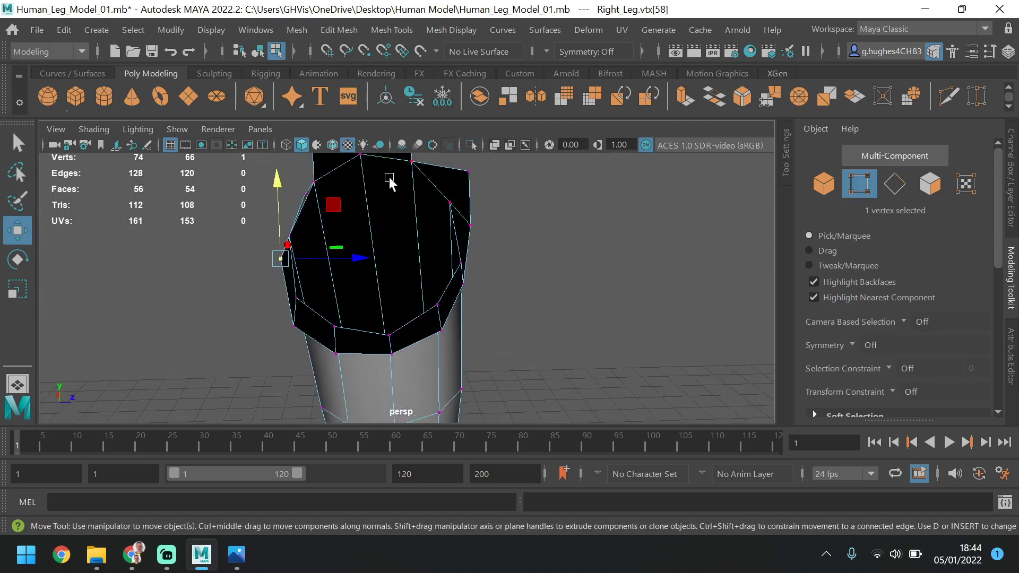
click(316, 180)
alt+drag(341, 182, 348, 204)
click(286, 273)
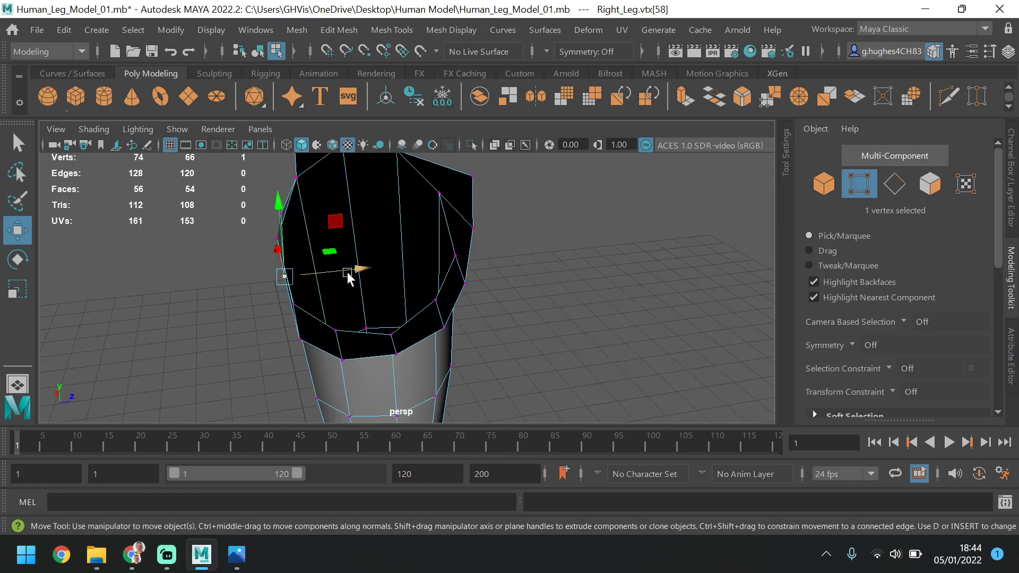
alt+drag(352, 270, 561, 245)
Move the rear thigh vertex beside the pelvis opening forward along the depth axis to about Z -8.1
click(521, 268)
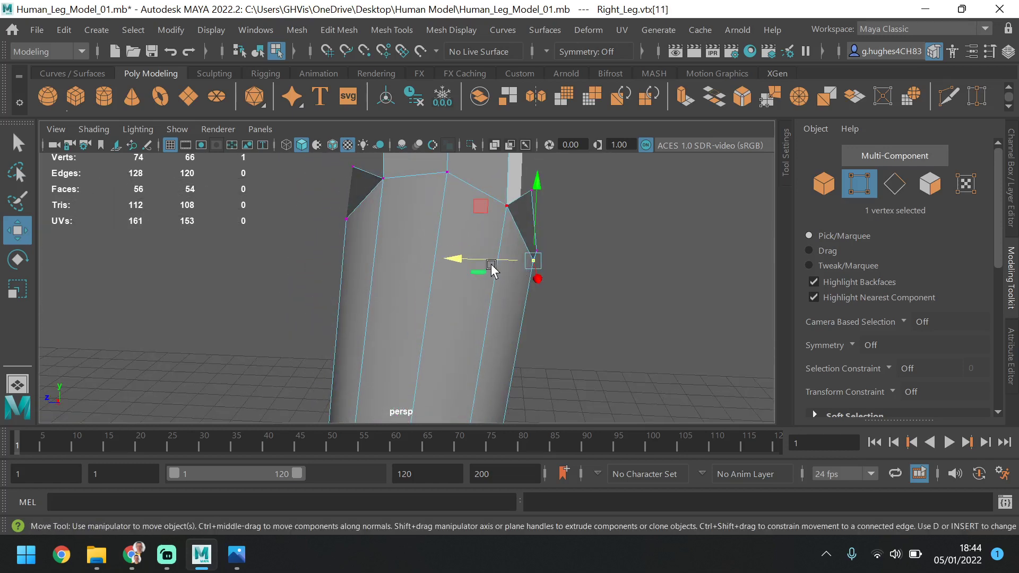
click(467, 264)
key(ctrl+z)
drag(491, 260, 475, 261)
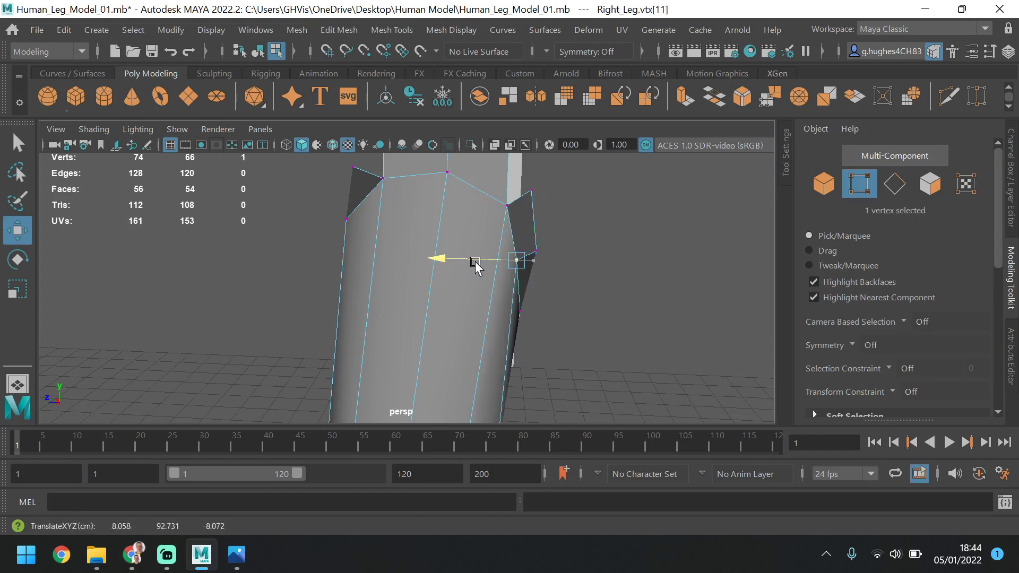
In the side view, move the lower buttock centre-line vertex back to about Z -10.0 and raise it to about Y 86.9
key(space)
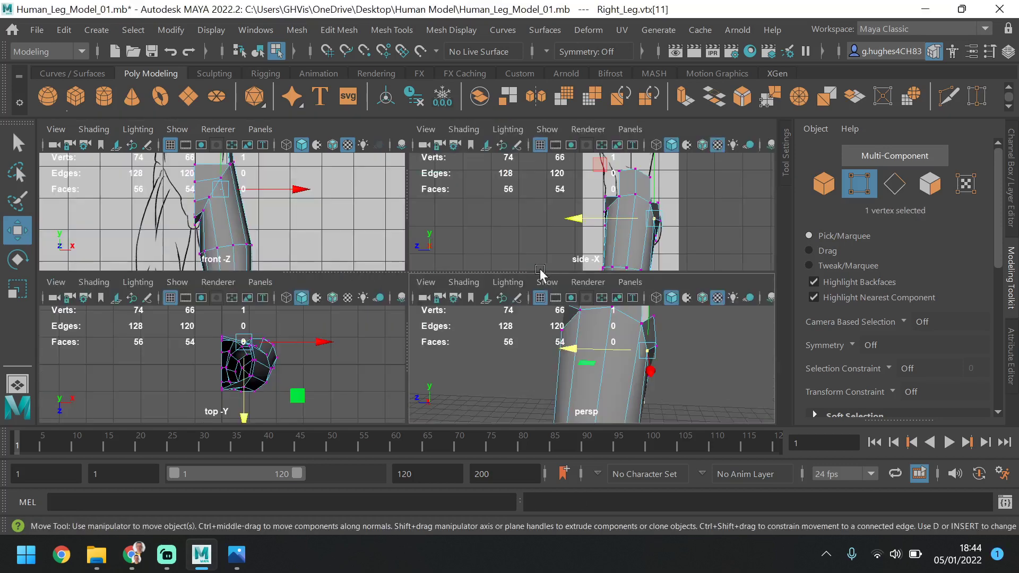
key(space)
scroll(603, 305, up, 6)
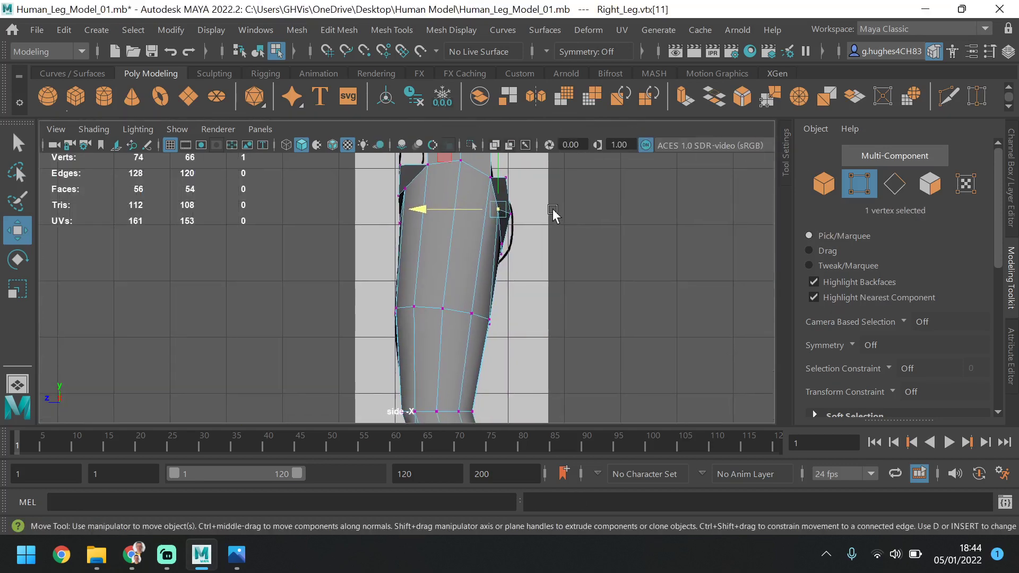
click(470, 296)
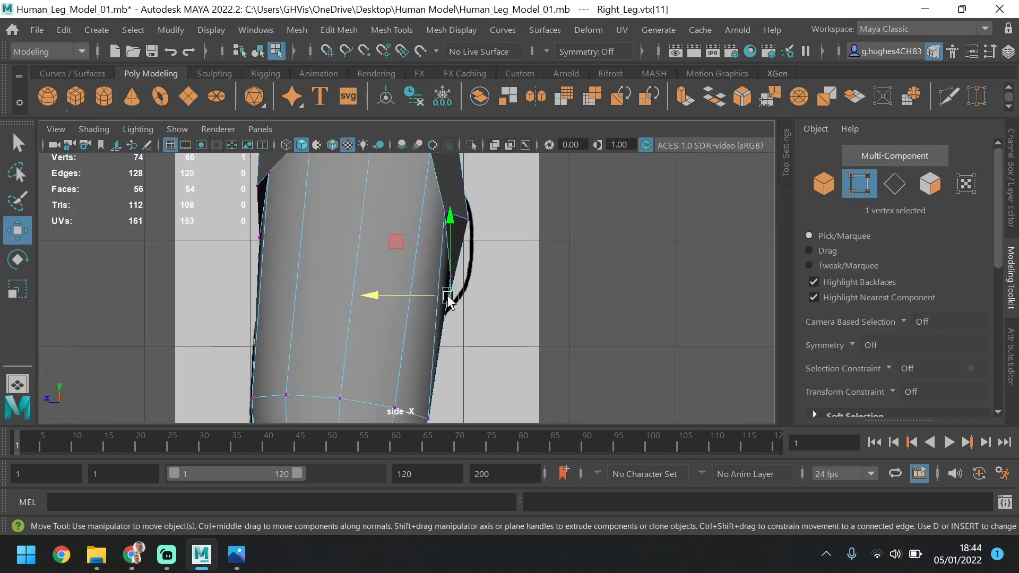
drag(405, 295, 417, 299)
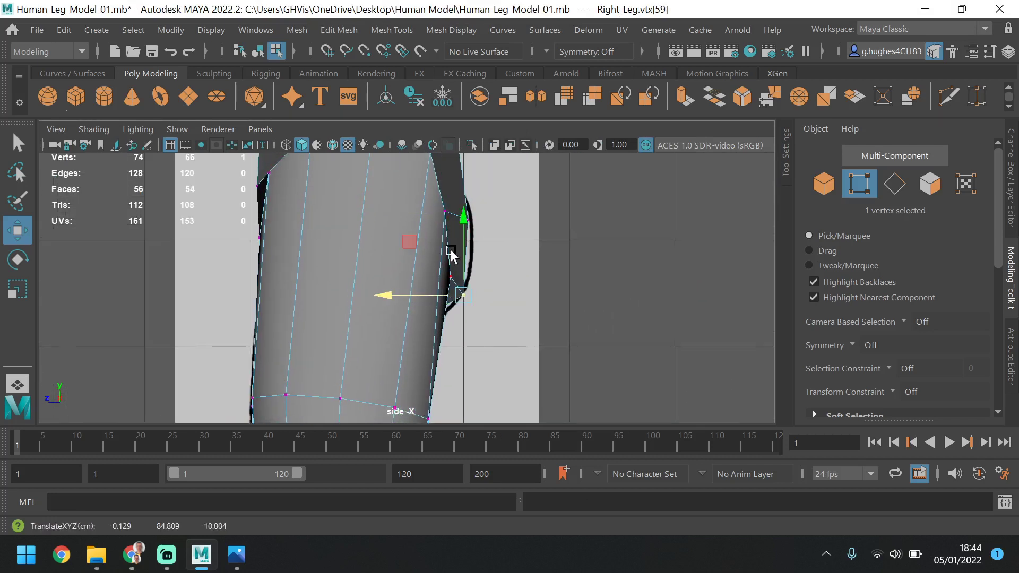
drag(459, 232, 457, 218)
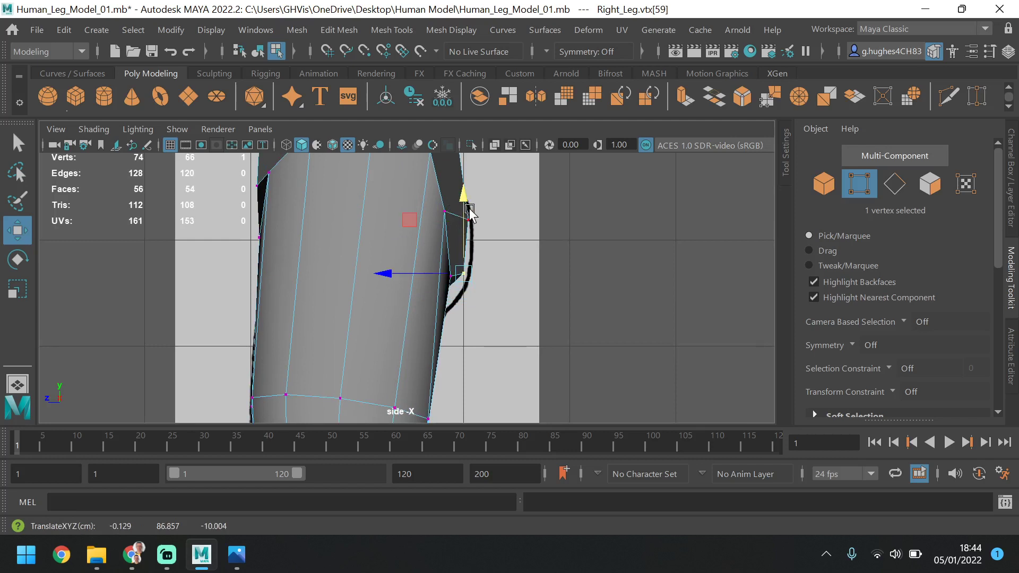
Move the uppermost rear centre-line vertex and its neighbouring thigh vertex forward to follow the back outline in the side view
click(467, 220)
alt+middle_drag(486, 219, 489, 260)
click(457, 197)
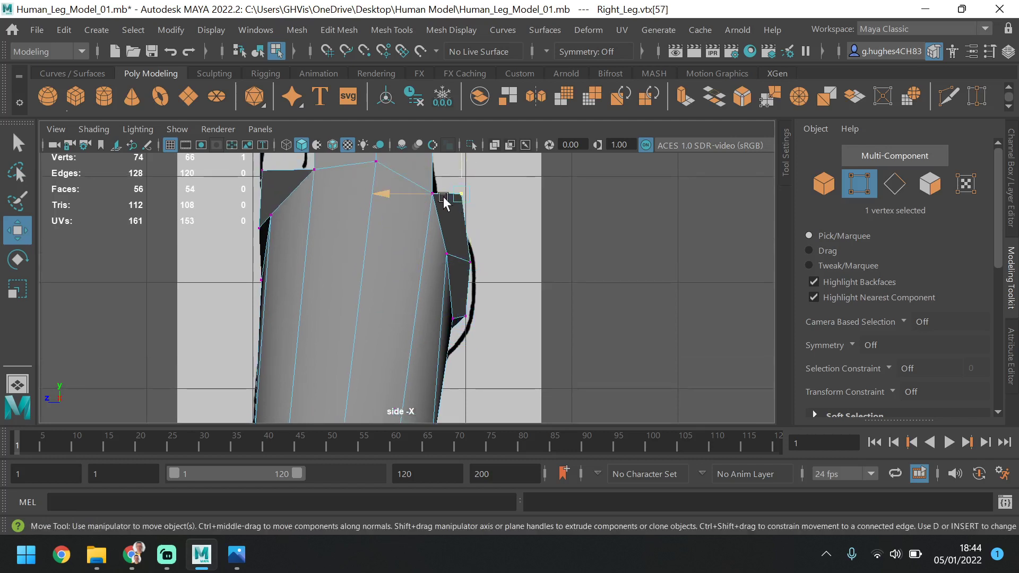
drag(396, 199, 375, 197)
click(403, 185)
Raise the middle buttock centre-line vertex to about Y 92.6, then move the one below back to about Z -10.4 and lower it slightly
click(469, 265)
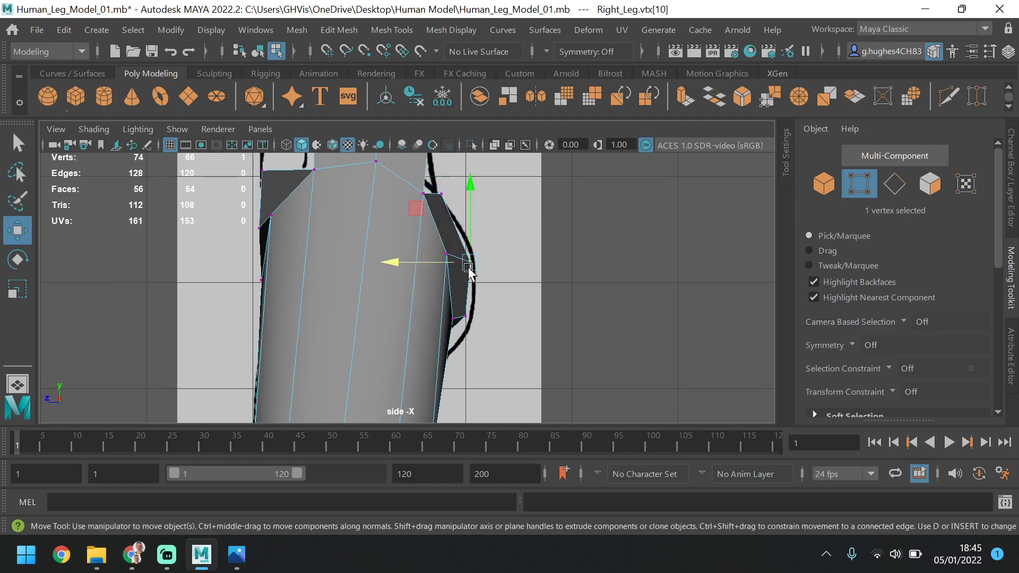
click(461, 226)
click(470, 259)
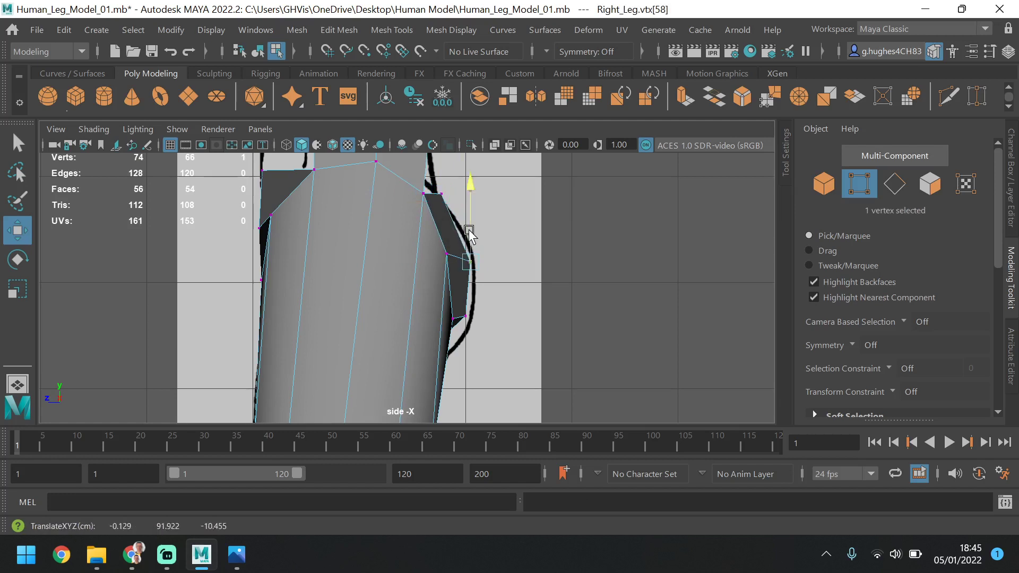
drag(470, 229, 467, 221)
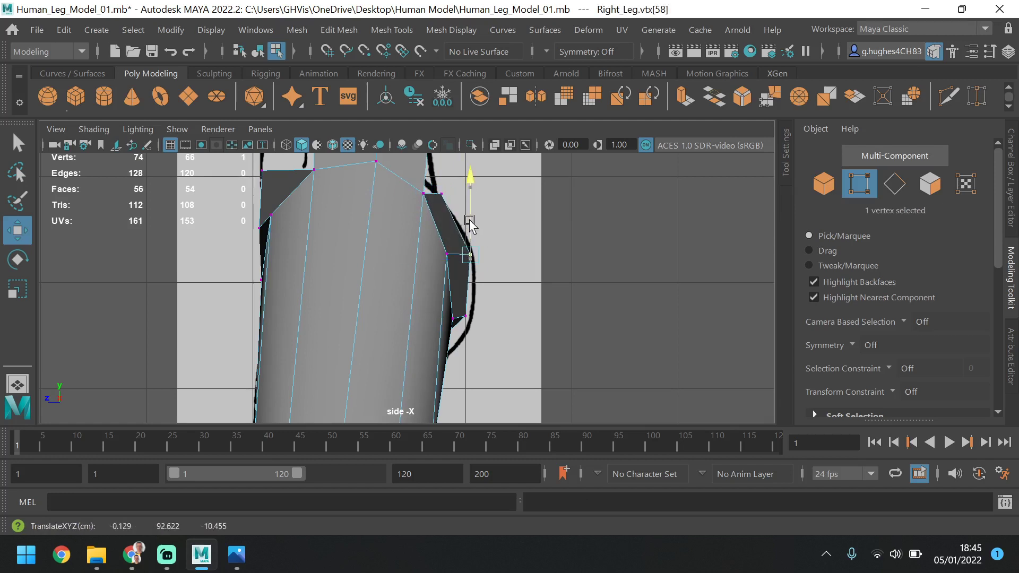
click(468, 318)
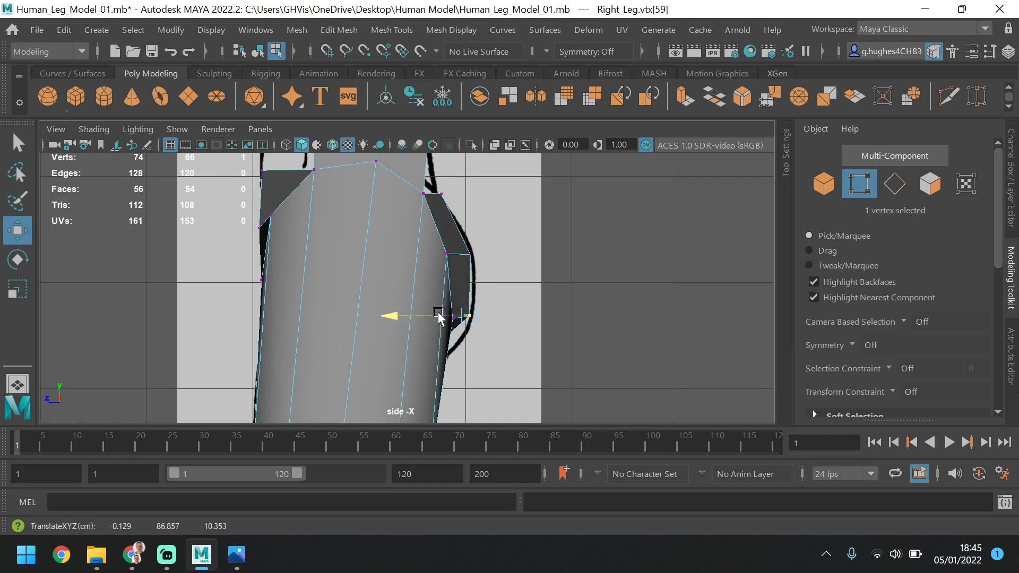
drag(470, 266, 471, 273)
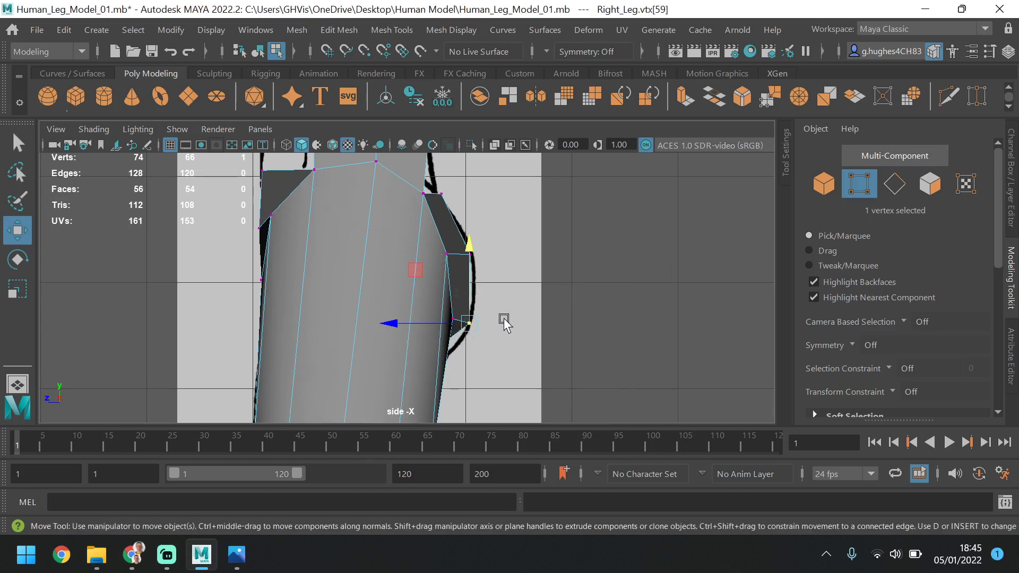
In the perspective view, move the rear crotch vertex on the centre line backward to about Z -6.3
key(space)
key(space)
alt+drag(543, 374, 463, 394)
alt+middle_drag(512, 352, 387, 326)
alt+drag(386, 325, 221, 346)
click(356, 323)
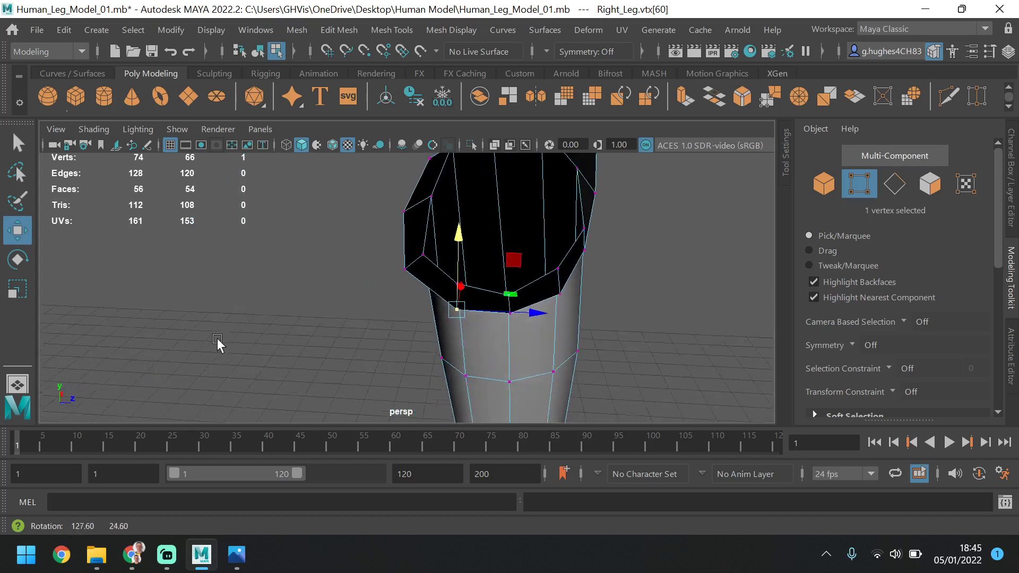
drag(537, 304, 520, 301)
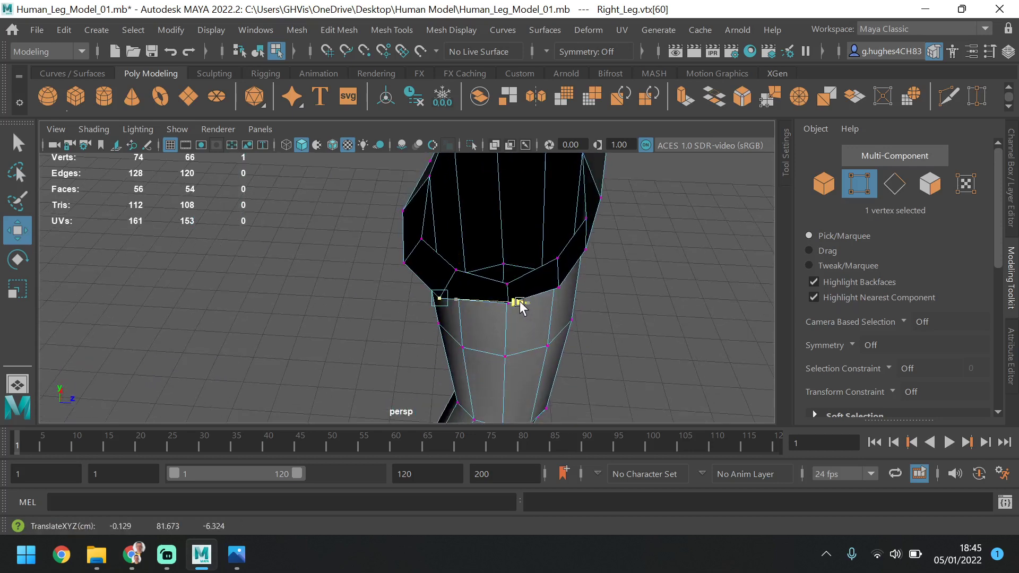
Lower the rear crotch vertex slightly in the side view and switch that view to wireframe display
key(space)
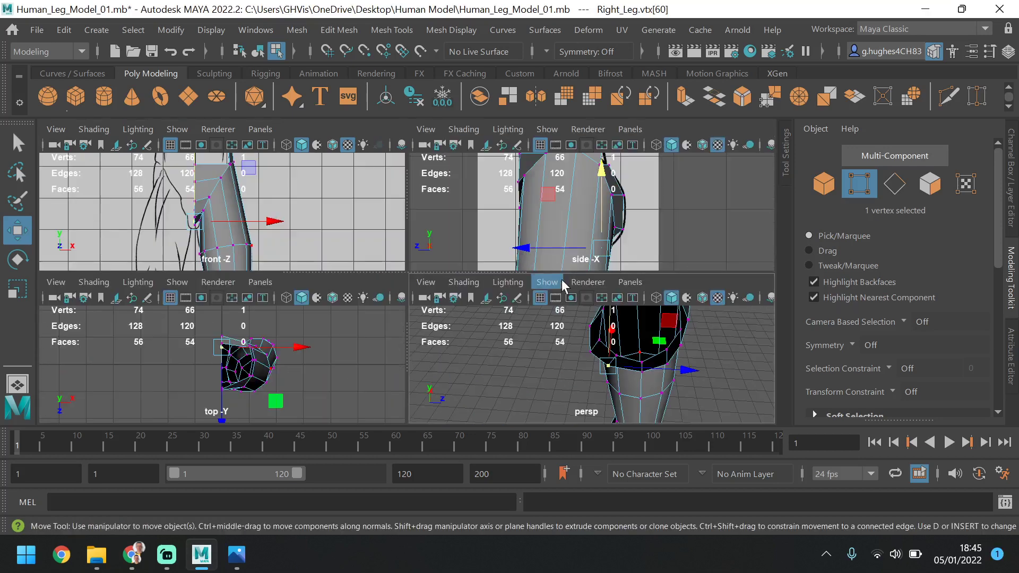
key(space)
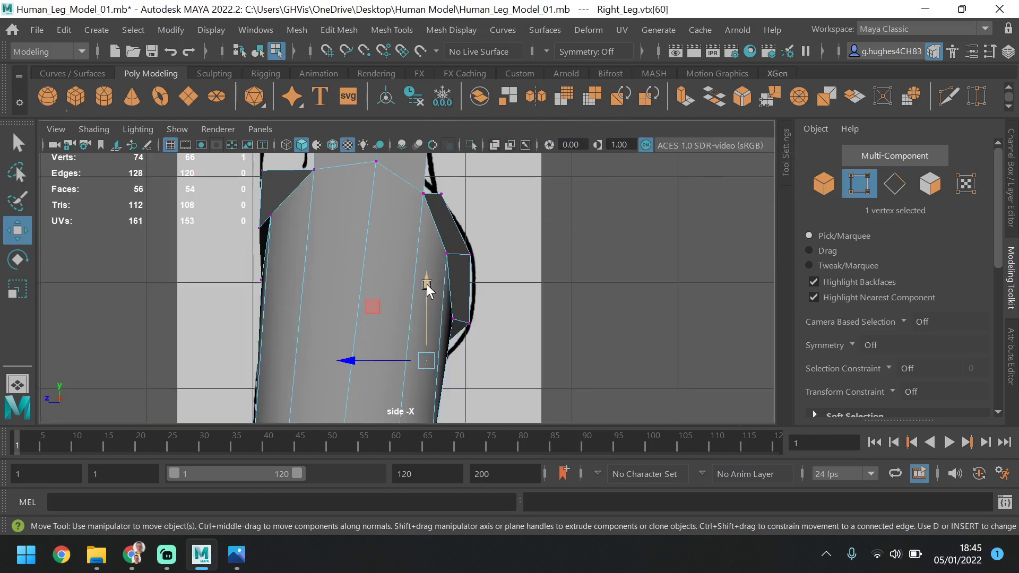
drag(427, 284, 436, 303)
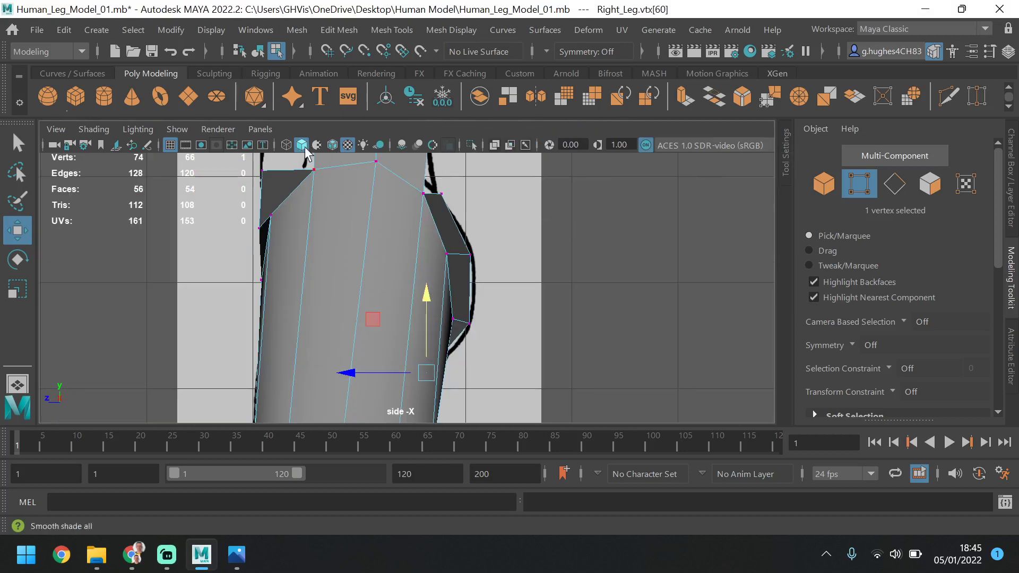
click(288, 144)
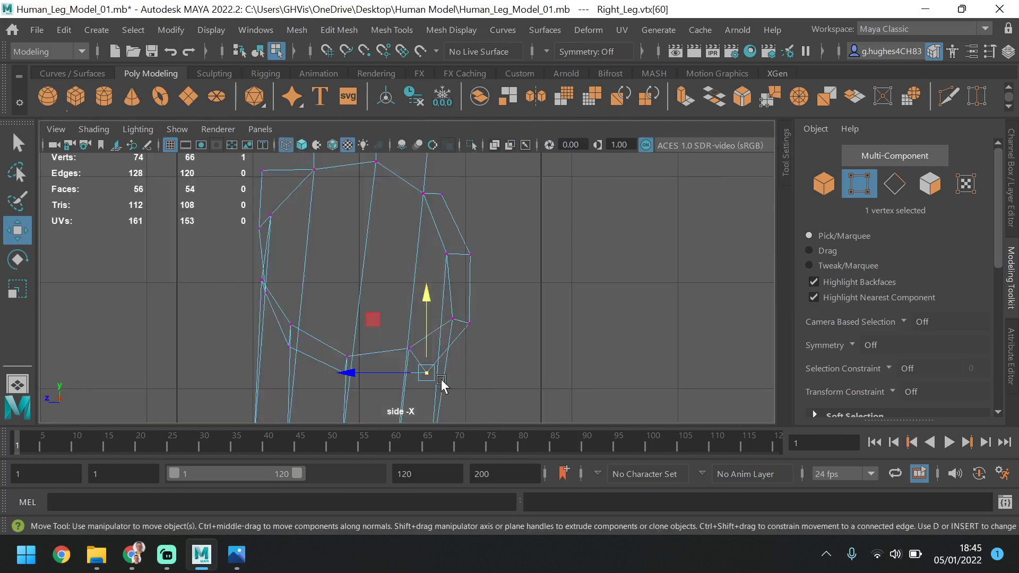
In the side view, fit the rear crotch vertex to the buttock outline and move the neighbouring thigh vertex to about Z -8.3
drag(395, 372, 403, 366)
drag(427, 322, 430, 307)
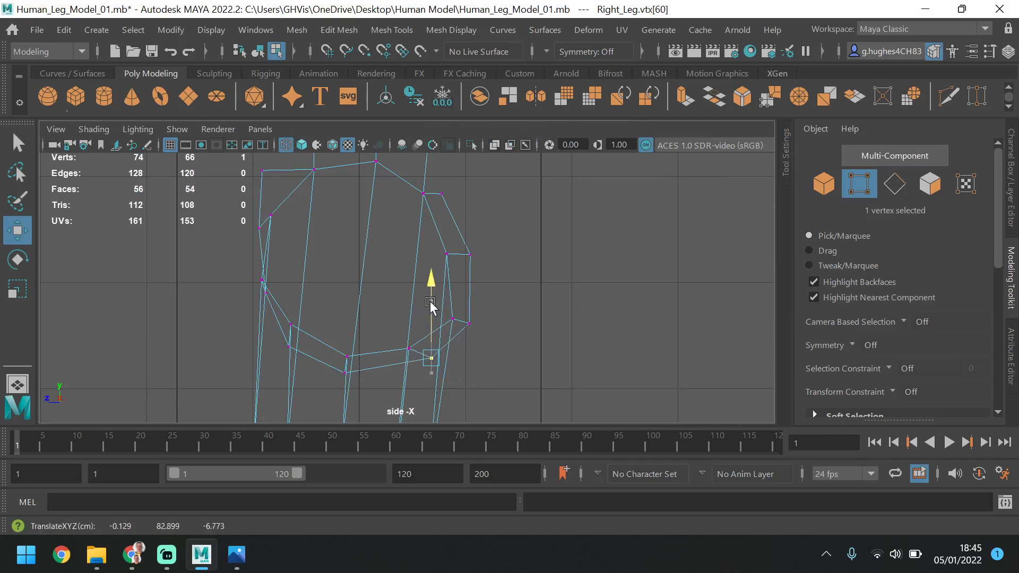
click(302, 145)
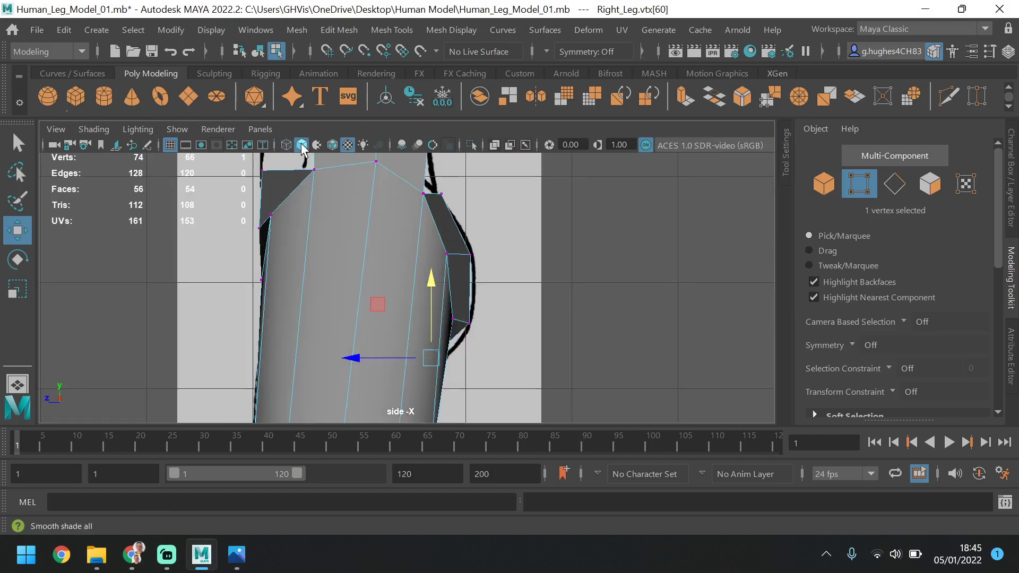
mouse_move(431, 305)
mouse_down()
mouse_move(431, 318)
mouse_move(415, 317)
mouse_up()
click(453, 319)
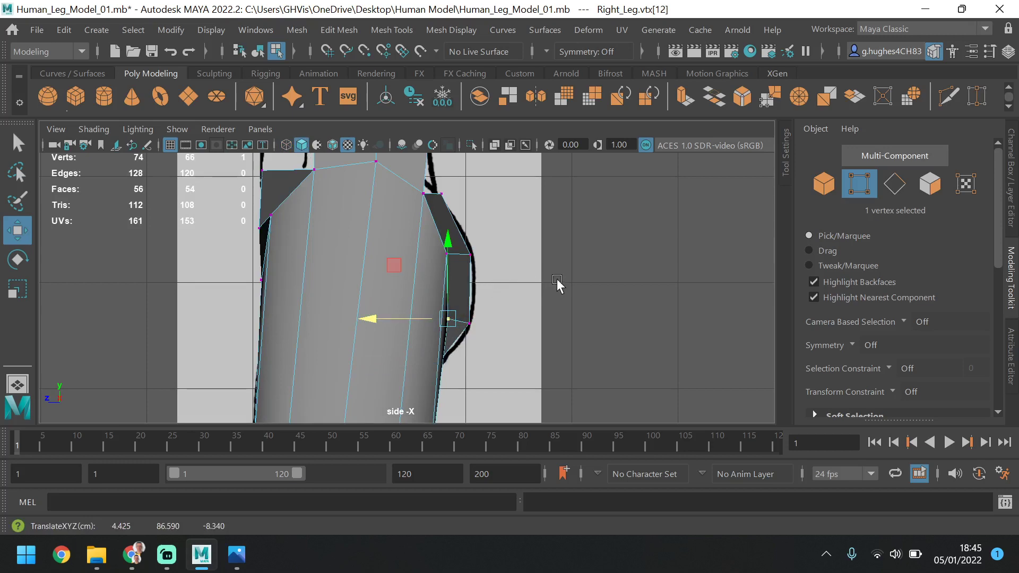
In the perspective view, move the uppermost rear centre-line vertex backward to about Z -8.2
key(space)
key(space)
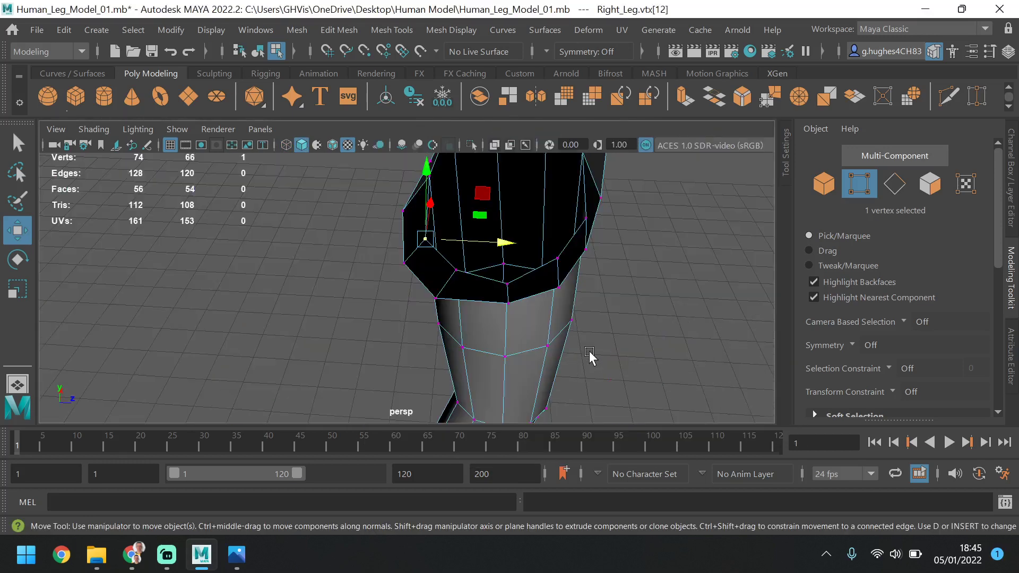
alt+drag(590, 357, 479, 271)
alt+middle_drag(478, 275, 458, 216)
alt+drag(481, 228, 524, 259)
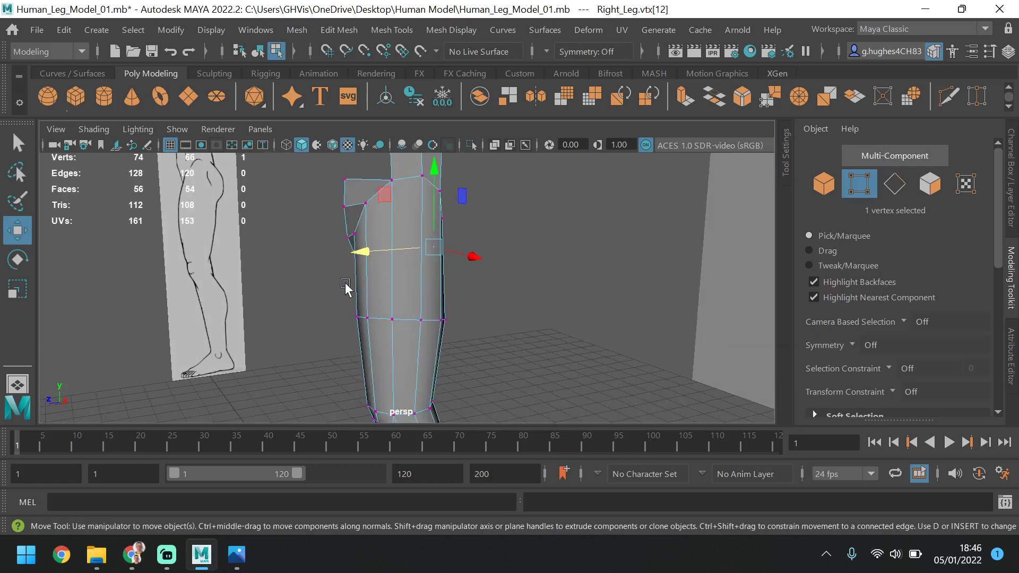
alt+drag(345, 286, 103, 302)
alt+drag(370, 253, 400, 207)
click(444, 197)
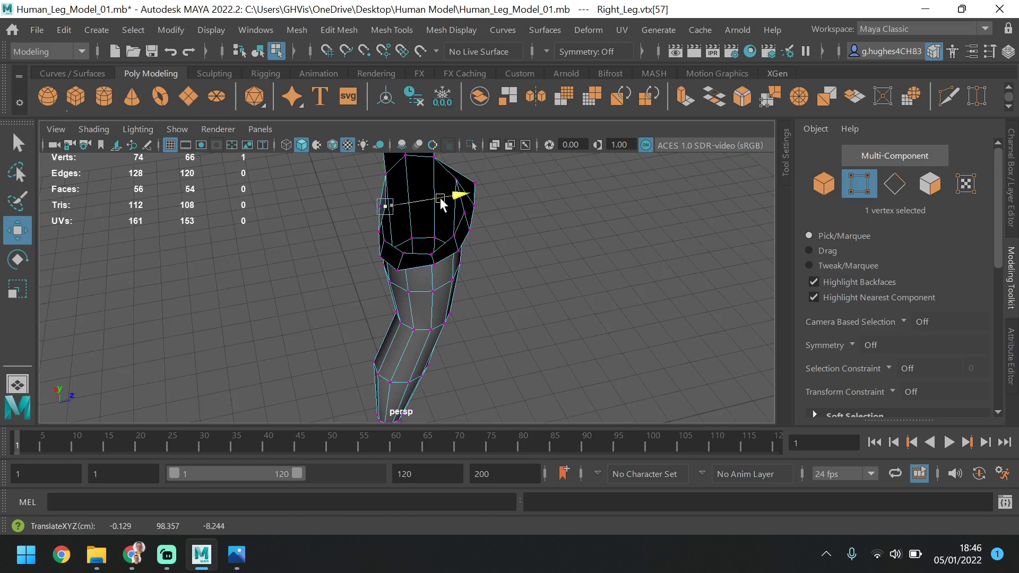
alt+drag(436, 198, 574, 256)
In the front view, lower the top front centre-line vertex and bring the one below it down to about Y 93.6
key(space)
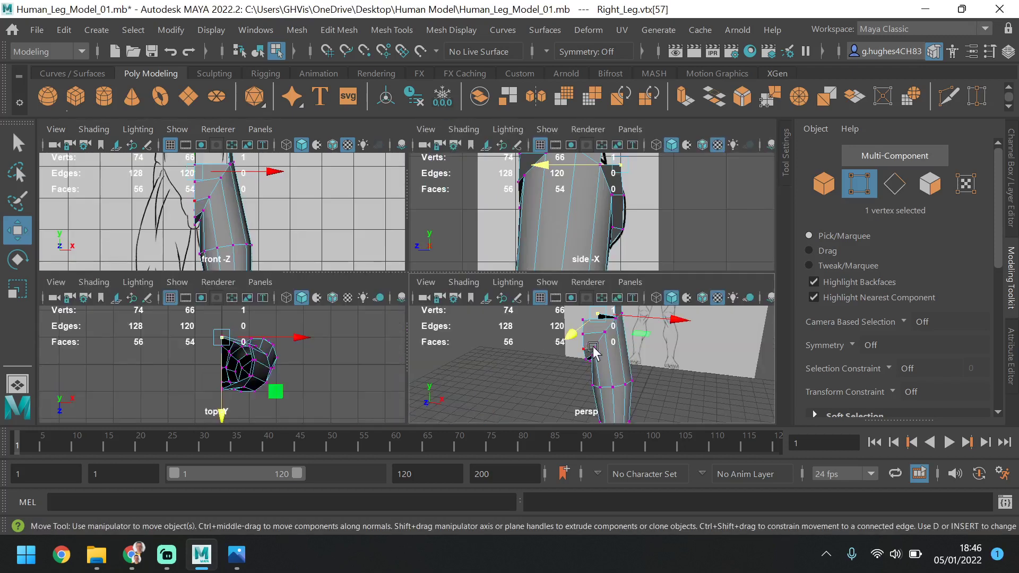
key(space)
scroll(398, 340, up, 5)
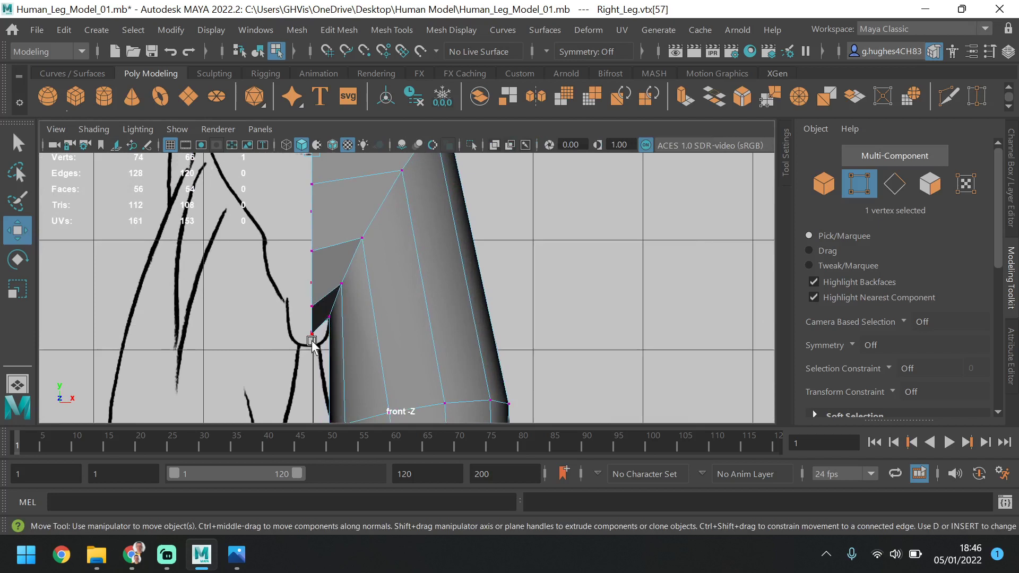
alt+middle_drag(390, 159, 400, 259)
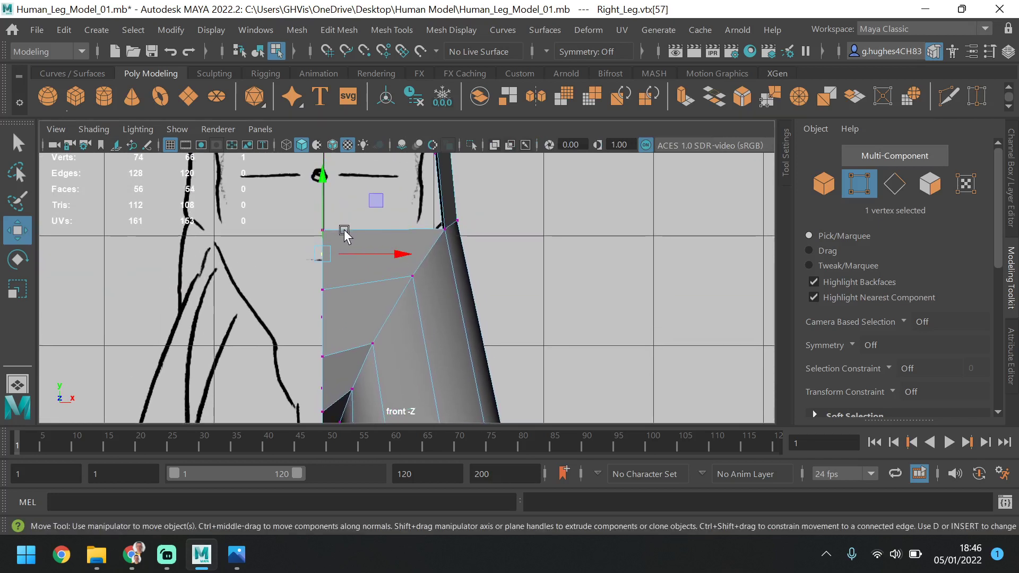
click(344, 230)
drag(325, 181, 324, 260)
click(316, 300)
click(286, 145)
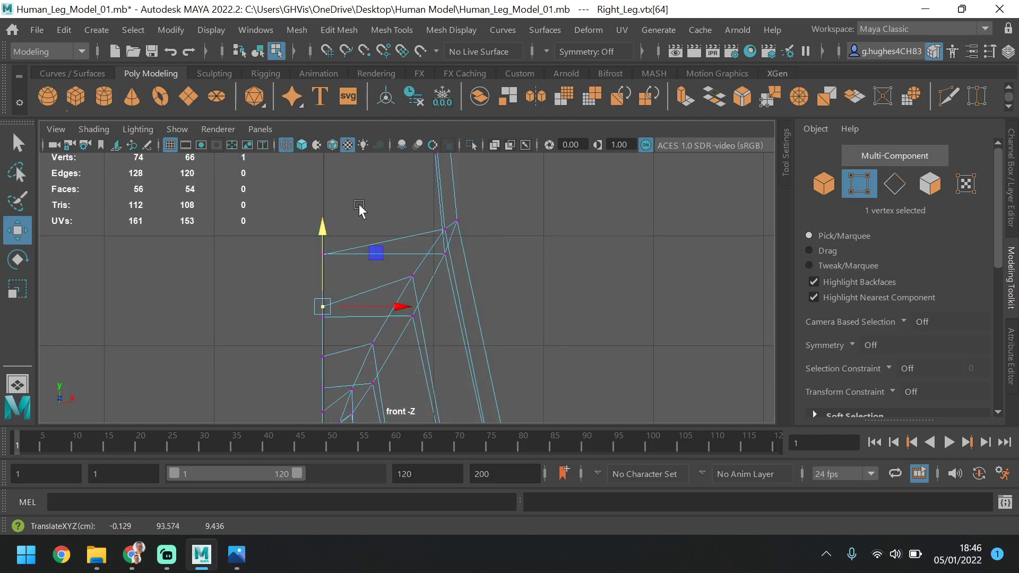
click(305, 145)
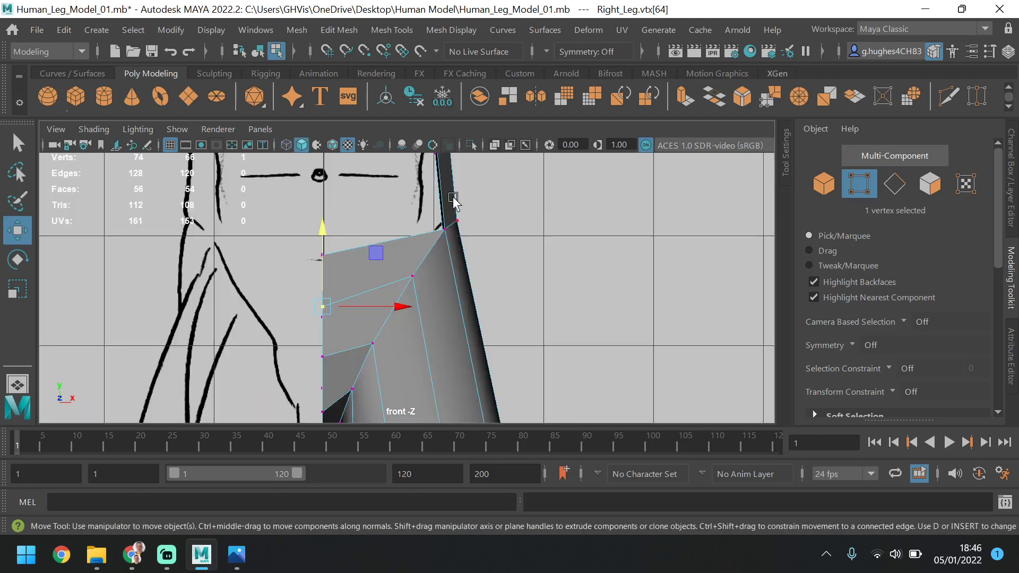
Lower the third front centre-line vertex slightly, then move the one above it back to about Z 9.3 in the side view
click(321, 353)
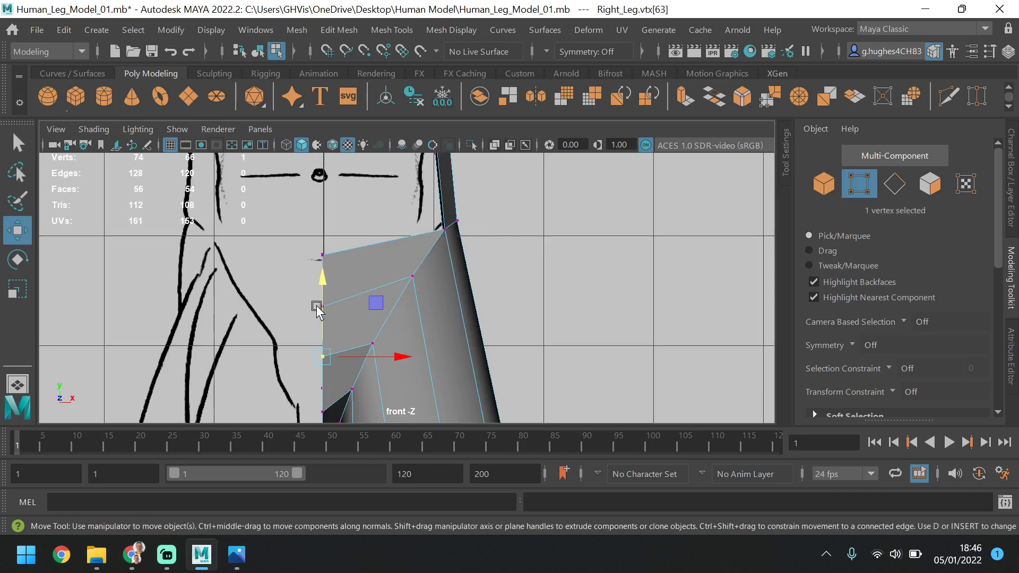
drag(321, 285, 352, 297)
key(space)
key(space)
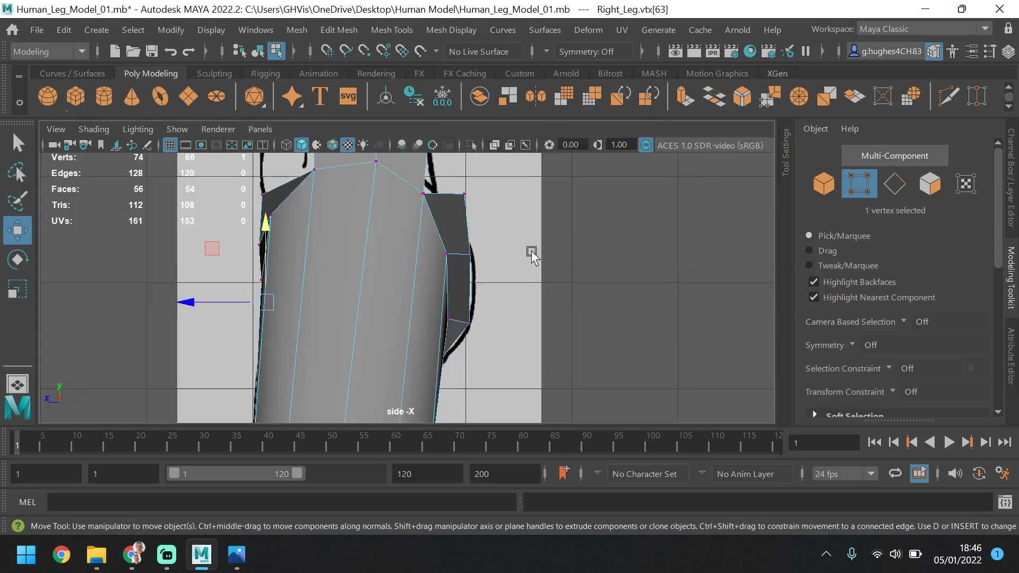
alt+middle_drag(387, 271, 411, 288)
scroll(410, 289, up, 2)
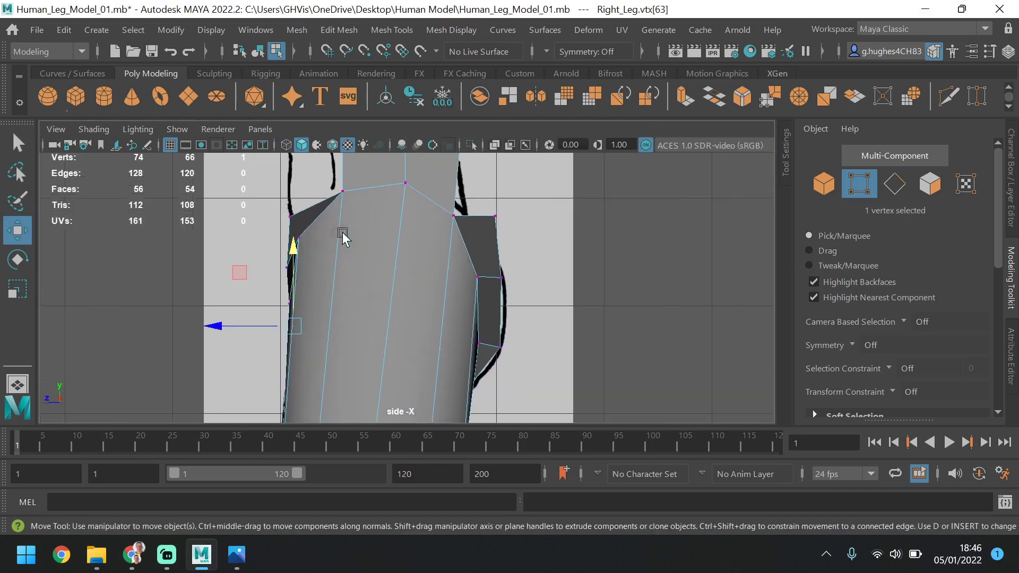
click(286, 269)
drag(255, 268, 257, 267)
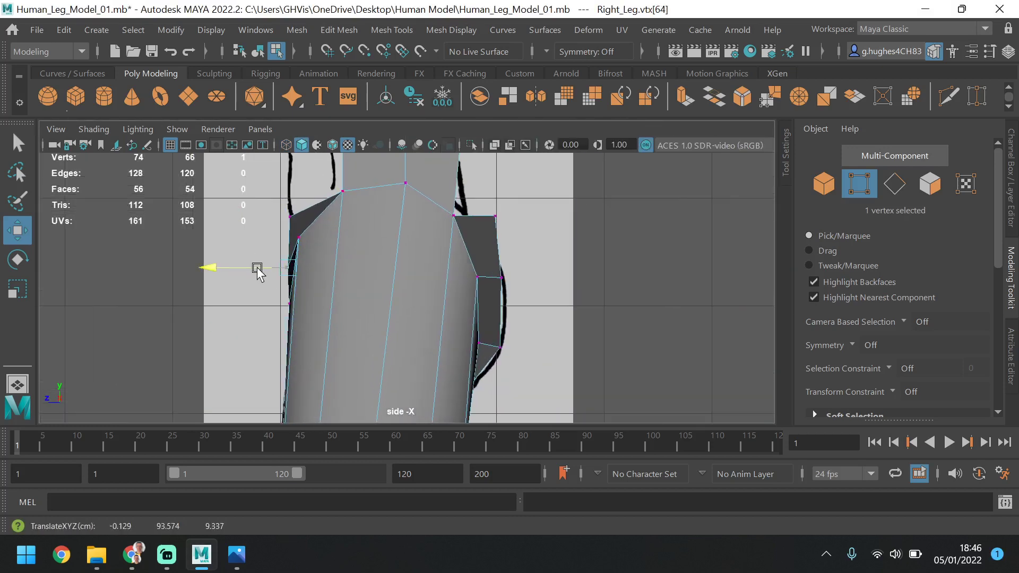
Move the uppermost rear centre-line vertex forward to about Z -7.4 to meet the side-view back outline, then deselect it
alt+middle_drag(387, 263, 394, 316)
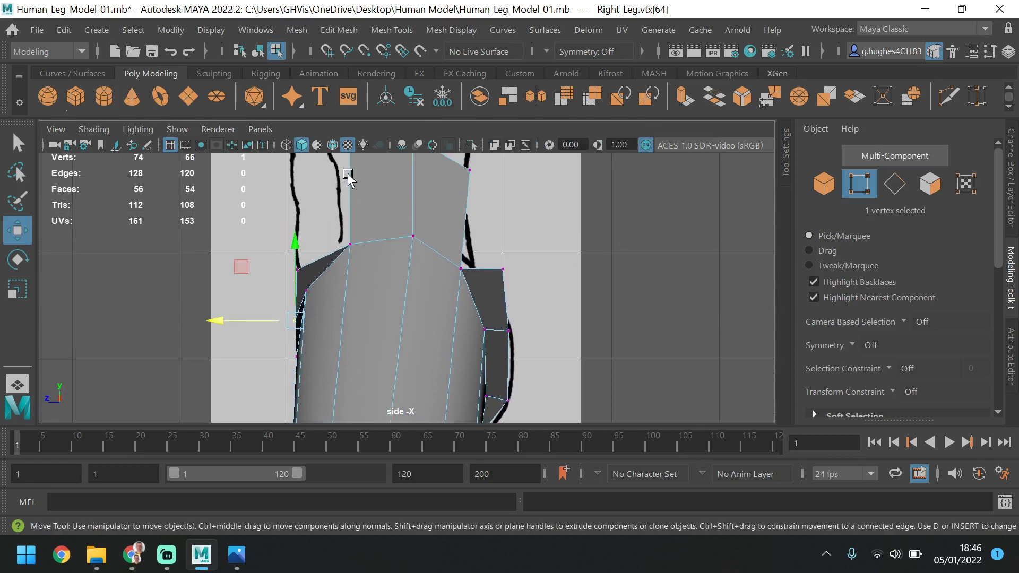
click(503, 270)
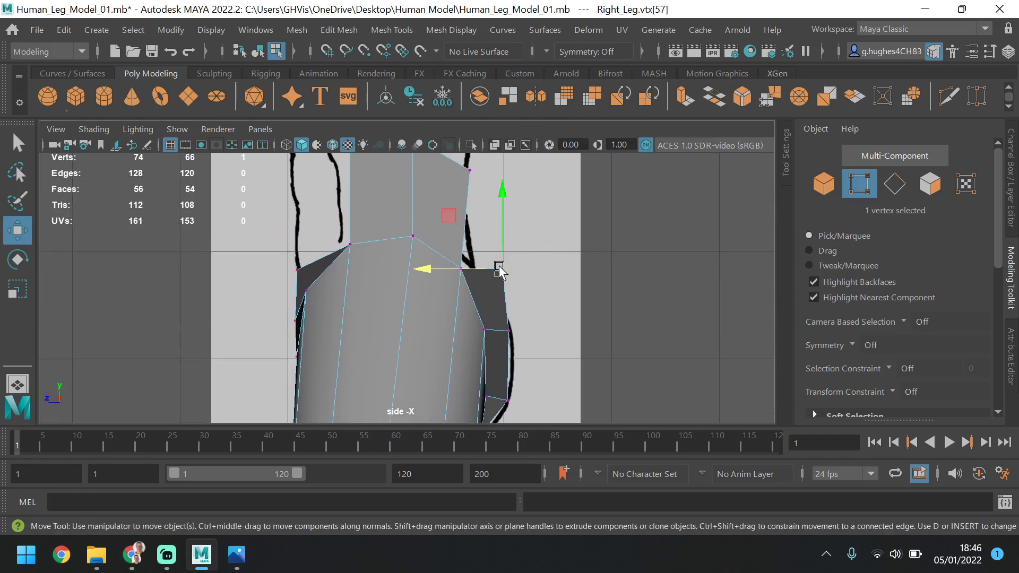
drag(448, 272, 423, 277)
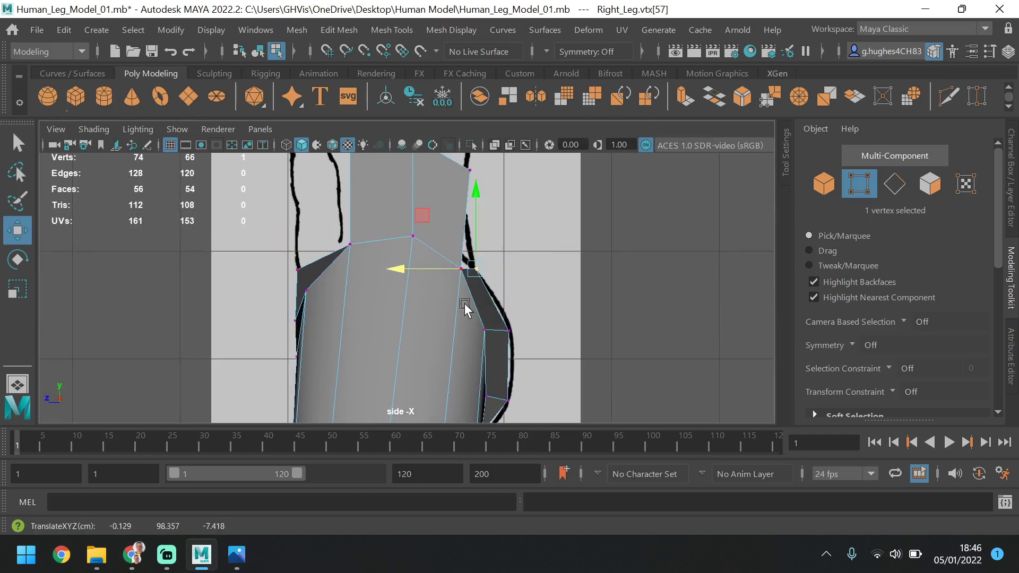
key(space)
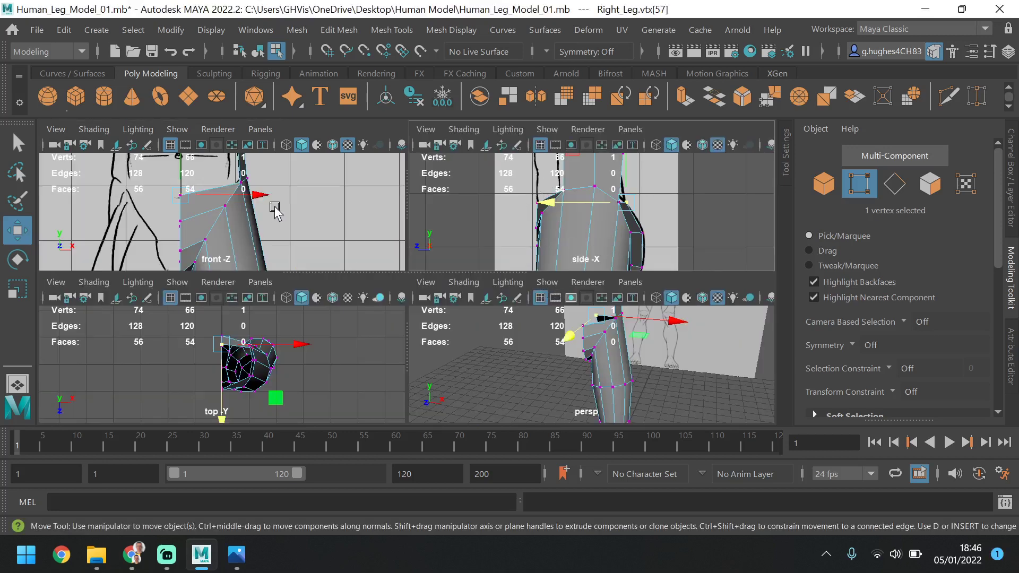
key(space)
alt+drag(565, 352, 328, 291)
click(479, 244)
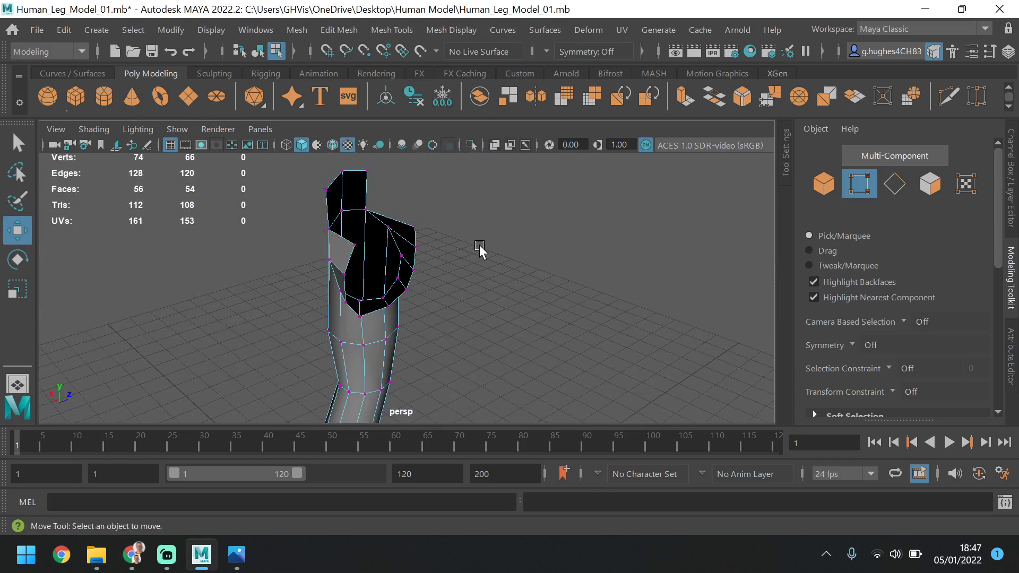
Extrude the two inner vertical edges of the front and back waist strips sideways to the body's centre line
alt+drag(479, 245, 287, 250)
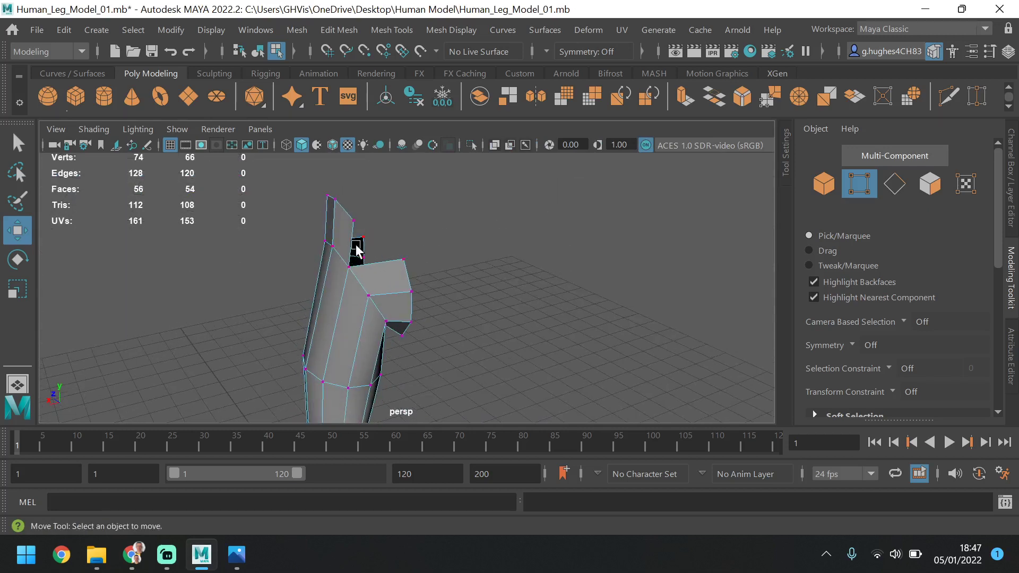
alt+drag(361, 276, 621, 281)
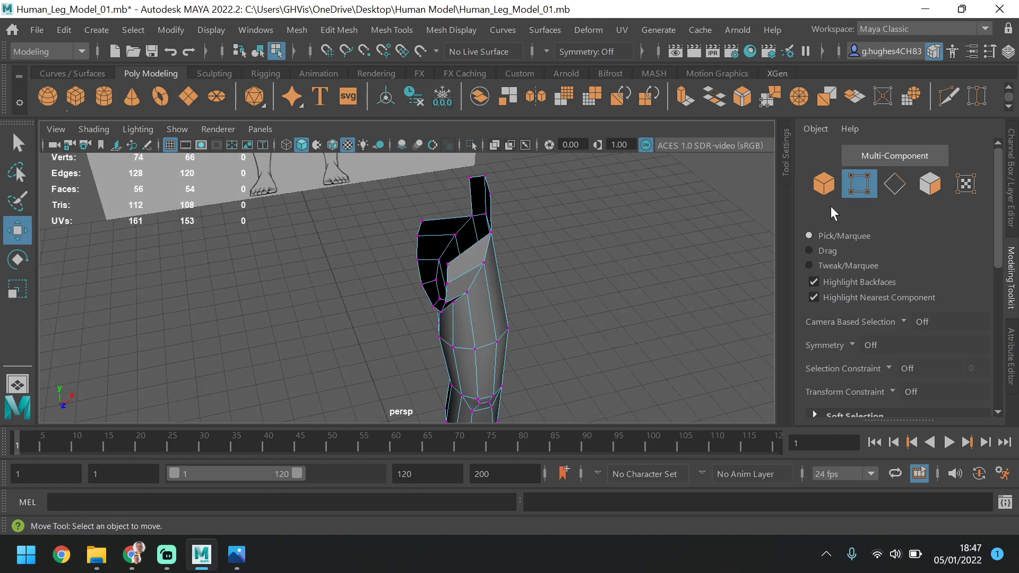
click(894, 184)
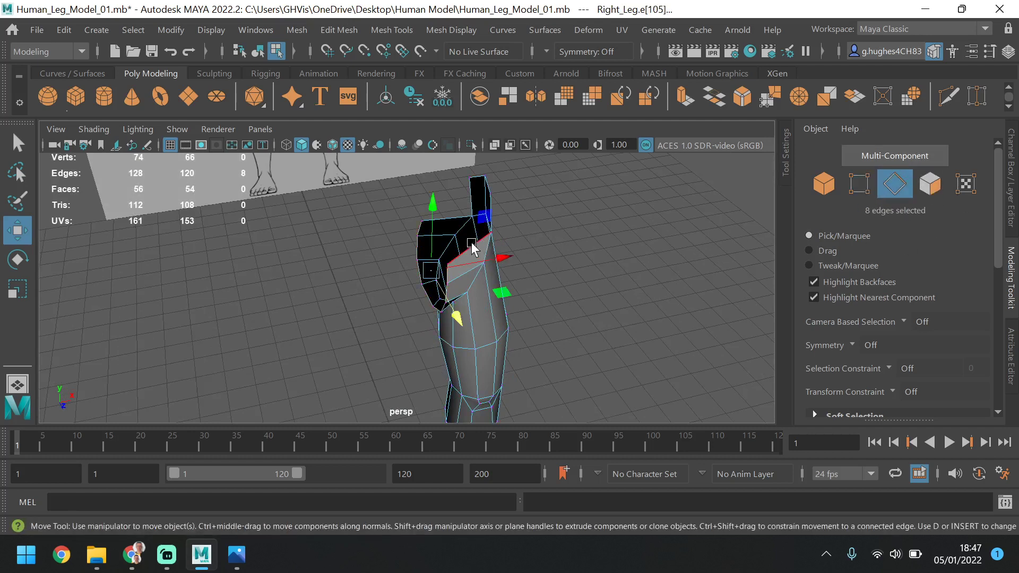
click(553, 227)
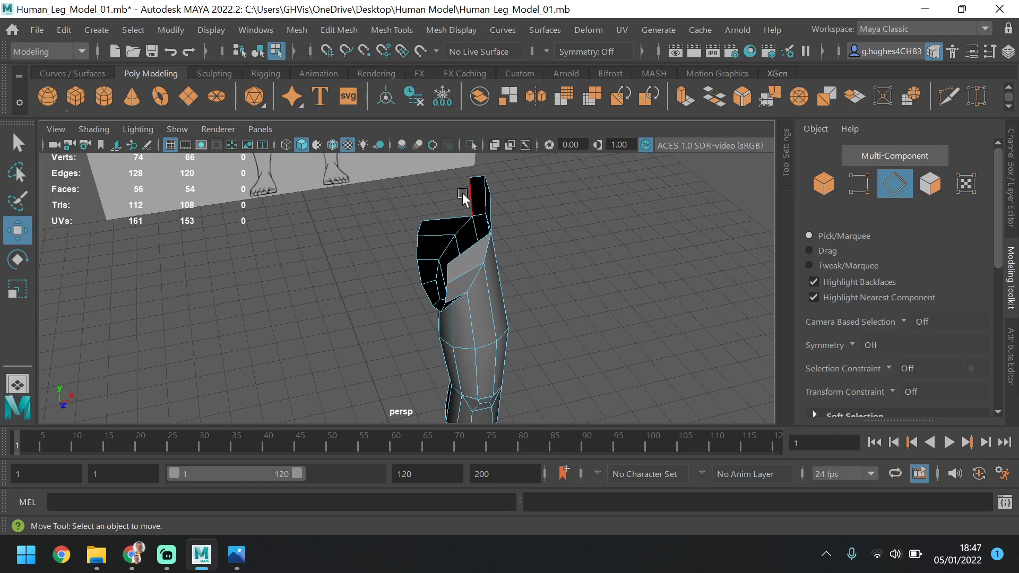
click(450, 213)
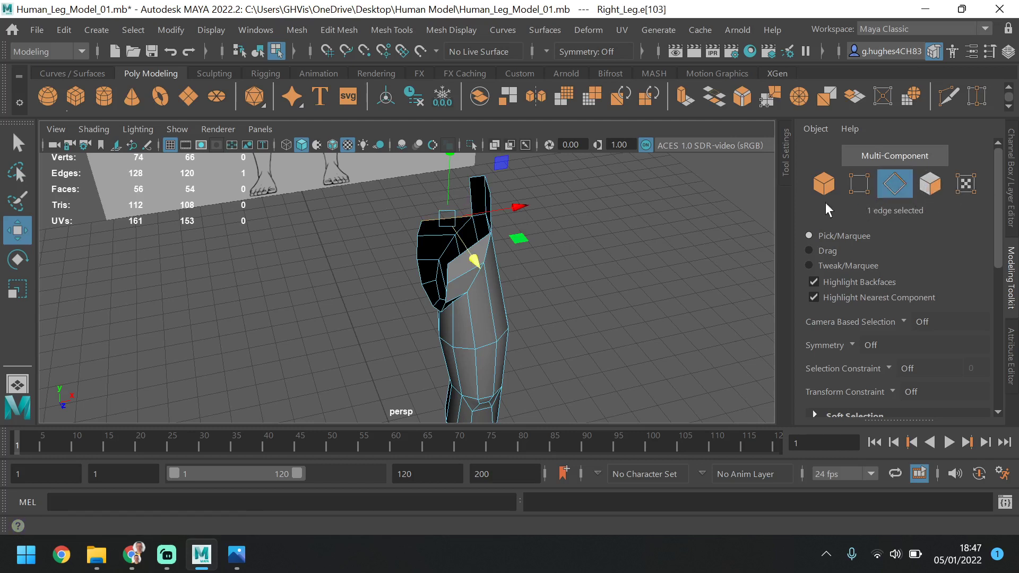
click(580, 227)
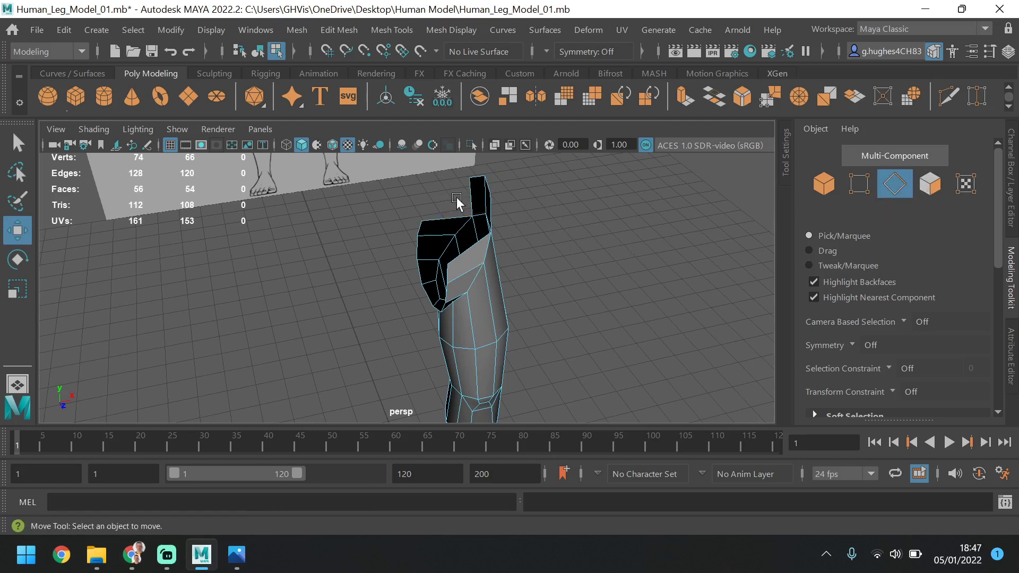
click(467, 195)
shift+click(491, 213)
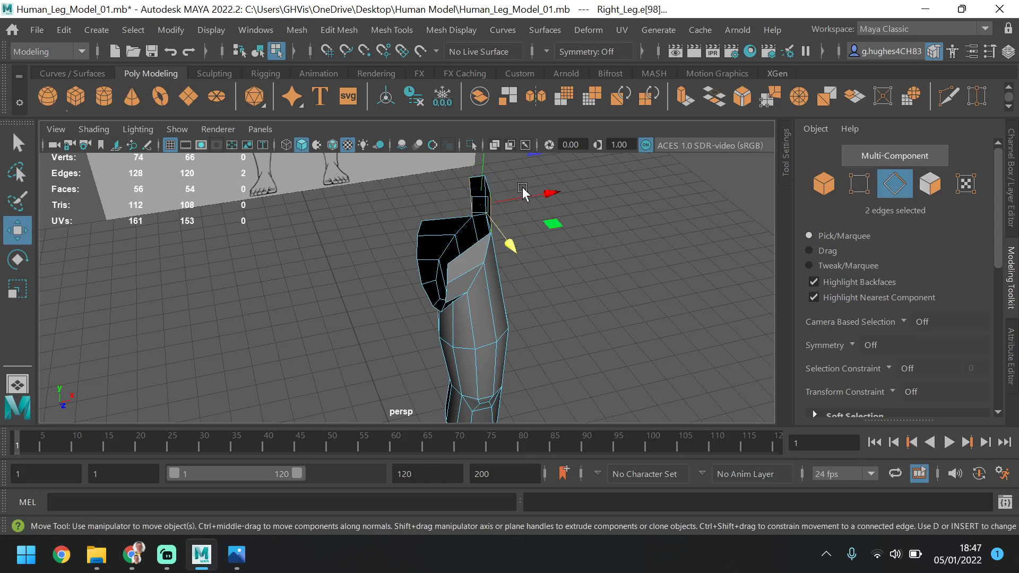
shift+drag(540, 190, 508, 225)
In the front view, shift the two extruded waist edges closer to the centre line and rotate them upright
key(space)
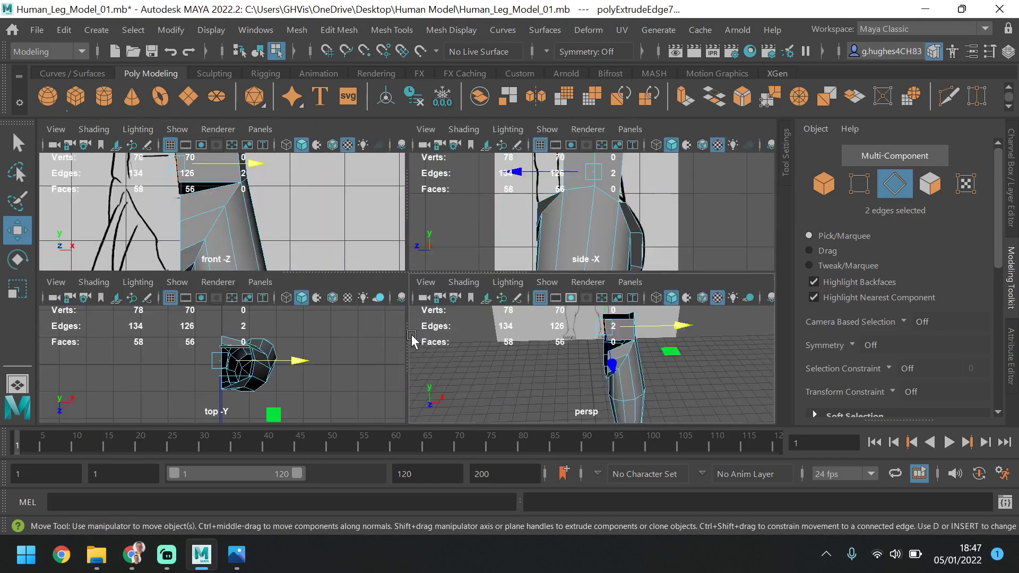
key(space)
alt+middle_drag(383, 190, 409, 316)
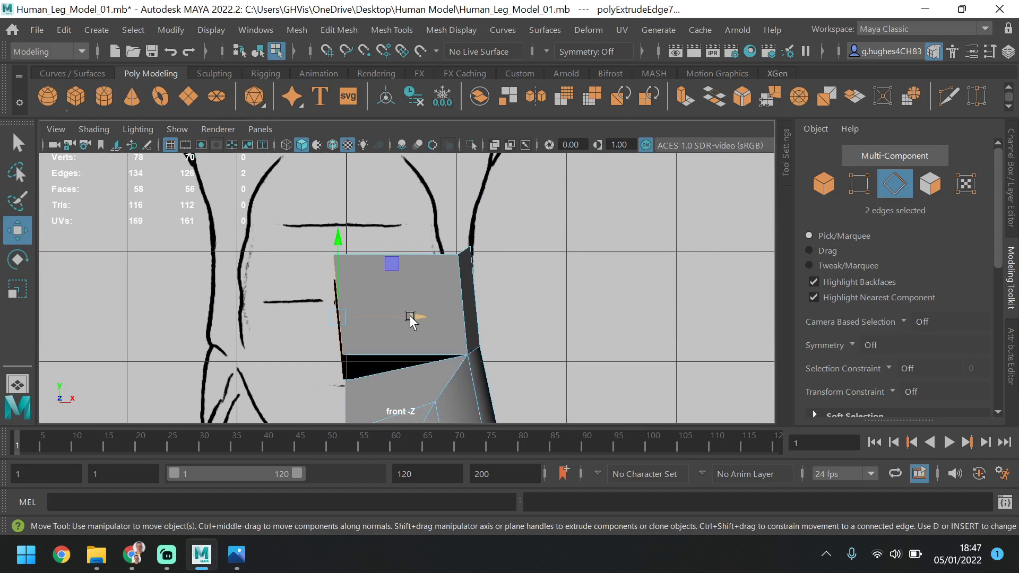
drag(412, 316, 417, 315)
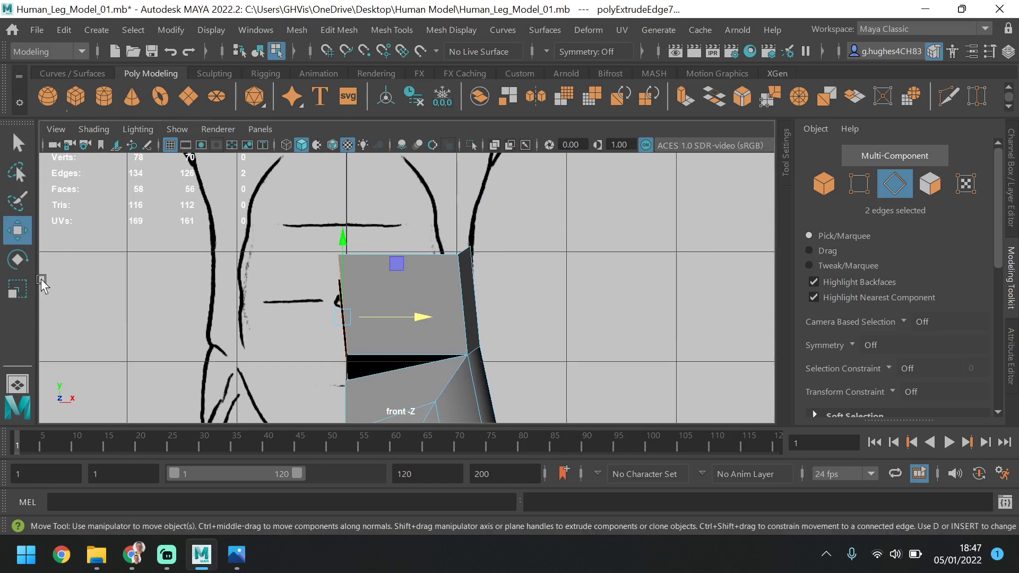
click(17, 260)
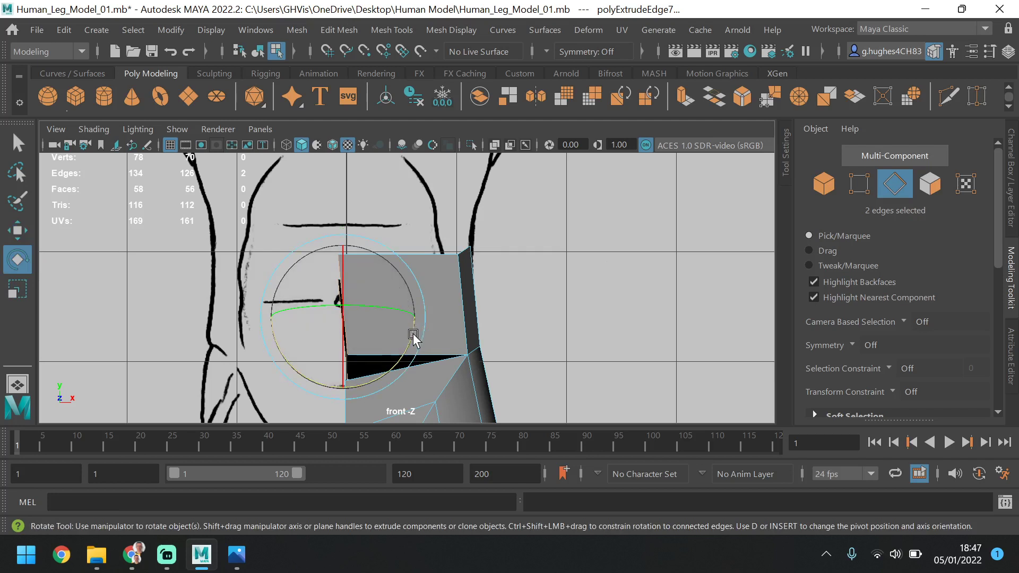
drag(413, 335, 411, 342)
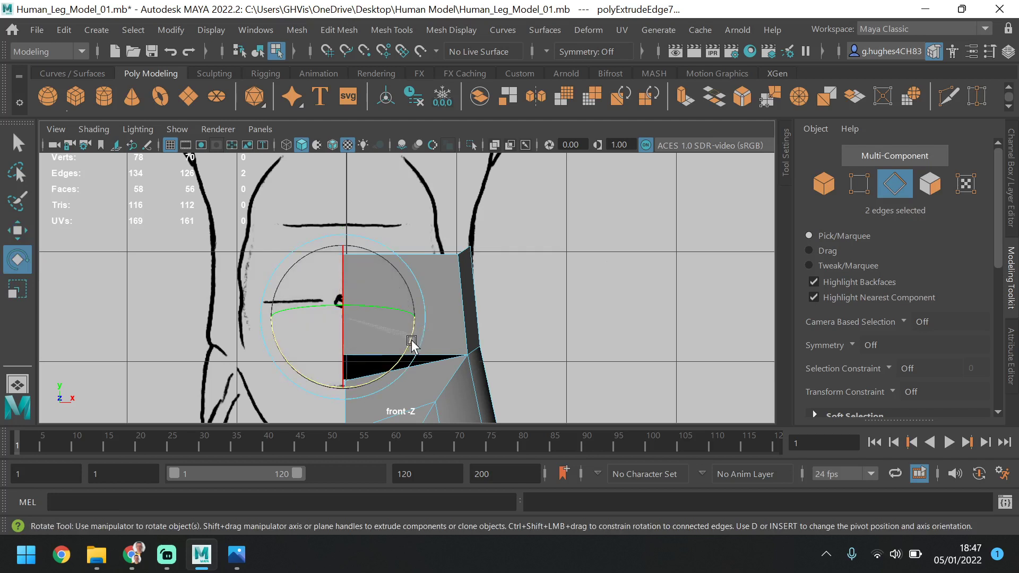
Select the four inner vertices of the front and back waist strips and scale them flat along X in the front view
click(17, 229)
click(852, 184)
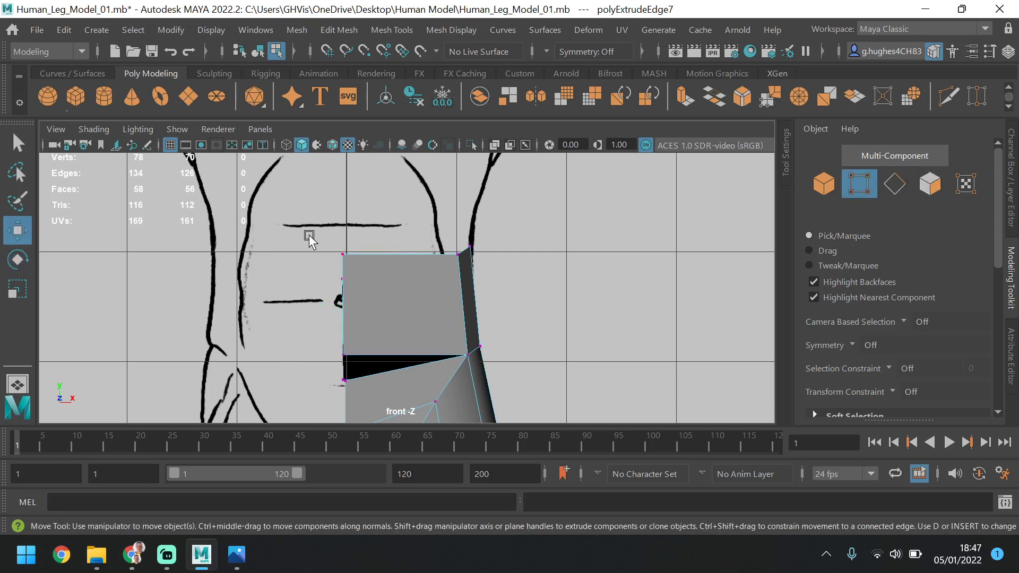
drag(306, 232, 368, 366)
key(space)
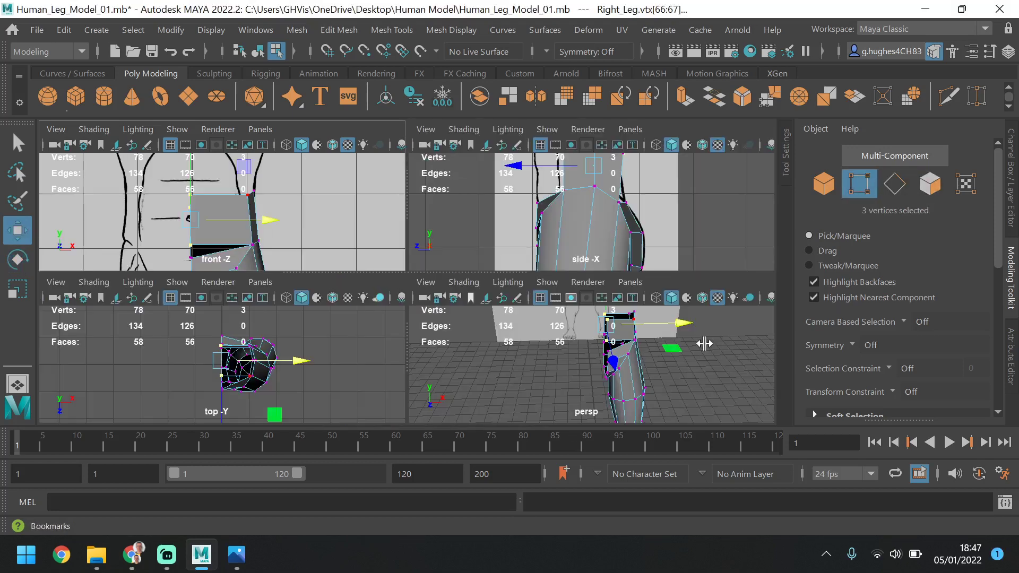
key(space)
alt+drag(485, 355, 538, 338)
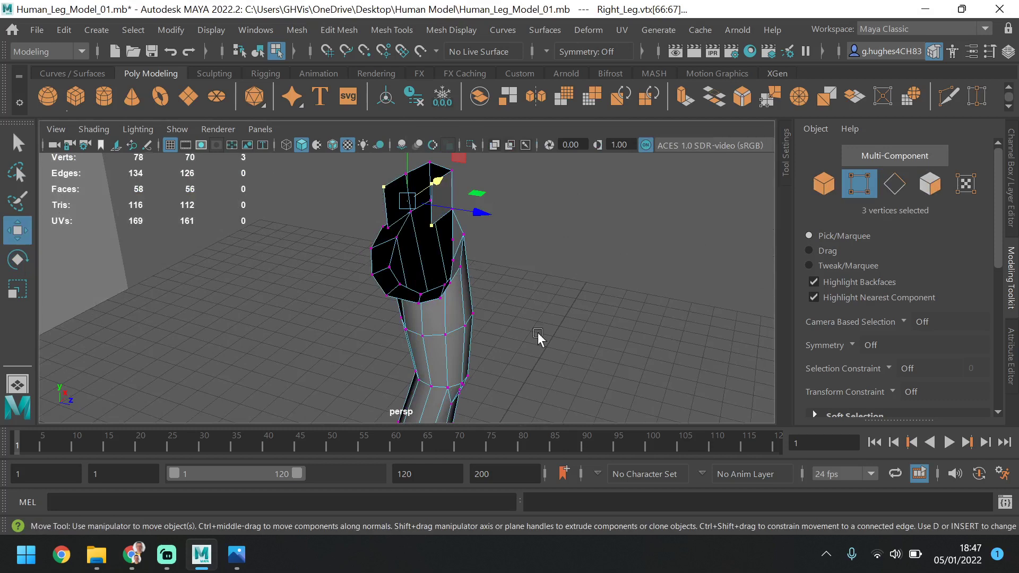
shift+click(393, 228)
key(space)
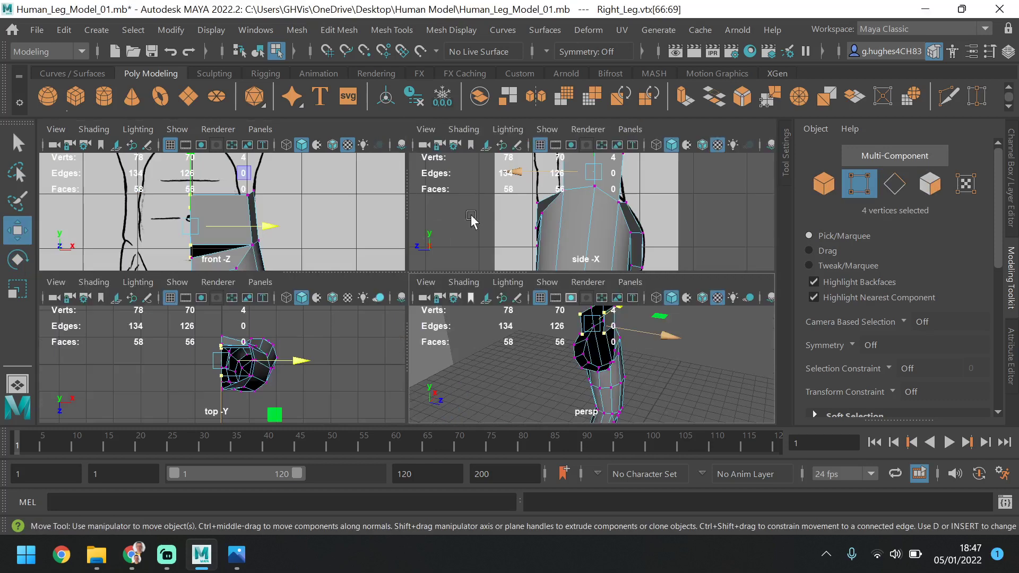
key(space)
key(r)
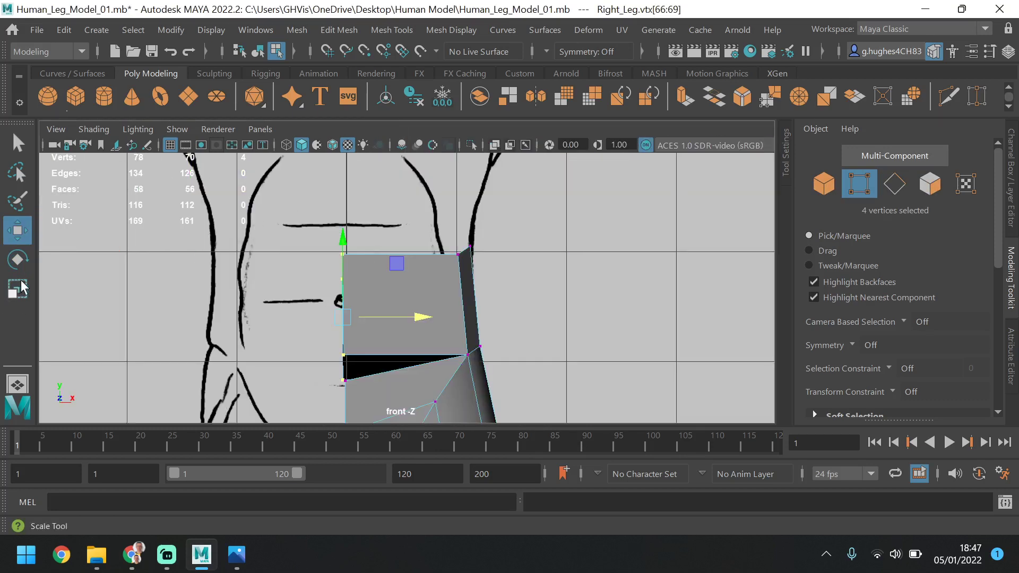
drag(414, 314, 261, 318)
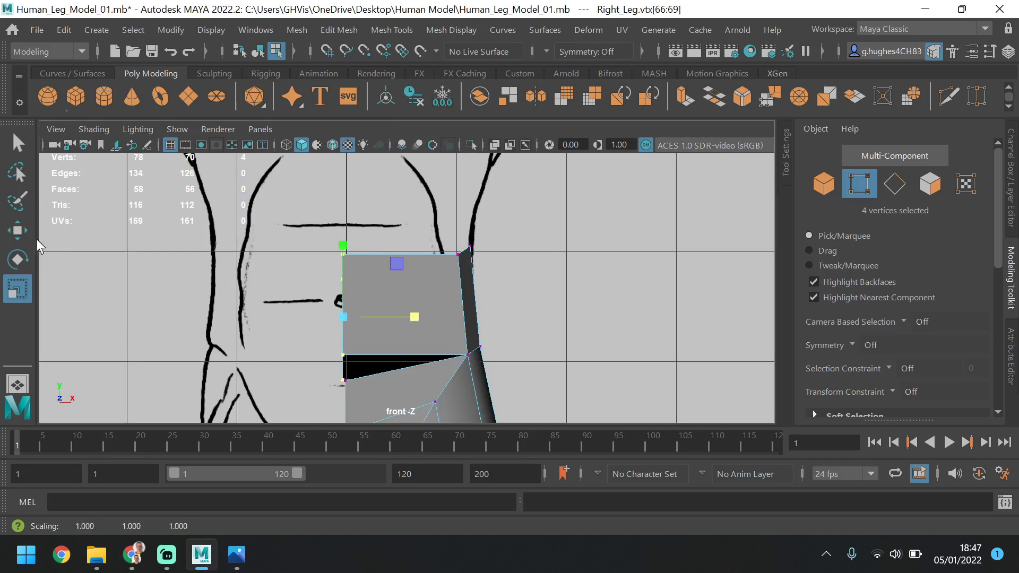
Select only the two inner vertices of the front waist strip and move them forward along Z in the perspective view
key(w)
key(space)
key(space)
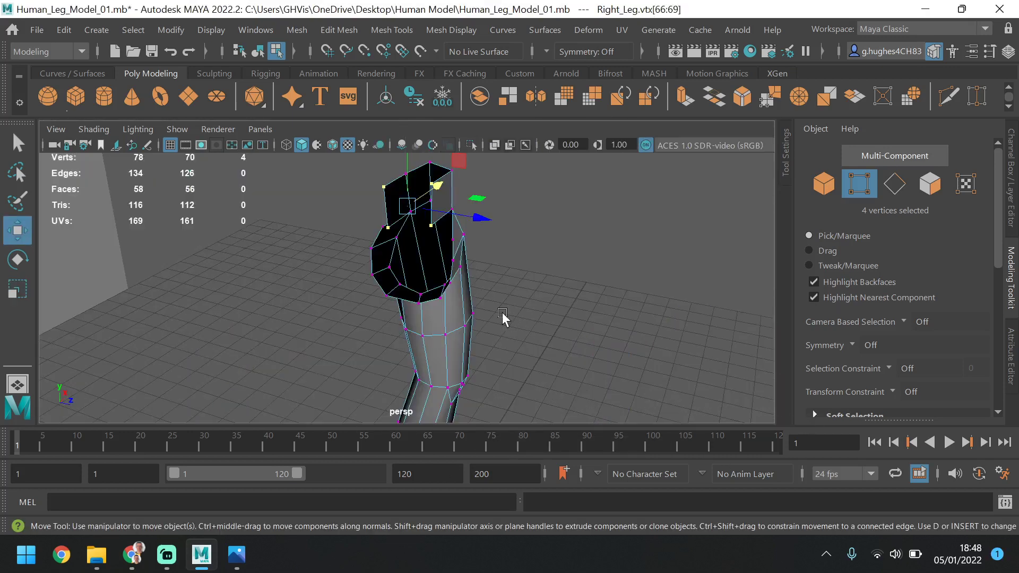
scroll(398, 256, up, 3)
alt+middle_drag(398, 257, 423, 347)
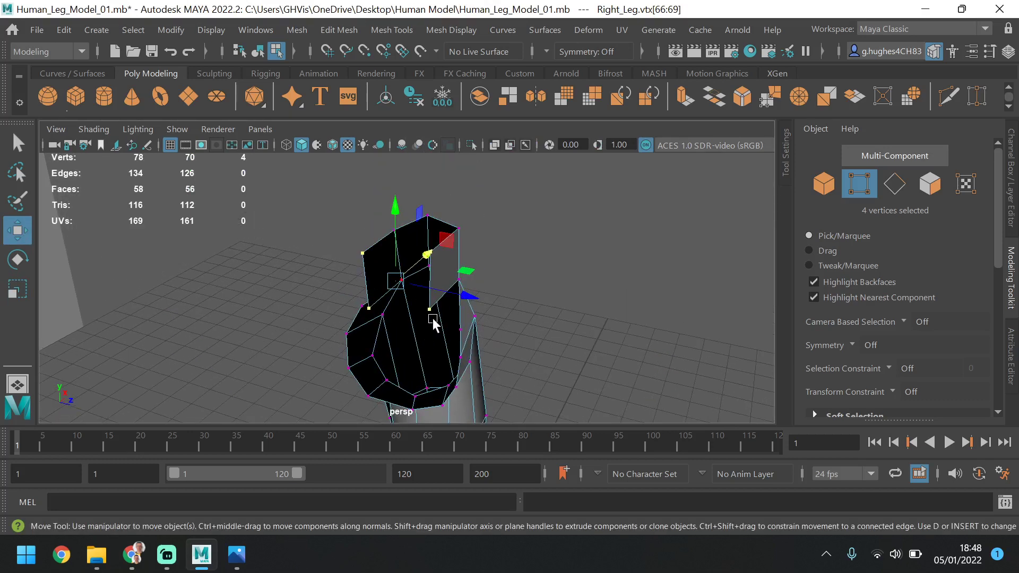
alt+drag(432, 318, 417, 283)
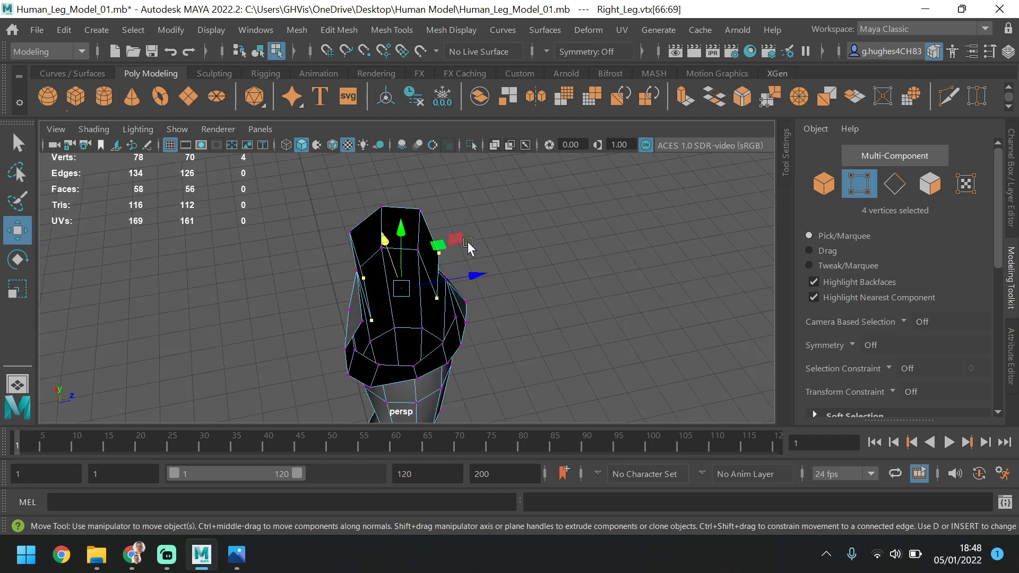
click(491, 242)
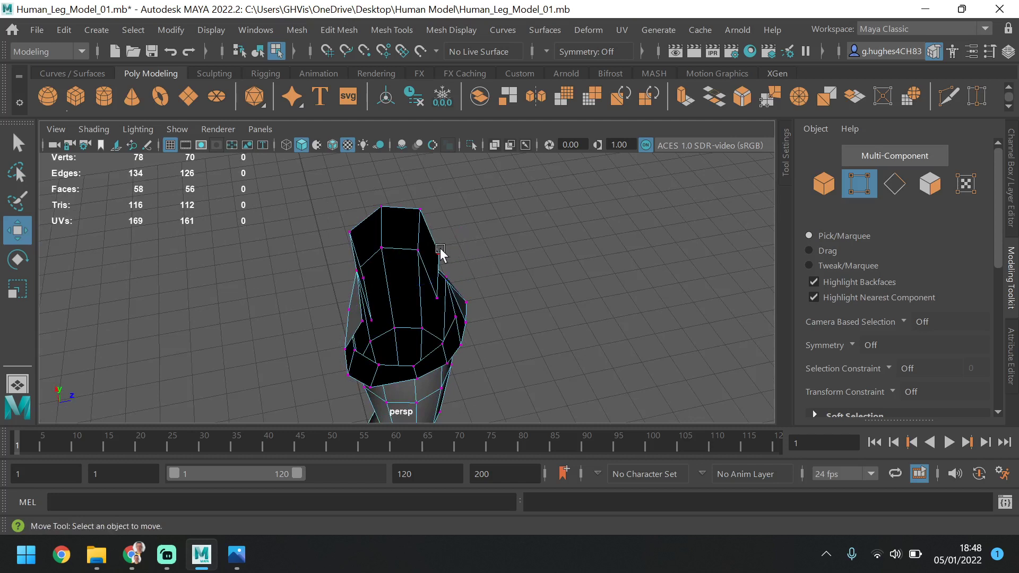
click(435, 298)
key(Caps_Lock)
drag(497, 286, 544, 281)
key(ctrl+z)
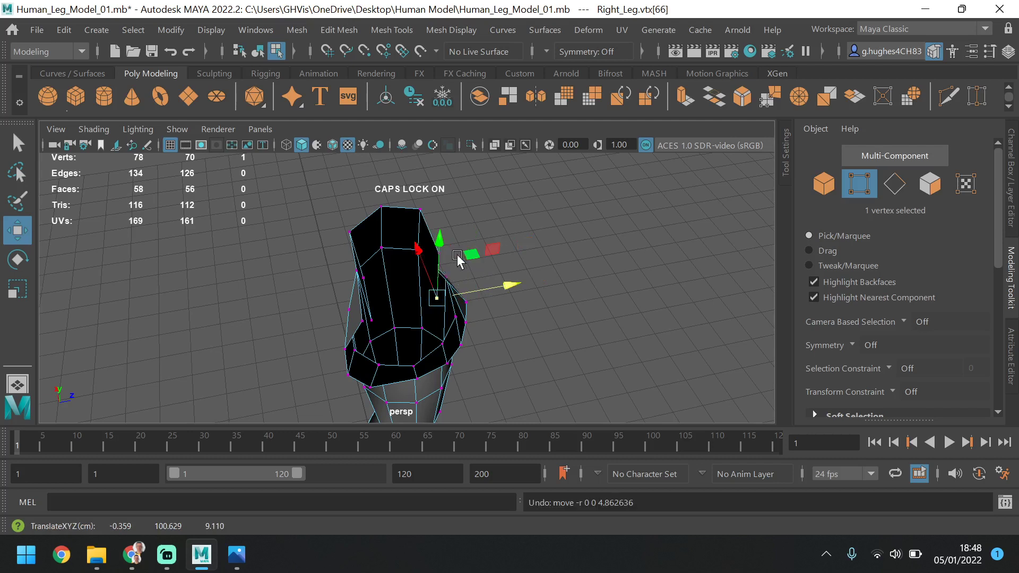
shift+click(445, 256)
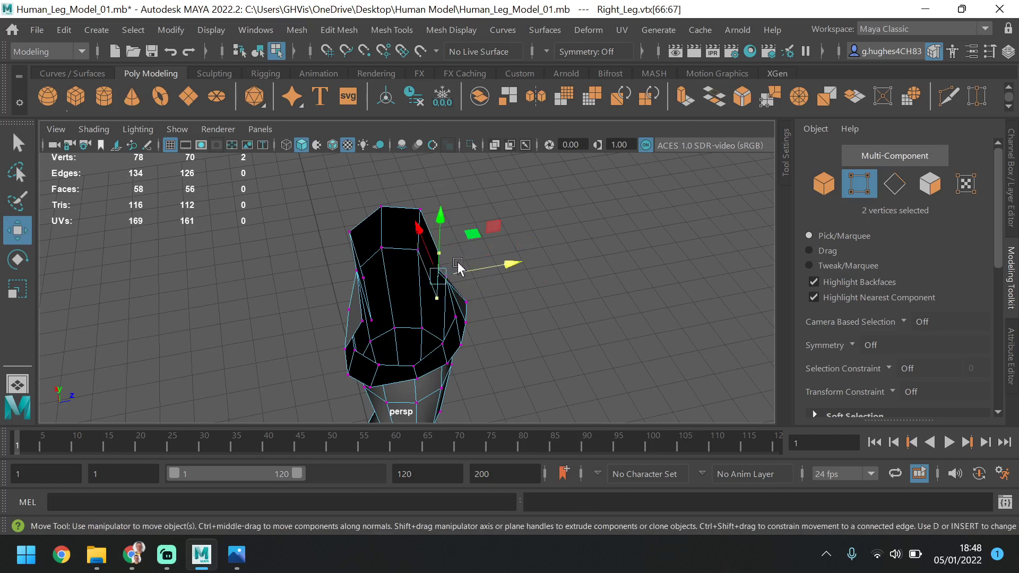
drag(508, 262, 465, 311)
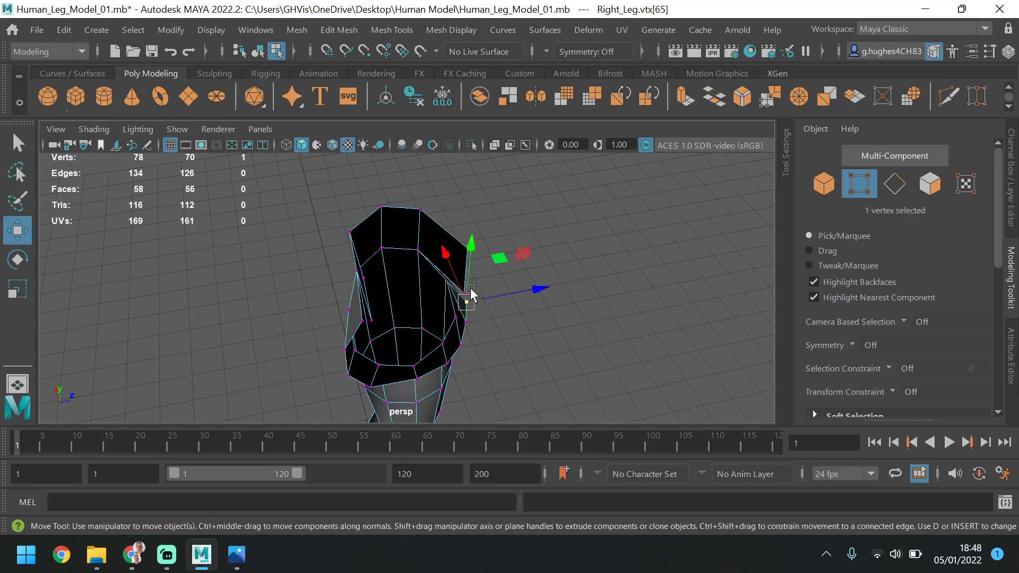
Select the two inner vertices of the rear waist strip and move them backward to about Z -12.2
scroll(470, 312, up, 5)
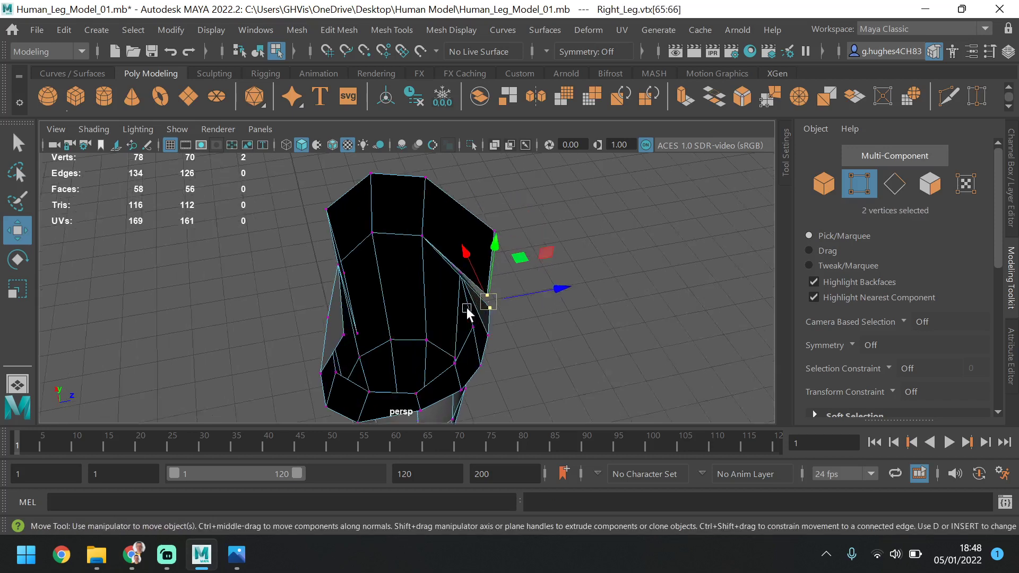
shift+click(349, 316)
click(332, 344)
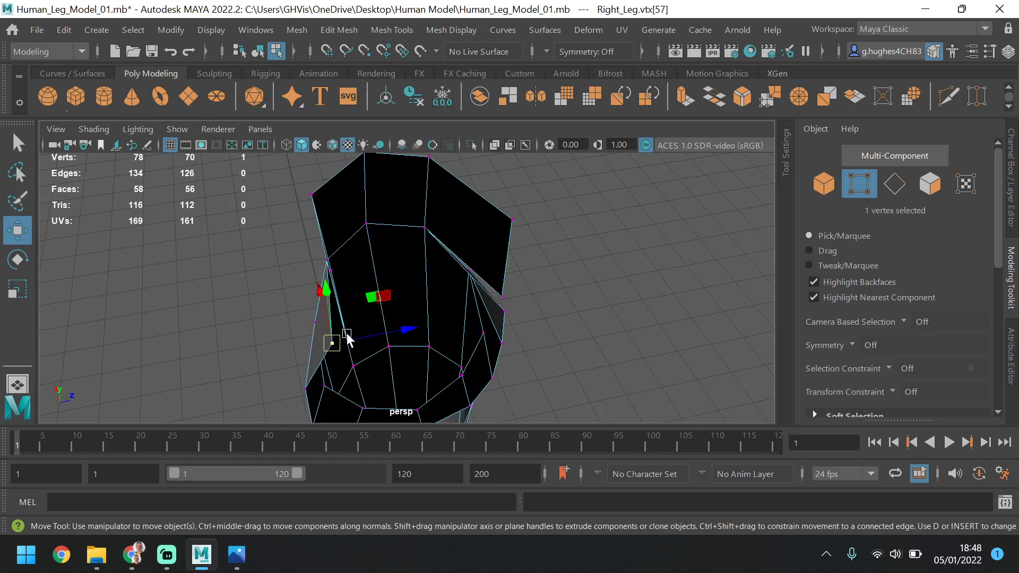
click(347, 341)
alt+drag(413, 291, 589, 281)
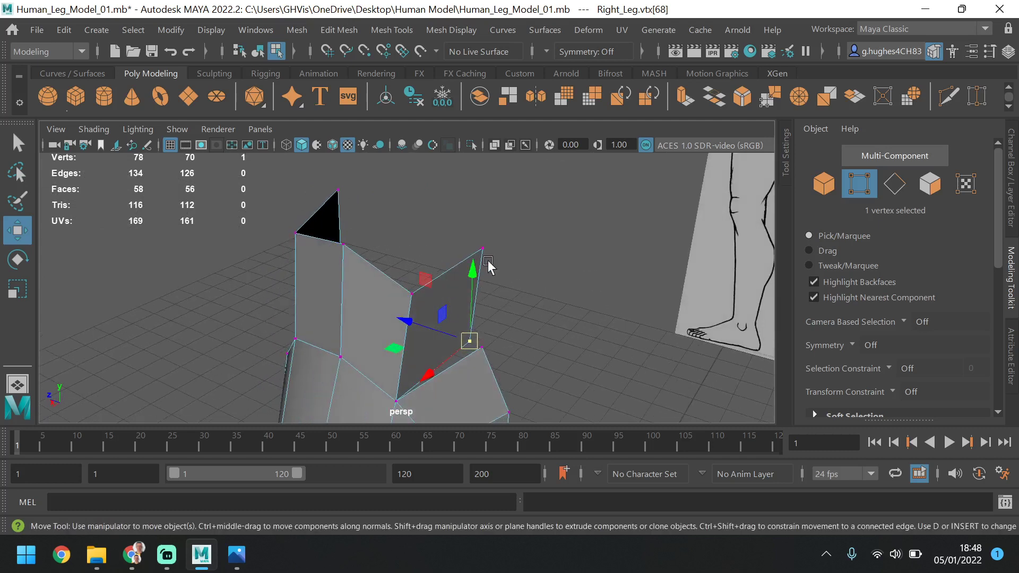
shift+click(471, 269)
key(ctrl+z)
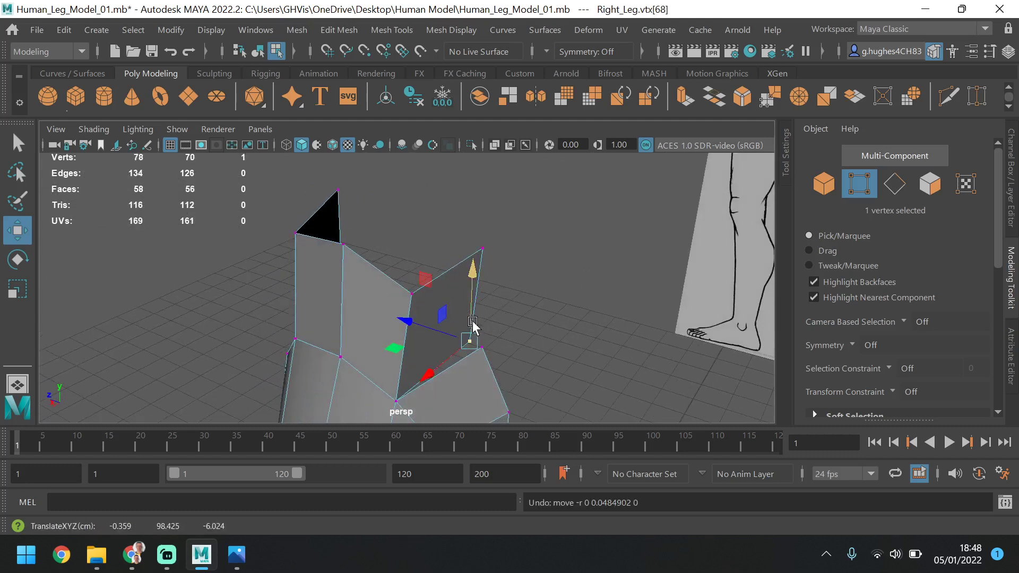
shift+click(497, 255)
drag(435, 296, 513, 316)
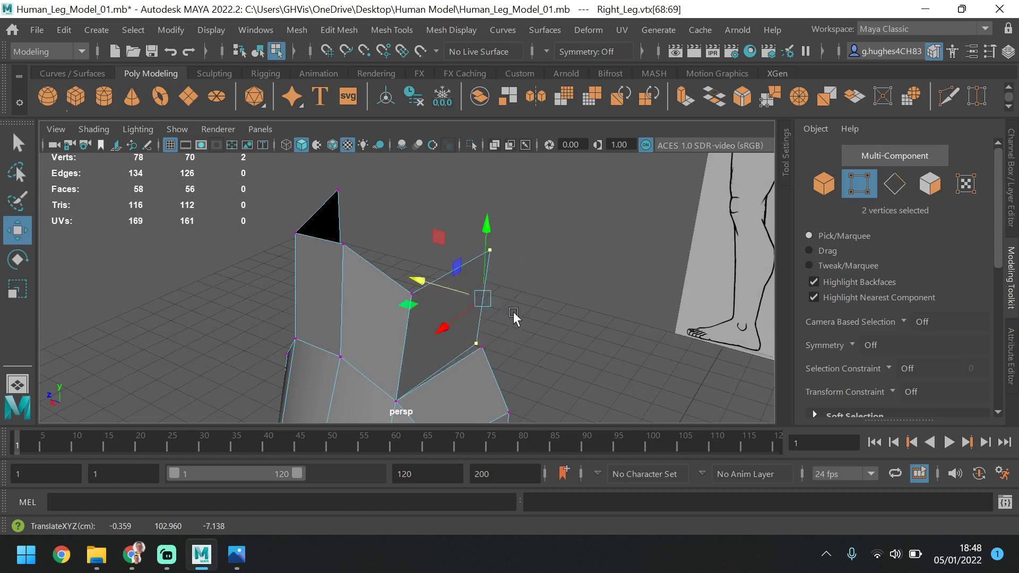
drag(452, 298, 497, 320)
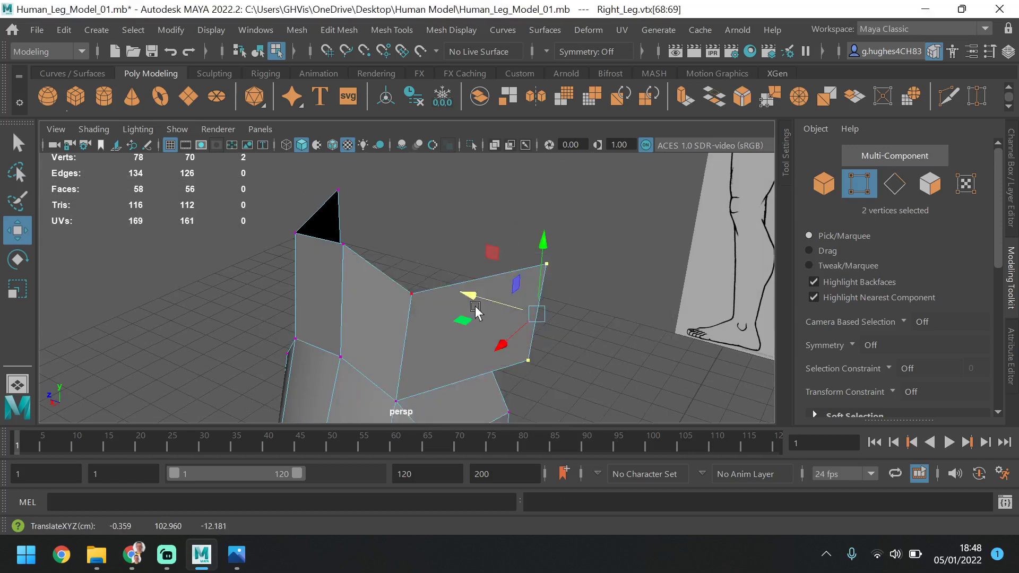
In the side view, shift the six front and middle waist vertices forward to the reference body's front outline
key(space)
key(space)
scroll(577, 330, down, 3)
alt+middle_drag(577, 327, 581, 321)
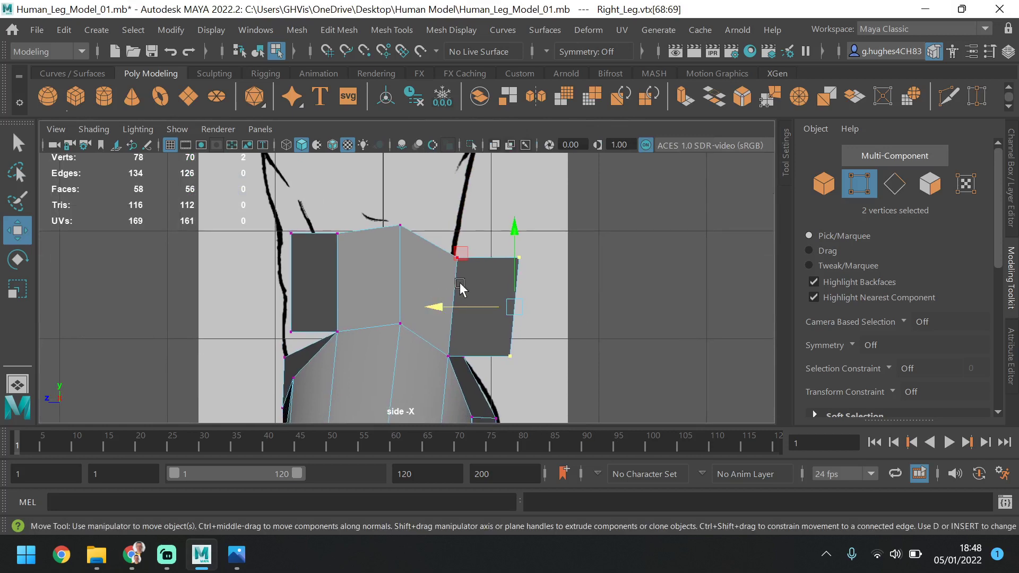
key(super)
key(super)
alt+middle_drag(514, 265, 562, 186)
scroll(562, 223, down, 3)
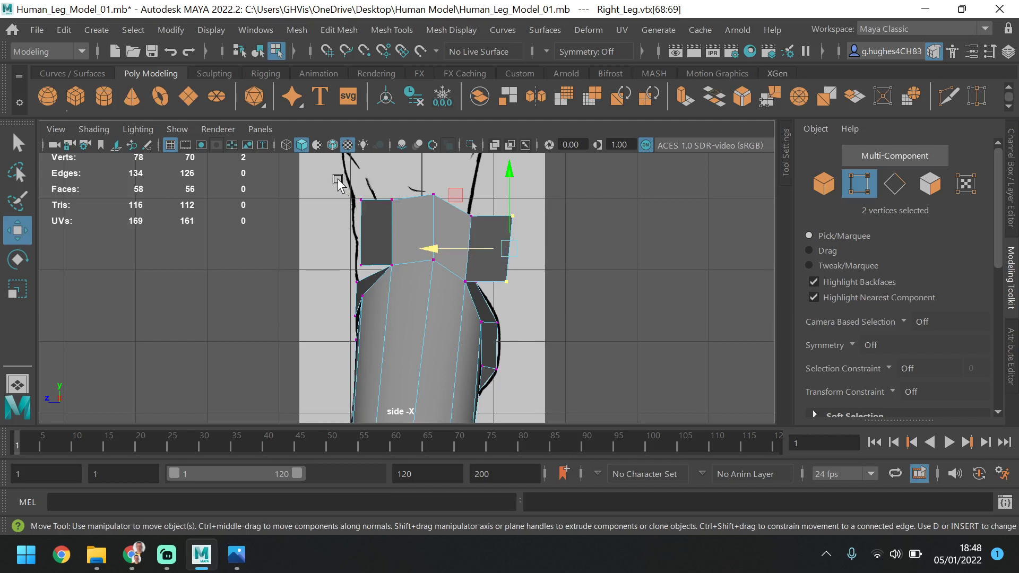
drag(368, 223, 440, 269)
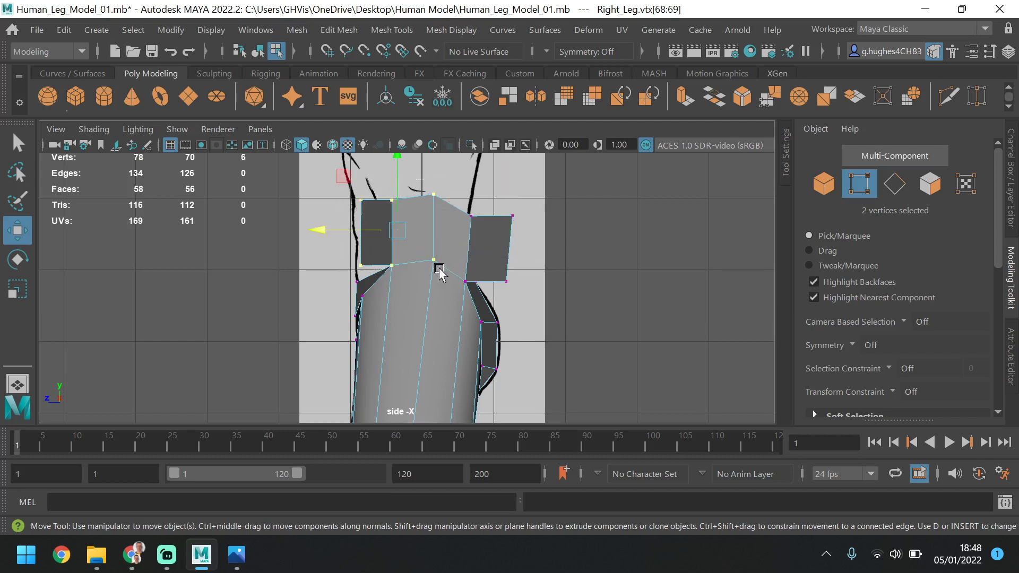
drag(370, 237, 360, 237)
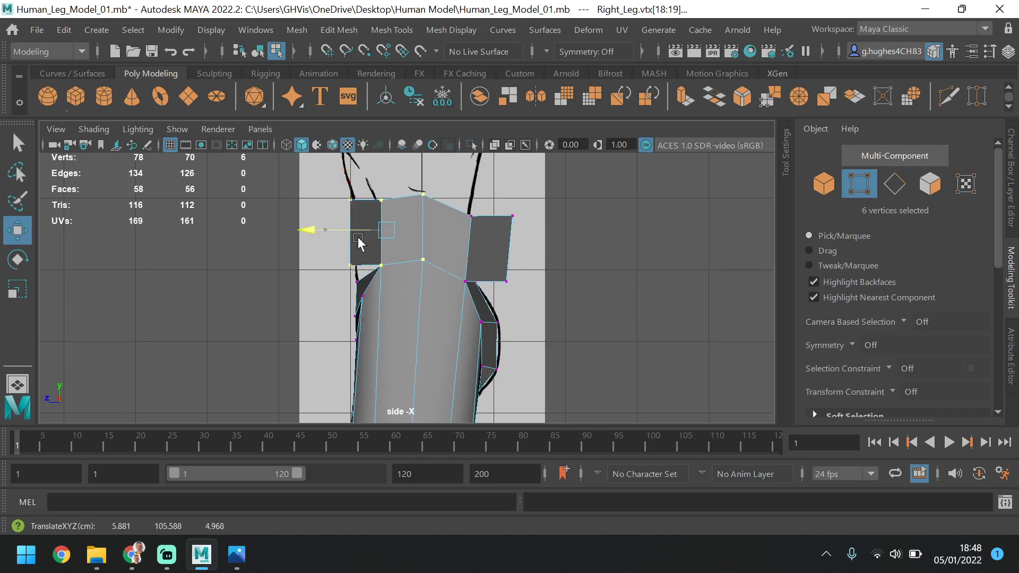
Shift the five rear waist vertices forward in the side view, and move the rear centre-line hip vertex back to about Z -7.6
drag(533, 207, 426, 256)
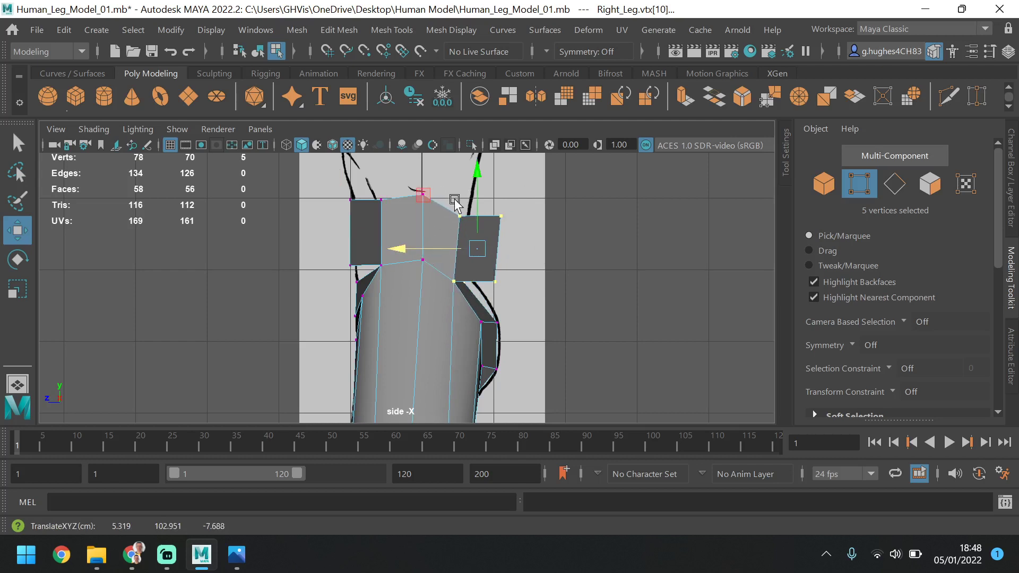
click(499, 287)
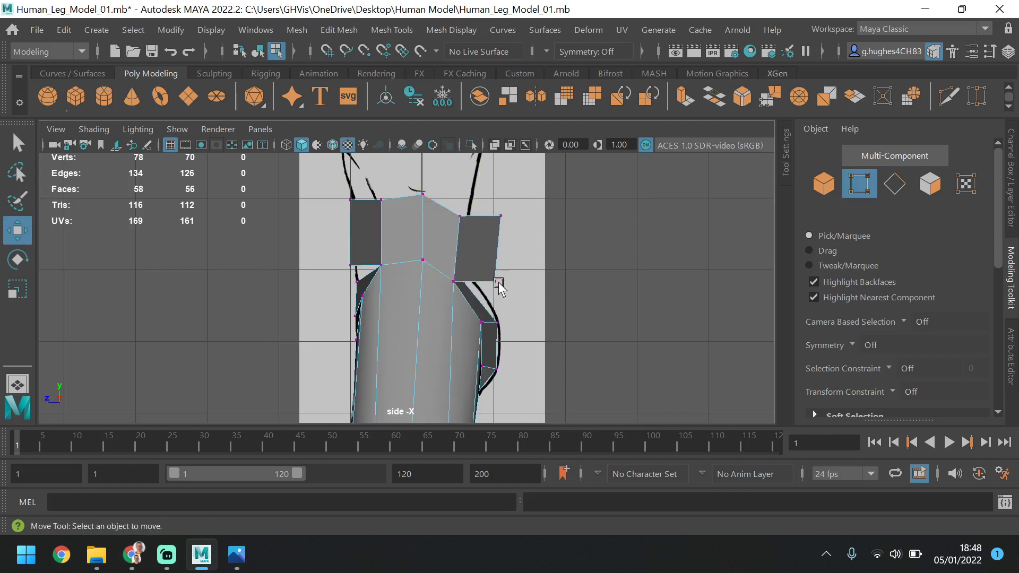
click(475, 285)
drag(417, 281, 431, 289)
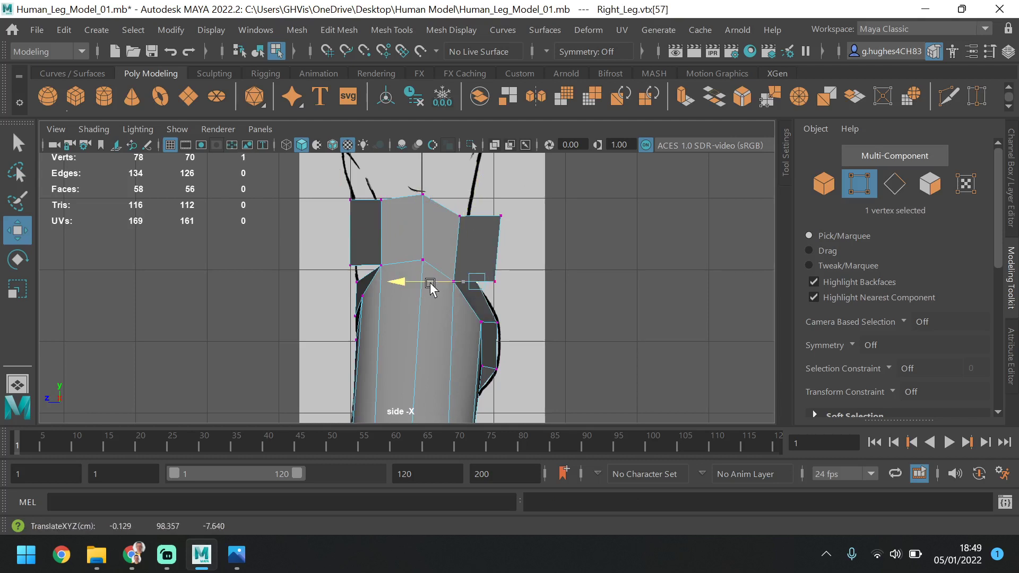
Move the two inner vertices of the rear waist strip forward to about Z -7.4, near the reference back outline
click(495, 280)
shift+click(501, 216)
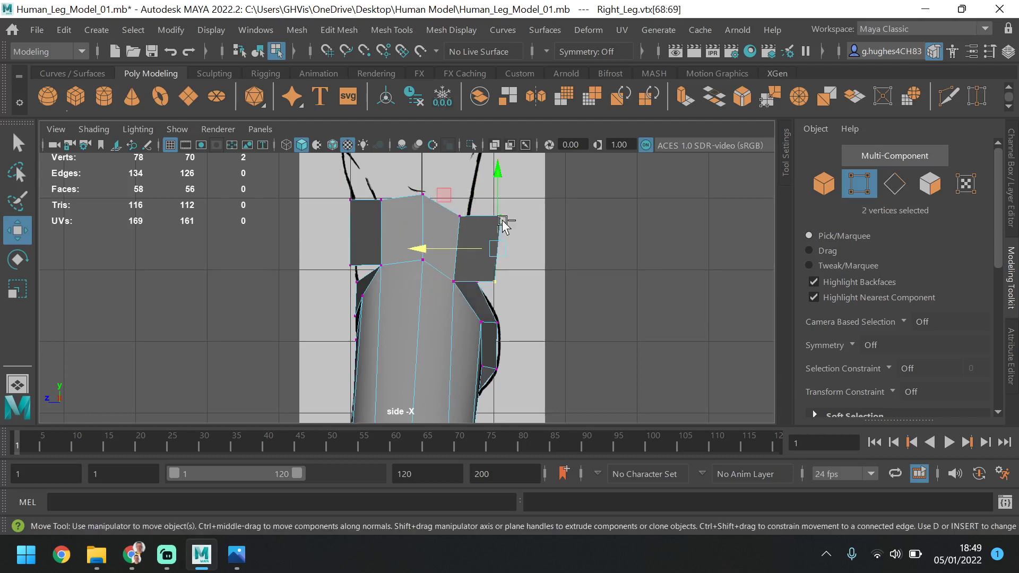
drag(470, 254, 438, 249)
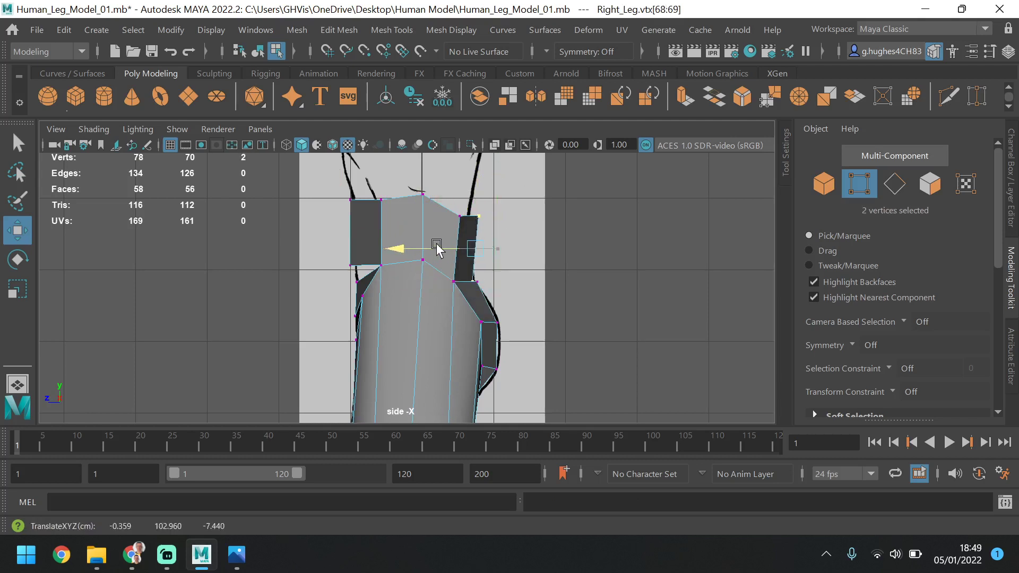
Move the rear strip's upper outer vertex slightly forward and raise the lower outer vertex to about Y 99.2
click(460, 216)
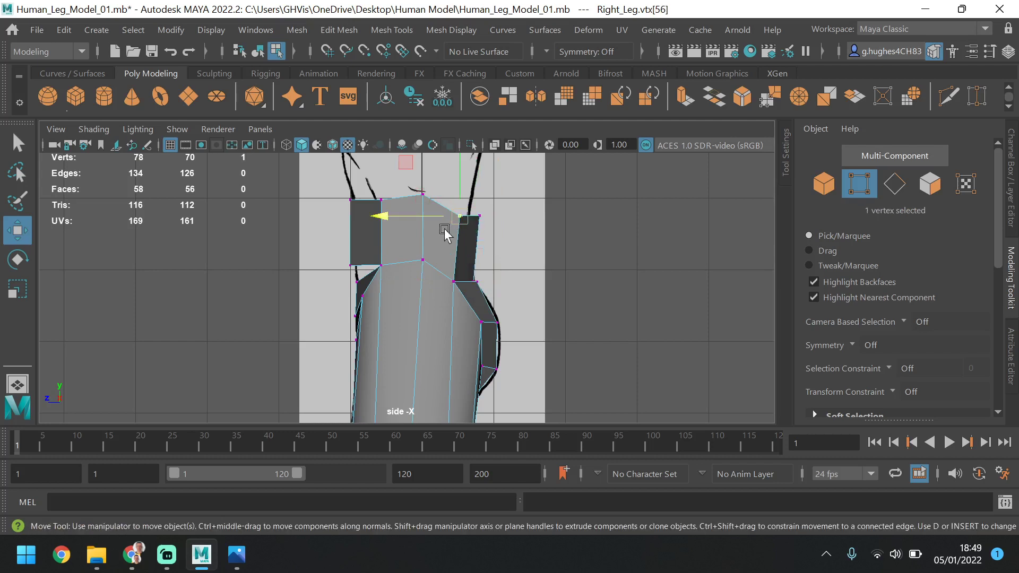
drag(426, 218, 446, 212)
click(454, 281)
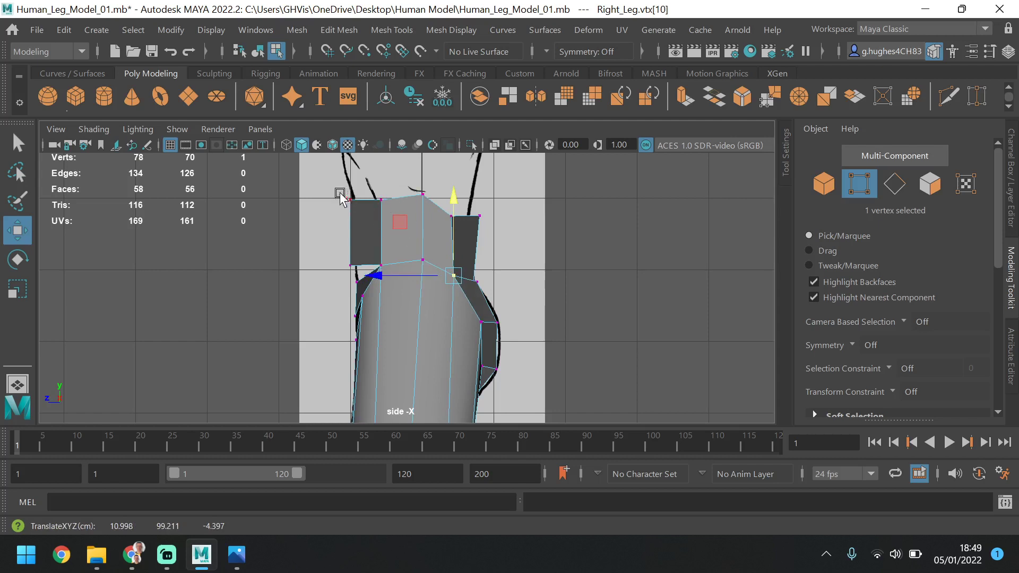
Select the five top waist vertices in the side view and scale them flat along Y to level the waist's upper rim
drag(333, 185, 511, 222)
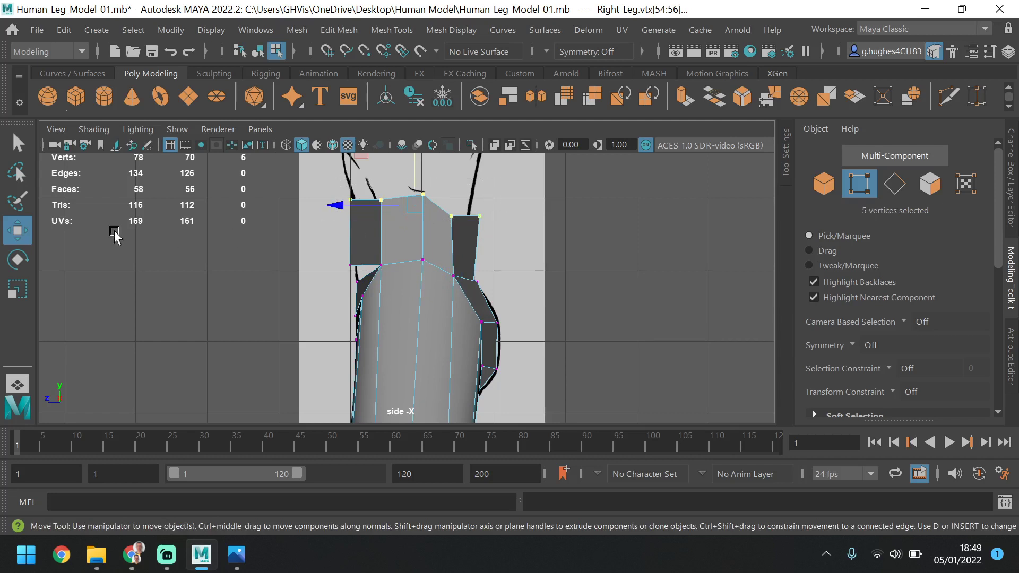
key(r)
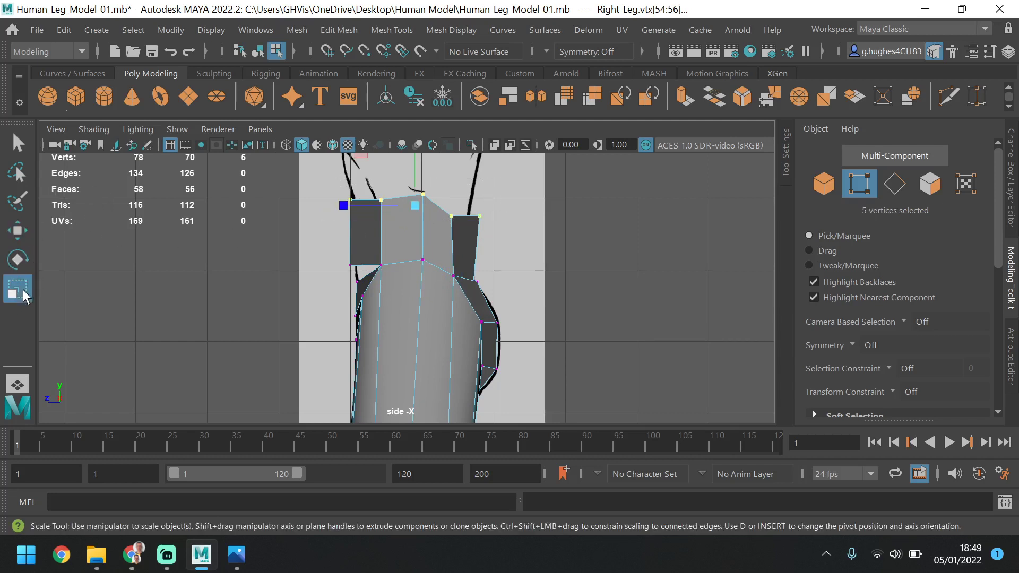
scroll(440, 153, down, 2)
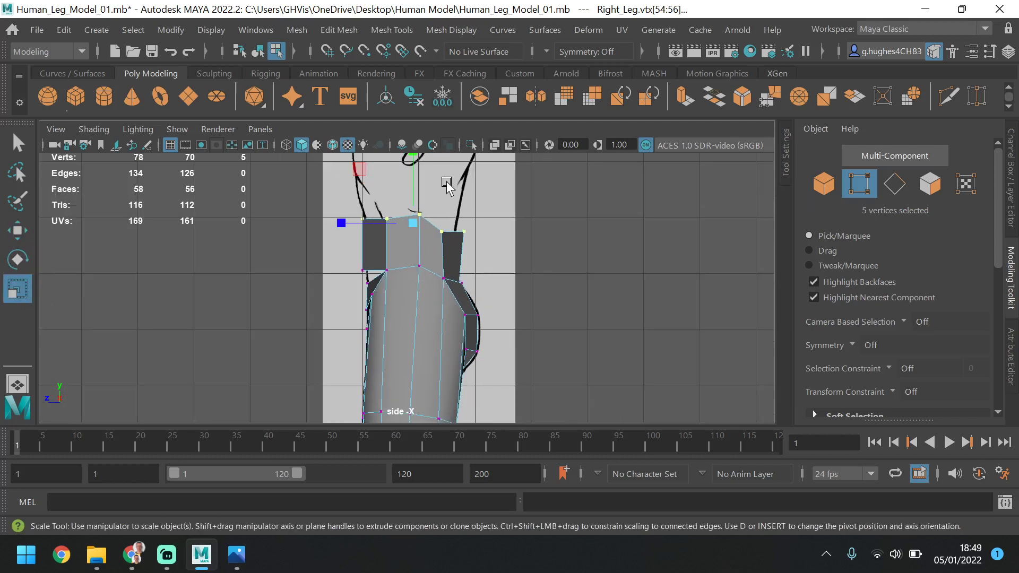
alt+middle_drag(453, 190, 468, 247)
drag(426, 209, 446, 315)
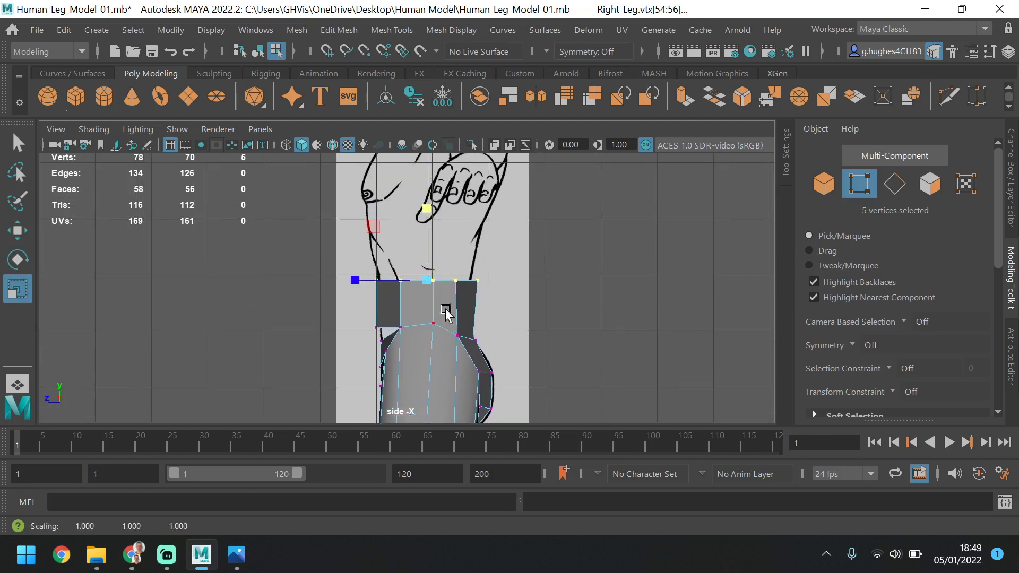
alt+middle_drag(501, 311, 485, 247)
scroll(437, 235, up, 2)
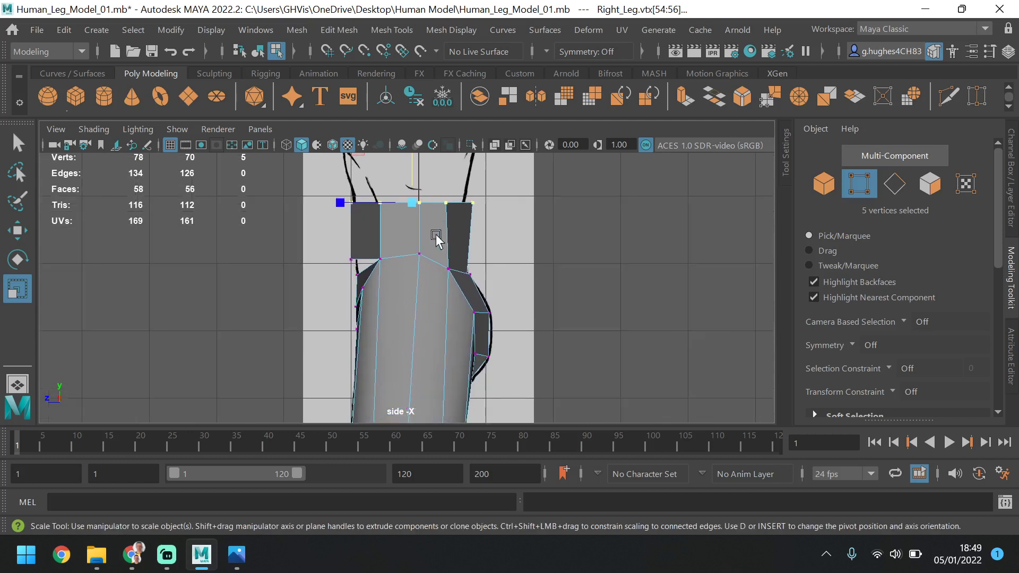
Move the two front centre-line waist vertices slightly back, and the rear top centre-line vertex forward to about Z -6.7
key(w)
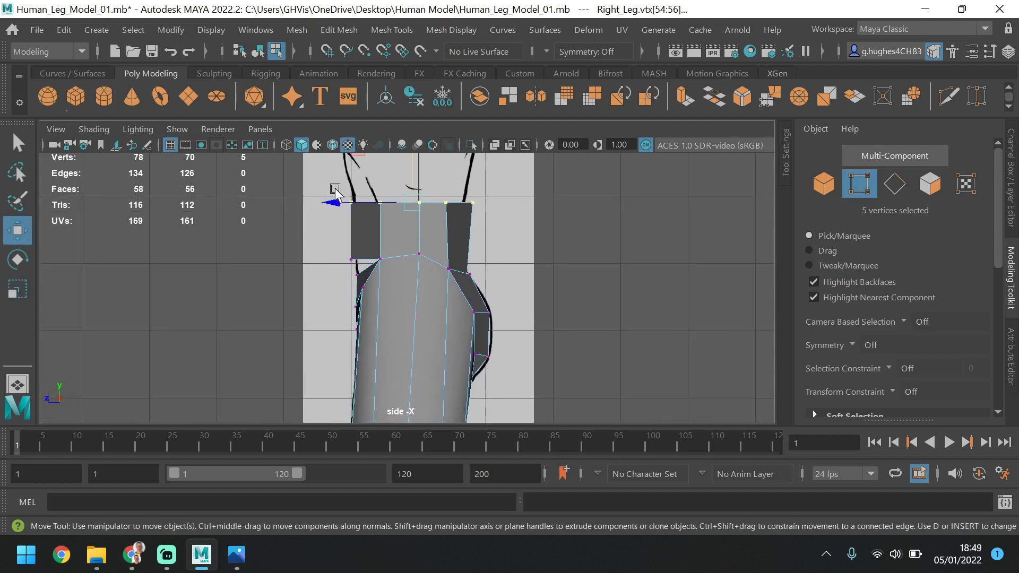
drag(348, 198, 360, 266)
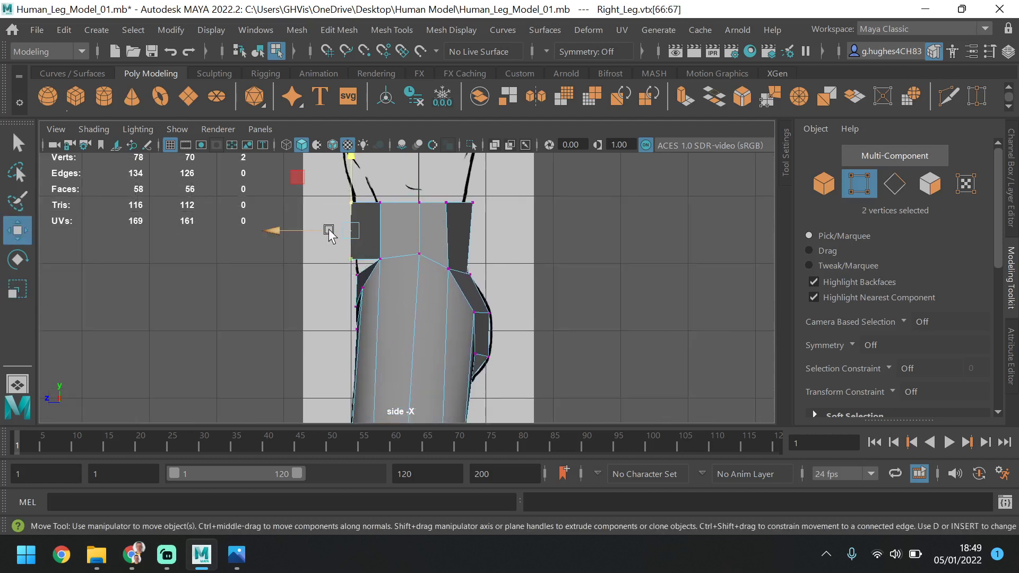
click(335, 231)
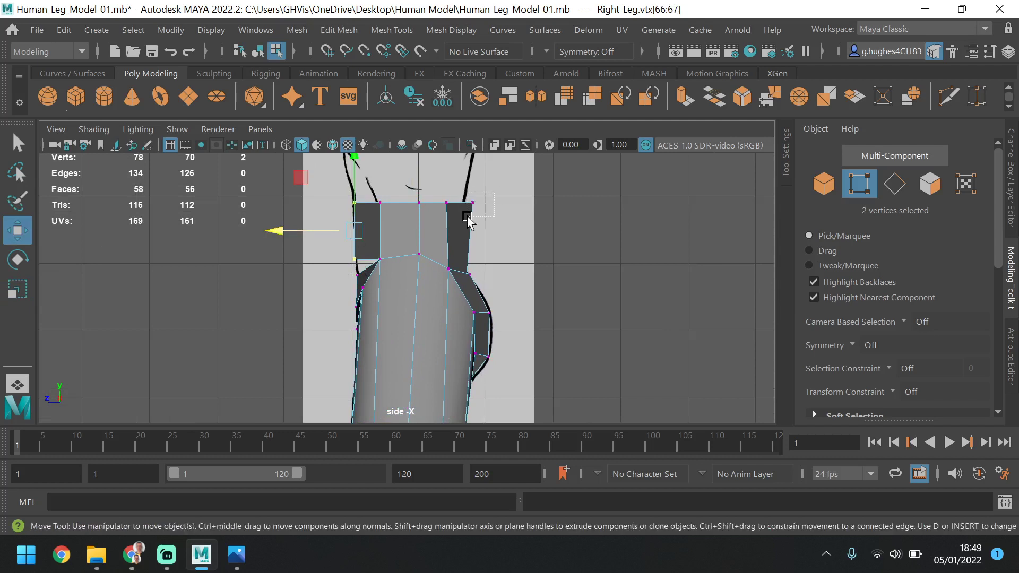
click(419, 202)
drag(418, 205, 413, 206)
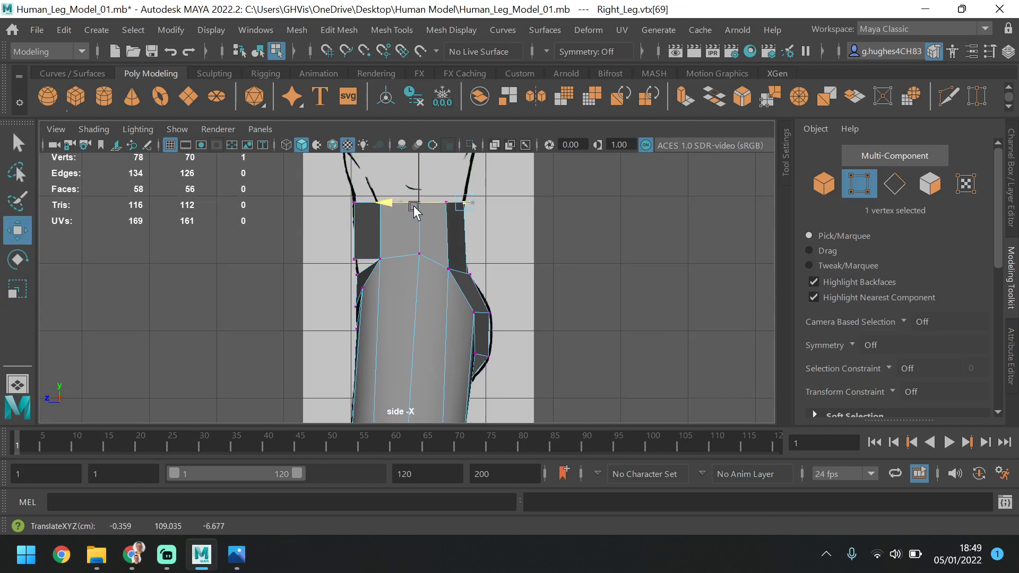
Shift the rear strip's lower centre-line vertex up and forward, and raise the rear outer hip vertex to about Y 99.7
click(470, 272)
drag(465, 230, 464, 221)
click(448, 265)
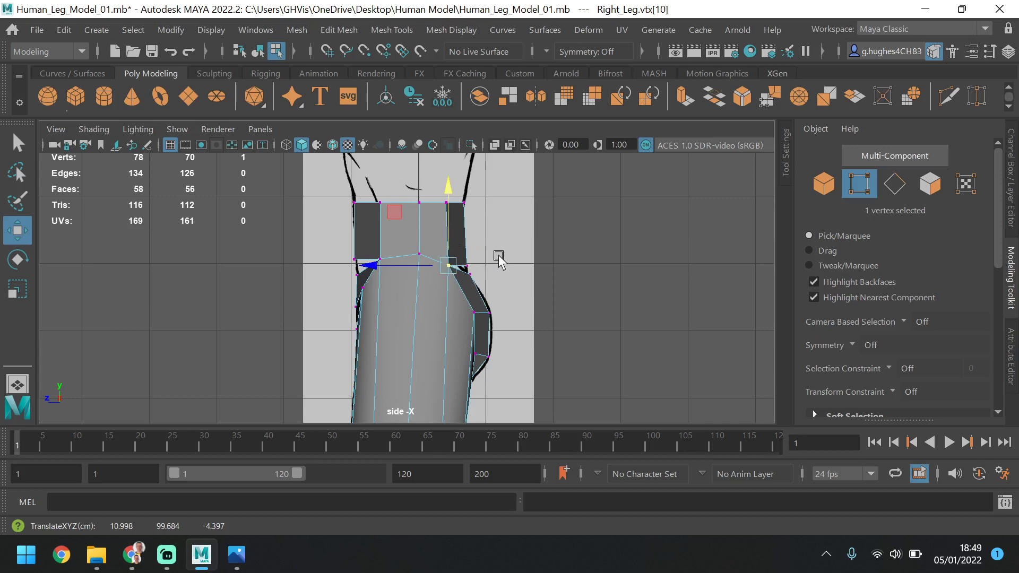
In the perspective view, move the side waist vertex and the hip vertex below it slightly outward along X
key(space)
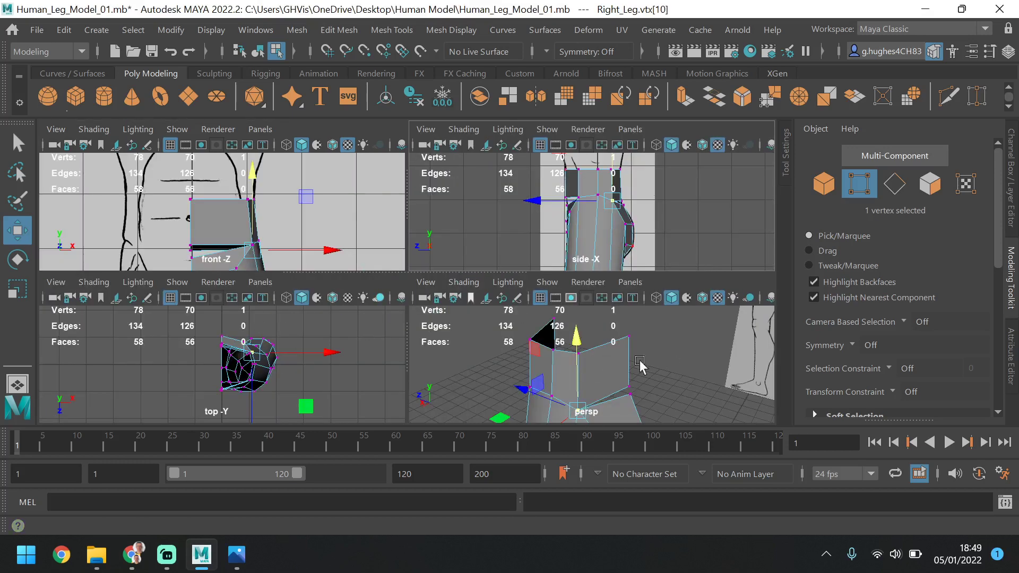
key(space)
alt+drag(525, 325, 470, 245)
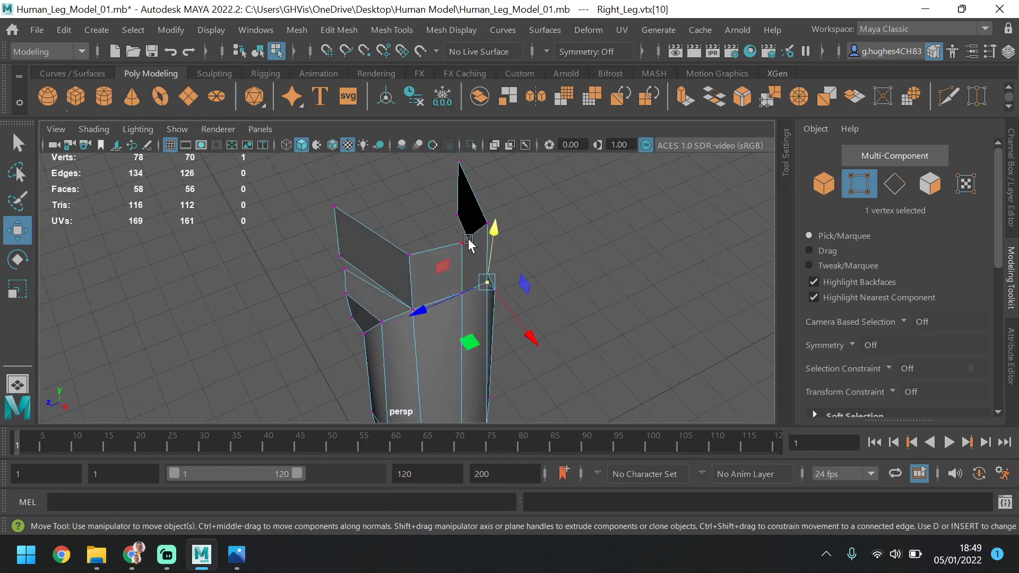
alt+middle_drag(525, 312, 564, 326)
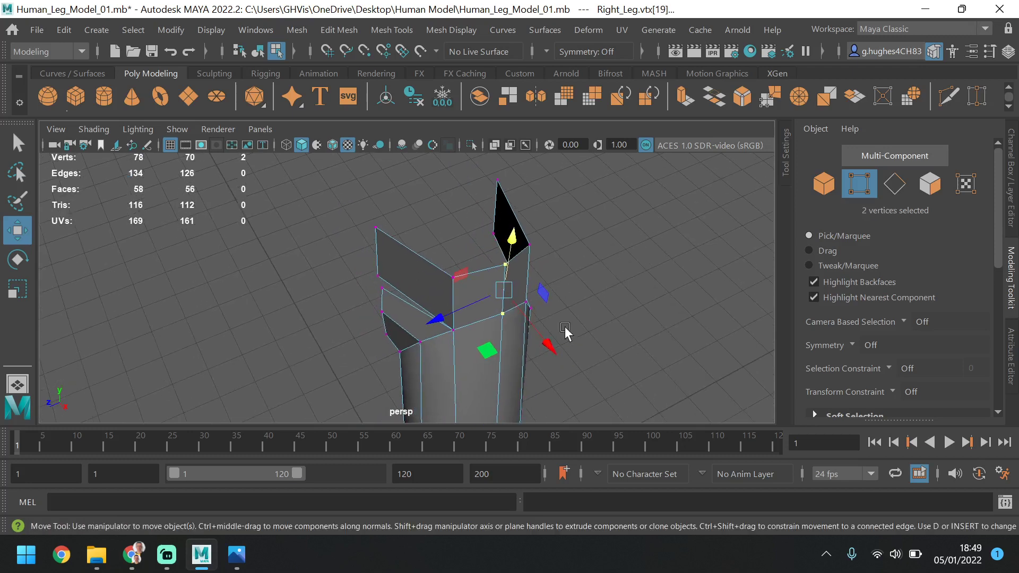
drag(549, 345, 406, 271)
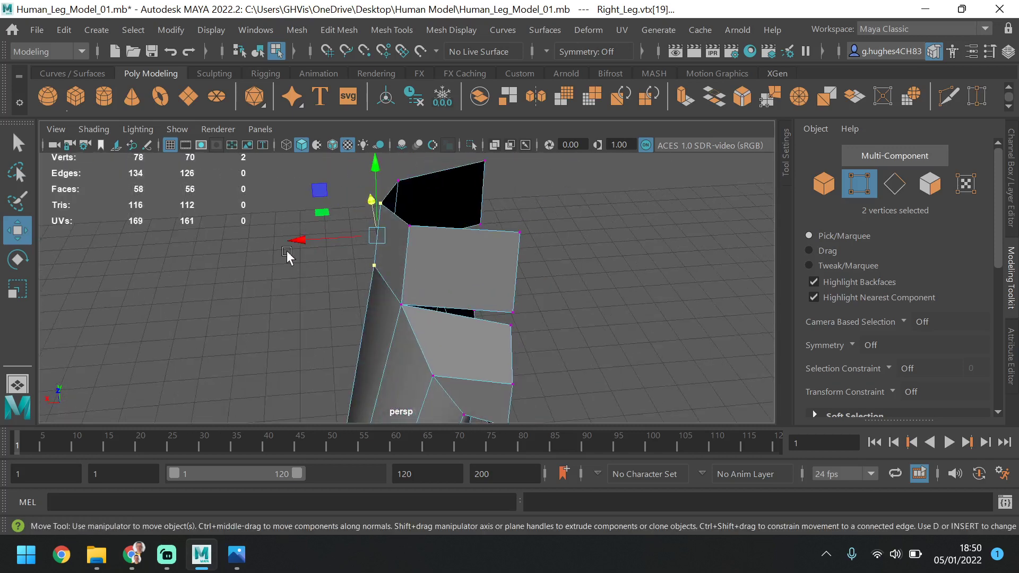
drag(312, 240, 375, 245)
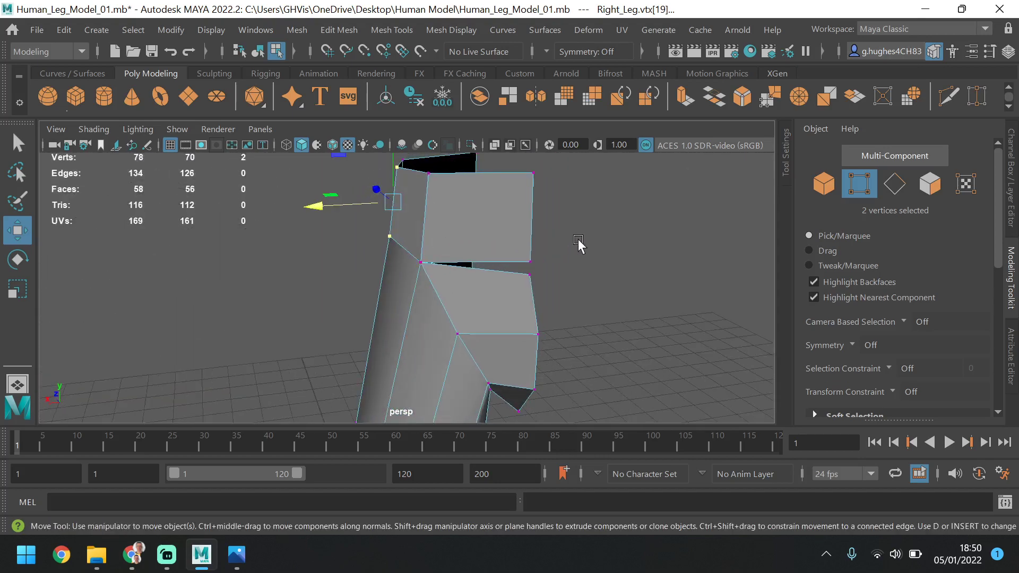
alt+drag(576, 255, 515, 272)
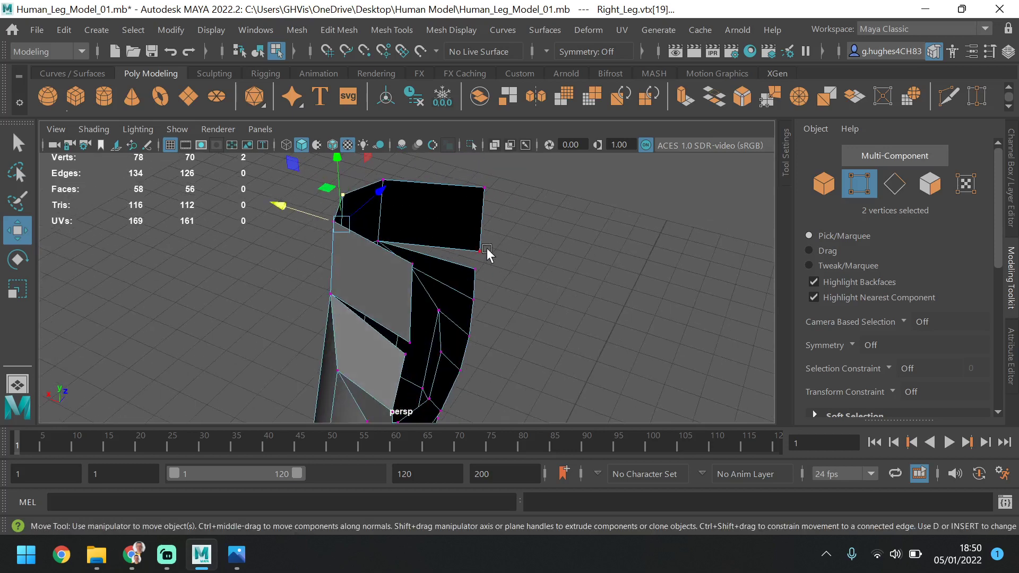
click(553, 259)
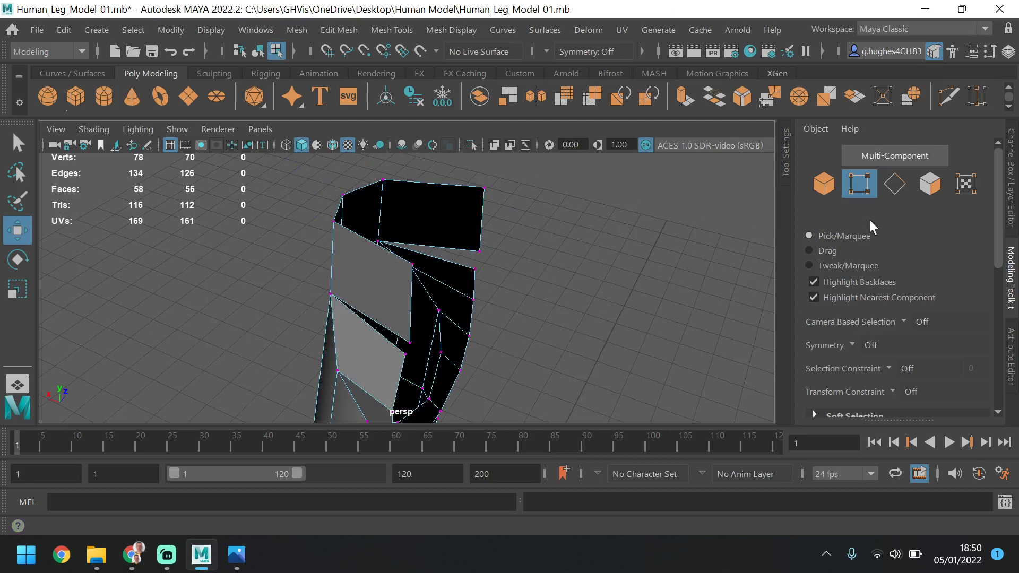
Target Weld the lower centre-line vertices of the front and rear waist strips to the hip vertices directly below them
scroll(881, 287, down, 6)
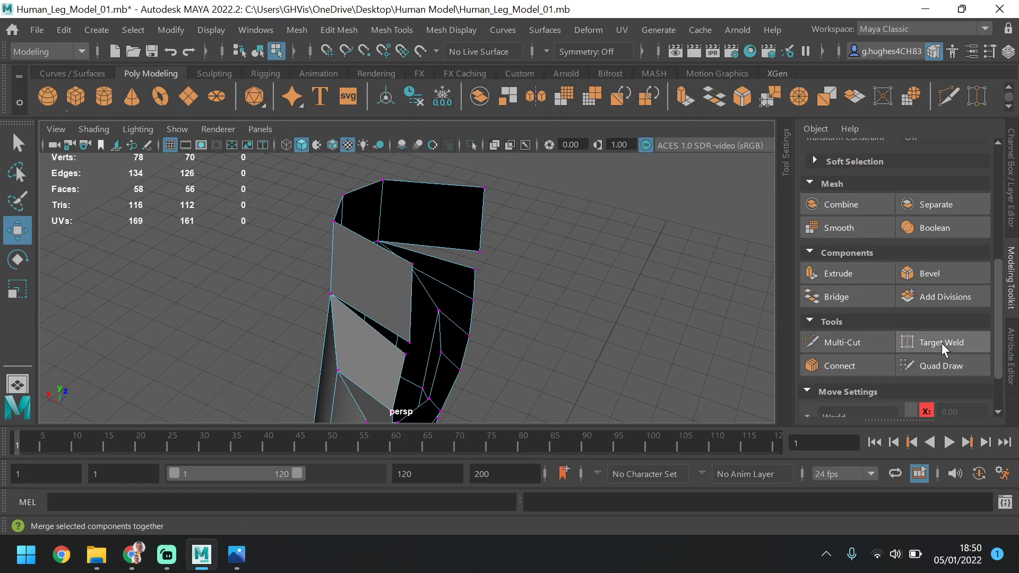
click(941, 343)
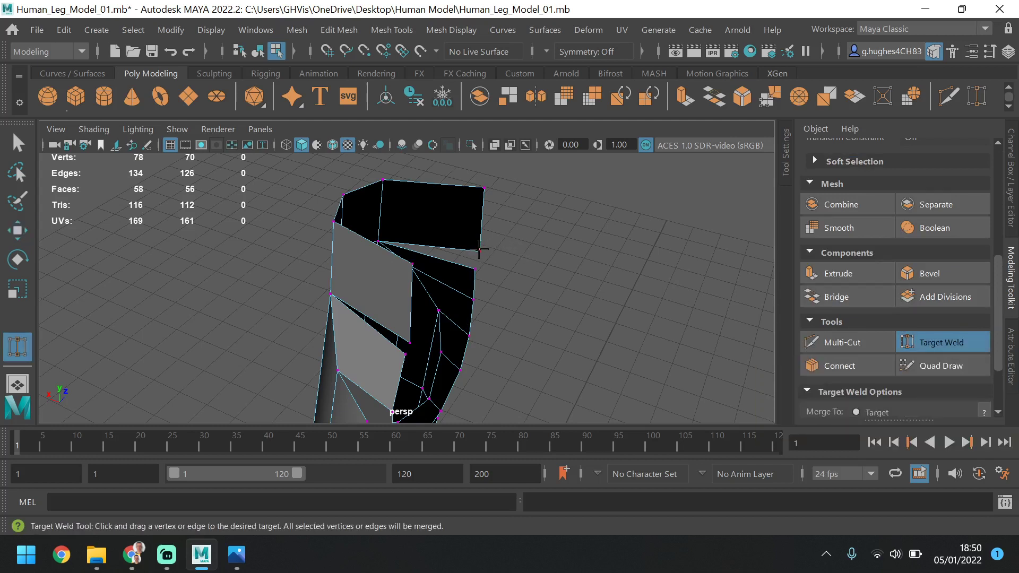
drag(480, 271, 481, 271)
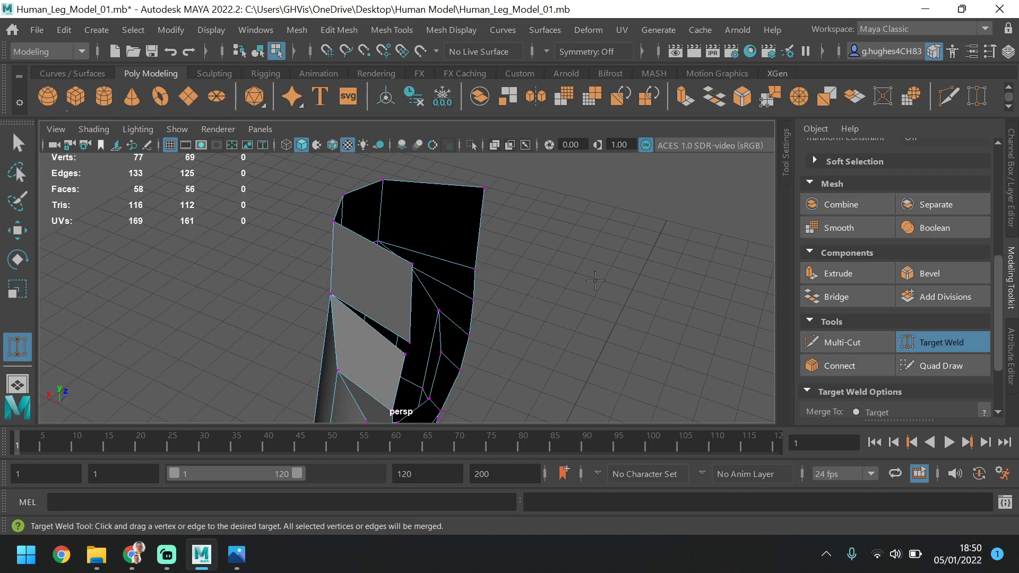
alt+drag(596, 282, 380, 286)
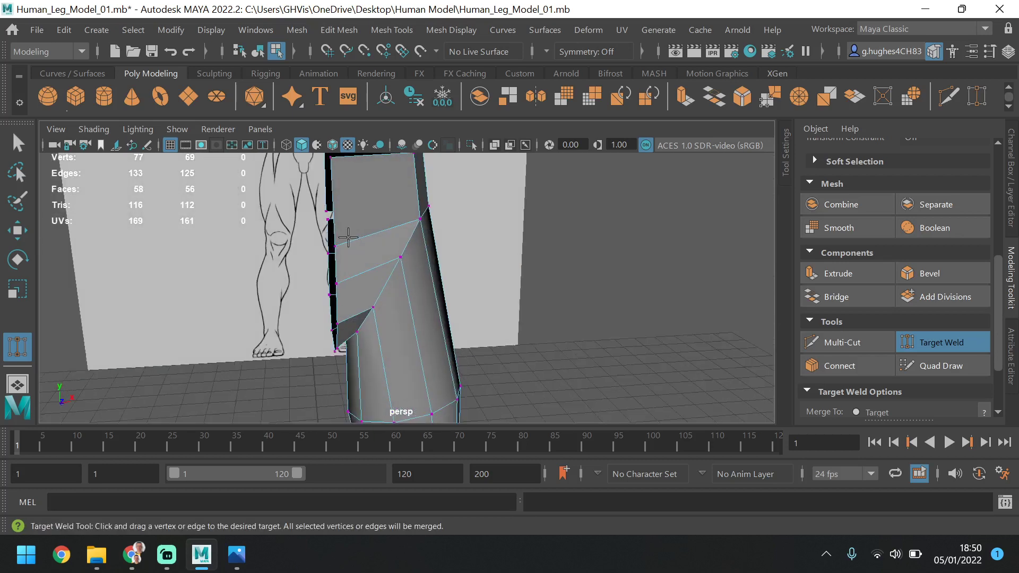
alt+drag(348, 237, 599, 301)
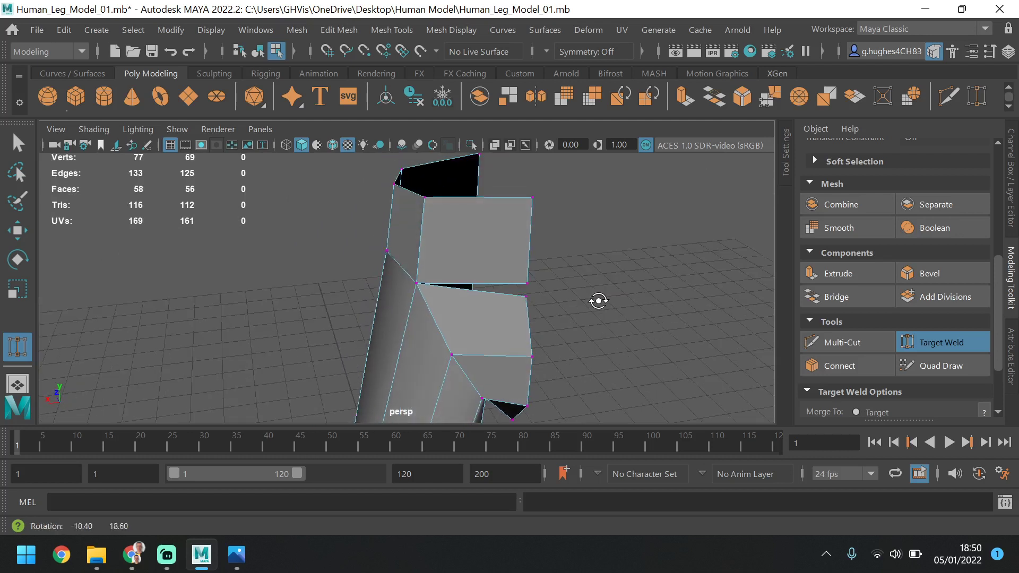
drag(527, 285, 526, 297)
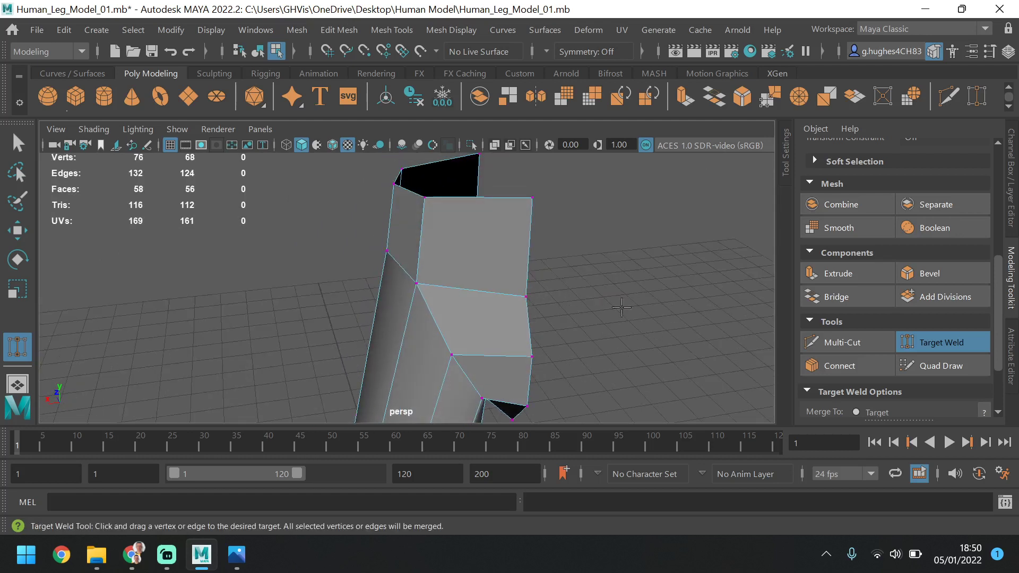
click(961, 342)
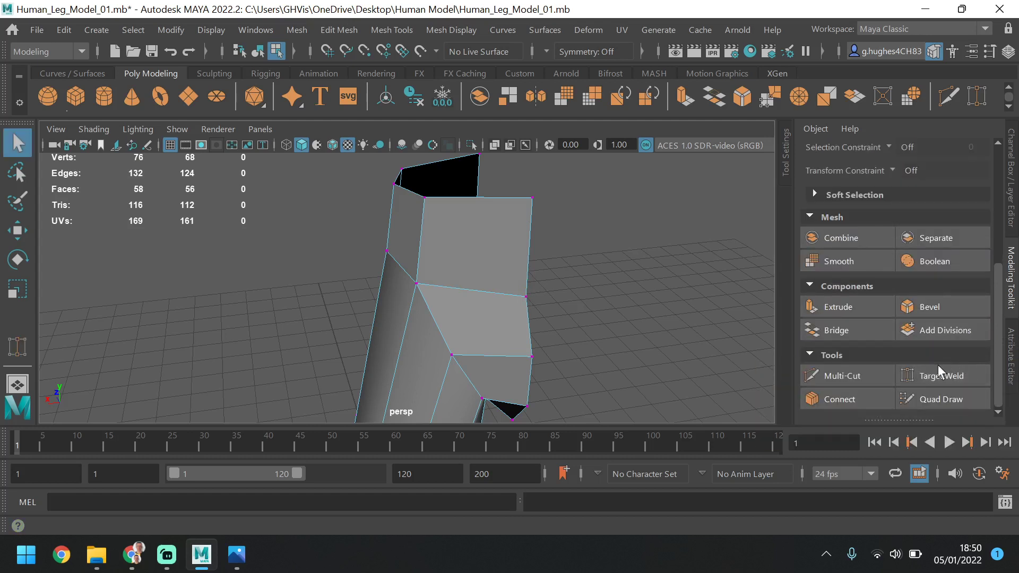
Move the front outer hip vertex to about Z 6.5 and shift the top waist vertex above it forward
click(525, 298)
alt+drag(569, 300, 448, 295)
click(17, 229)
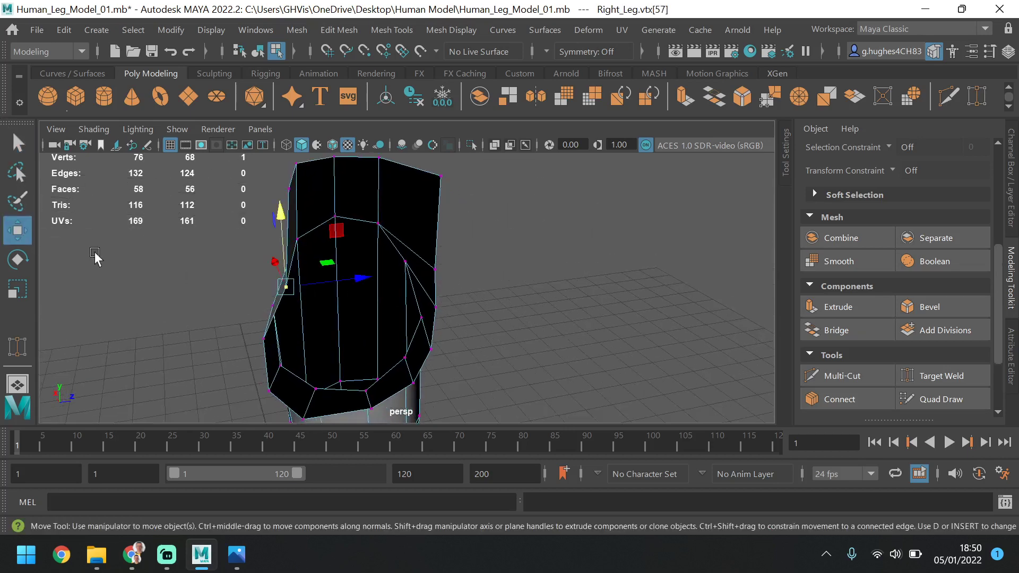
alt+drag(680, 285, 400, 310)
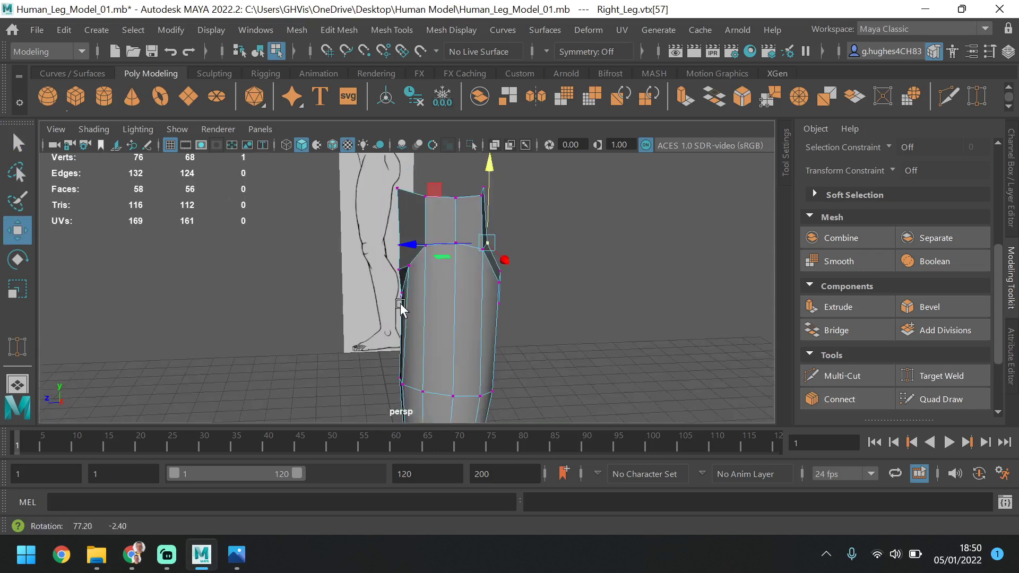
alt+drag(528, 217, 467, 290)
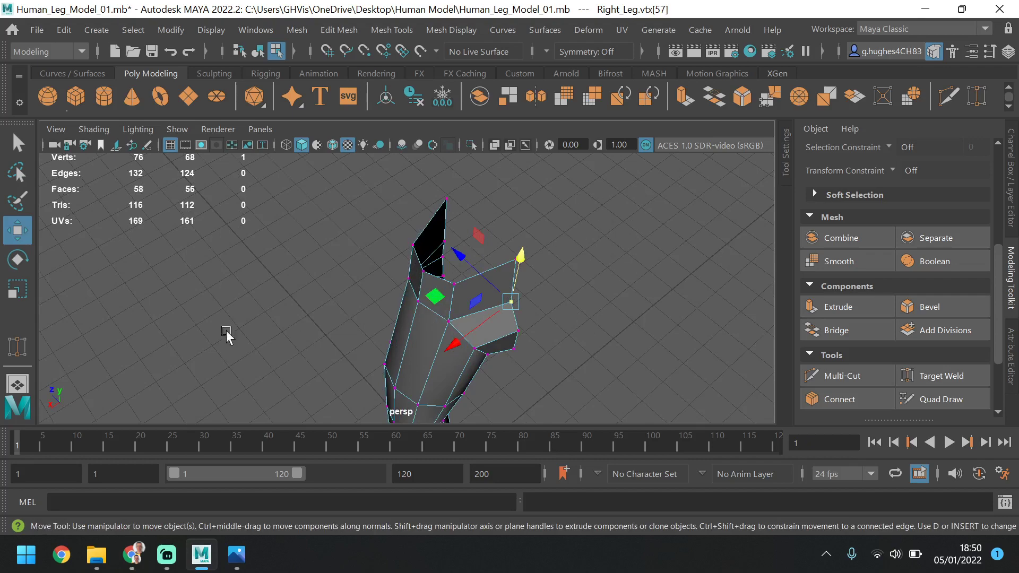
alt+drag(227, 335, 402, 260)
click(425, 260)
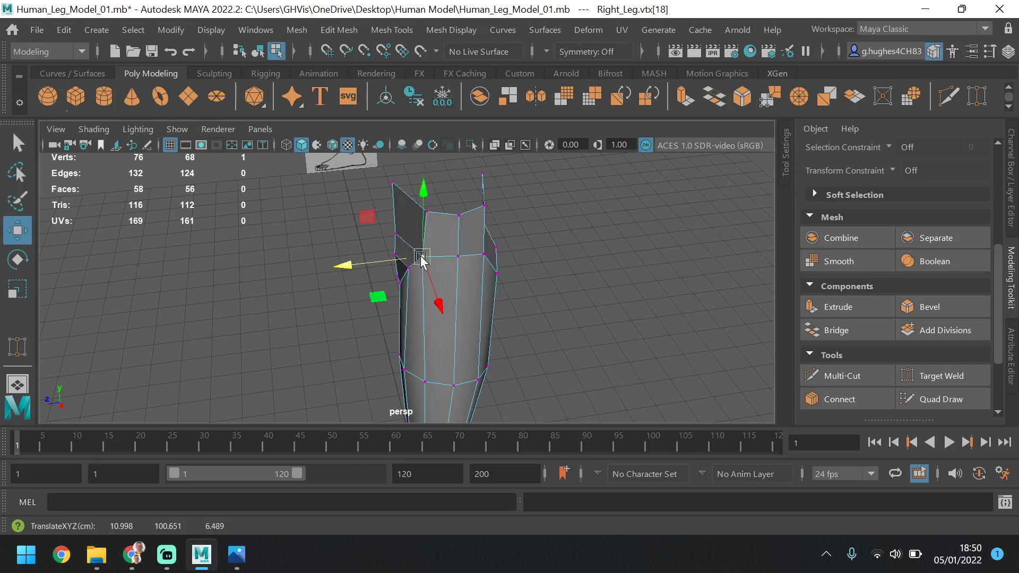
click(431, 220)
drag(392, 218, 387, 220)
Move the rear outer hip vertex back to about Z -4.8
click(404, 256)
alt+drag(403, 256, 273, 284)
click(424, 273)
click(411, 306)
click(401, 301)
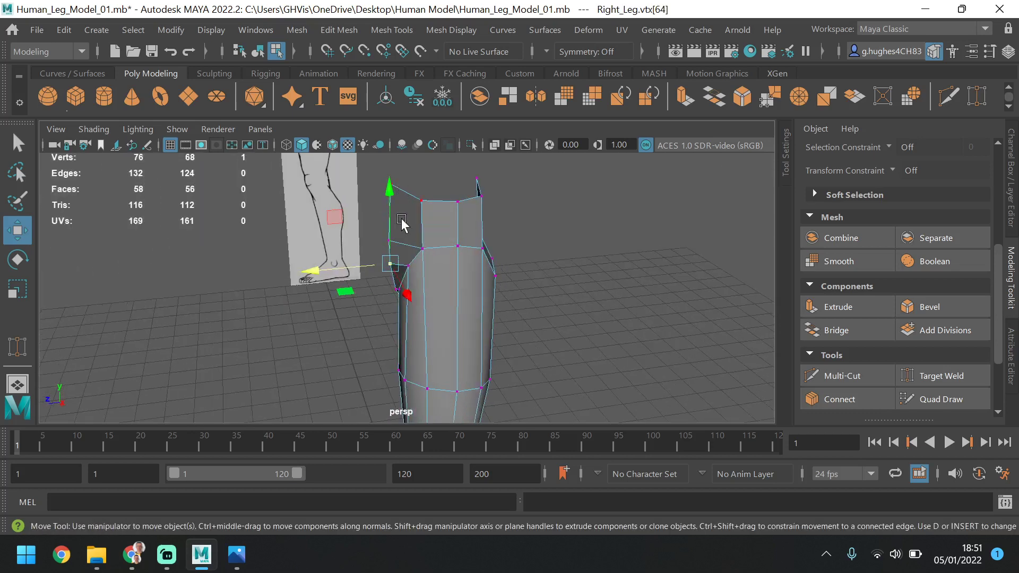
alt+drag(401, 223, 482, 249)
click(479, 249)
click(474, 257)
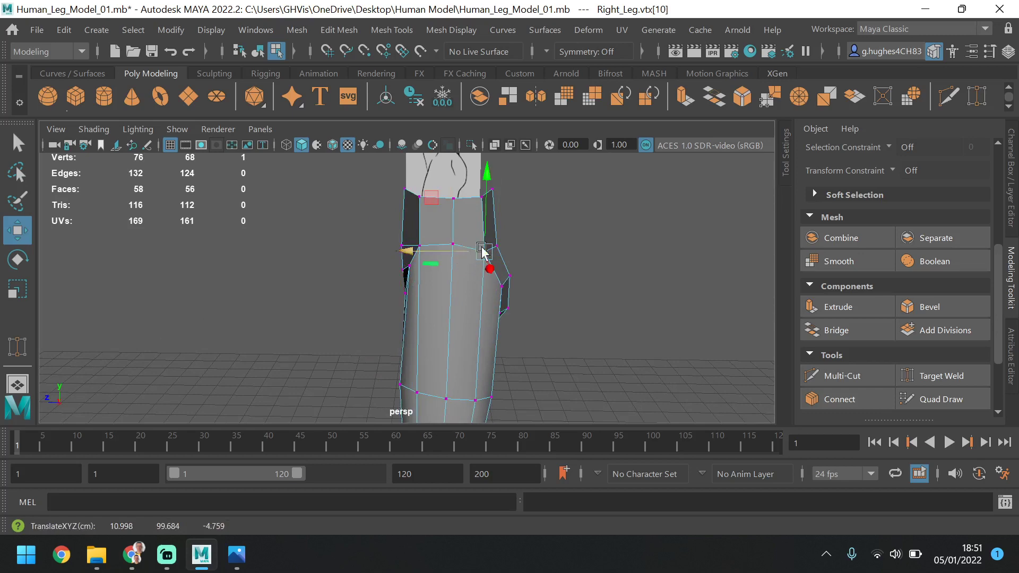
Move the front outer top waist vertex back to about Z 5.7 and inward along X to round the rim
mouse_move(562, 261)
alt+mouse_down()
mouse_move(569, 246)
mouse_move(625, 266)
mouse_move(549, 269)
alt+mouse_up()
click(419, 207)
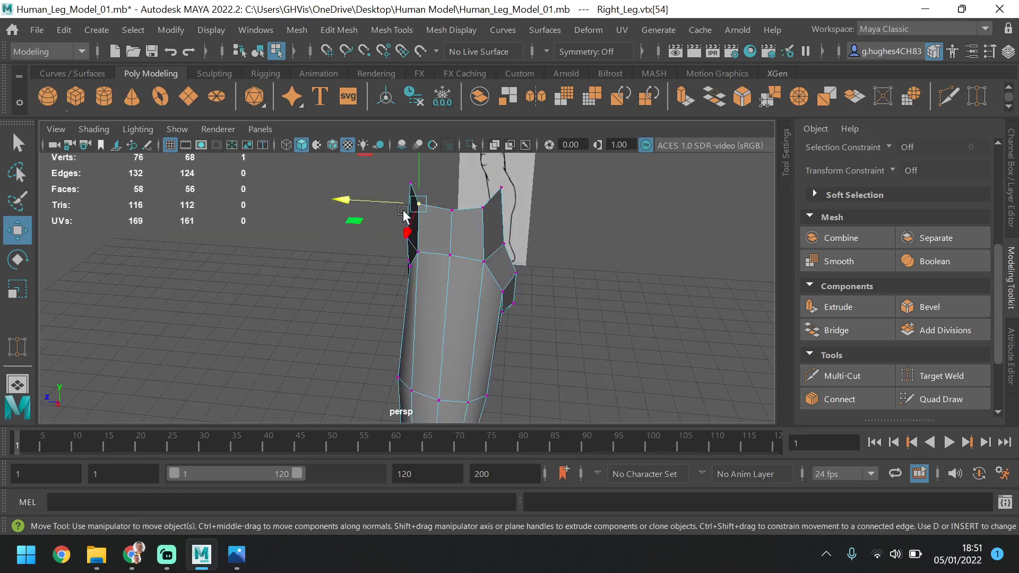
drag(377, 201, 382, 202)
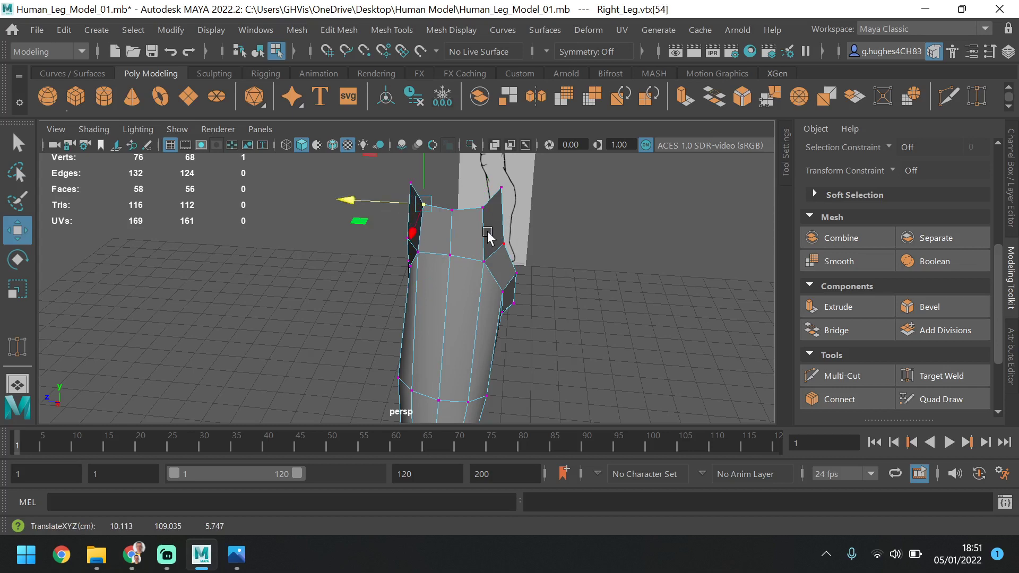
mouse_move(487, 236)
alt+mouse_down()
mouse_move(528, 257)
mouse_move(482, 241)
alt+mouse_up()
click(477, 216)
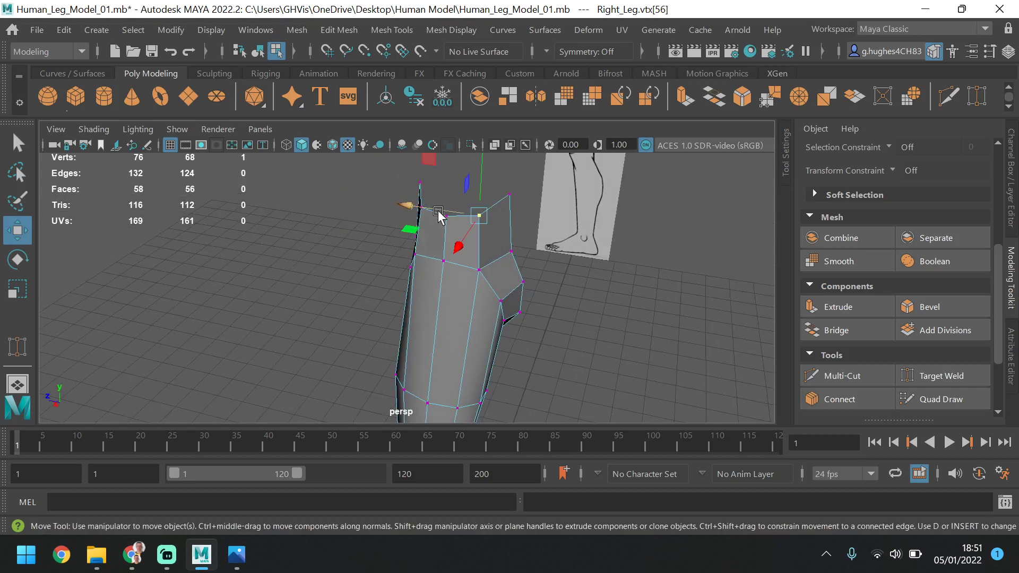
alt+drag(440, 214, 609, 249)
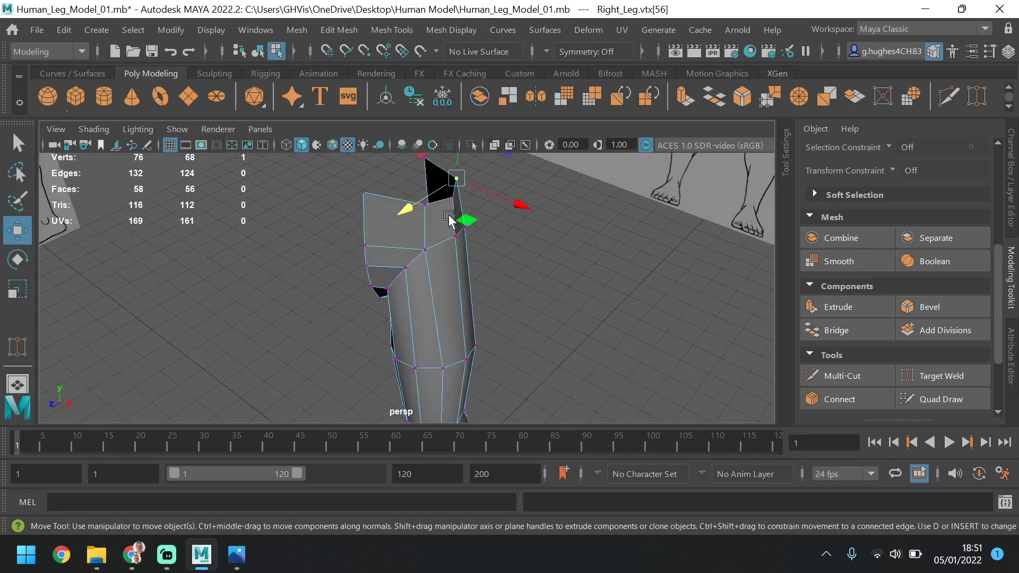
click(428, 205)
click(426, 207)
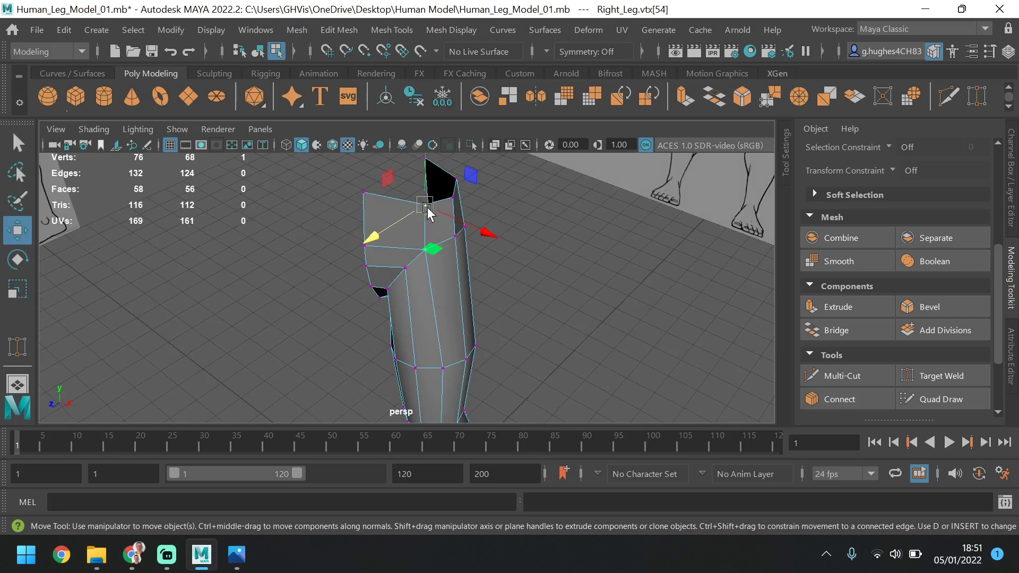
drag(467, 222, 491, 229)
Switch to edge selection and select the connected open border edges of the waist and hip
scroll(879, 238, up, 5)
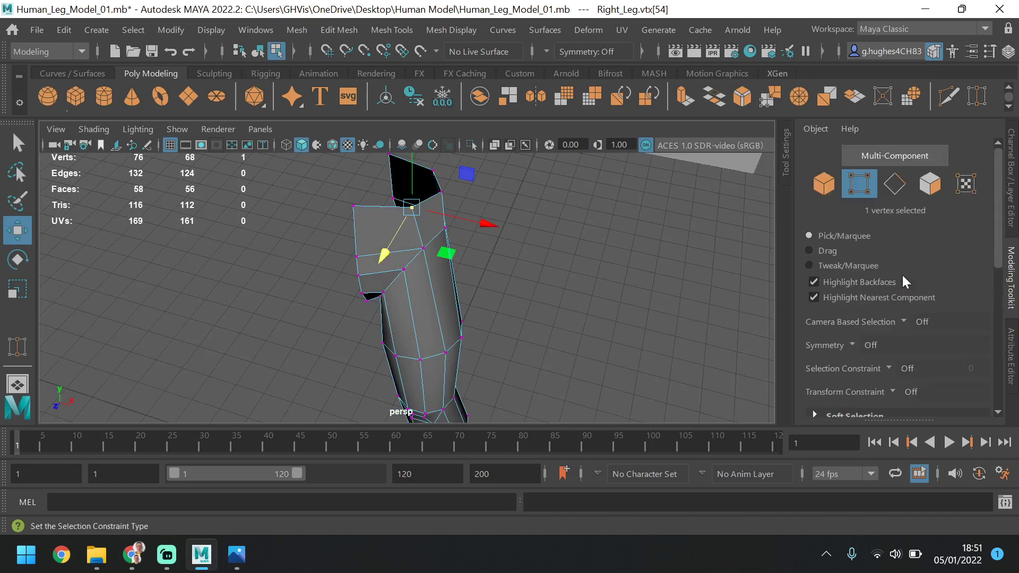
click(894, 184)
key(space)
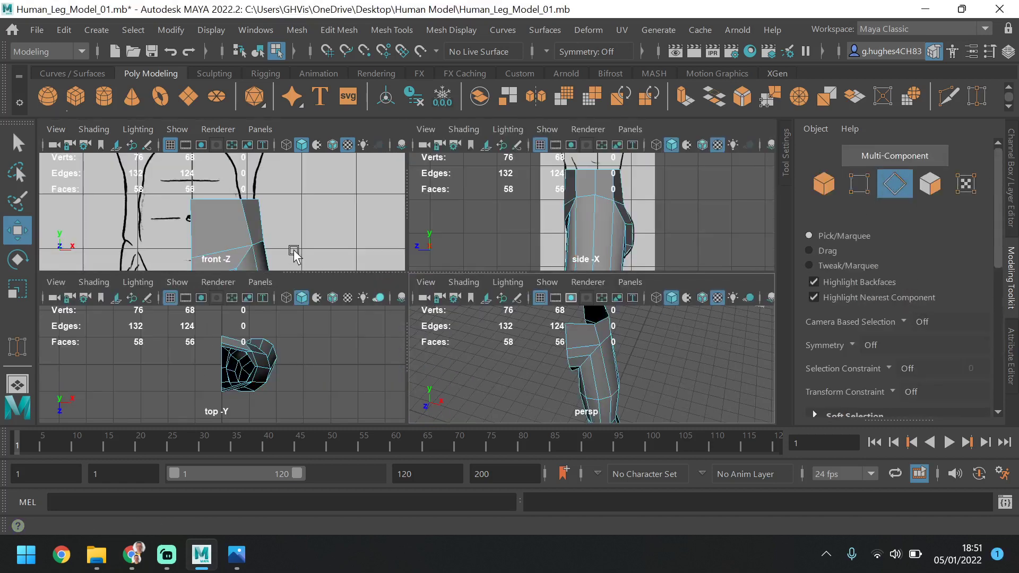
key(space)
scroll(329, 282, down, 3)
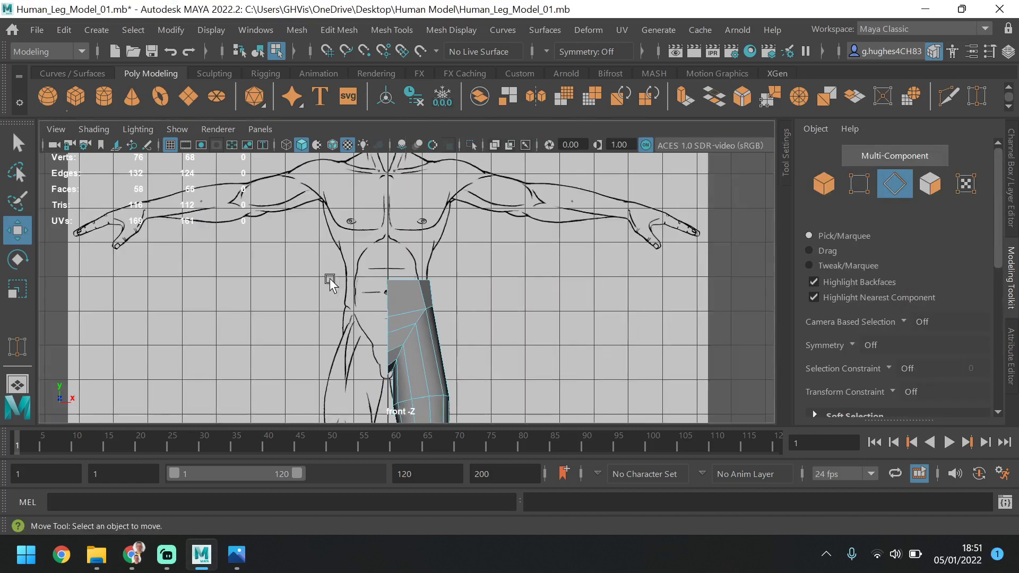
double_click(410, 281)
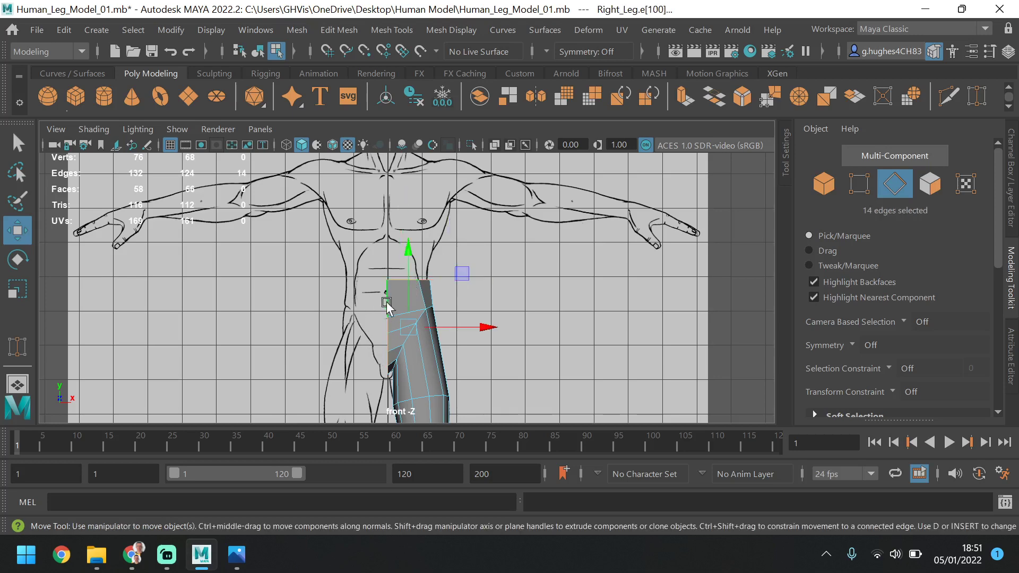
key(space)
key(space)
alt+drag(504, 369, 563, 364)
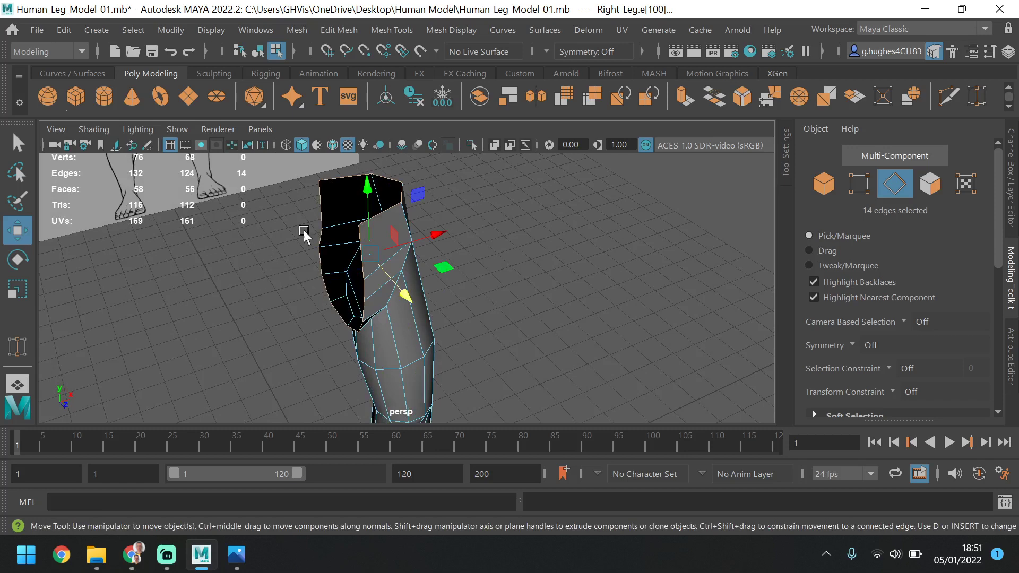
Select the four open edges around the top of the waist and extrude them upward to about Y 122.8
click(341, 181)
shift+click(390, 180)
shift+click(403, 196)
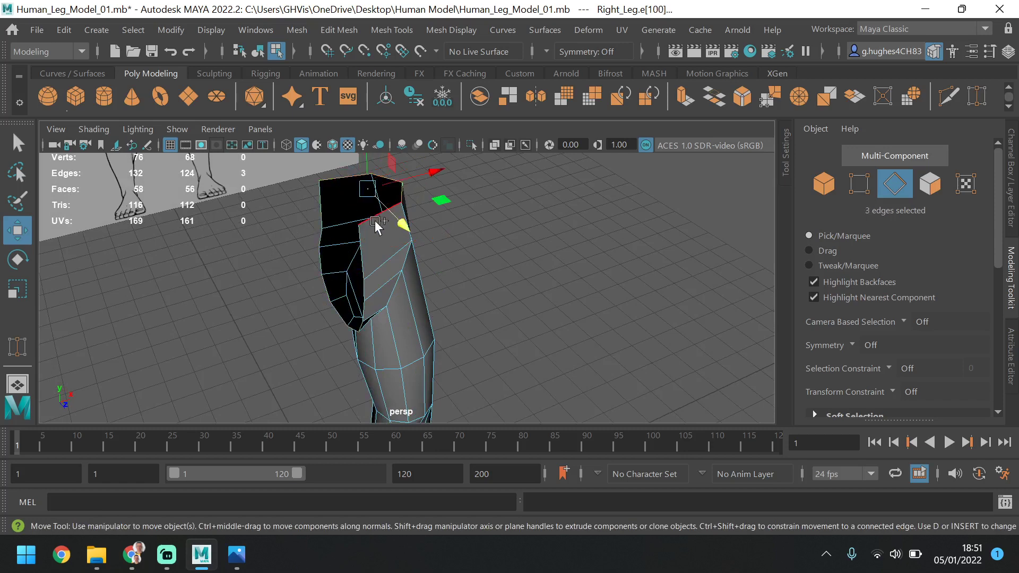
shift+click(375, 221)
alt+drag(461, 243, 287, 250)
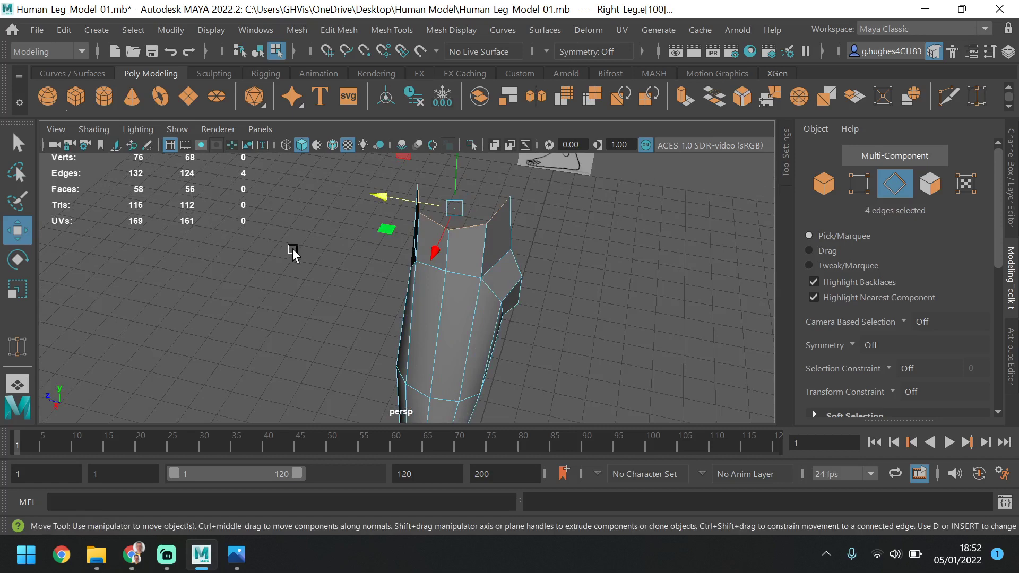
alt+drag(434, 271, 565, 317)
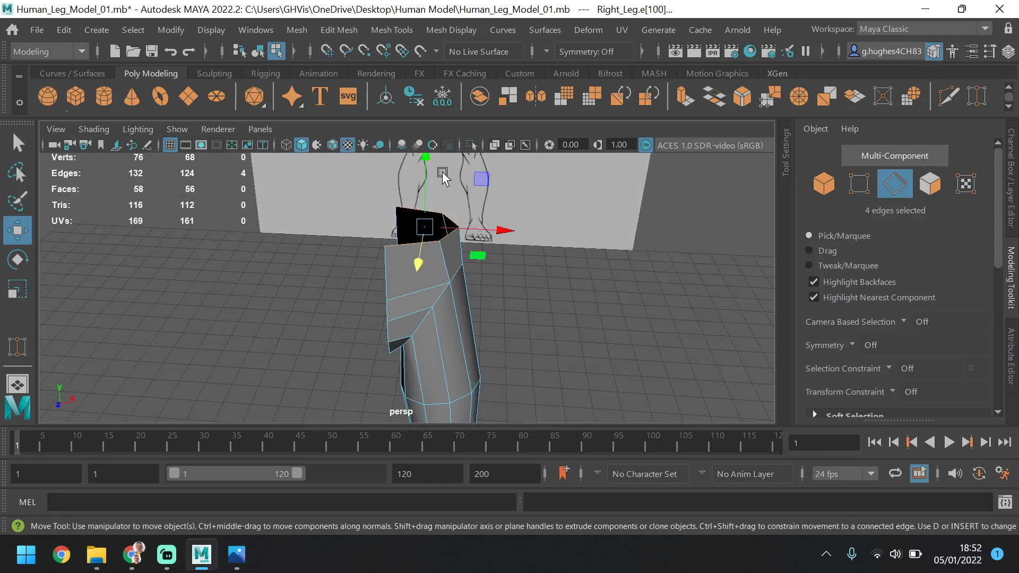
shift+drag(423, 170, 419, 96)
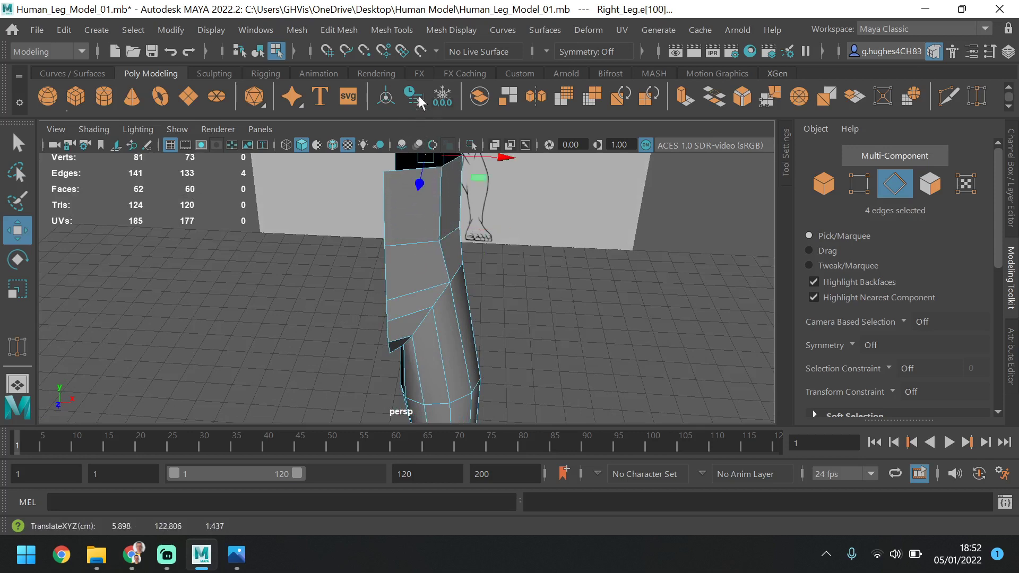
Raise the extruded top edges to about Y 125.6, just below the chest line of the front reference
key(space)
key(space)
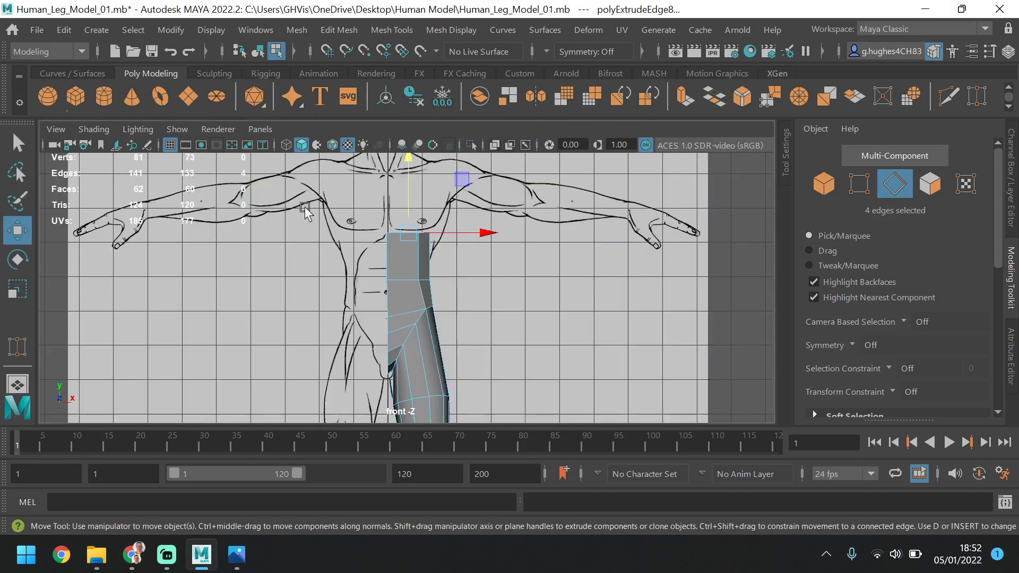
alt+middle_drag(367, 249, 376, 266)
scroll(409, 279, up, 5)
alt+middle_drag(519, 244, 508, 349)
scroll(496, 318, up, 3)
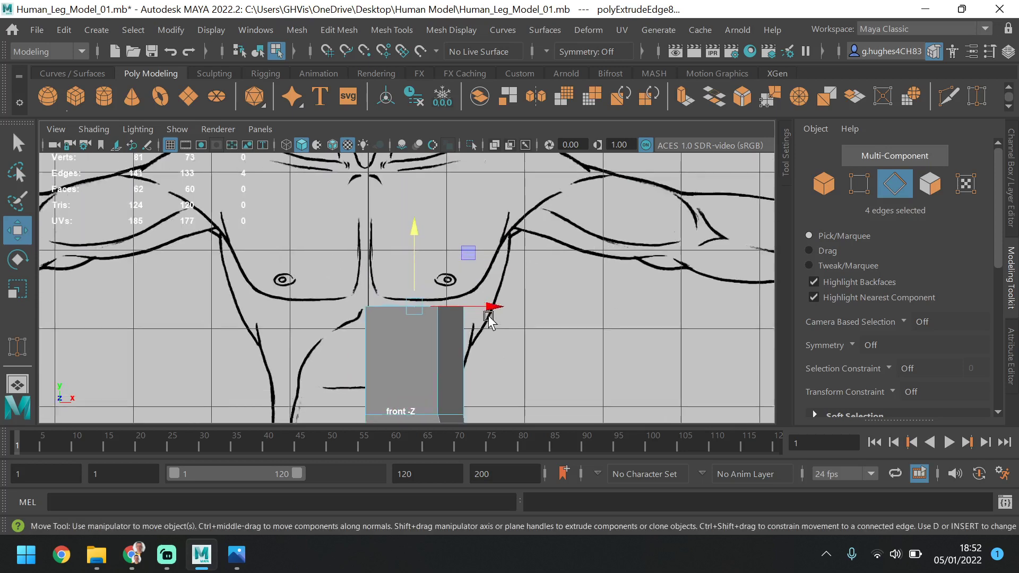
drag(416, 238, 416, 211)
alt+middle_drag(489, 335, 505, 312)
Switch to vertex selection and move the two front vertices of the top rim forward to about Z 11.0
key(space)
key(space)
scroll(553, 246, down, 5)
scroll(435, 286, up, 5)
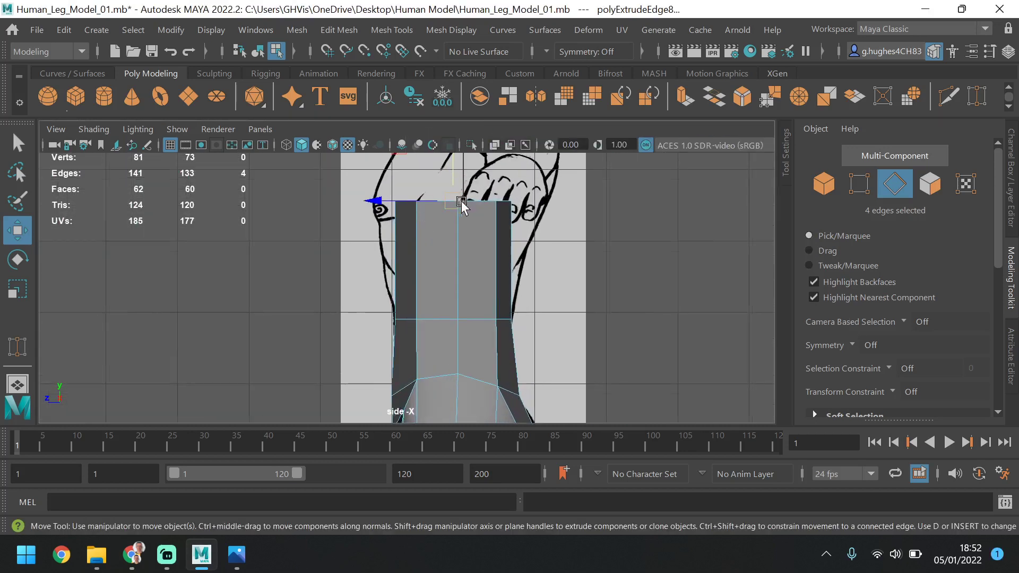
alt+middle_drag(462, 205, 479, 265)
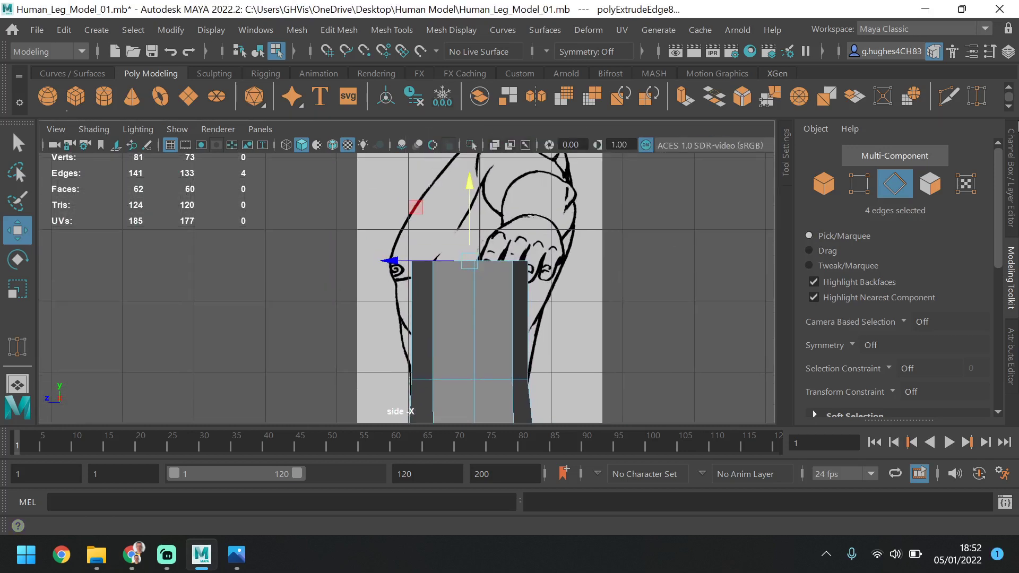
click(860, 186)
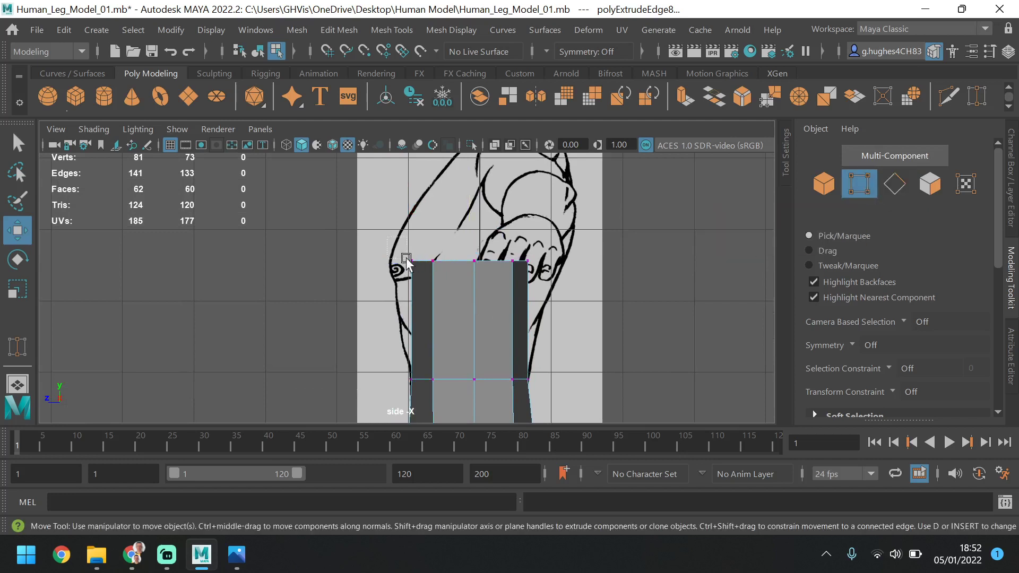
drag(449, 283, 451, 281)
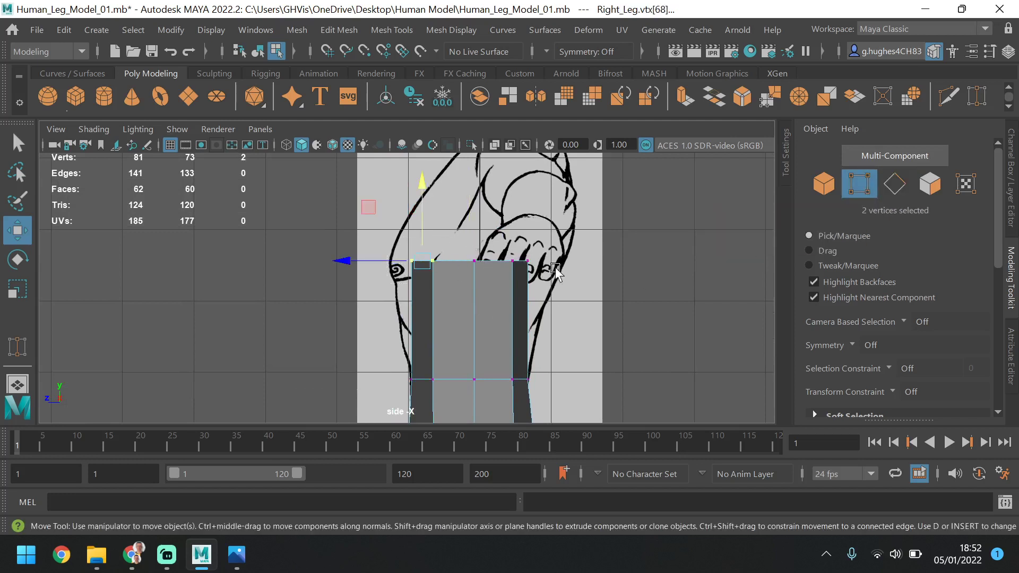
drag(379, 260, 357, 261)
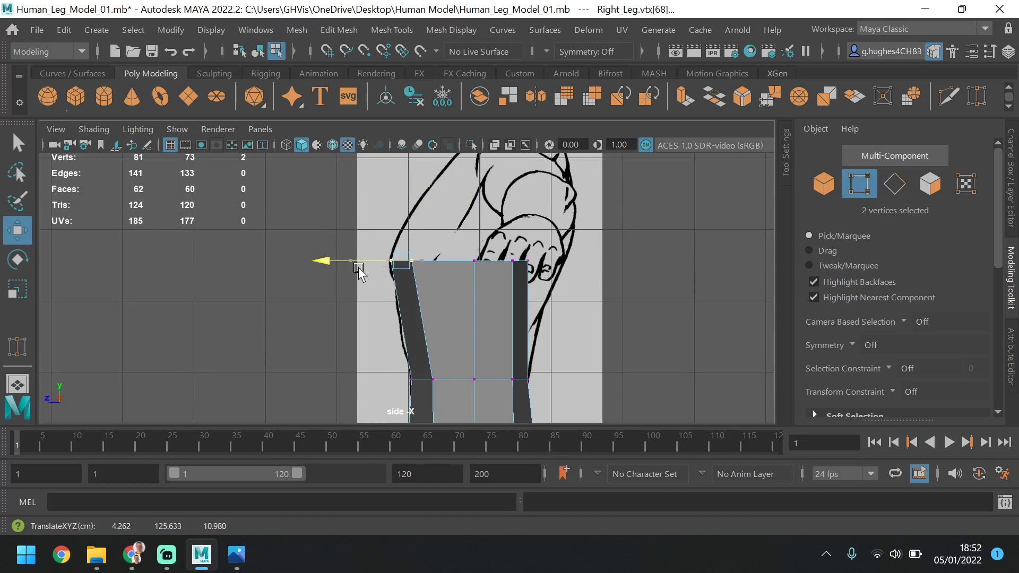
Move the three outer top rim vertices outward to about X 15.0, then set the front and rear outer pair at about X 12.7
key(space)
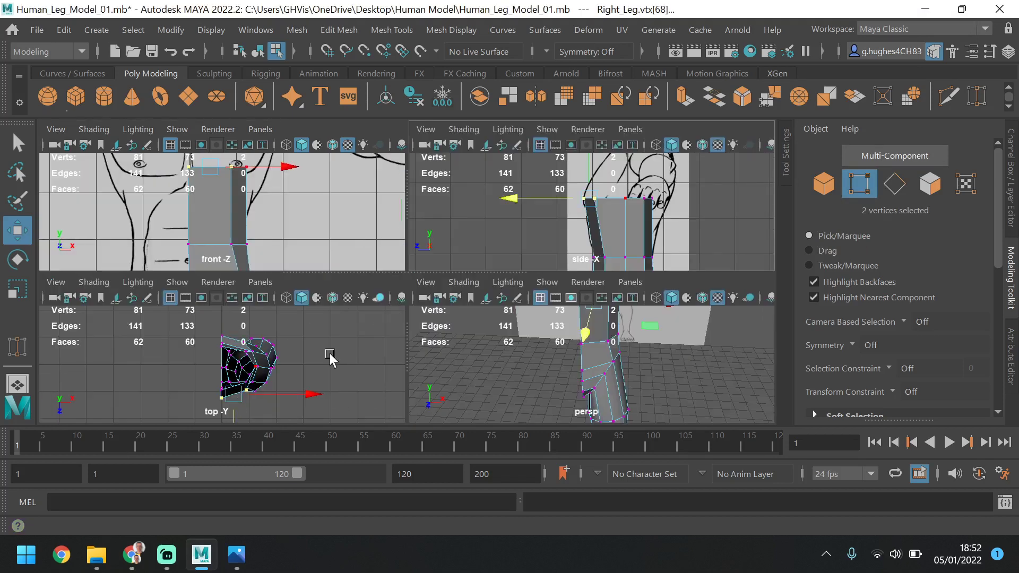
key(space)
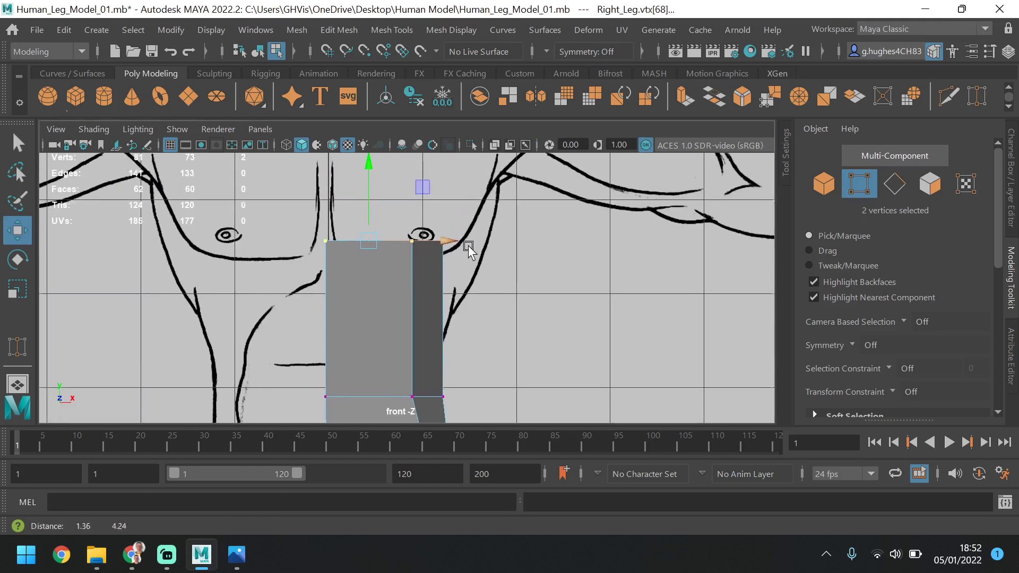
drag(508, 183, 387, 277)
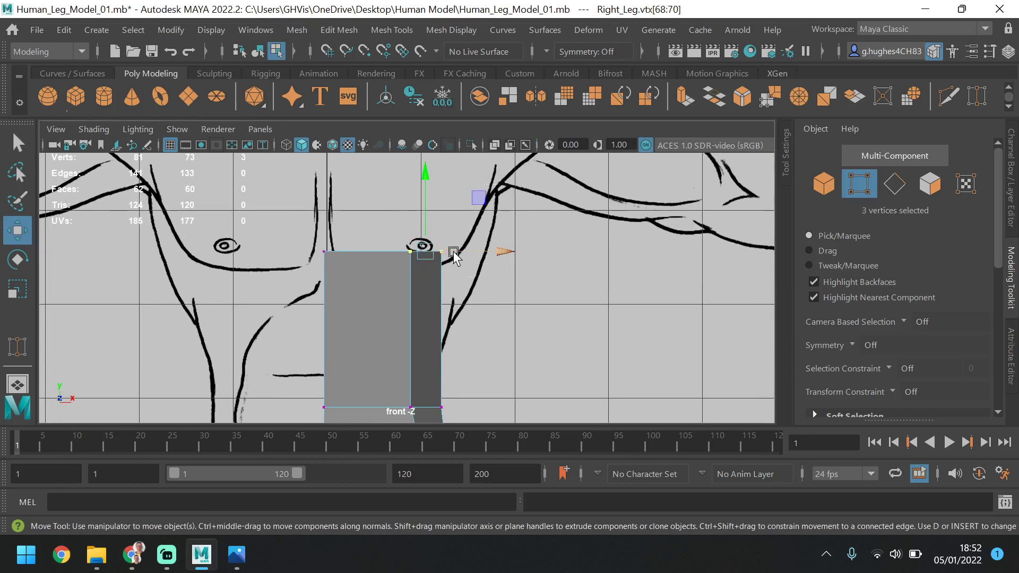
drag(469, 257, 521, 252)
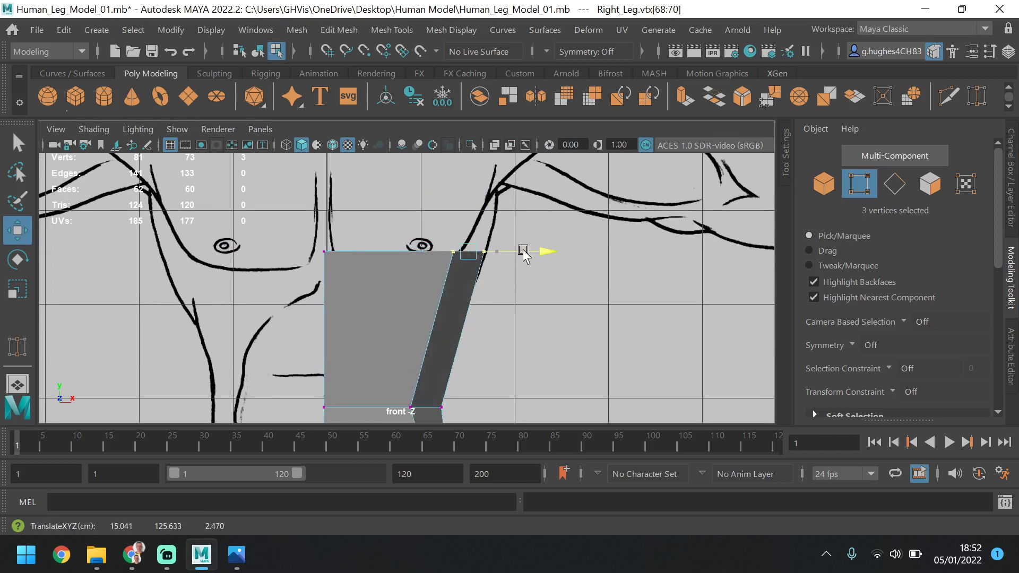
drag(406, 224, 487, 254)
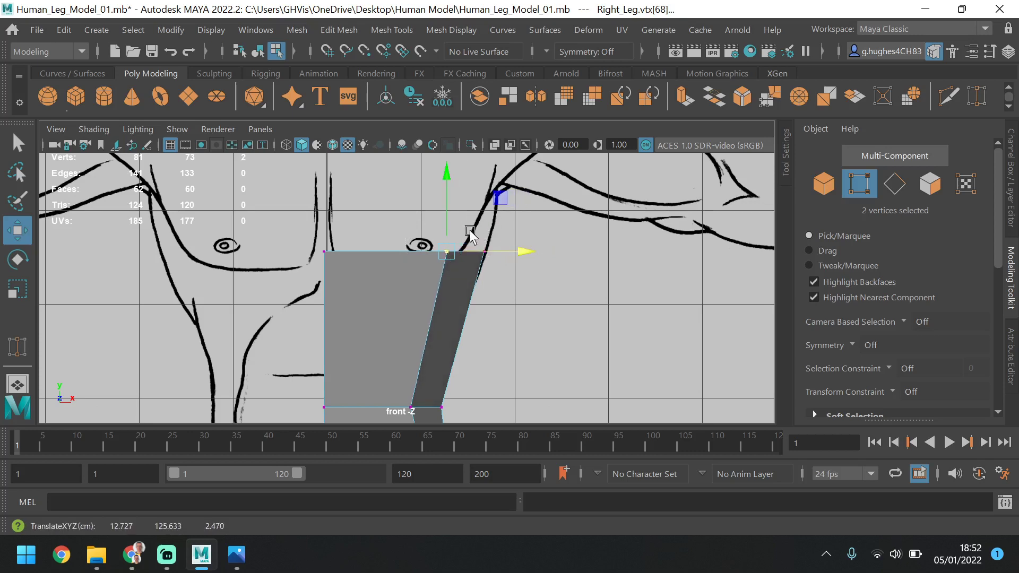
Move the two rear vertices of the top rim back to about Z -10.7 to match the side reference
key(space)
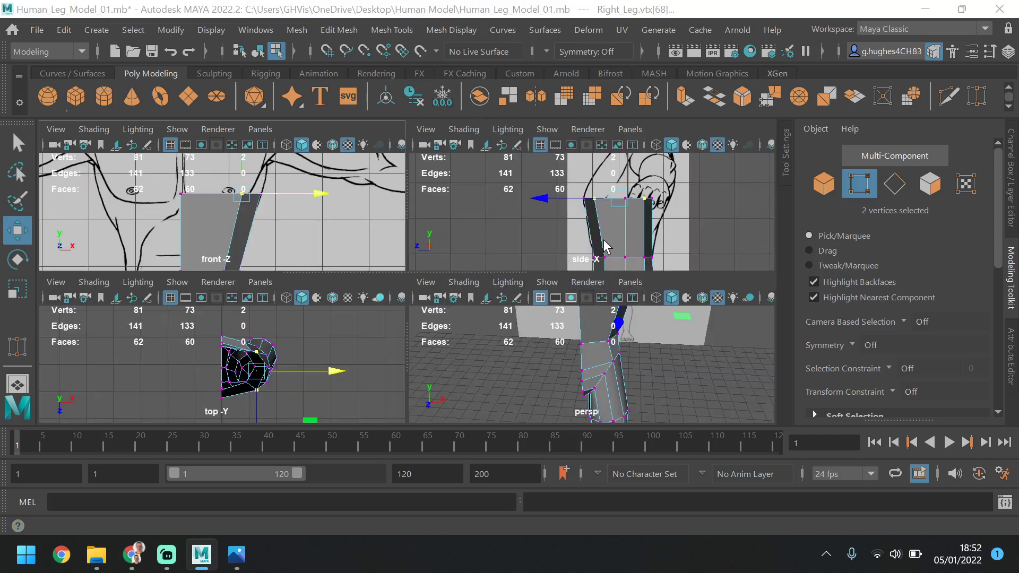
key(space)
drag(505, 297, 505, 297)
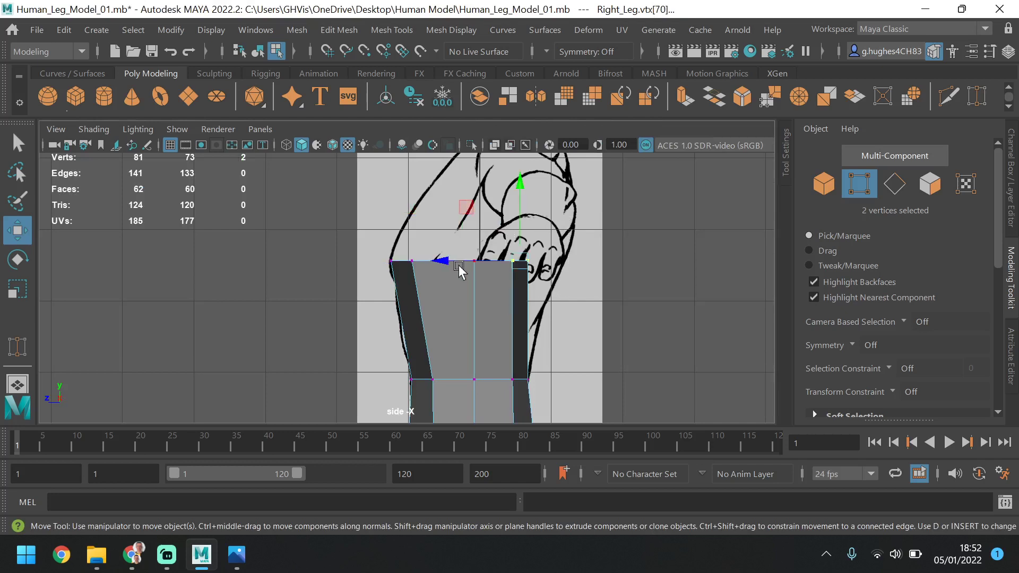
drag(459, 258, 495, 254)
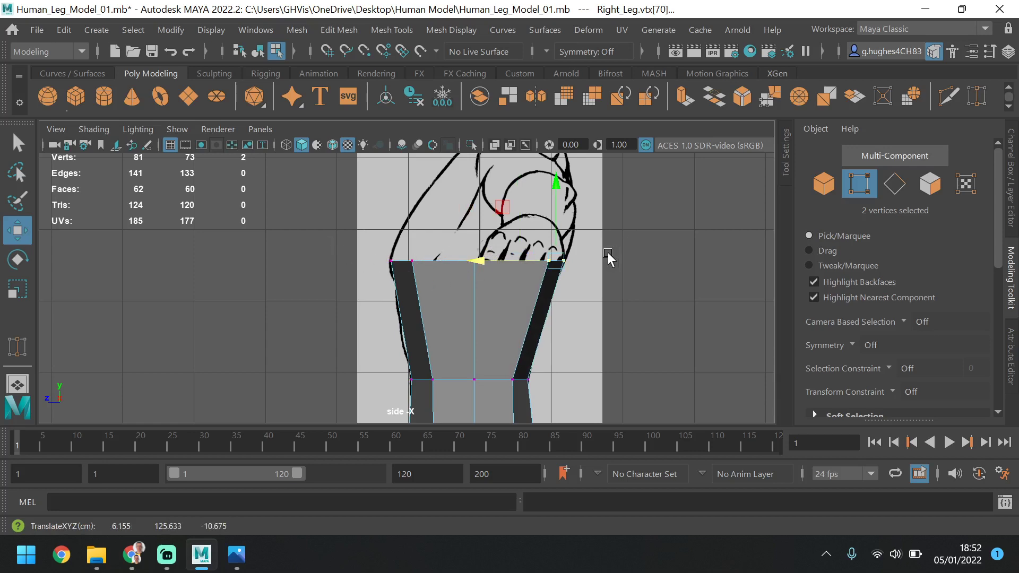
Shift the front outer waist vertex slightly outward along X to smooth the side of the torso
key(space)
key(space)
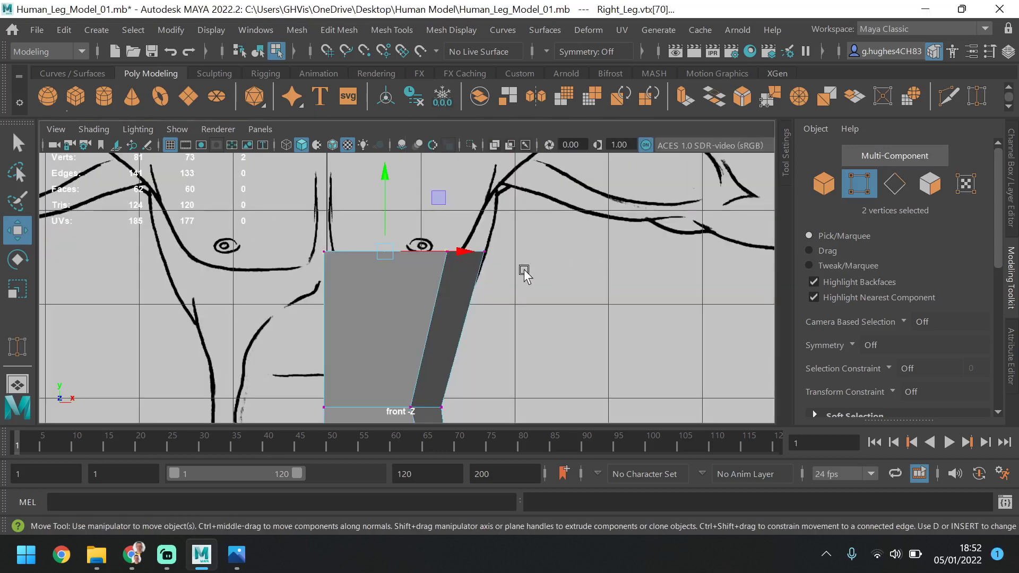
scroll(474, 267, down, 3)
alt+middle_drag(492, 282, 520, 125)
alt+middle_drag(515, 213, 464, 319)
click(367, 311)
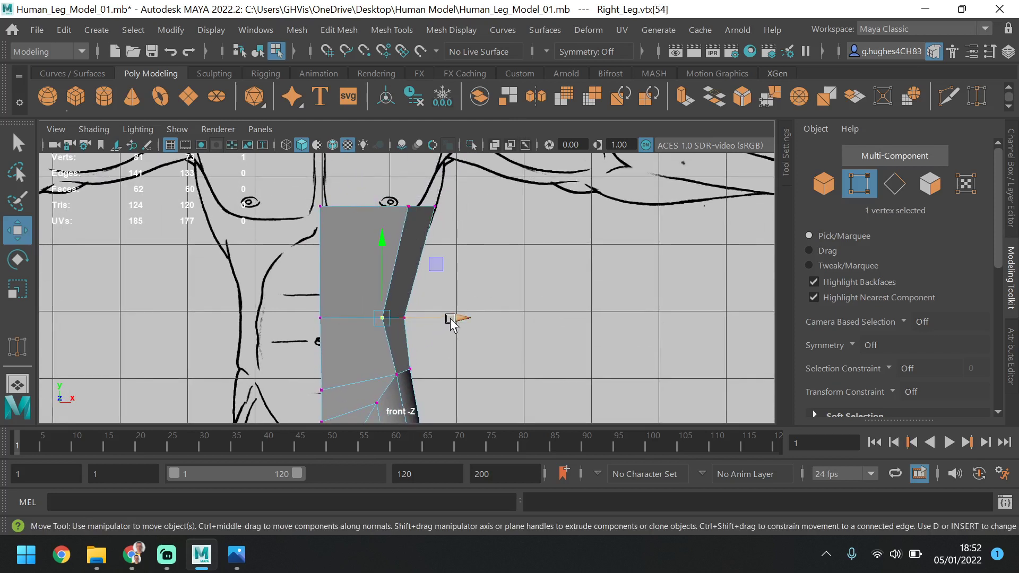
key(space)
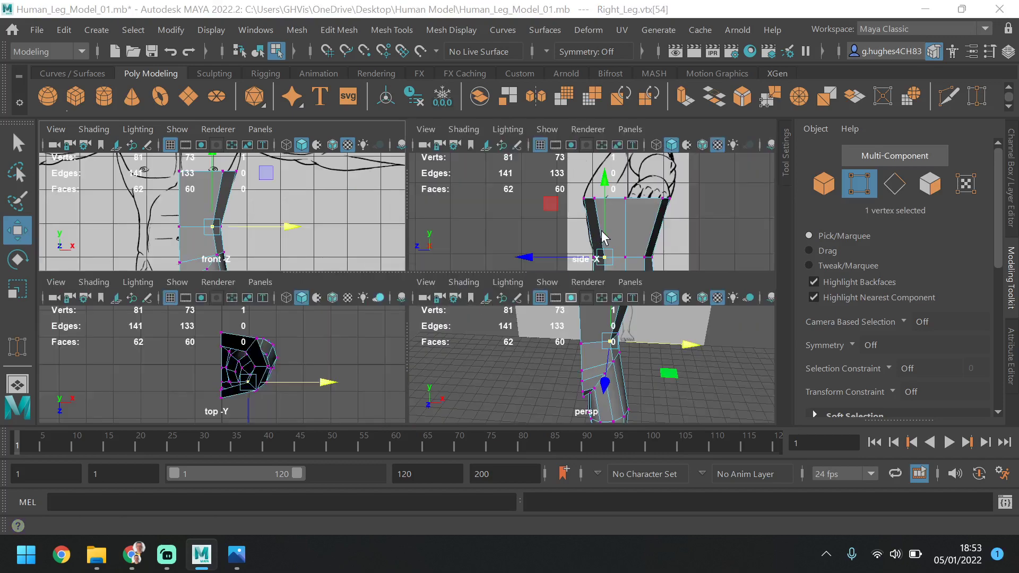
Move the rear outer waist and hip vertices to about Z -5.6 and the matching front pair to about Z 7.3
key(space)
key(space)
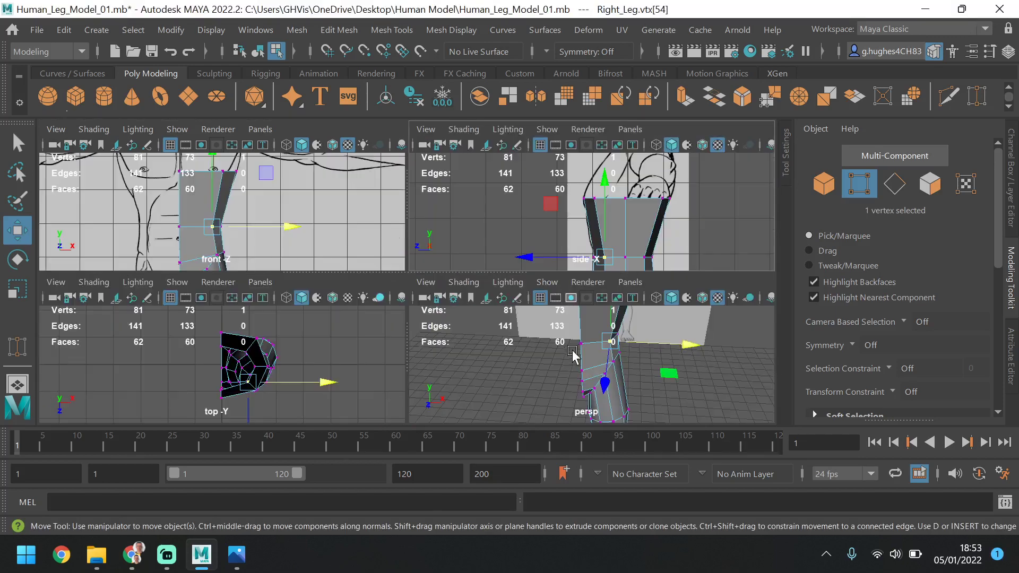
key(space)
alt+drag(584, 354, 458, 289)
click(491, 313)
shift+click(489, 258)
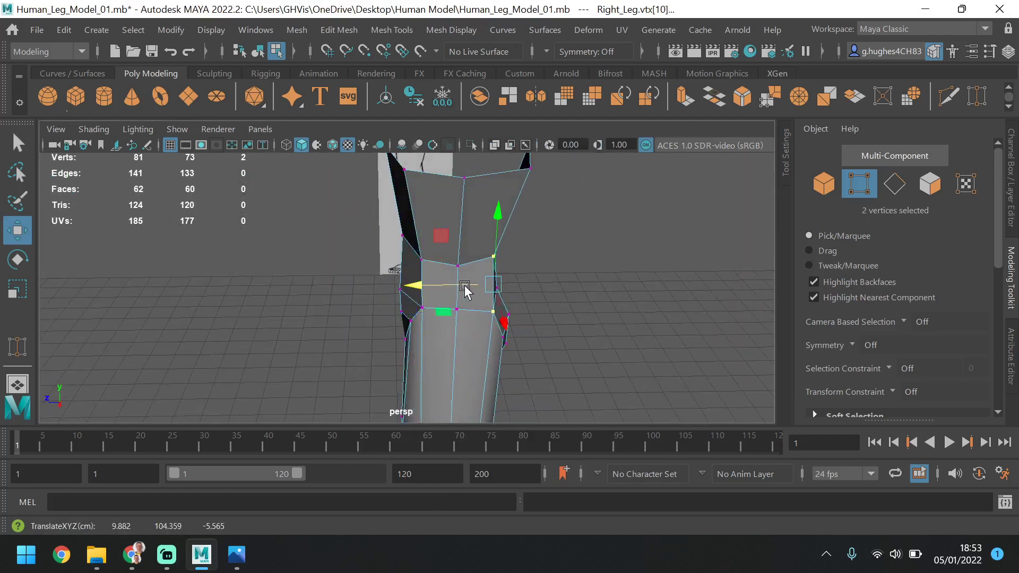
click(421, 259)
shift+click(421, 309)
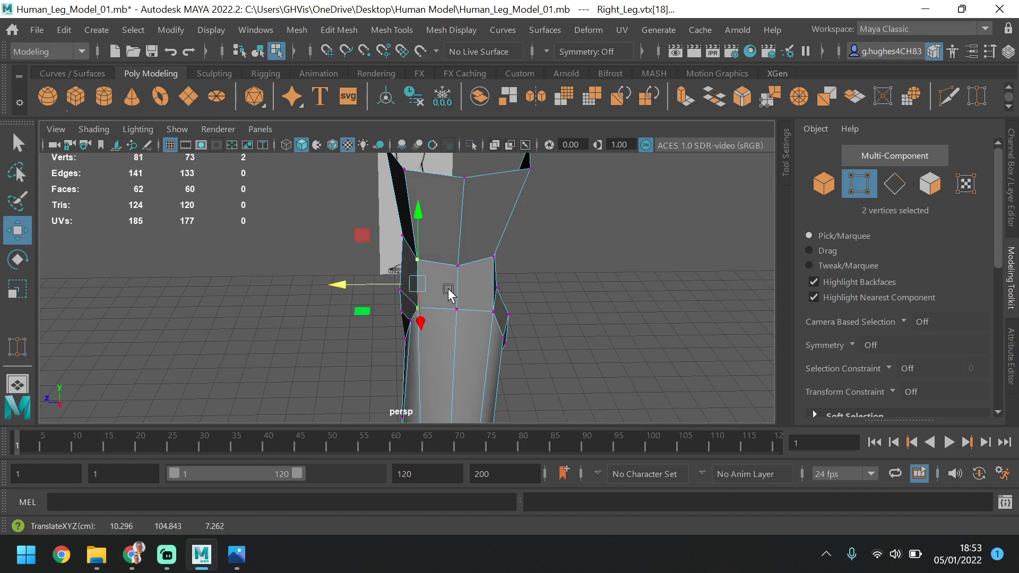
alt+drag(448, 288, 614, 284)
click(531, 273)
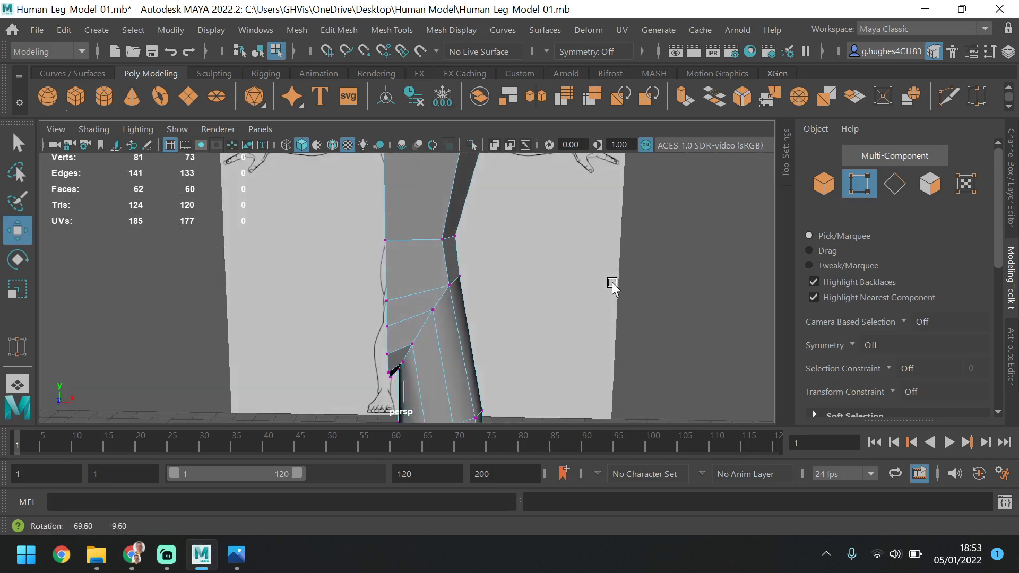
Extrude the four top rim edges upward to about Y 133.8 at chest level and switch to vertex selection
key(space)
key(space)
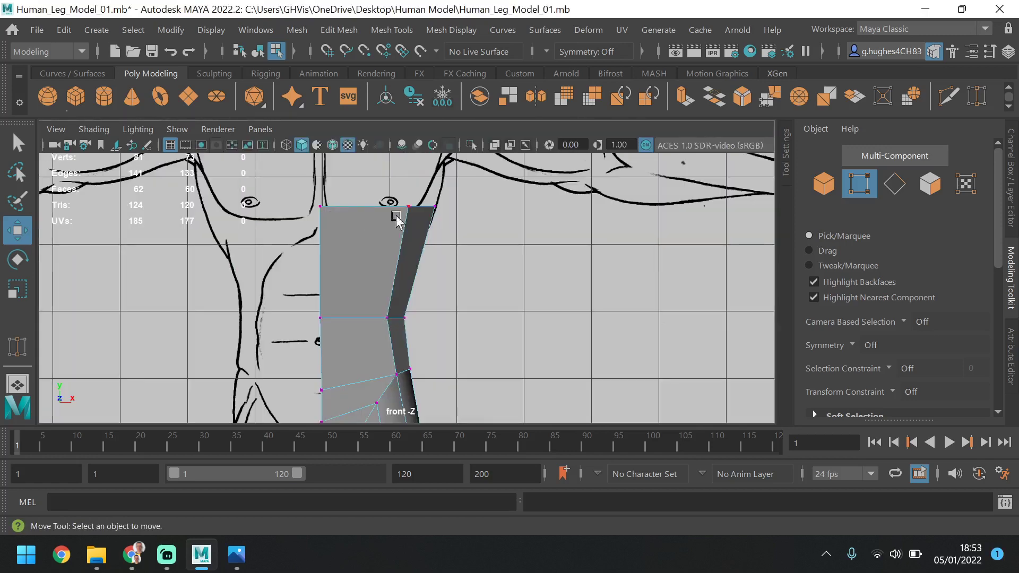
alt+middle_drag(467, 192, 444, 274)
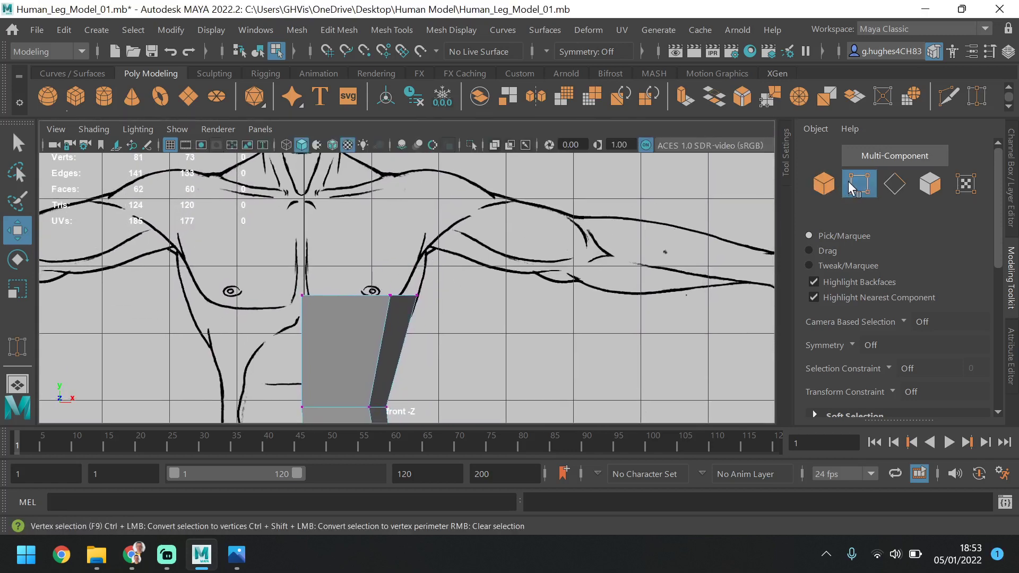
click(893, 185)
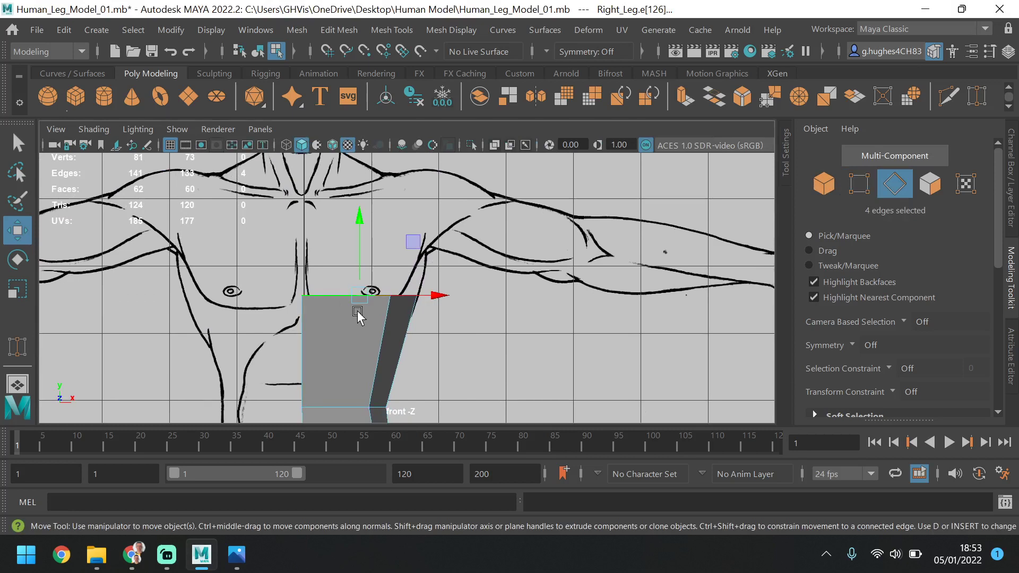
key(space)
key(space)
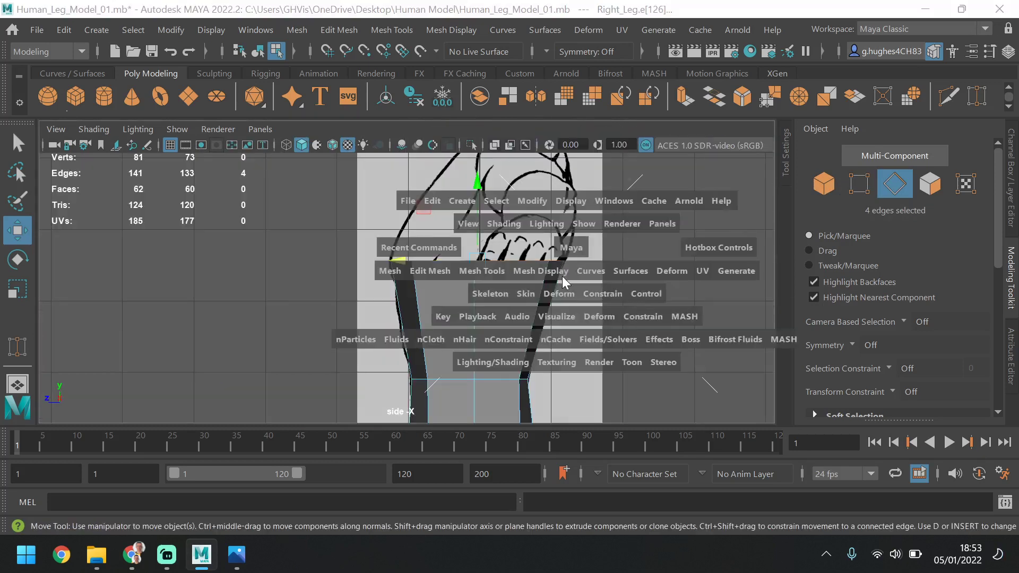
alt+drag(492, 250, 512, 306)
alt+middle_drag(508, 244, 511, 296)
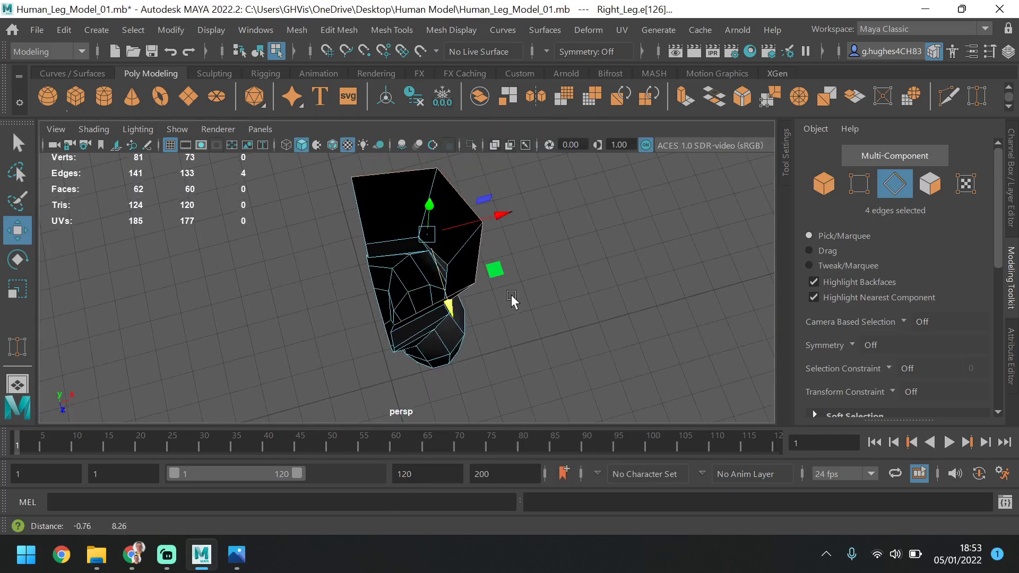
alt+drag(511, 285, 394, 246)
key(space)
key(space)
key(space)
key(space)
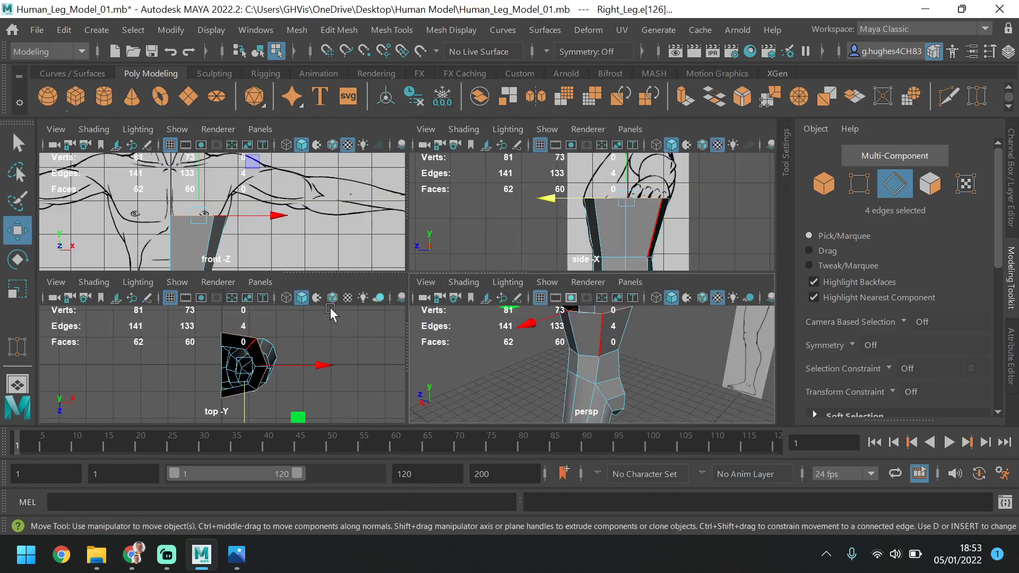
alt+middle_drag(325, 221, 327, 235)
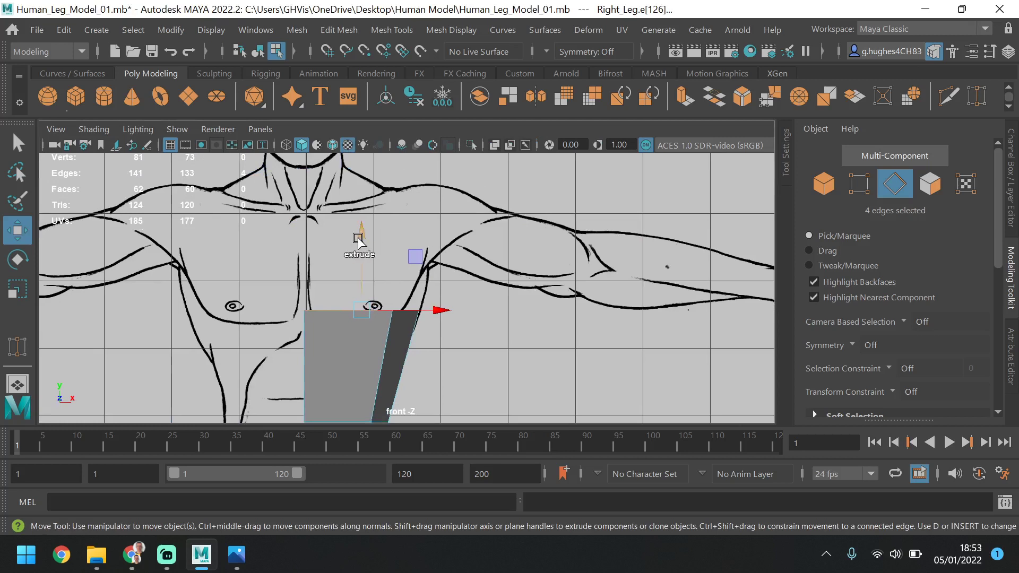
shift+drag(359, 241, 359, 186)
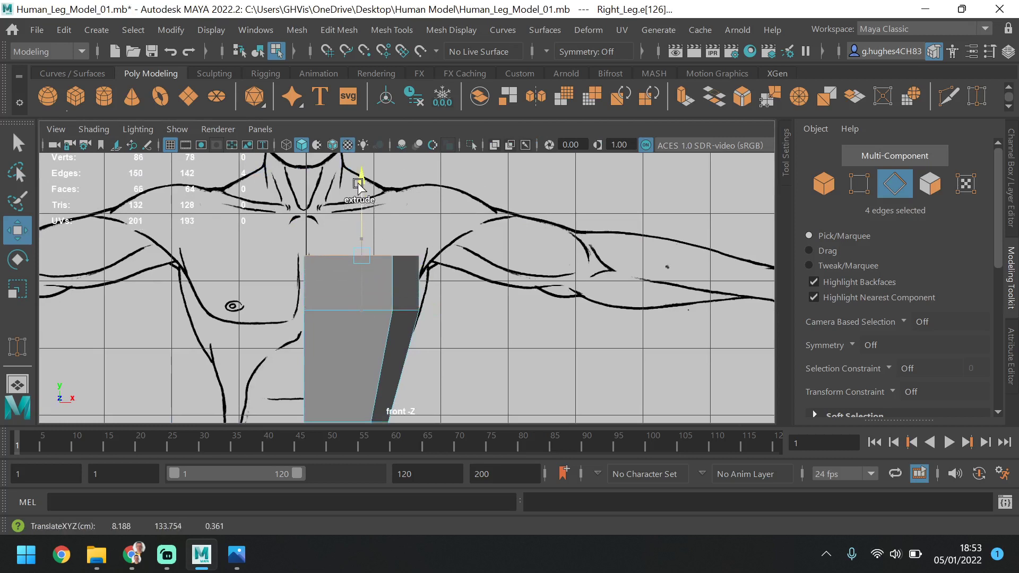
click(858, 184)
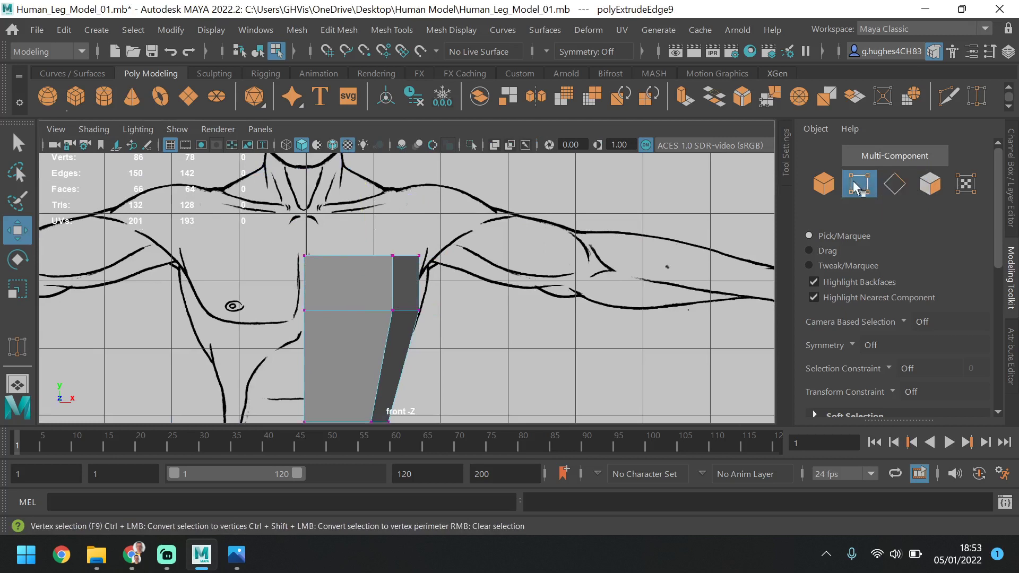
Move the three outer top-rim vertices outward to about X 16.5 and lower the whole chest rim to about Y 132.7
drag(422, 248, 364, 279)
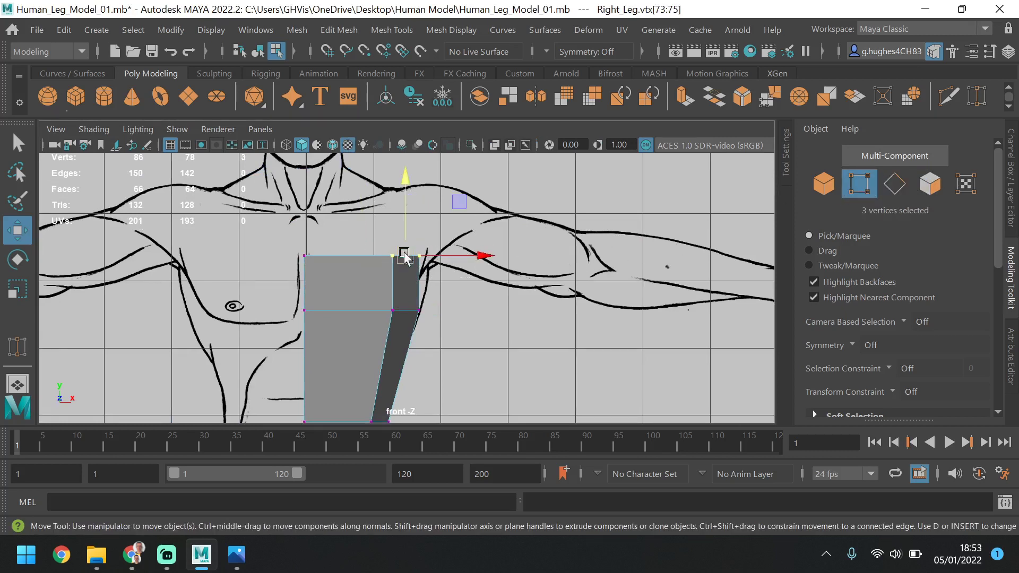
drag(484, 255, 496, 254)
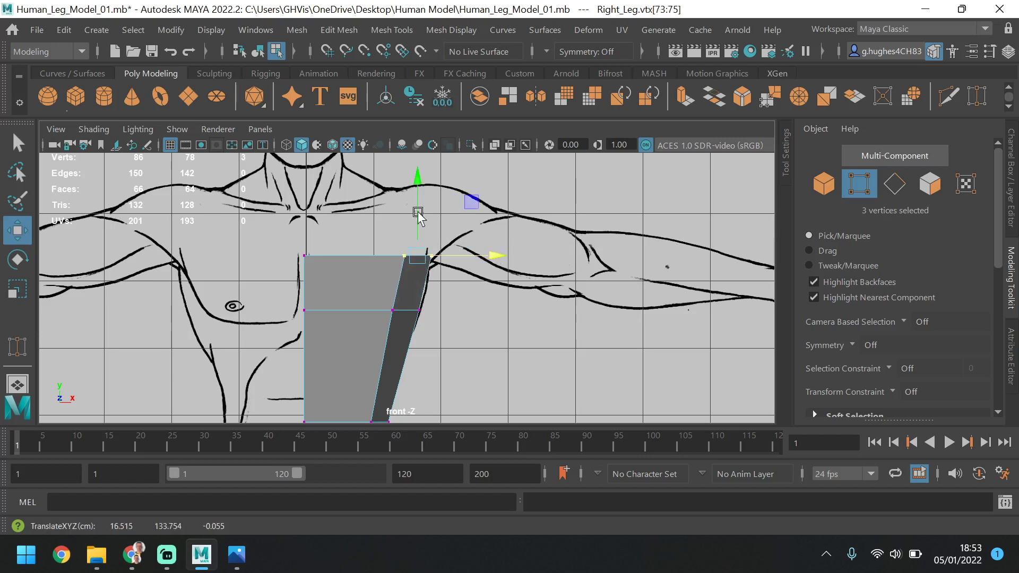
drag(427, 248, 260, 273)
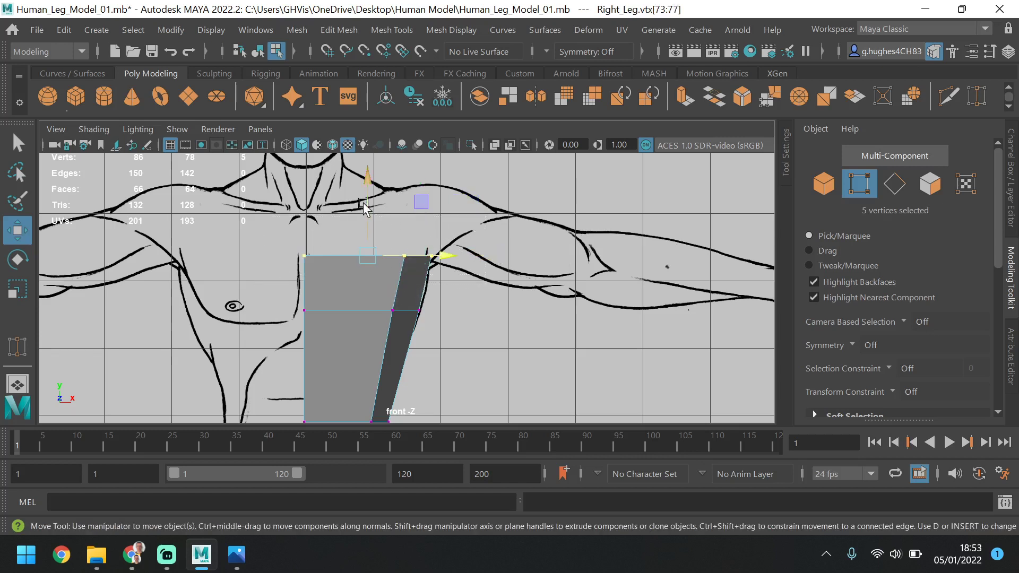
drag(364, 208, 364, 215)
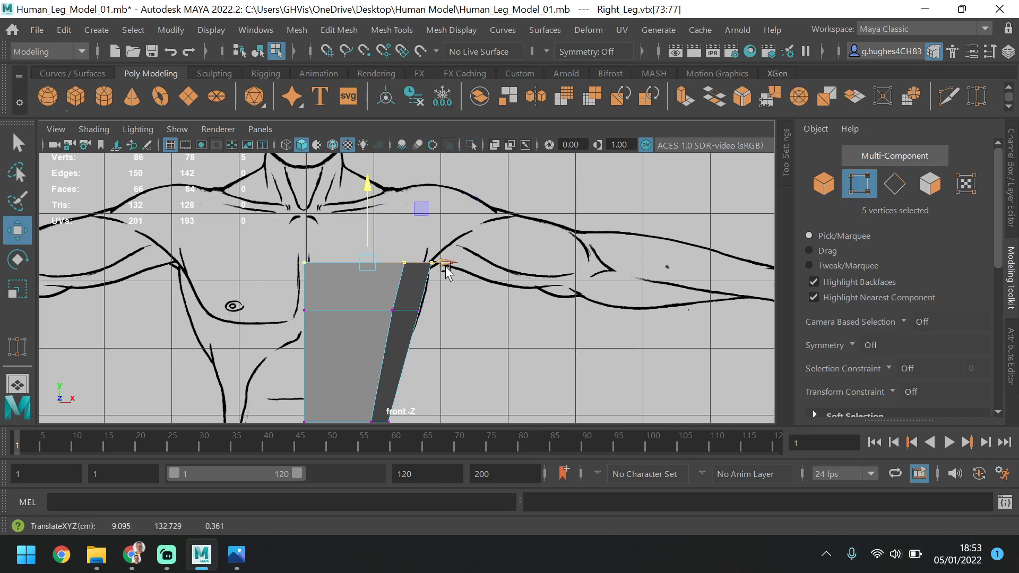
In the side view, move the two rear top-rim vertices to about Z -12.4 and the rear pair below to about Z -11.3
drag(452, 248, 387, 271)
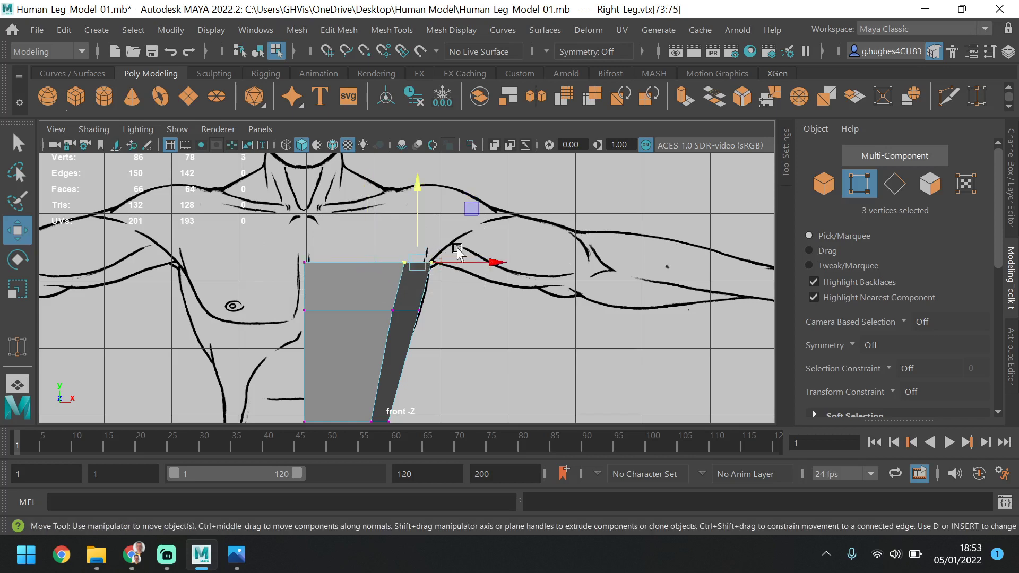
key(space)
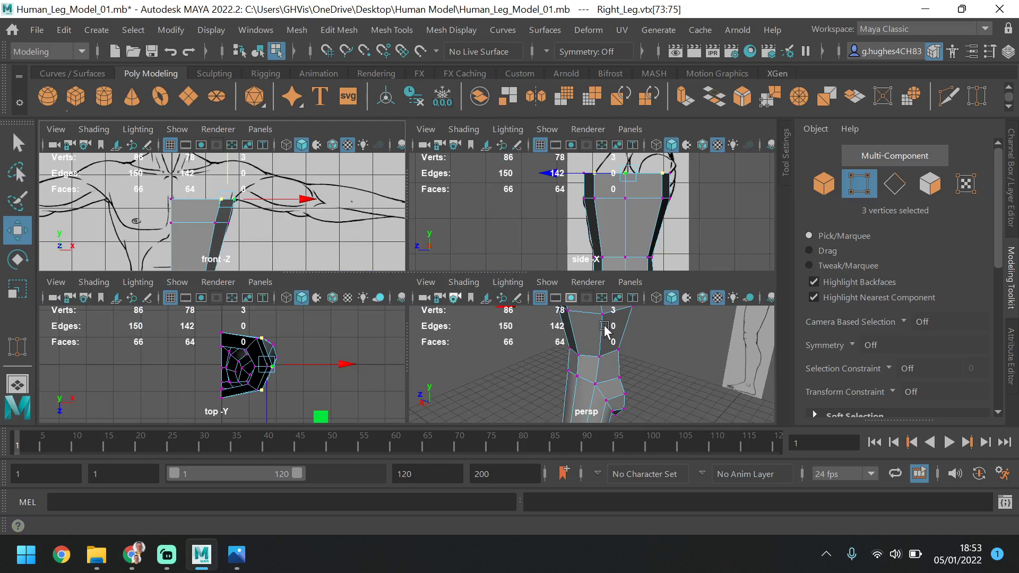
key(space)
alt+middle_drag(444, 208, 417, 259)
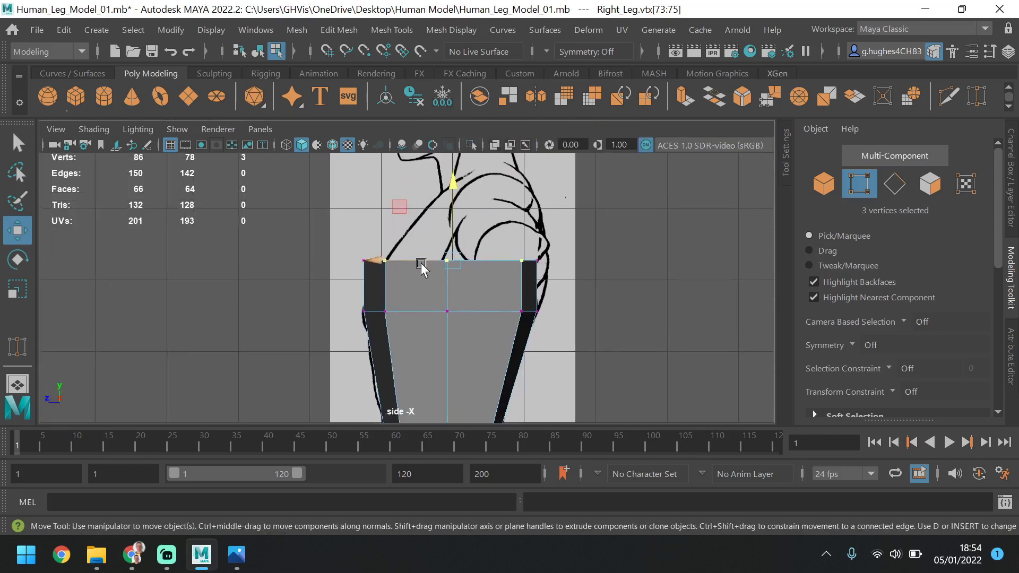
drag(564, 233, 505, 259)
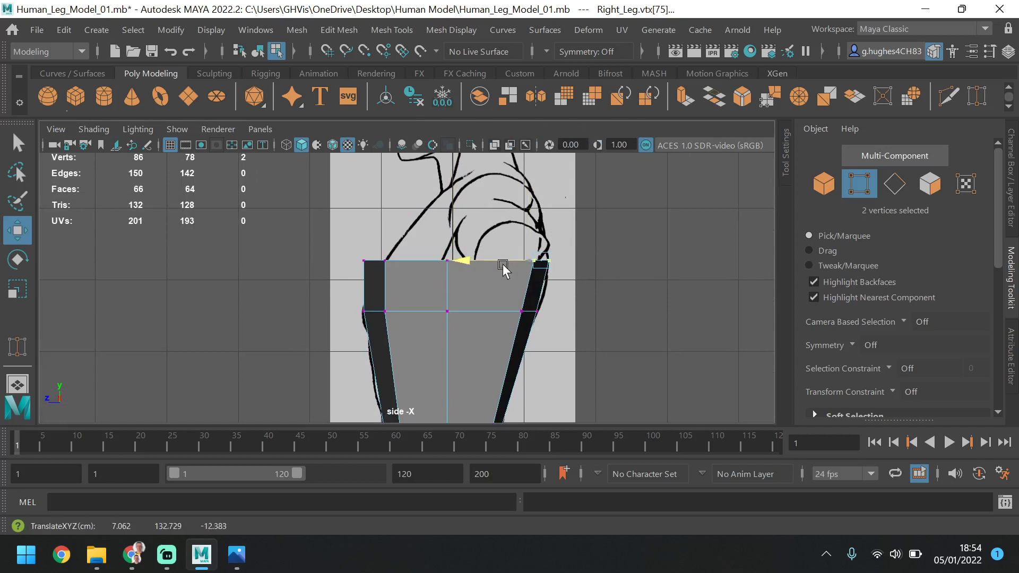
drag(552, 290, 498, 309)
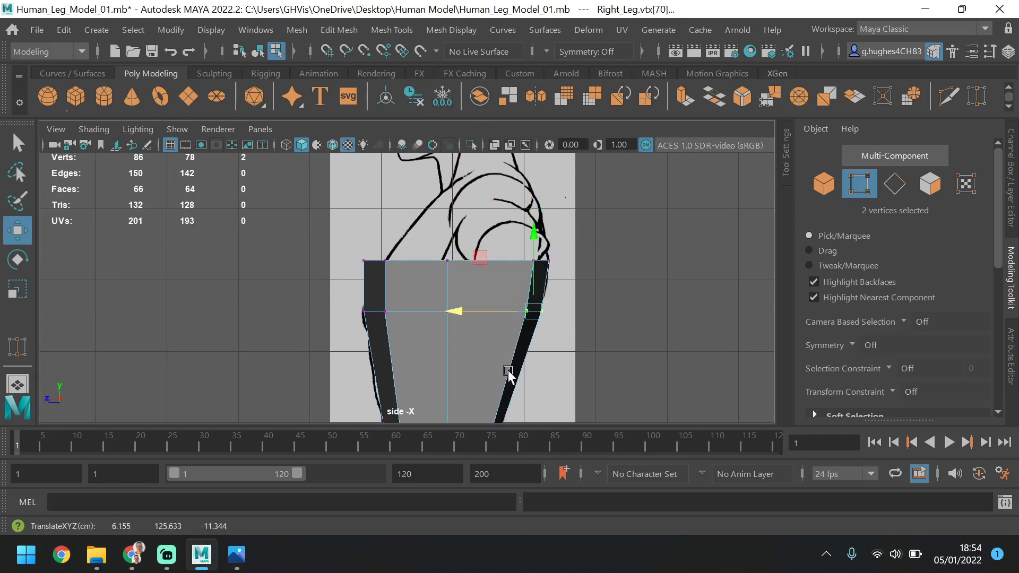
Move the two front top-rim vertices back to about Z 7.5 to follow the chest outline in the side reference
scroll(510, 366, down, 3)
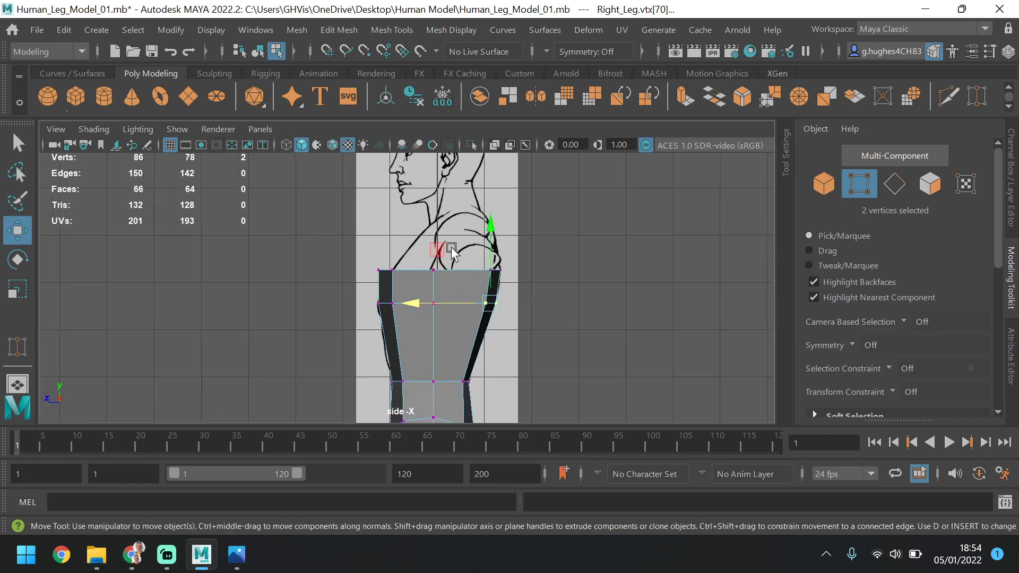
scroll(448, 254, up, 4)
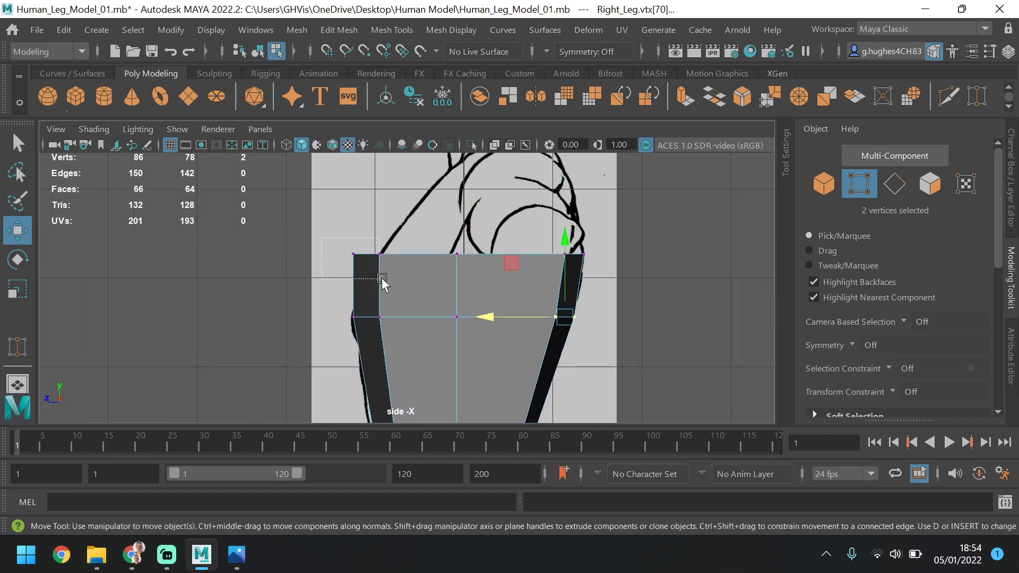
drag(382, 281, 387, 273)
drag(311, 255, 338, 254)
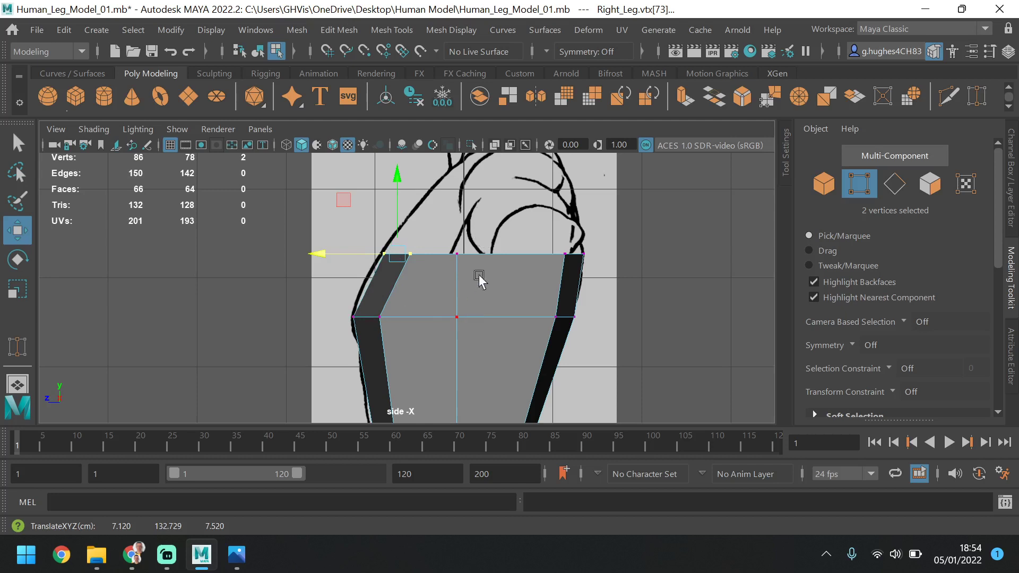
Move the middle side vertices of the upper two chest rows back to about Z -1.0, then shift the top one slightly farther back
drag(484, 245, 430, 335)
drag(425, 285, 442, 286)
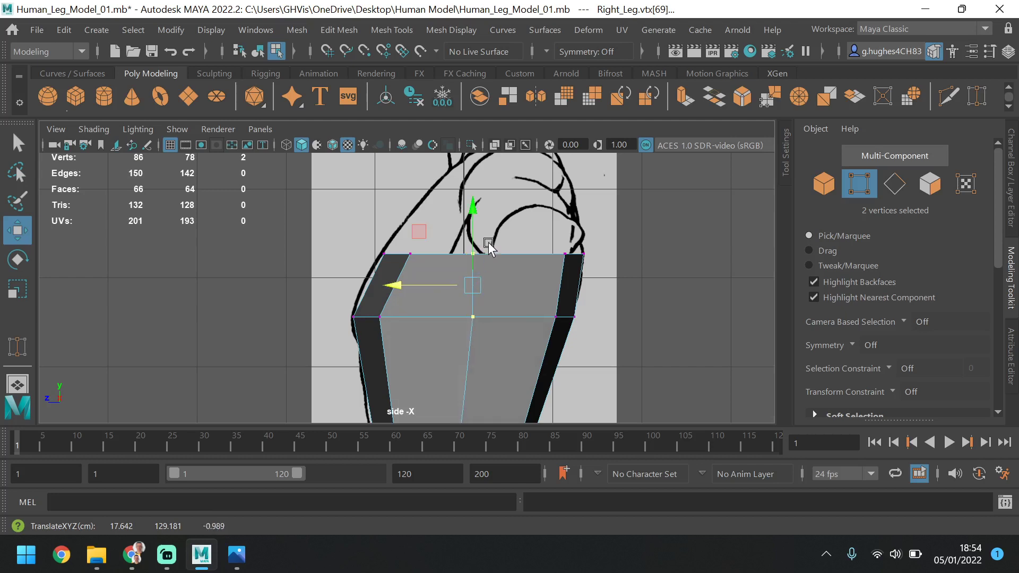
drag(488, 243, 449, 259)
scroll(448, 260, down, 5)
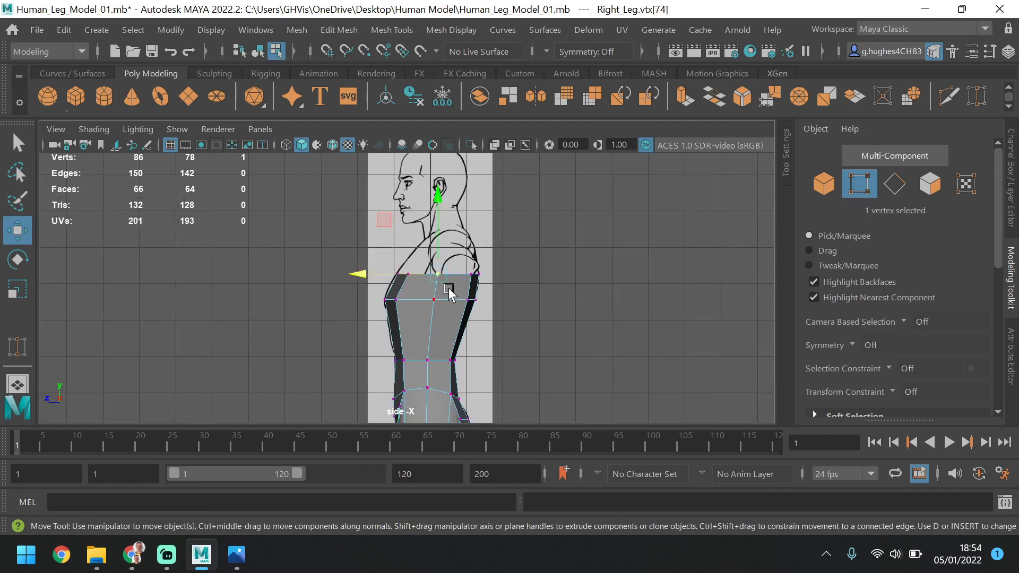
scroll(459, 292, up, 8)
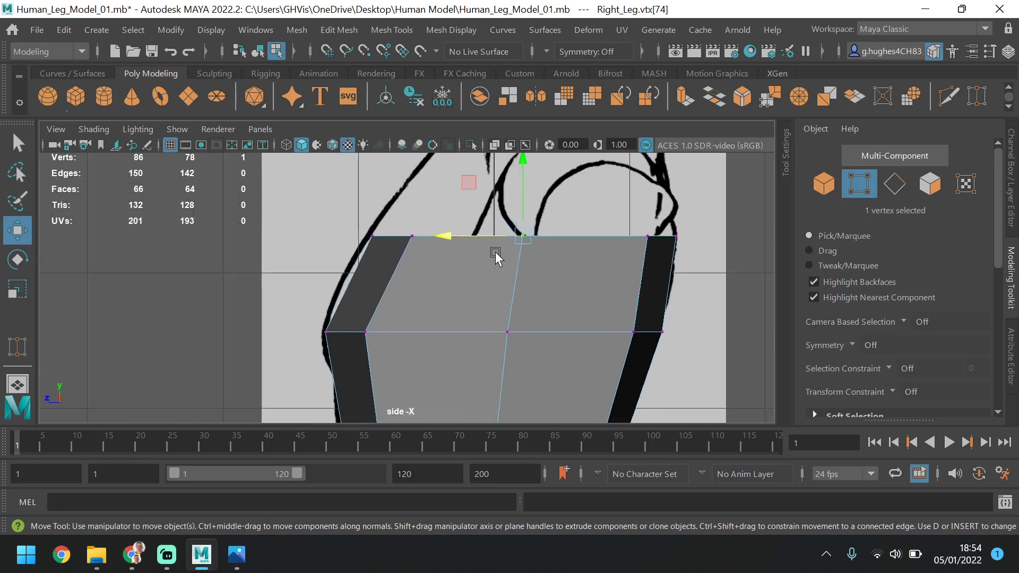
Examine the torso shape against the front reference and in the perspective view
key(space)
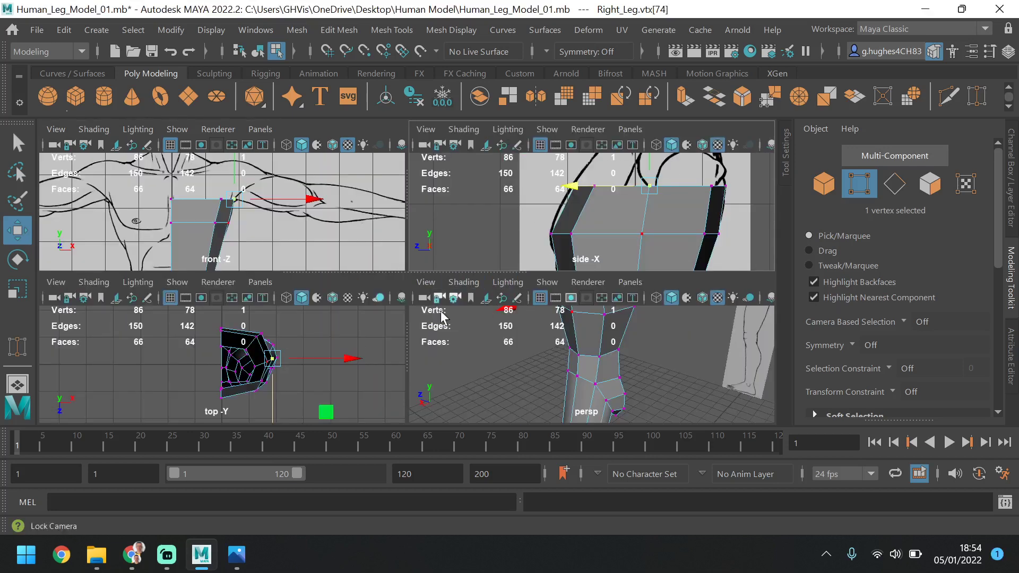
key(space)
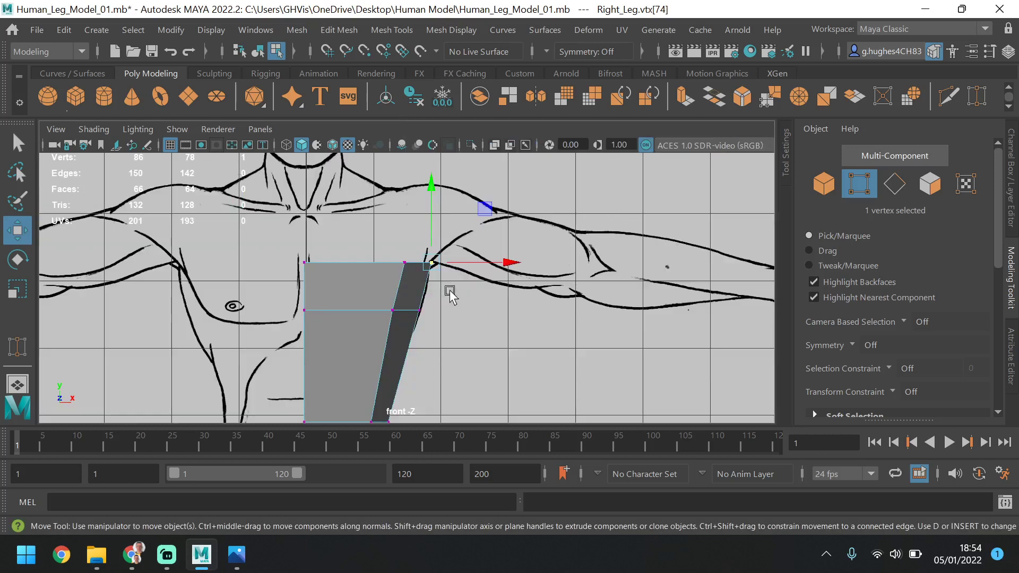
scroll(428, 311, down, 2)
alt+middle_drag(443, 329, 407, 232)
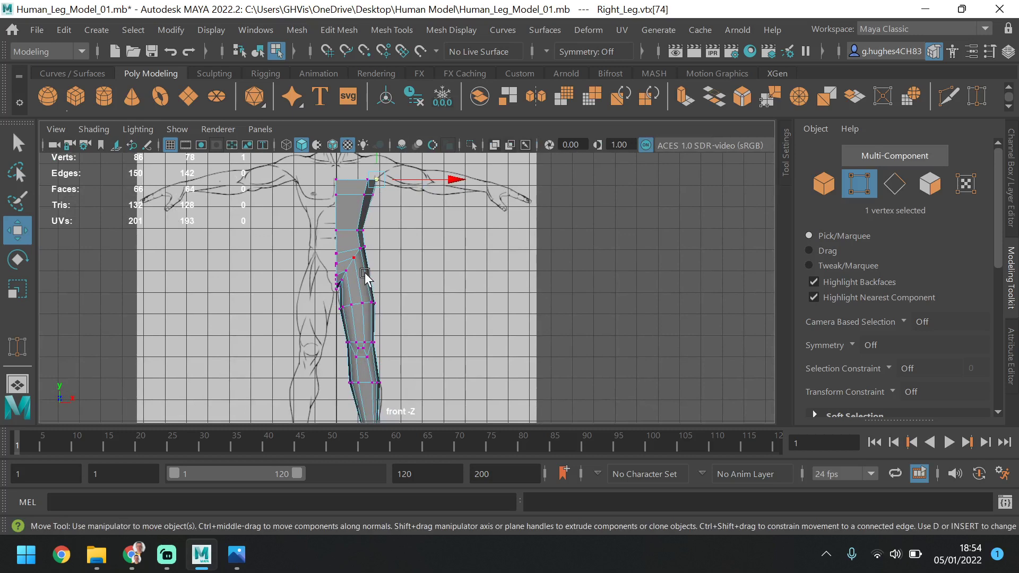
alt+middle_drag(419, 253, 423, 300)
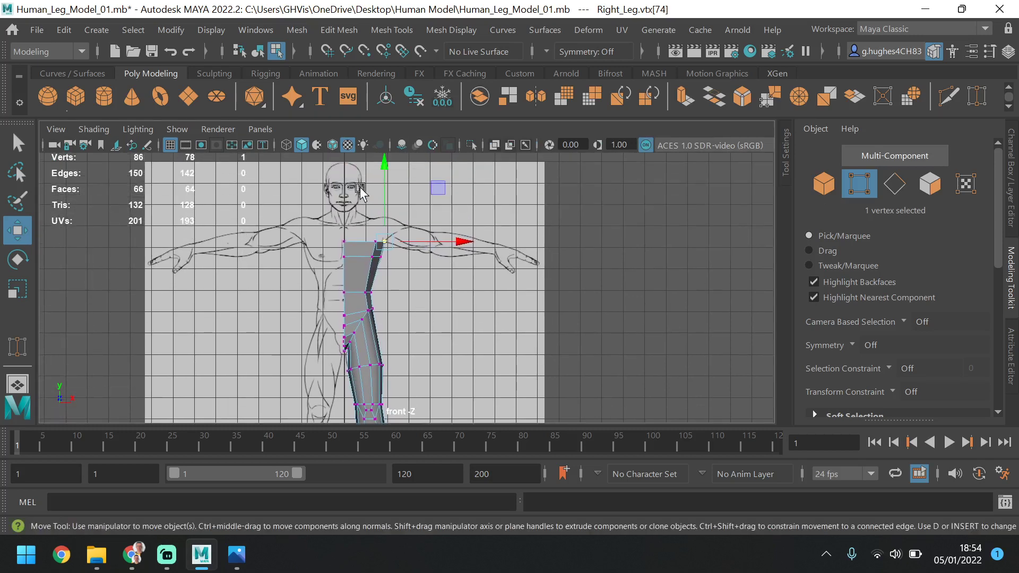
scroll(361, 192, up, 6)
alt+middle_drag(408, 206, 429, 322)
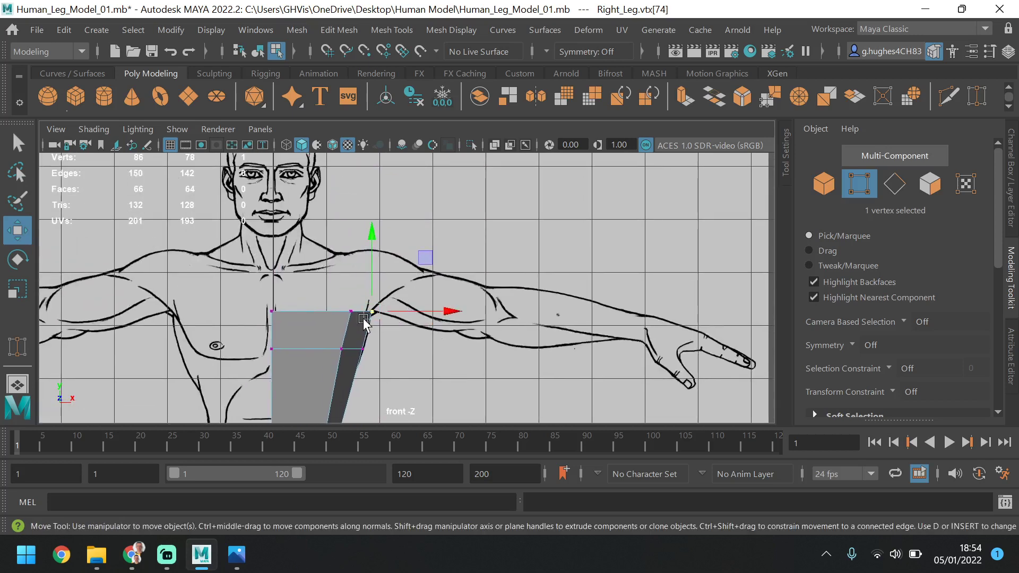
key(space)
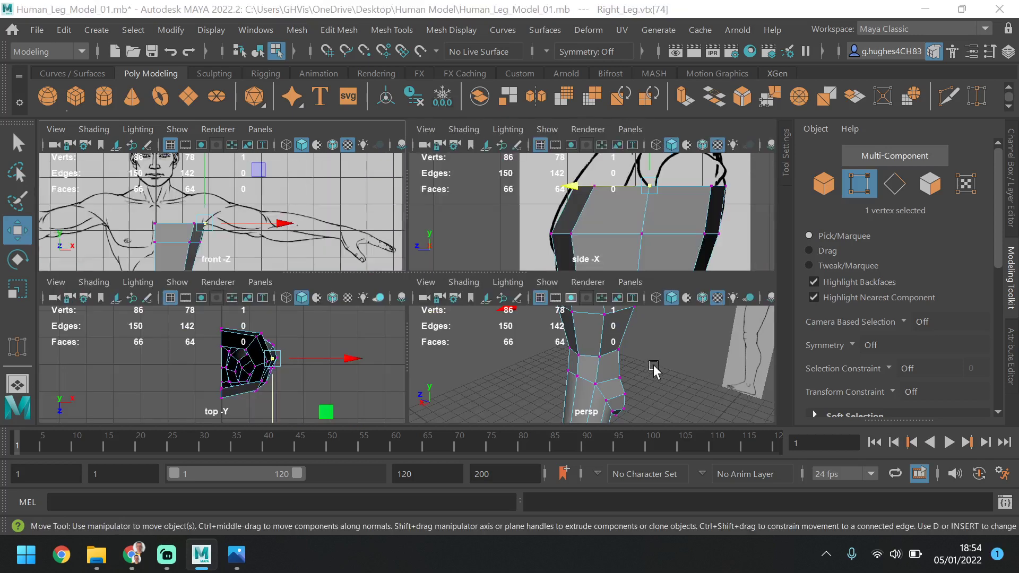
key(space)
alt+drag(535, 332, 561, 324)
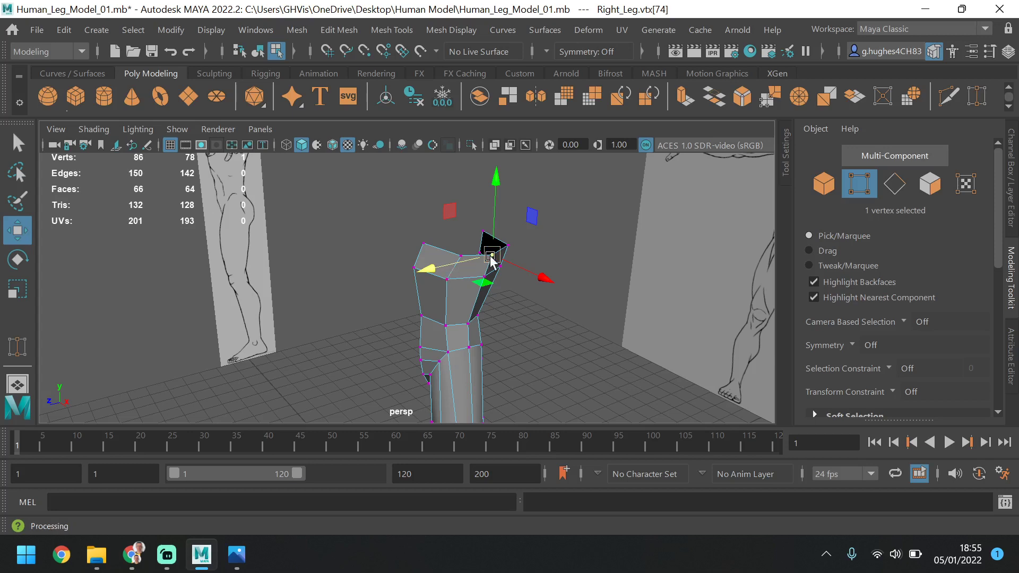
In the side view, lower the two middle side vertices of the upper chest rows to match the armpit in the reference
mouse_move(484, 279)
alt+mouse_down()
mouse_move(485, 320)
mouse_move(573, 293)
mouse_move(461, 289)
mouse_move(467, 278)
mouse_move(461, 296)
mouse_move(456, 239)
alt+mouse_up()
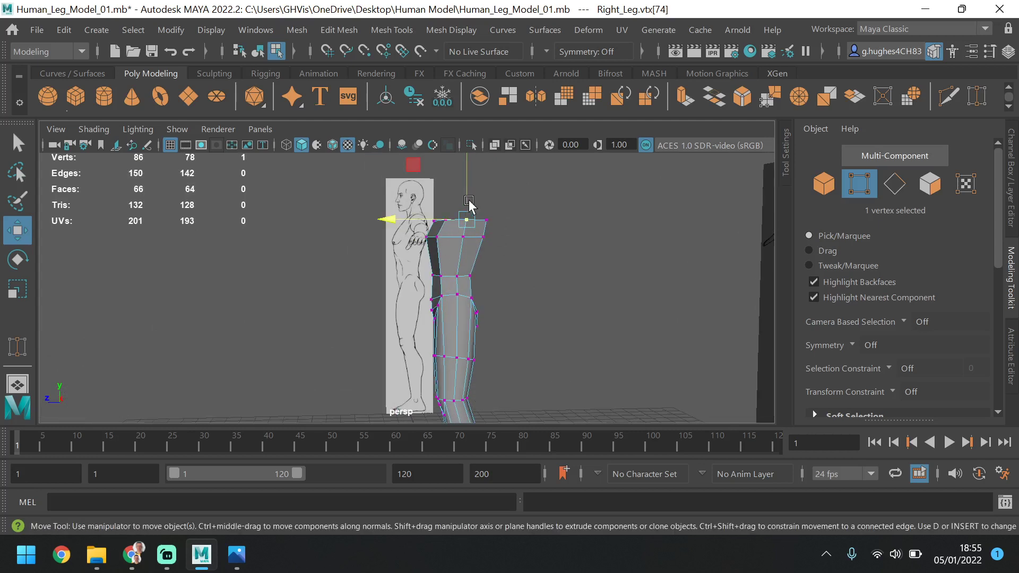
scroll(469, 204, up, 5)
scroll(445, 219, down, 4)
scroll(445, 282, up, 5)
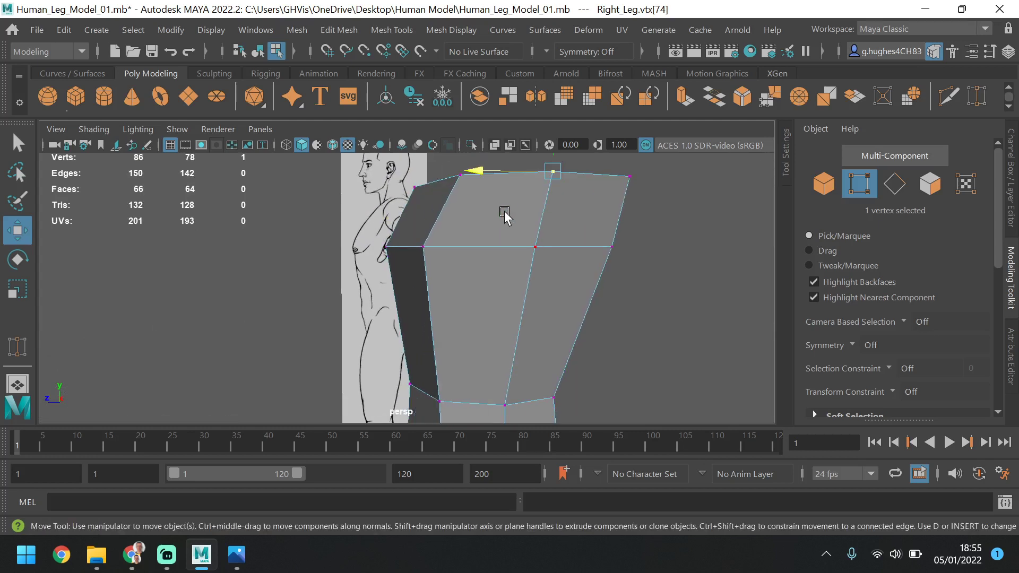
alt+middle_drag(504, 212, 467, 257)
scroll(467, 258, down, 2)
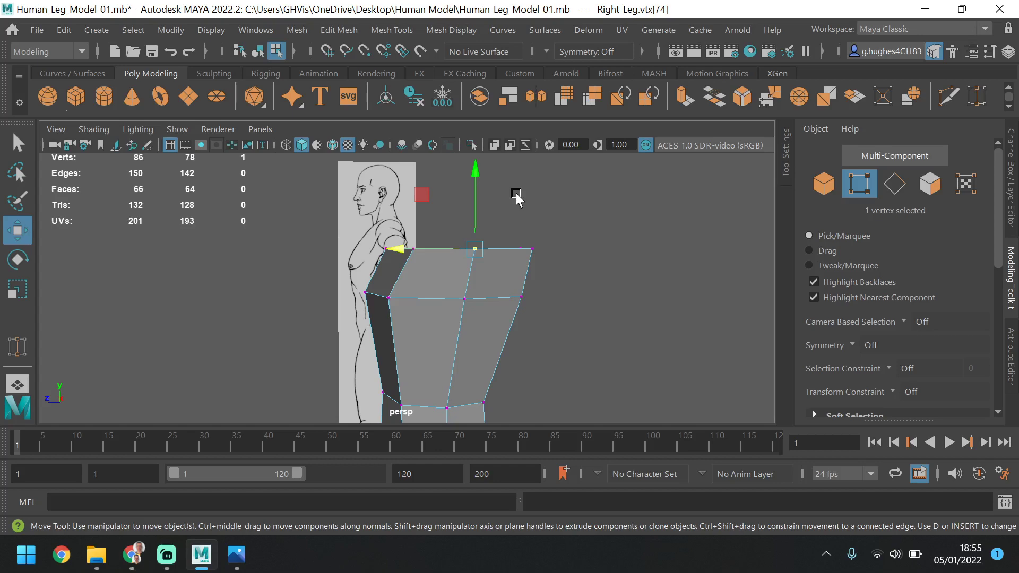
alt+drag(466, 293, 455, 312)
key(space)
key(space)
key(space)
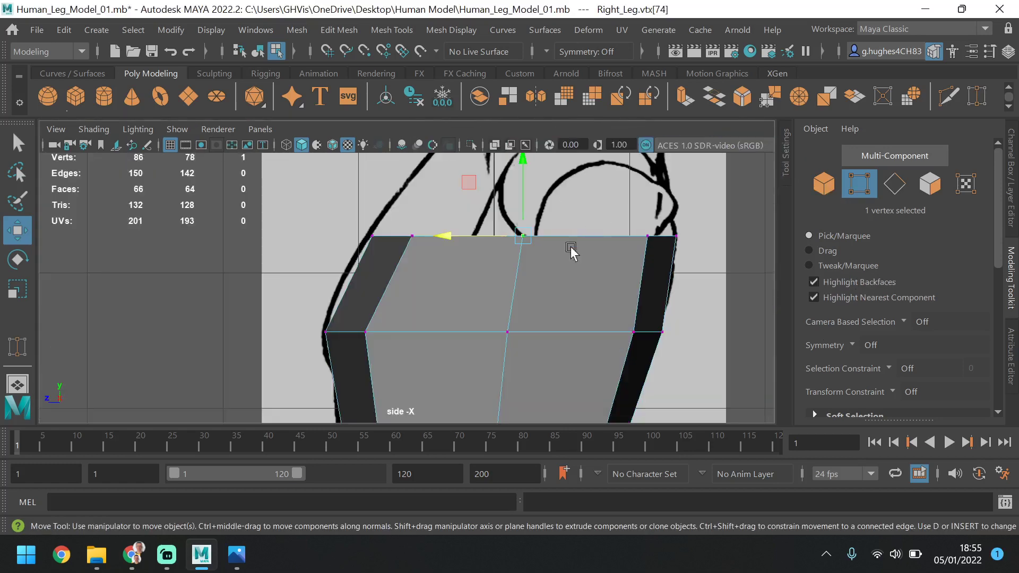
shift+click(508, 331)
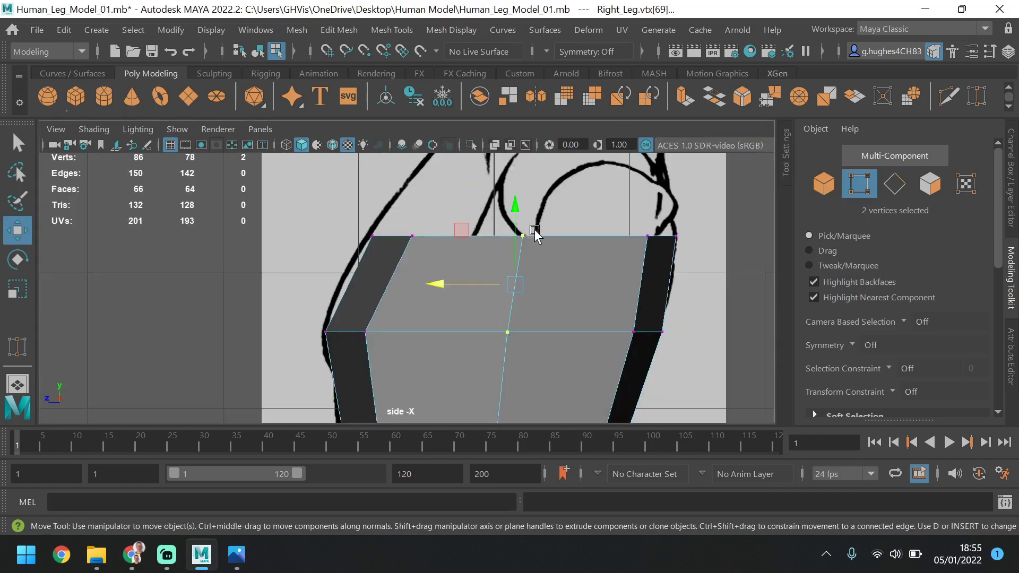
drag(518, 215, 504, 250)
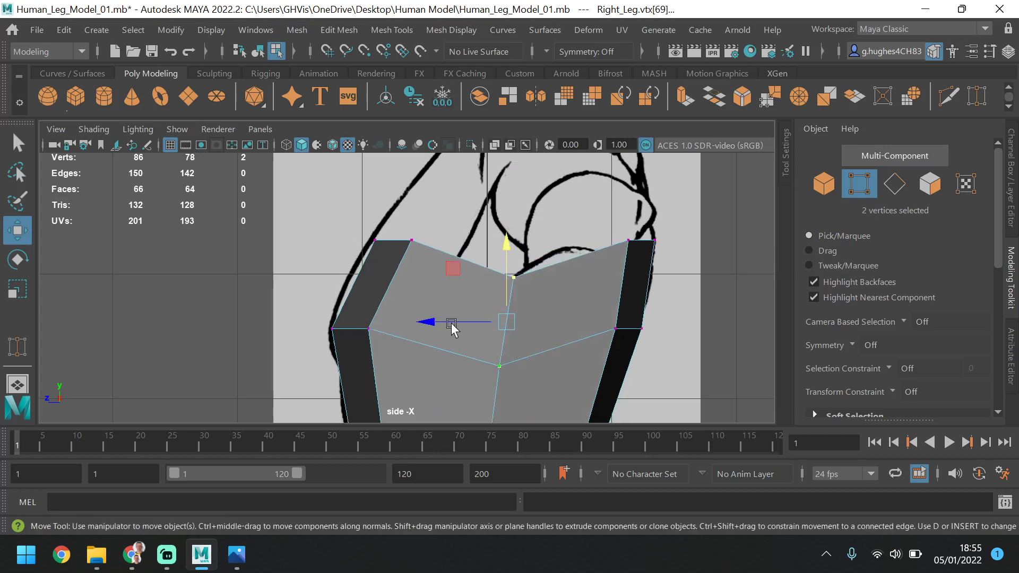
key(space)
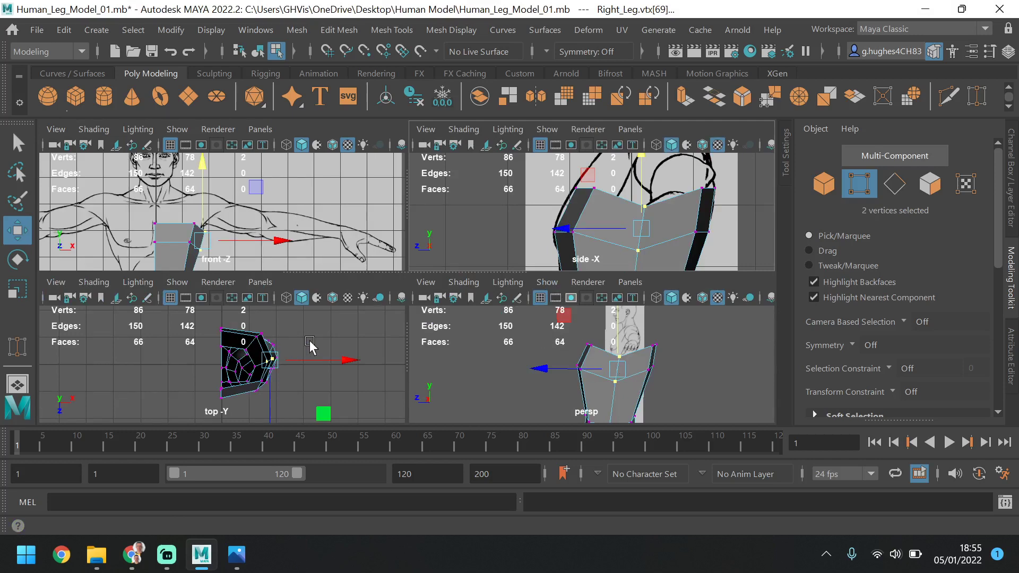
key(space)
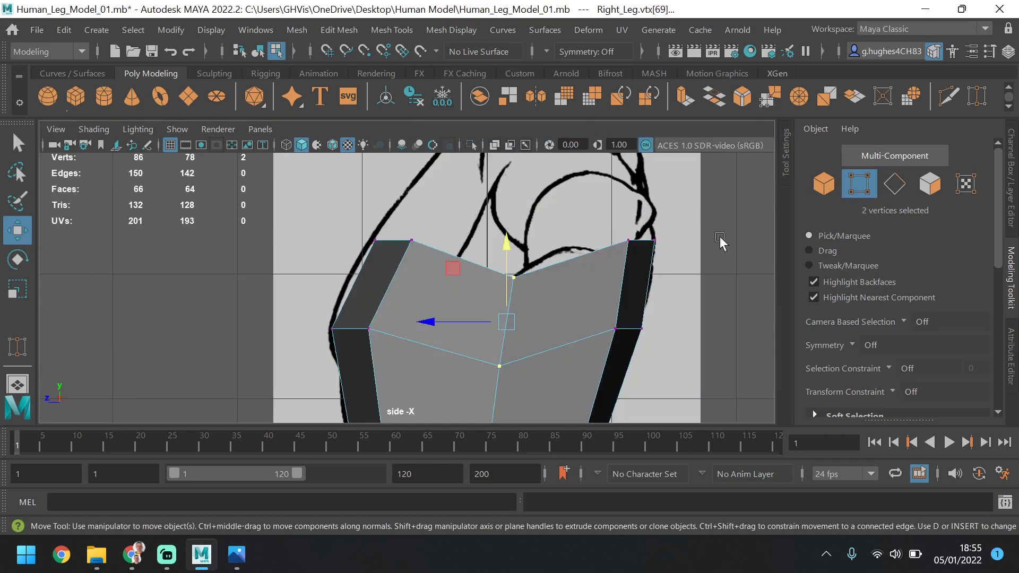
Switch to edge selection and select the front and rear edges of the torso's top rim
click(895, 184)
click(396, 241)
key(space)
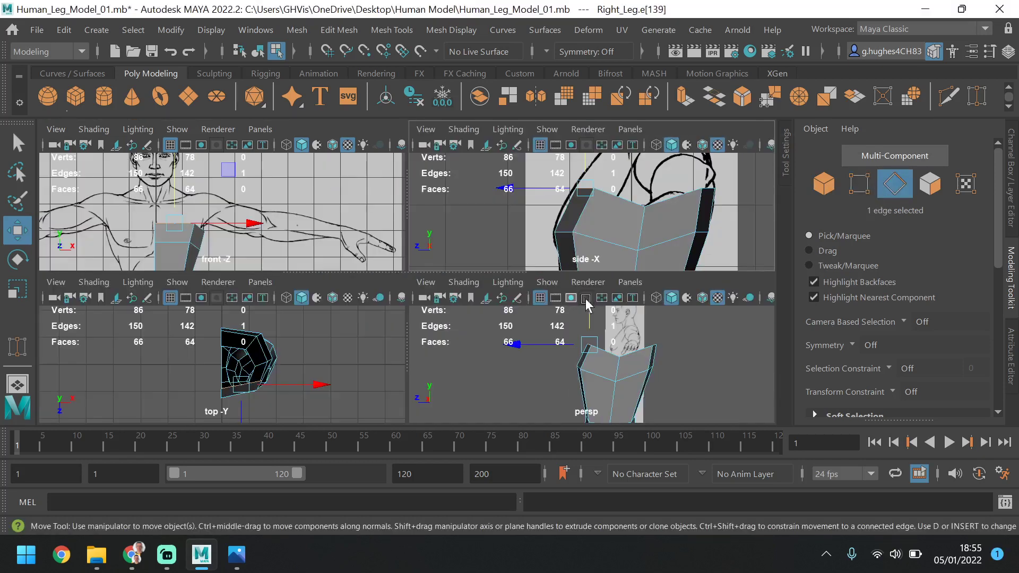
key(space)
alt+drag(432, 298, 489, 333)
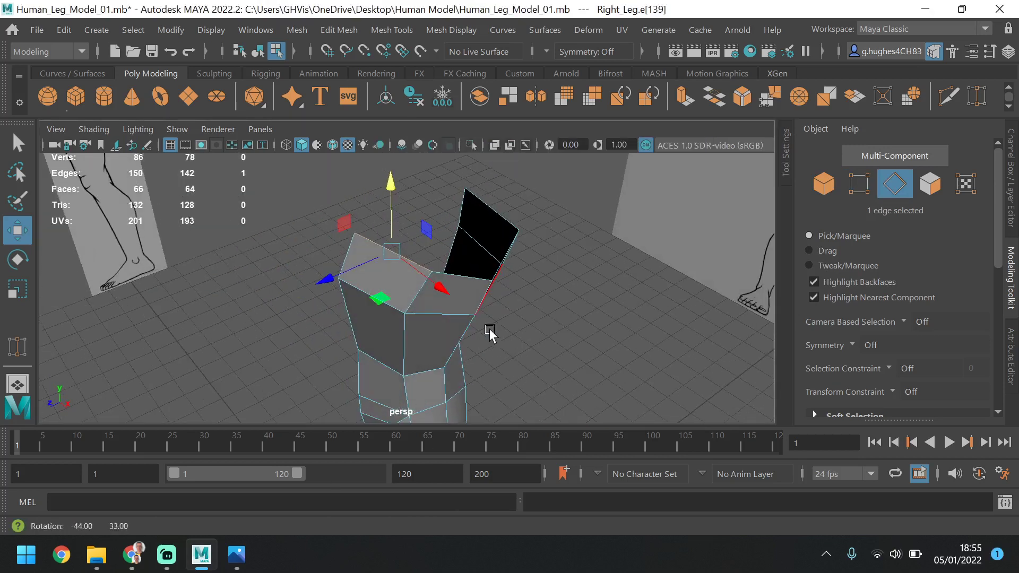
shift+click(486, 215)
alt+drag(584, 246, 643, 217)
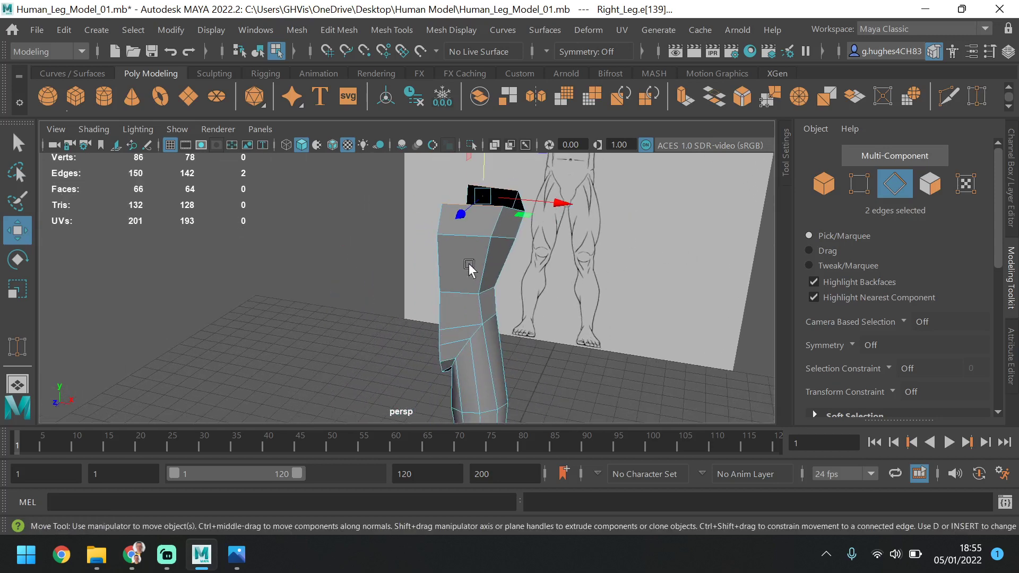
Reduce the selection to the front rim edge and extend it to the ring of horizontal edges down the torso
mouse_move(455, 285)
alt+mouse_down()
mouse_move(475, 270)
mouse_move(454, 291)
alt+mouse_up()
scroll(453, 290, up, 5)
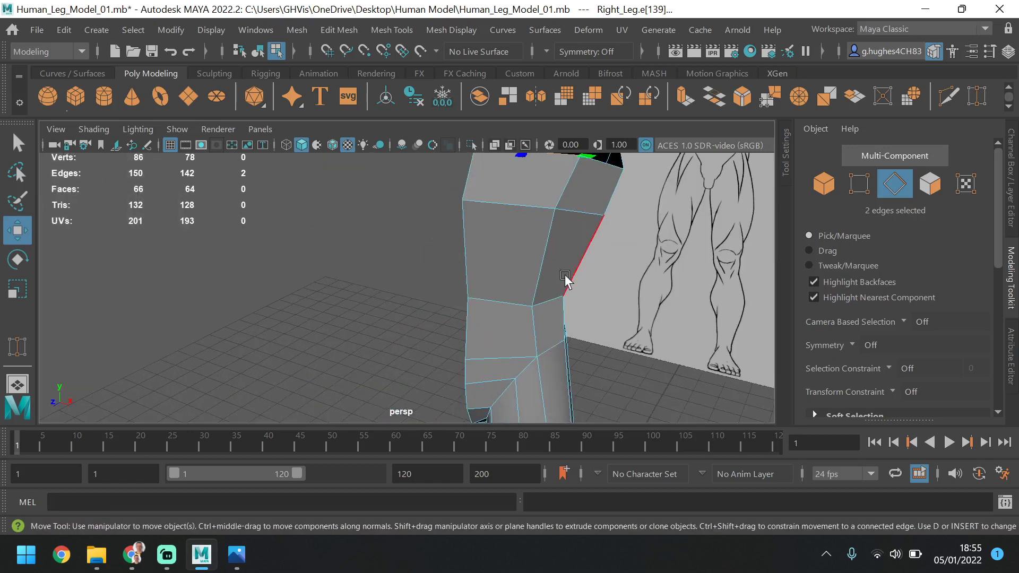
alt+drag(565, 279, 495, 275)
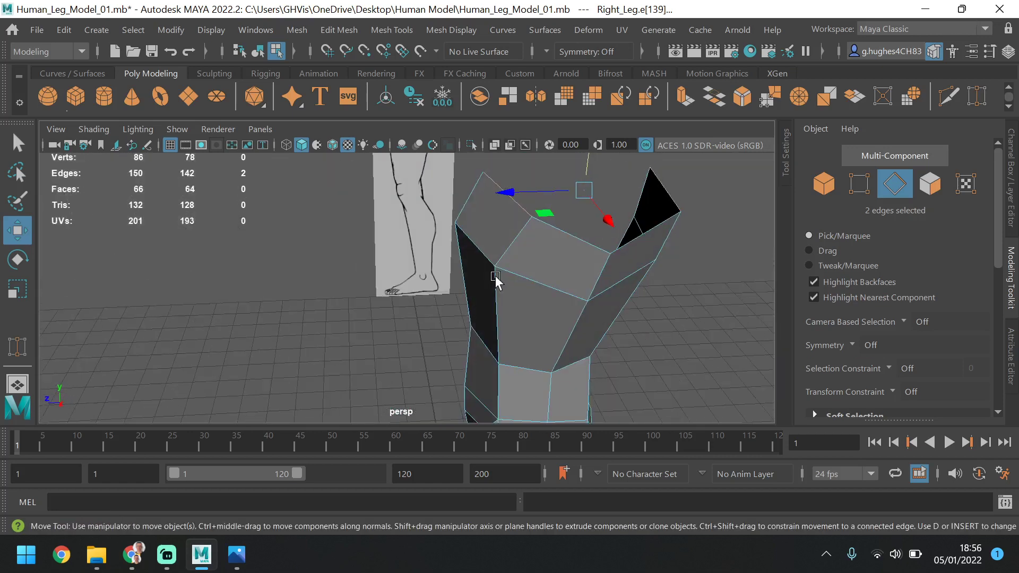
click(519, 210)
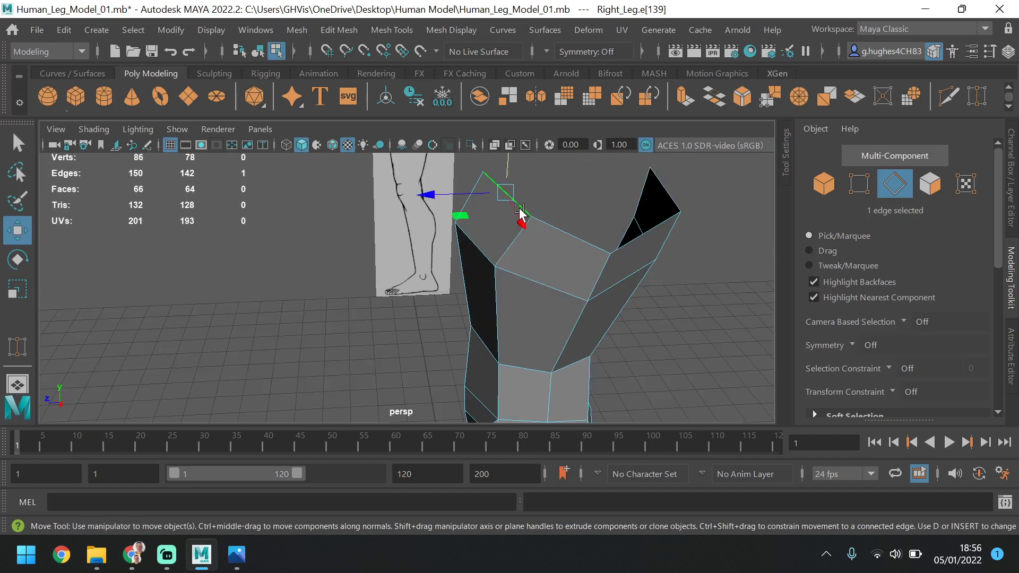
shift+click(476, 247)
shift+double_click(486, 346)
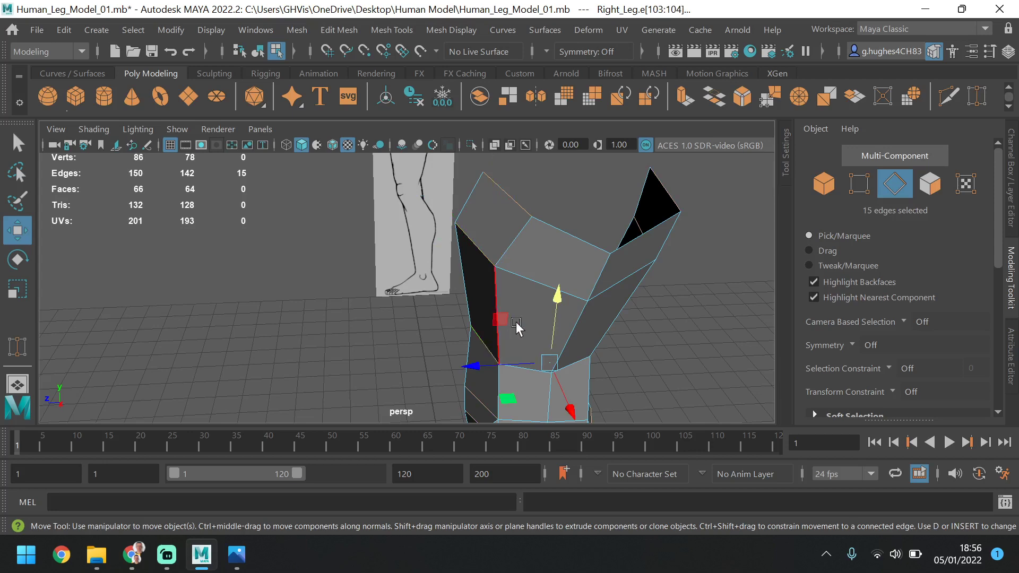
Examine the selected edge ring from the front, from above and around the crotch
alt+drag(517, 322, 588, 218)
alt+middle_drag(559, 232, 565, 264)
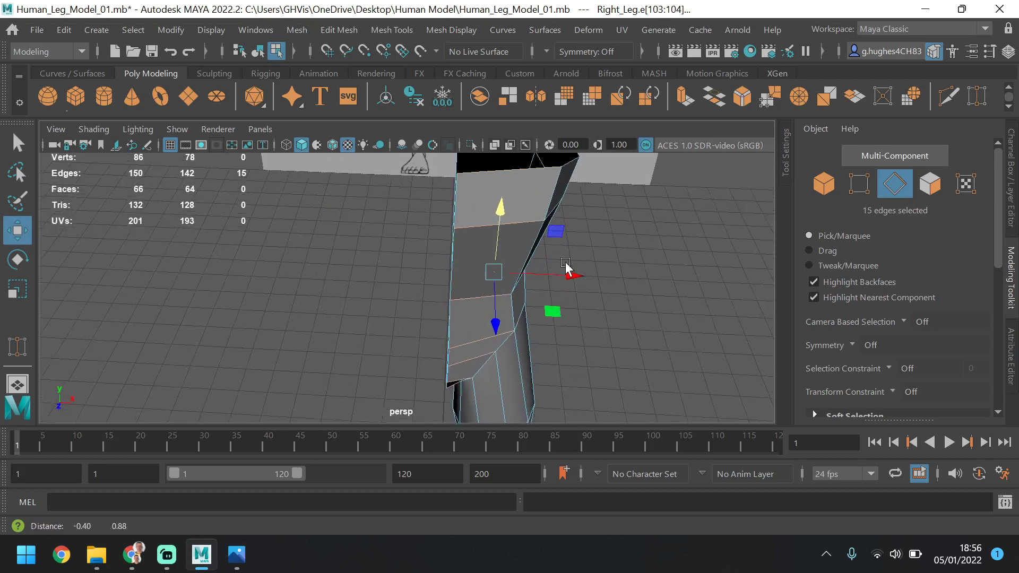
alt+drag(566, 265, 541, 213)
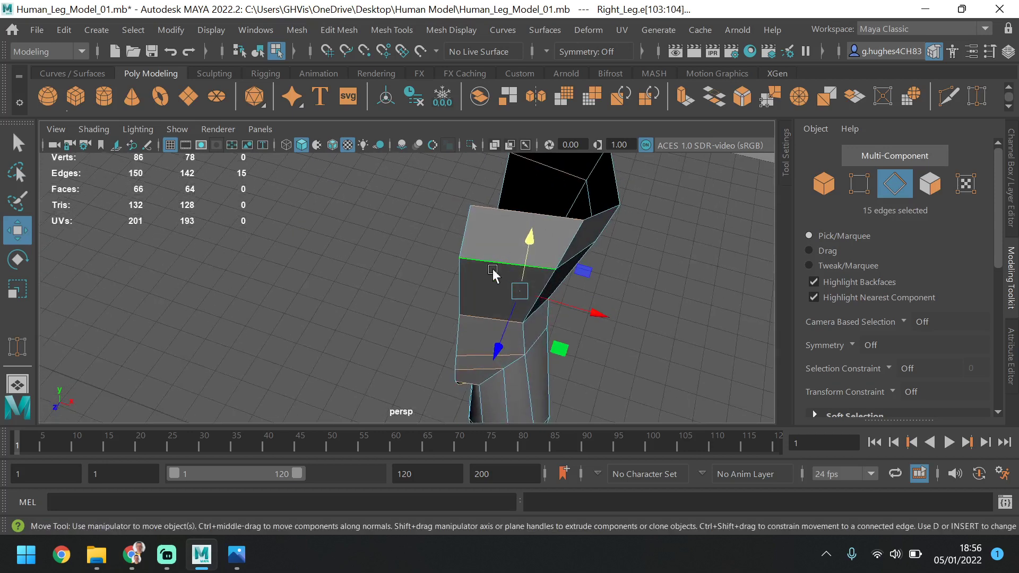
alt+drag(489, 357, 555, 430)
alt+middle_drag(451, 304, 476, 308)
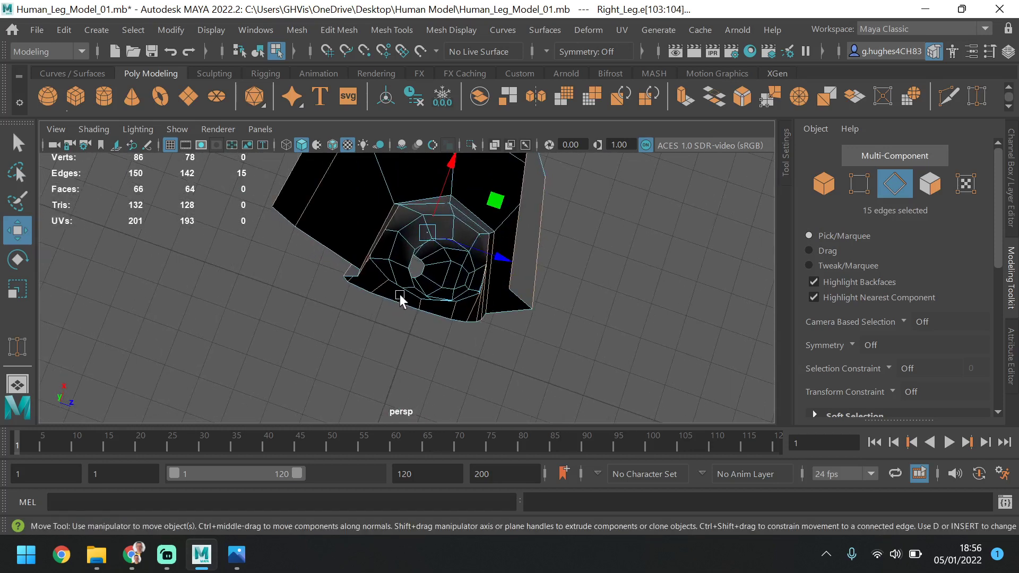
alt+drag(361, 254, 354, 281)
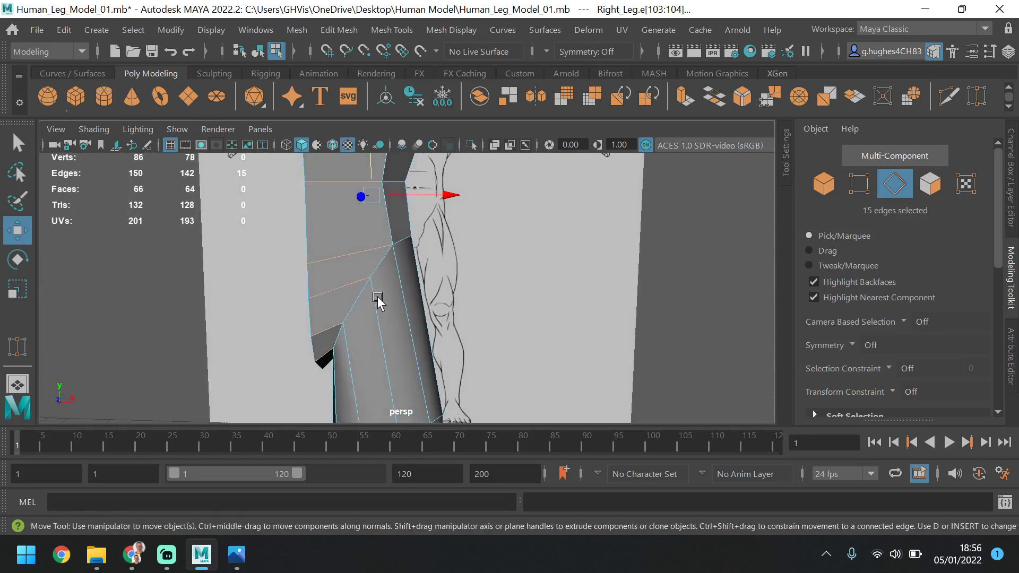
scroll(378, 297, down, 4)
alt+middle_drag(428, 246, 428, 295)
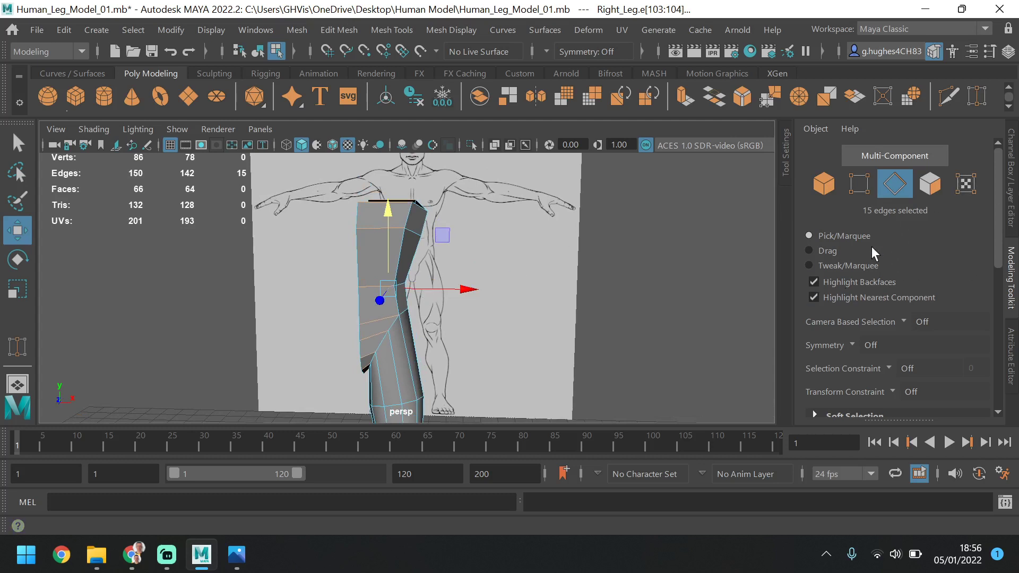
Try to connect the selected torso edges with one segment at slide 0.50, and undo the connection
scroll(871, 246, down, 3)
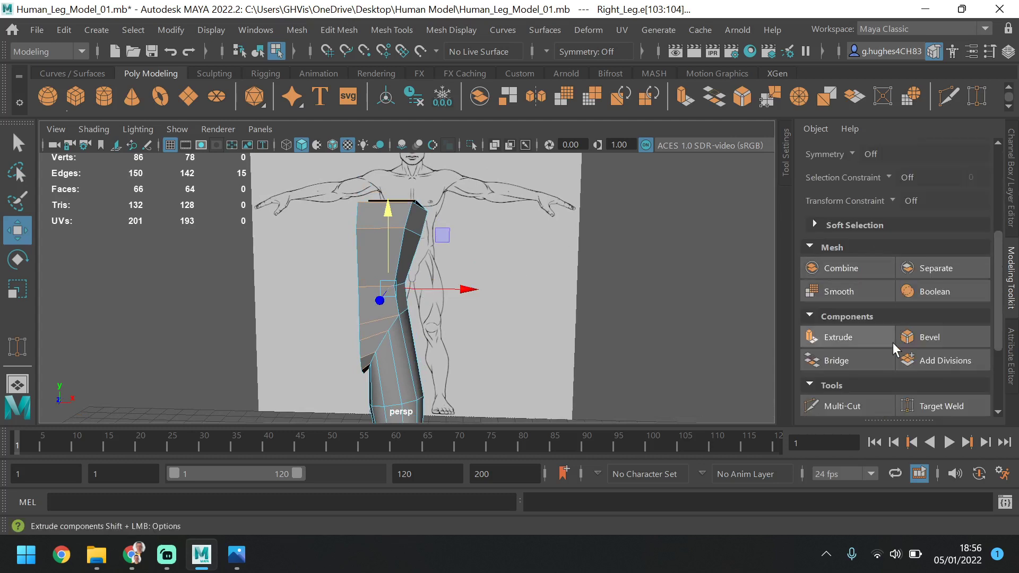
scroll(863, 392, down, 2)
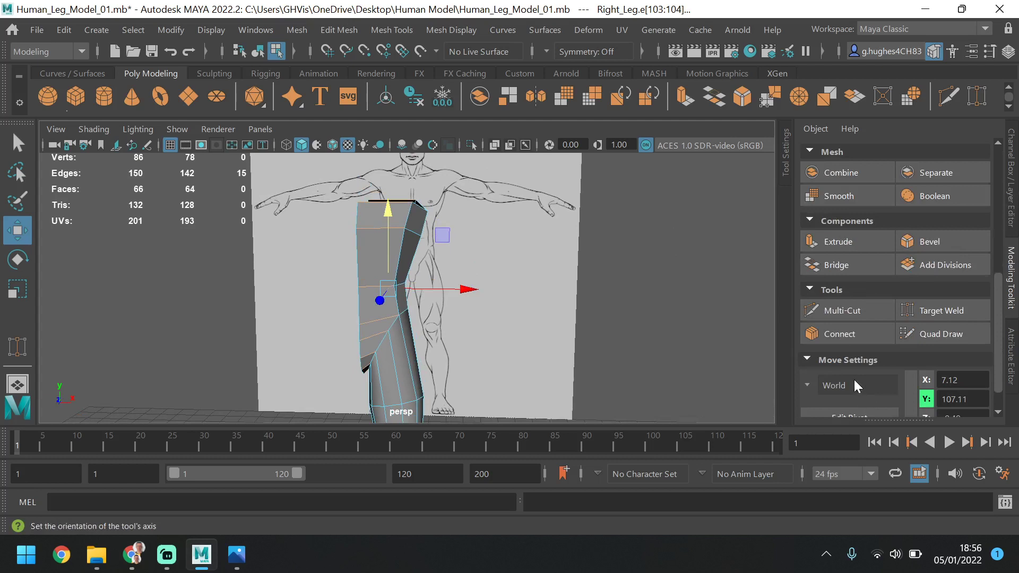
click(852, 329)
scroll(852, 329, down, 1)
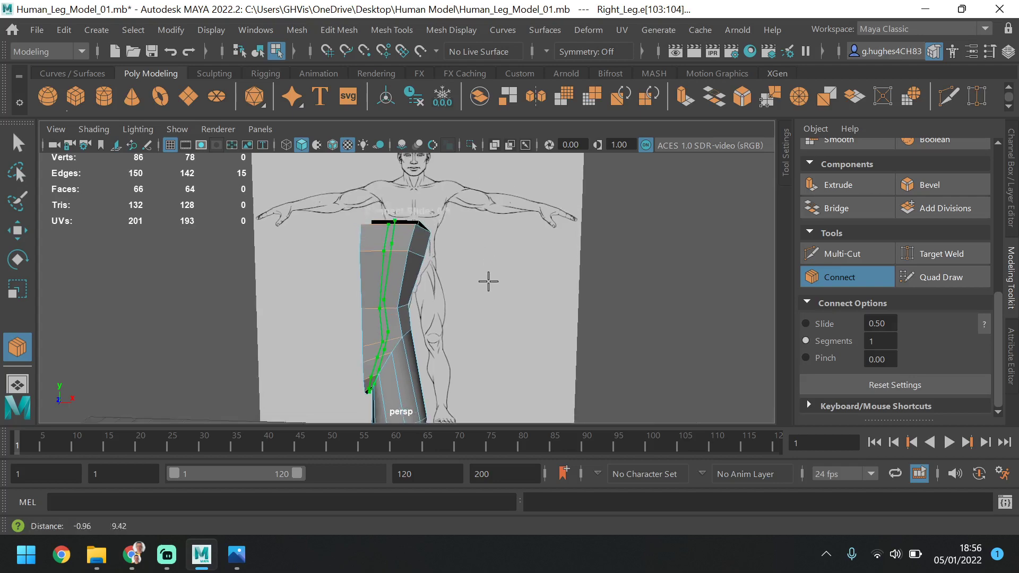
mouse_move(487, 280)
alt+mouse_down()
mouse_move(234, 300)
mouse_move(461, 271)
alt+mouse_up()
key(w)
click(461, 272)
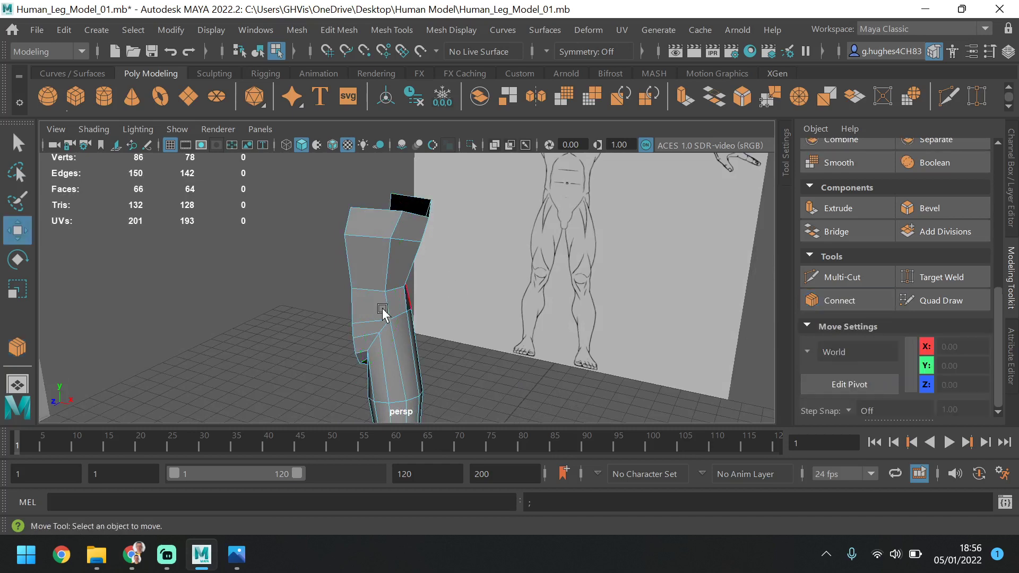
scroll(394, 332, up, 5)
alt+drag(483, 310, 298, 333)
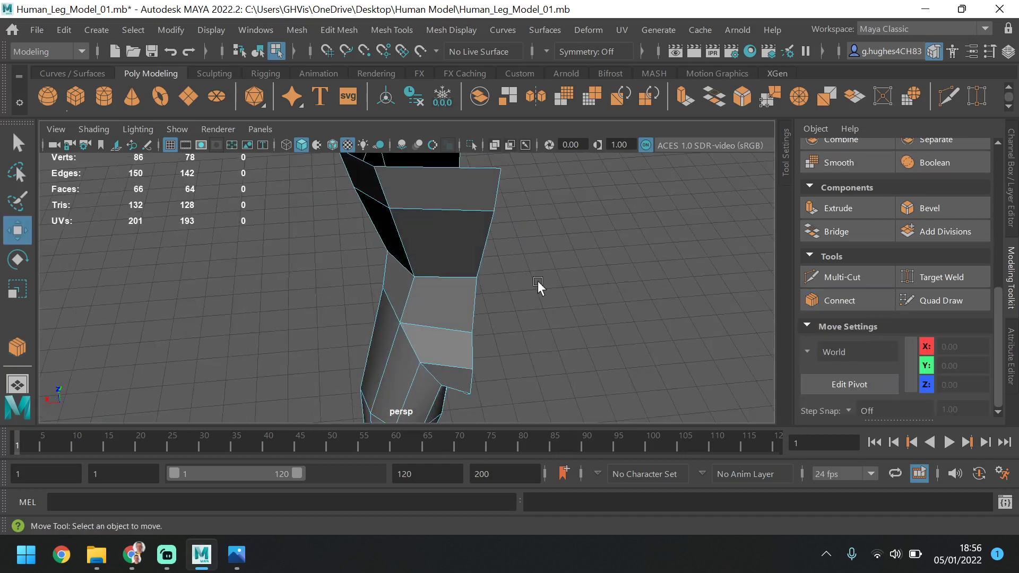
key(ctrl+z)
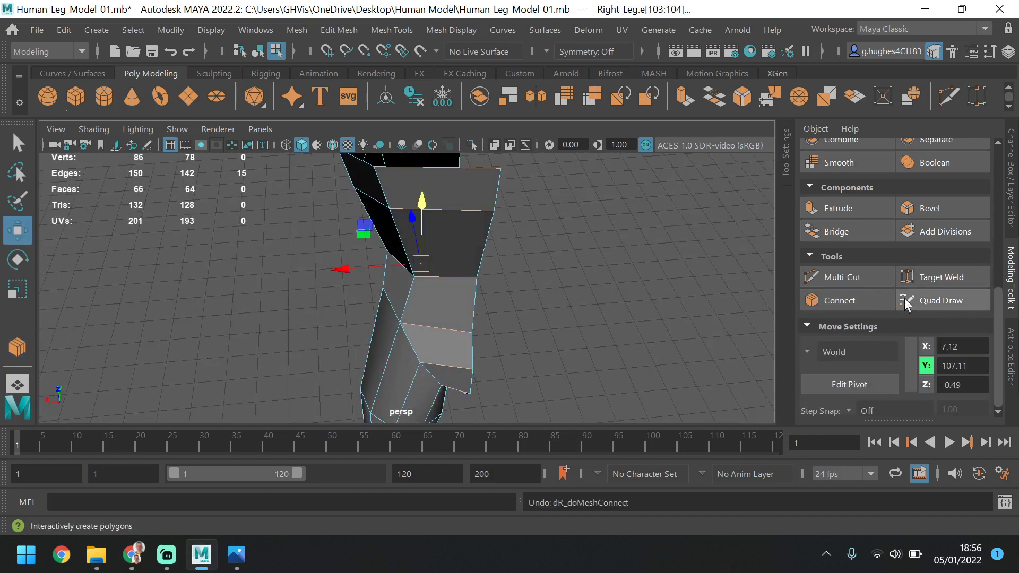
Connect the selected edge ring with one segment to add a vertical edge loop through the torso, and return to selecting
click(877, 305)
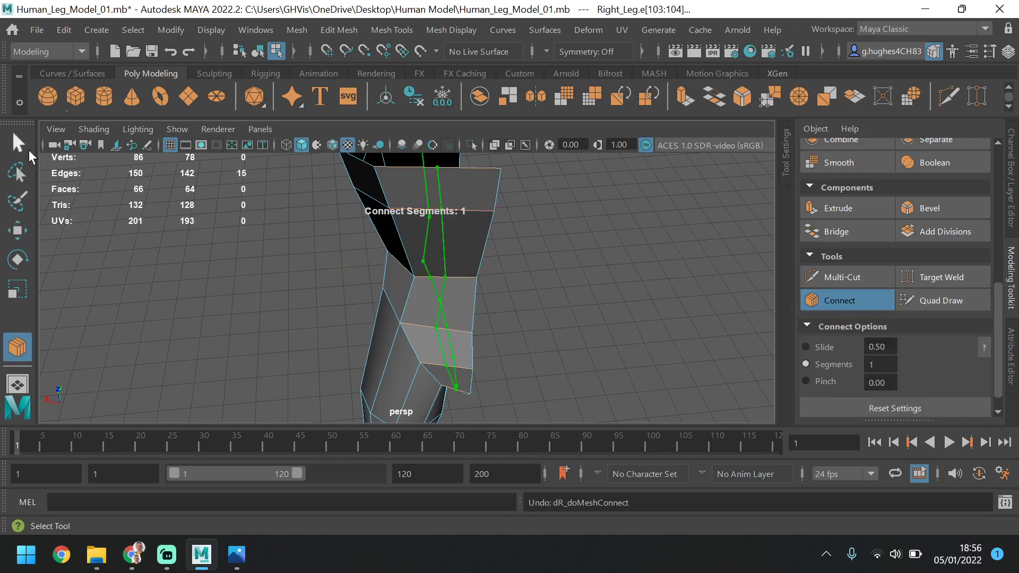
click(18, 144)
alt+drag(541, 326, 400, 321)
scroll(419, 295, up, 3)
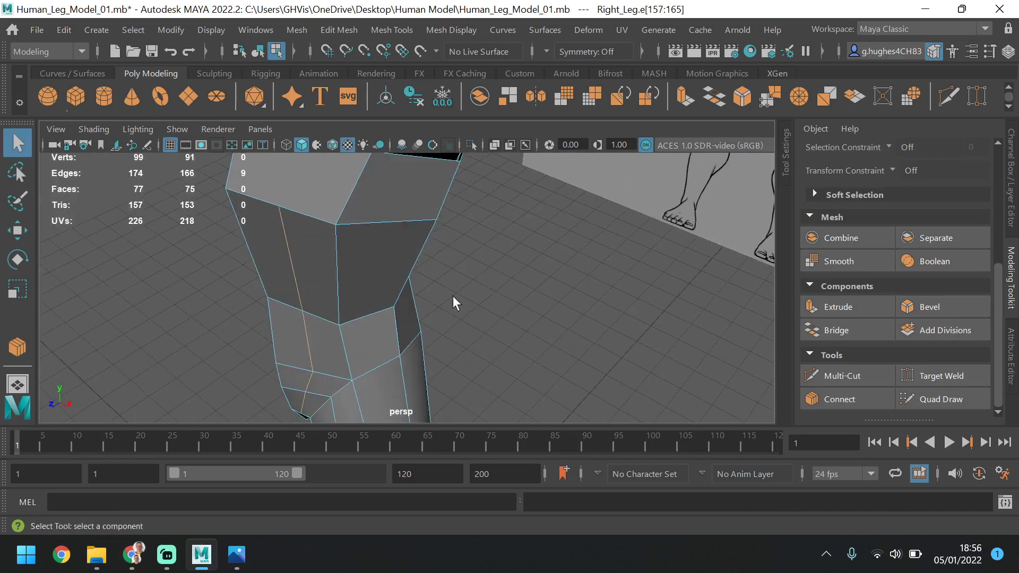
Examine where the new vertical edge loop runs along the front, back and inside of the torso
alt+drag(455, 300, 276, 317)
alt+middle_drag(579, 197, 547, 297)
alt+drag(546, 297, 540, 255)
alt+middle_drag(541, 235, 542, 253)
scroll(542, 252, down, 3)
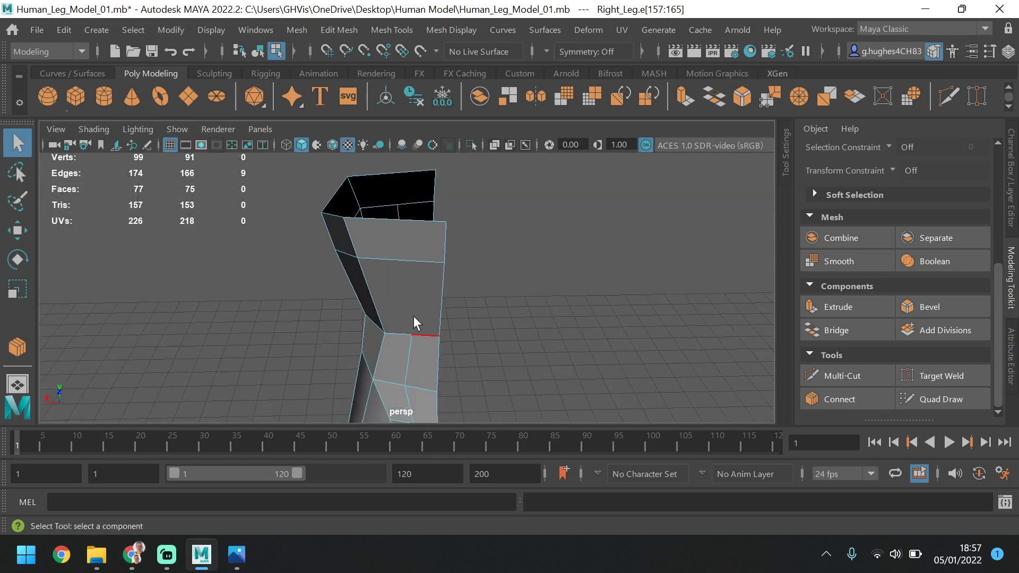
alt+drag(422, 339, 347, 348)
alt+middle_drag(446, 316, 435, 311)
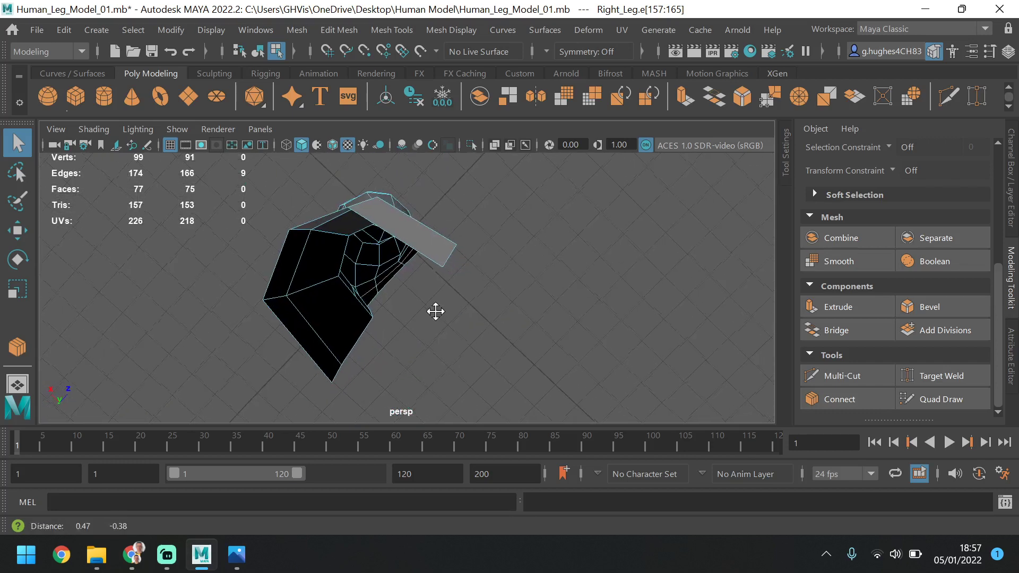
alt+drag(425, 336, 371, 206)
alt+middle_drag(412, 315, 349, 251)
alt+drag(350, 257, 282, 359)
alt+drag(441, 268, 368, 330)
alt+middle_drag(451, 313, 450, 322)
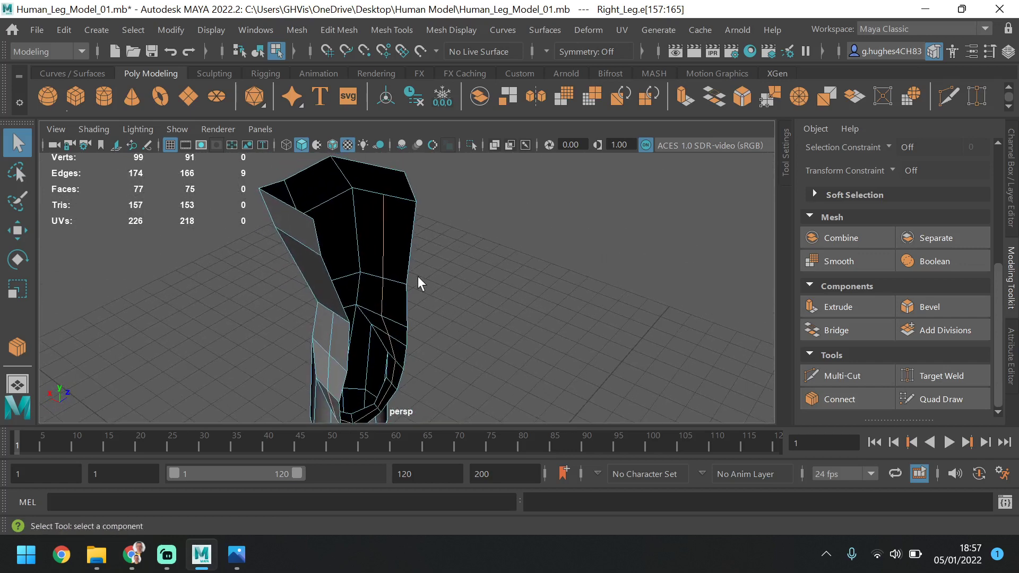
scroll(913, 326, up, 4)
scroll(913, 331, down, 4)
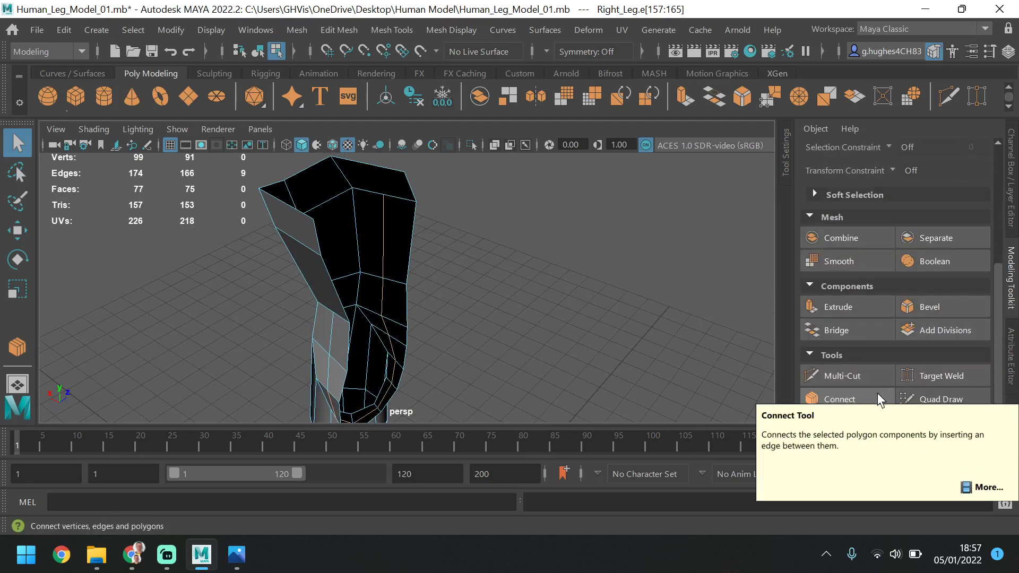
Cut the top front chest face with the Multi-Cut tool, continuing the new vertical edge loop up to the open border
click(868, 377)
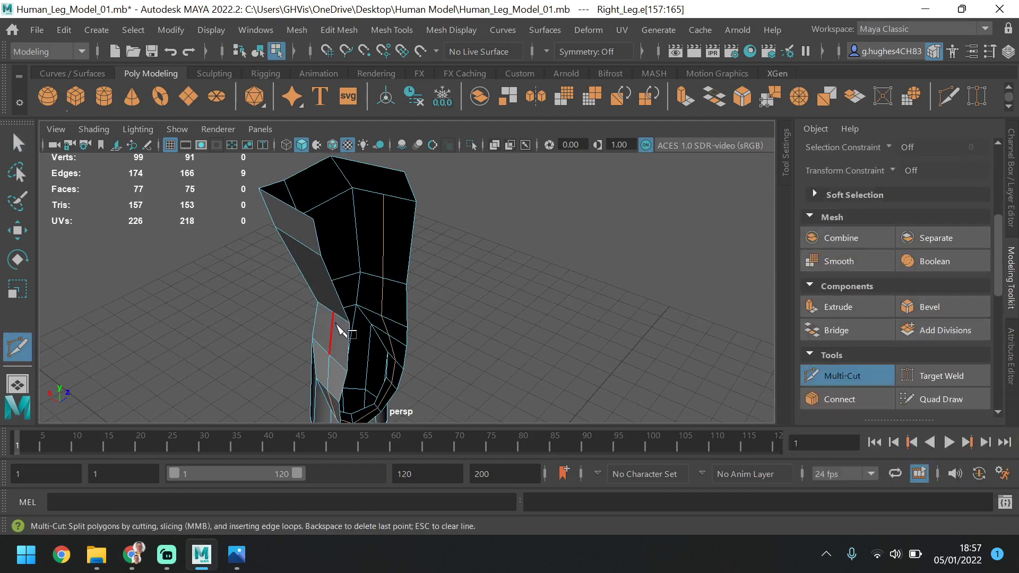
alt+drag(362, 312, 482, 258)
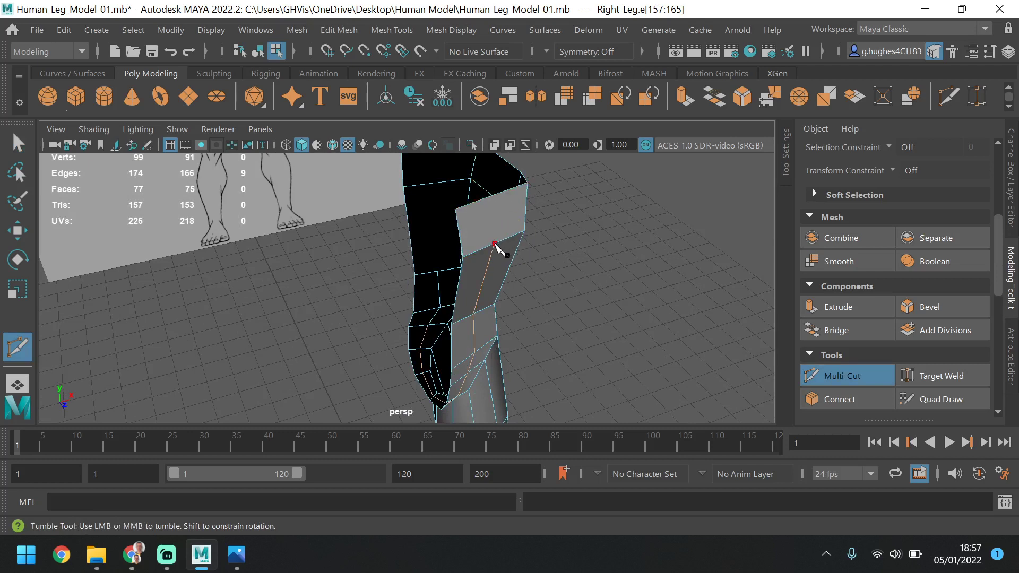
click(494, 244)
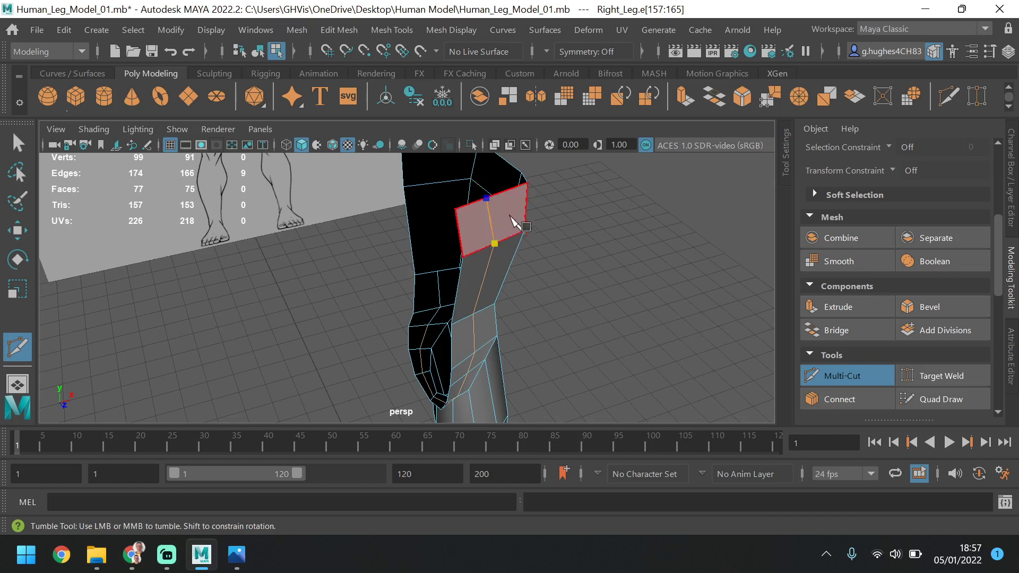
click(487, 201)
key(Return)
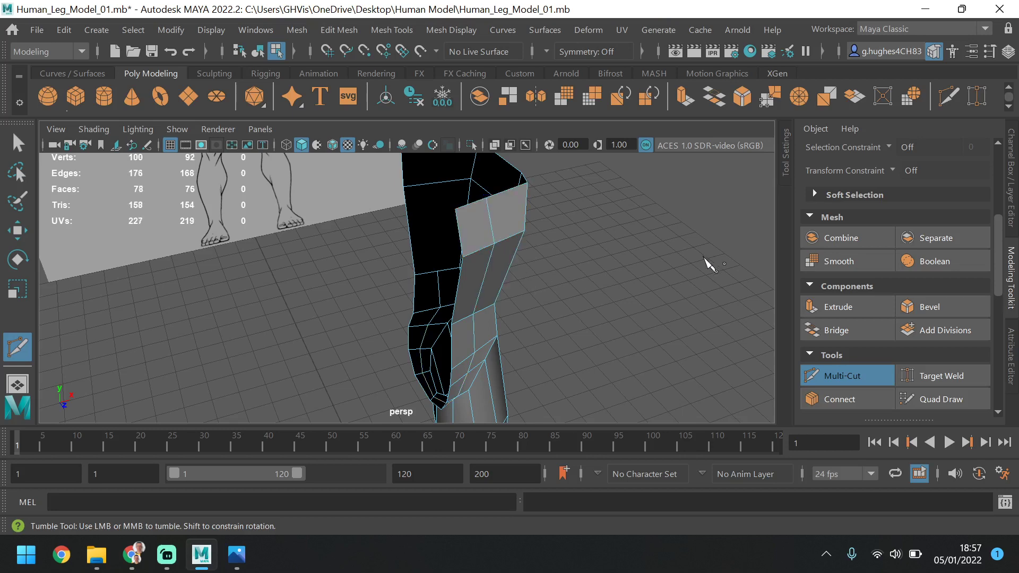
Cut through the two upper back faces with Multi-Cut to carry the vertical edge loop to the top border, and return to selecting
alt+drag(532, 282, 557, 335)
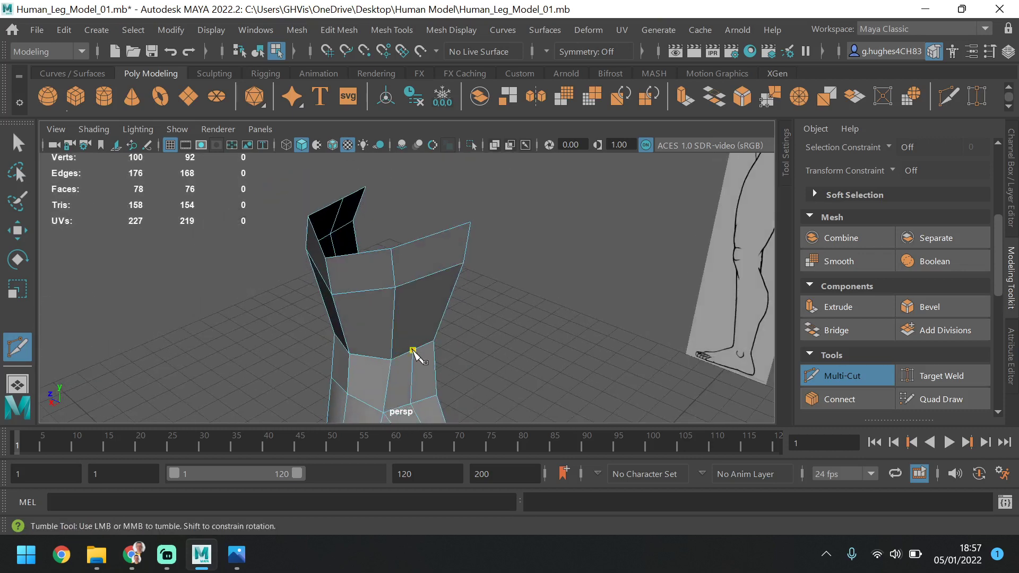
click(431, 275)
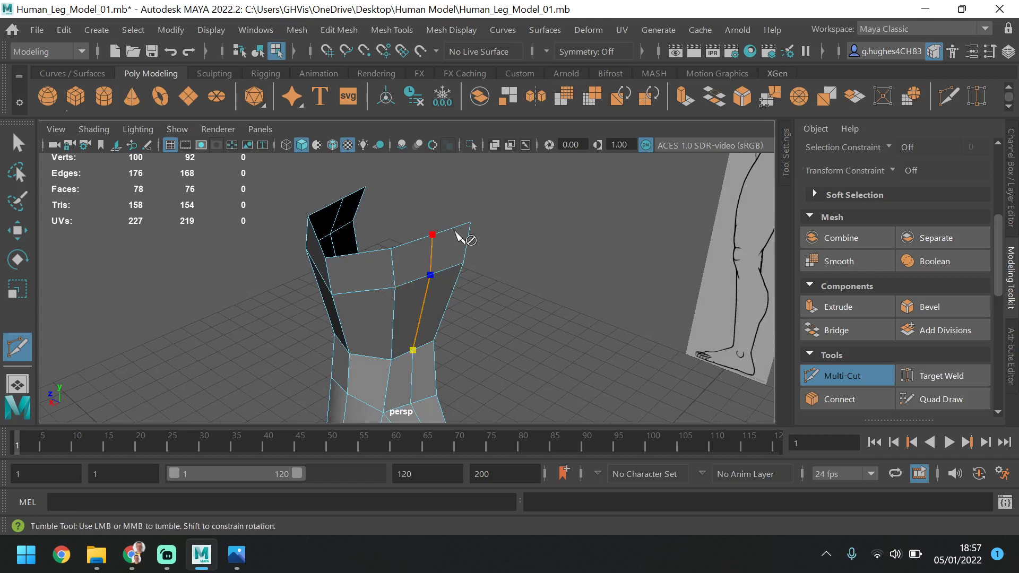
click(457, 232)
key(Return)
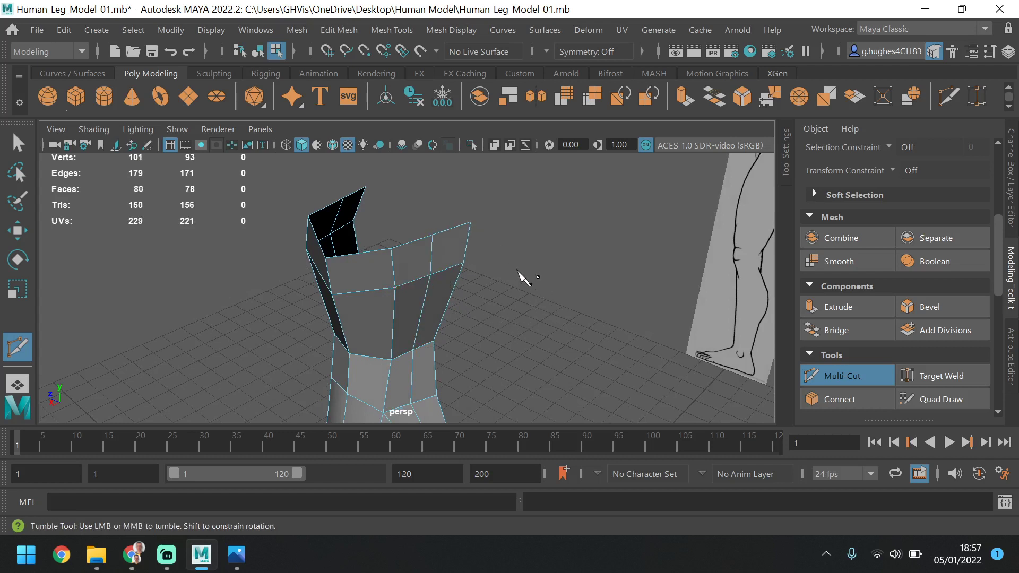
click(875, 377)
click(1004, 218)
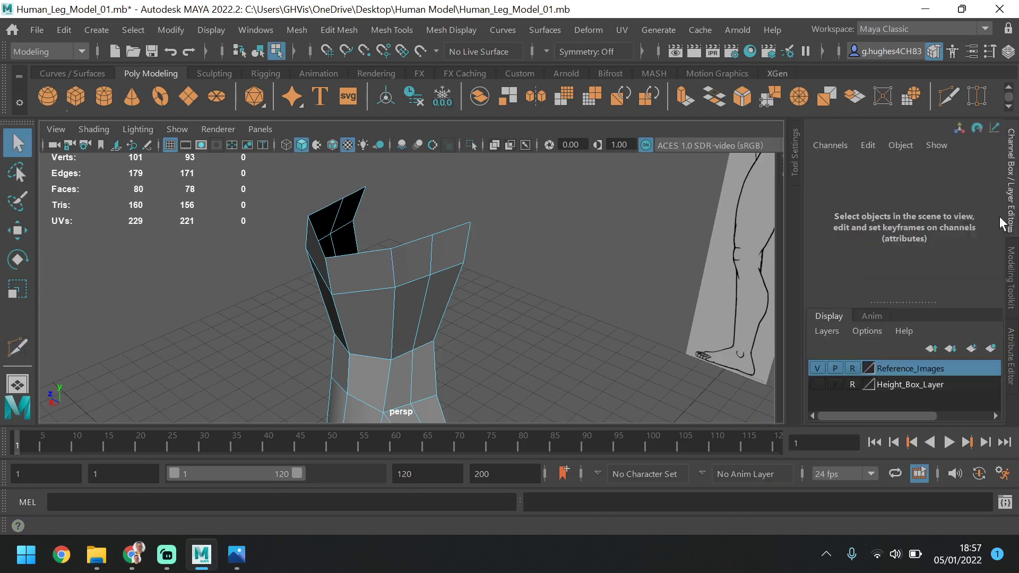
click(1011, 277)
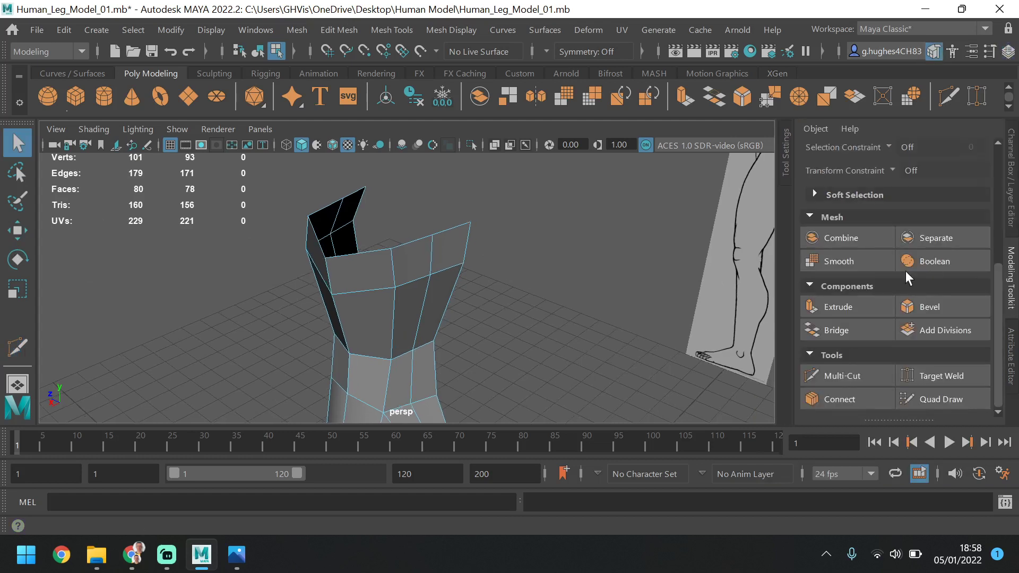
Select the complete vertical edge loop through the torso and try to scale it slightly outward along Z
scroll(905, 271, up, 5)
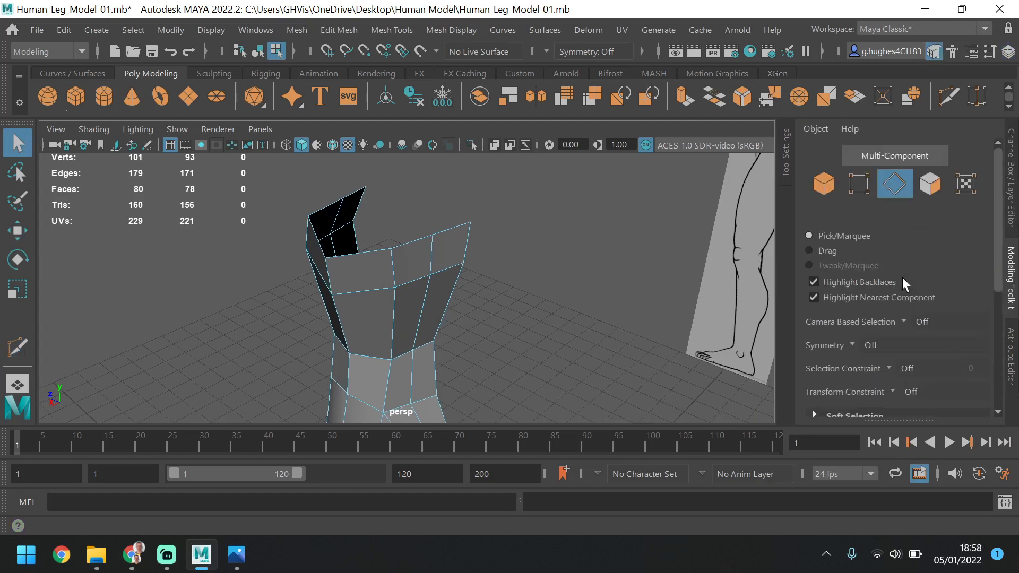
double_click(429, 253)
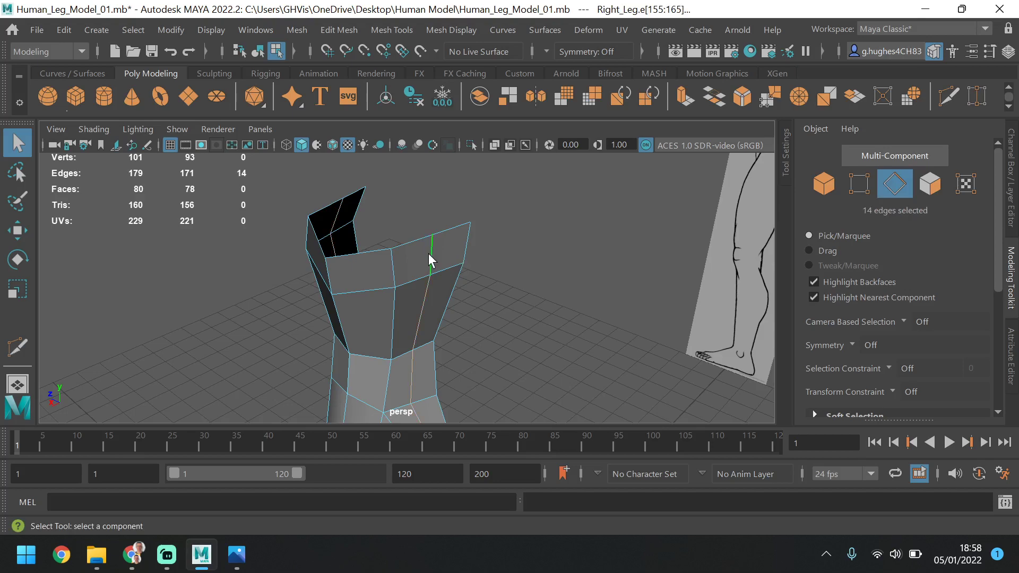
alt+drag(435, 253, 374, 243)
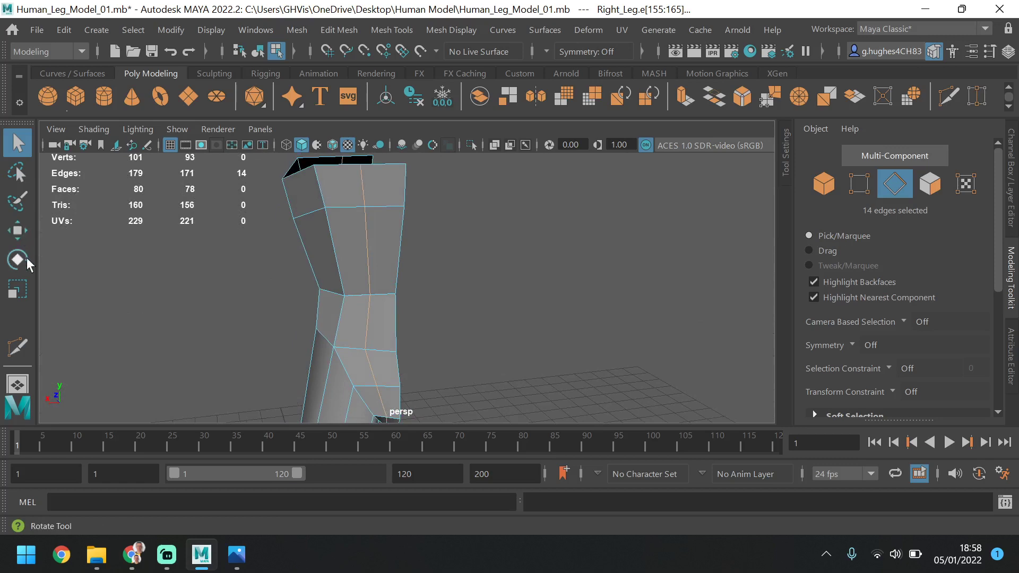
click(17, 289)
alt+drag(596, 250, 197, 170)
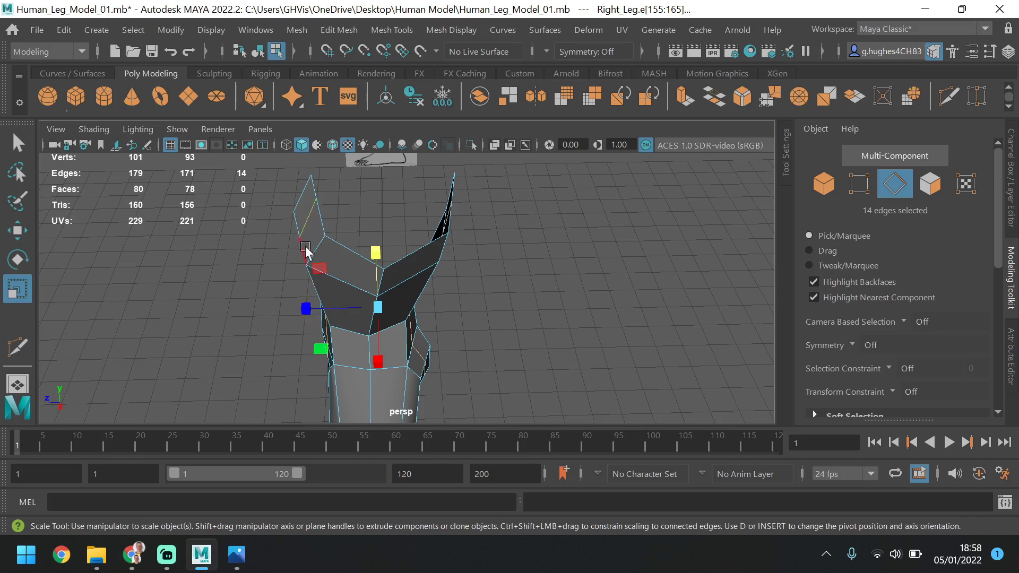
mouse_move(305, 259)
alt+mouse_down()
mouse_move(416, 255)
mouse_move(357, 271)
mouse_move(317, 257)
alt+mouse_up()
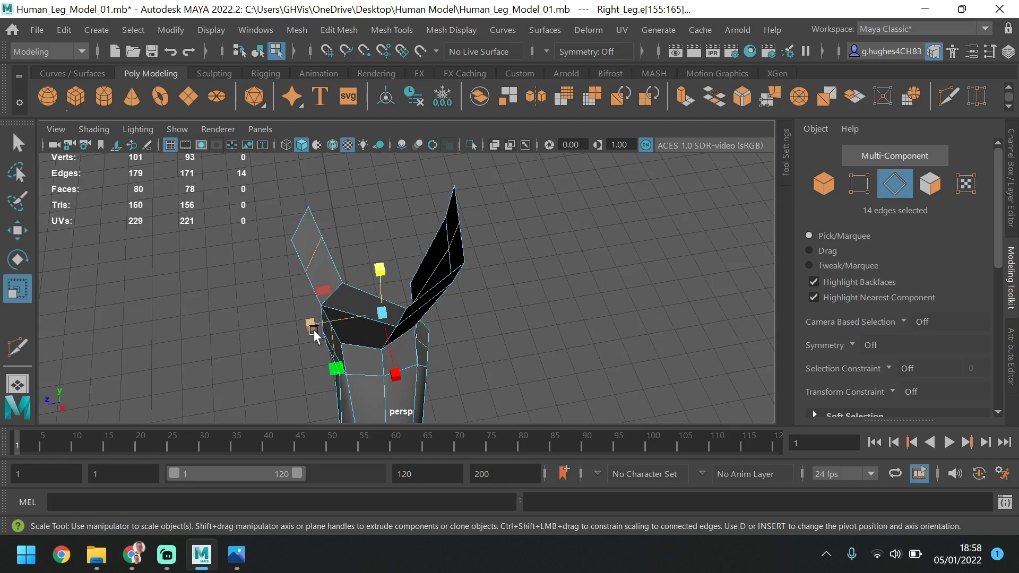
drag(310, 325, 306, 329)
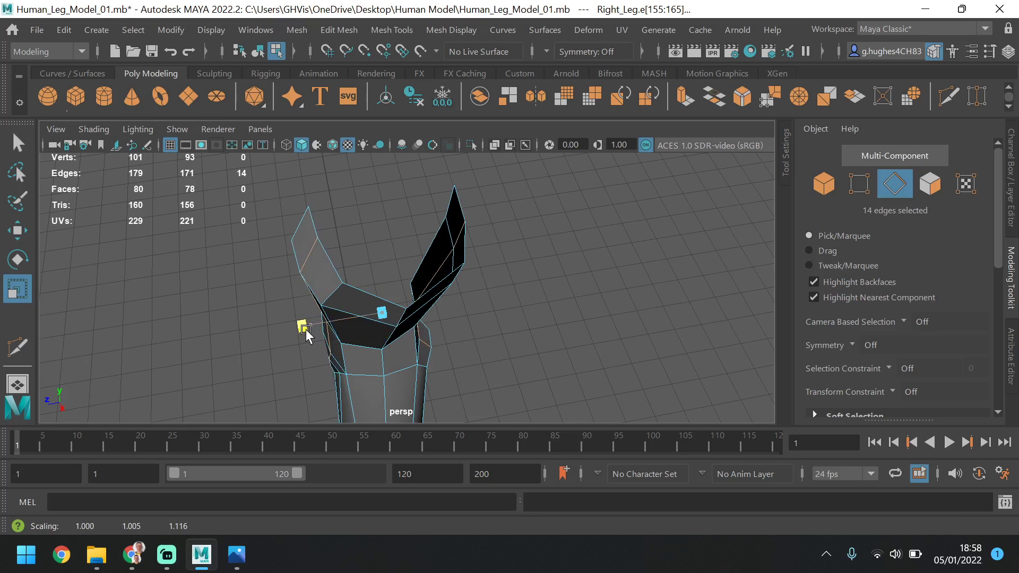
Undo the edge loop's Z scaling and try to scale it again in the side view against the reference profile
key(space)
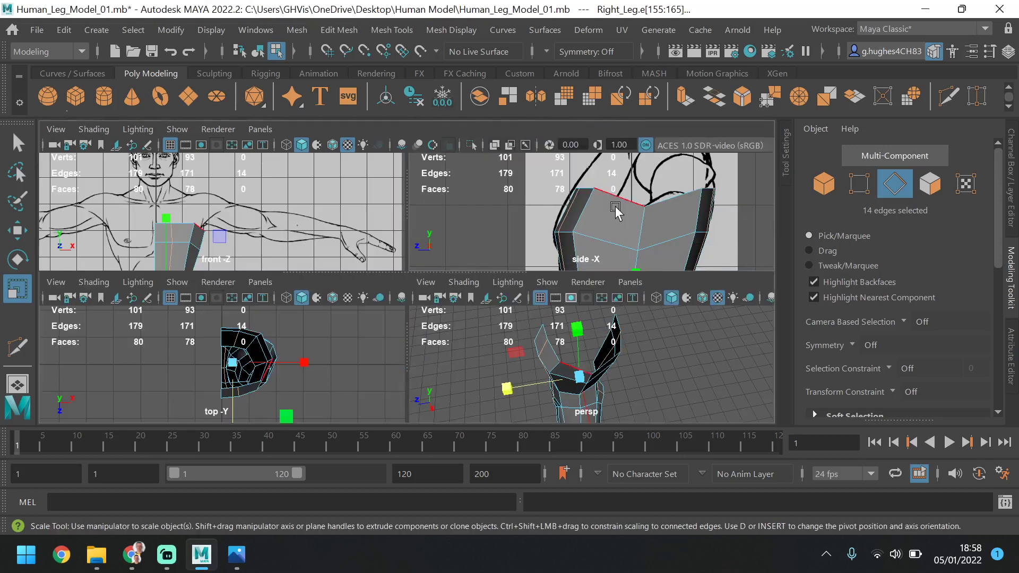
key(space)
scroll(524, 278, up, 3)
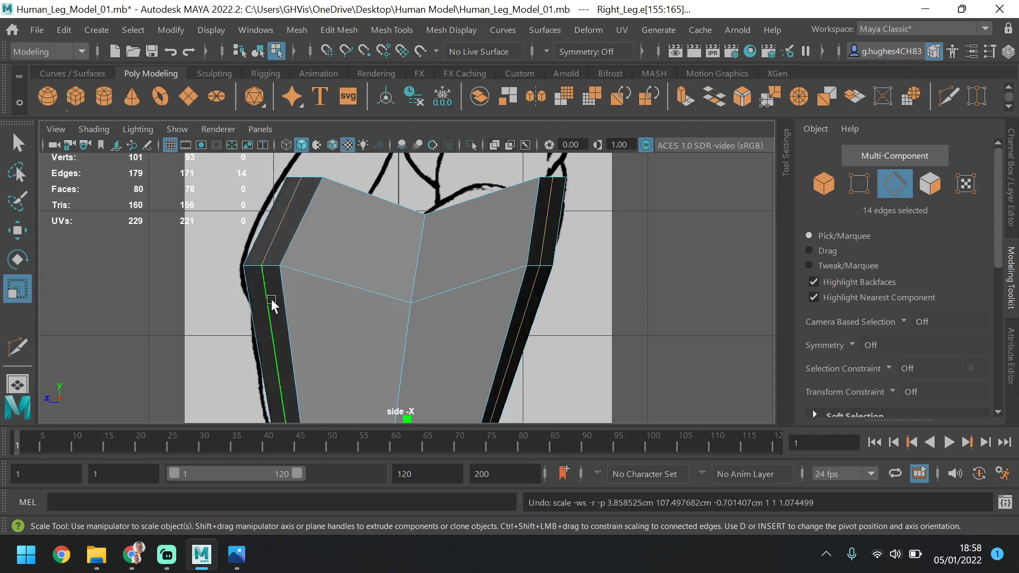
scroll(323, 276, down, 1)
scroll(340, 297, down, 2)
drag(334, 390, 329, 395)
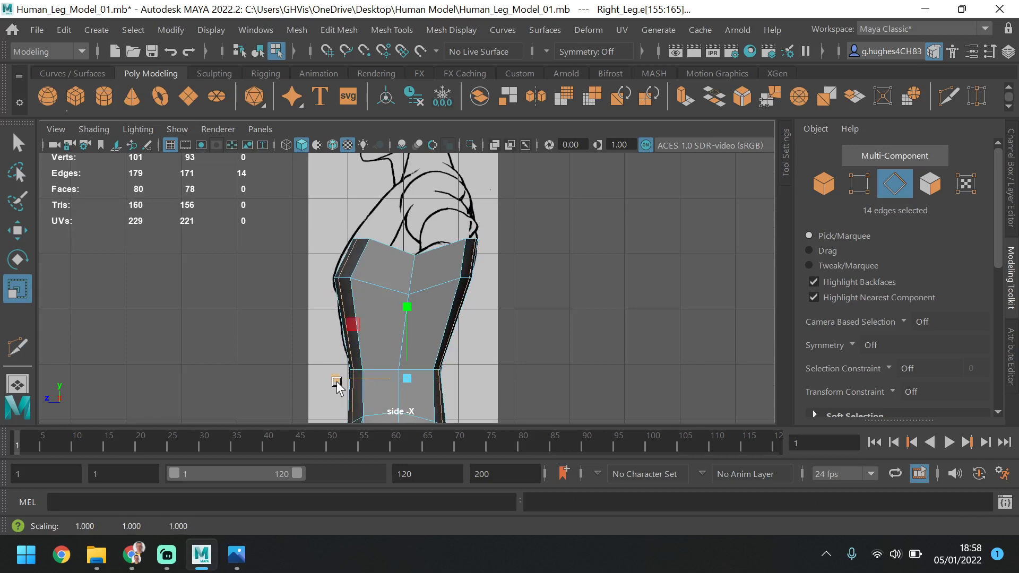
Examine the selected edge loop in the perspective, top, front and side views against the reference drawings
key(space)
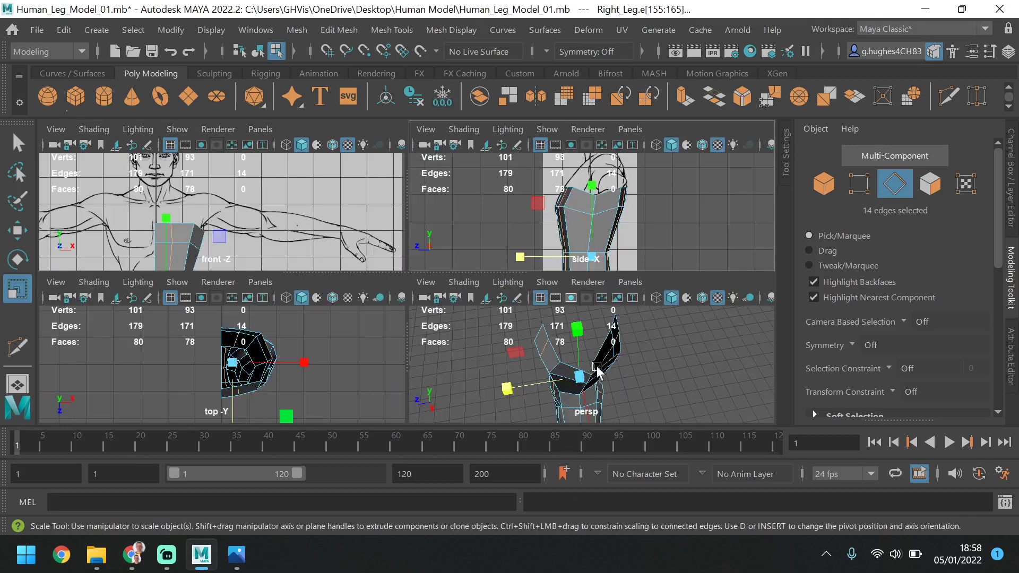
key(space)
alt+middle_drag(507, 363, 473, 290)
alt+drag(457, 291, 433, 289)
key(space)
key(space)
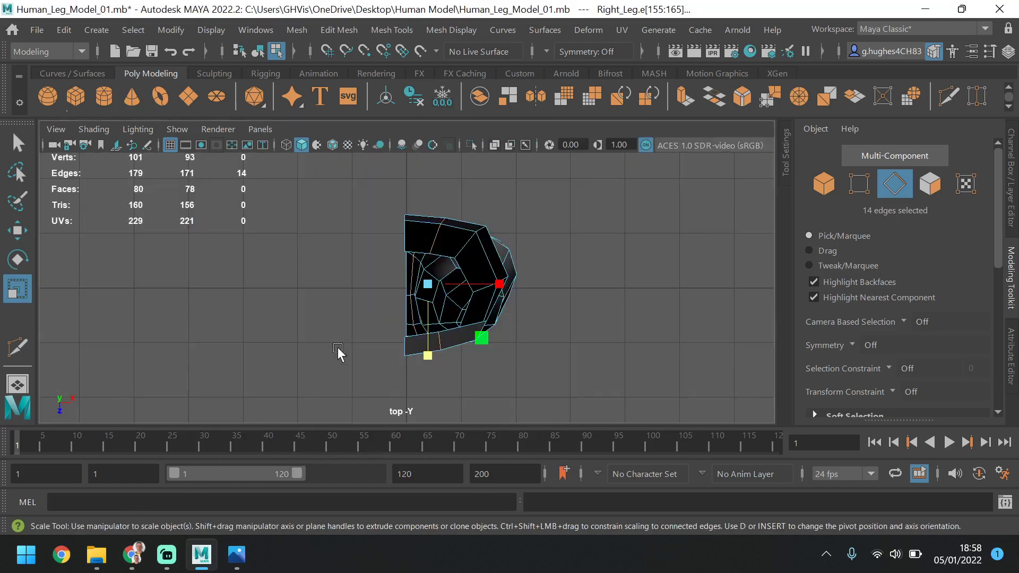
key(space)
key(space)
scroll(391, 206, up, 5)
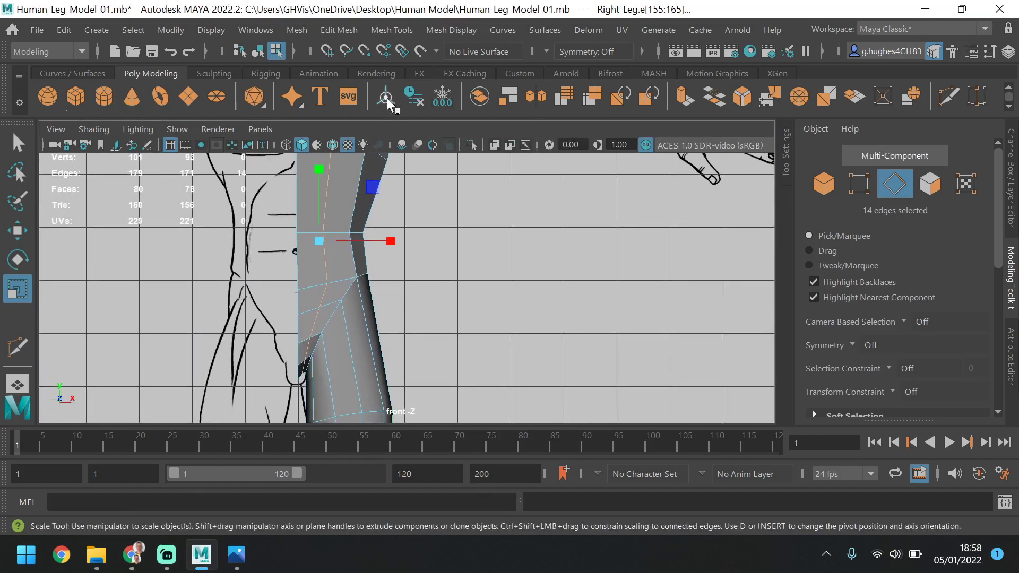
scroll(359, 319, down, 4)
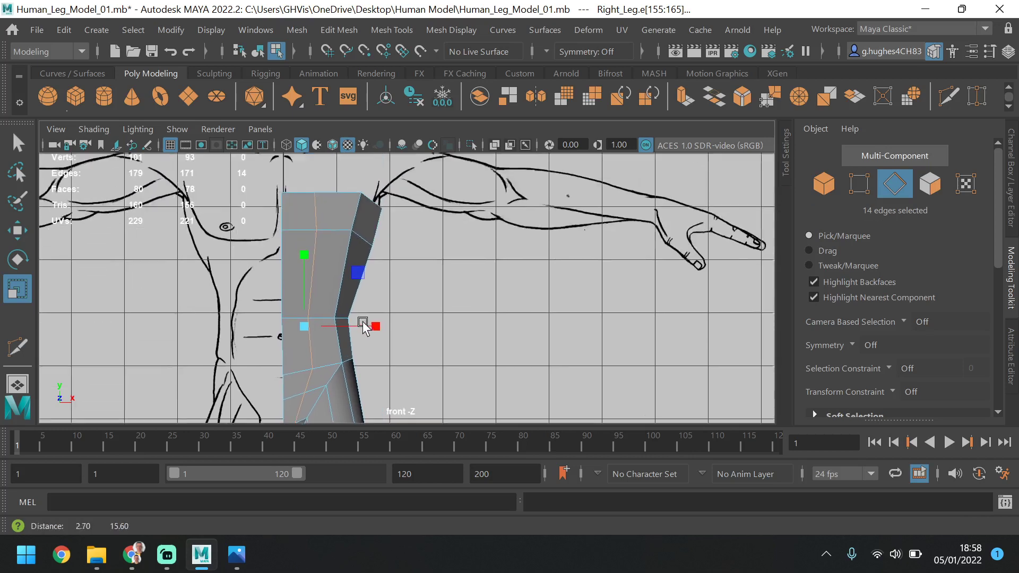
key(space)
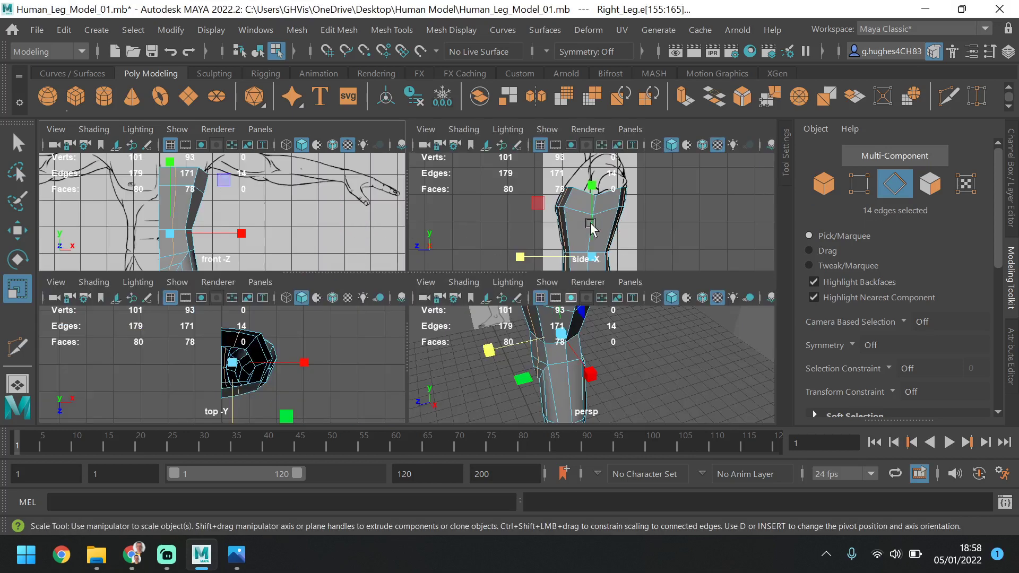
key(space)
key(space)
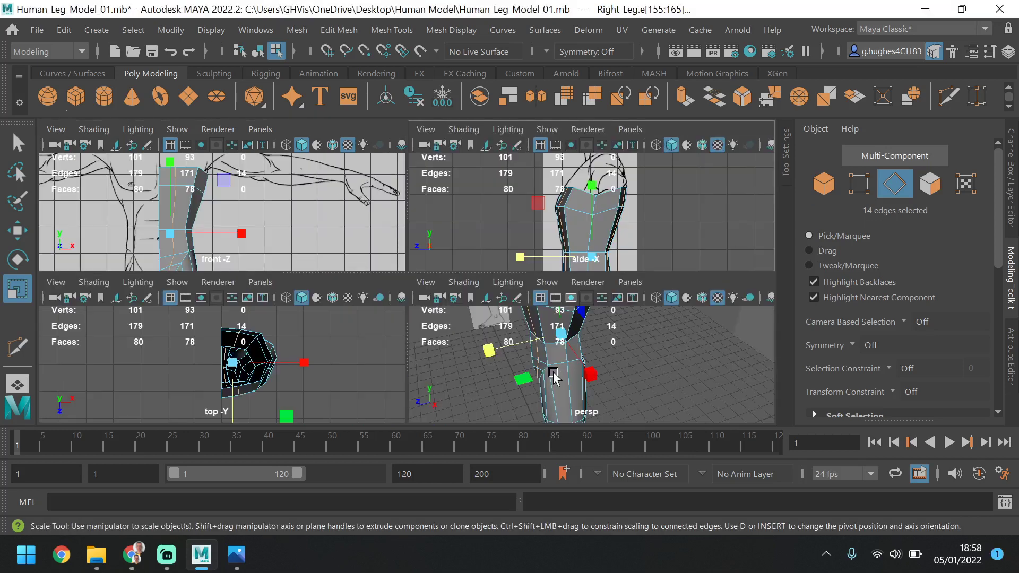
key(space)
Select the six vertices along the torso's front and back outer corner columns, from the waist to the chest's top border
alt+drag(481, 342, 452, 276)
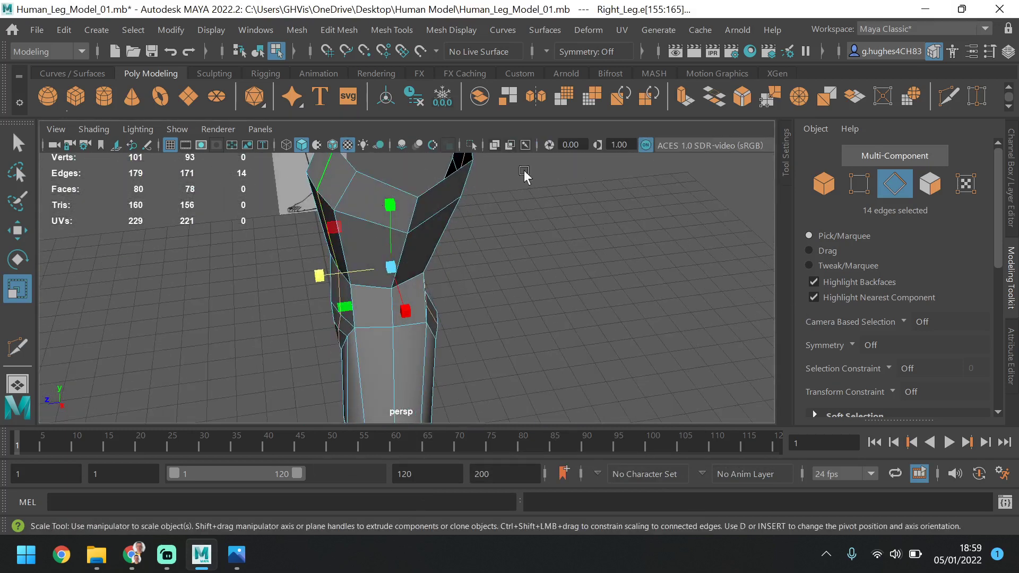
click(859, 183)
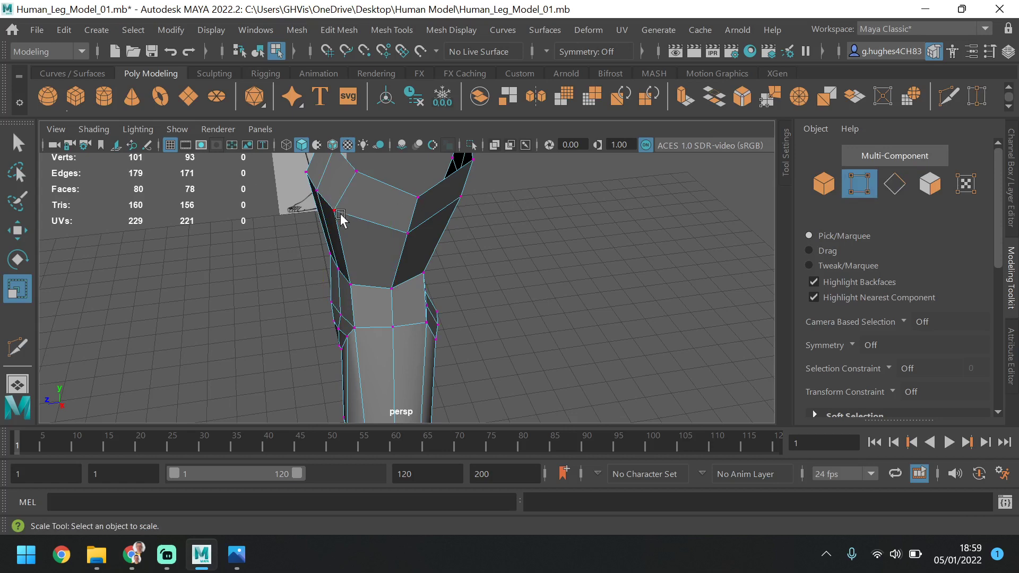
click(340, 215)
shift+click(357, 172)
alt+drag(398, 227, 494, 233)
click(17, 230)
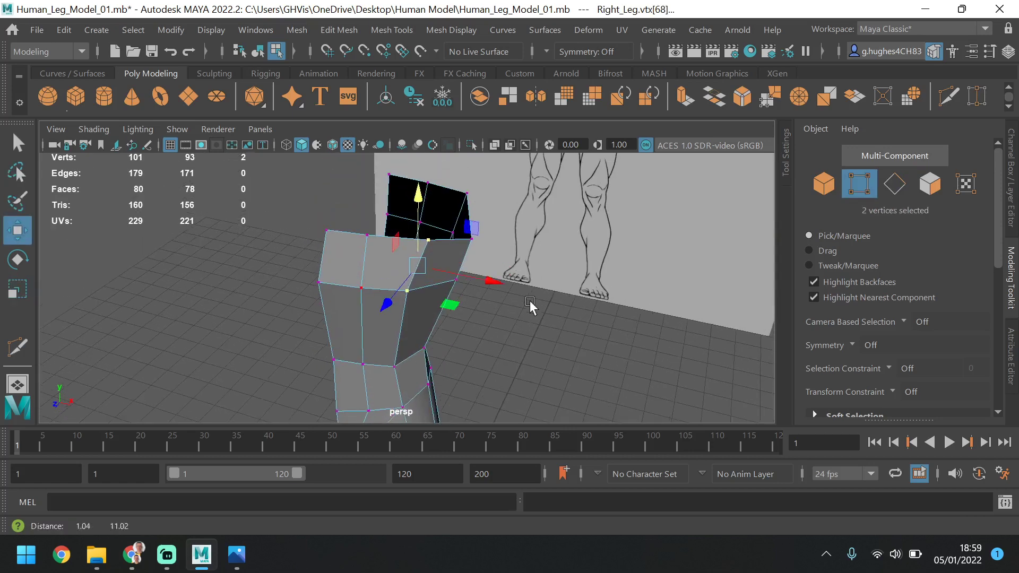
shift+click(467, 215)
shift+click(455, 225)
alt+drag(533, 225, 419, 313)
shift+click(378, 311)
drag(401, 264, 449, 281)
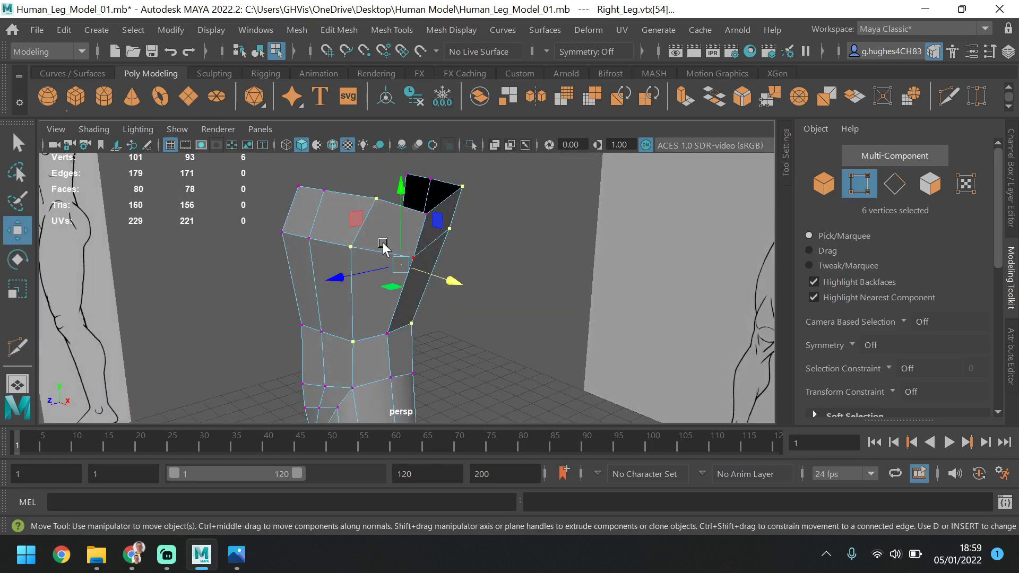
Scale the six corner vertices along Z and move them slightly inward along X toward the body's centre line
click(17, 290)
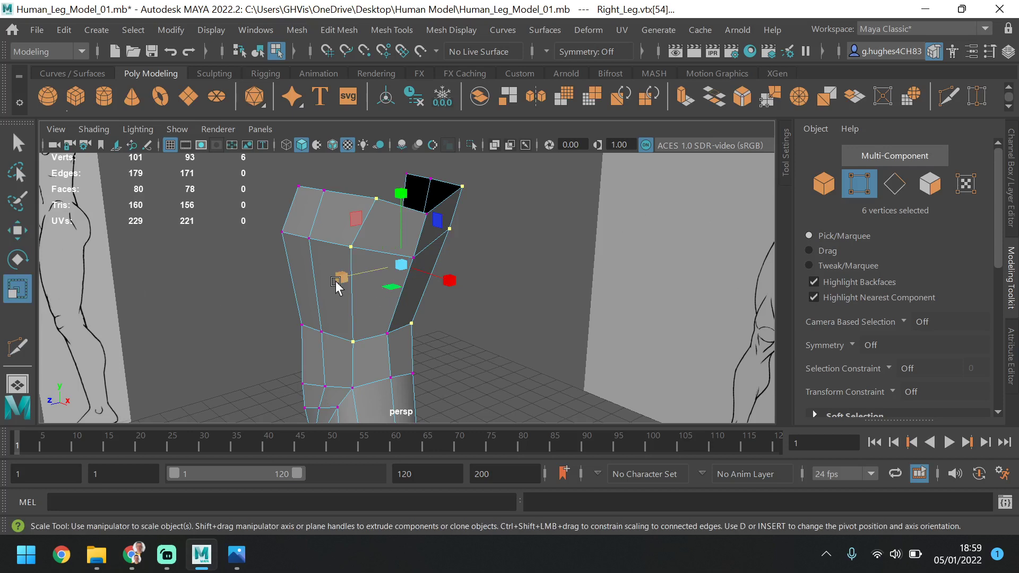
drag(340, 276, 467, 260)
mouse_move(373, 298)
alt+mouse_down()
mouse_move(406, 296)
mouse_move(387, 289)
alt+mouse_up()
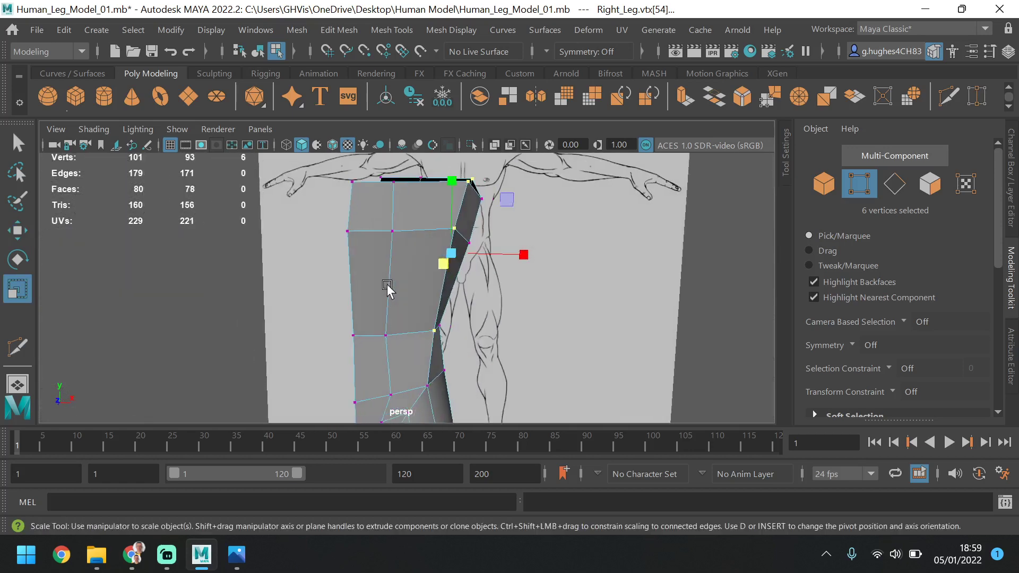
key(w)
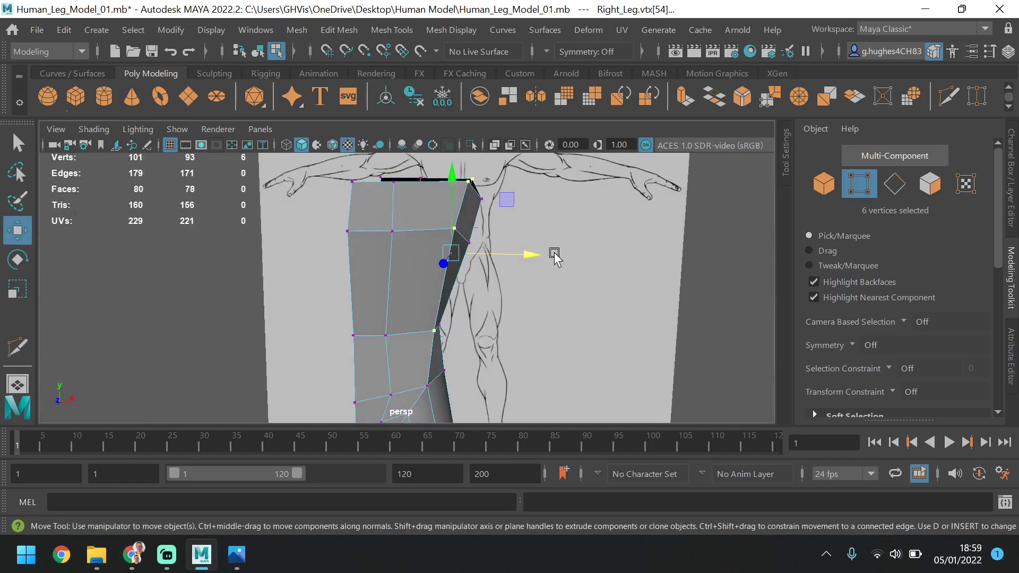
drag(529, 253, 523, 250)
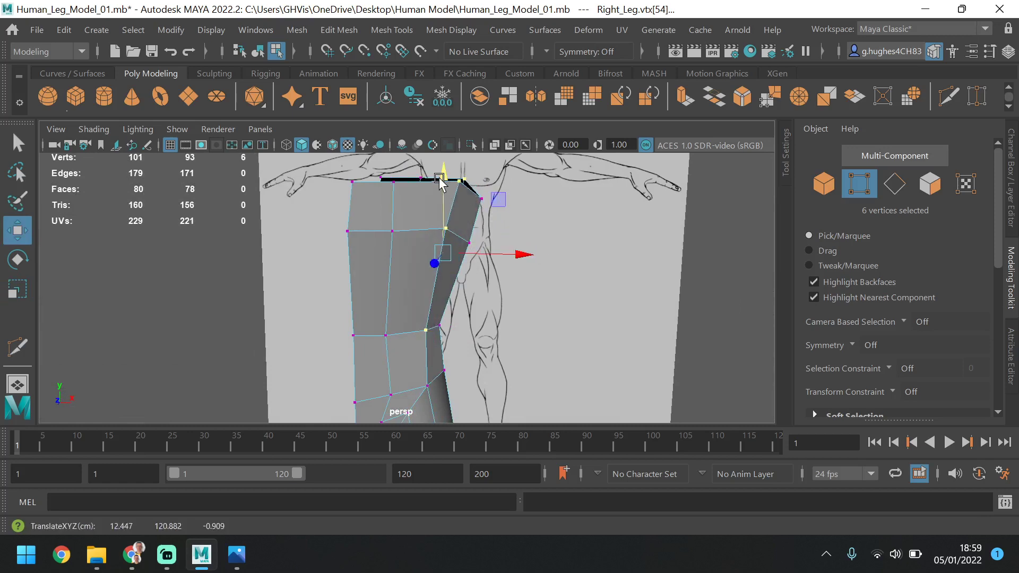
key(space)
key(space)
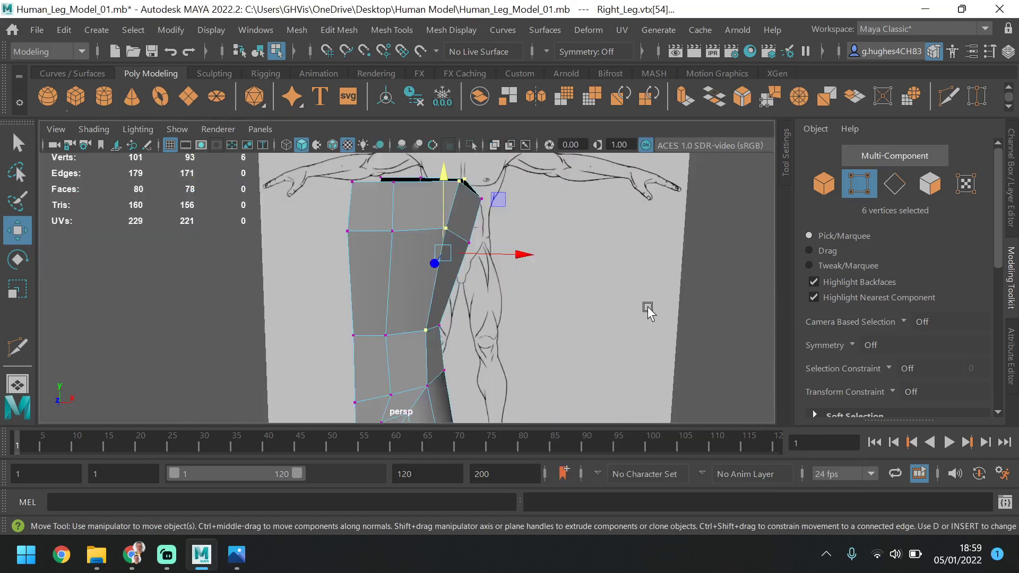
Clear the vertex selection and inspect the torso's reshaped outer corner from the front and at an angle
alt+drag(645, 306, 614, 314)
click(608, 311)
scroll(609, 310, down, 5)
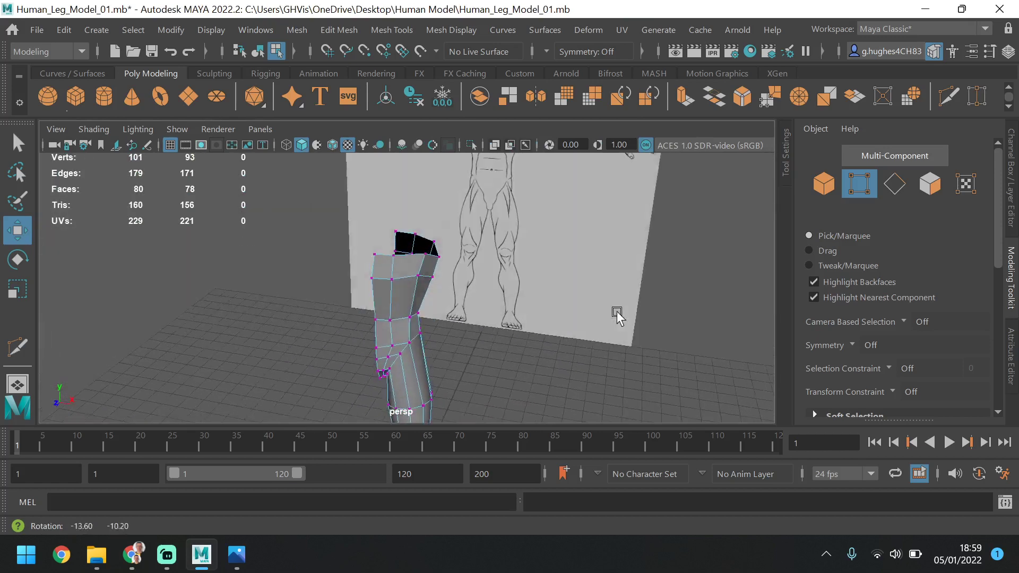
scroll(434, 226, up, 5)
alt+middle_drag(449, 247, 448, 256)
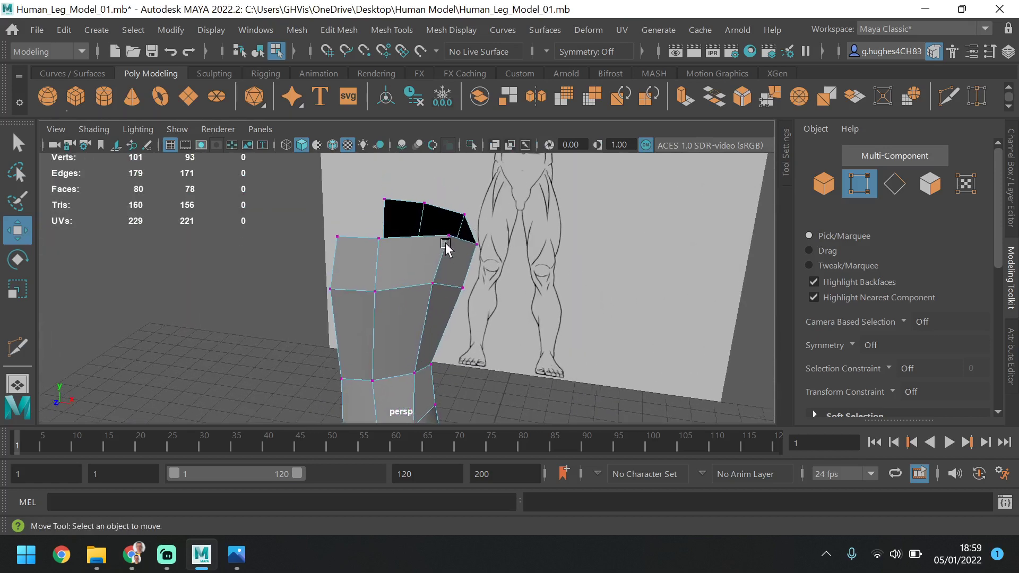
Select the innermost top border edges of the chest's front and back, next to the body's centre line
alt+drag(445, 245, 462, 256)
key(F10)
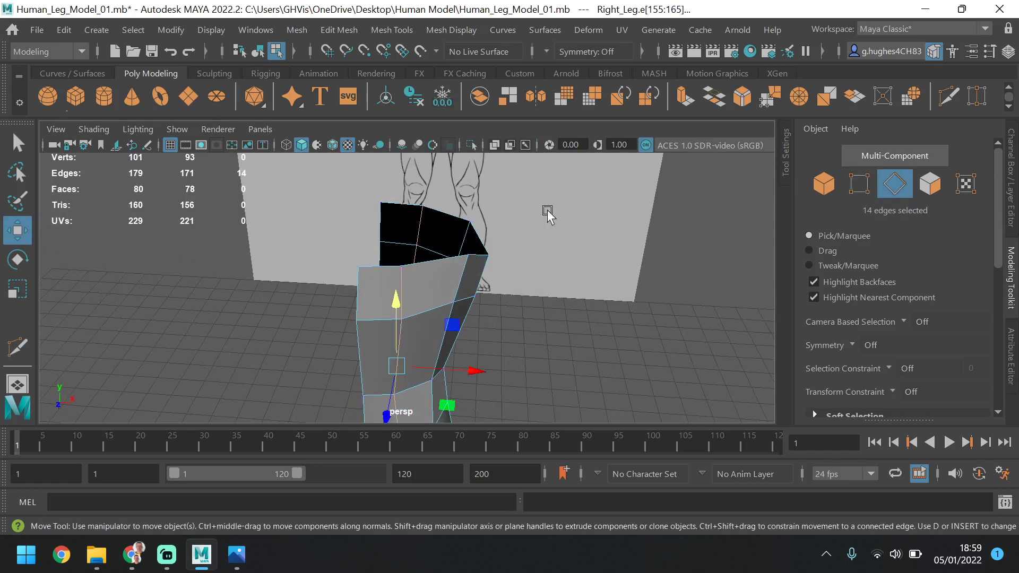
click(406, 207)
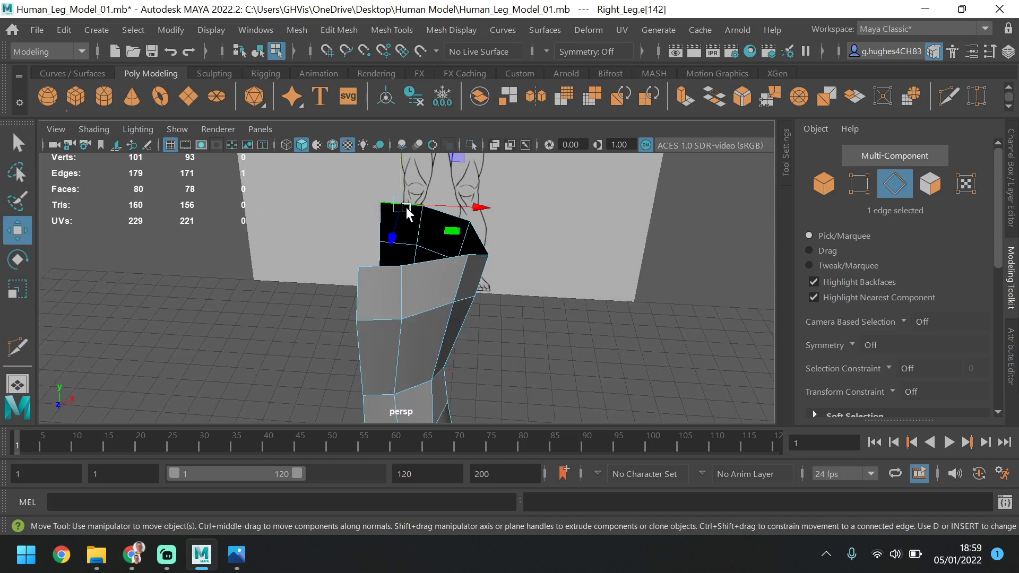
shift+click(385, 266)
alt+drag(412, 292, 441, 290)
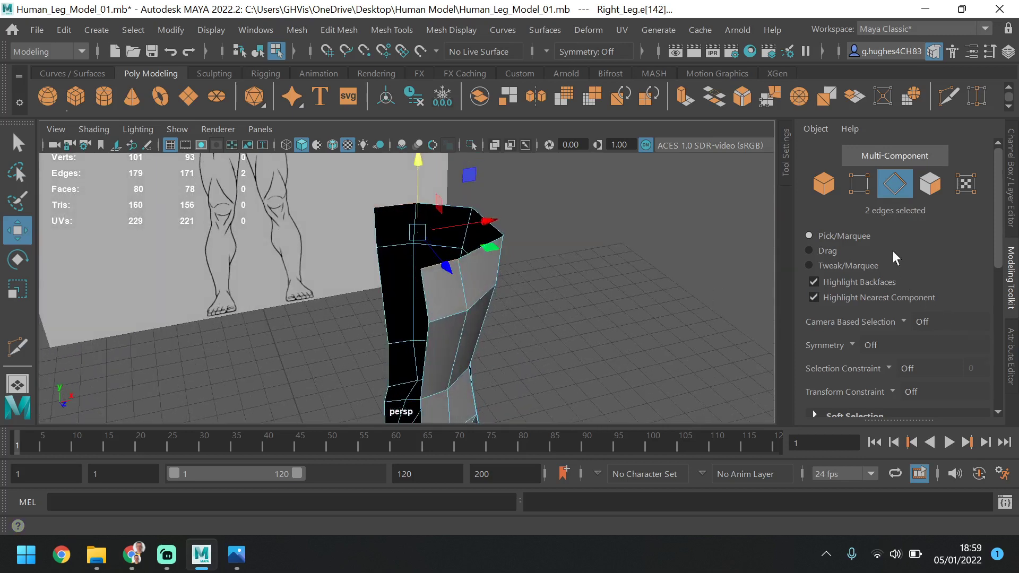
Bridge the two selected border edges over the shoulder opening with Divisions set to 1, then clear the selection
scroll(892, 259, down, 4)
alt+drag(417, 220, 332, 289)
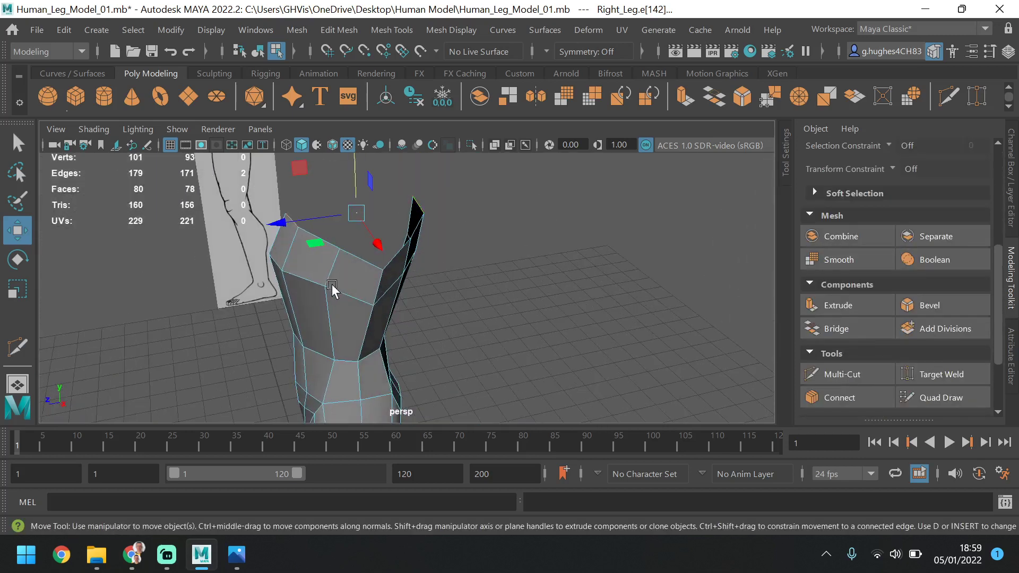
alt+drag(409, 257, 452, 297)
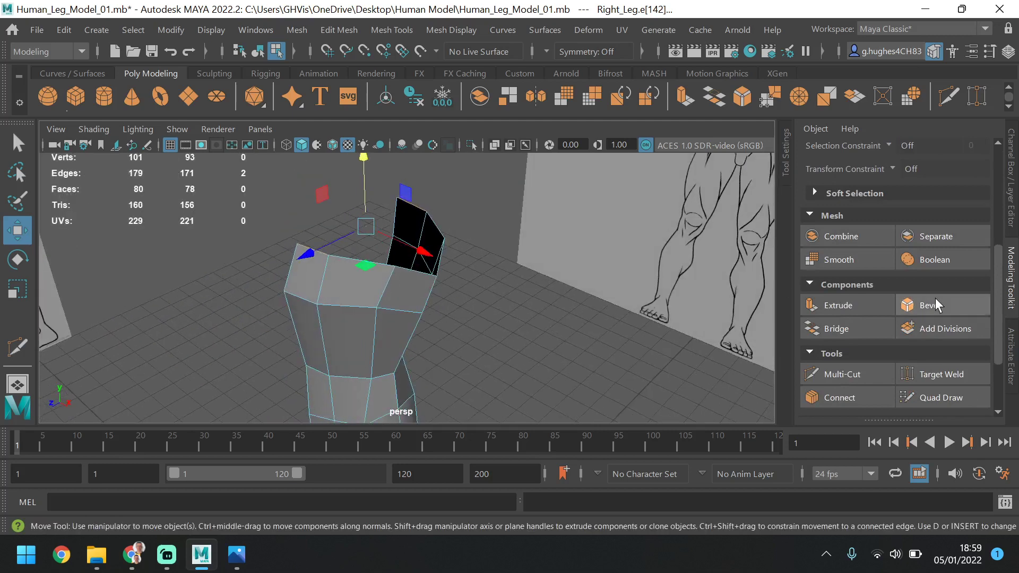
scroll(864, 318, down, 3)
scroll(864, 318, up, 2)
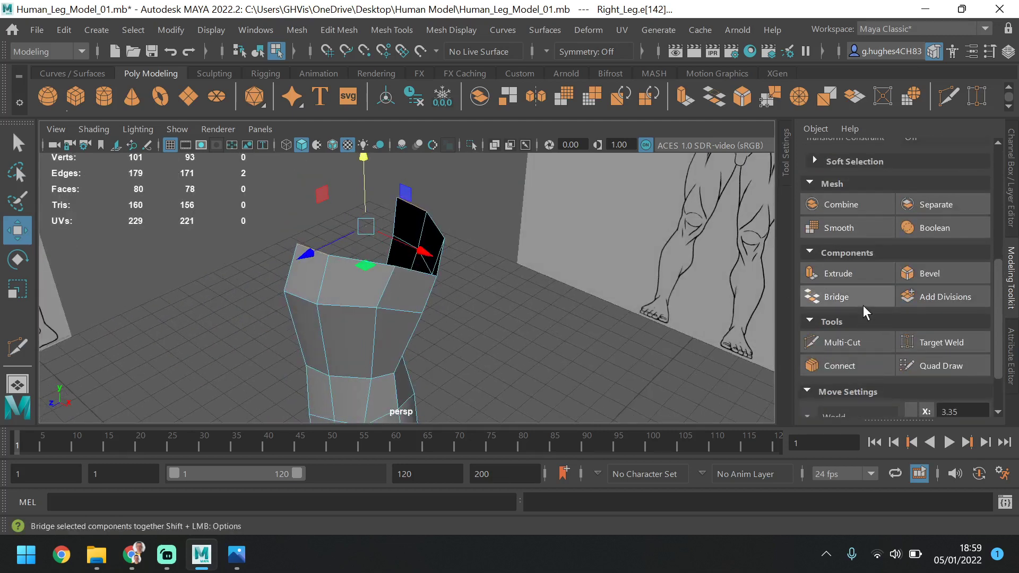
click(862, 296)
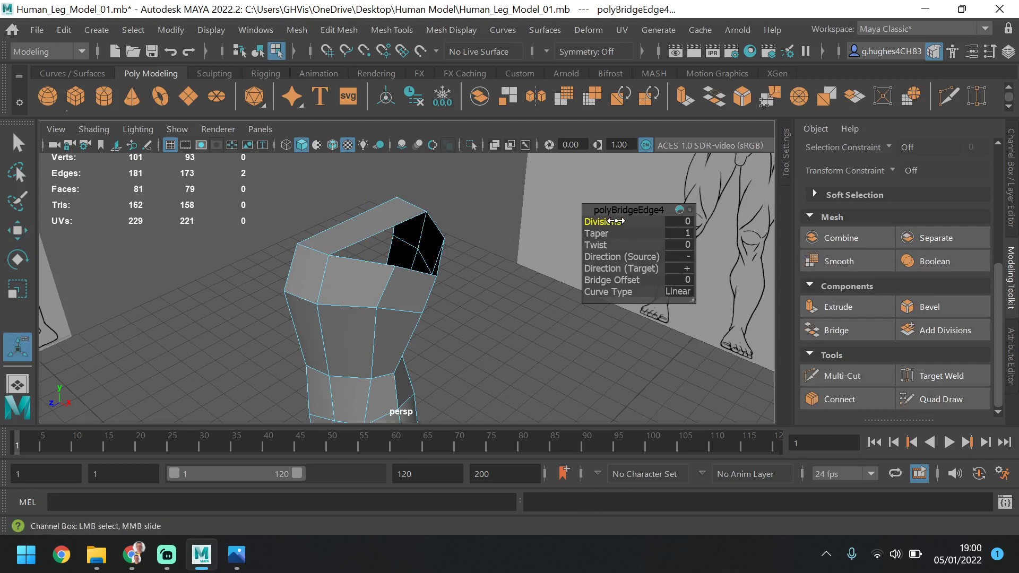
drag(614, 221, 626, 220)
drag(619, 222, 613, 221)
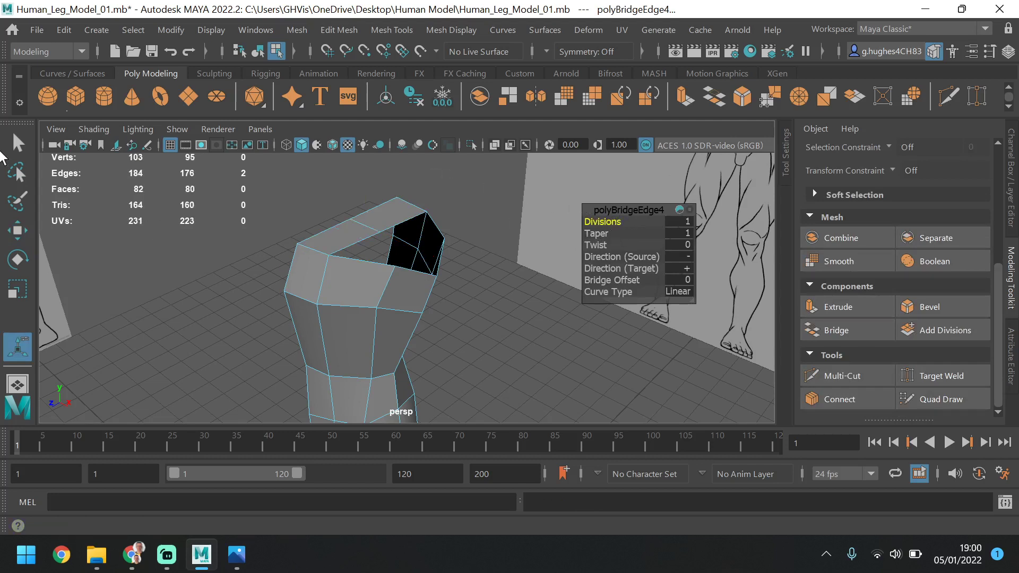
click(21, 230)
click(333, 204)
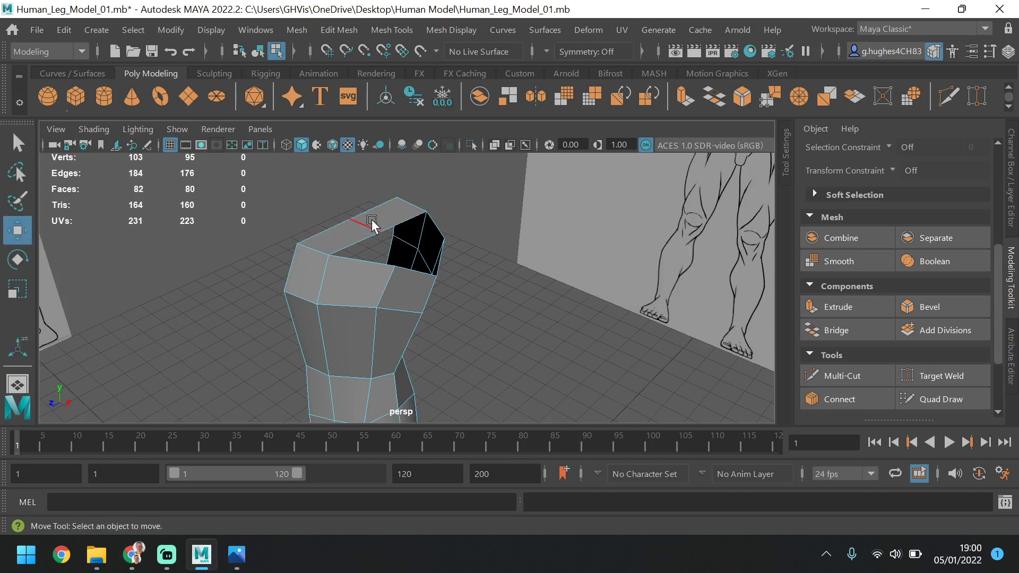
Select the middle edge of the new bridge and raise it along Y to neck height on the front reference
click(372, 225)
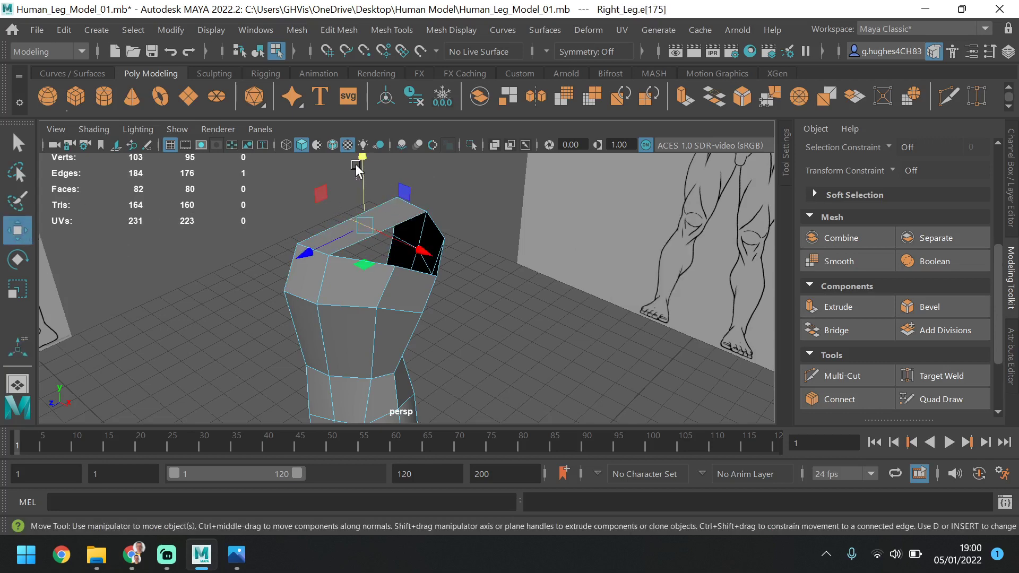
click(373, 192)
click(371, 225)
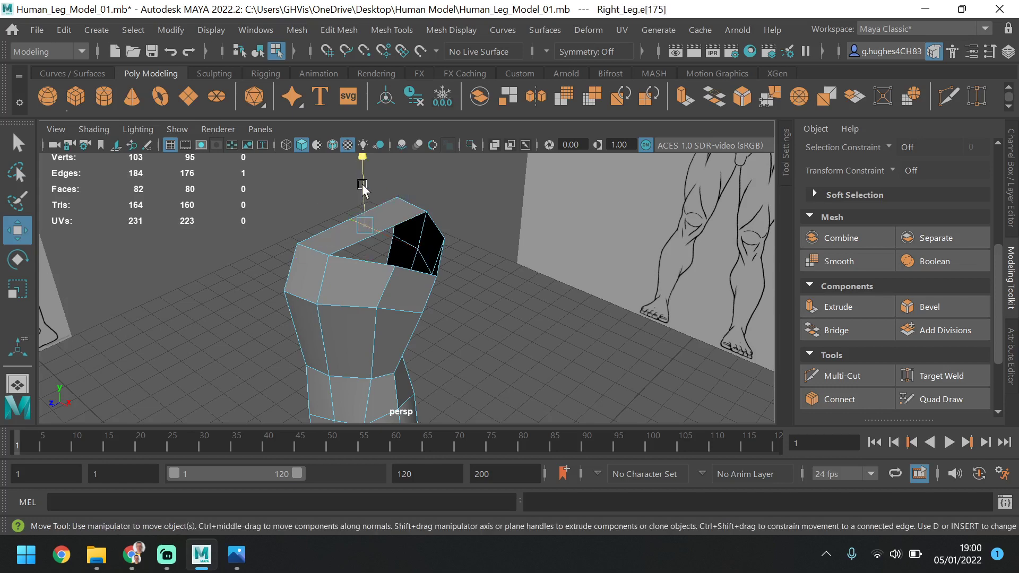
drag(364, 159, 377, 167)
key(space)
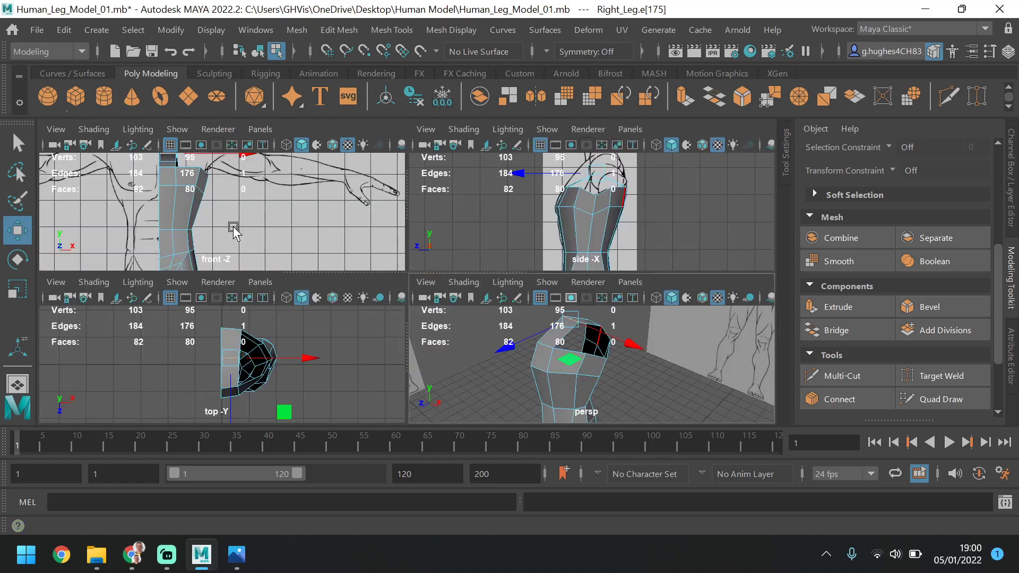
key(space)
drag(316, 218, 320, 170)
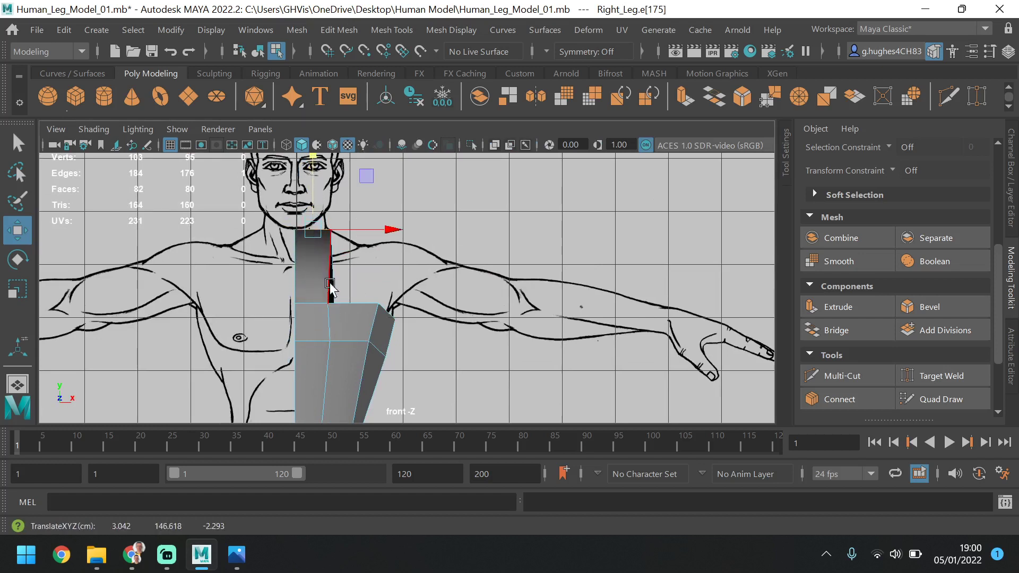
Lower the outer vertex of the bridge's middle edge along Y to the drawn neck-to-shoulder slope in the front view
scroll(890, 263, up, 8)
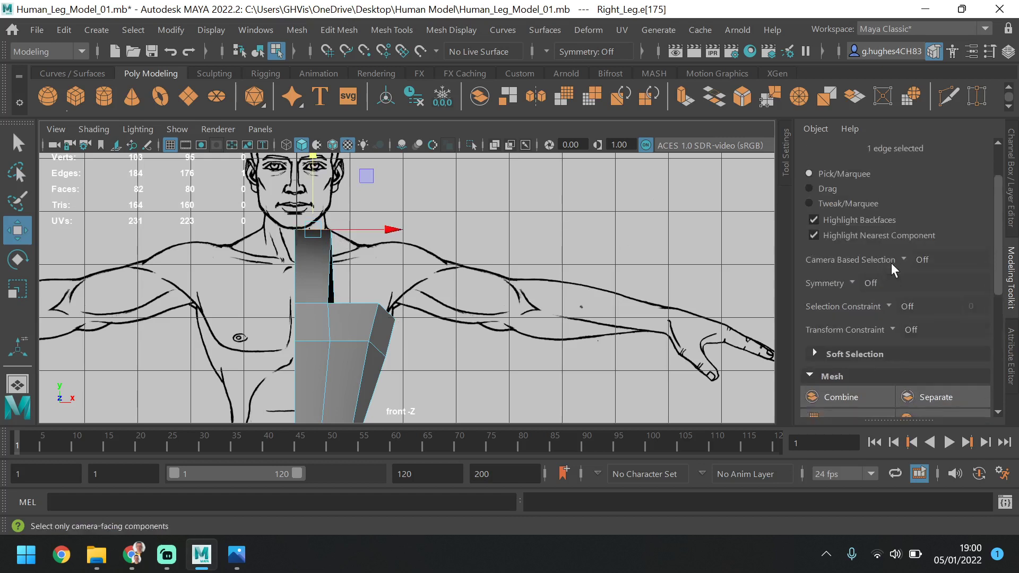
click(844, 183)
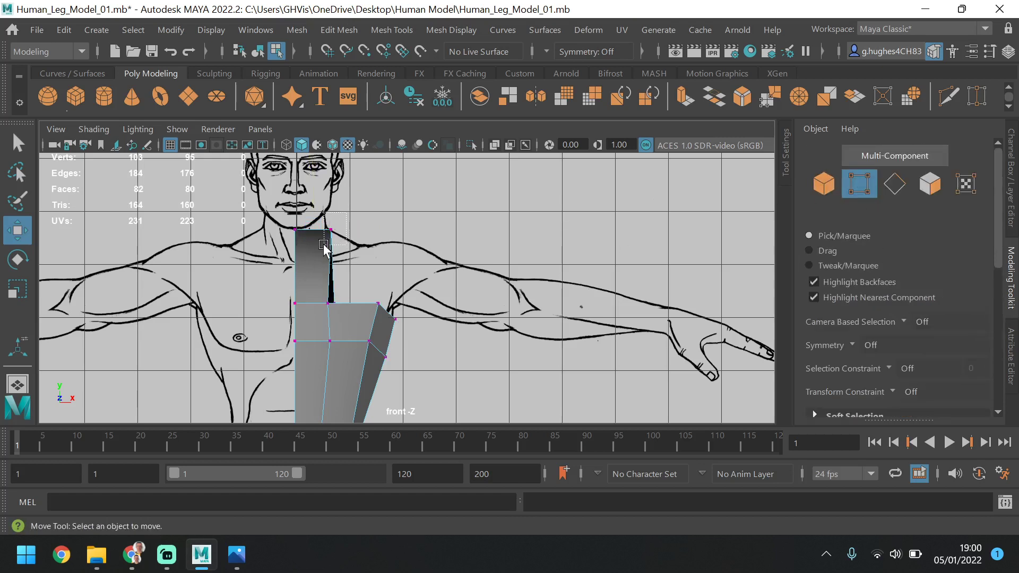
drag(323, 247, 324, 245)
drag(334, 190, 334, 206)
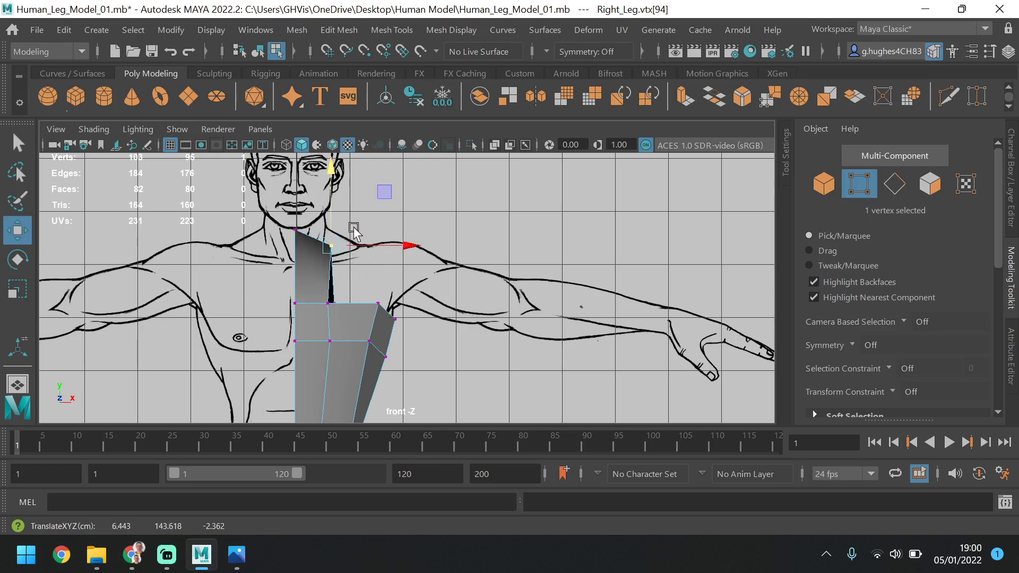
Move both vertices of the bridge's middle edge backward along Z to match the shoulder in the side reference
key(space)
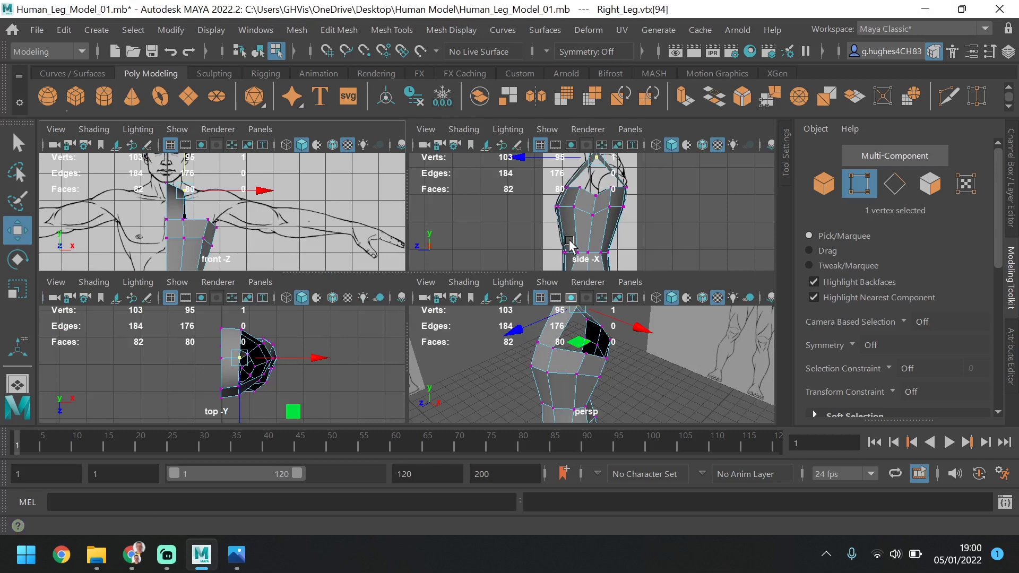
key(space)
drag(441, 222, 414, 255)
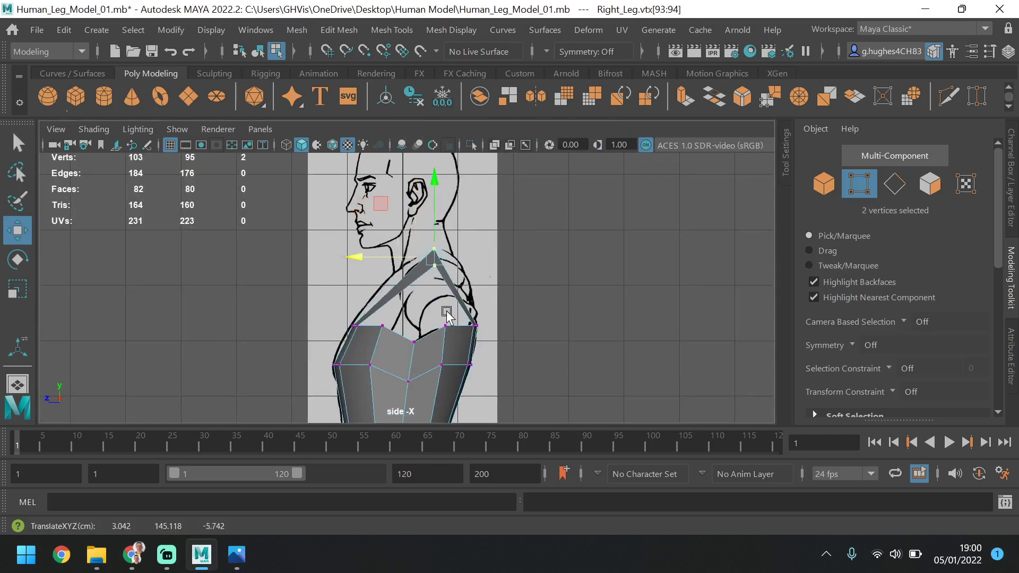
Select the six vertices in the top two rows of the torso's three side columns and shift them backward along Z below the arm
click(382, 325)
shift+click(370, 365)
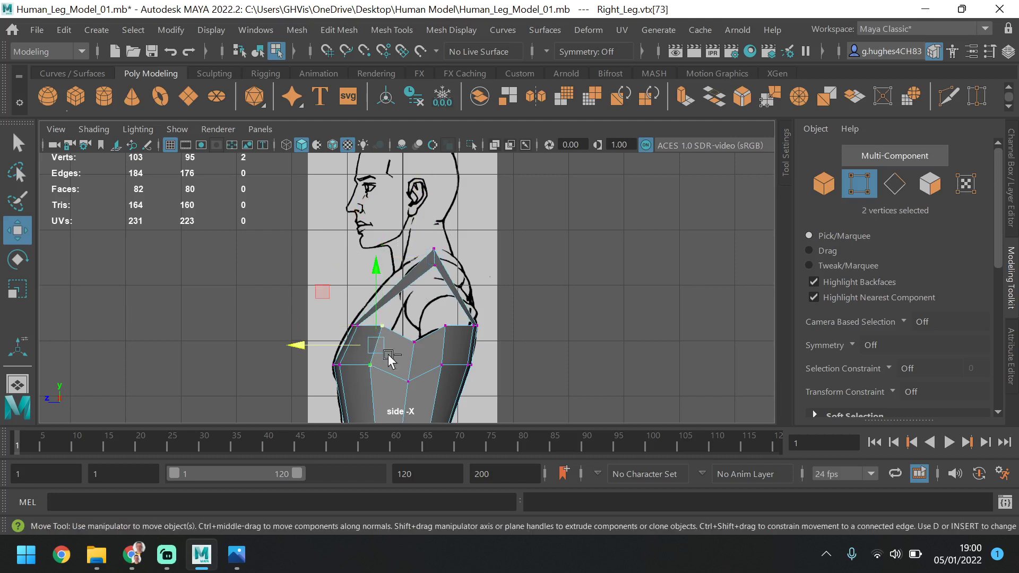
shift+click(415, 342)
shift+click(412, 388)
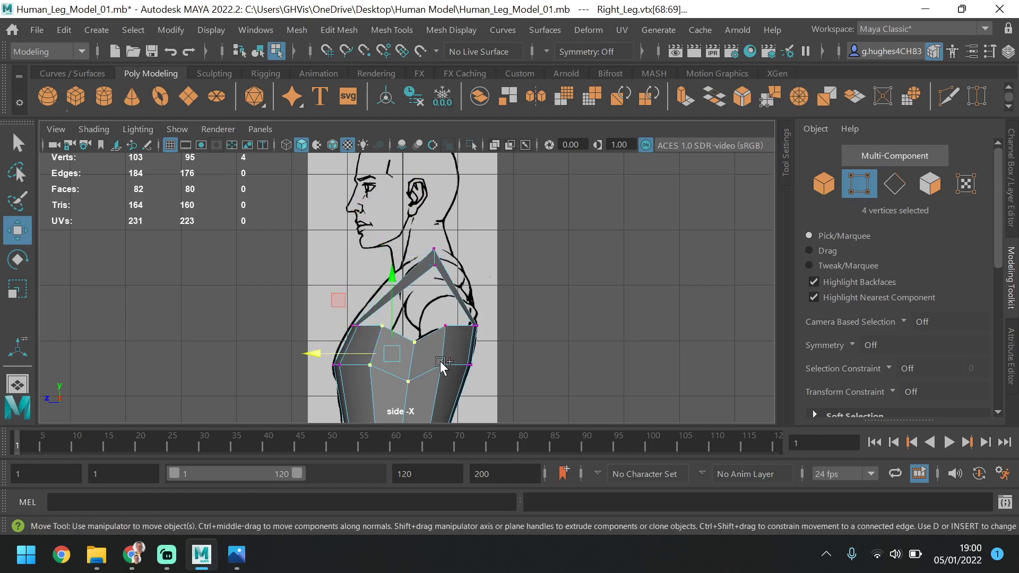
shift+click(445, 332)
shift+click(441, 358)
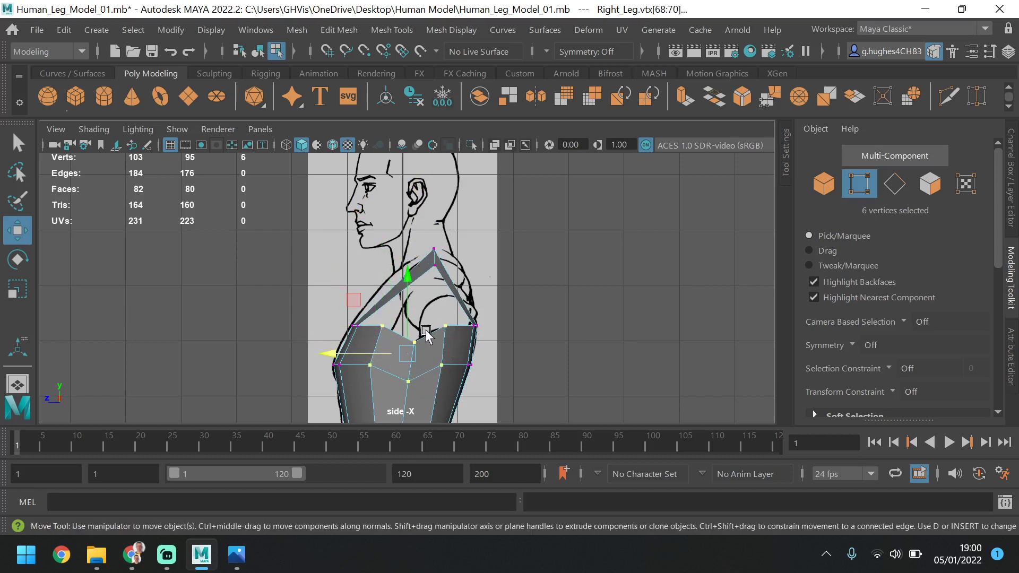
drag(407, 296, 407, 310)
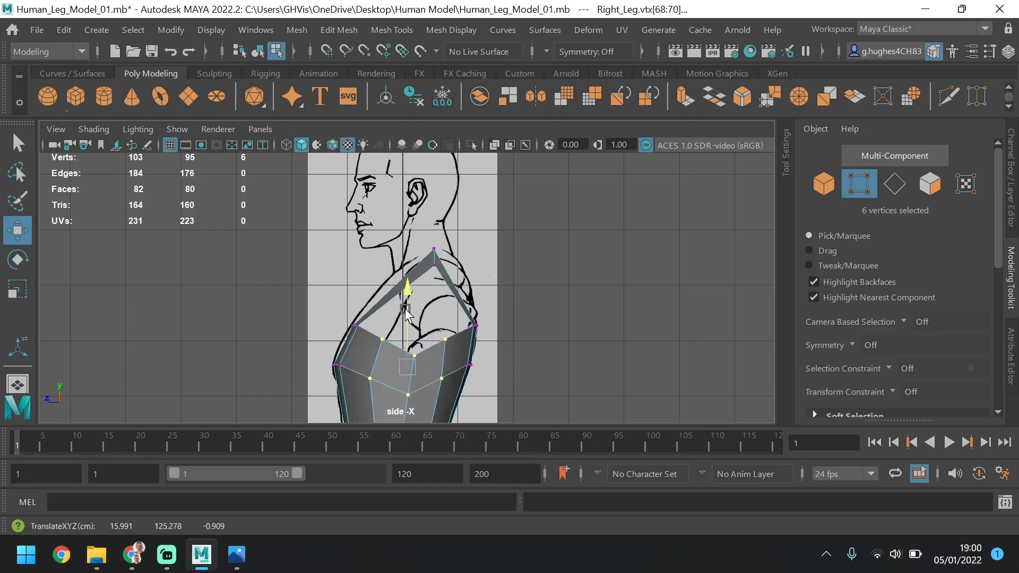
drag(353, 363, 365, 366)
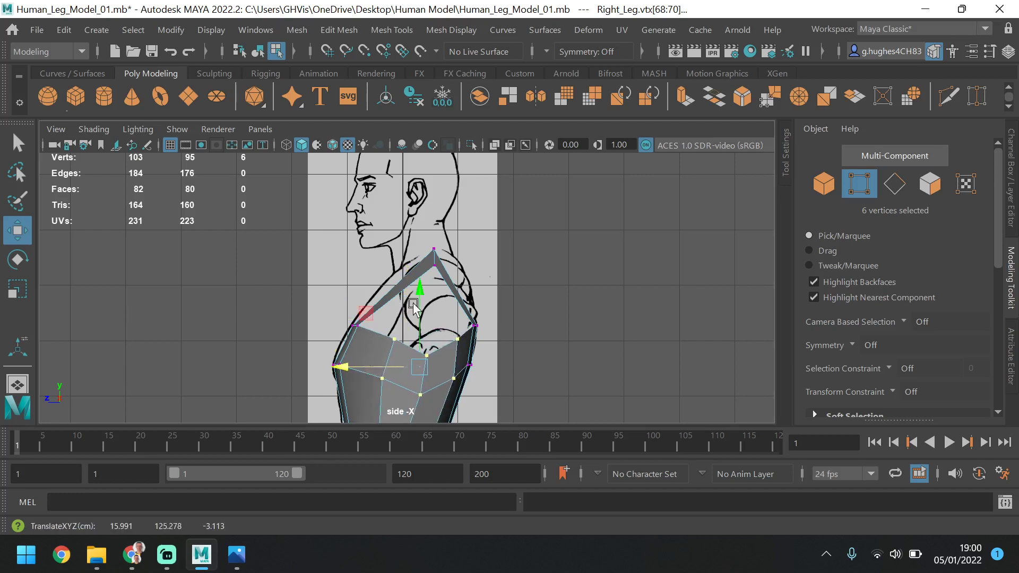
drag(422, 295, 379, 374)
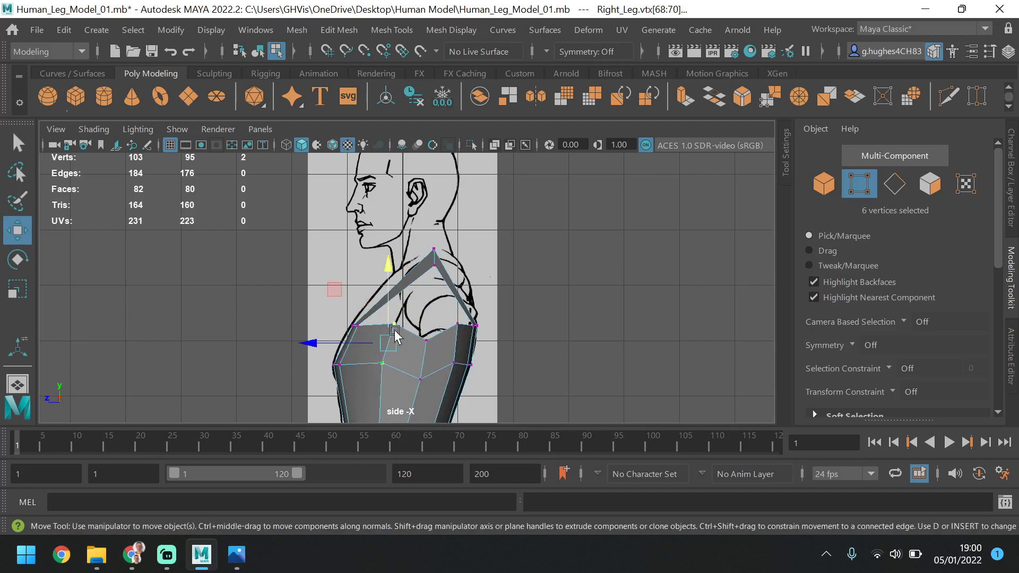
Raise the front side column's two vertices slightly along Y, then lower the upper one back toward the chest's top border
drag(390, 296, 390, 287)
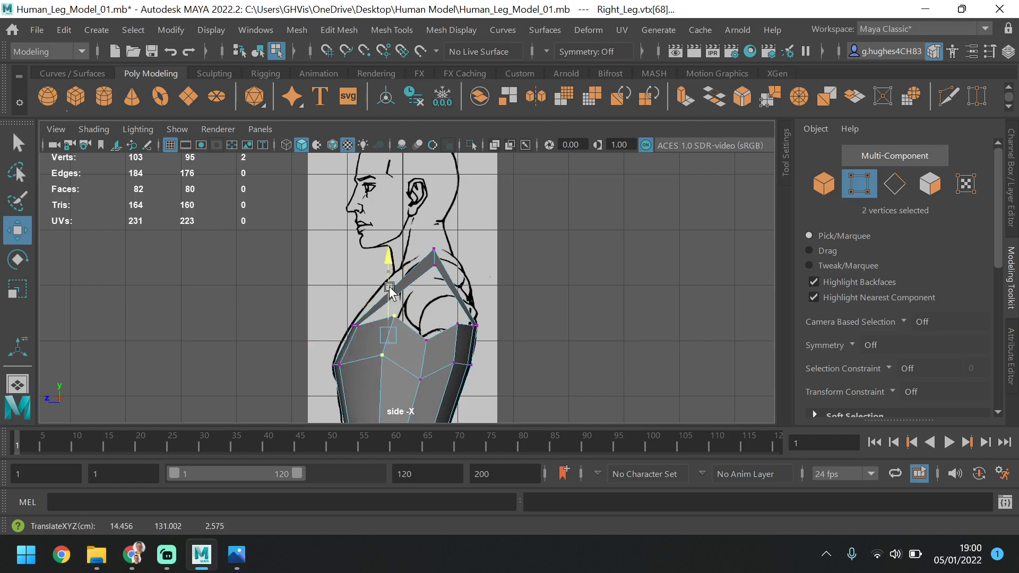
click(382, 337)
key(ctrl+z)
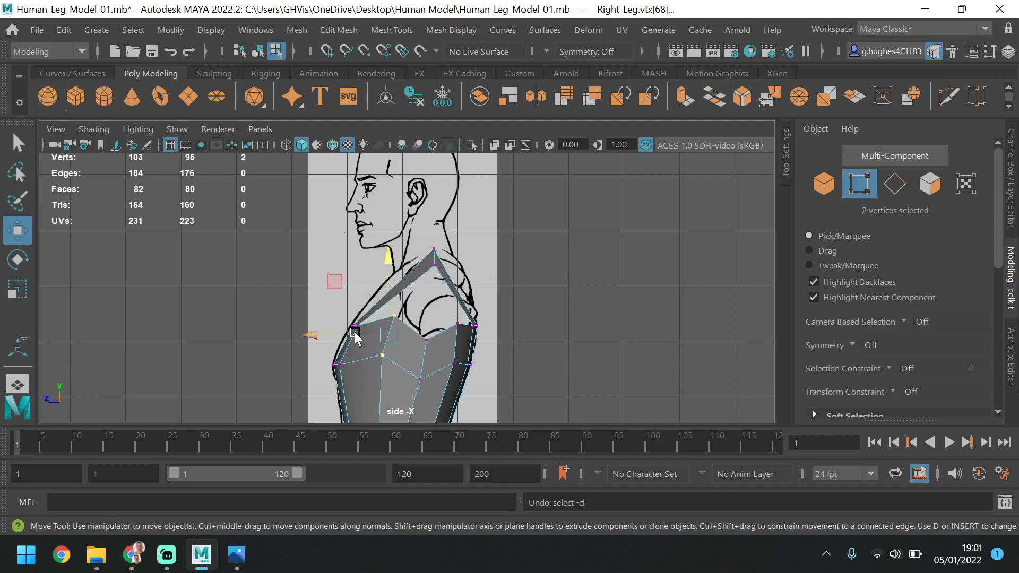
drag(405, 325, 400, 295)
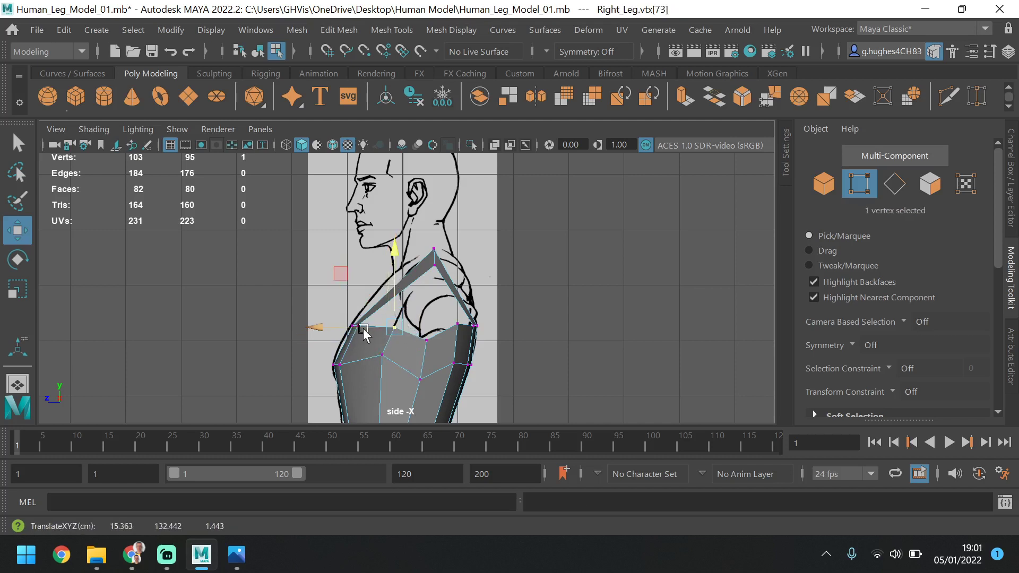
Nudge the rear and middle armhole border vertices slightly forward along Z to follow the armpit in the side reference
click(457, 324)
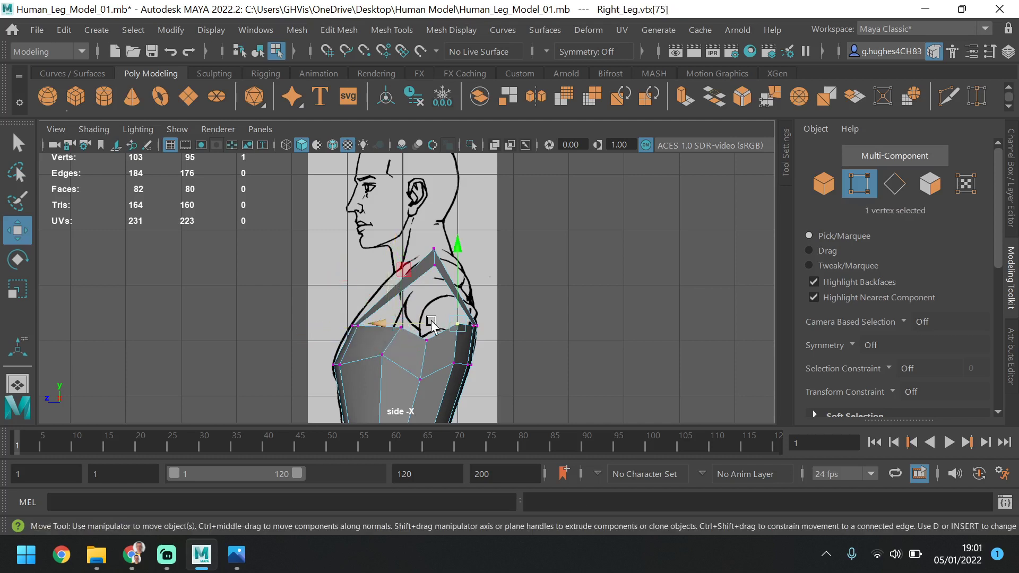
click(426, 339)
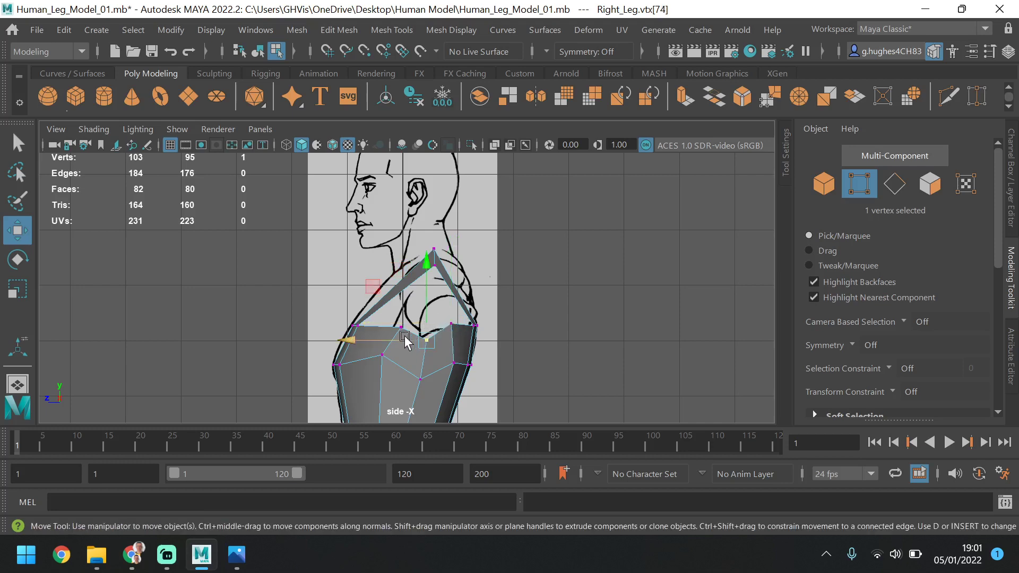
drag(404, 340, 401, 341)
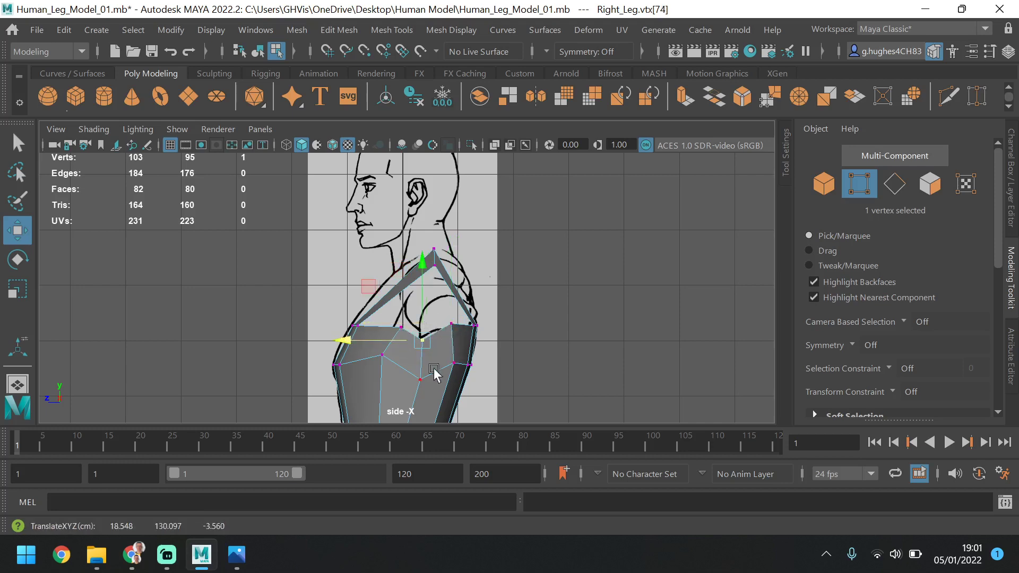
Select the front side column's two vertices in the chest's top two rows from the perspective view
key(space)
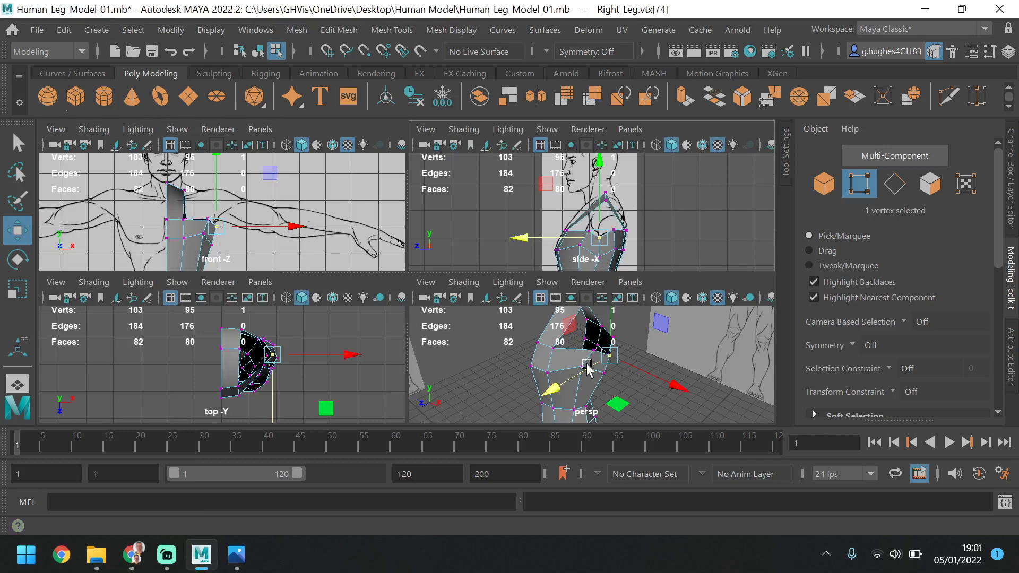
key(space)
alt+drag(456, 297, 381, 279)
click(417, 304)
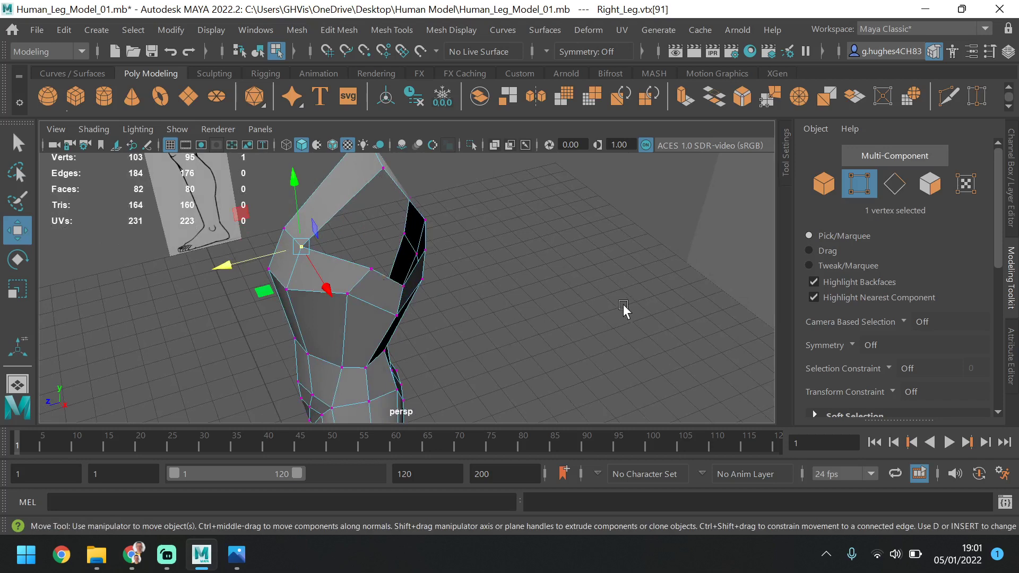
scroll(622, 304, down, 2)
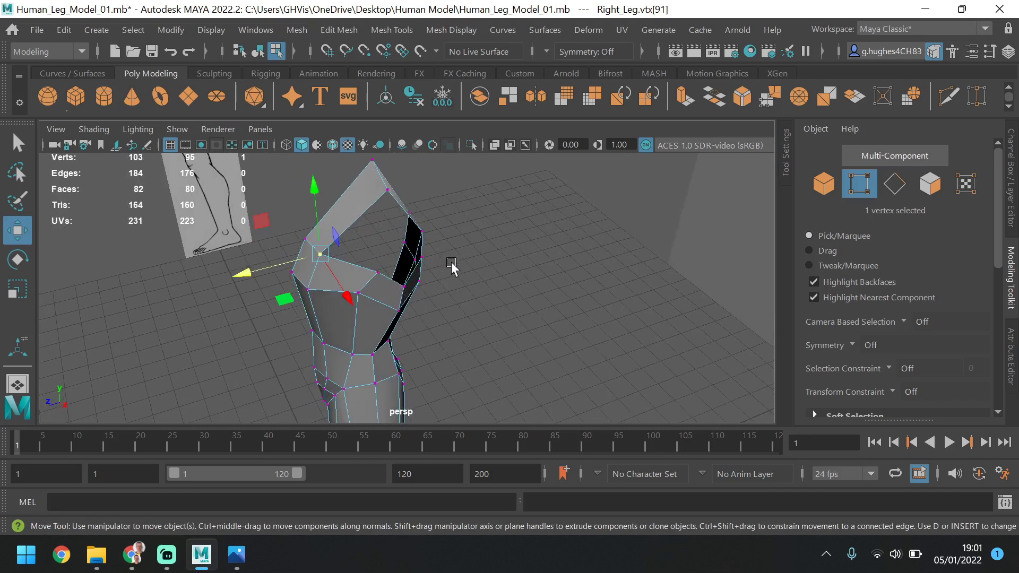
alt+drag(452, 268, 300, 273)
shift+click(336, 275)
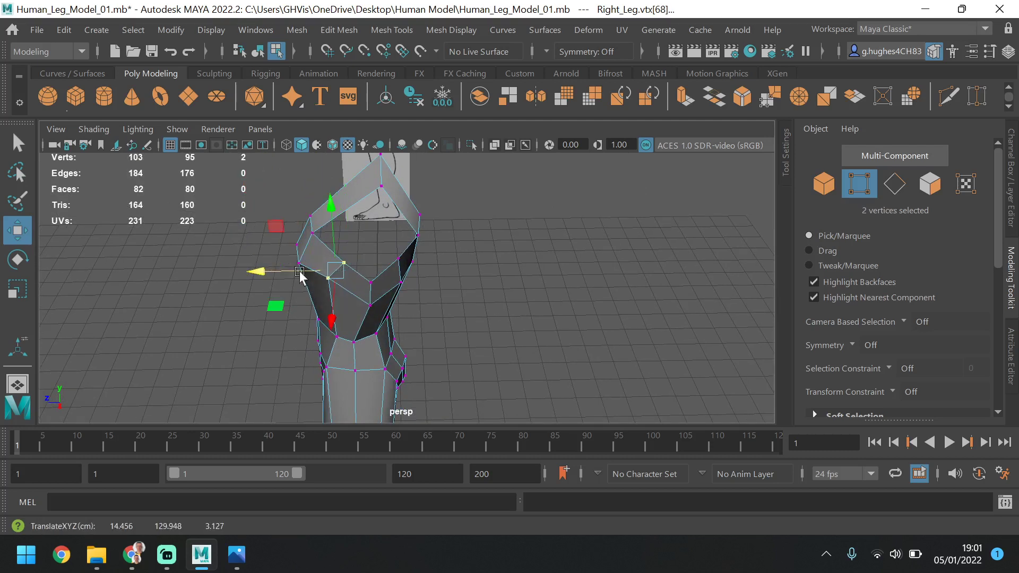
click(370, 281)
shift+click(369, 304)
alt+drag(358, 257, 327, 242)
key(super)
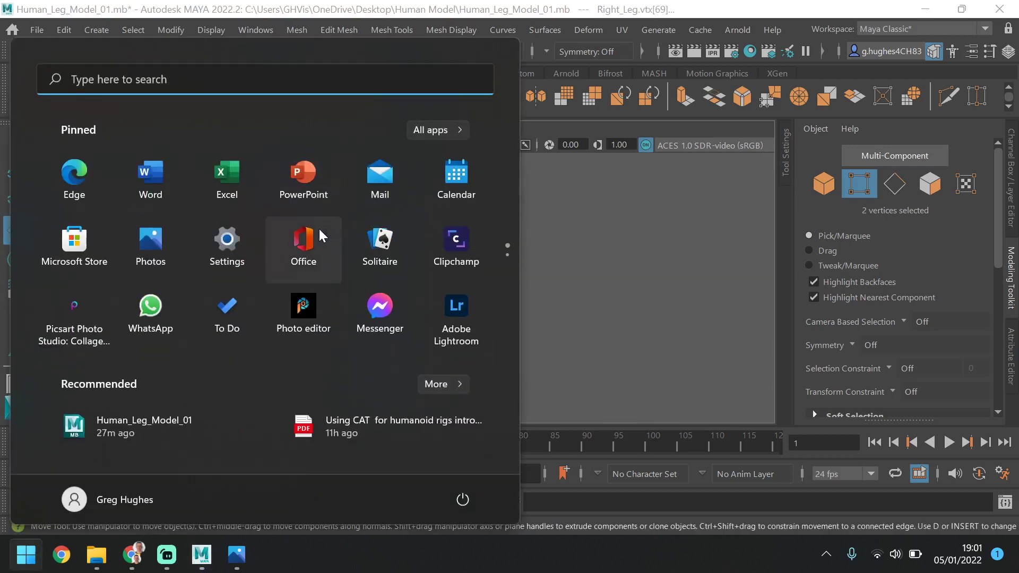
key(super)
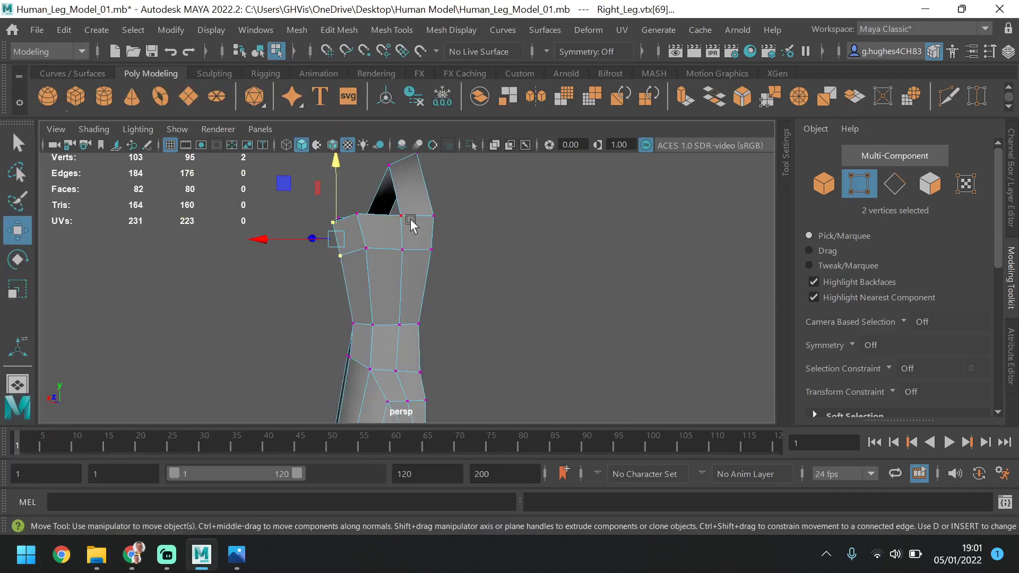
alt+drag(412, 225, 423, 263)
key(super)
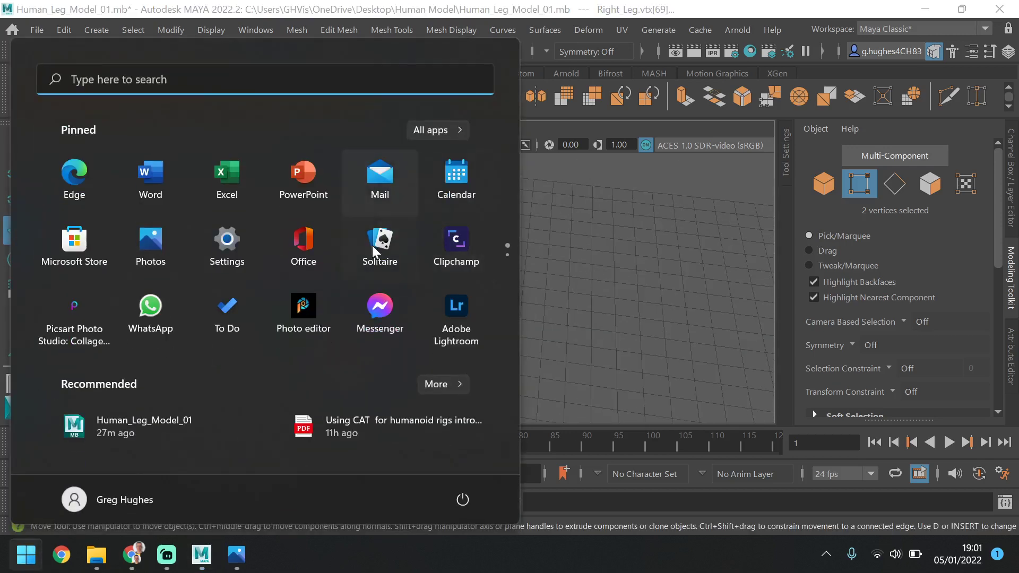
key(super)
Select the front and back top-row vertices one column out from the torso's centre line and move them up and outward in the front view
alt+drag(580, 266, 553, 266)
click(345, 272)
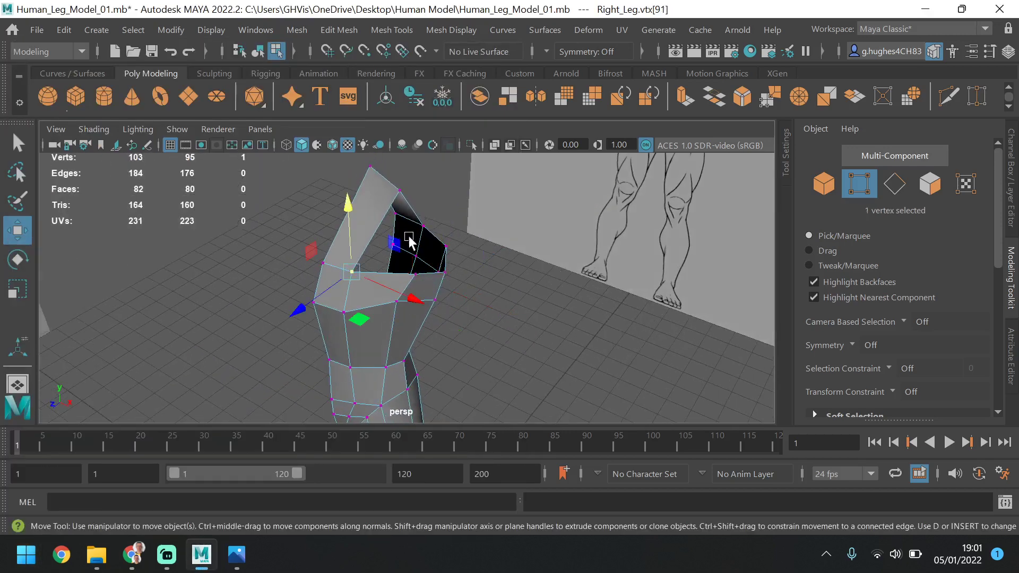
shift+click(422, 227)
alt+drag(422, 249, 465, 238)
key(space)
key(space)
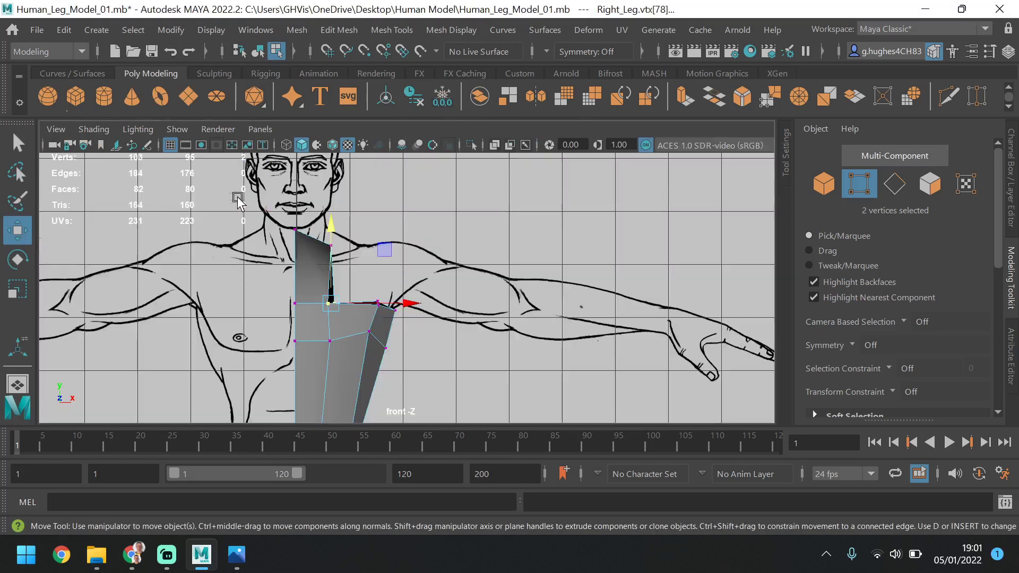
drag(334, 231, 336, 205)
drag(403, 276, 434, 260)
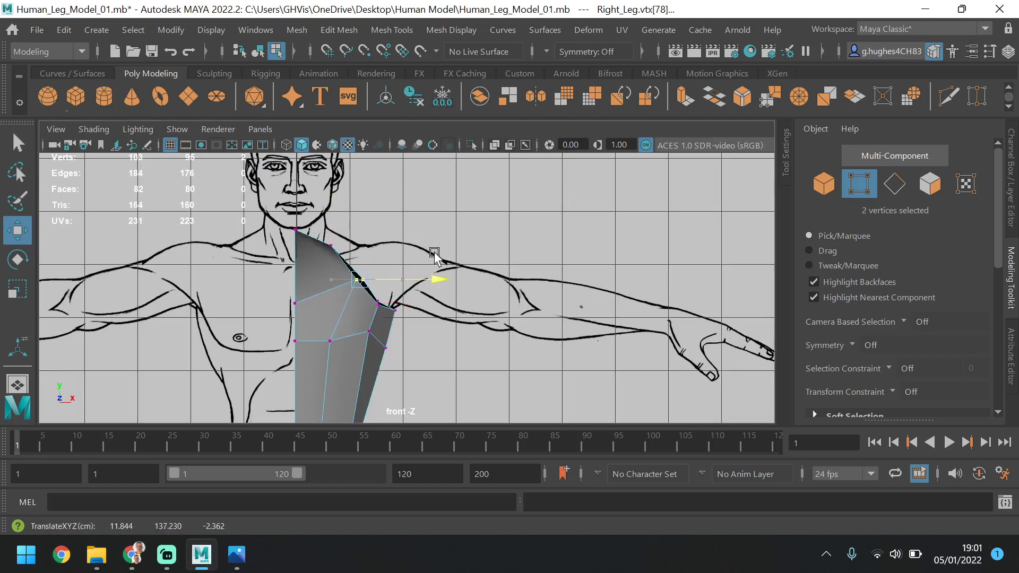
Shift the shoulder-top vertex outward along X, then nudge the front armhole vertex below it slightly outward in line with it
drag(355, 220, 417, 241)
click(331, 245)
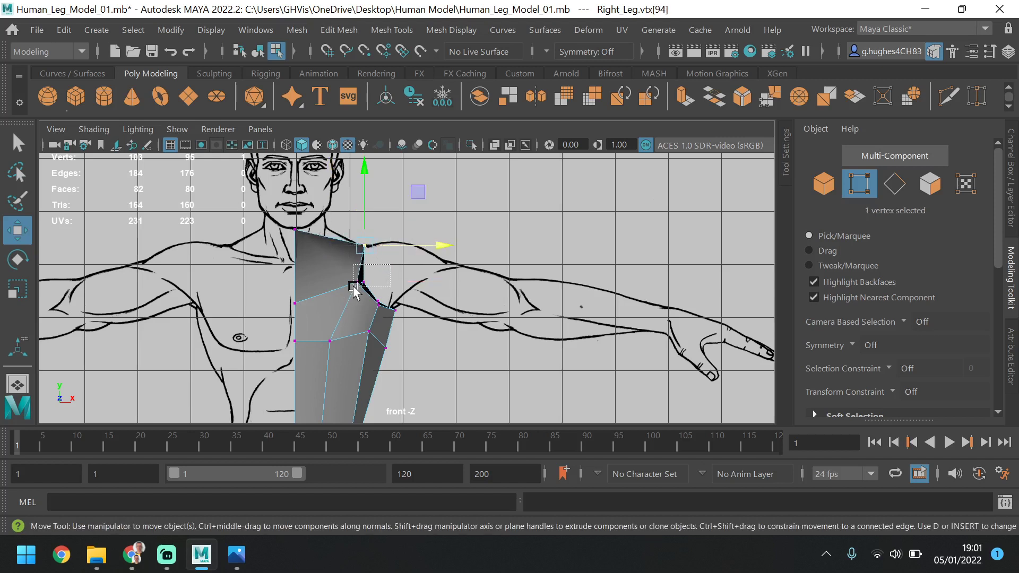
drag(352, 288, 413, 283)
click(398, 272)
click(355, 286)
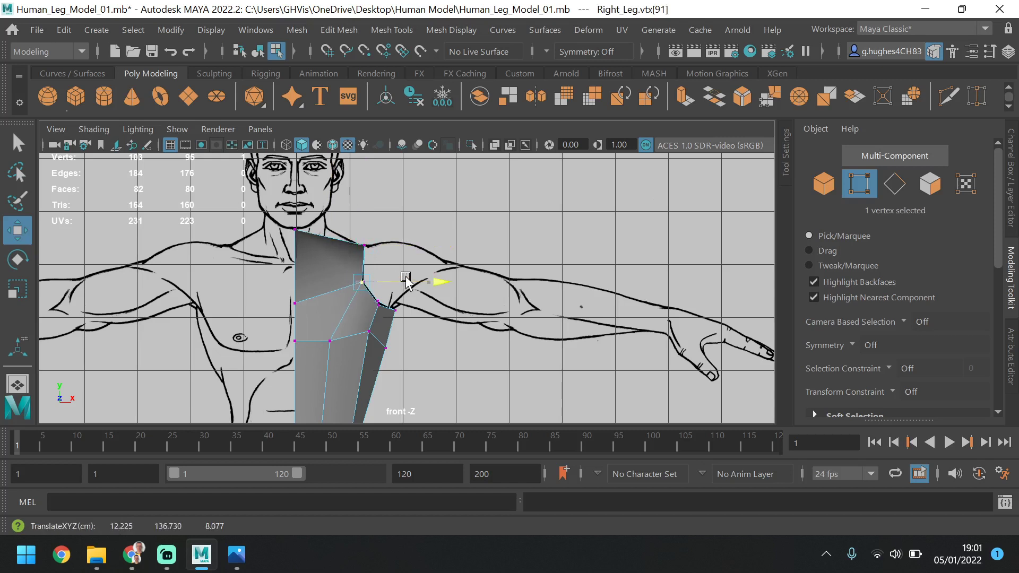
Raise the neck vertex on the centre line along Y, then raise the two centre-line vertices at the chest's top row
click(295, 230)
drag(298, 197, 298, 182)
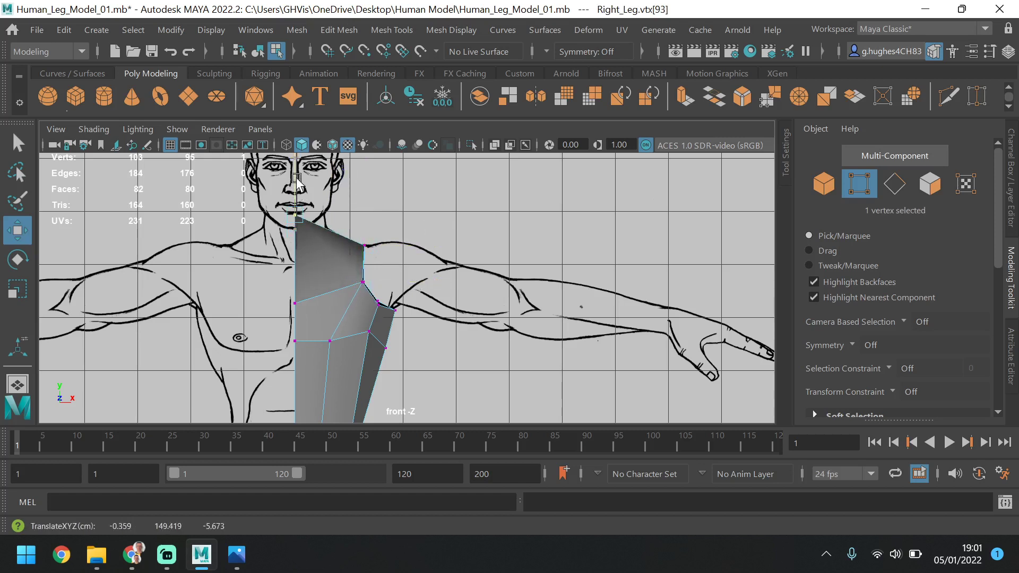
drag(293, 305, 301, 311)
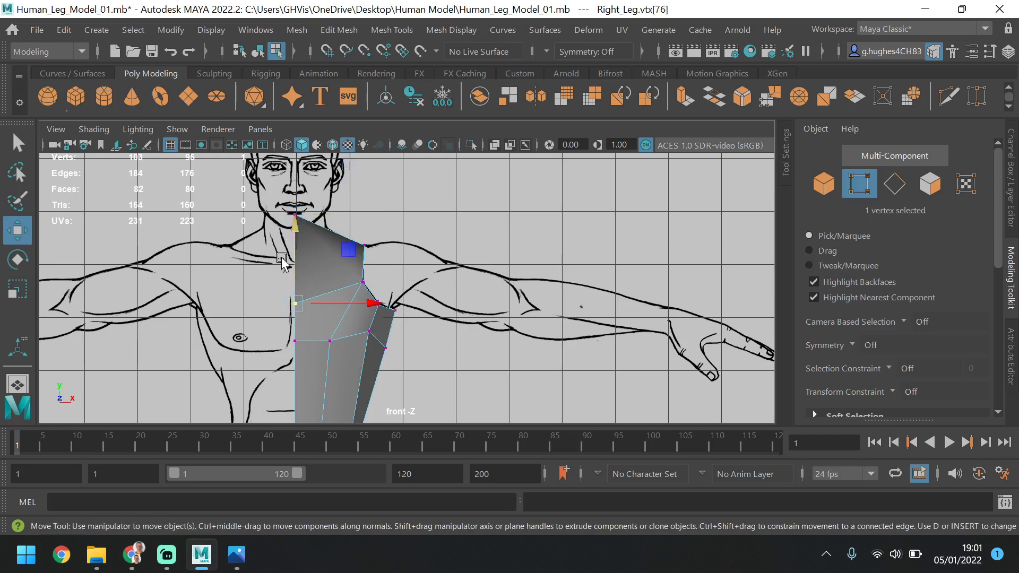
drag(293, 255, 295, 228)
scroll(398, 342, down, 3)
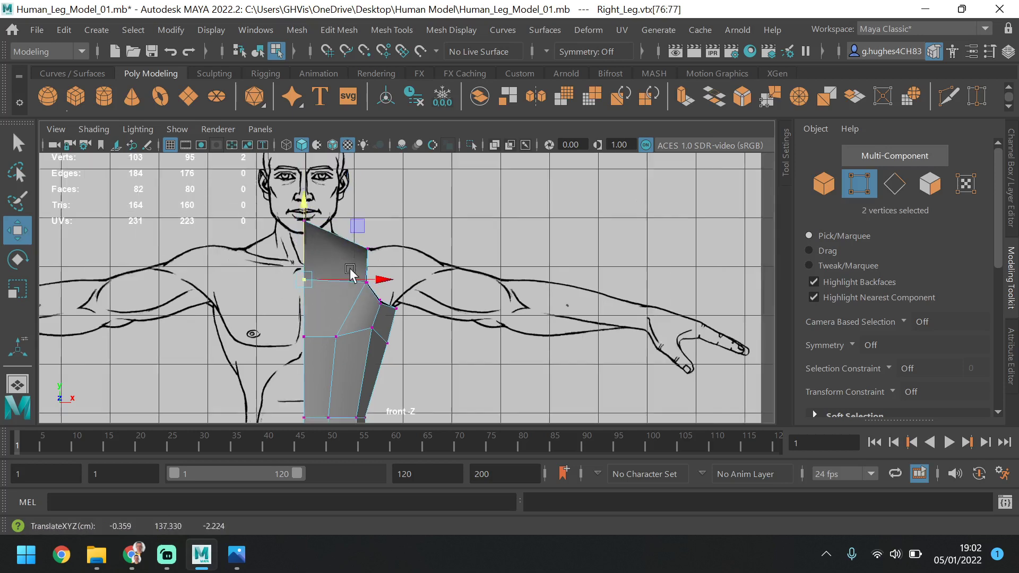
scroll(397, 342, up, 2)
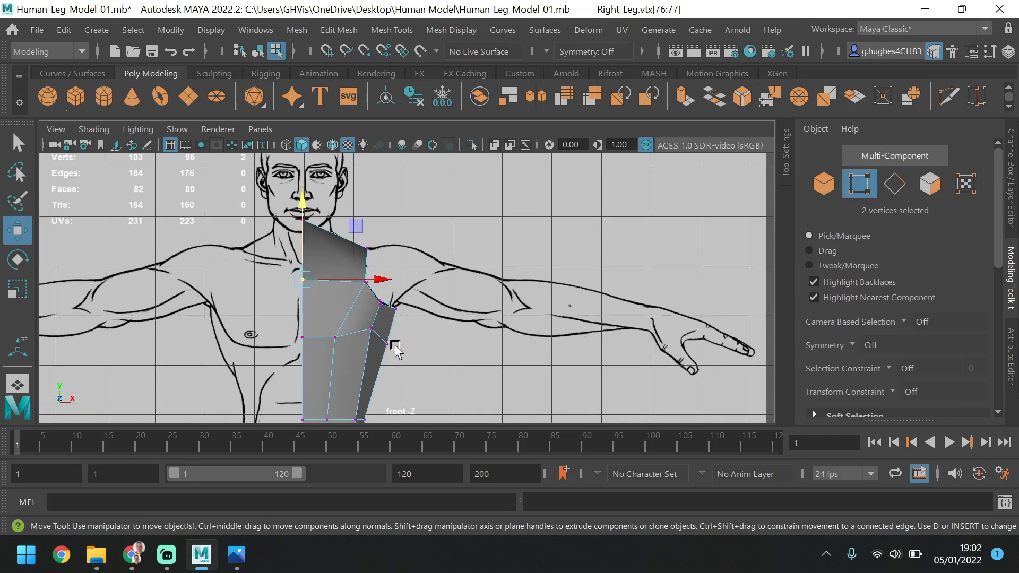
Move the side vertex below the armpit up and outward, then shift the front chest vertex beside the centre line outward along X
click(387, 345)
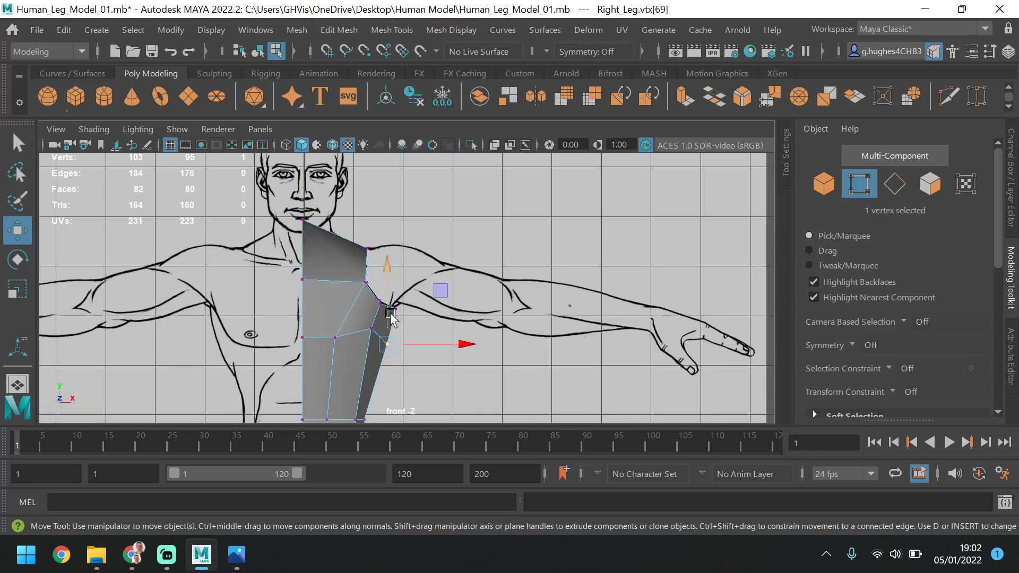
drag(391, 317, 428, 321)
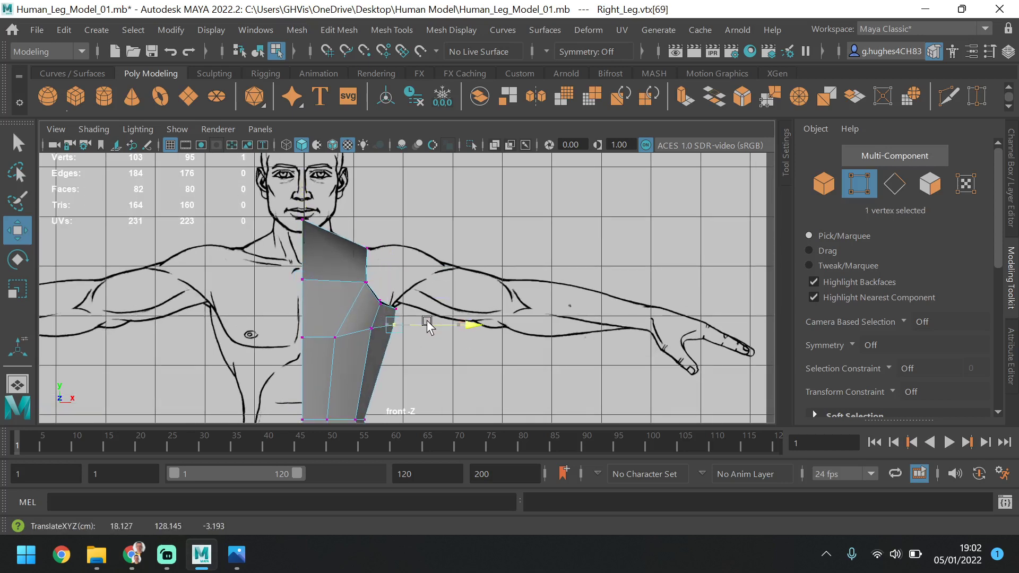
click(337, 341)
drag(383, 335, 387, 330)
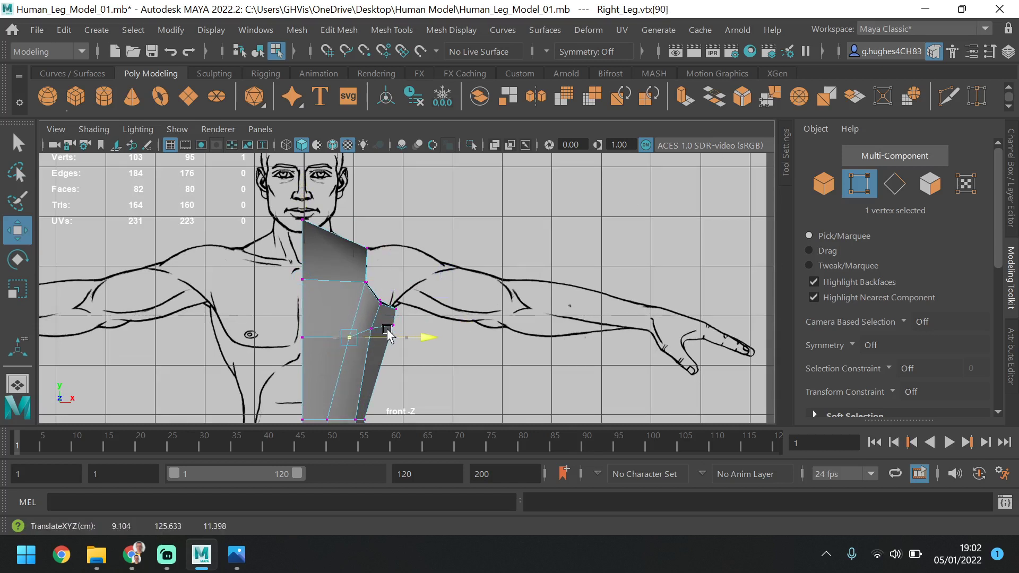
Shift the waist vertex of the front middle column outward along X, and move the vertex below it slightly up and outward
click(327, 420)
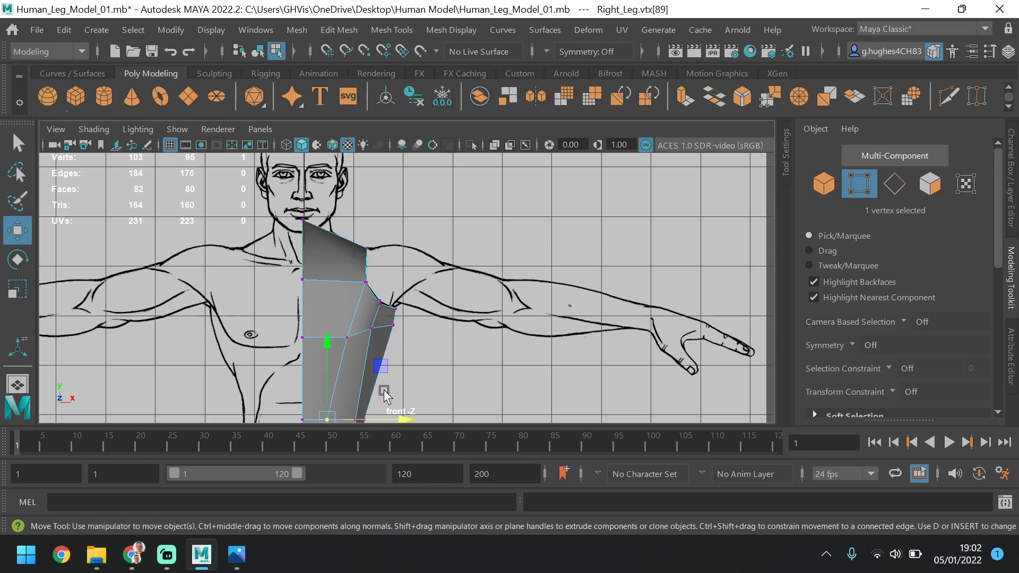
alt+middle_drag(390, 371, 352, 256)
drag(348, 296, 353, 296)
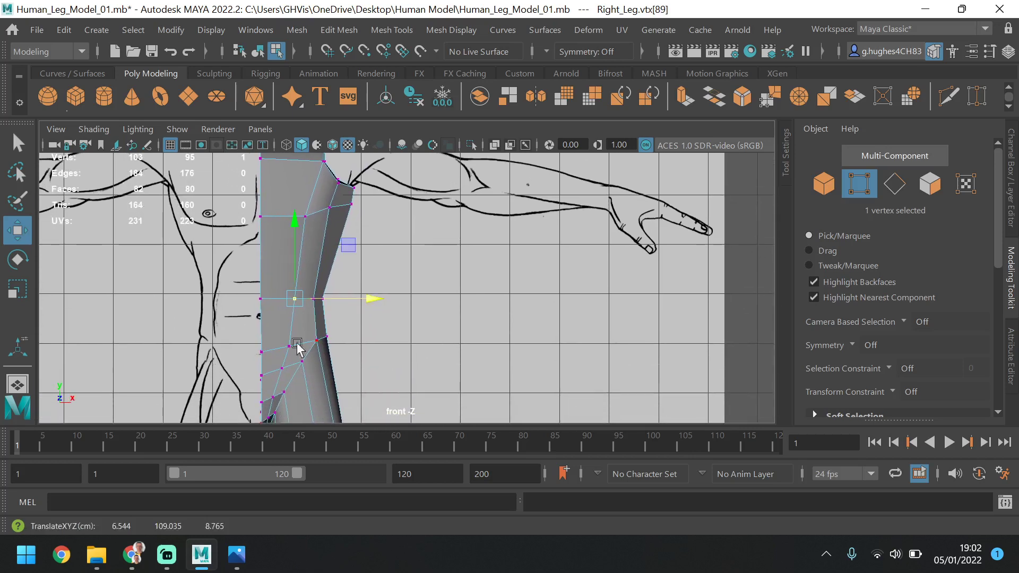
click(289, 351)
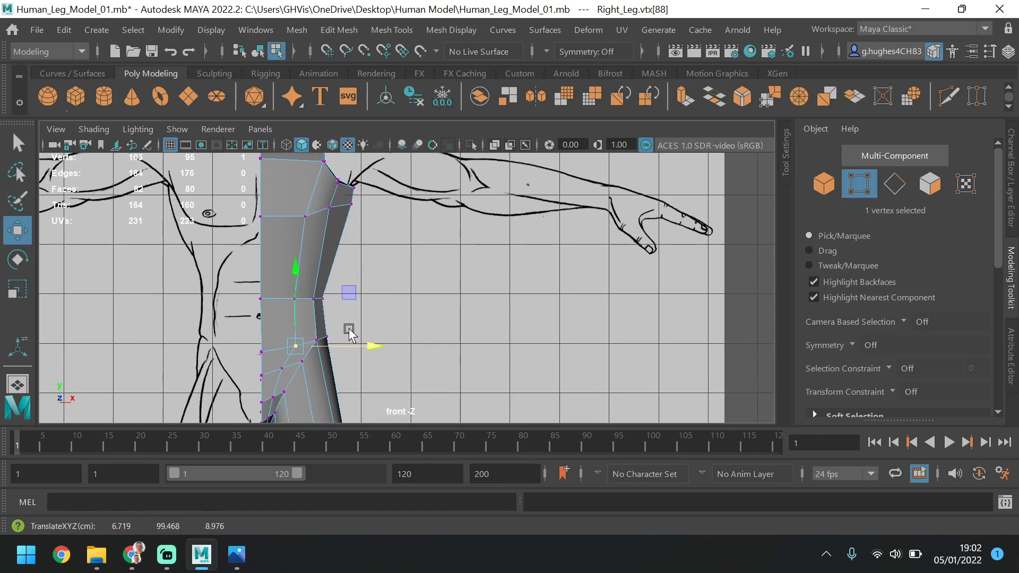
In the side view, move the front upper armhole vertex backward along Z and the rear upper armhole vertex forward along Z
key(space)
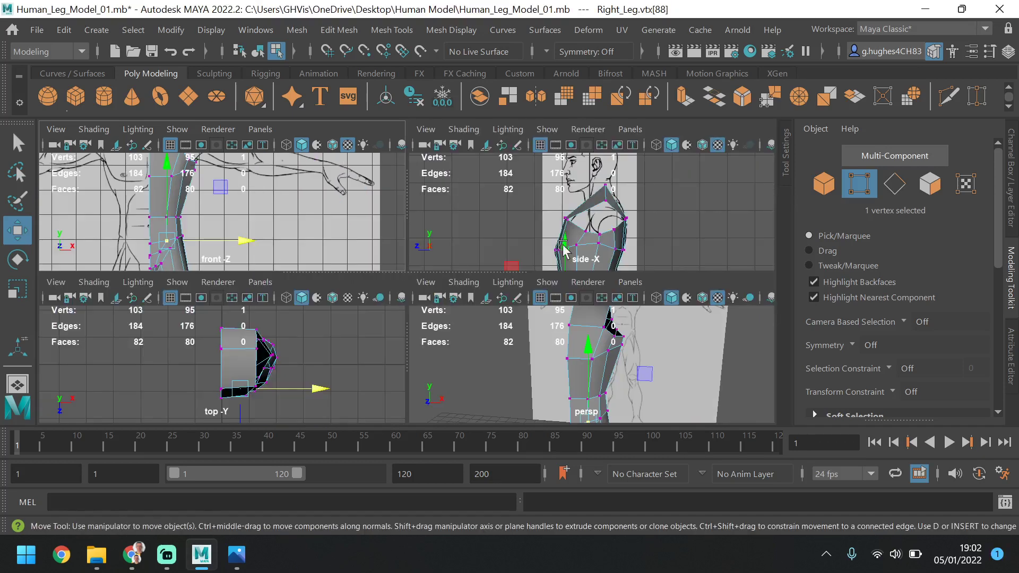
key(space)
alt+drag(621, 278, 571, 299)
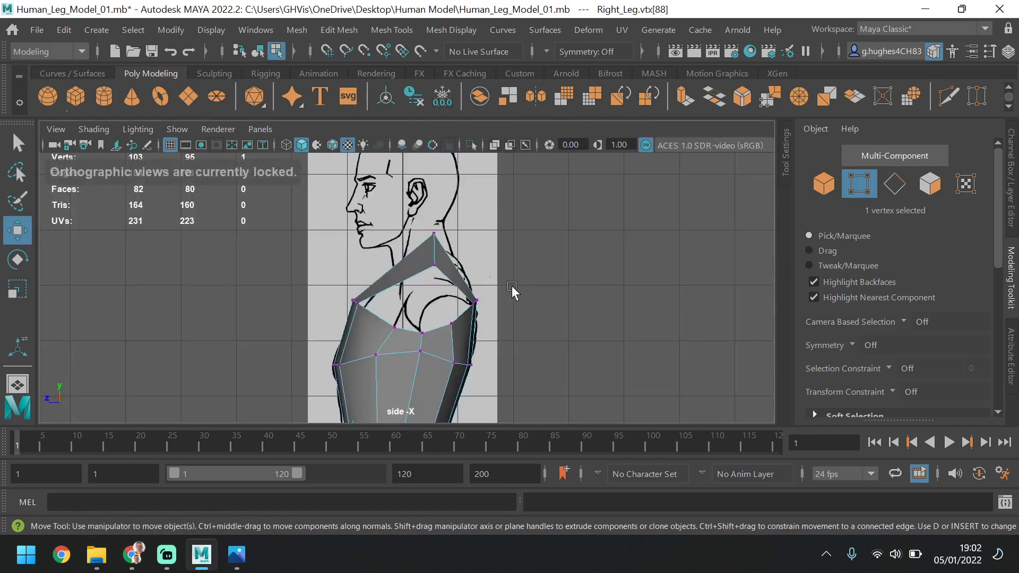
key(space)
key(space)
key(space)
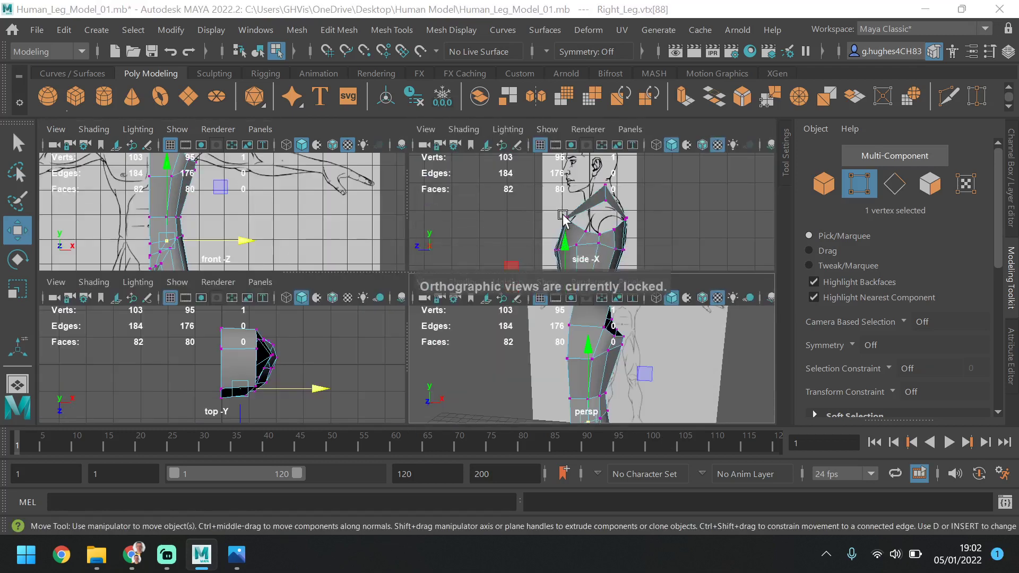
key(space)
click(360, 305)
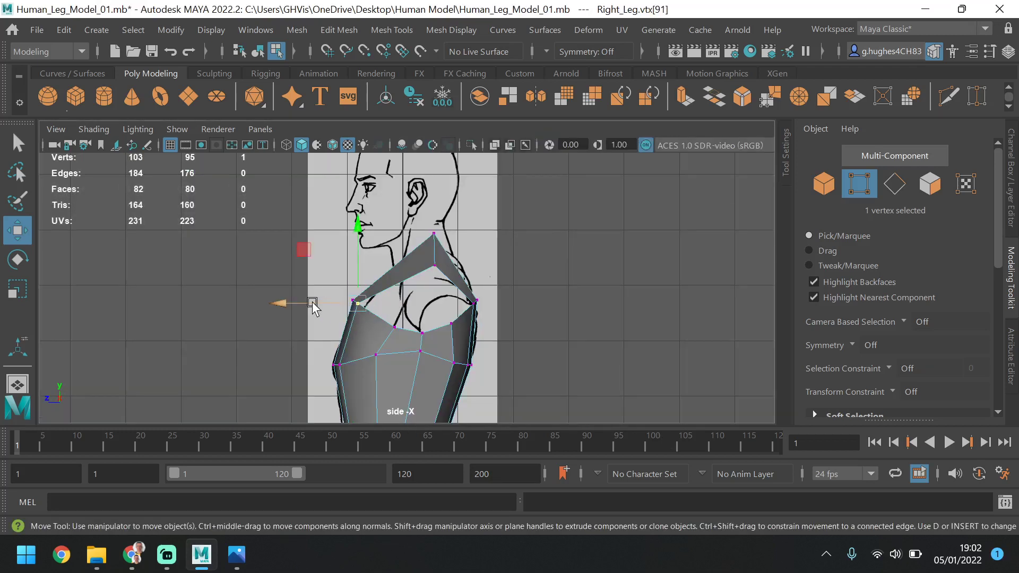
drag(312, 303, 354, 291)
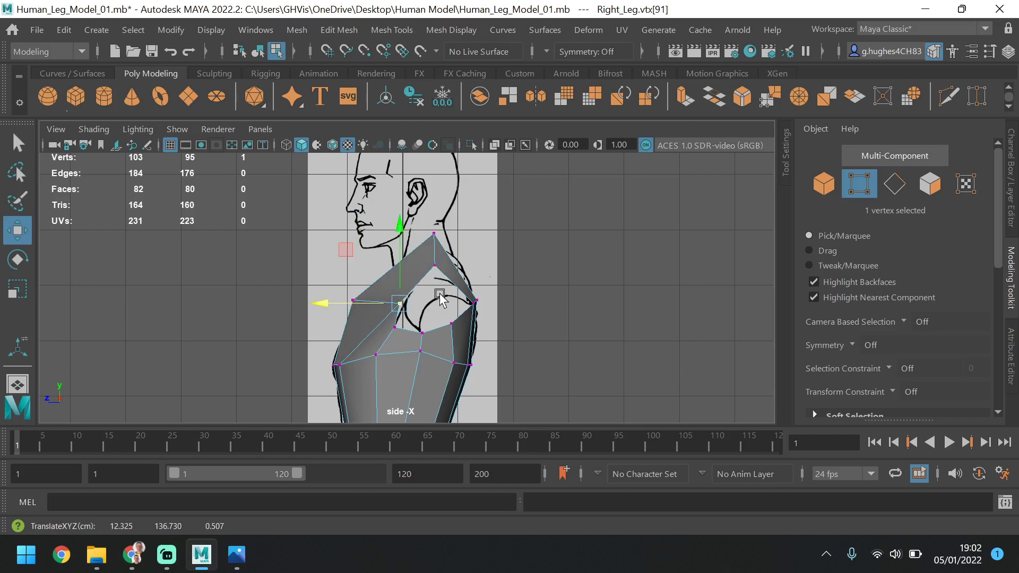
click(469, 303)
drag(427, 304, 406, 310)
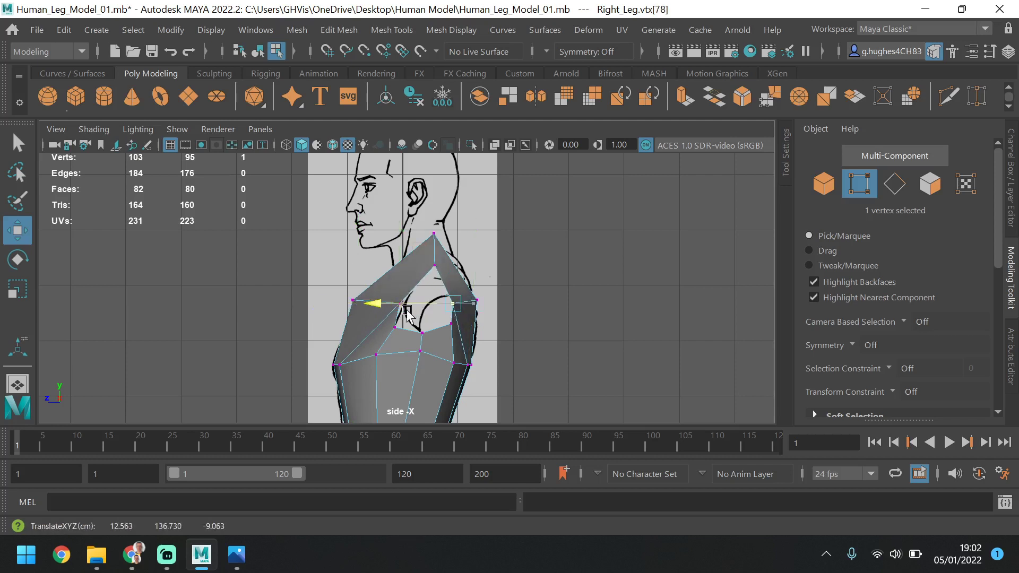
Lower the shoulder vertex at the top of the armhole and shift it slightly forward along Z to follow the side reference
click(435, 264)
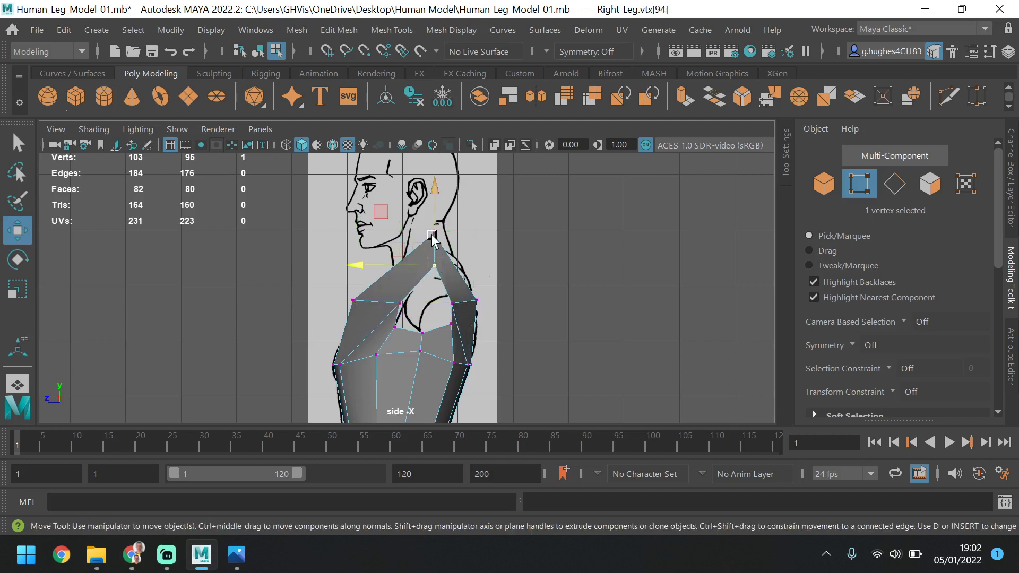
drag(433, 240, 427, 264)
drag(394, 293, 386, 293)
drag(425, 264, 423, 254)
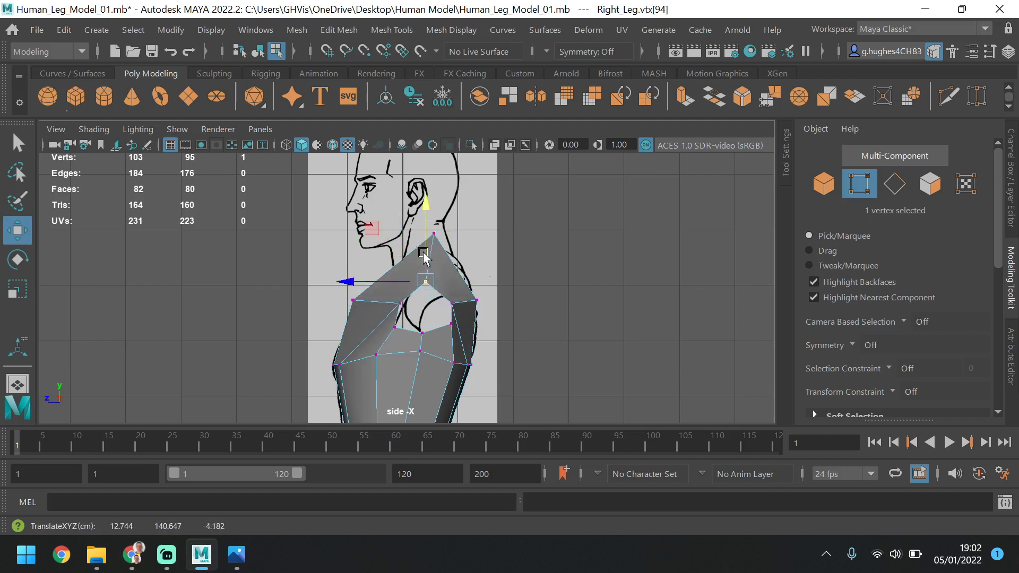
Raise the two front armhole border vertices slightly along Y, then raise the two rear ones to round the opening
click(392, 327)
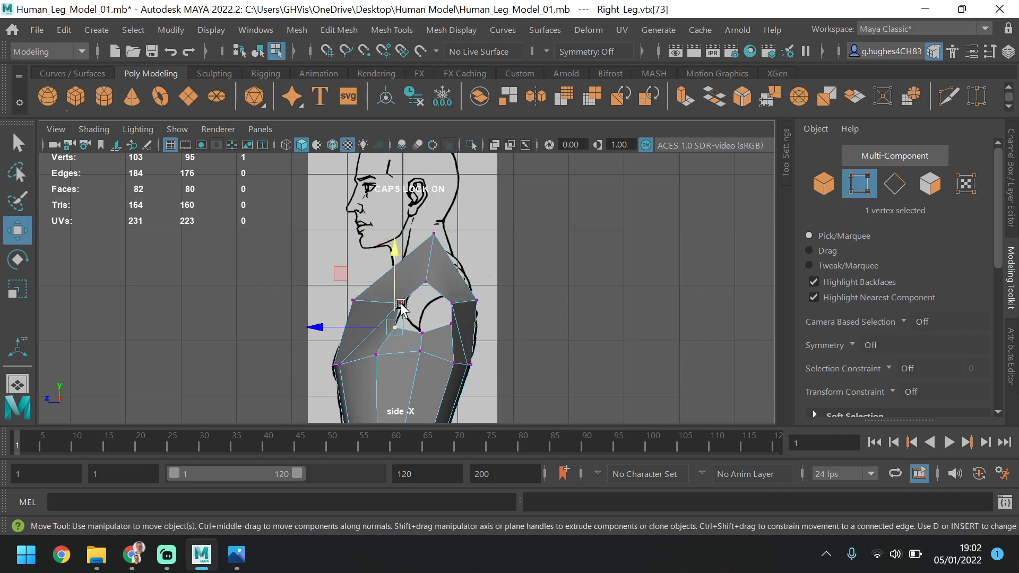
shift+click(400, 304)
drag(399, 281, 399, 273)
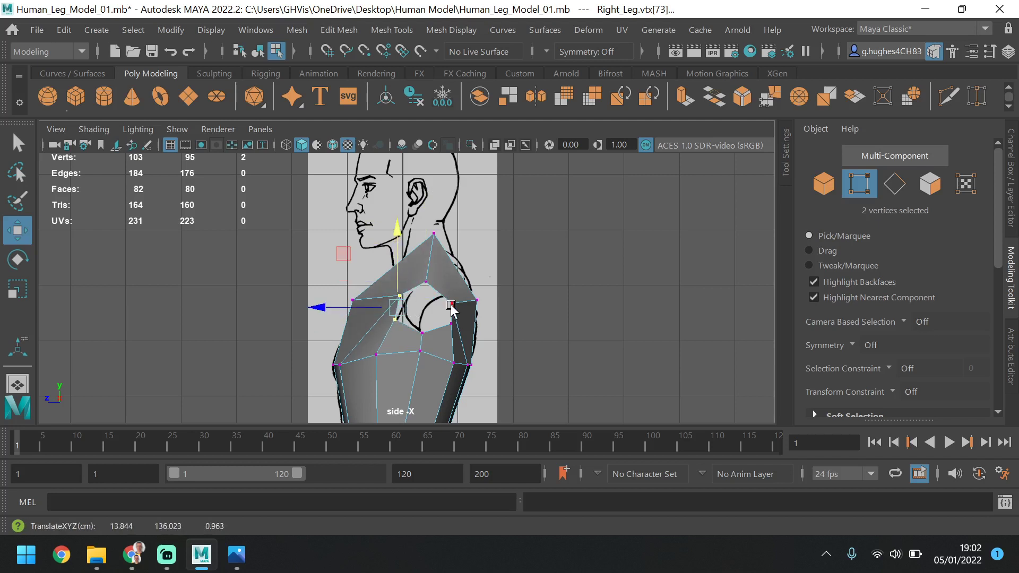
click(450, 305)
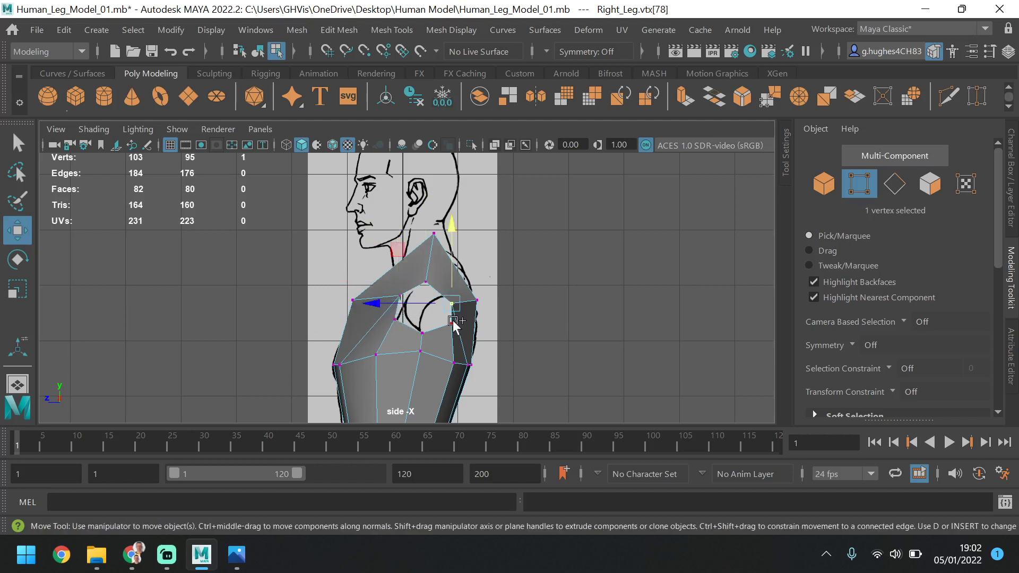
Lower the side vertex directly beneath the armhole's bottom vertex along Y, then clear the selection
click(422, 333)
click(419, 275)
click(419, 356)
drag(420, 272, 420, 283)
click(393, 370)
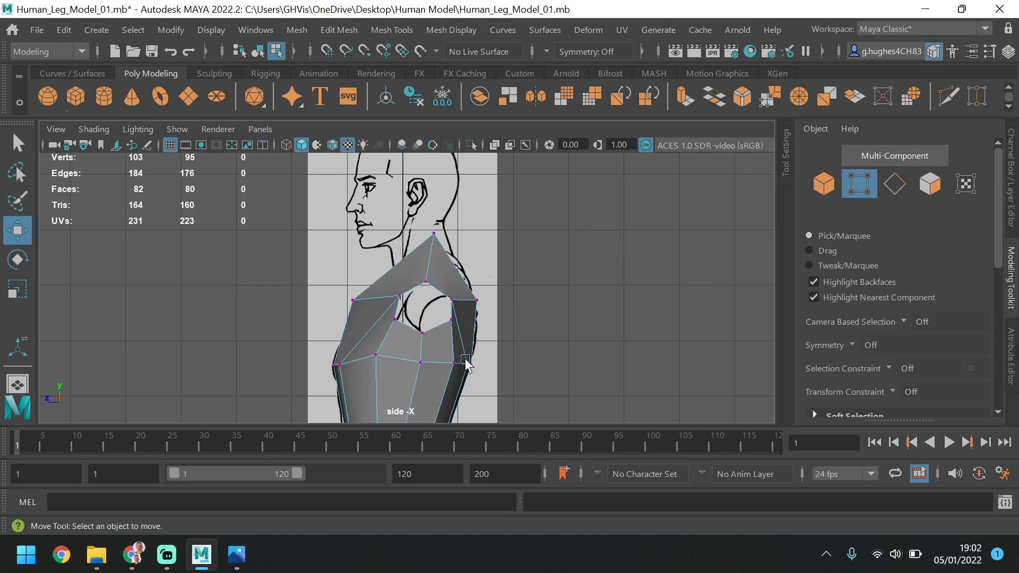
Switch to edge selection in the perspective view and select the full border edge loop around the armhole
key(space)
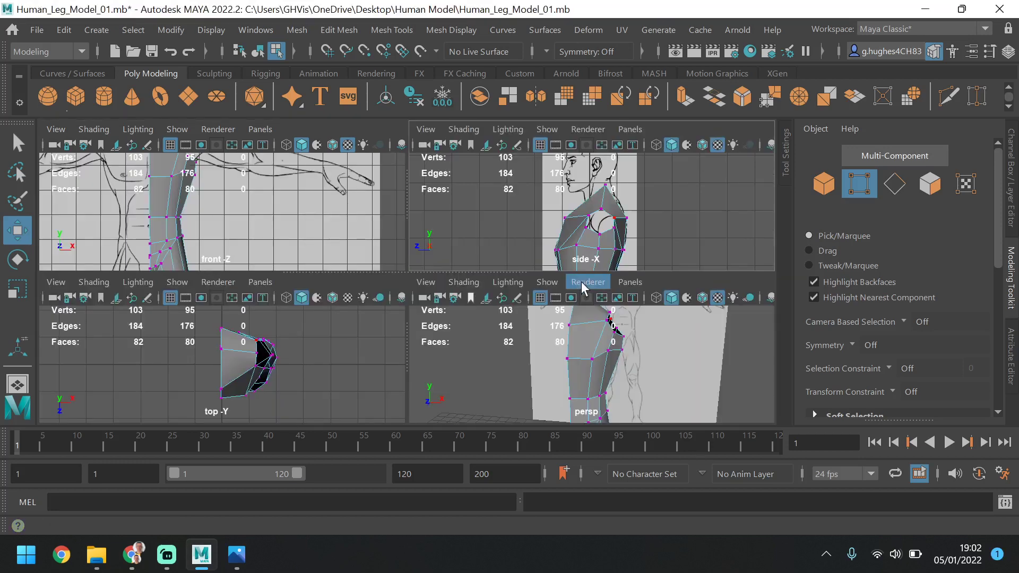
key(space)
mouse_move(621, 343)
alt+mouse_down()
mouse_move(474, 362)
mouse_move(422, 325)
mouse_move(441, 333)
mouse_move(618, 315)
alt+mouse_up()
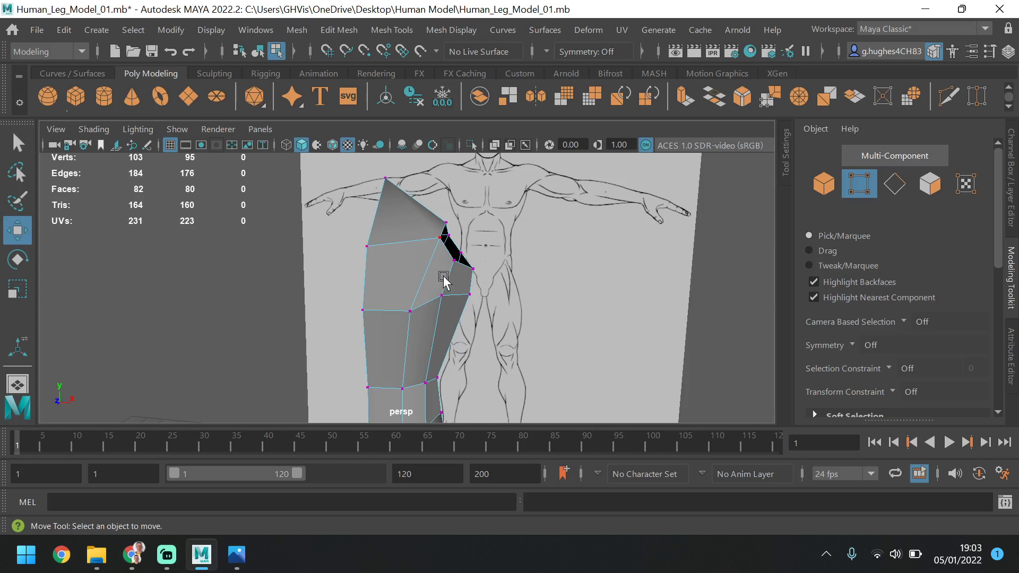
alt+drag(444, 281, 338, 286)
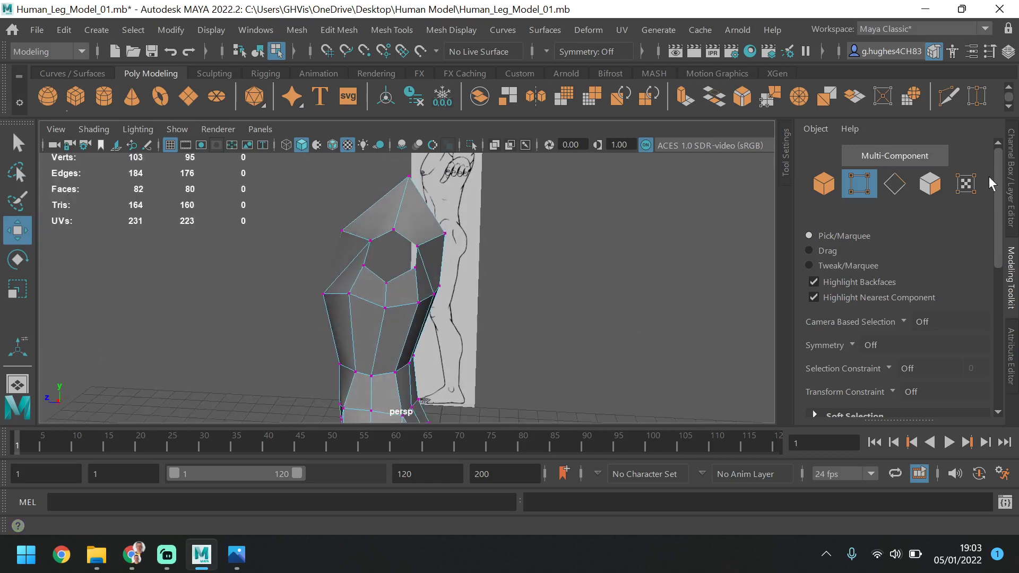
click(895, 184)
click(413, 237)
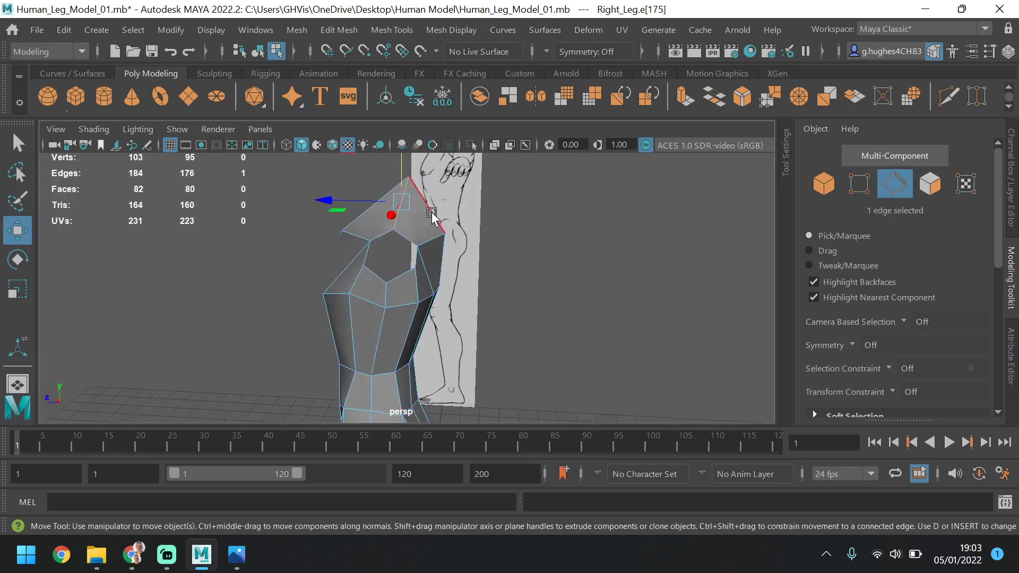
double_click(409, 240)
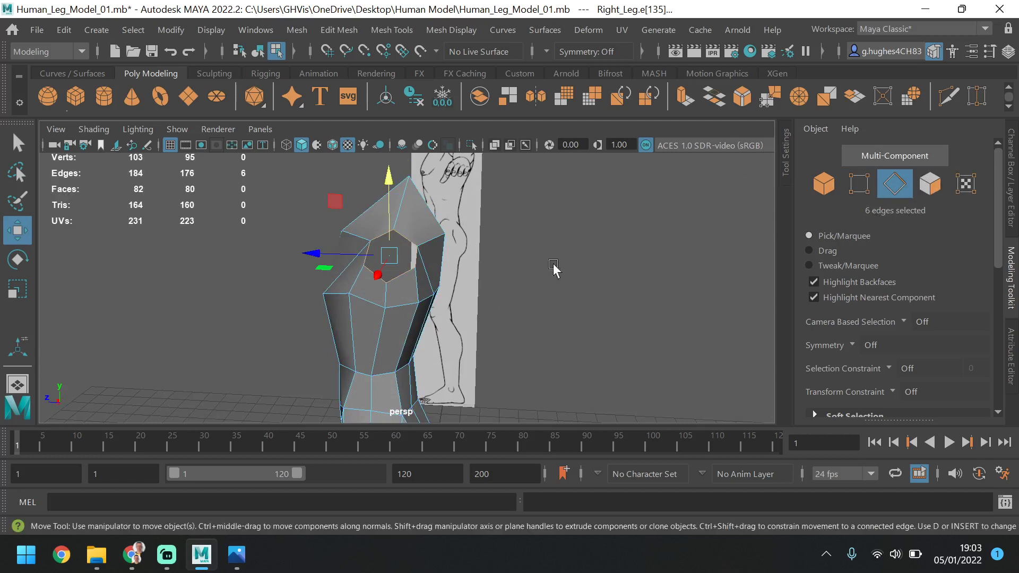
Examine the armhole border and the surrounding shoulder and chest faces from the front, side, rear and above
alt+drag(400, 289, 491, 300)
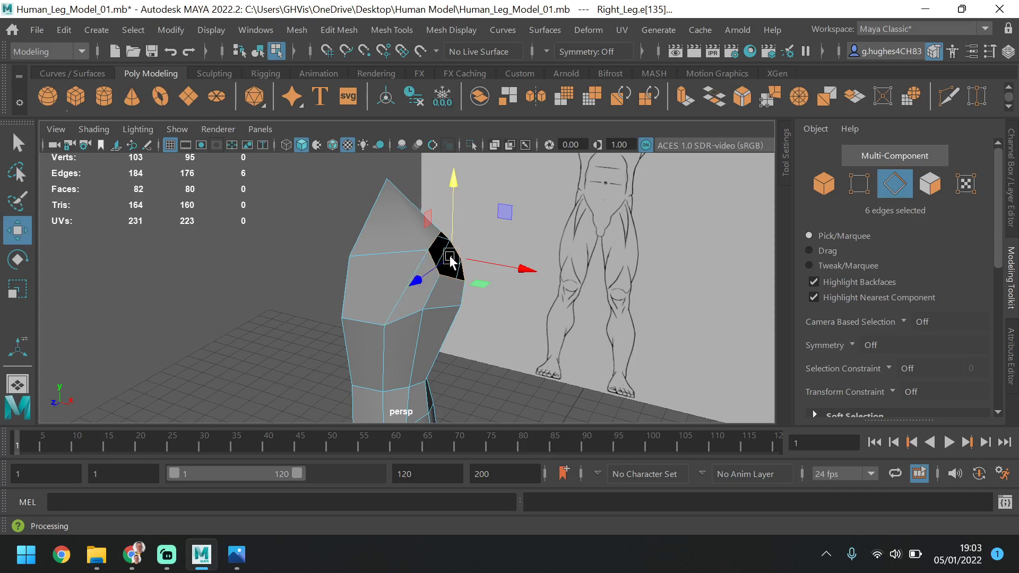
alt+drag(443, 263, 376, 285)
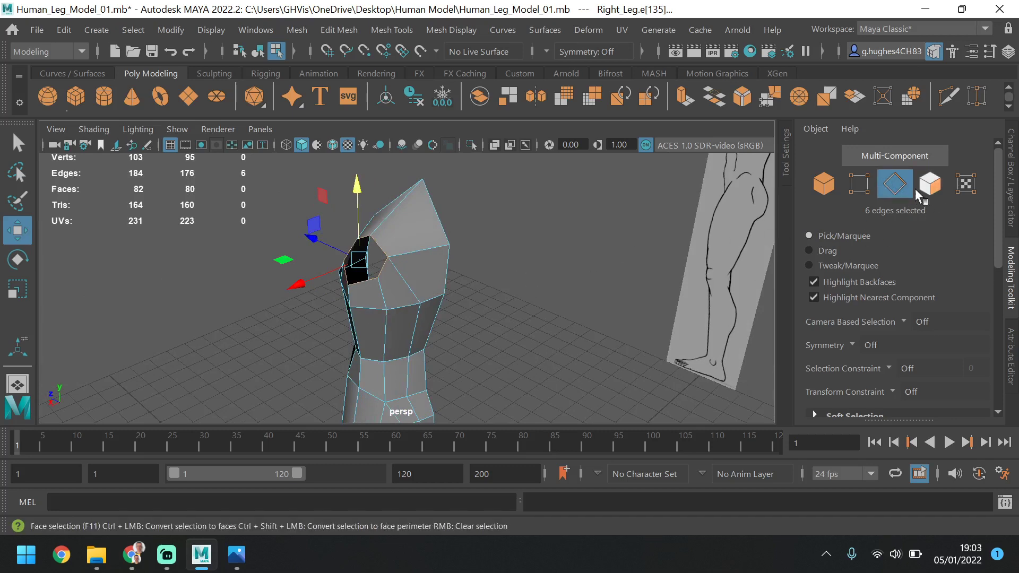
alt+drag(323, 304, 303, 285)
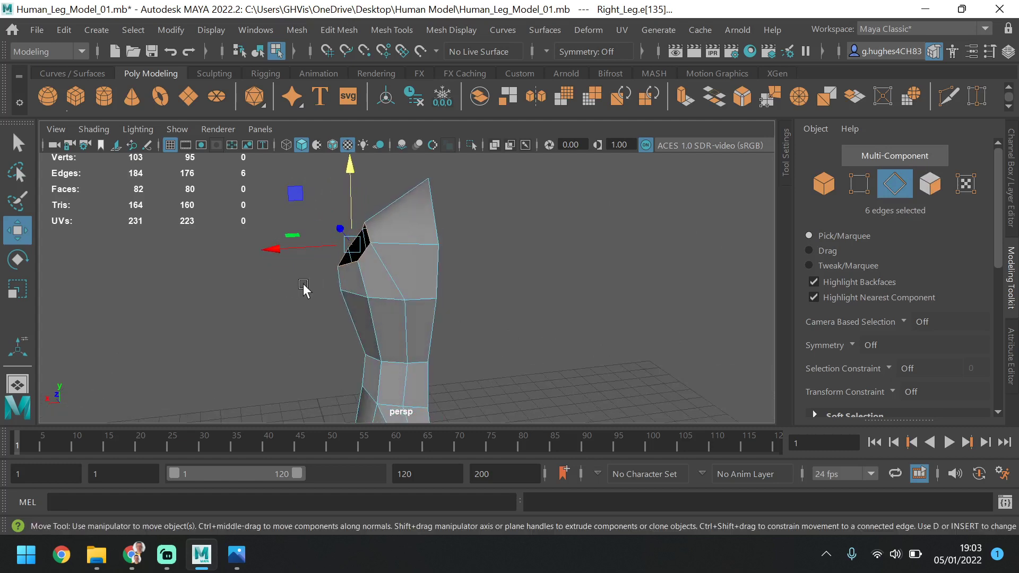
click(411, 259)
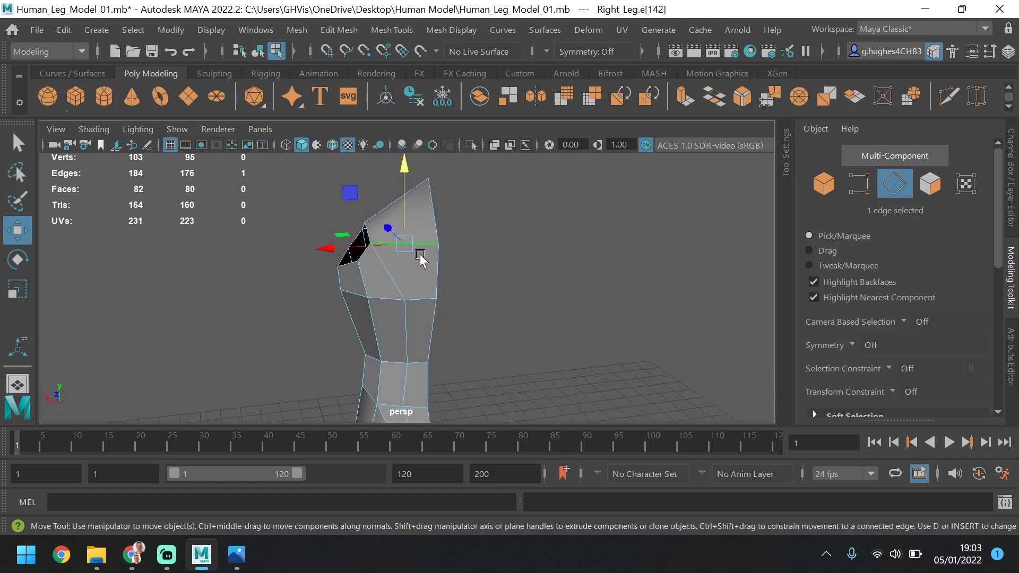
click(946, 185)
click(384, 271)
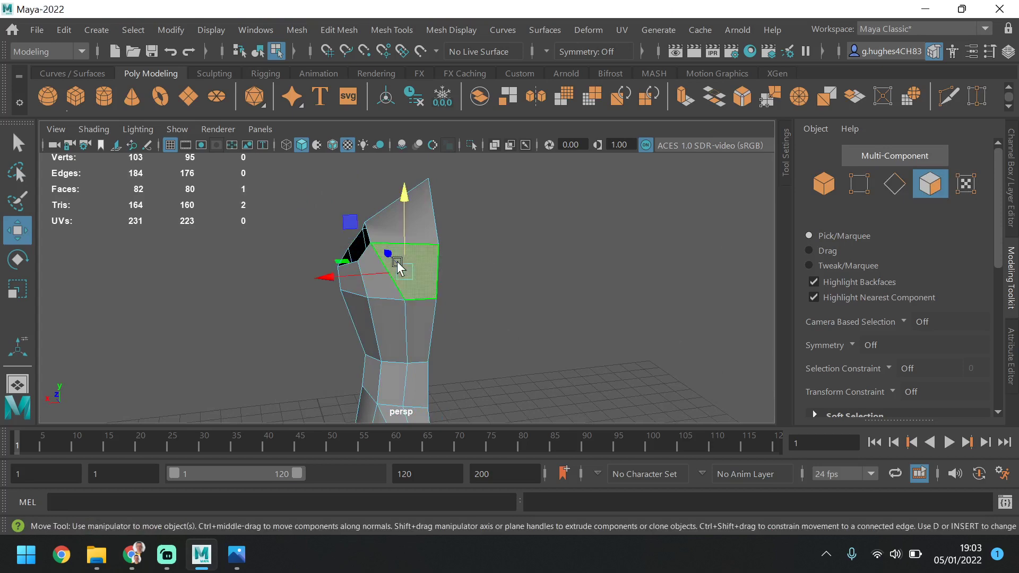
shift+click(375, 285)
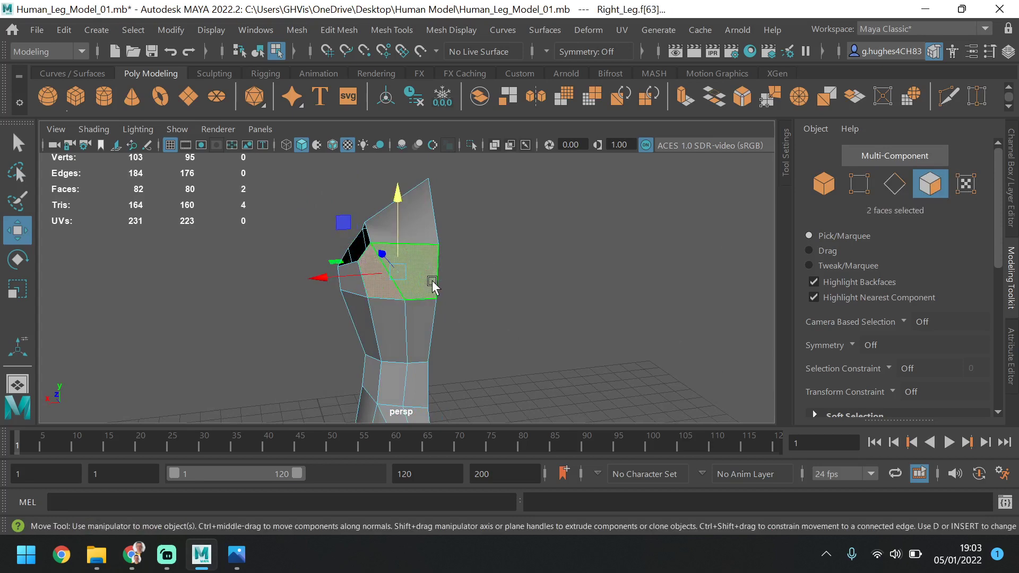
alt+drag(433, 284, 560, 281)
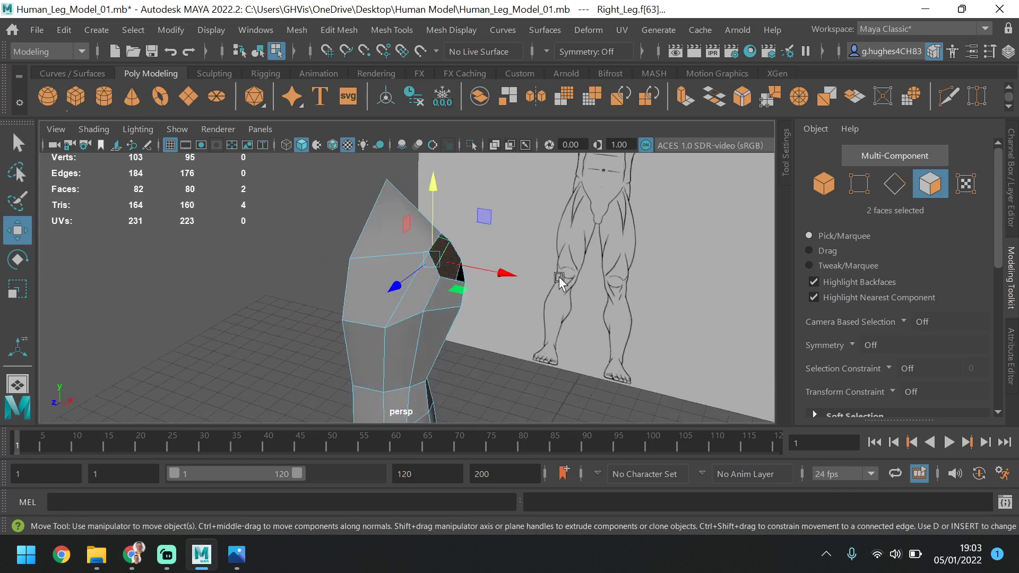
click(337, 249)
alt+drag(484, 275, 391, 268)
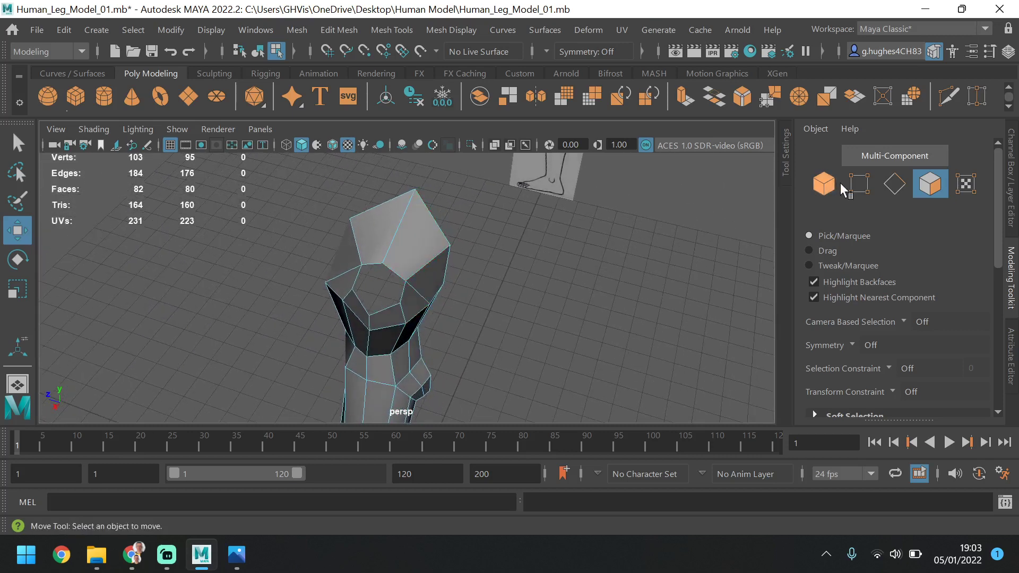
Bevel the shoulder edge running from the neck to the top of the armhole with 2 segments and a fraction of 0.8
click(893, 183)
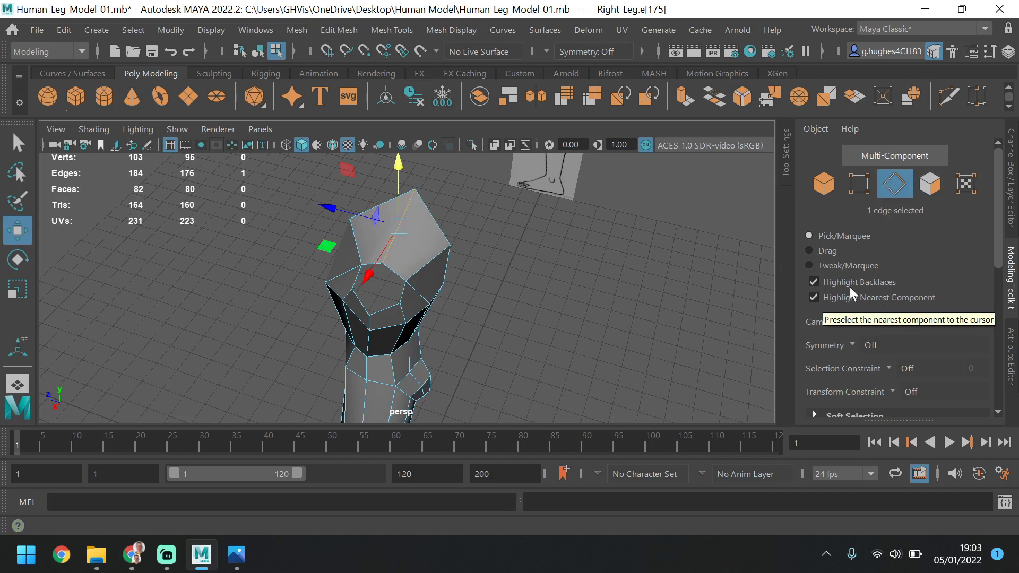
scroll(867, 301, down, 3)
scroll(861, 320, down, 2)
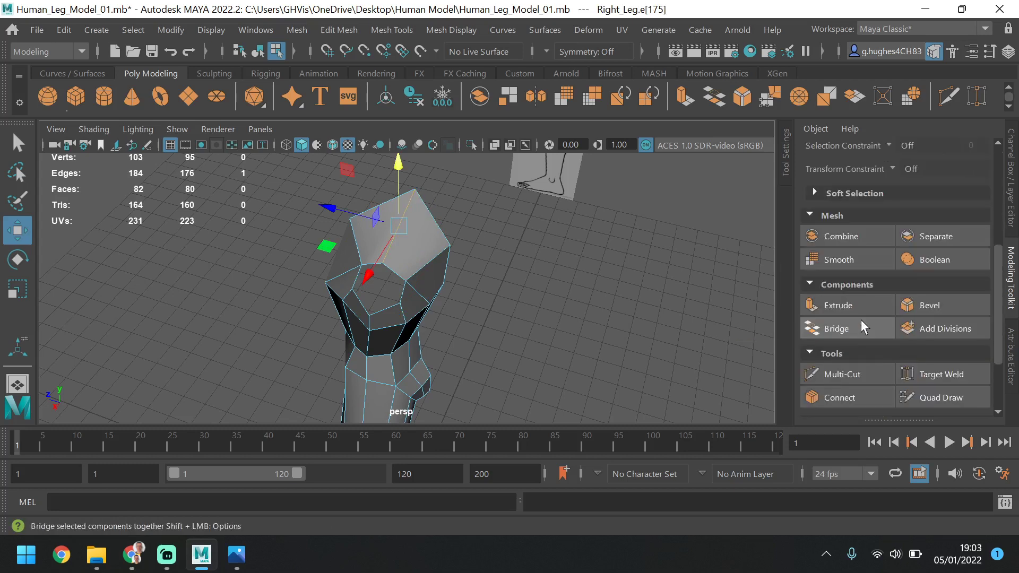
click(918, 306)
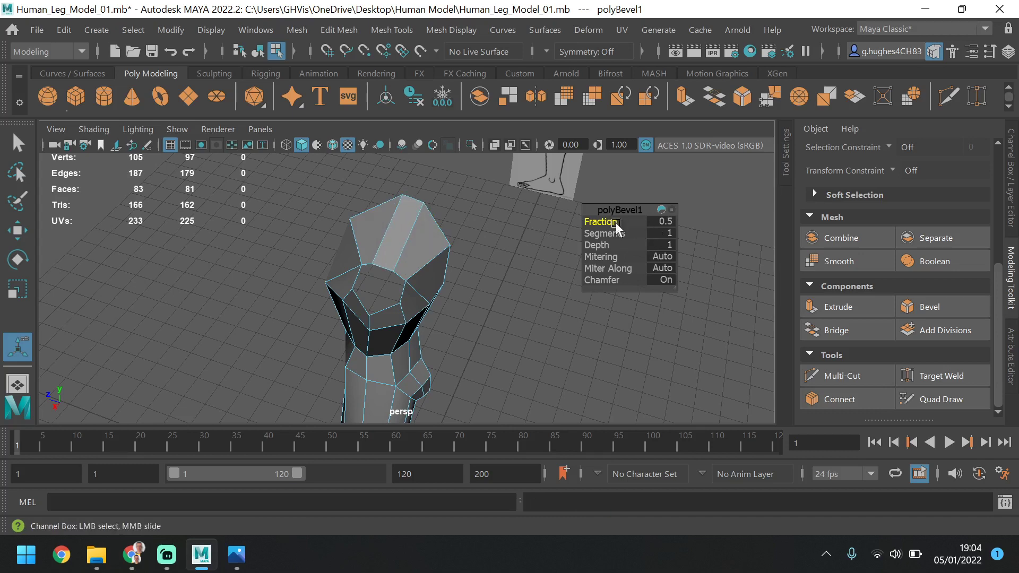
drag(615, 233, 620, 233)
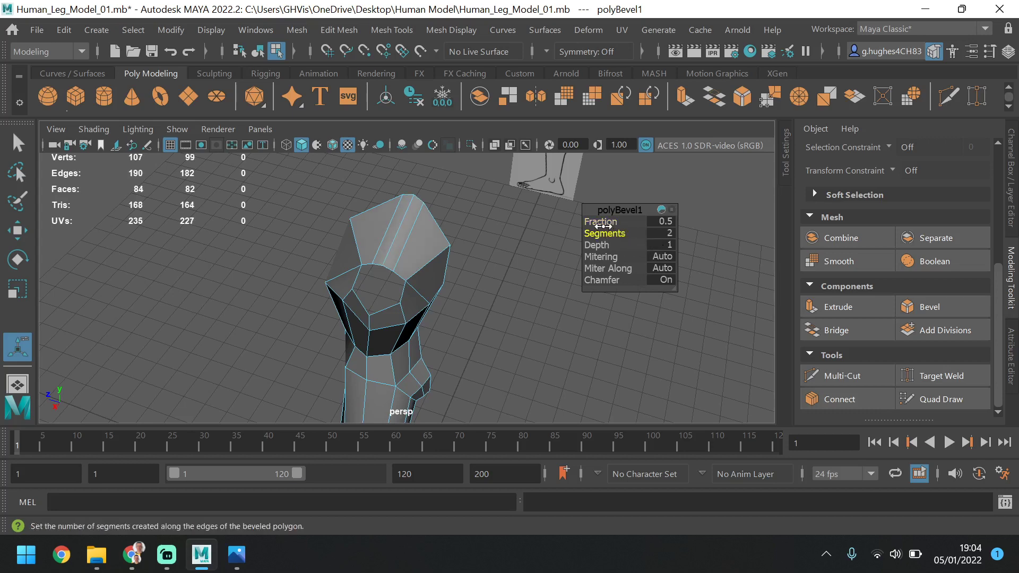
drag(603, 226, 605, 224)
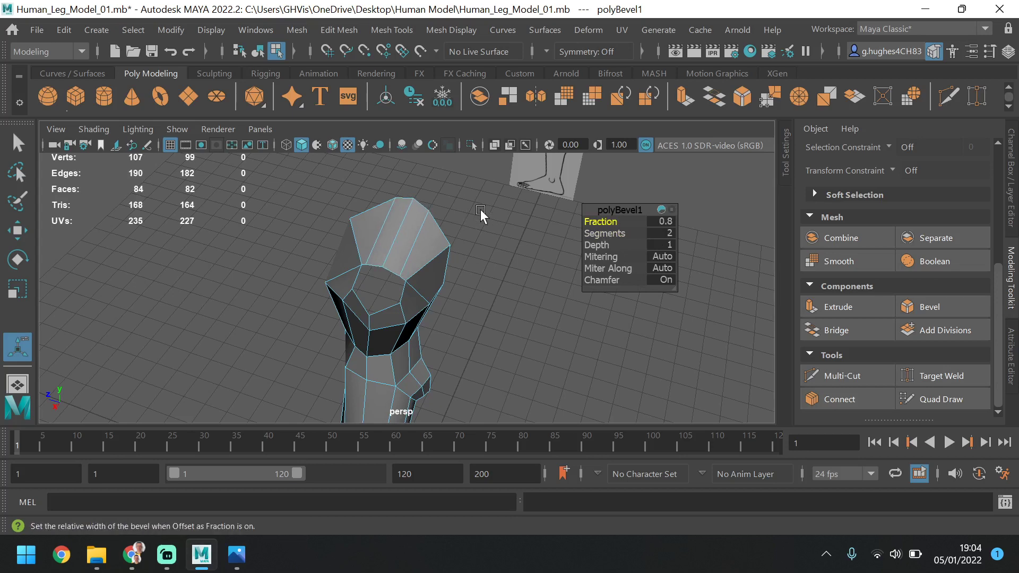
click(557, 287)
In vertex mode, lower the front and rear armhole border vertices just below the beveled shoulder slightly along Y
alt+drag(520, 286, 568, 259)
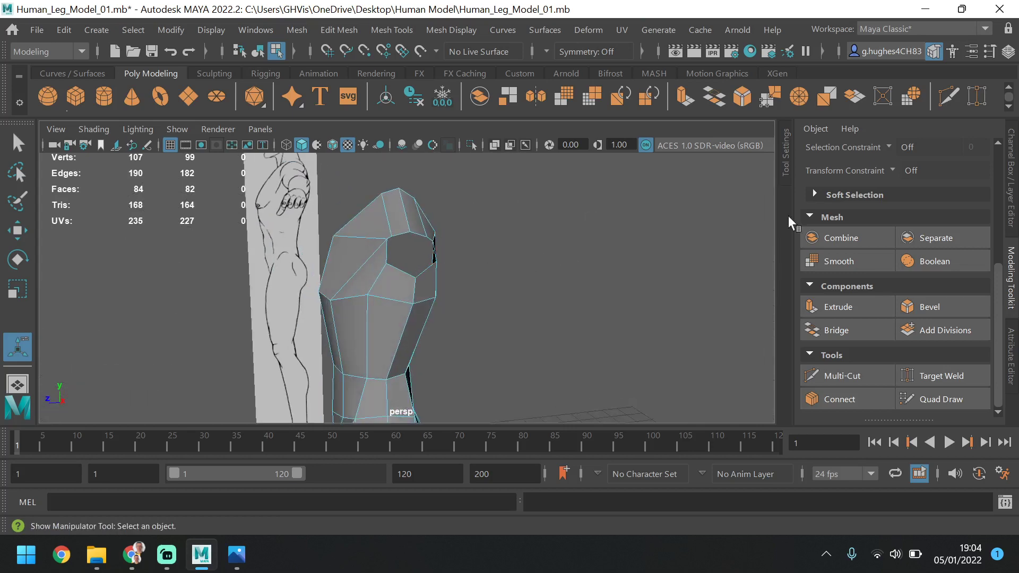
scroll(862, 246, up, 3)
scroll(861, 247, up, 3)
click(859, 183)
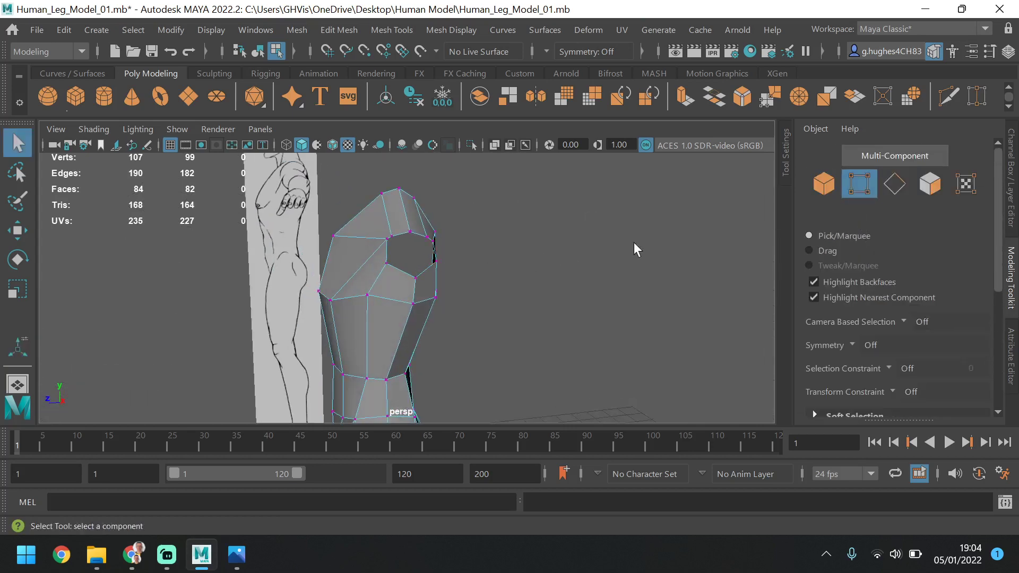
click(391, 238)
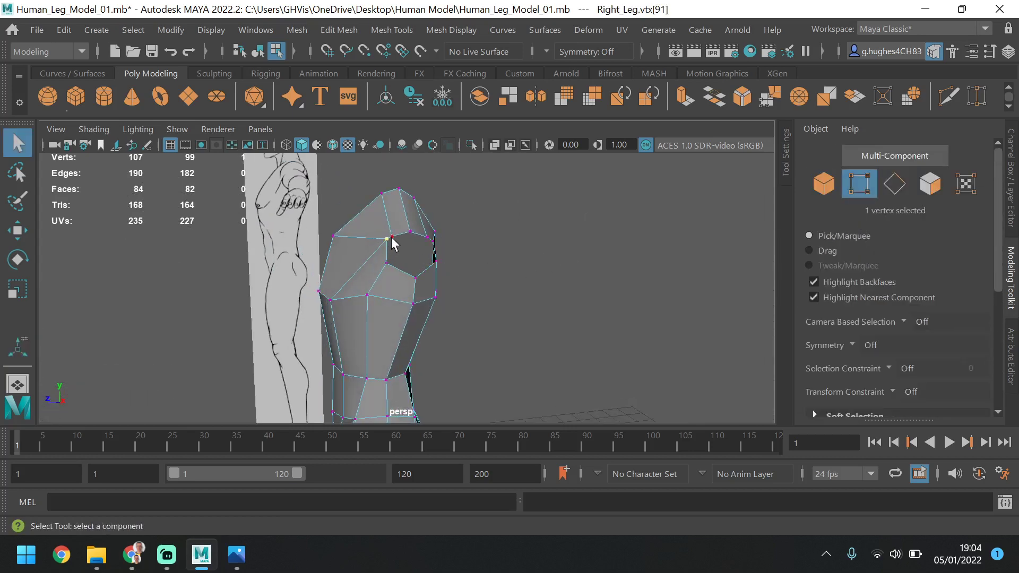
shift+click(433, 240)
click(18, 230)
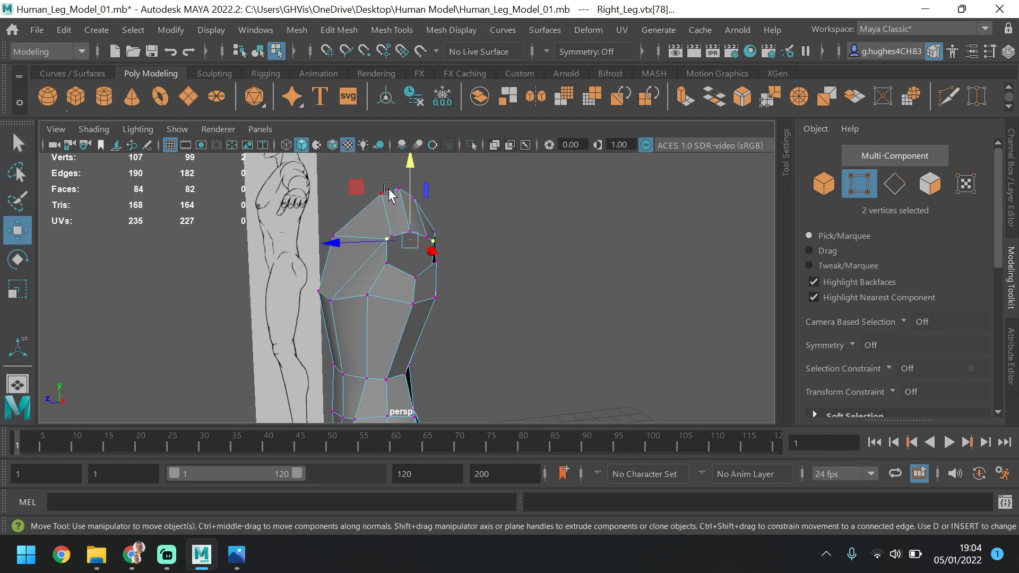
drag(415, 169, 415, 176)
Lower the two armhole border vertices on either side of the bottom one slightly along Y
click(391, 264)
shift+click(440, 264)
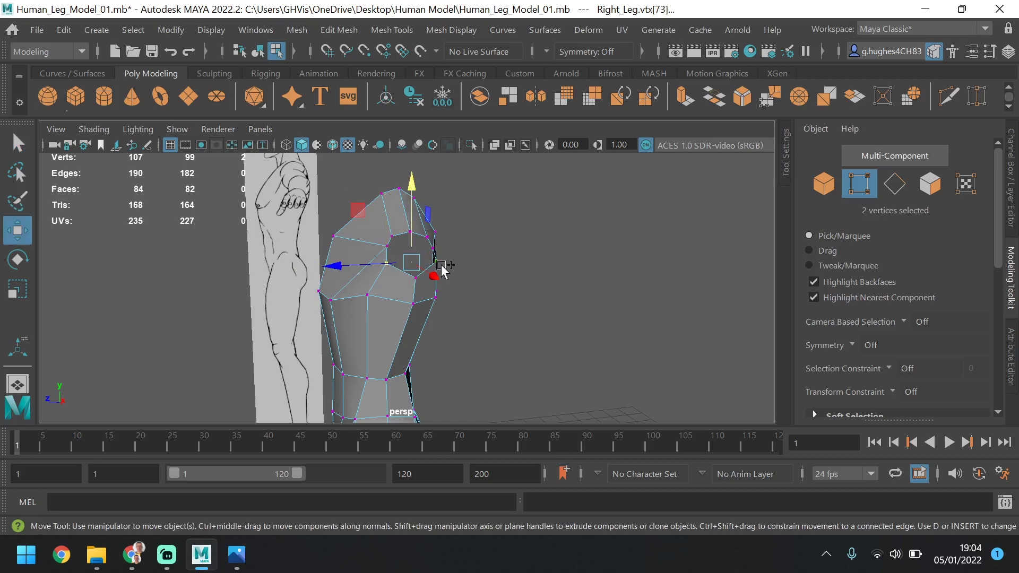
drag(420, 218, 420, 225)
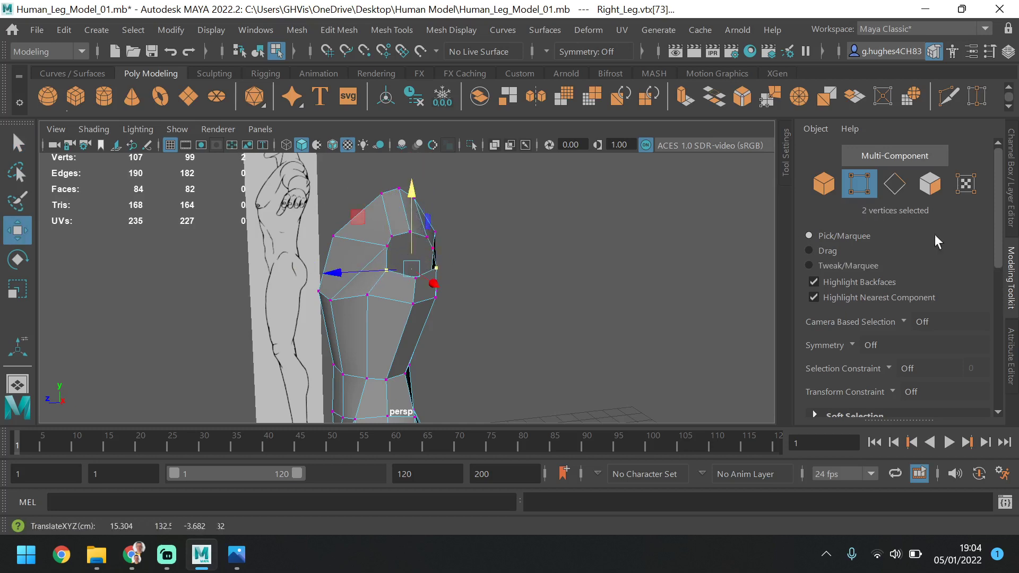
Shift the front side vertex of the waist loop forward along Z and the rear side vertex slightly backward
alt+drag(491, 289, 516, 243)
click(360, 263)
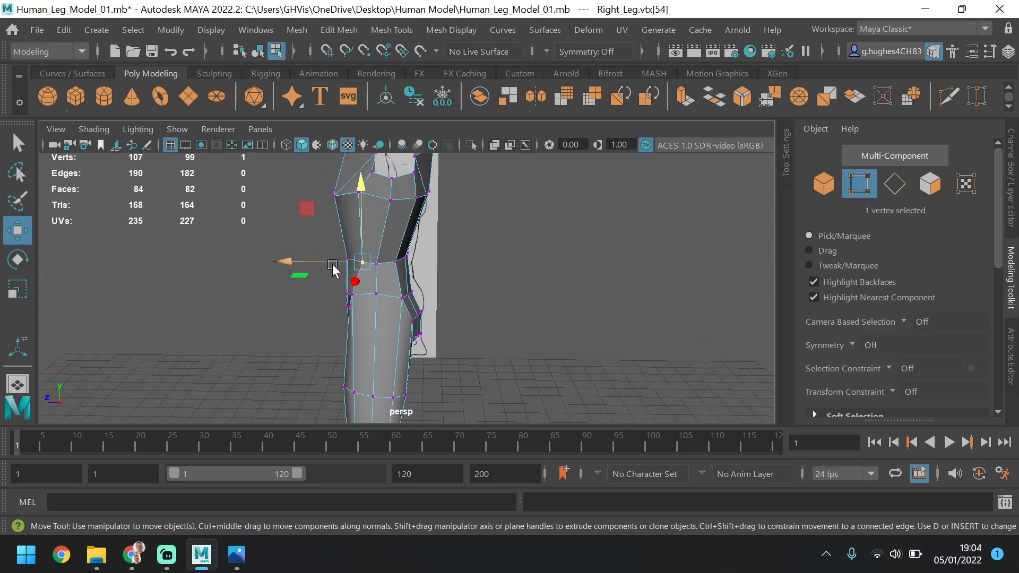
drag(340, 264, 329, 271)
click(398, 262)
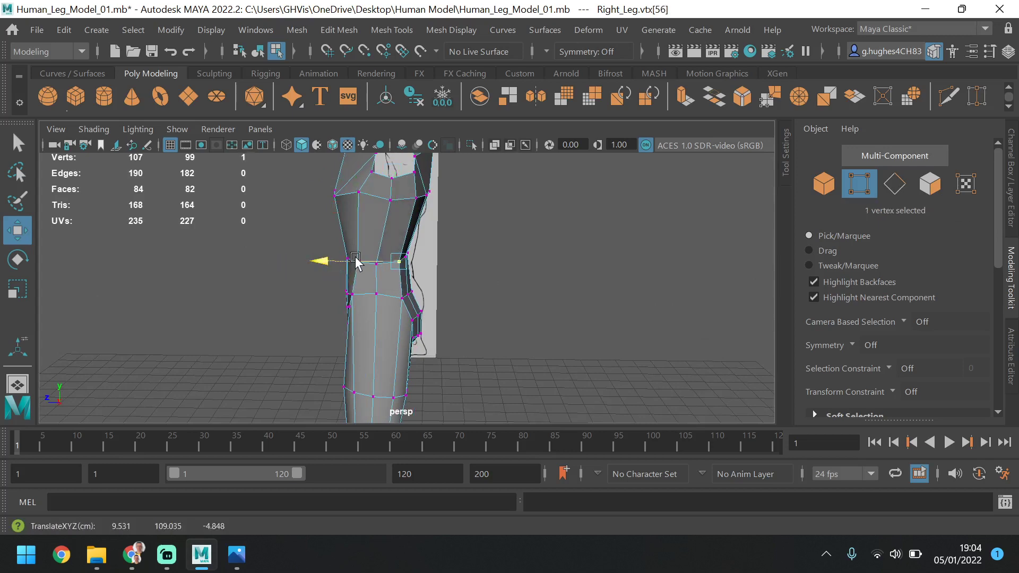
Shift the lower front armhole border vertex and the chest vertex beneath it backward along Z
scroll(392, 383, down, 6)
alt+middle_drag(394, 386, 457, 349)
scroll(406, 316, up, 4)
scroll(407, 315, up, 3)
scroll(406, 314, down, 3)
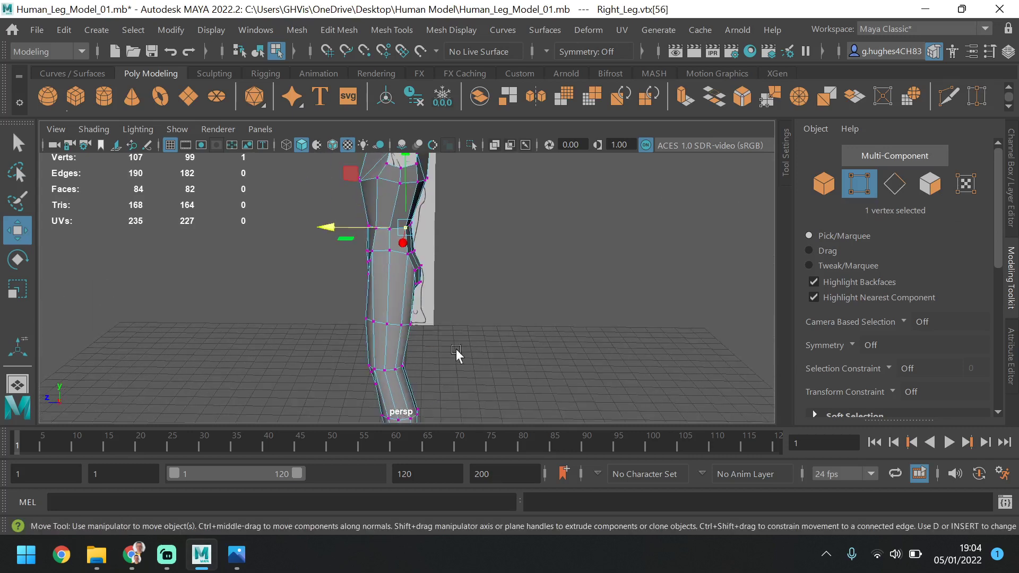
alt+middle_drag(435, 209, 441, 250)
scroll(443, 266, up, 5)
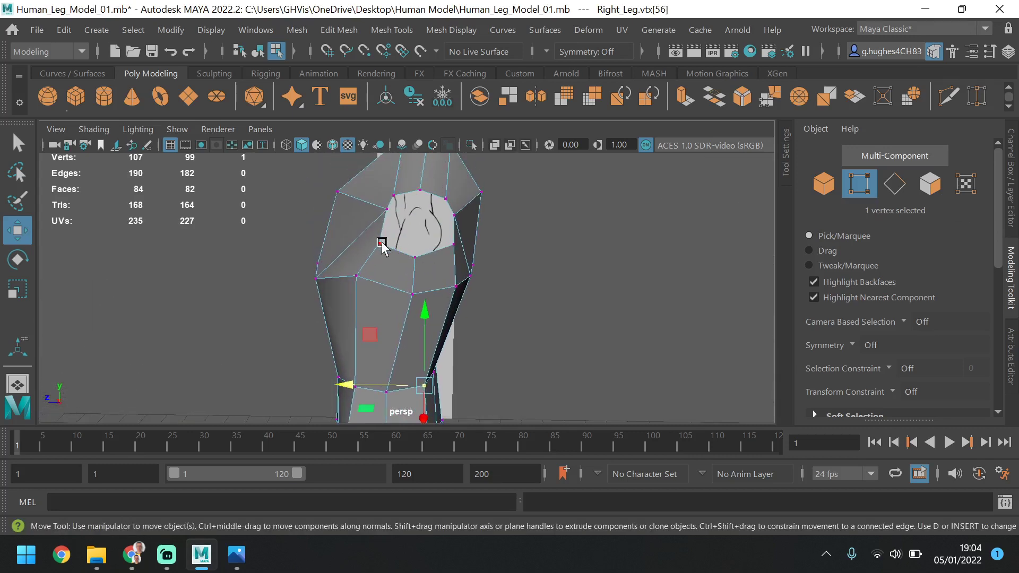
click(379, 244)
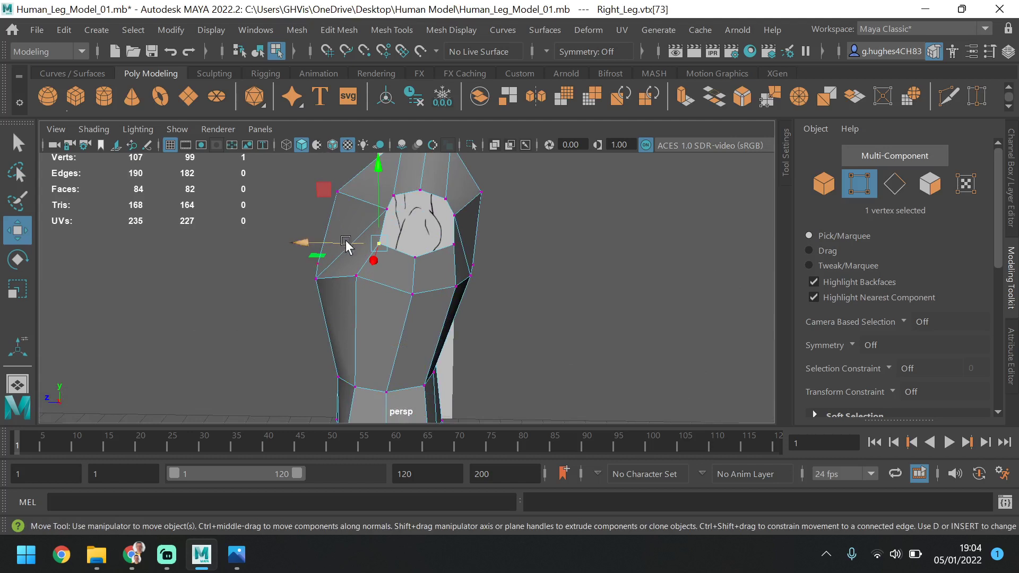
shift+click(363, 278)
drag(337, 259, 346, 263)
Shift the lower rear armhole border vertex and the vertex beneath it slightly forward along Z
click(460, 245)
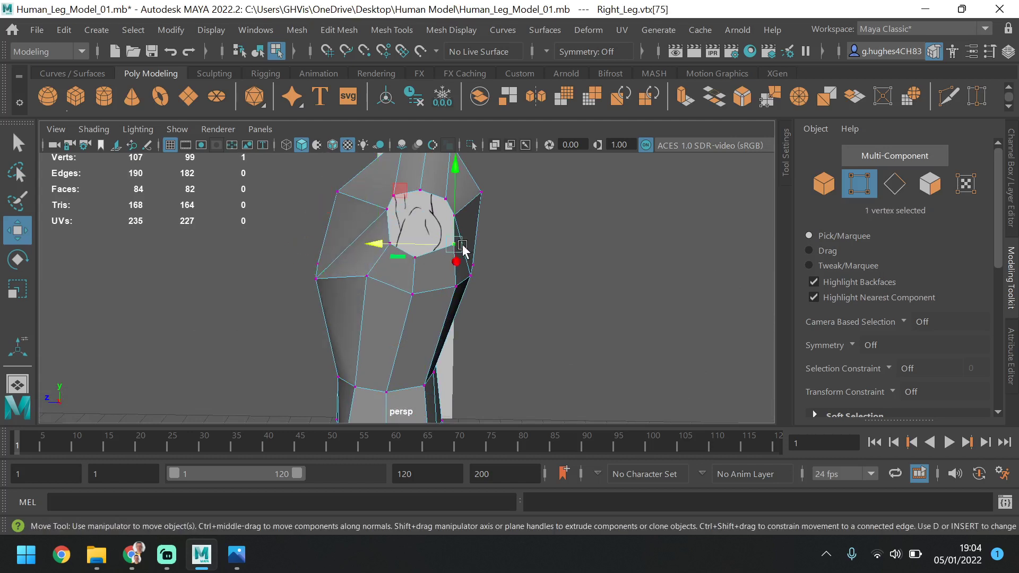
shift+click(454, 290)
drag(432, 269, 422, 270)
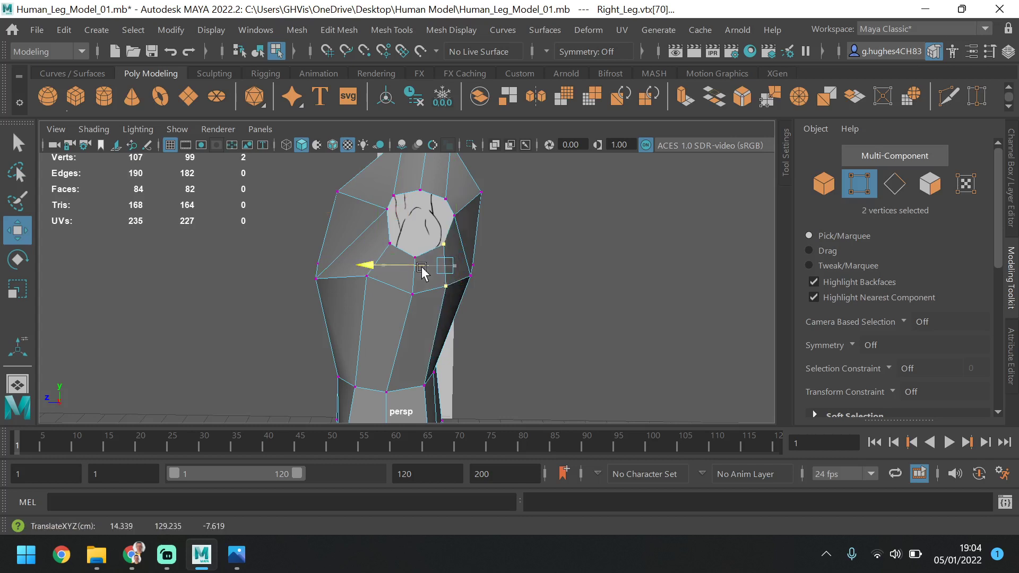
Lower the rearmost and frontmost armhole border vertices slightly along Y, and shift the front one slightly forward along Z
click(455, 222)
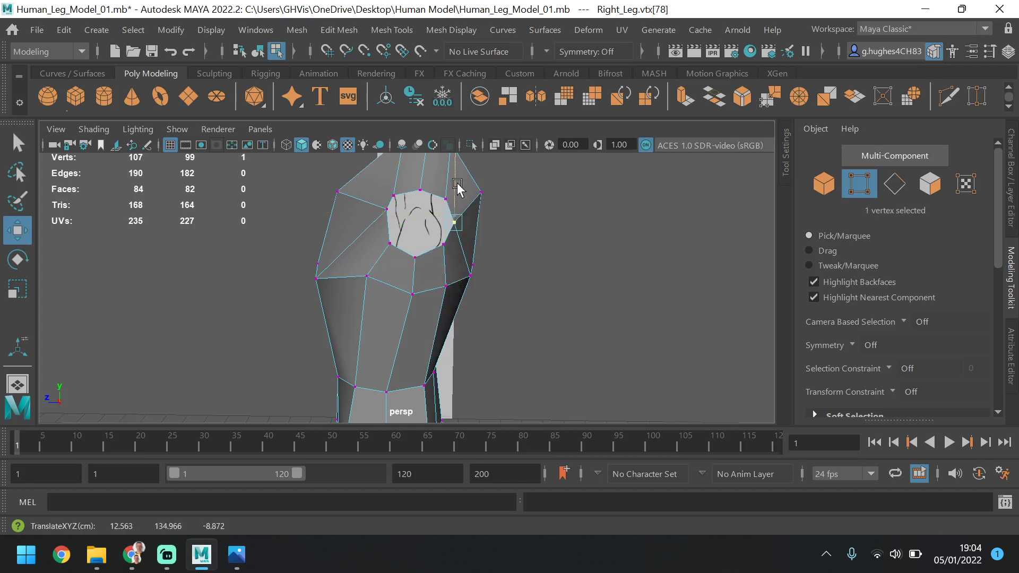
click(387, 195)
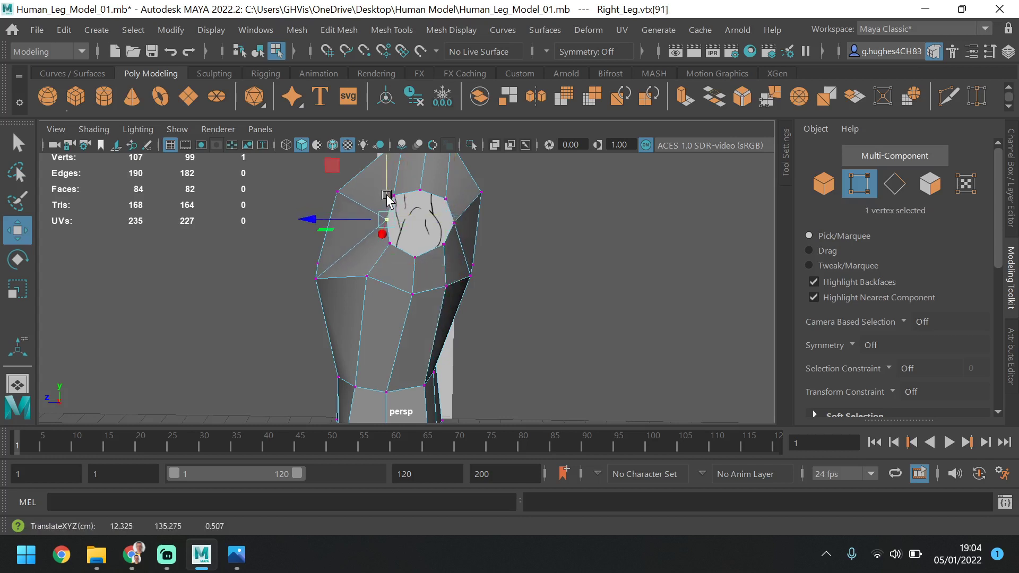
mouse_move(378, 220)
mouse_down()
mouse_move(364, 221)
mouse_move(375, 227)
mouse_up()
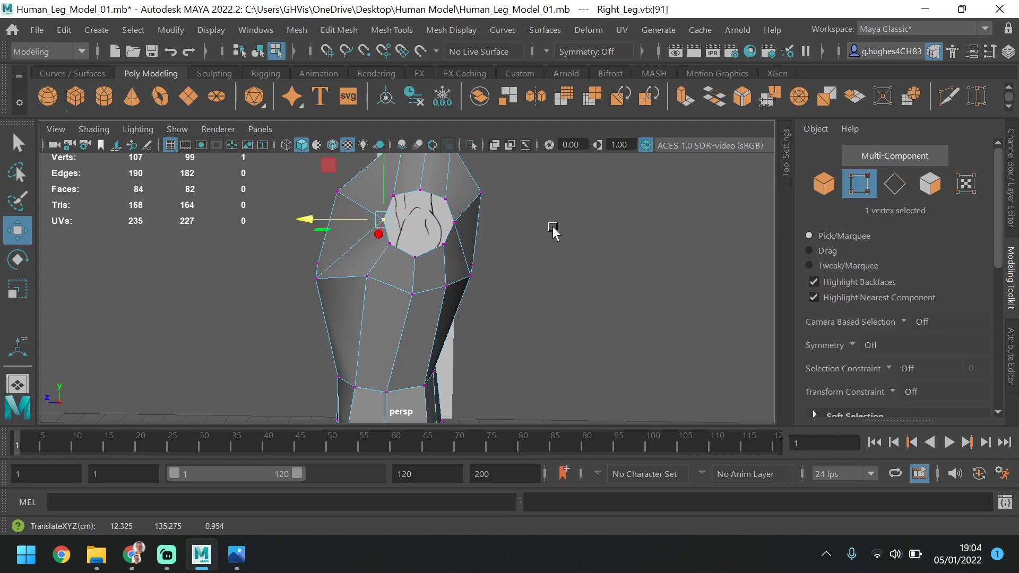
Select the full border edge loop around the armhole, try shifting it along Z, then clear the selection
click(895, 185)
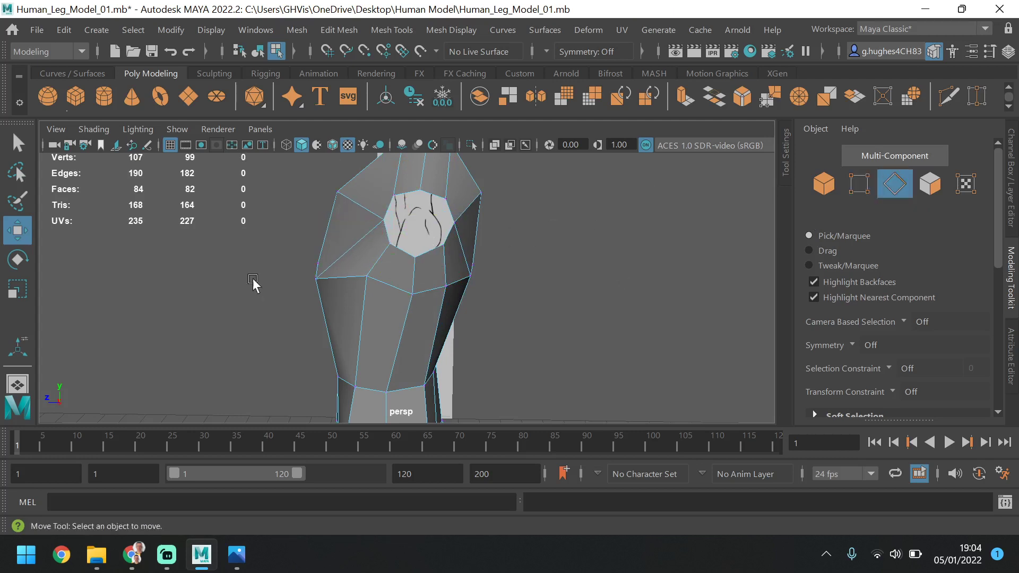
double_click(380, 211)
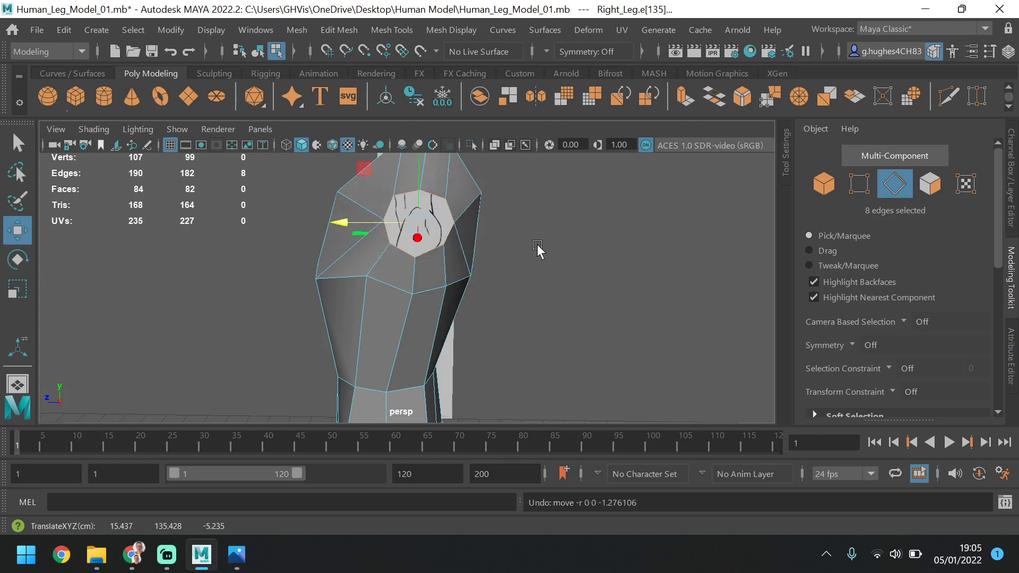
click(560, 231)
In the side view, move the front neck-base vertex of the beveled shoulder forward along Z and lower it to about 142.2 cm in Y
alt+middle_drag(559, 231, 555, 272)
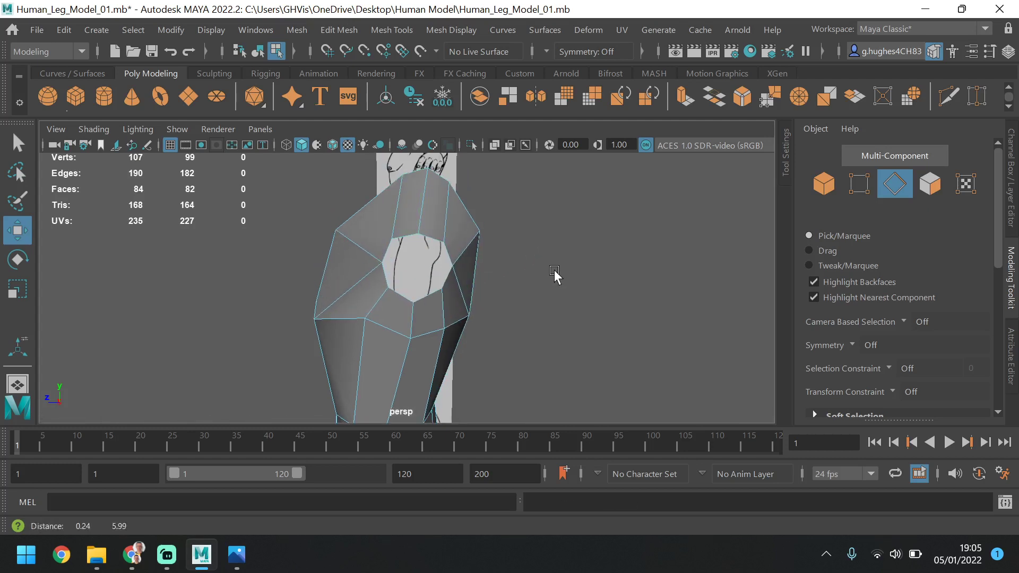
click(859, 184)
click(398, 164)
click(402, 177)
key(space)
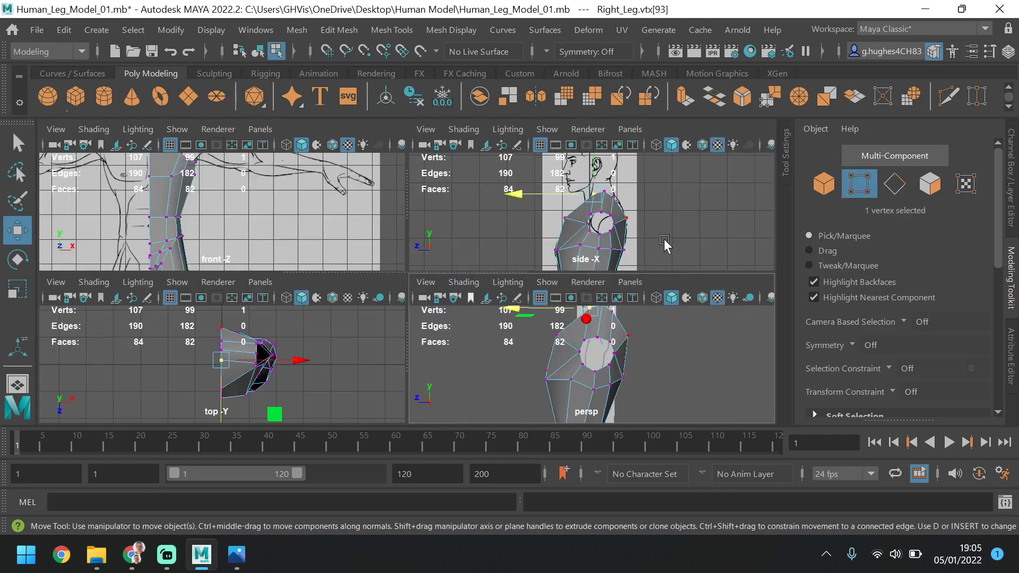
key(space)
drag(357, 257, 359, 223)
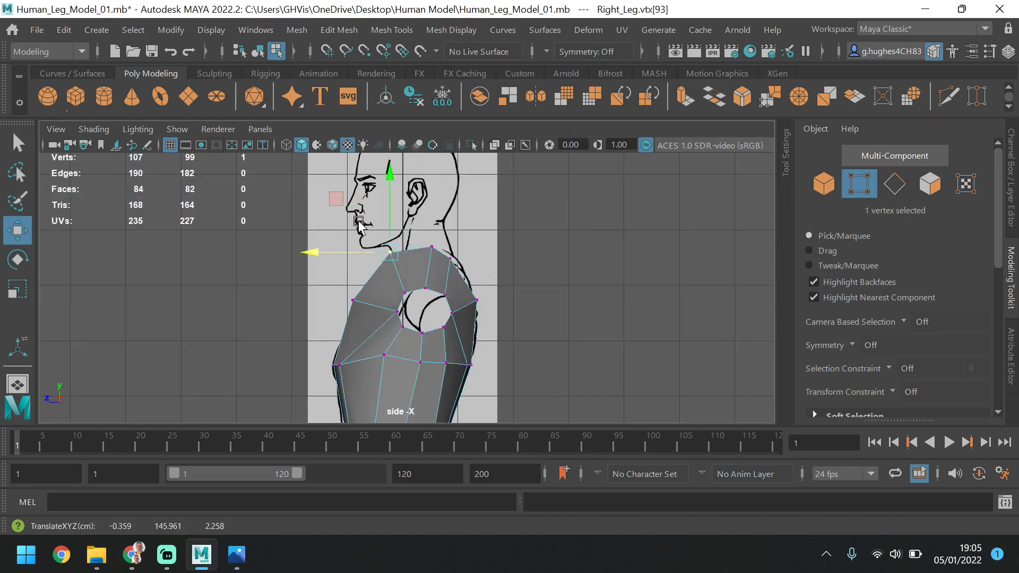
drag(393, 177, 398, 195)
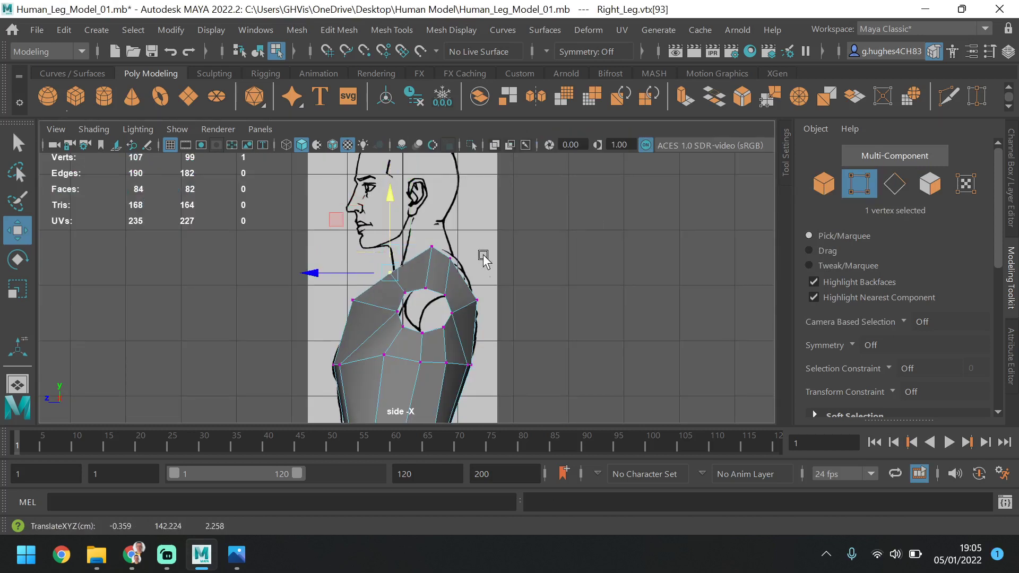
Shift the rear neck-base vertex backward along Z and lower it slightly, then lower the rear upper-back vertex beneath it along Y
click(449, 264)
drag(421, 256, 430, 258)
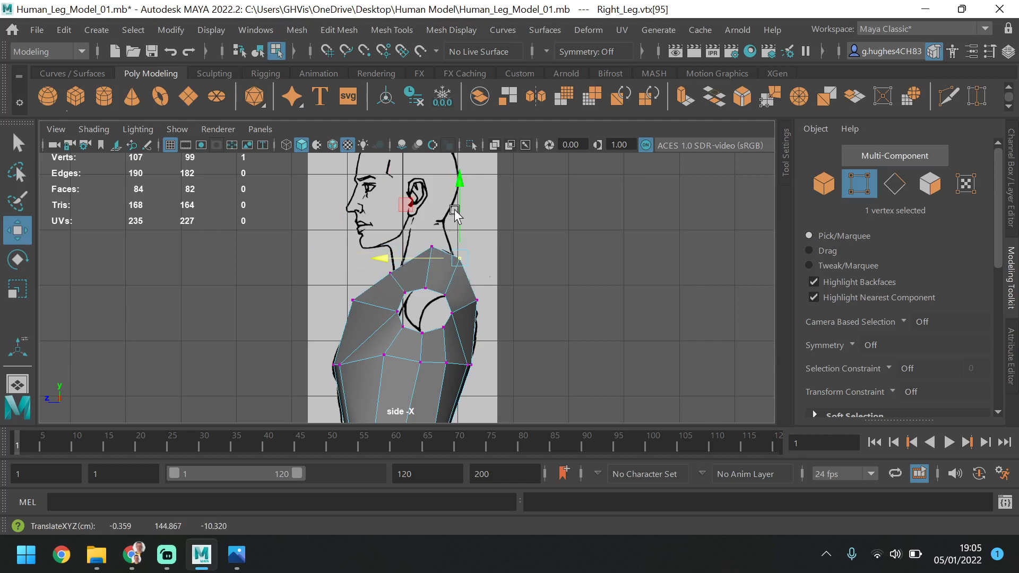
drag(460, 204, 459, 208)
click(477, 301)
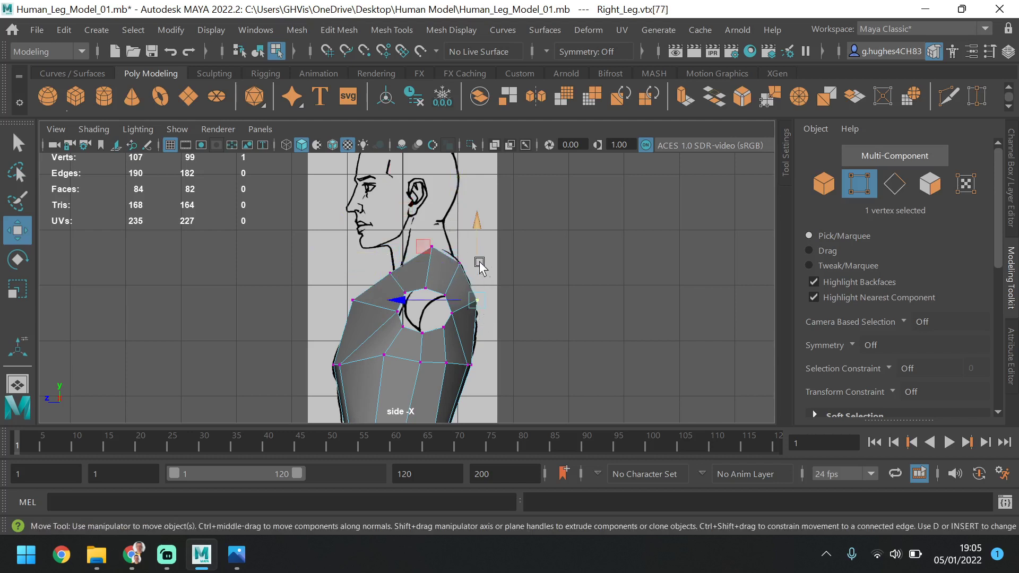
drag(478, 263, 482, 271)
Move the front upper-chest vertex backward along Z, and shift the front neck-base vertex back to about 1.2 cm in Z
click(350, 303)
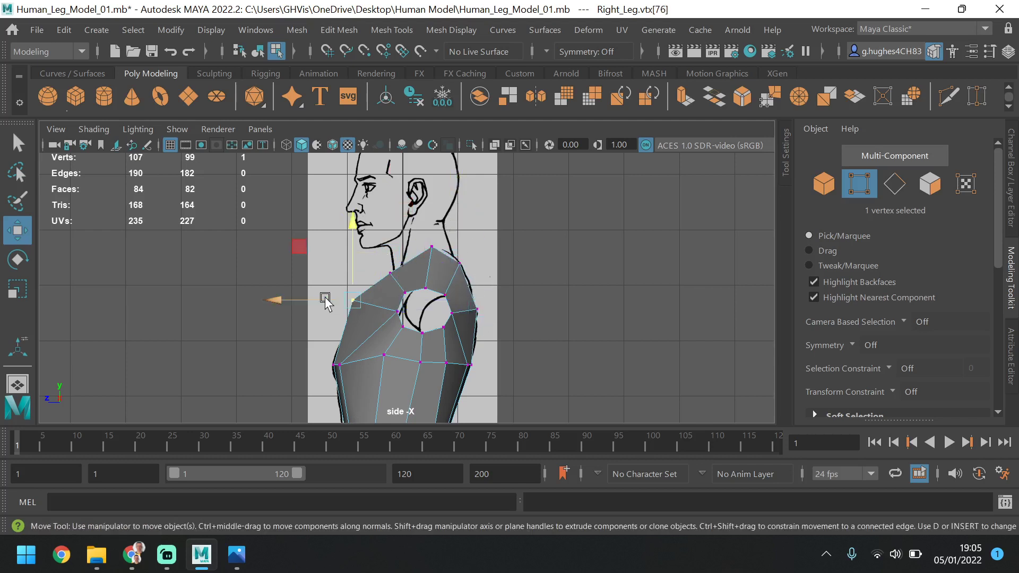
drag(325, 297, 363, 280)
click(391, 273)
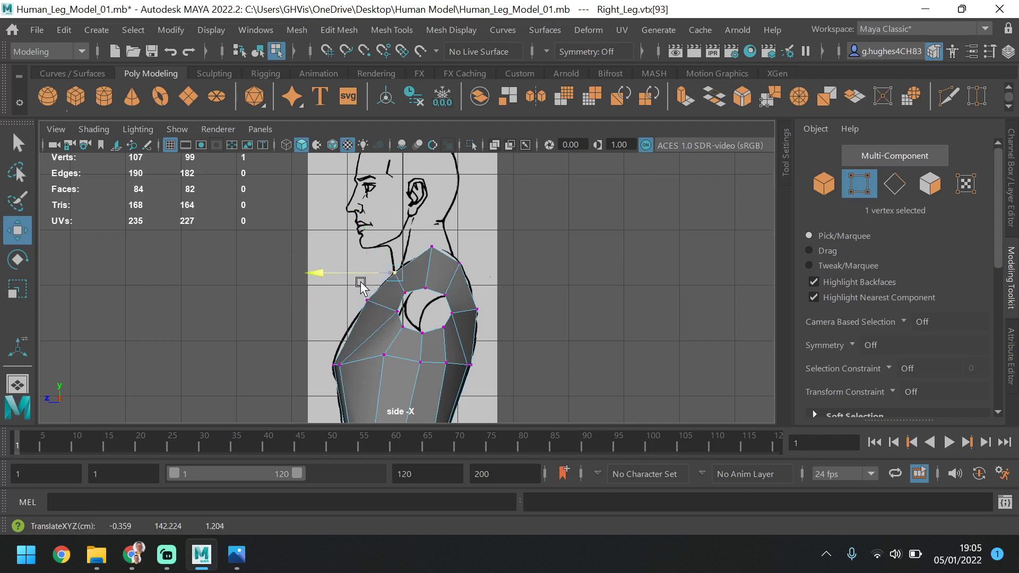
Lower the topmost neck-base vertex to about 146 cm in Y and raise the top armhole border vertex to about 140.3 cm
click(432, 247)
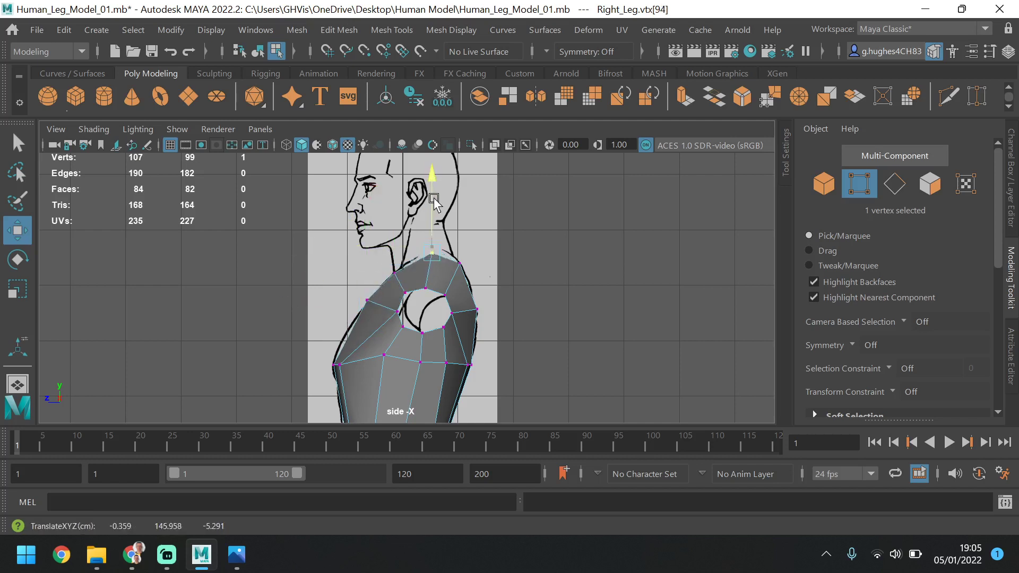
mouse_move(431, 245)
mouse_down()
mouse_move(427, 284)
mouse_move(425, 252)
mouse_up()
click(427, 284)
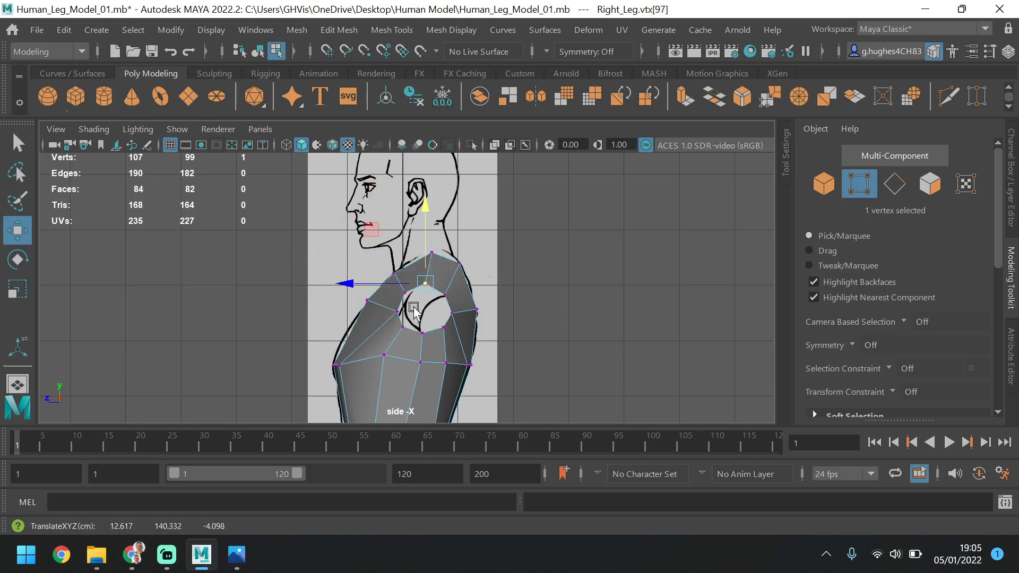
In the perspective view, shift the vertex just beneath the lowest point of the armhole slightly inward along X
key(space)
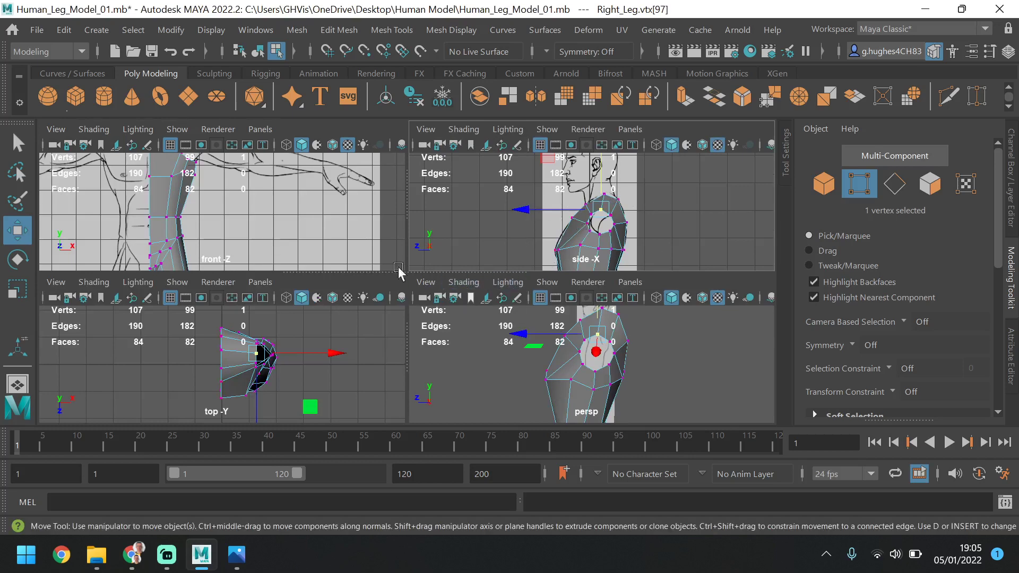
key(space)
key(space)
key(space)
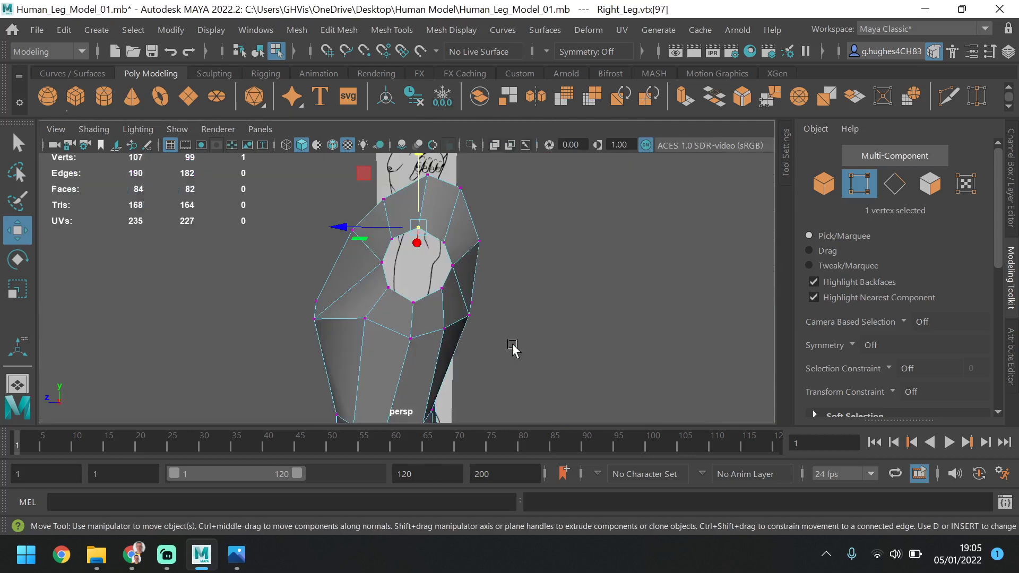
alt+drag(512, 343, 372, 328)
click(372, 329)
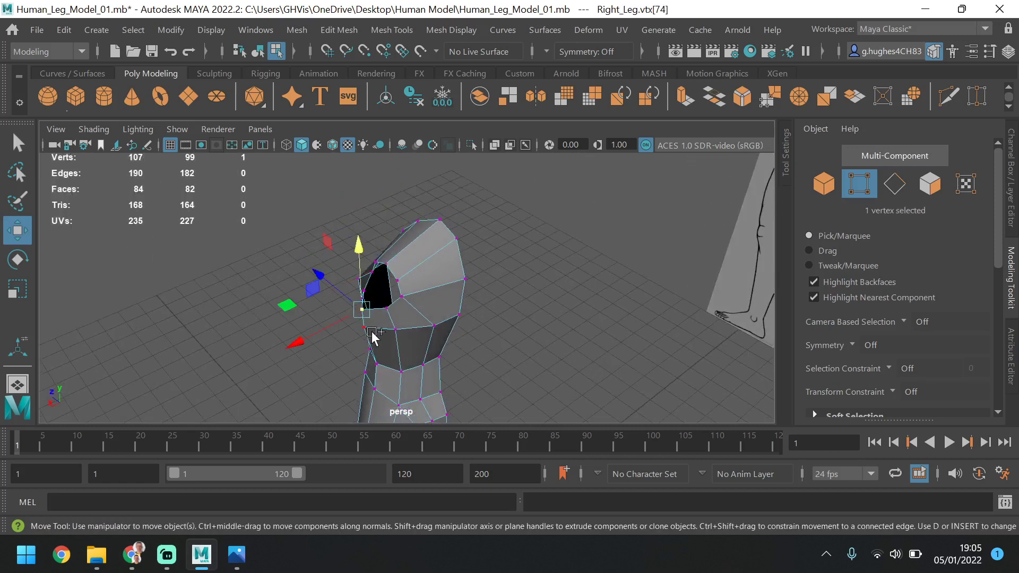
shift+click(372, 328)
drag(317, 341, 323, 338)
alt+drag(399, 301, 539, 291)
In the front view, select the ten upper shoulder and neck-base vertices and raise them to about 143.5 cm in Y
key(space)
key(space)
alt+middle_drag(329, 223, 344, 334)
drag(376, 195, 257, 287)
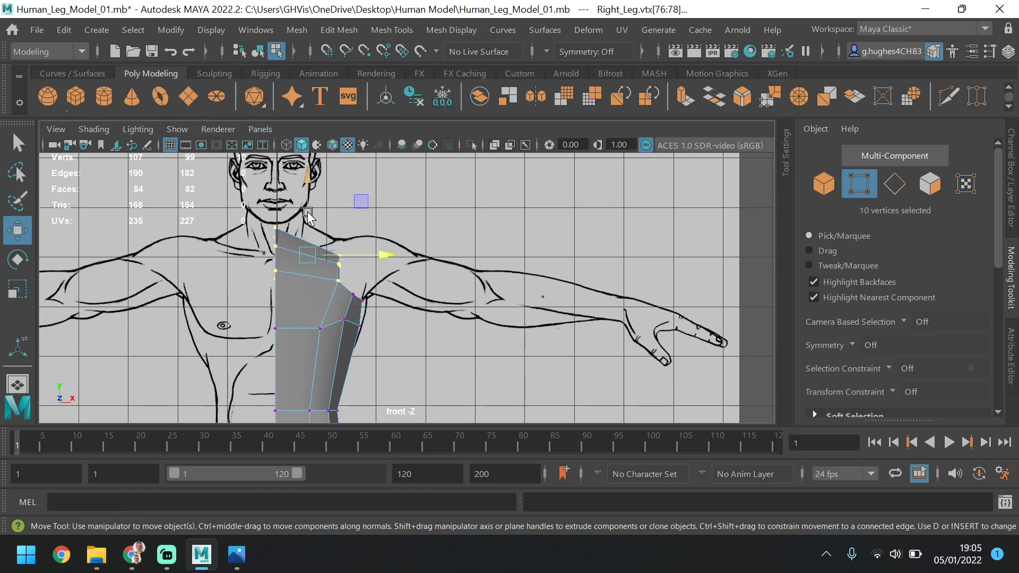
drag(308, 213, 314, 205)
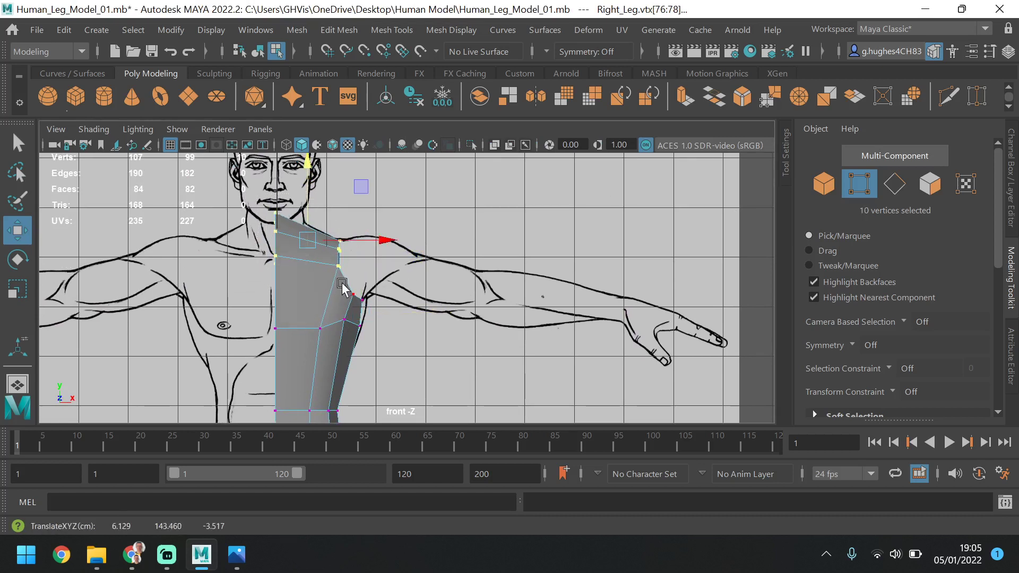
key(space)
key(space)
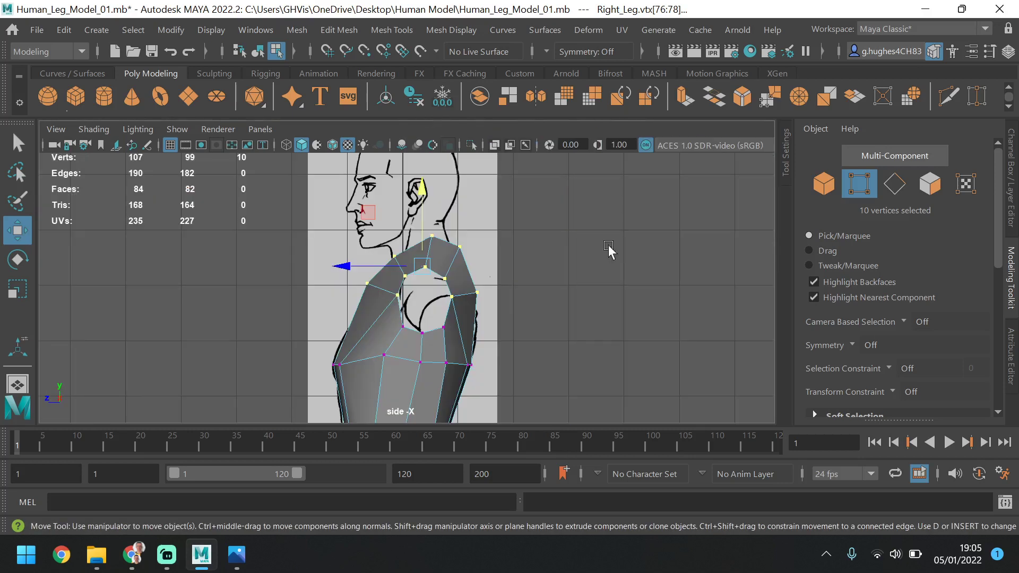
In the side view, raise the lower front and lower rear armhole border vertices slightly and spread them apart along Z
click(403, 325)
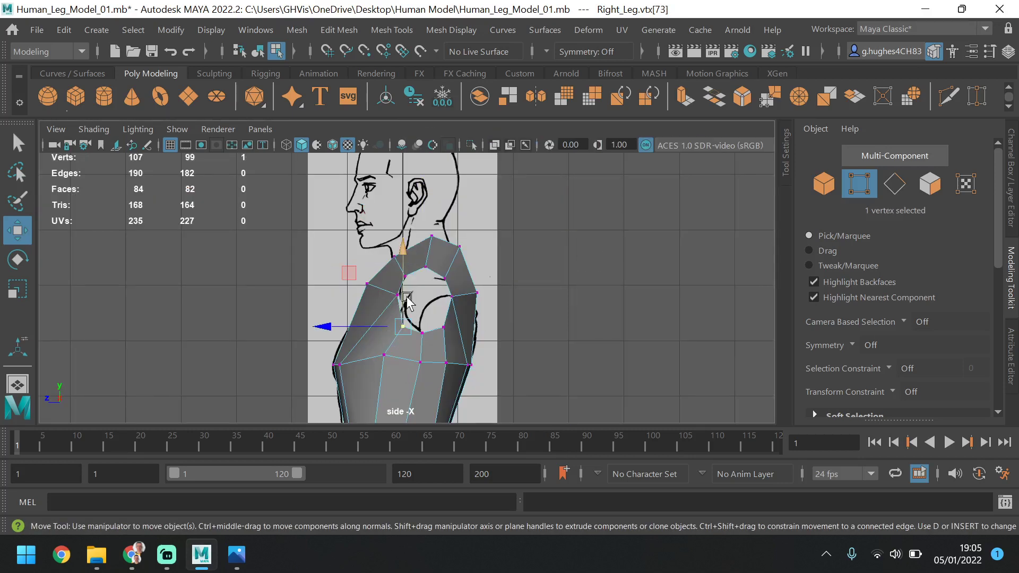
drag(402, 326, 457, 344)
drag(447, 299, 393, 328)
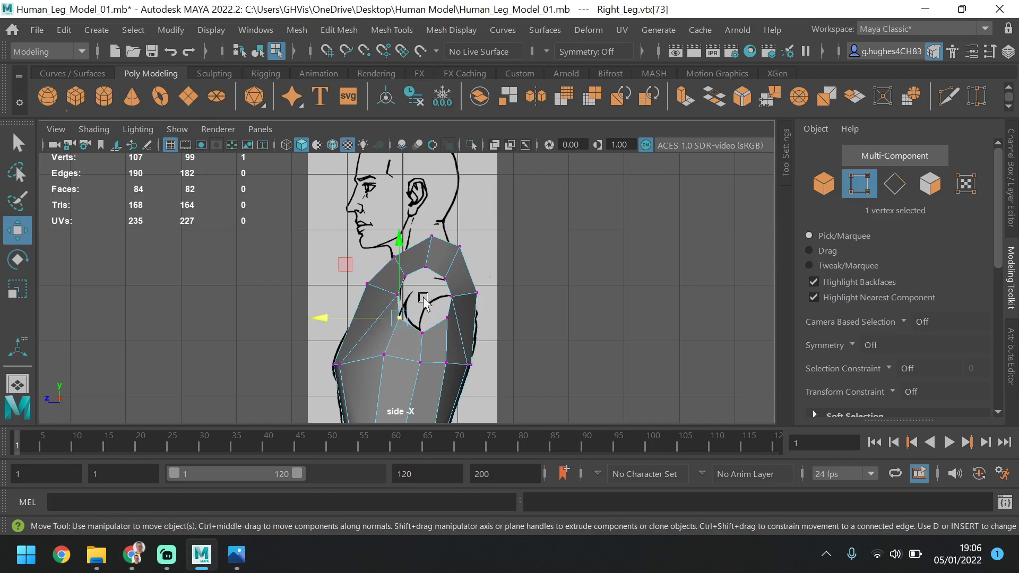
In the perspective view, raise the lowest armhole border vertex to about 132.1 cm in Y, then clear the selection
key(space)
key(space)
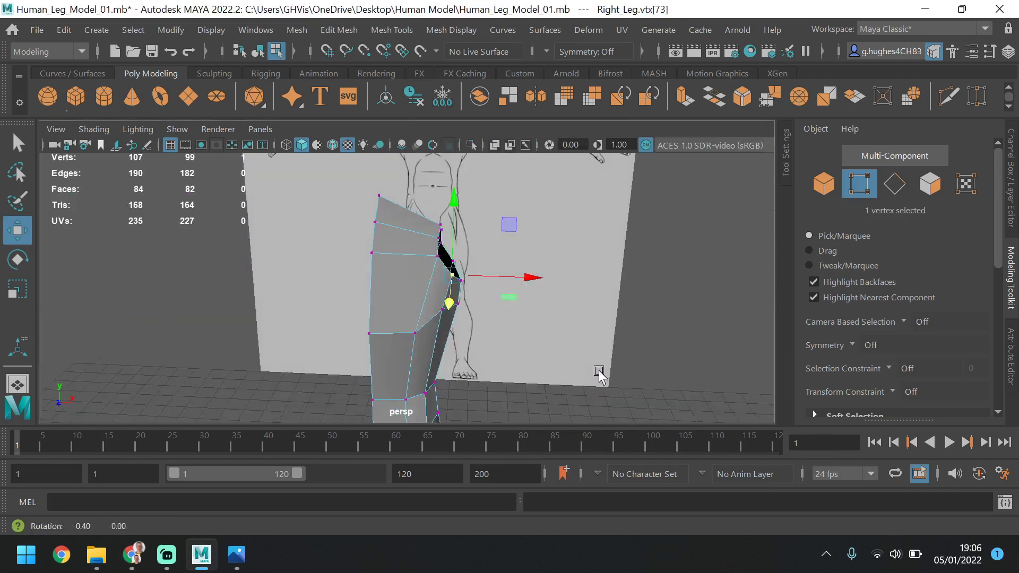
alt+drag(600, 375, 485, 372)
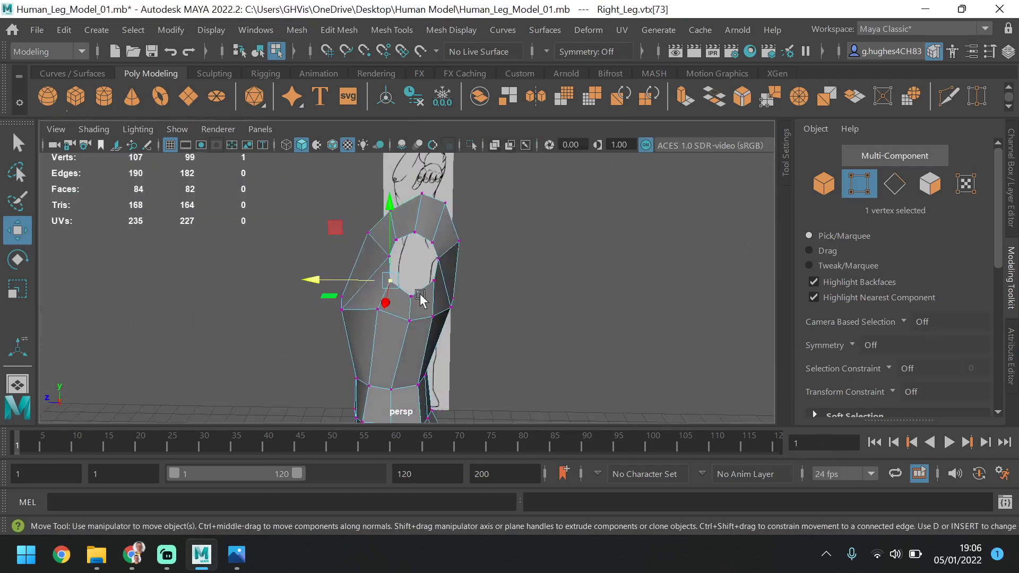
click(418, 297)
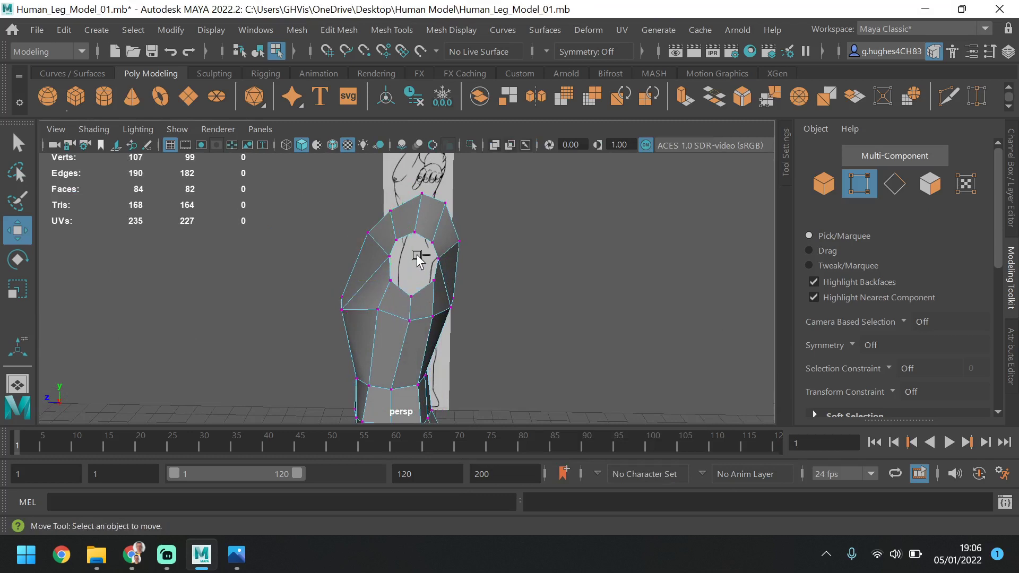
drag(416, 258, 417, 254)
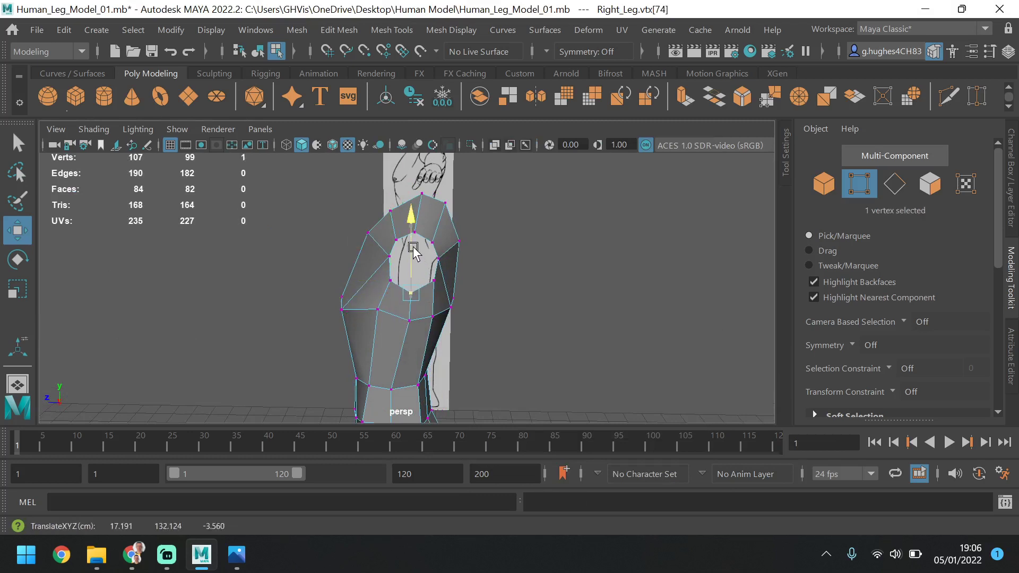
click(494, 294)
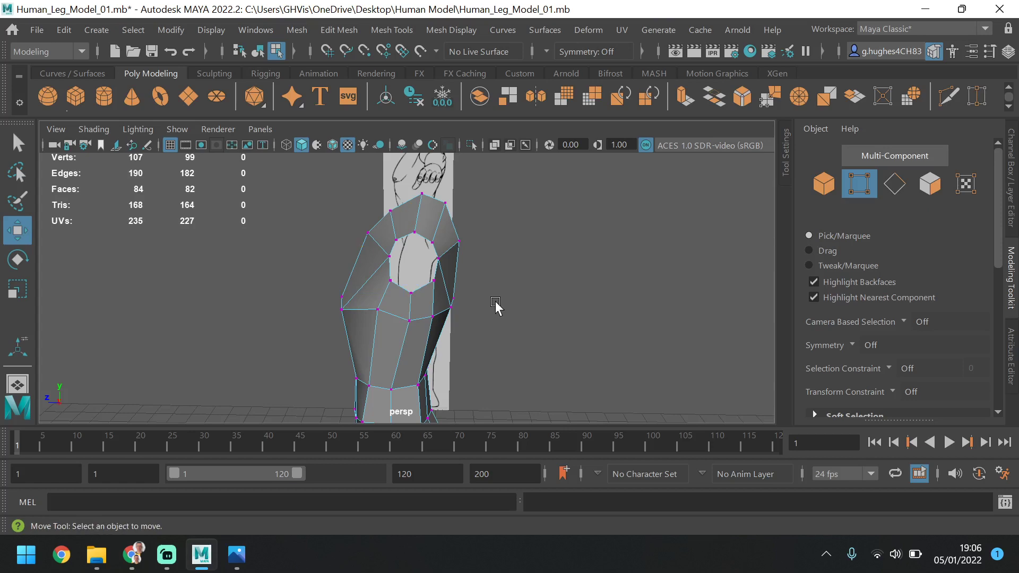
Select the seven upright edges around the chest below the armhole and connect them with 1 segment at slide 0.50
alt+drag(425, 255, 485, 309)
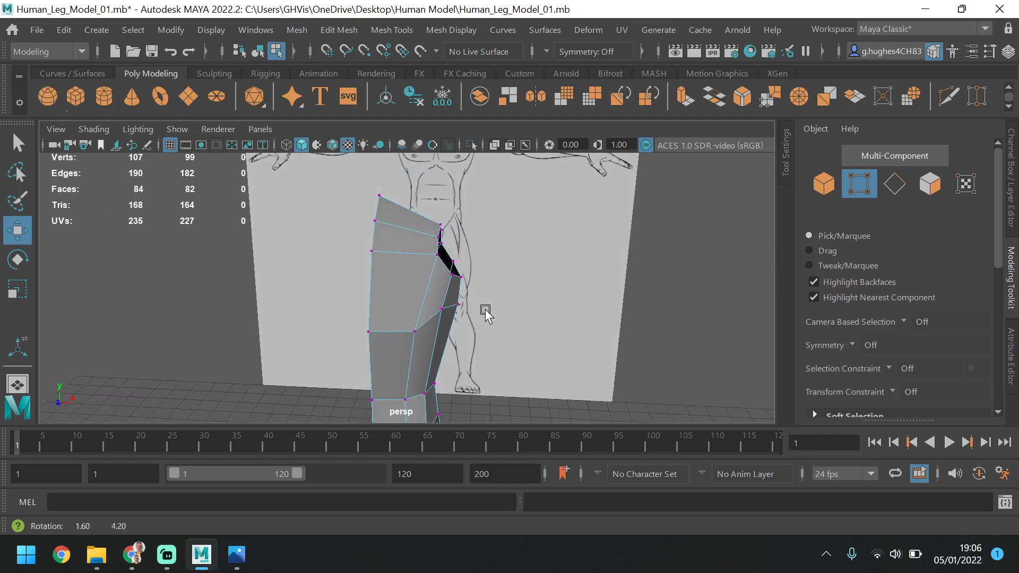
click(898, 178)
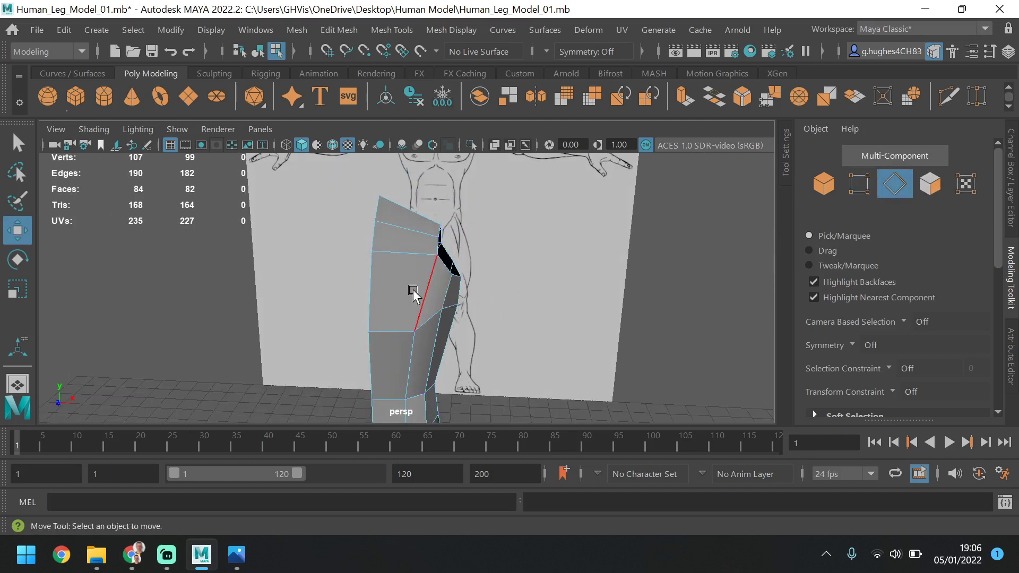
click(380, 288)
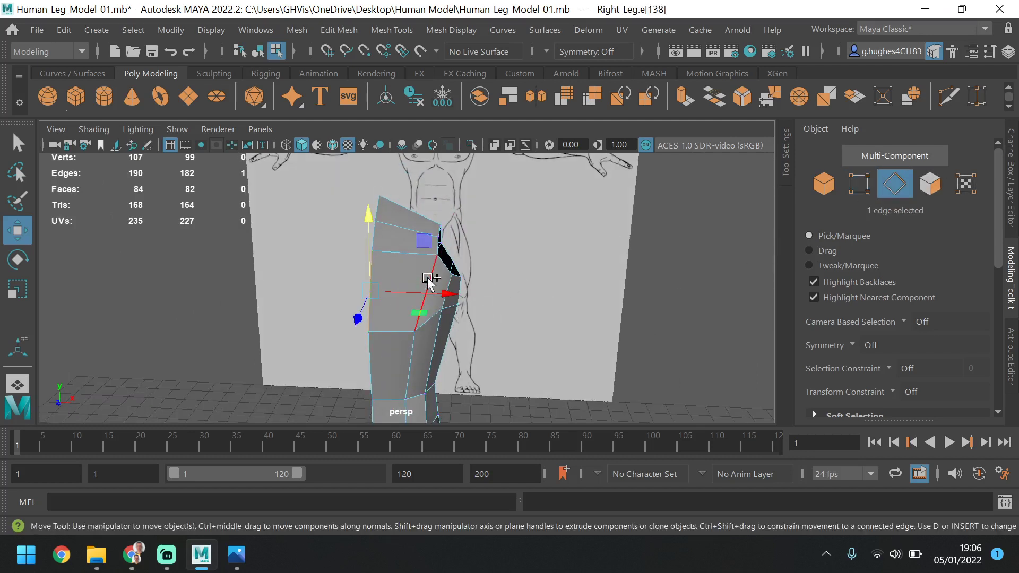
shift+click(429, 284)
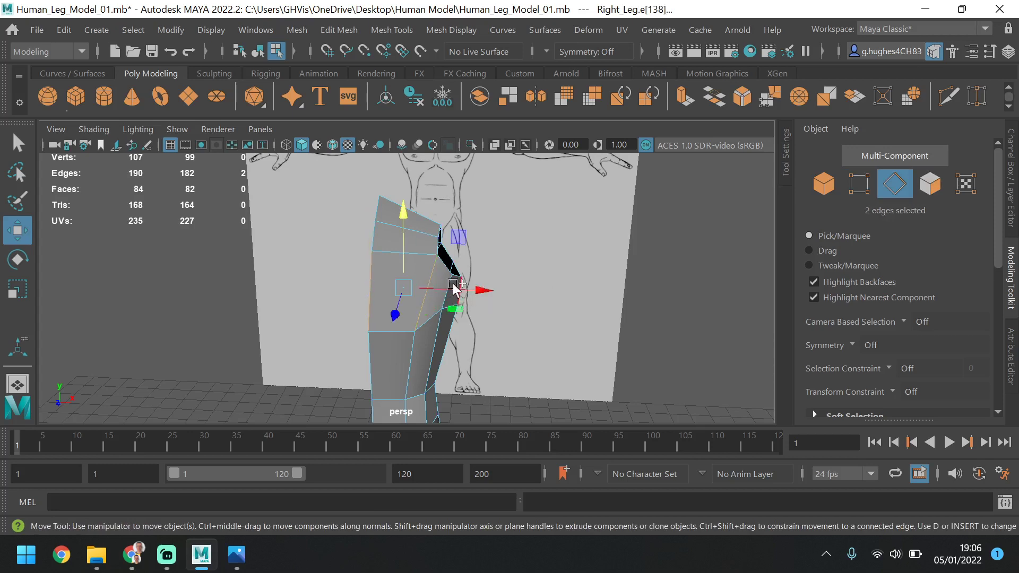
alt+drag(547, 284, 568, 289)
shift+click(412, 285)
shift+click(434, 289)
shift+click(445, 292)
shift+click(460, 284)
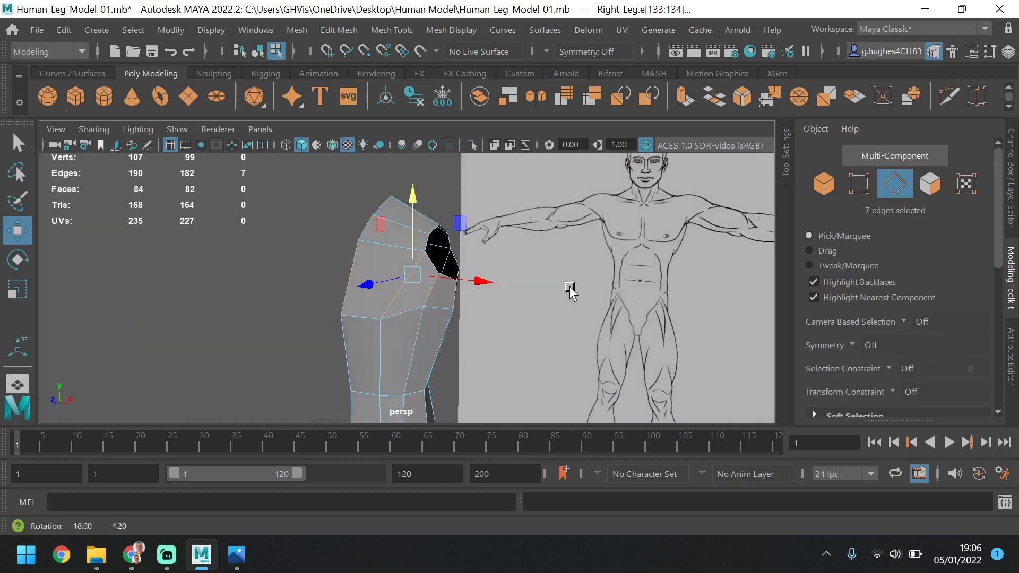
scroll(952, 336, down, 8)
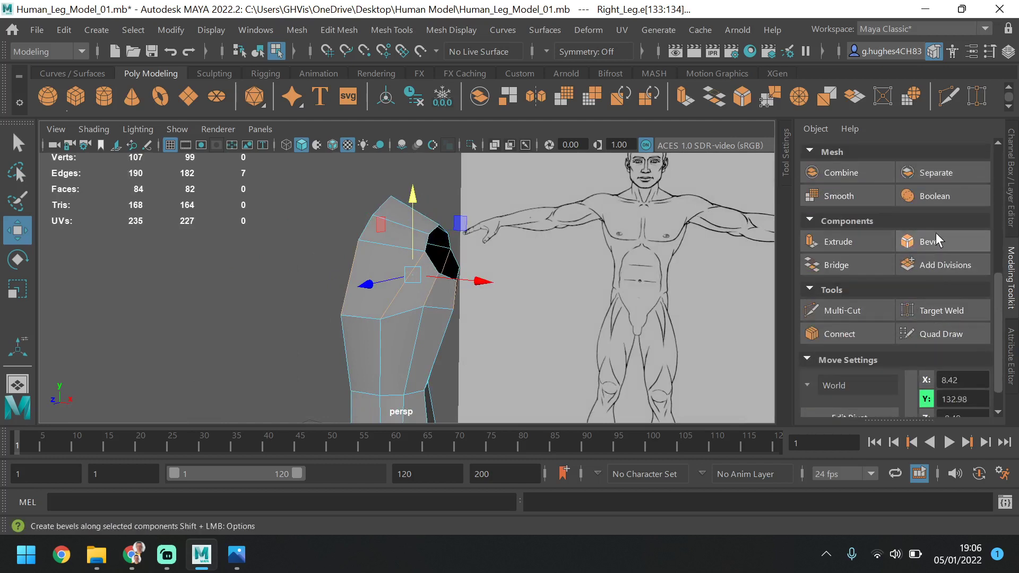
click(851, 333)
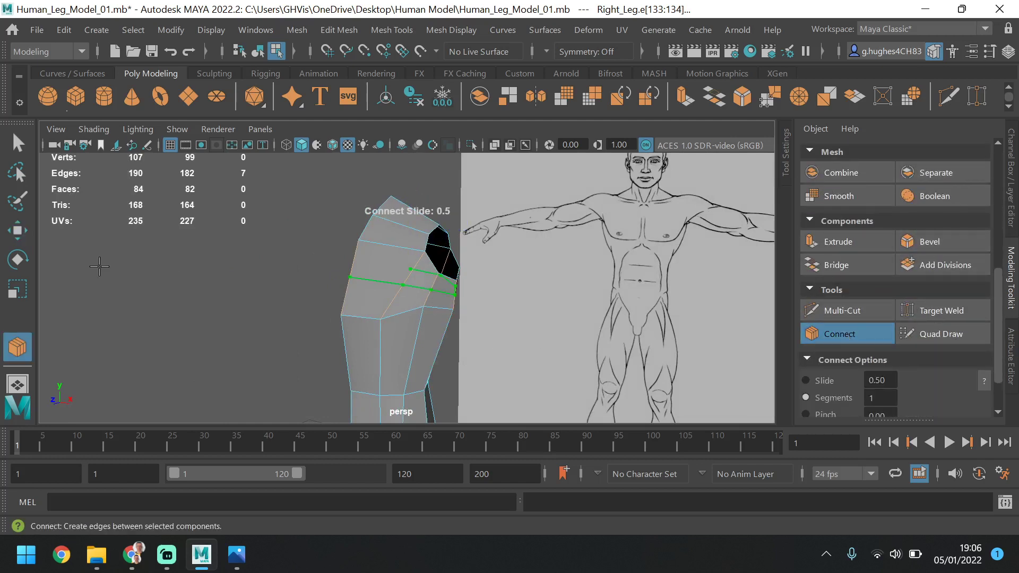
key(q)
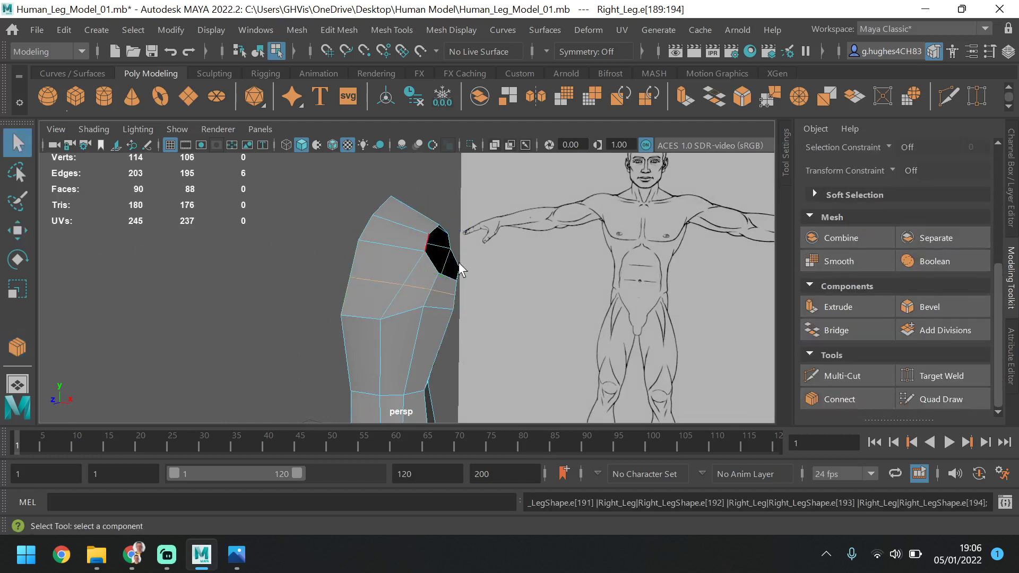
In the side view, move the front upper-chest vertex beside the armhole backward along Z to about 3.8 cm
alt+drag(463, 270, 423, 265)
key(space)
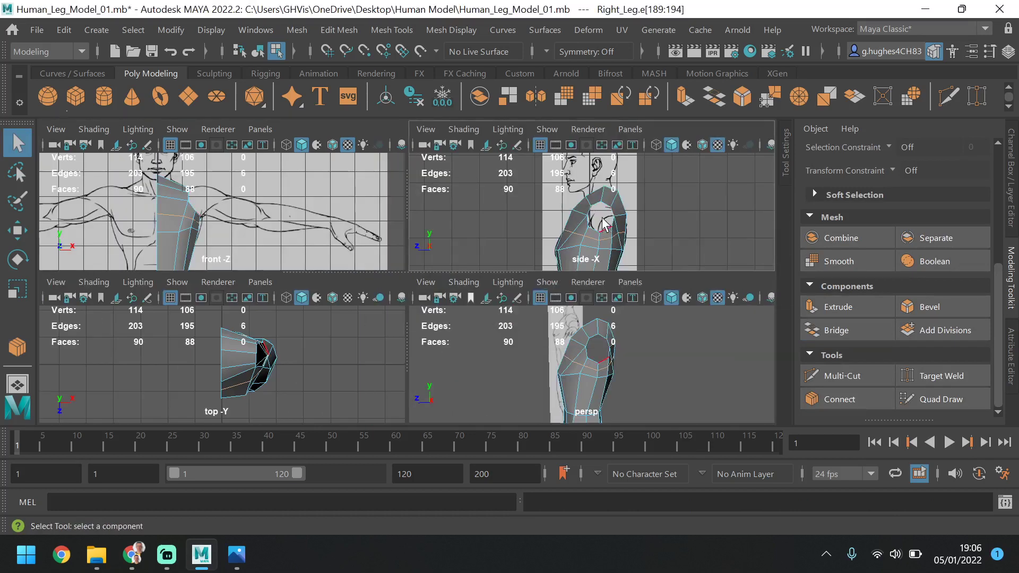
key(space)
scroll(872, 212, up, 3)
scroll(872, 211, up, 2)
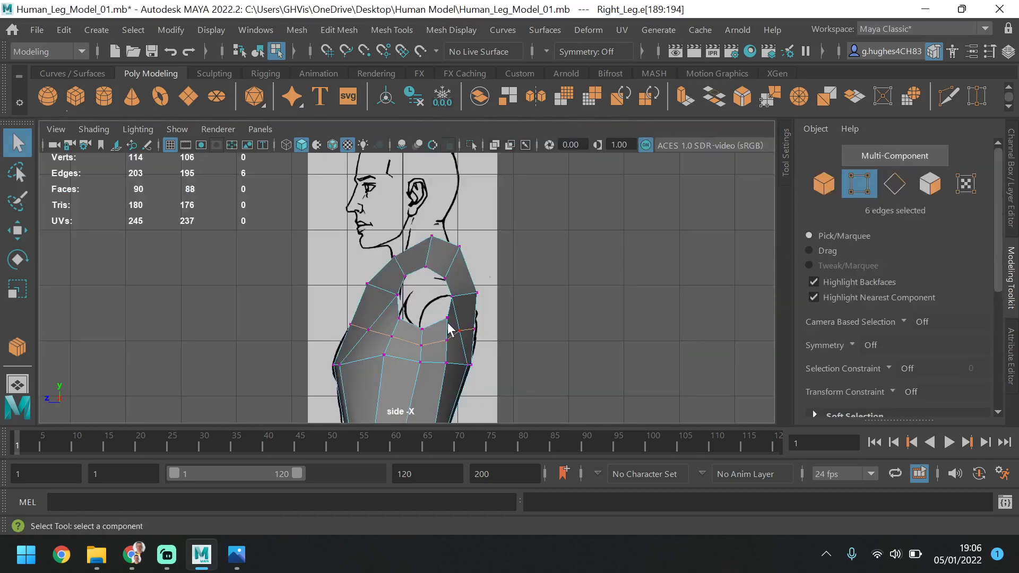
click(368, 285)
key(w)
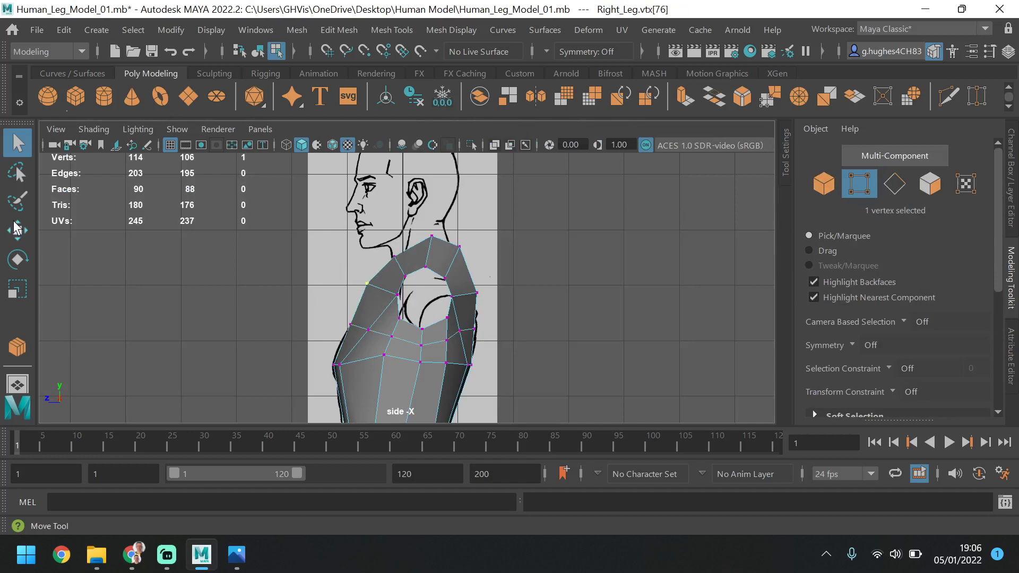
drag(302, 284, 350, 278)
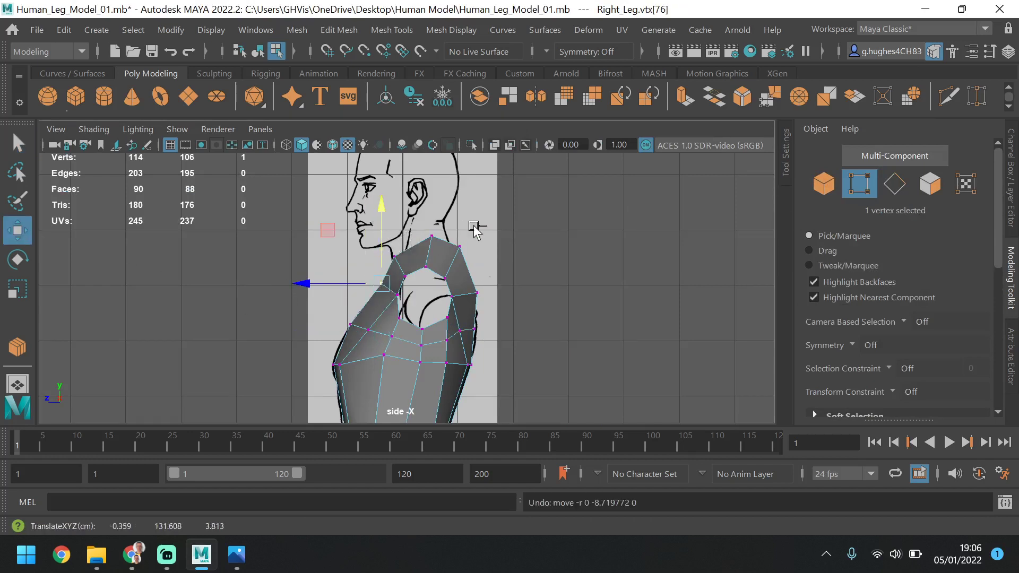
Select the three neck-base vertices, lower them together slightly along Y, then clear the selection
drag(489, 217, 365, 263)
drag(427, 215, 433, 227)
click(390, 251)
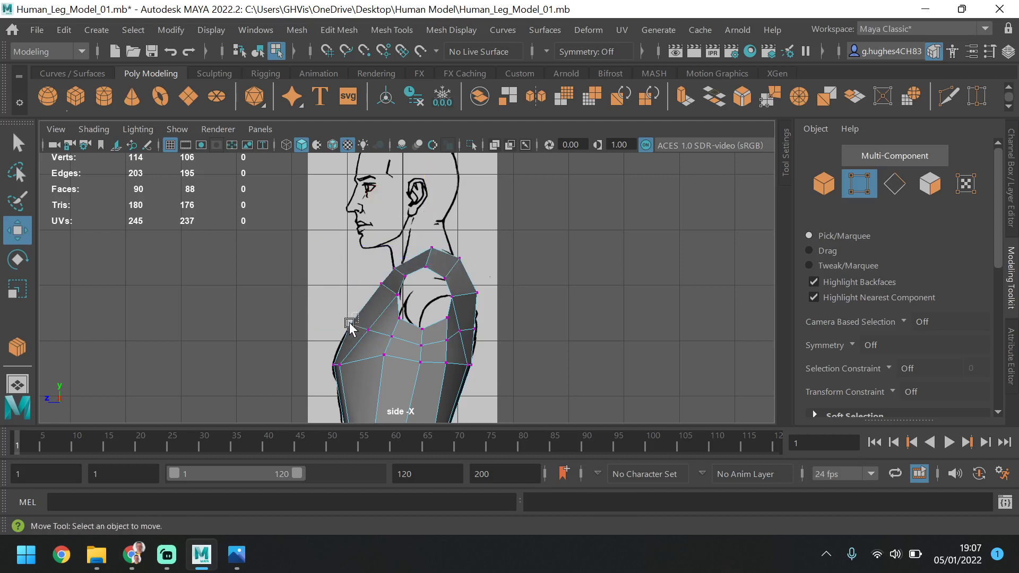
Adjust the new loop's front vertex to about 9.1 cm in Z, and shift the second chest vertex below it backward along Z
click(351, 322)
drag(345, 323, 328, 331)
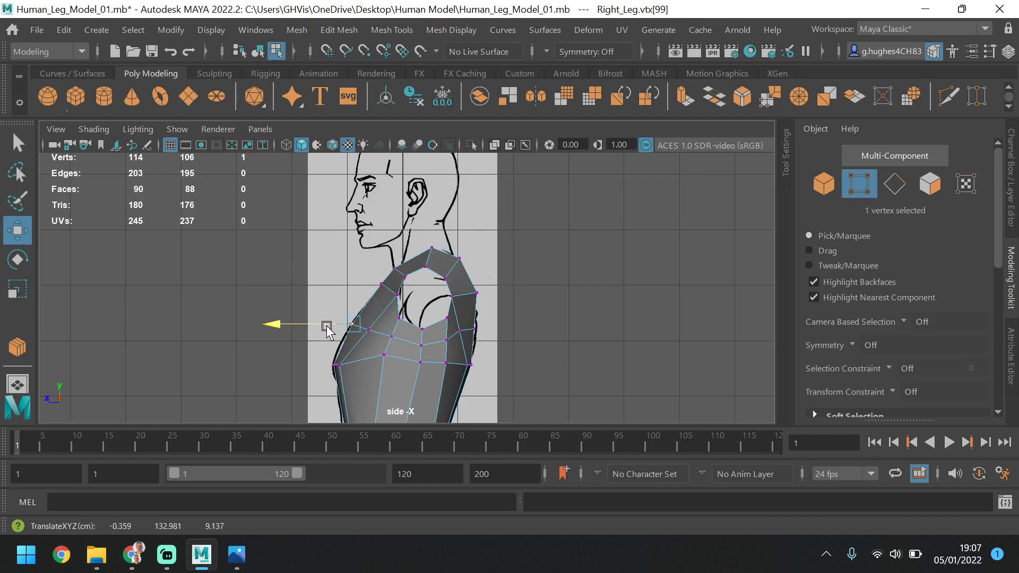
click(352, 365)
drag(328, 370, 321, 363)
alt+middle_drag(380, 364, 349, 290)
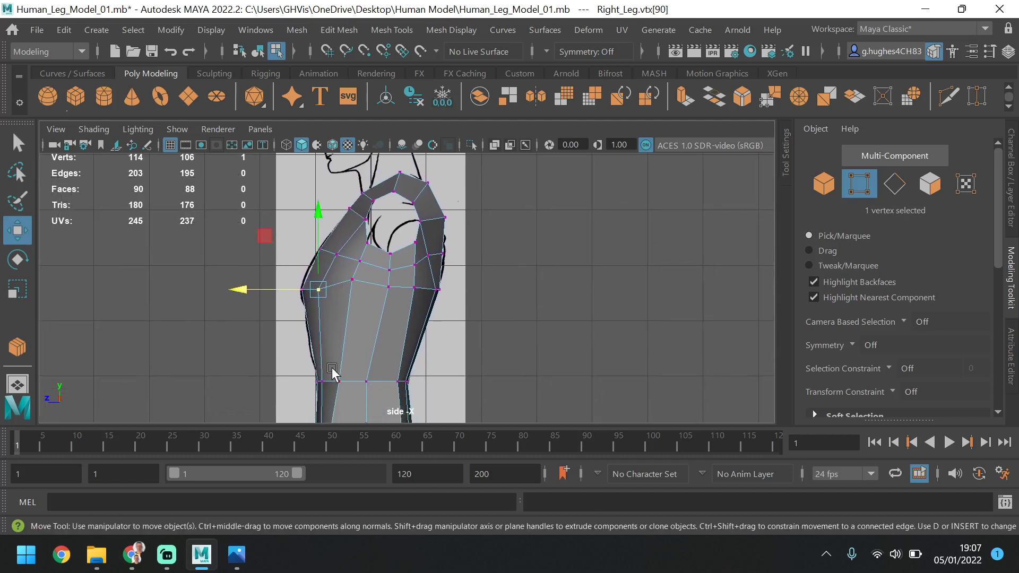
Select the three side-chest vertices below the armhole, lower them to about 123.0 cm in Y, and shift them slightly forward along Z
click(354, 282)
shift+click(390, 289)
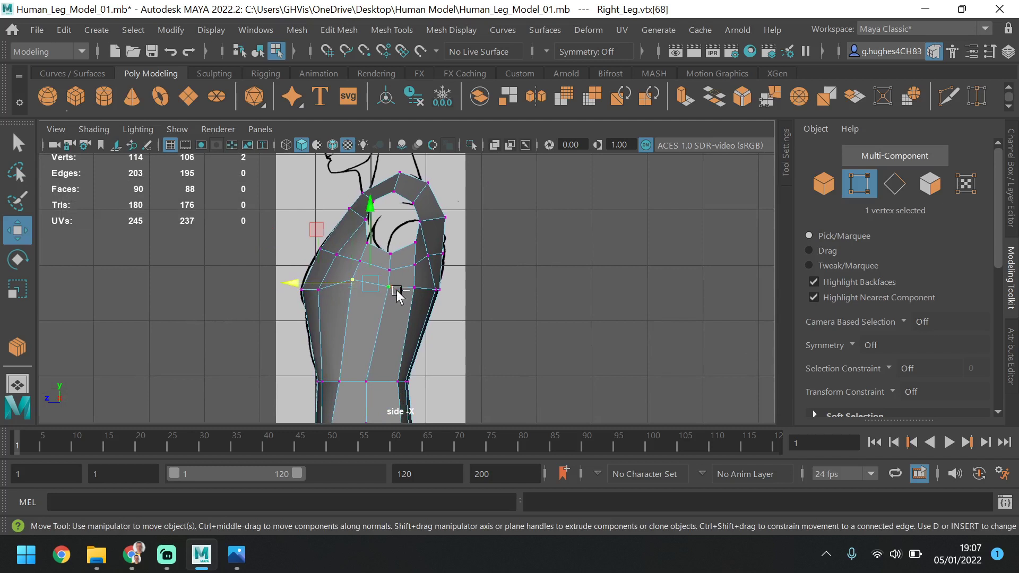
drag(379, 229, 381, 250)
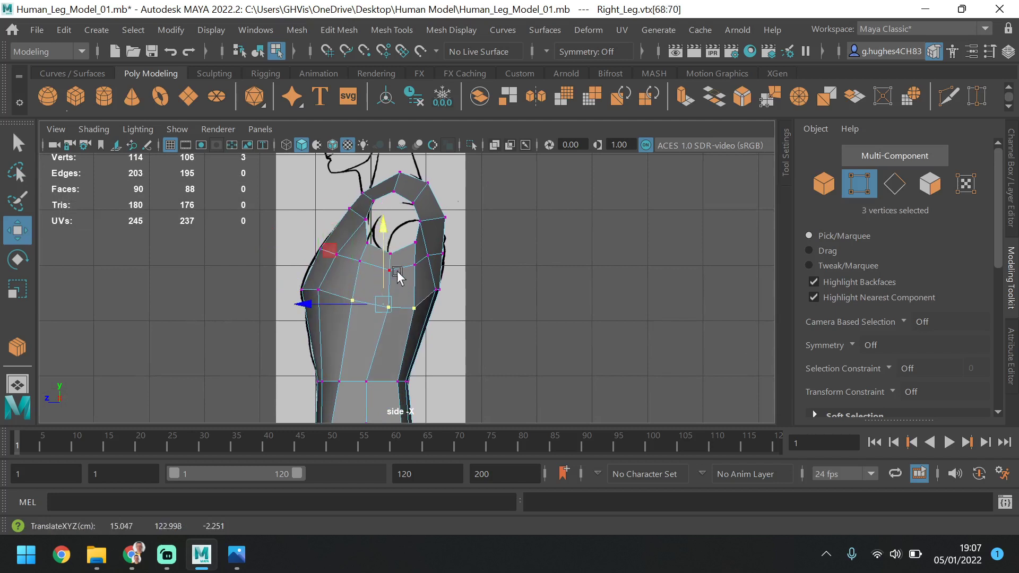
drag(350, 304, 345, 304)
Select the chest loop's vertex near the back edge and lower it along Y to about 124.5 cm
click(445, 288)
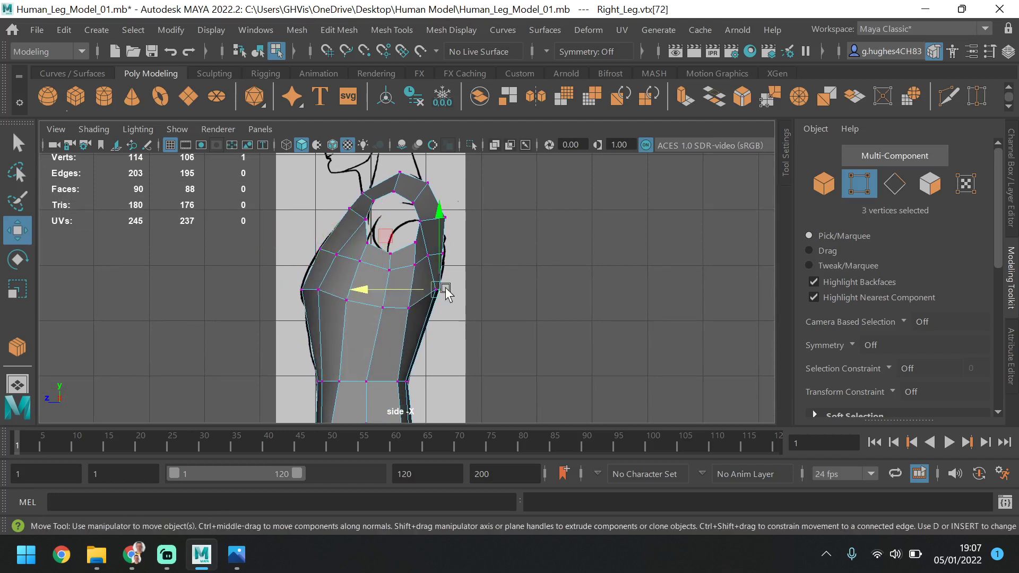
click(422, 271)
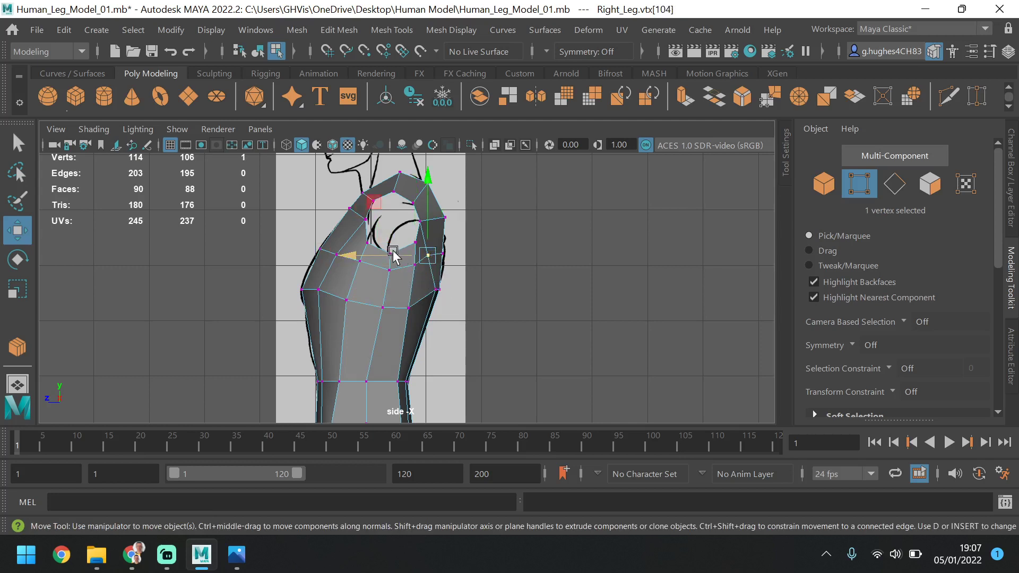
click(424, 290)
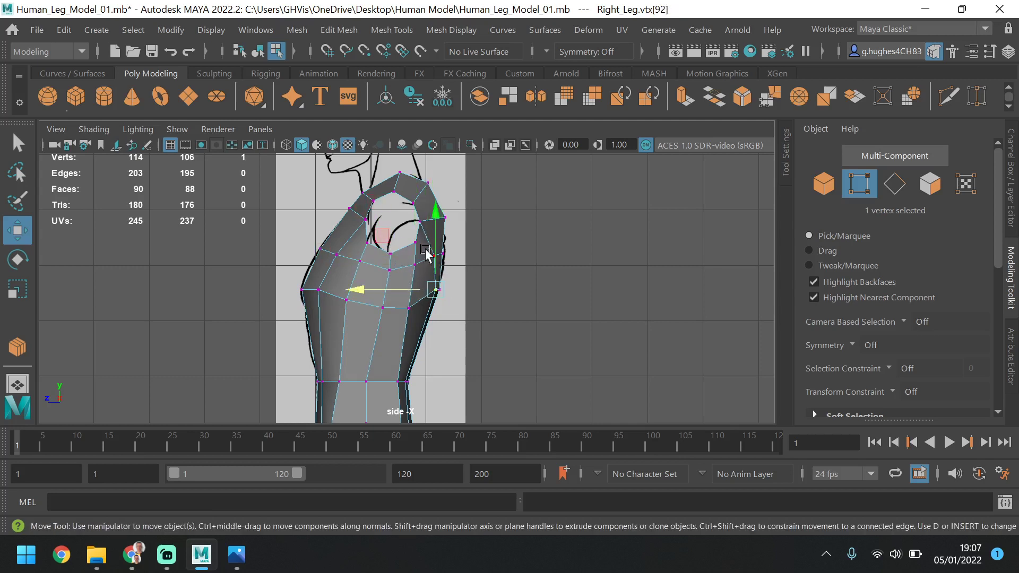
drag(430, 244, 433, 252)
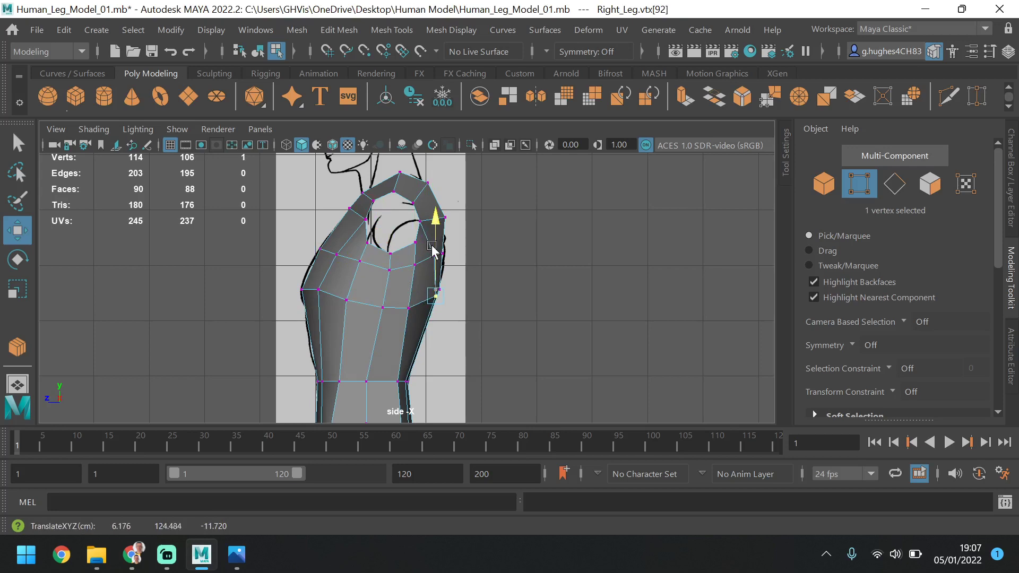
Examine the torso in the perspective view and study the shoulder topology in the Male Base Mesh and low poly topology reference images
key(space)
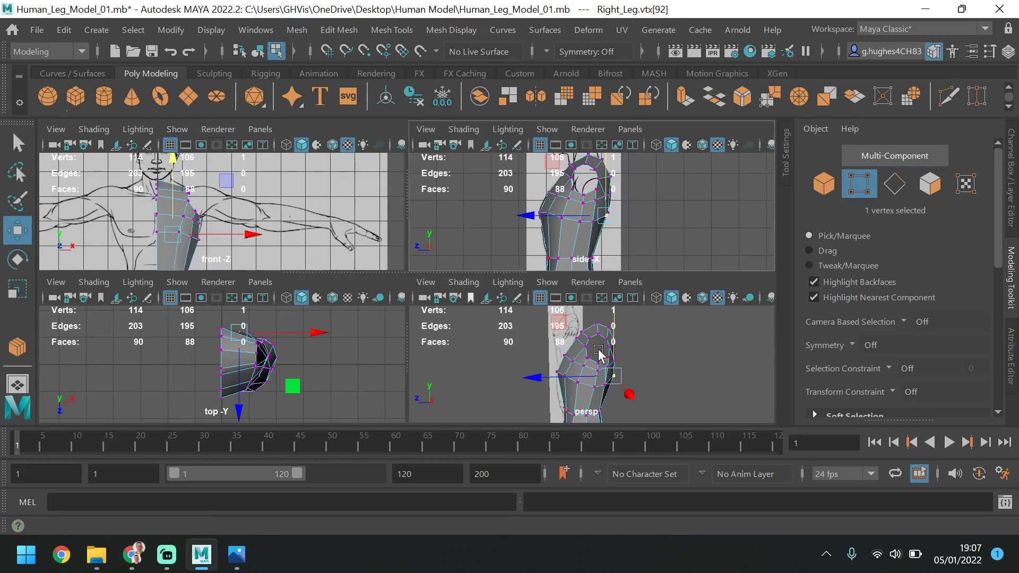
key(space)
key(space)
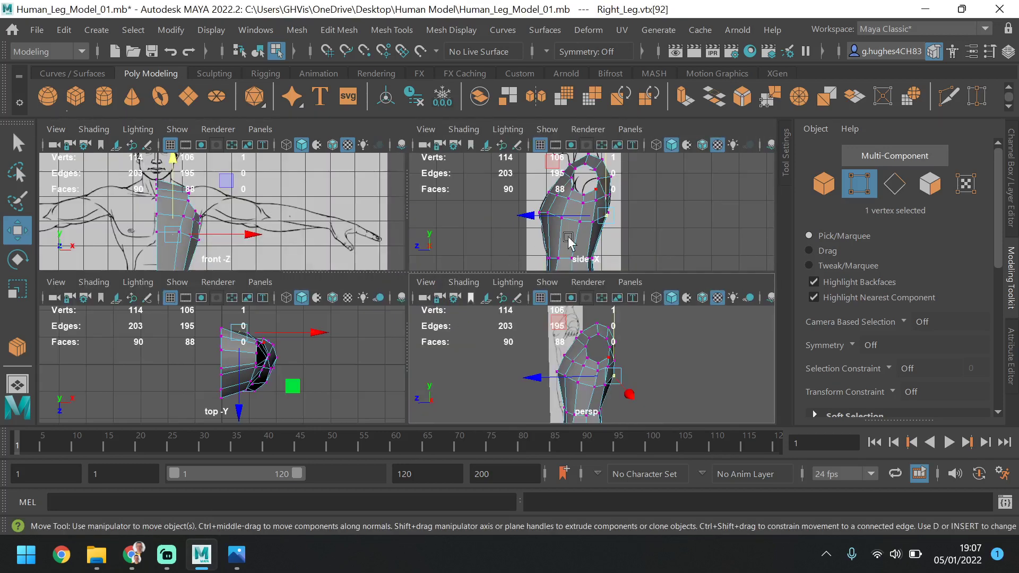
key(space)
mouse_move(577, 344)
alt+mouse_down()
mouse_move(471, 353)
mouse_move(455, 341)
mouse_move(409, 345)
mouse_move(438, 343)
alt+mouse_up()
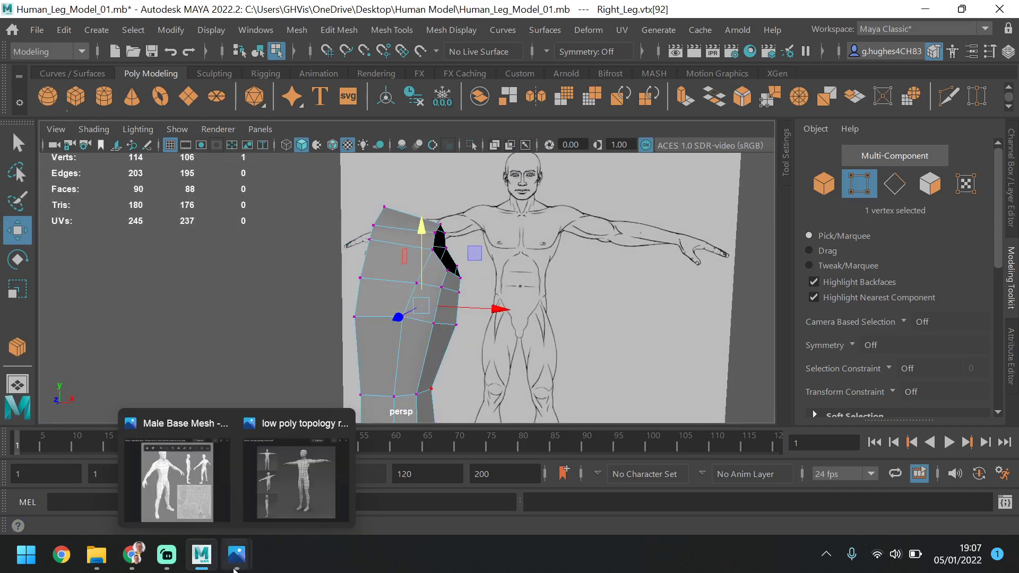
mouse_move(228, 528)
click(208, 470)
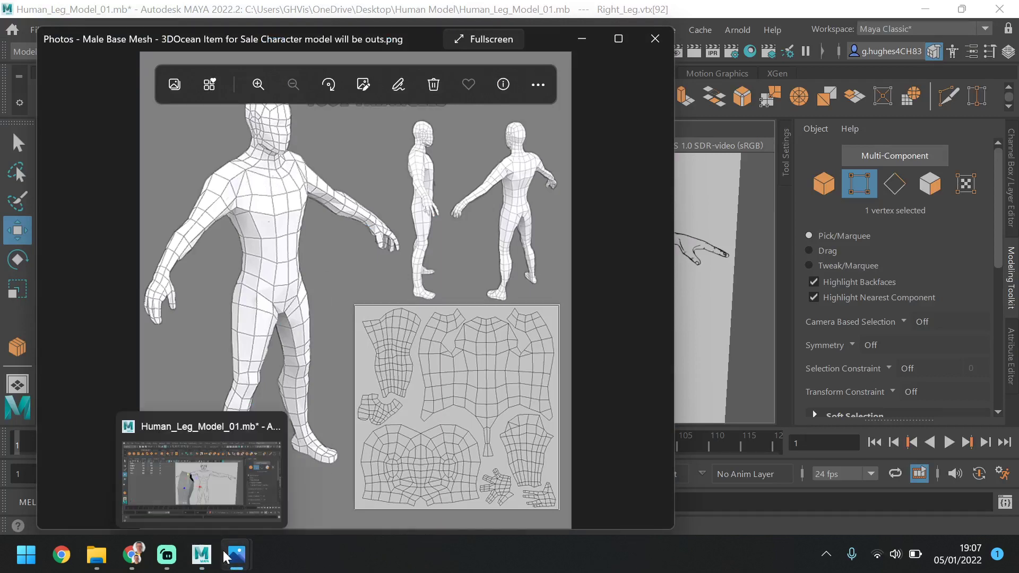
click(268, 493)
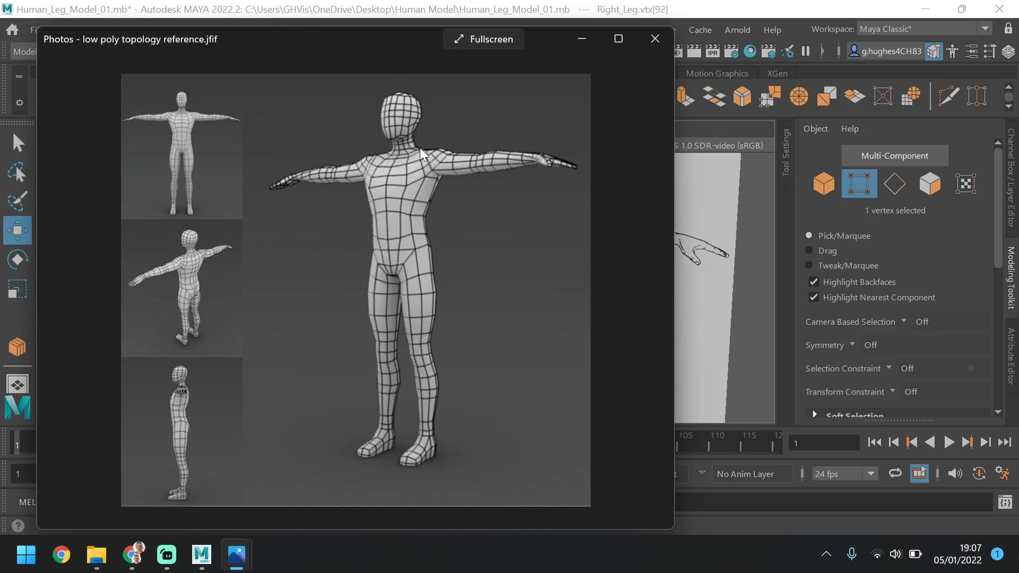
click(759, 306)
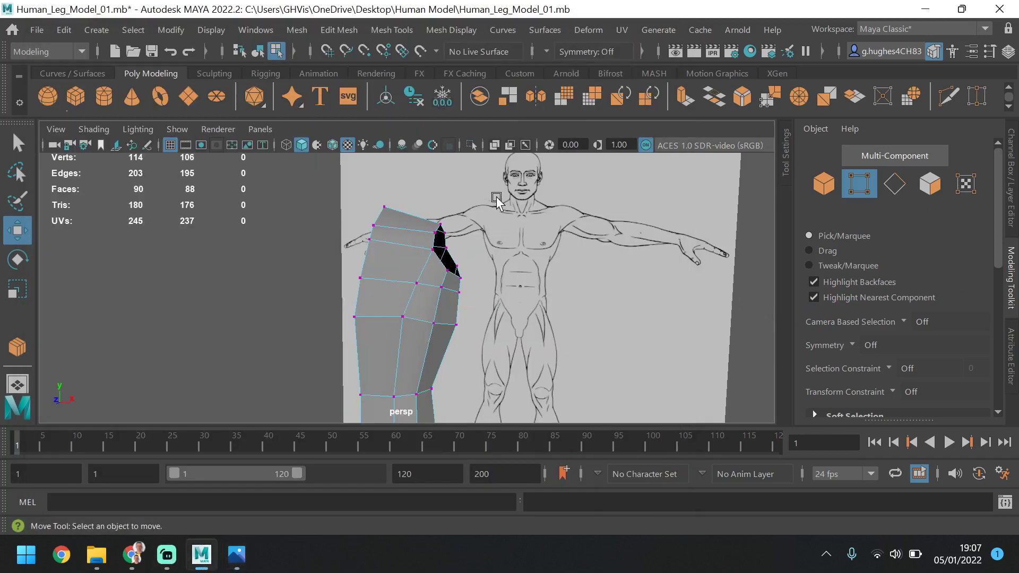
Shift the front vertex of the armhole border slightly forward in the perspective view to round the opening
key(F11)
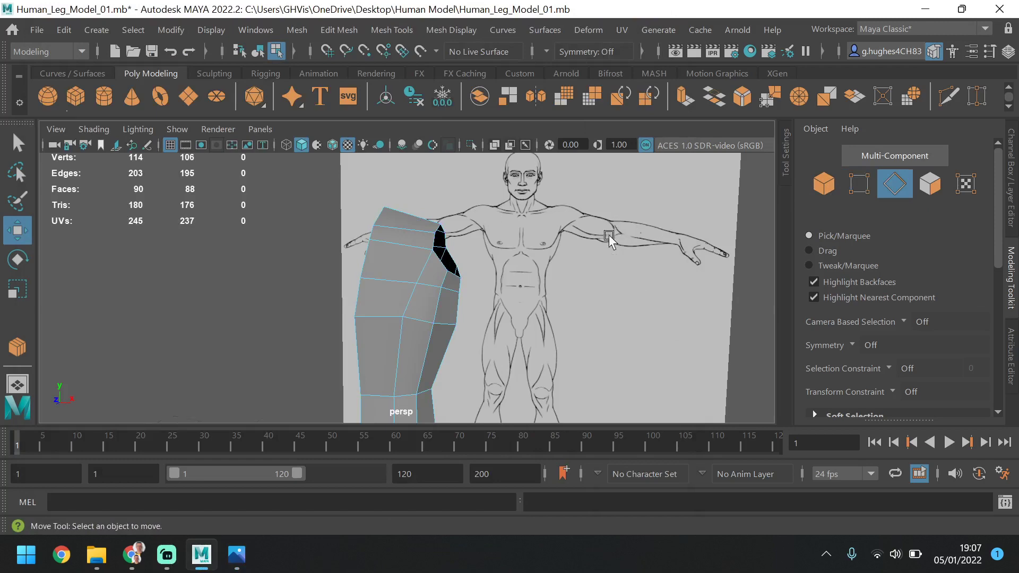
alt+drag(608, 240, 528, 250)
key(F11)
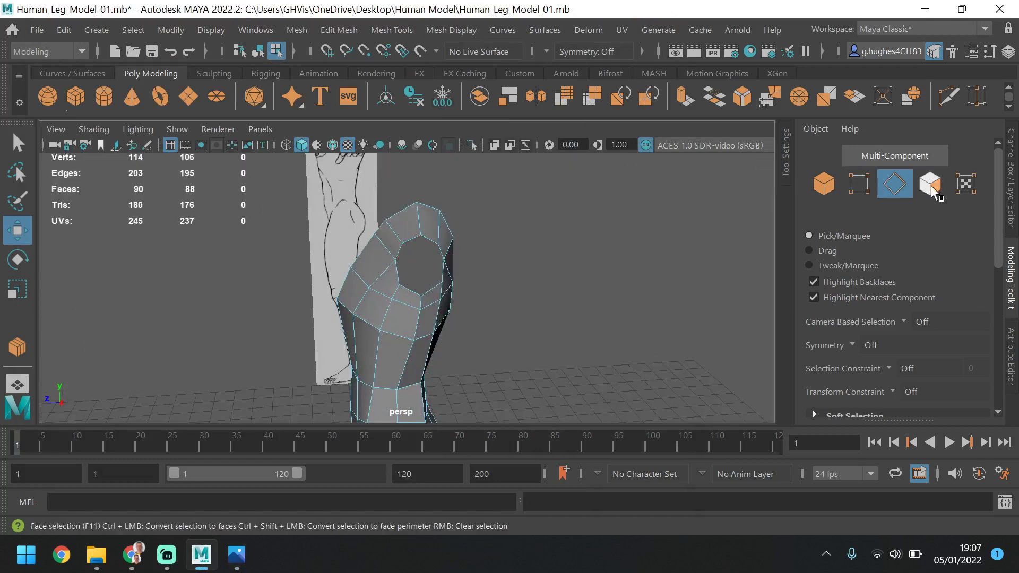
key(F10)
key(F9)
click(398, 265)
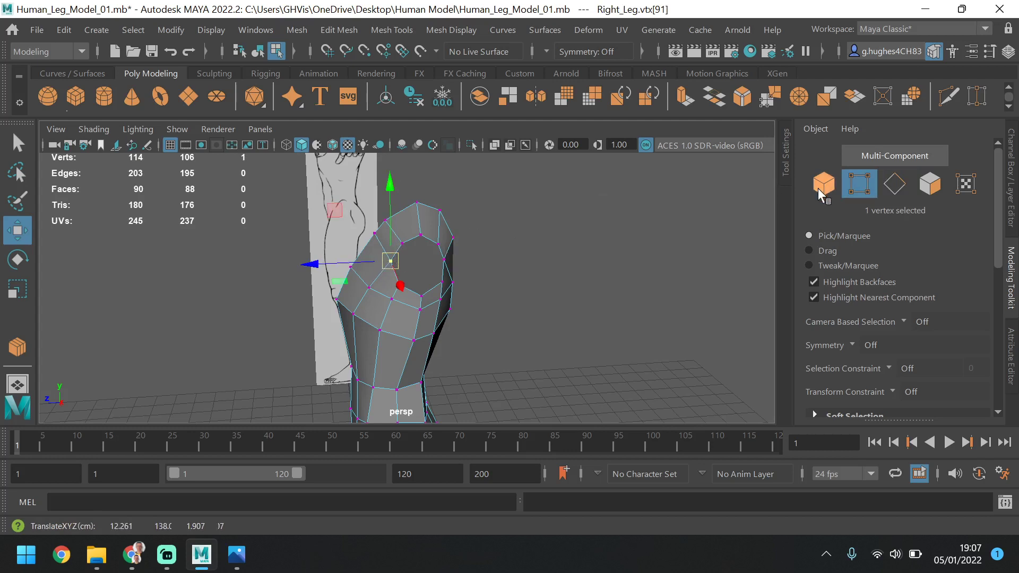
Select the eight border edges of the armhole and extrude them inward by uniform scaling to form a smaller inner ring
click(895, 184)
double_click(434, 257)
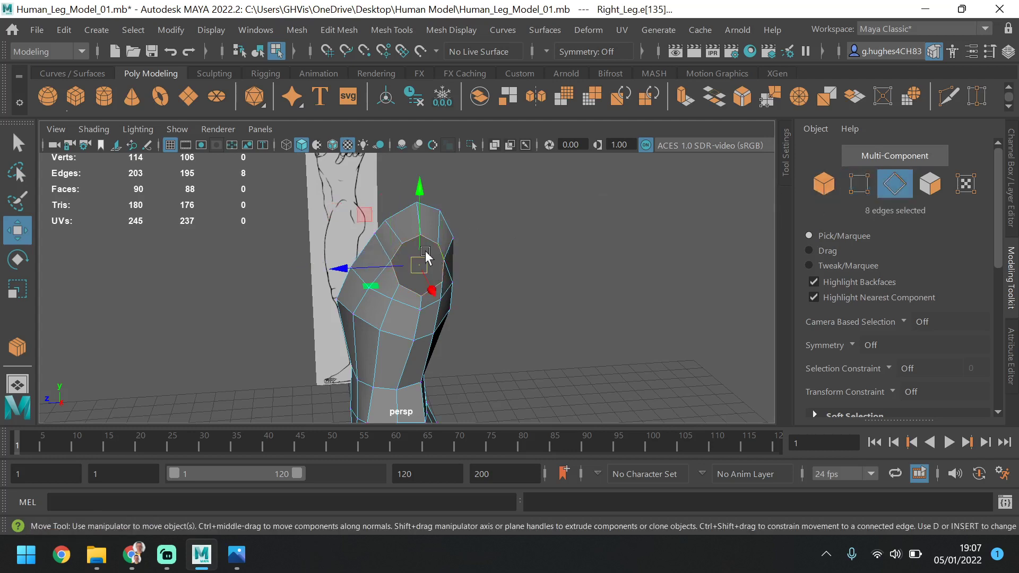
click(18, 290)
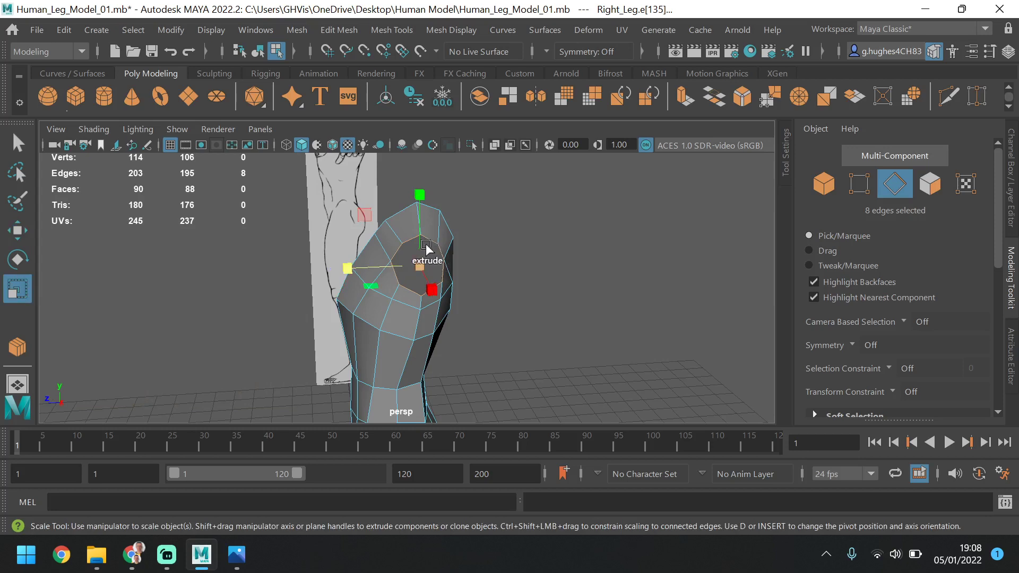
shift+drag(403, 272, 406, 274)
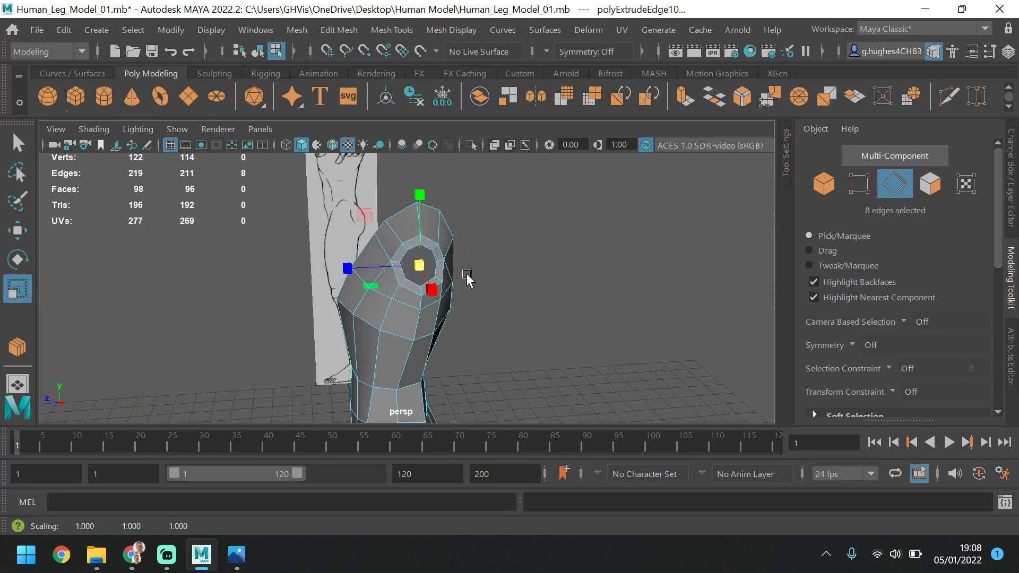
View the shoulder from the front and activate the Move tool for the extruded armhole ring
alt+drag(467, 280, 560, 257)
key(w)
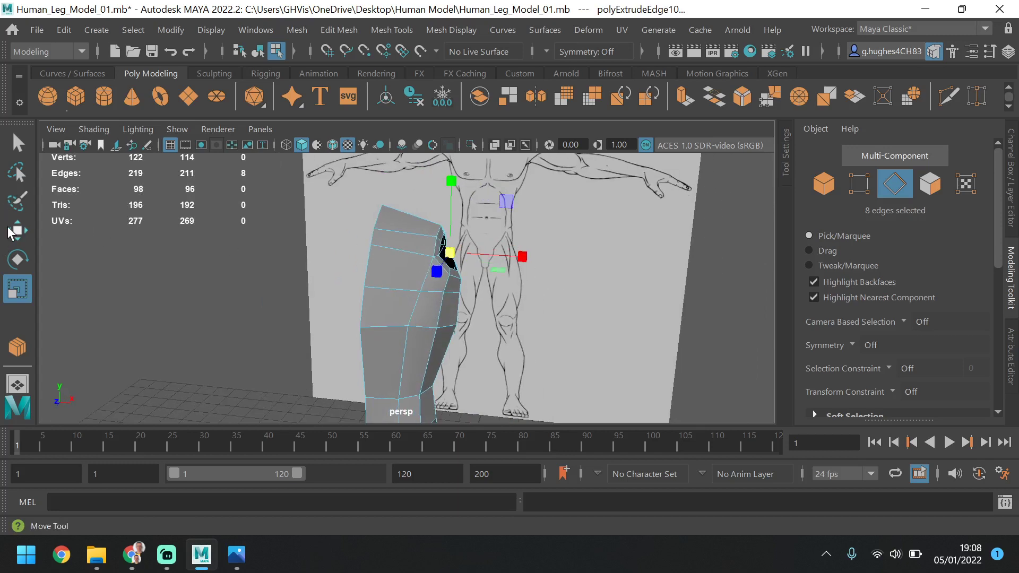
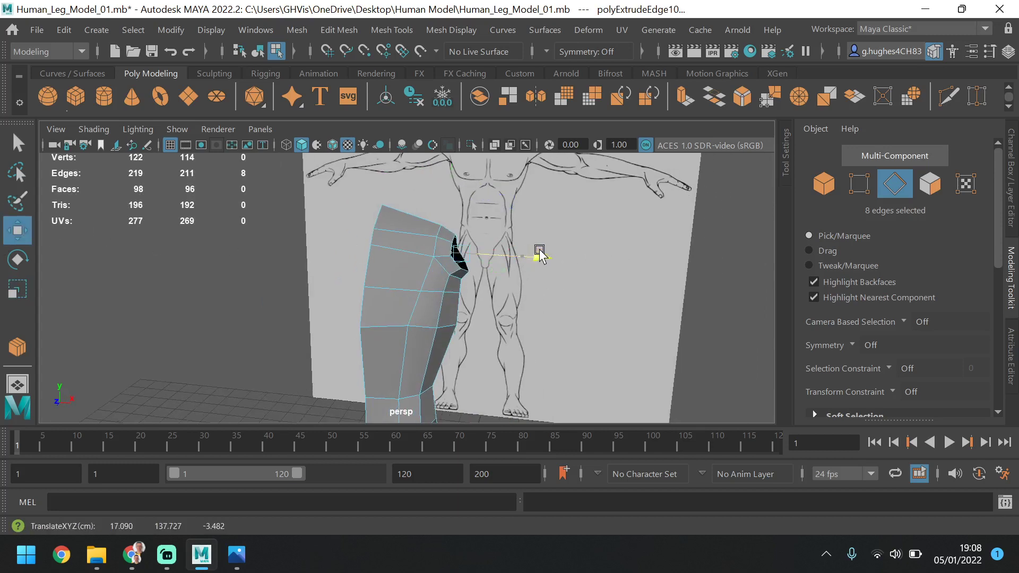
In the front view, move the extruded armhole ring outward and up to the shoulder outline of the reference
key(space)
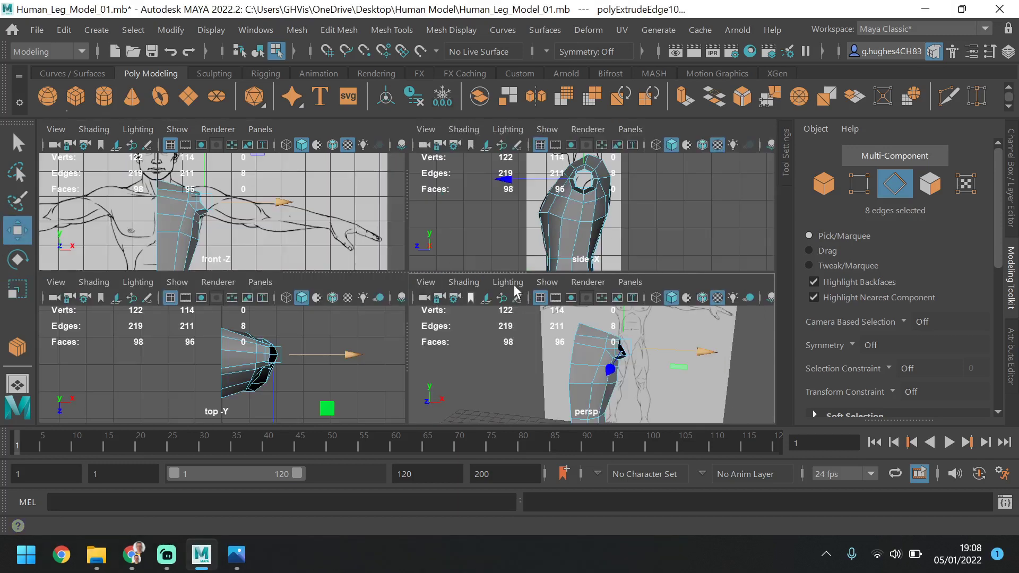
key(space)
scroll(365, 256, up, 4)
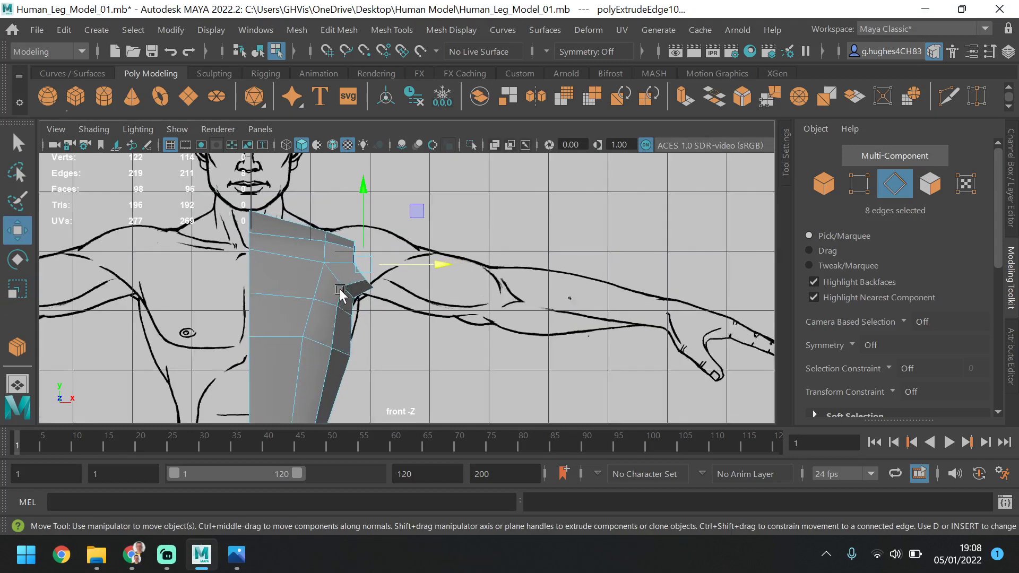
drag(409, 255, 423, 255)
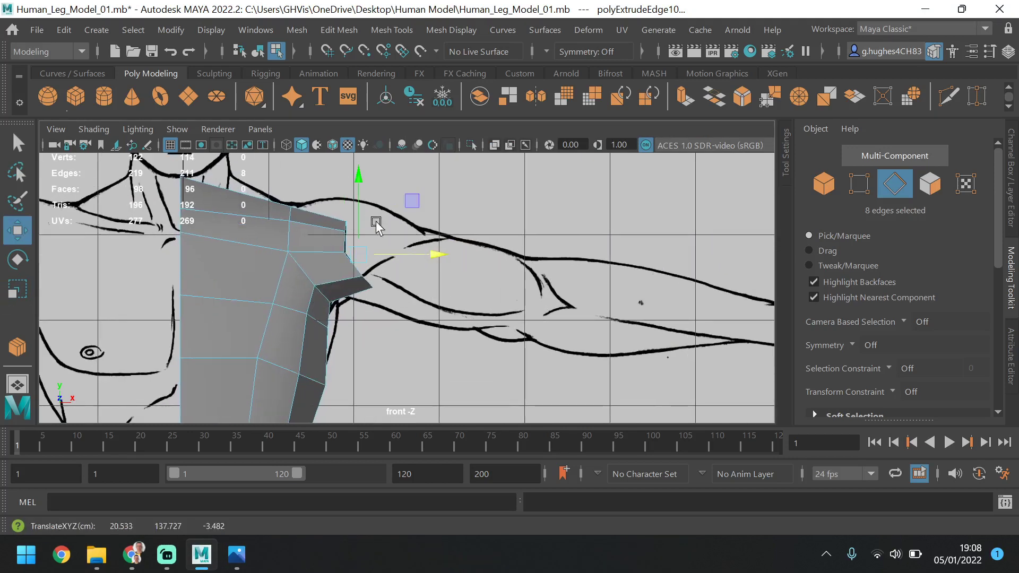
drag(349, 181, 378, 164)
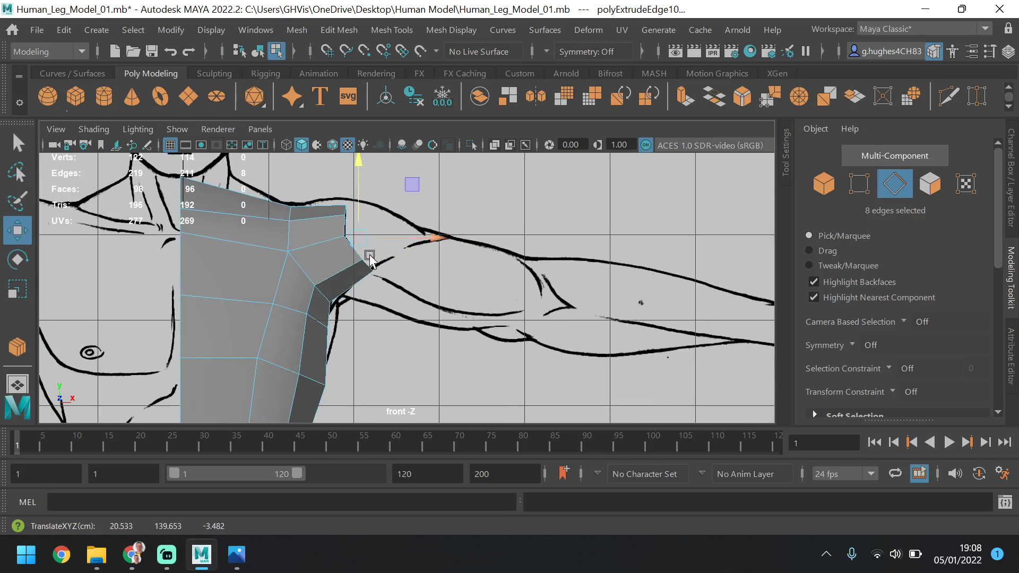
Flatten the eight armhole ring vertices along the X axis and stretch them vertically to fit the arm in the reference
click(859, 184)
drag(390, 234, 334, 291)
key(e)
key(r)
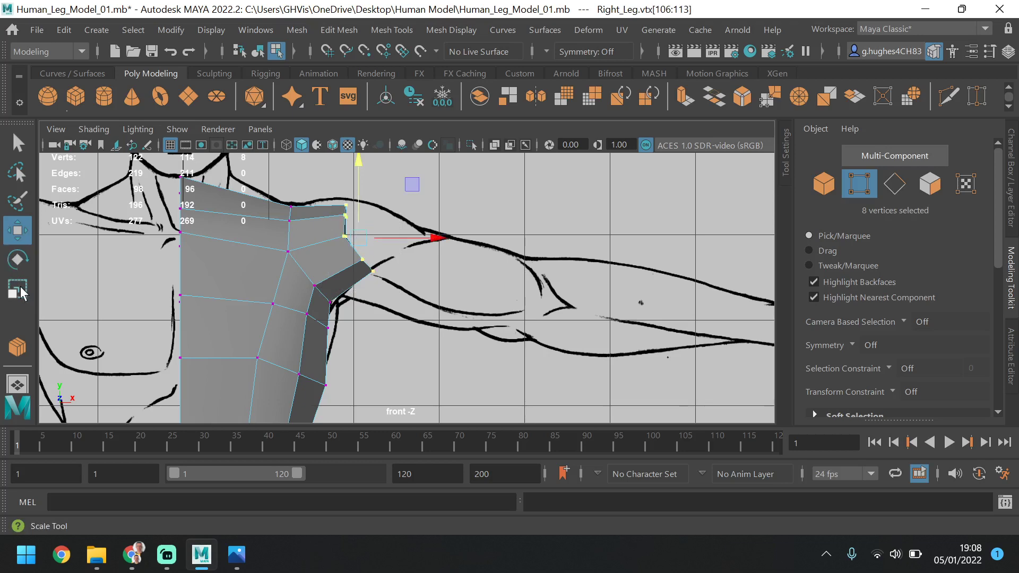
key(space)
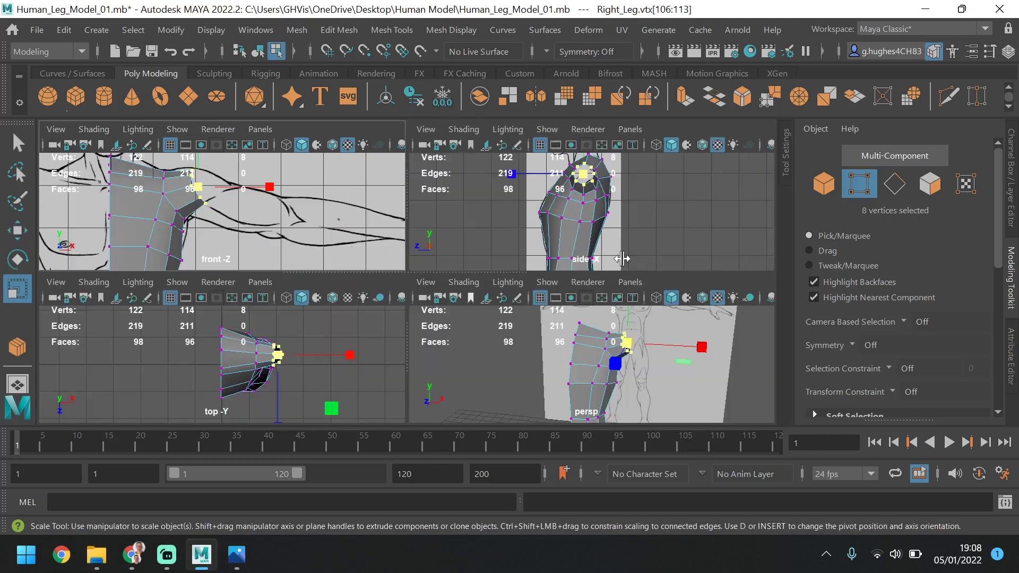
key(space)
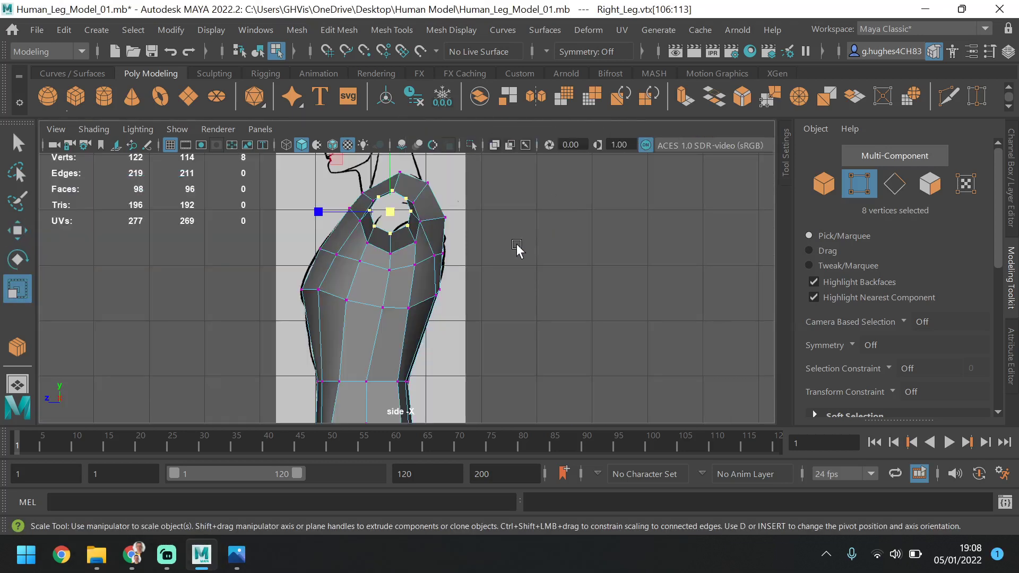
key(space)
key(space)
key(space)
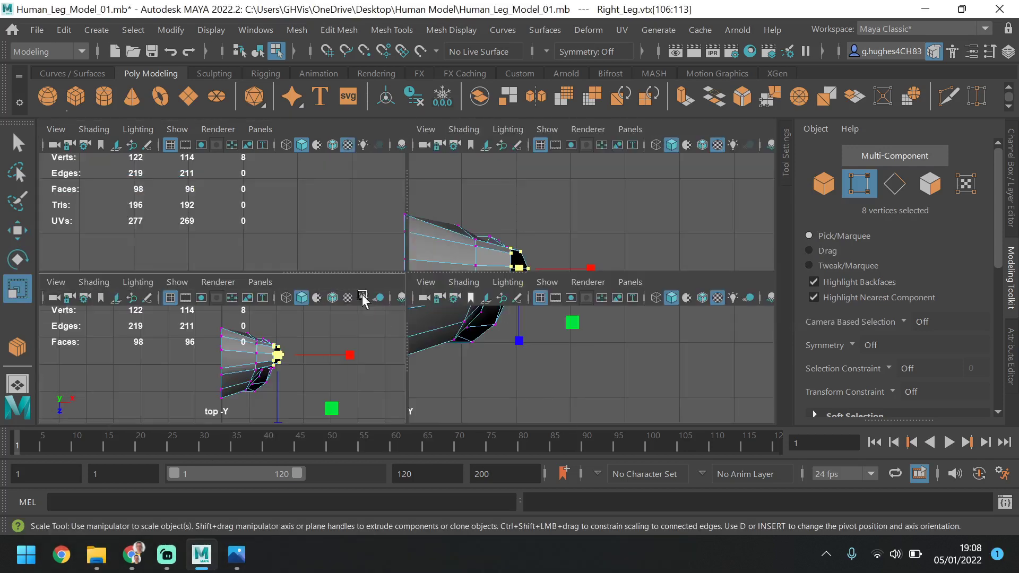
key(space)
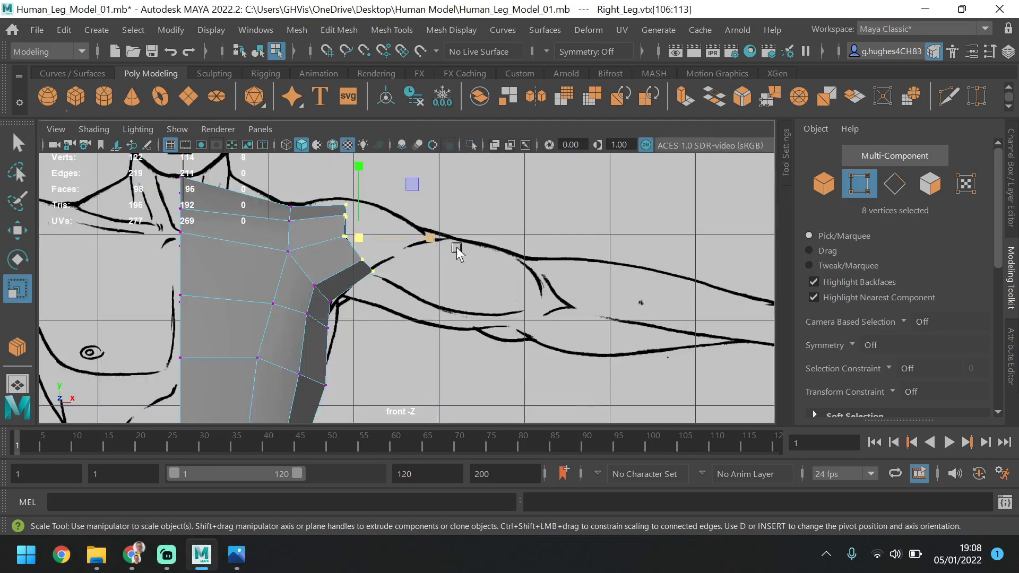
drag(432, 237, 339, 223)
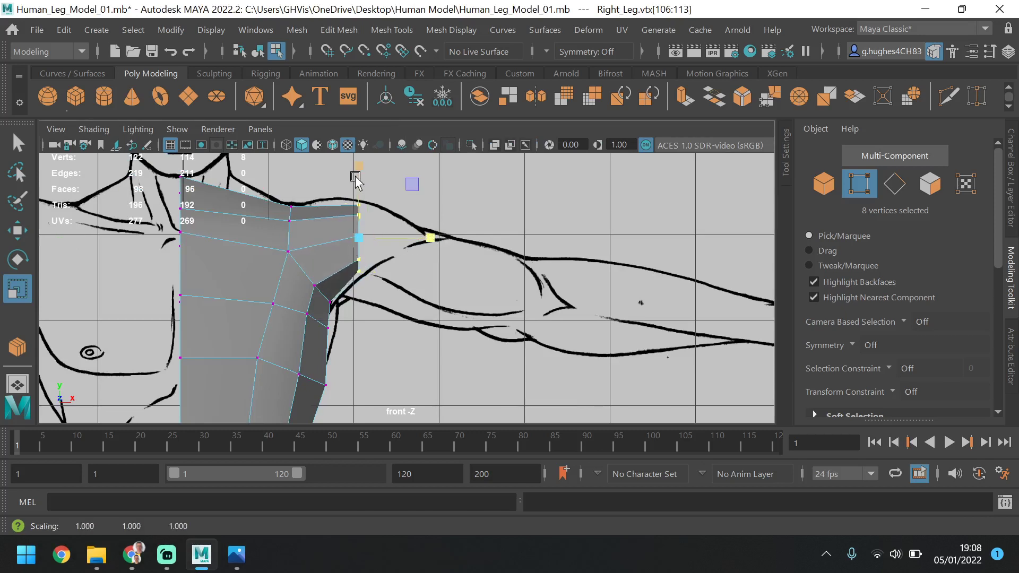
drag(356, 180, 359, 160)
Move the three armpit vertices outward and lower the row of three vertices beneath them in the front view
click(32, 230)
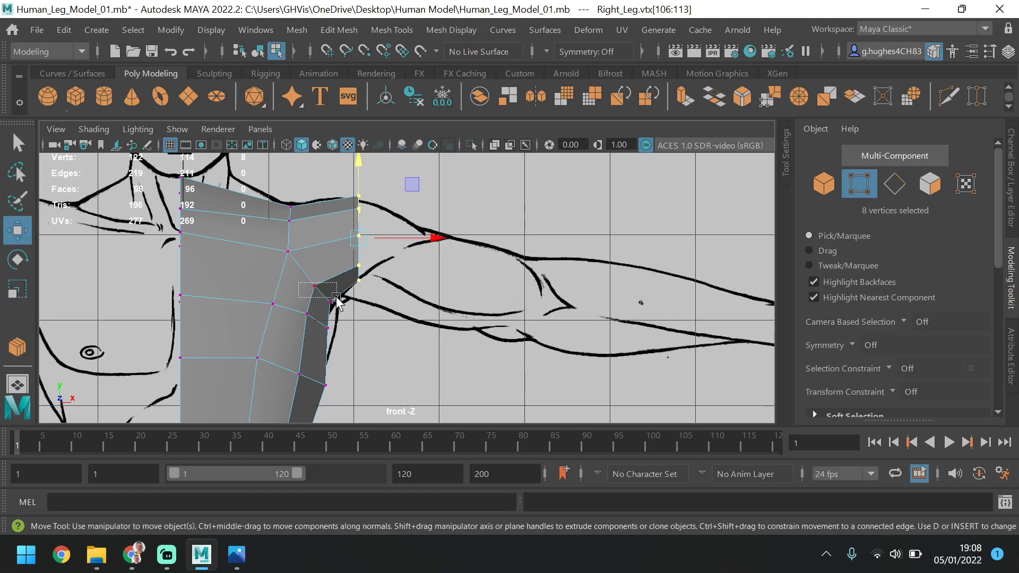
drag(338, 307, 369, 296)
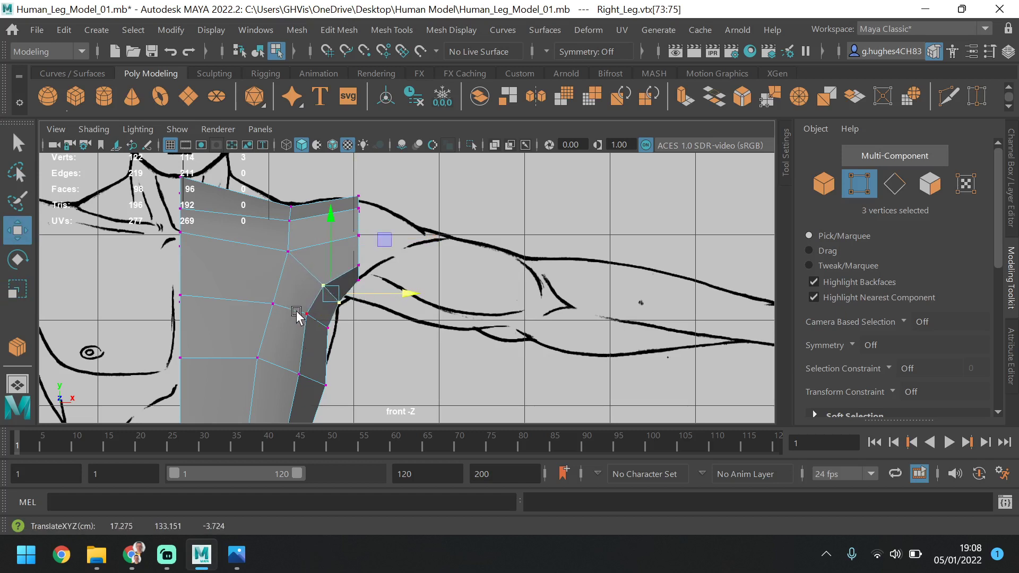
drag(296, 310, 372, 320)
drag(327, 268, 327, 284)
mouse_move(396, 339)
mouse_down()
mouse_move(383, 342)
mouse_move(398, 340)
mouse_up()
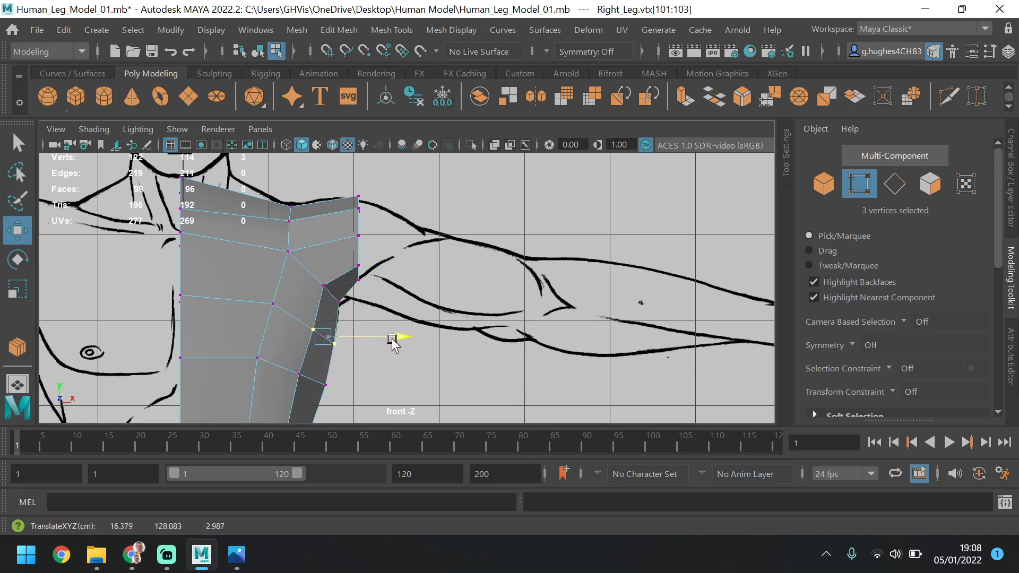
Raise the two front side-chest vertices below the armpit in the front view
click(298, 375)
scroll(340, 307, down, 3)
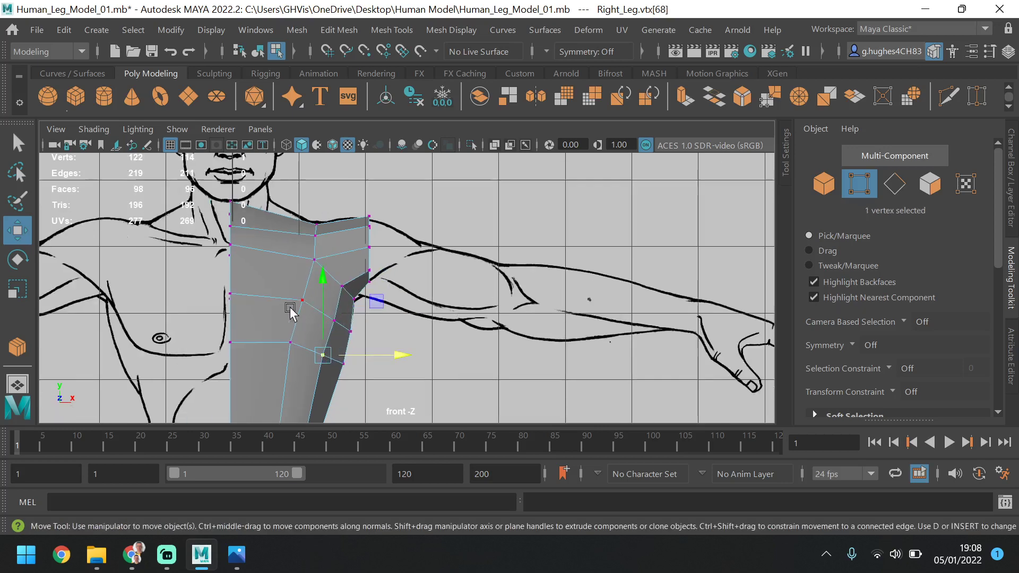
alt+middle_drag(406, 282, 426, 239)
scroll(377, 266, up, 1)
alt+middle_drag(361, 196, 398, 239)
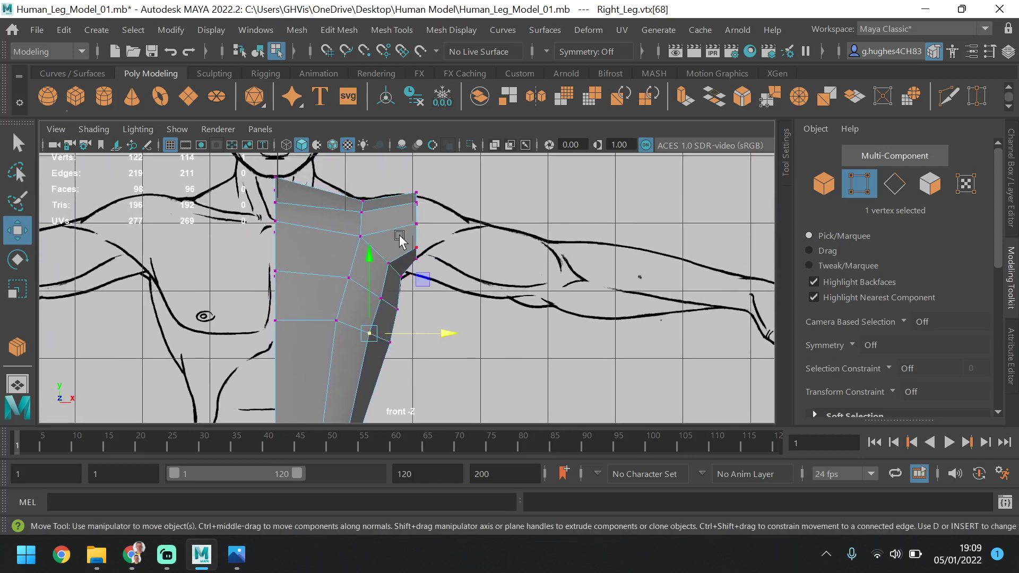
shift+click(381, 296)
drag(375, 256, 374, 238)
Lower the four front chest vertices, two on the centre line and the two beside them
click(351, 279)
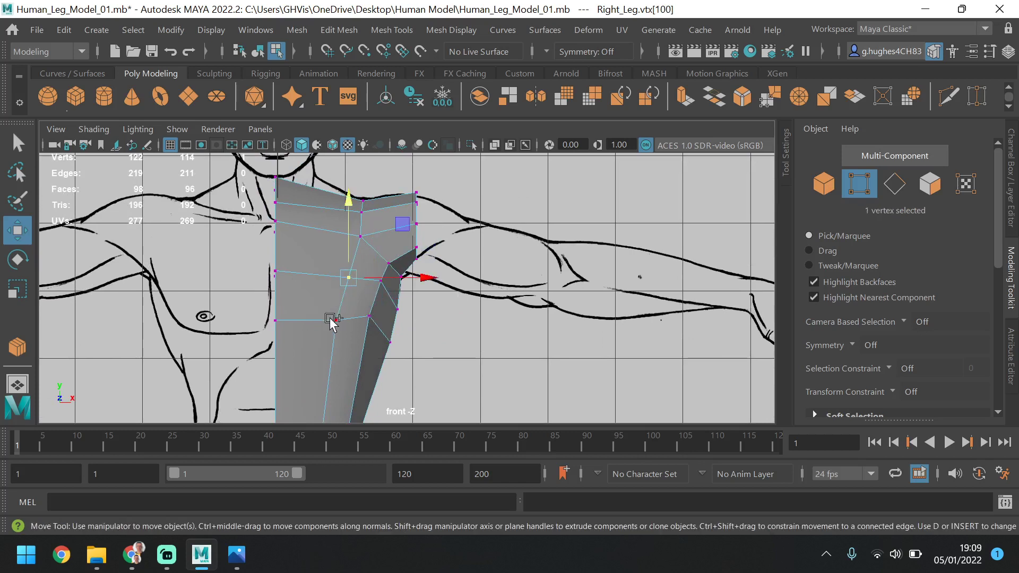
shift+click(330, 318)
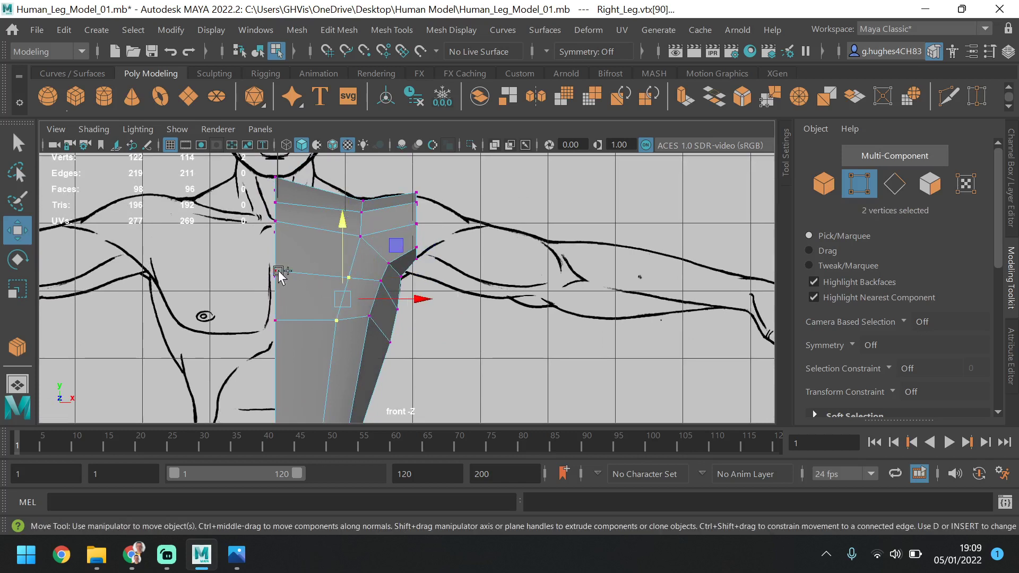
shift+click(276, 271)
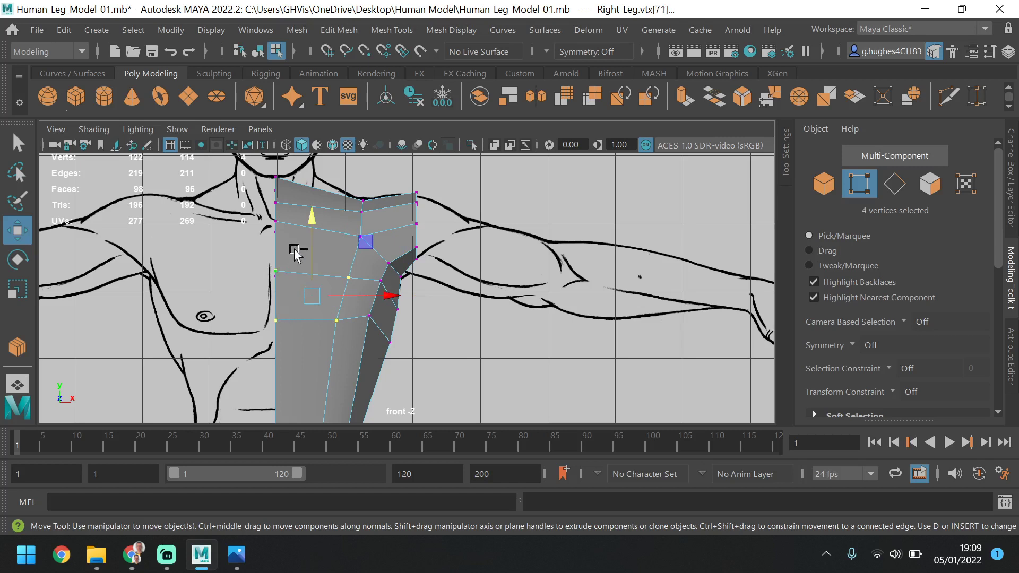
drag(314, 237, 316, 254)
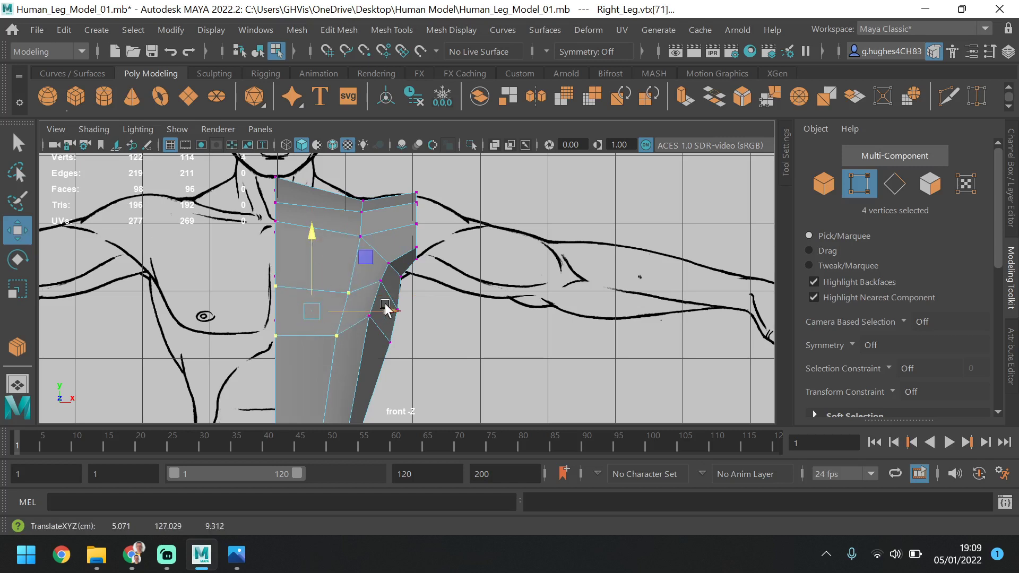
Lower the upper-chest vertex on the centre line and the vertex level with it beside the shoulder
click(414, 305)
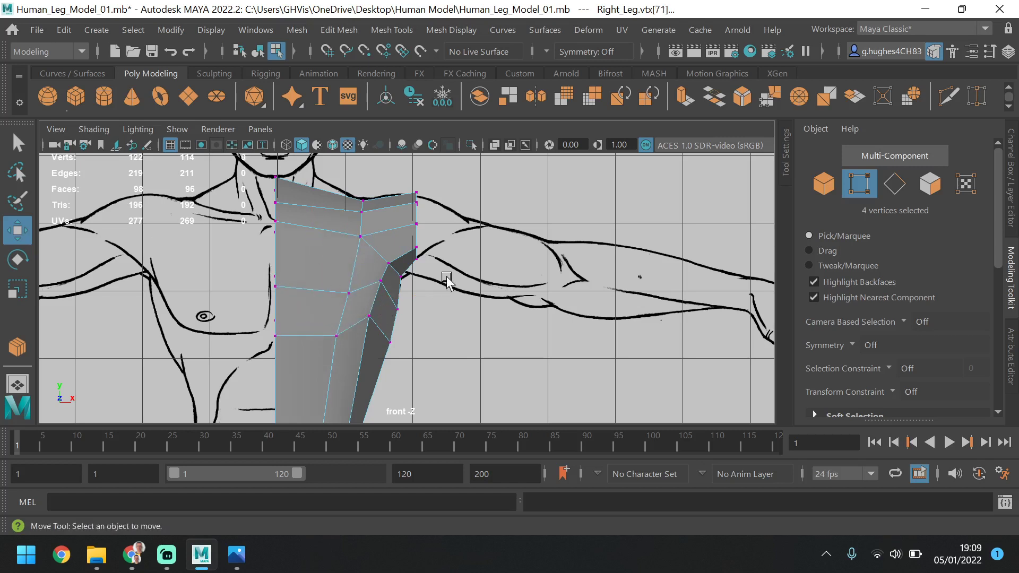
click(276, 222)
drag(277, 187, 277, 203)
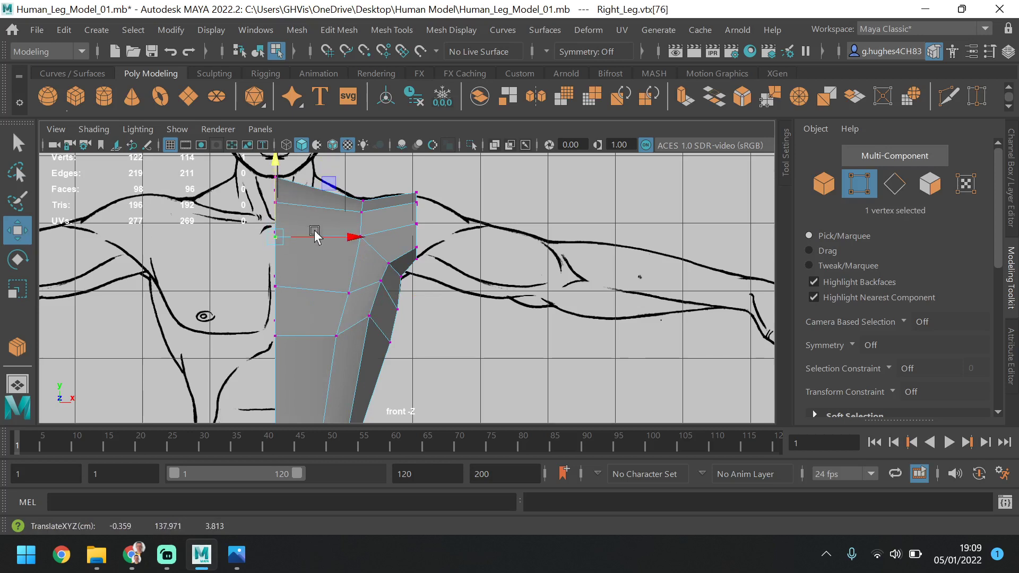
click(361, 236)
drag(361, 212, 362, 217)
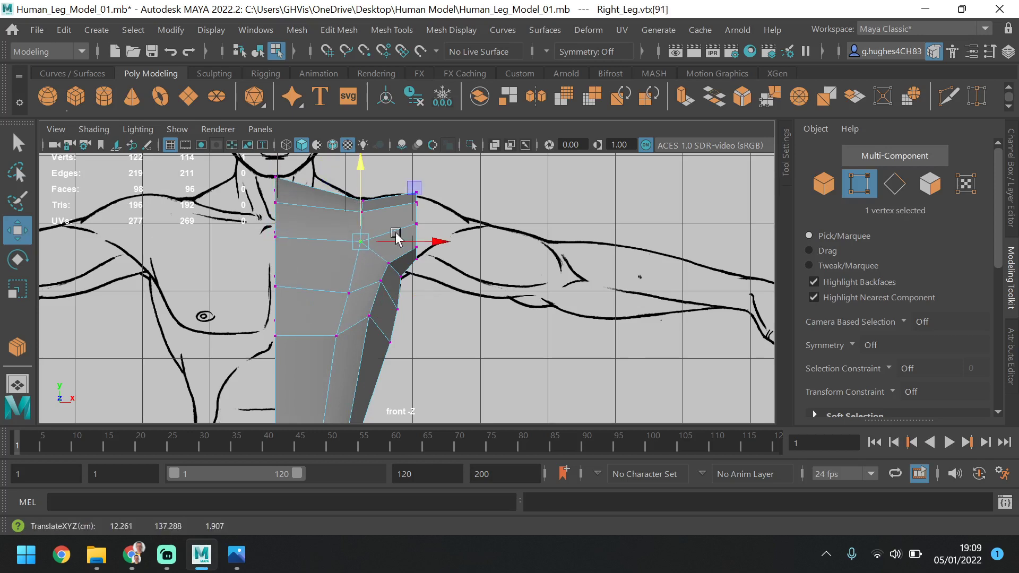
click(461, 225)
Lower the front vertex just below the armpit slightly in the perspective view
key(space)
key(space)
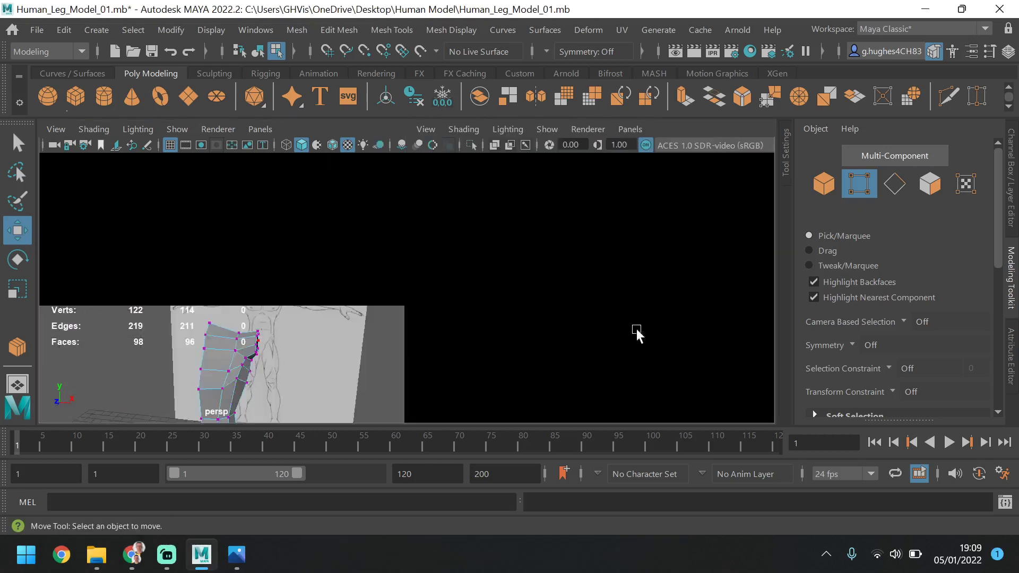
alt+drag(587, 327, 379, 303)
key(space)
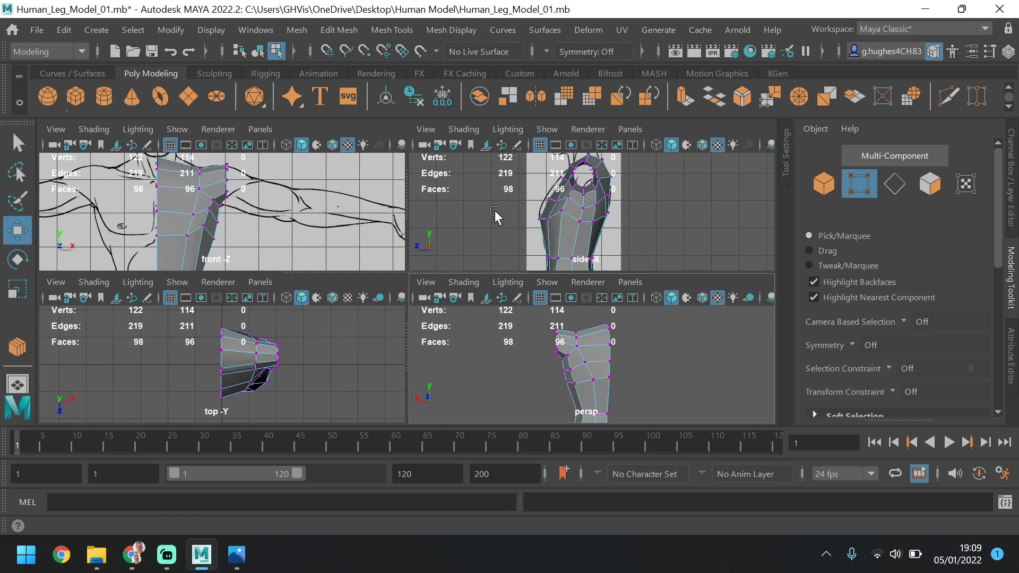
key(space)
alt+drag(512, 353, 460, 254)
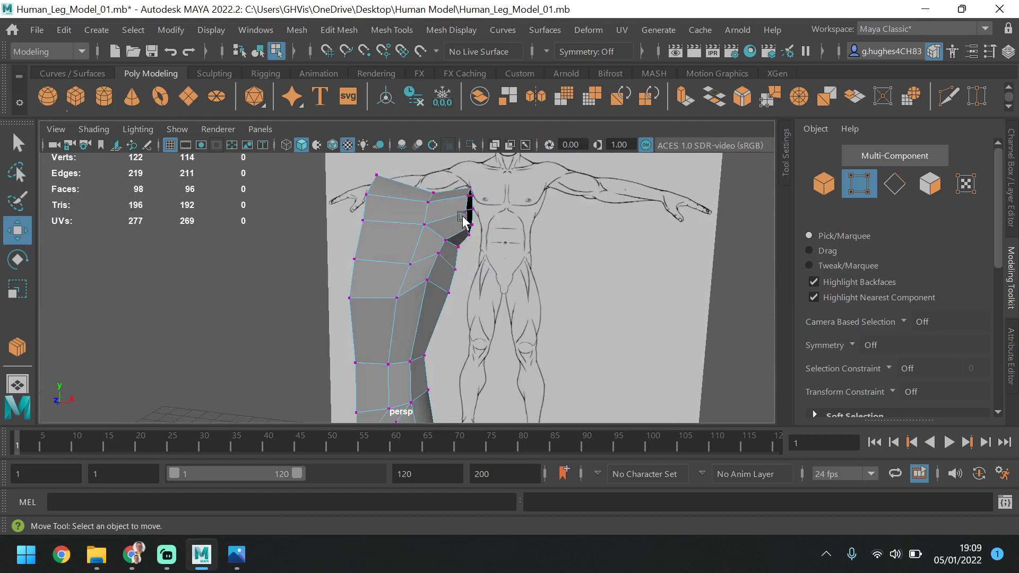
click(439, 253)
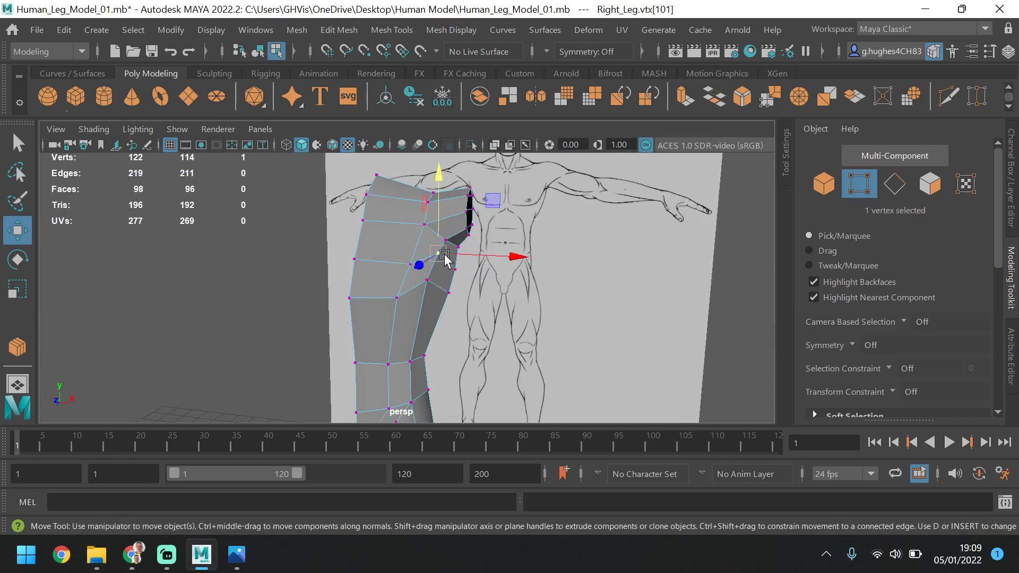
drag(442, 204, 436, 204)
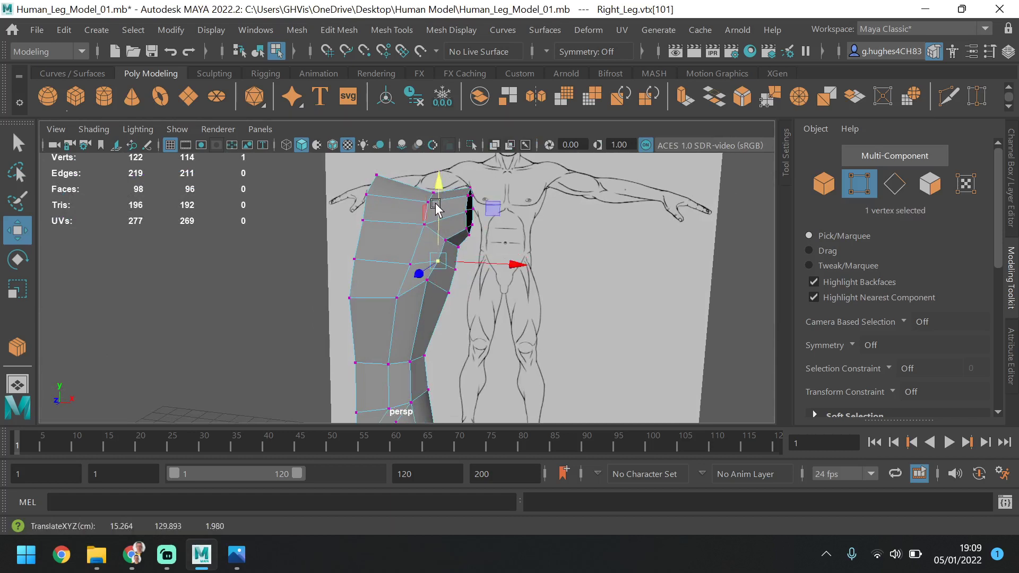
click(501, 250)
Delete the four faces on top of the torso between the neck and the shoulder
alt+drag(501, 250, 410, 189)
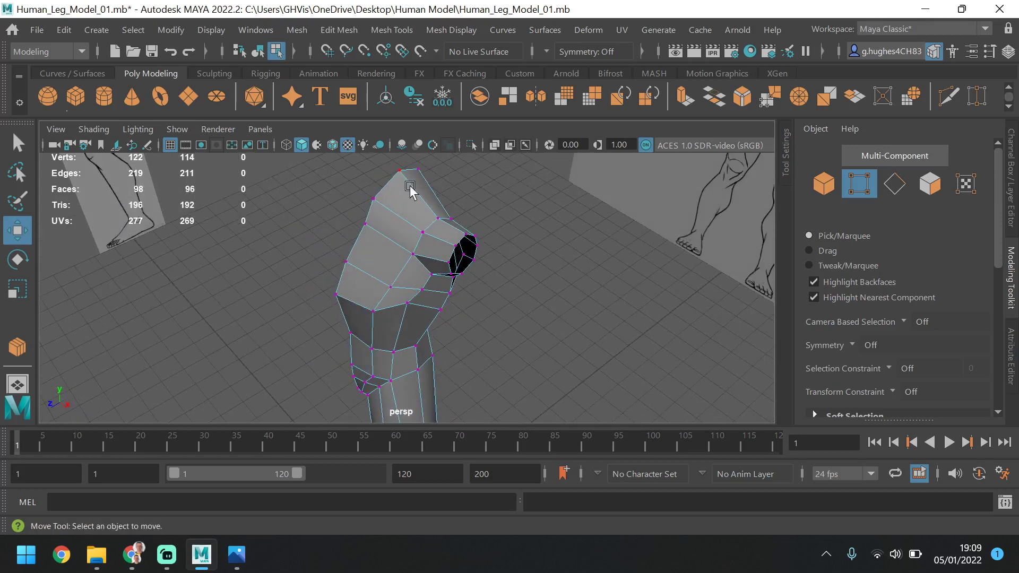
click(930, 183)
mouse_move(458, 234)
alt+mouse_down()
mouse_move(476, 218)
mouse_move(425, 234)
mouse_move(454, 221)
mouse_move(468, 265)
mouse_move(457, 256)
alt+mouse_up()
click(463, 247)
shift+click(463, 226)
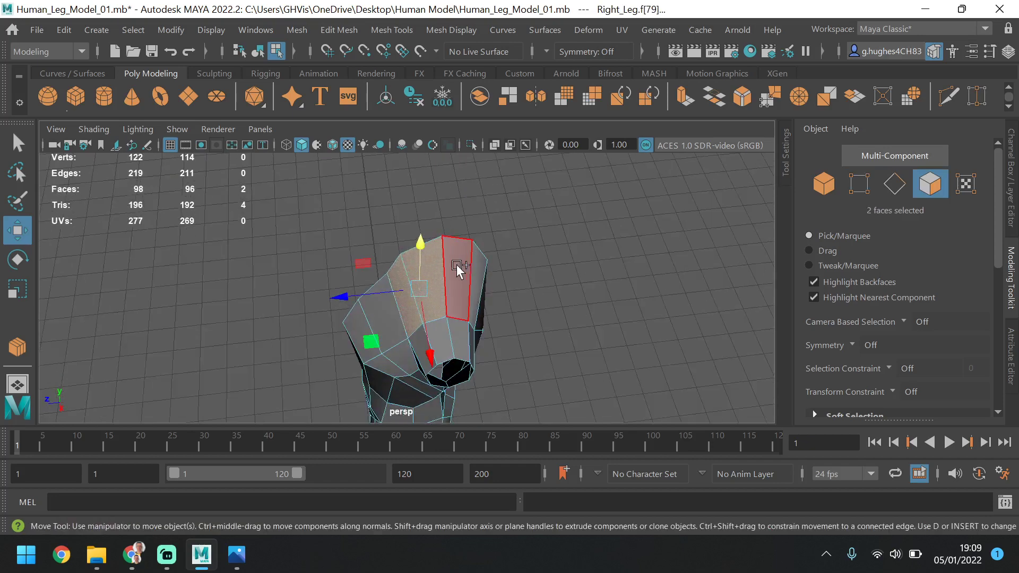
shift+click(457, 266)
shift+click(480, 266)
alt+drag(515, 276, 427, 246)
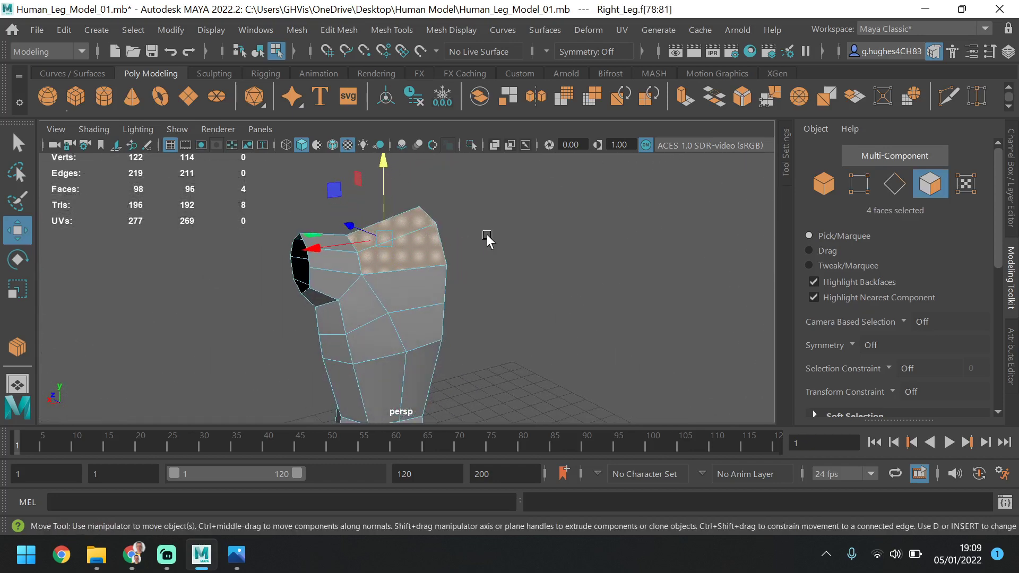
key(Delete)
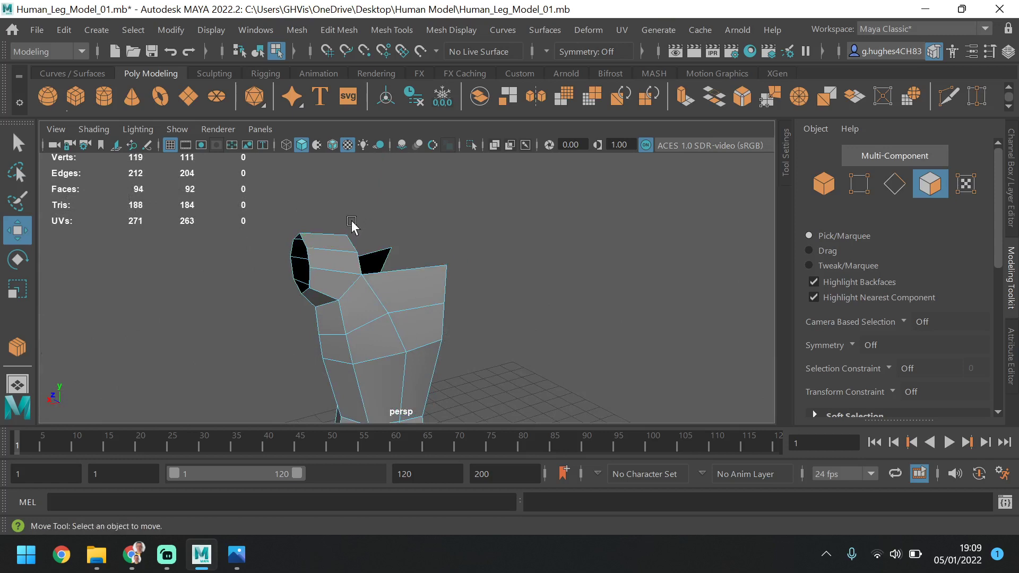
Raise the front and back vertices at the inner base of the shoulder slightly in the front view
alt+drag(351, 221, 552, 215)
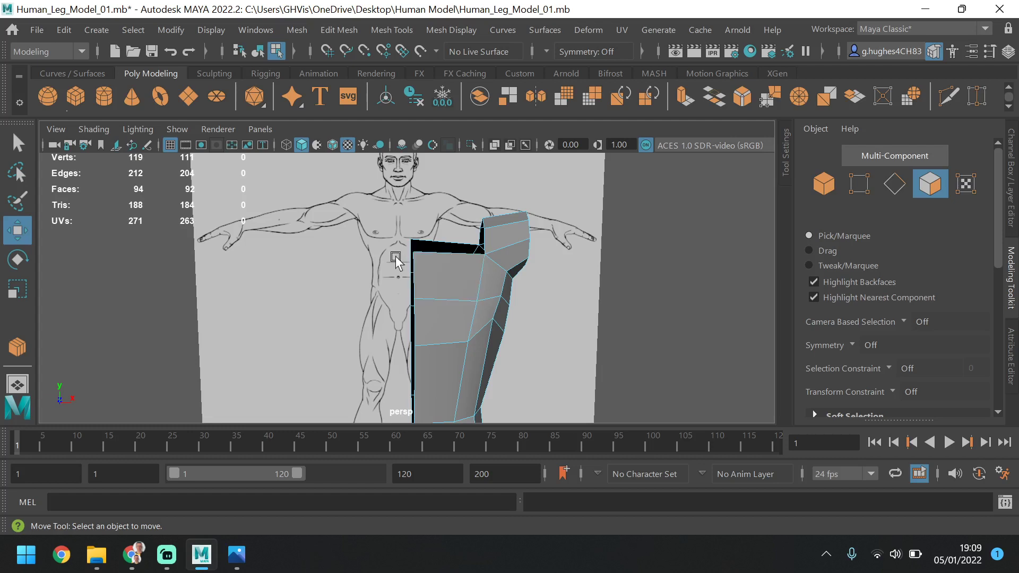
click(859, 183)
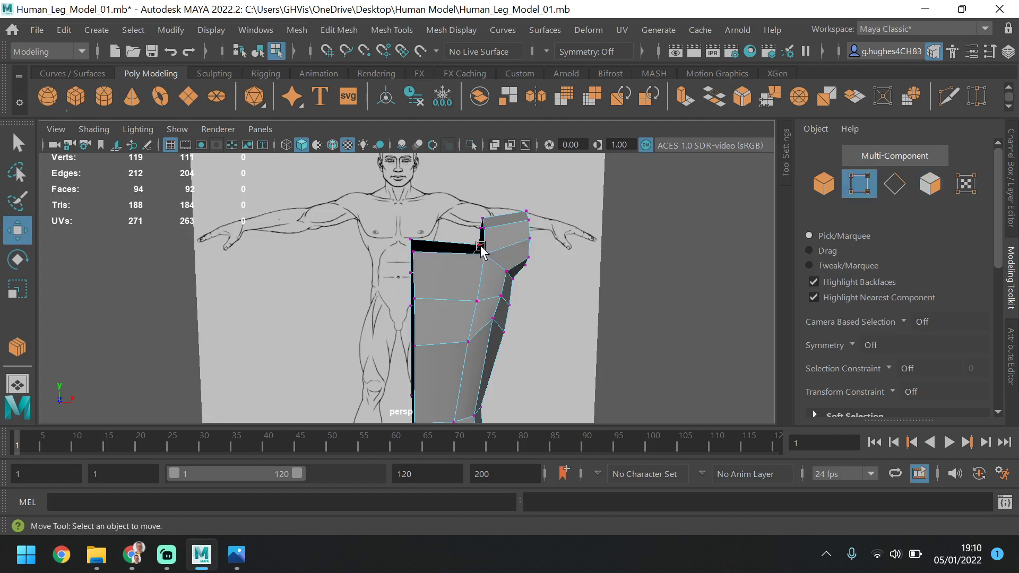
click(479, 246)
shift+click(485, 258)
drag(533, 252, 513, 253)
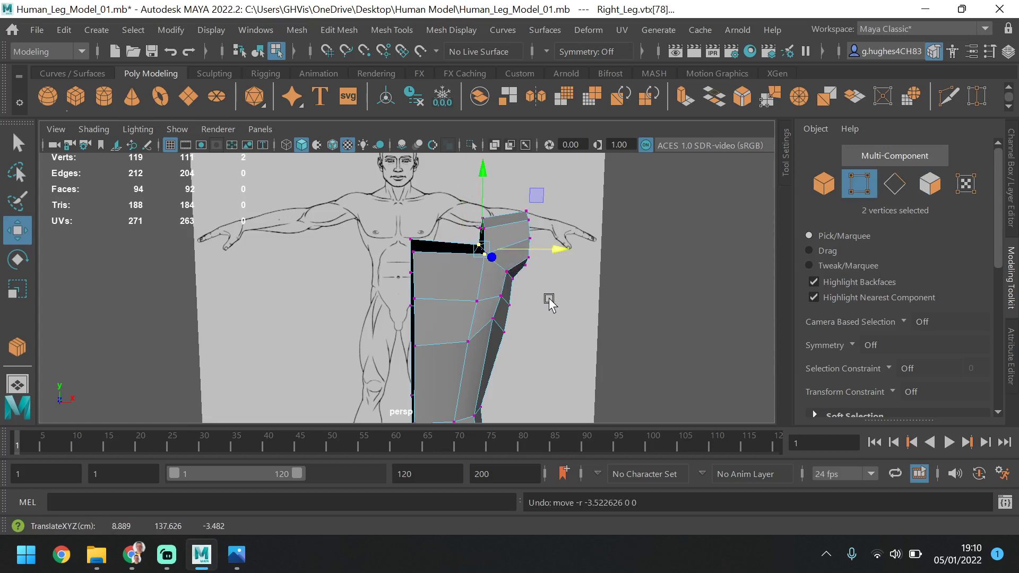
alt+drag(548, 296, 549, 258)
key(space)
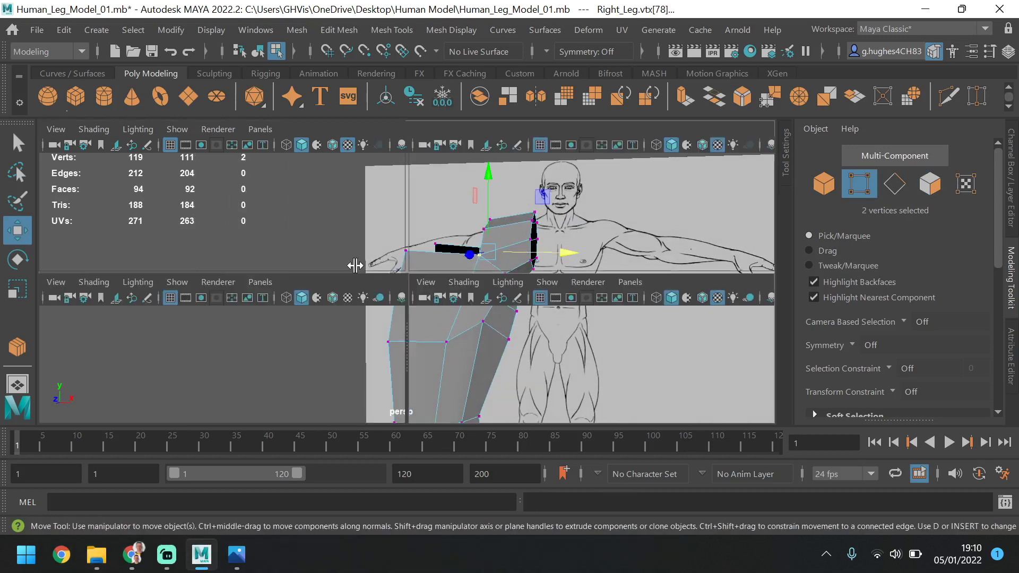
key(space)
drag(447, 243, 424, 243)
drag(333, 181, 335, 175)
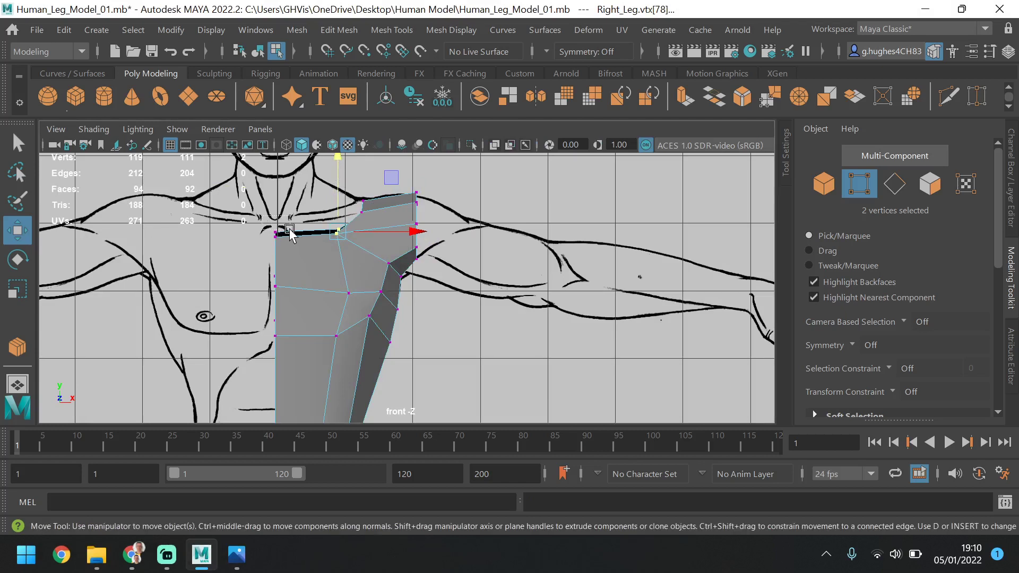
Lower the two top centre-line vertices and shift the inner vertex on top of the shoulder slightly outward in the front view
drag(293, 239, 293, 239)
drag(271, 176, 276, 187)
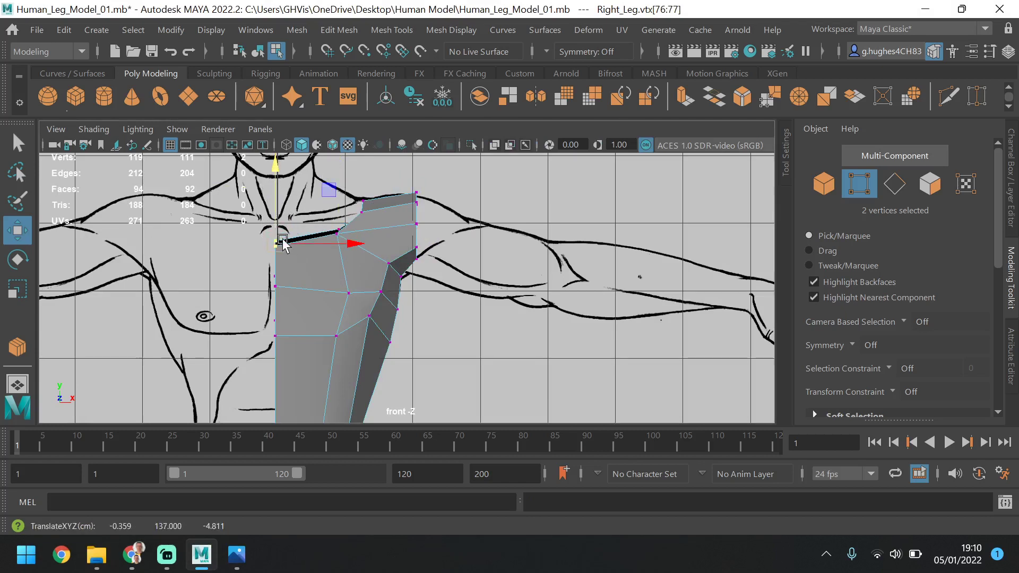
click(356, 194)
drag(377, 204, 377, 203)
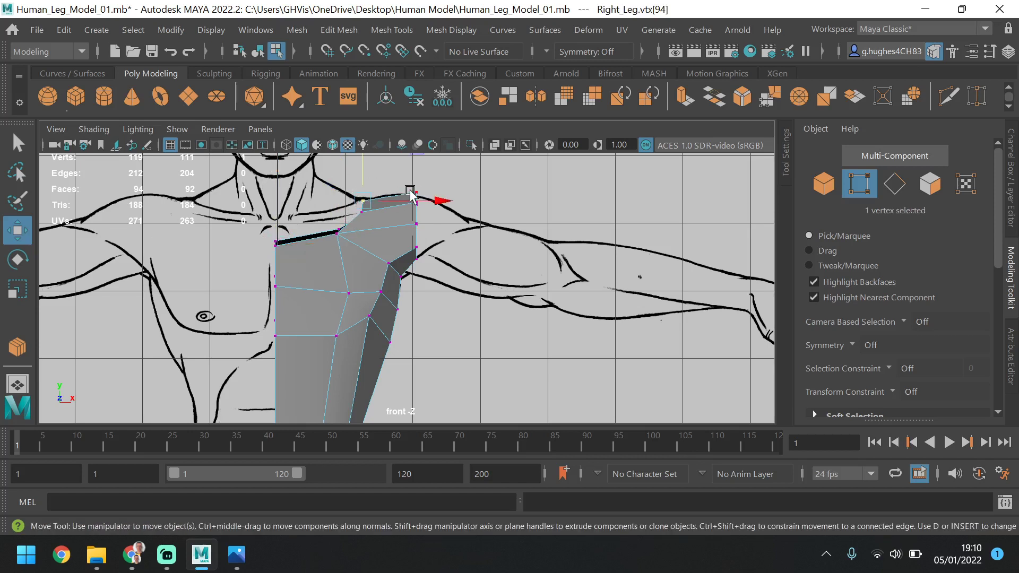
click(418, 190)
key(ctrl+z)
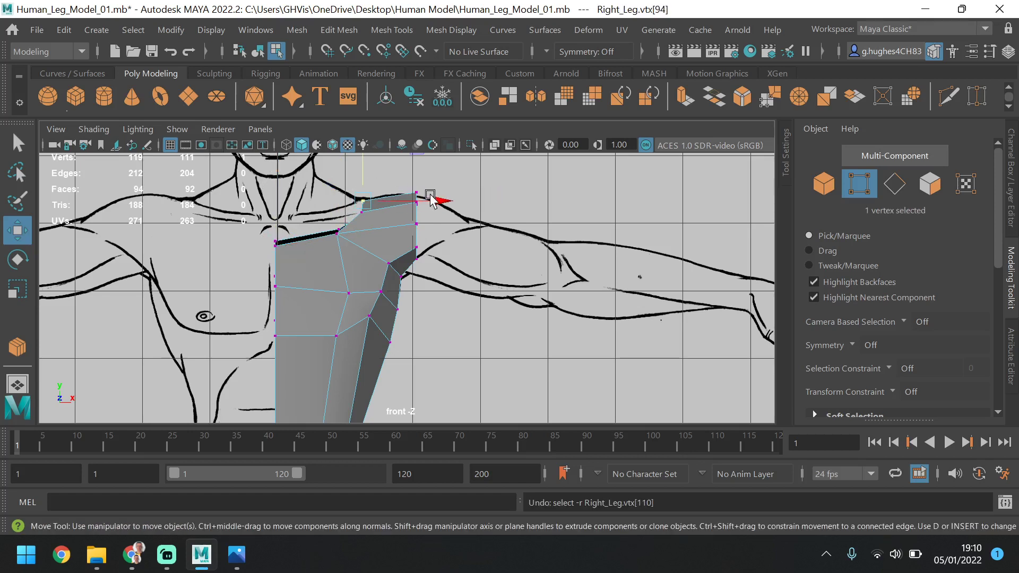
drag(442, 199, 444, 198)
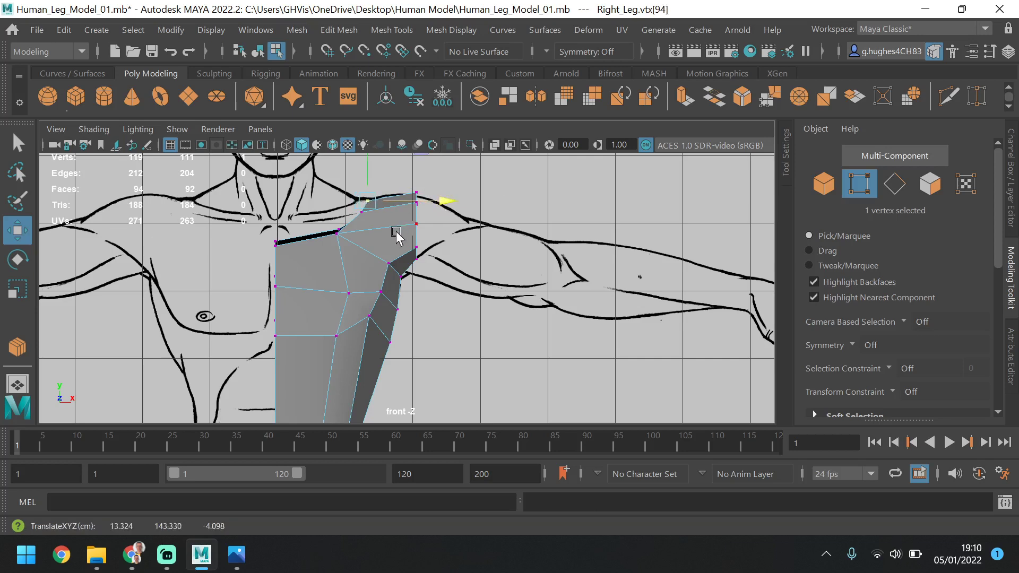
Move the upper-back vertex beside the shoulder slightly along the depth axis in the perspective view
key(space)
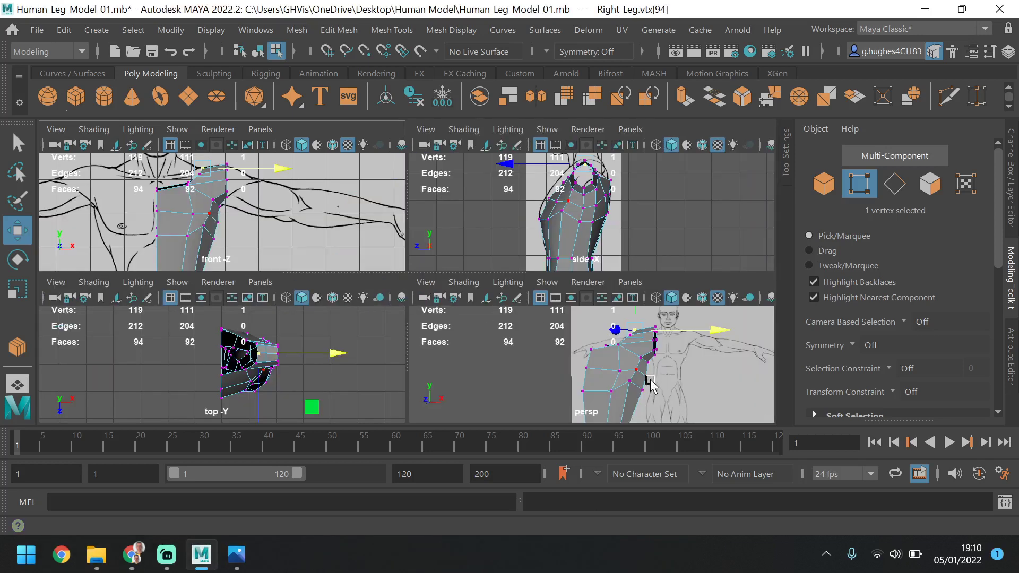
key(space)
alt+drag(483, 284, 466, 287)
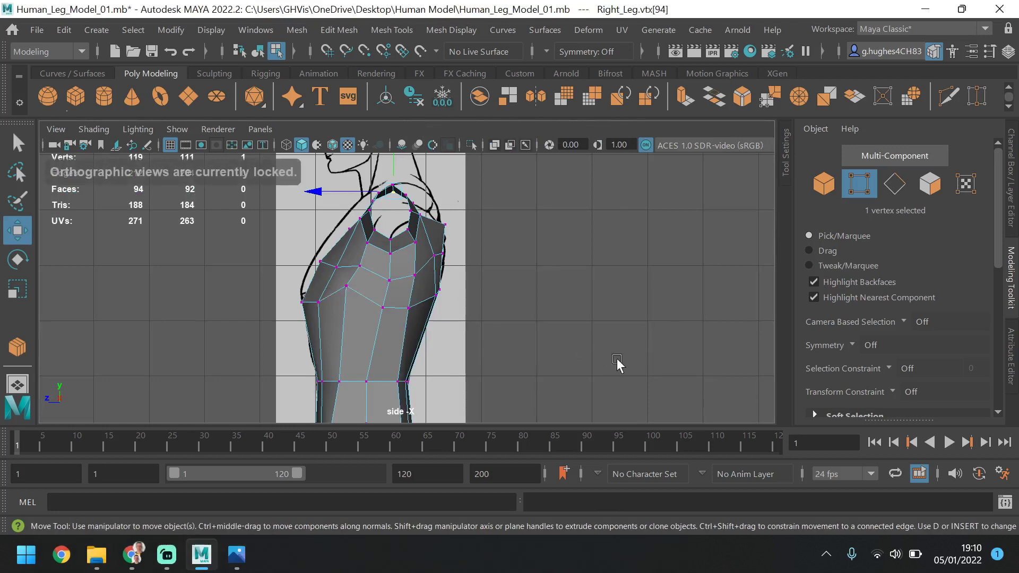
key(space)
key(space)
alt+drag(553, 319, 404, 356)
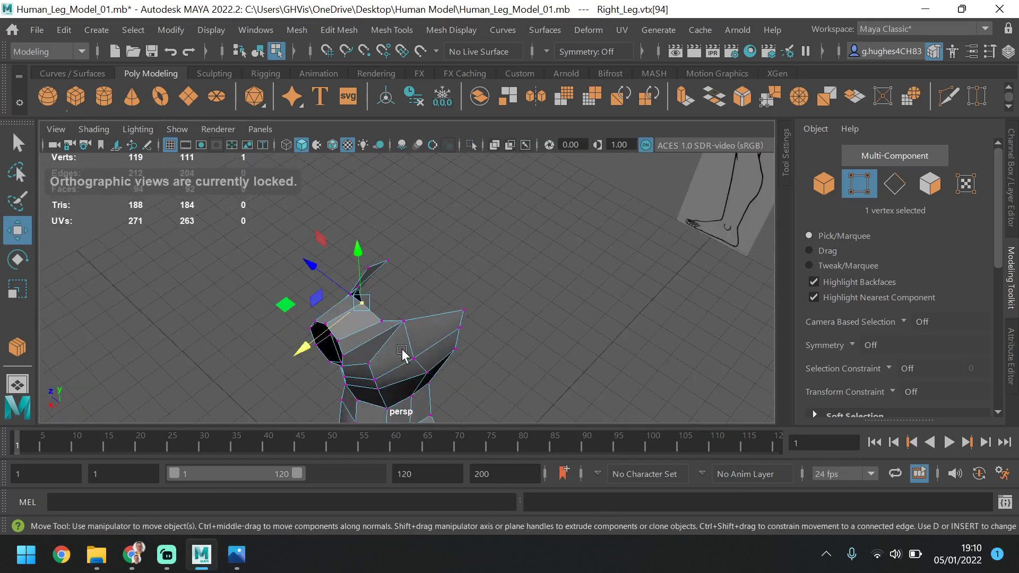
click(407, 321)
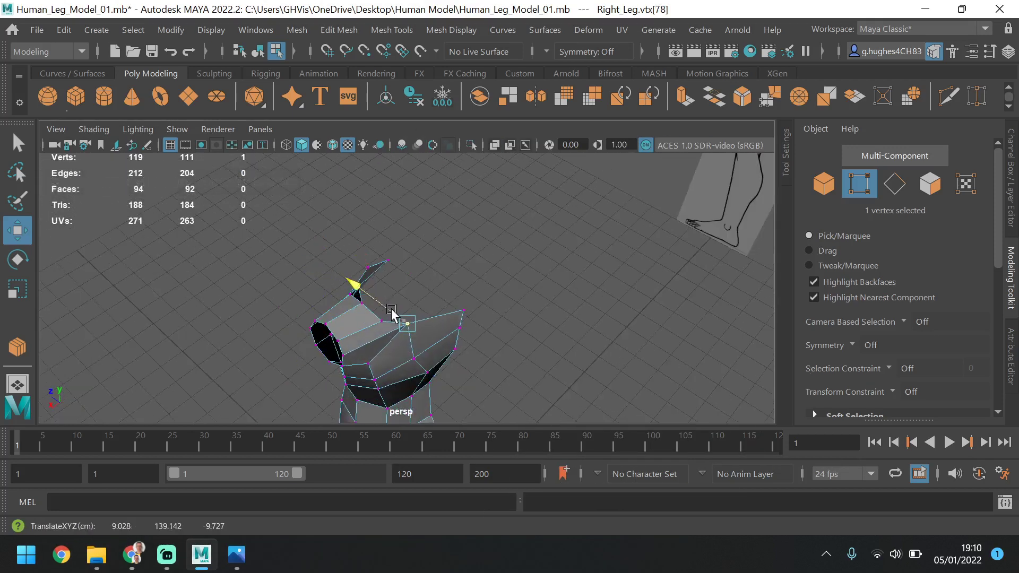
alt+drag(420, 360, 358, 291)
click(401, 295)
alt+drag(429, 332, 270, 360)
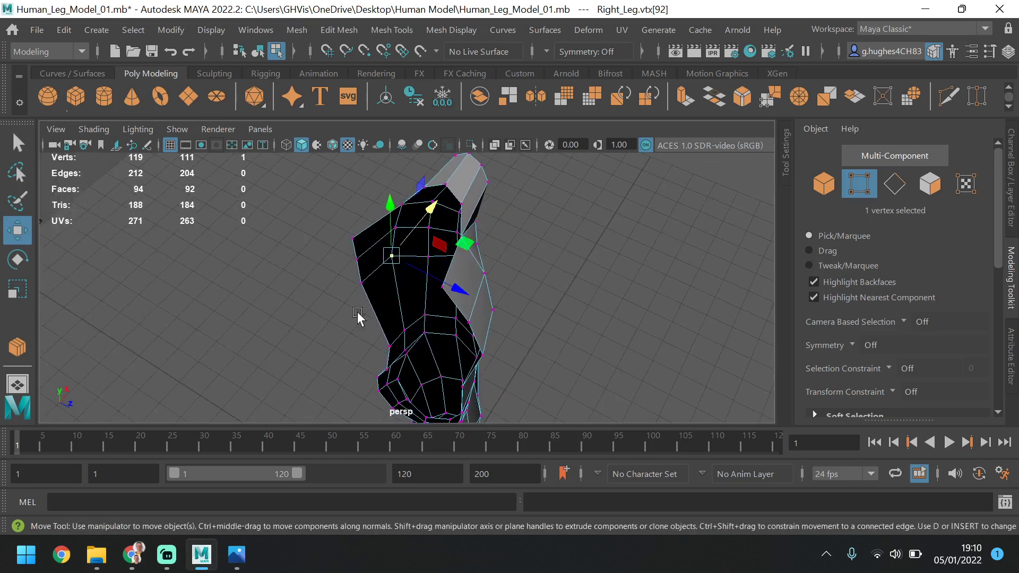
Extrude the front and back top edges between the centre line and the shoulder upward toward the neck
alt+drag(538, 247, 471, 218)
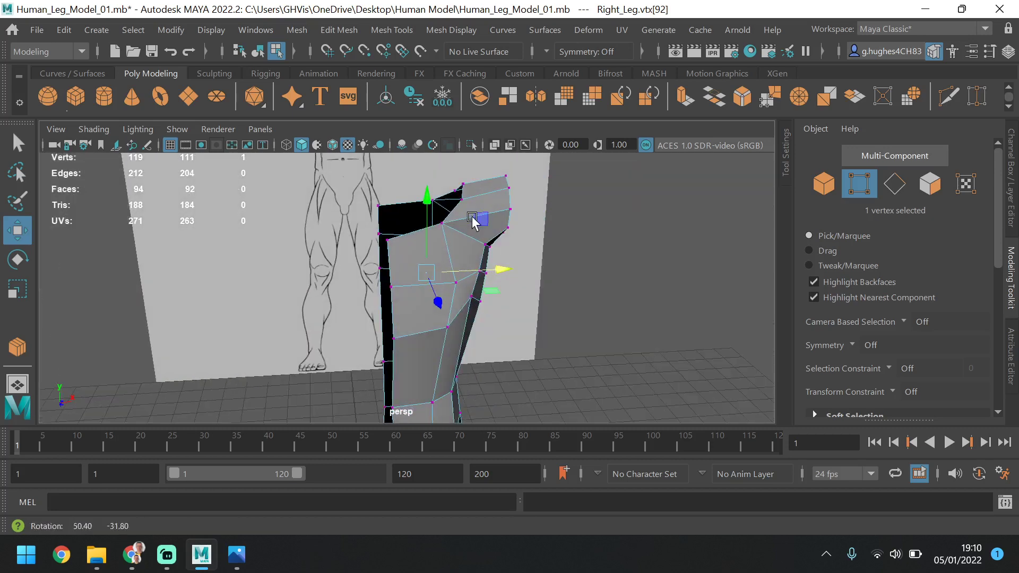
click(897, 185)
click(413, 208)
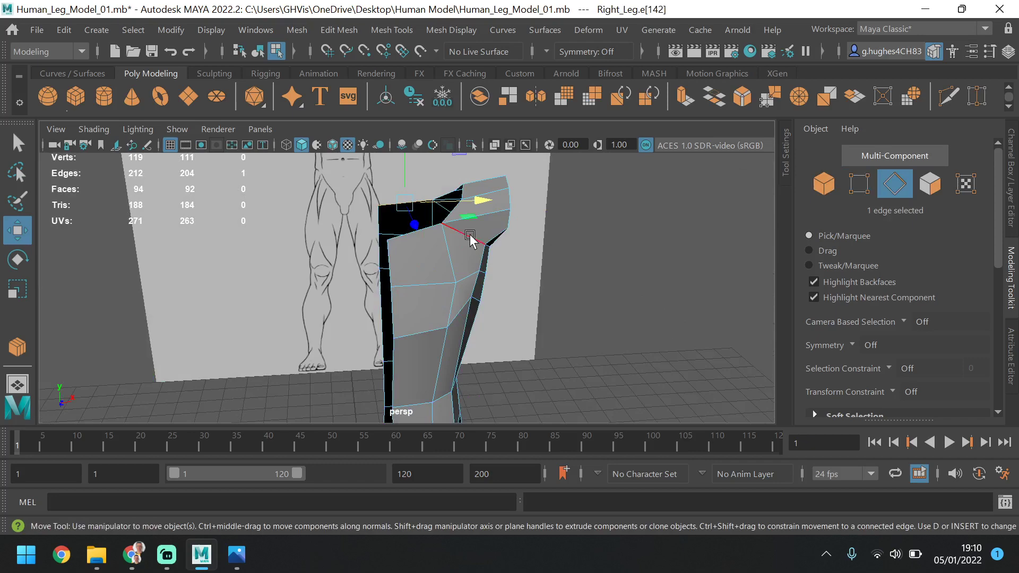
shift+click(428, 232)
alt+drag(539, 257, 775, 266)
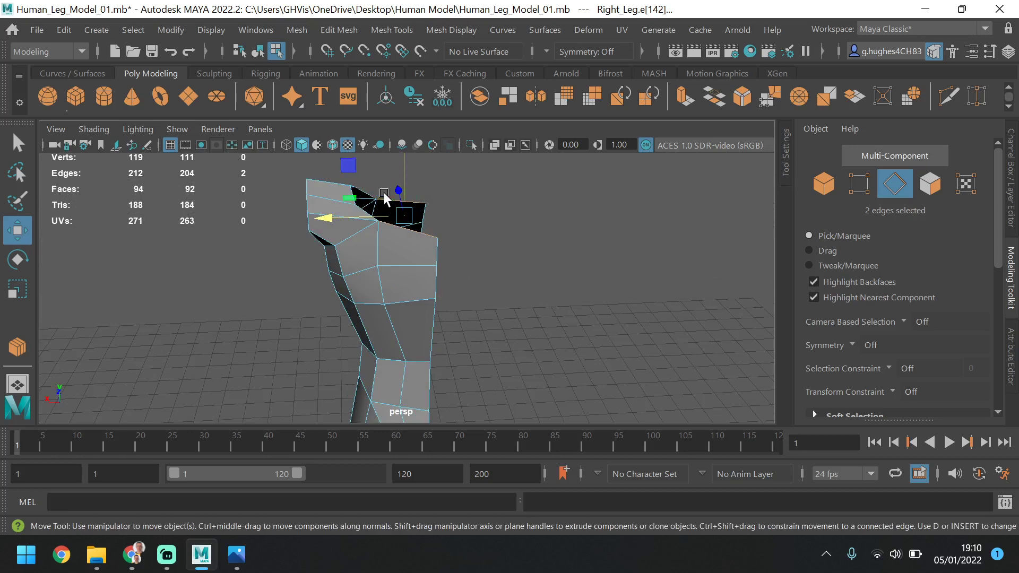
alt+drag(461, 196, 384, 201)
scroll(384, 197, up, 5)
alt+middle_drag(416, 173, 419, 274)
alt+drag(419, 272, 470, 229)
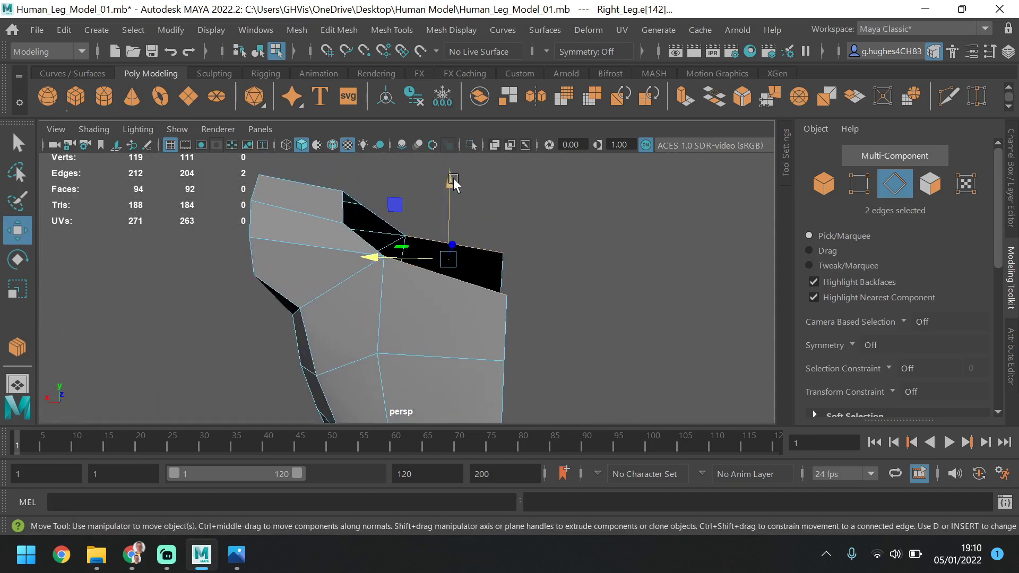
click(477, 256)
shift+click(472, 282)
shift+drag(450, 183, 455, 136)
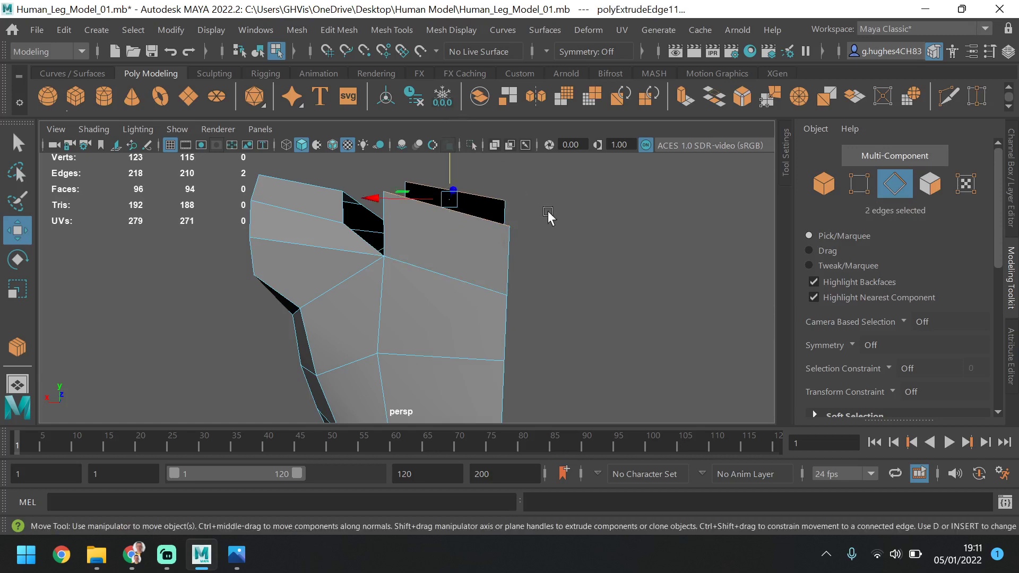
Scale the two extruded edges flat in height and raise them about level with the top of the shoulder
alt+drag(549, 228, 616, 215)
key(space)
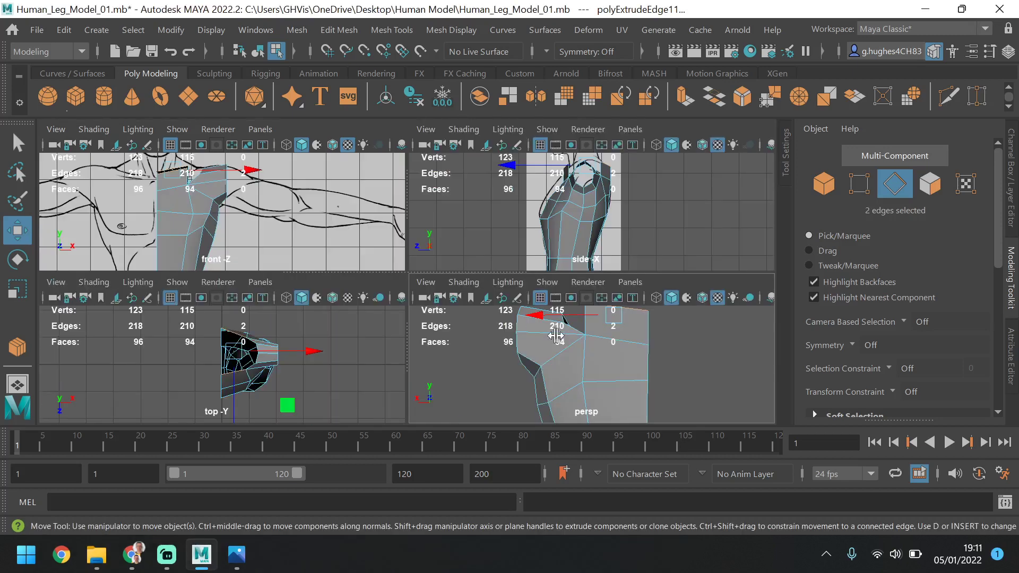
key(space)
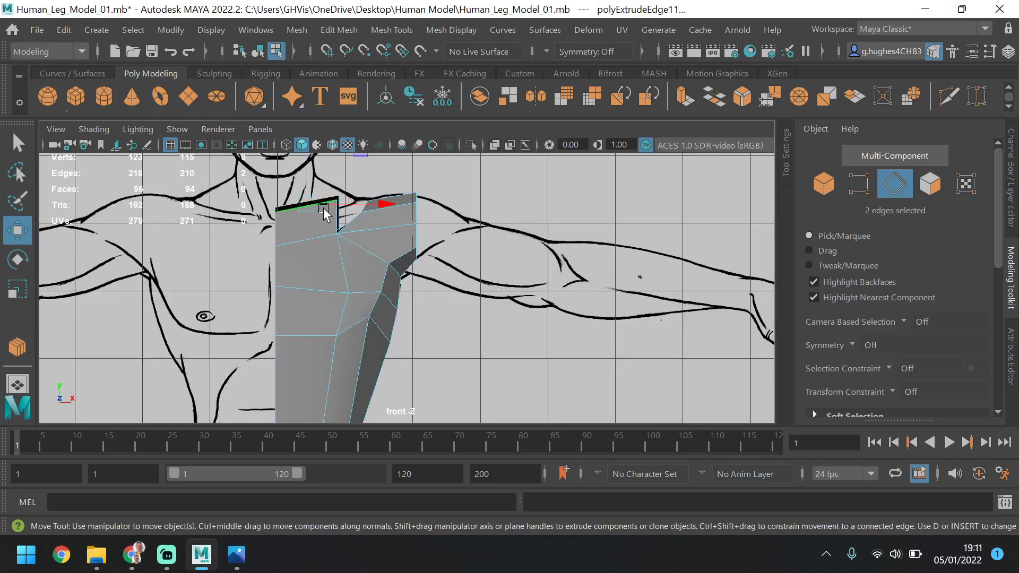
alt+middle_drag(325, 211, 318, 297)
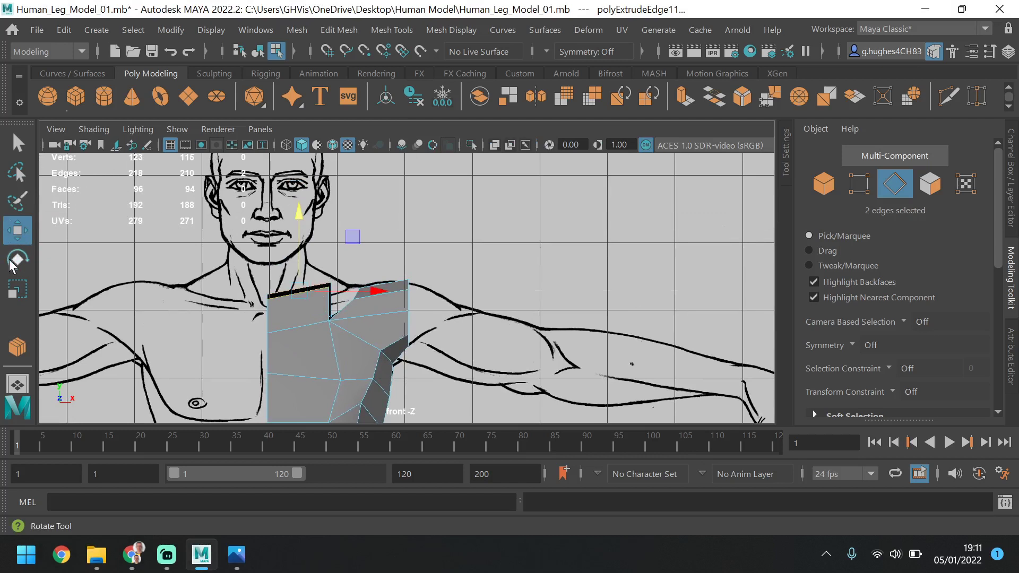
click(17, 289)
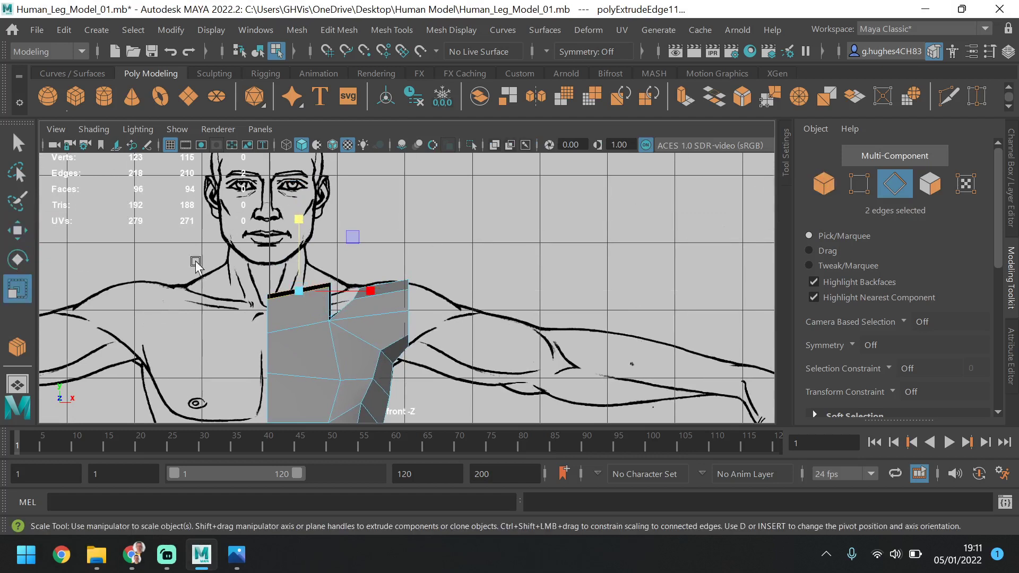
drag(304, 215, 301, 302)
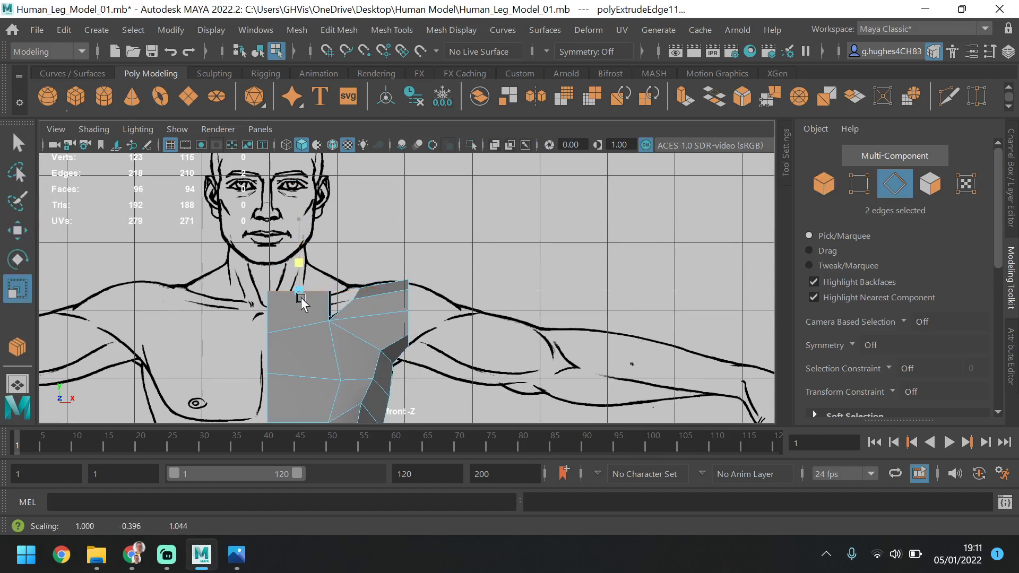
click(17, 230)
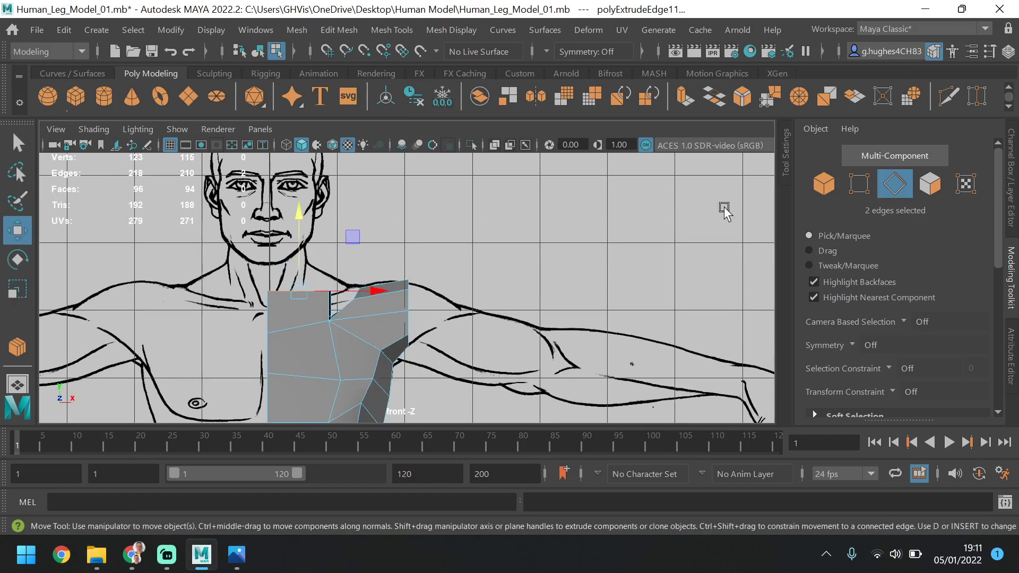
mouse_move(315, 227)
middle_down()
mouse_move(303, 204)
mouse_move(306, 217)
middle_up()
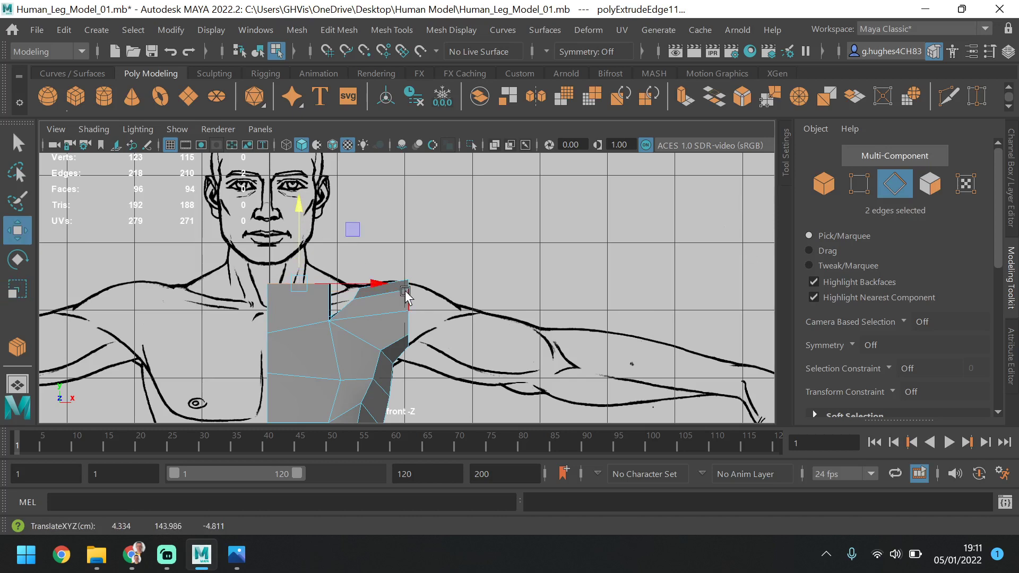
Examine the extended front and back faces against the side and front references and in the perspective view
key(space)
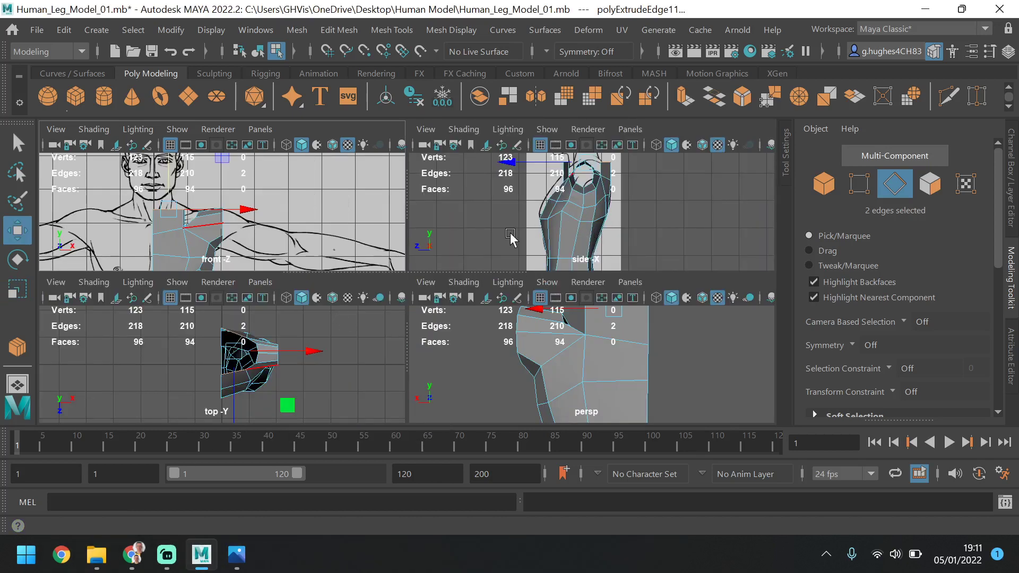
key(space)
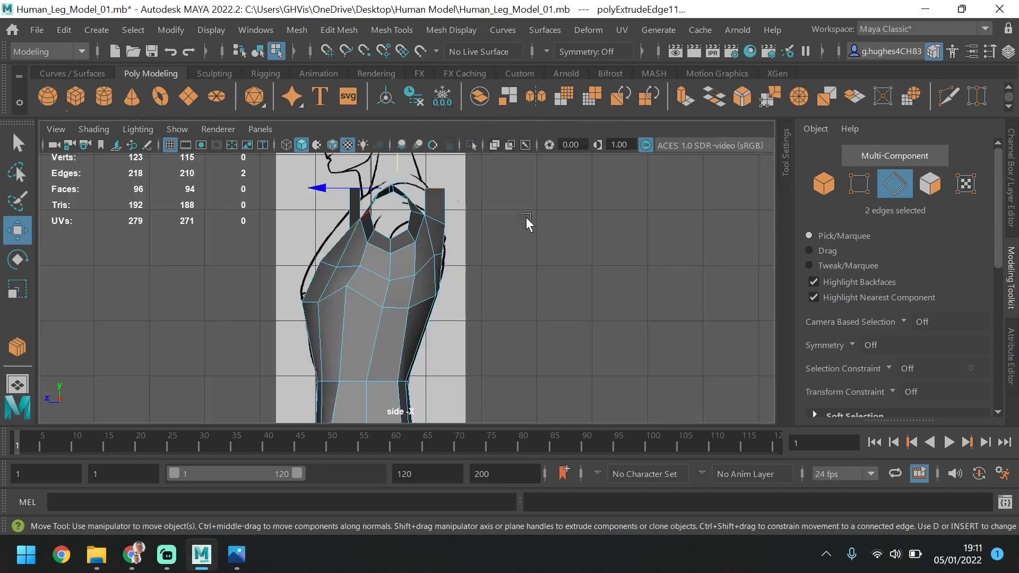
alt+drag(470, 277, 470, 254)
key(space)
key(space)
alt+middle_drag(471, 254, 477, 278)
alt+drag(478, 277, 453, 262)
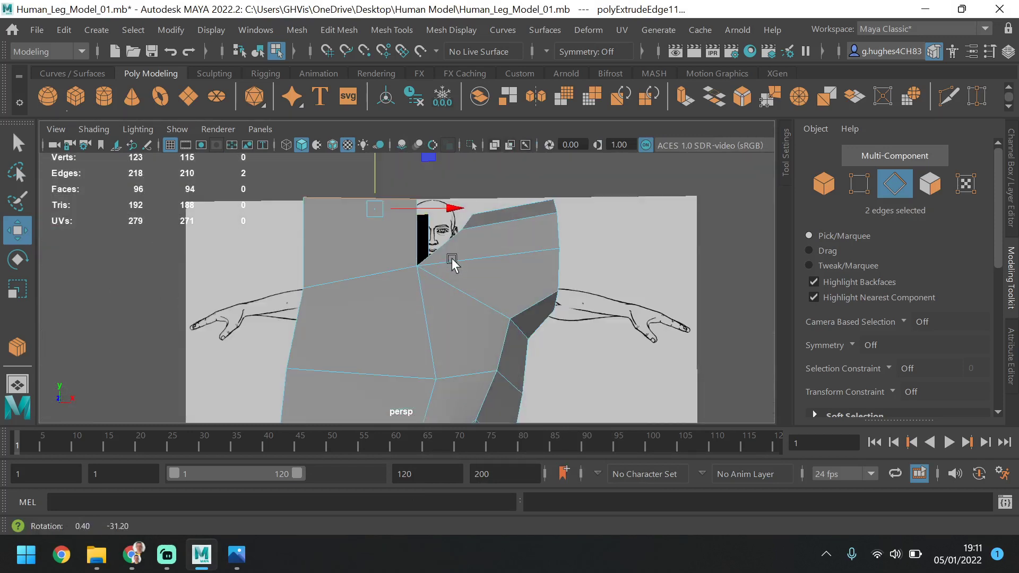
key(space)
key(space)
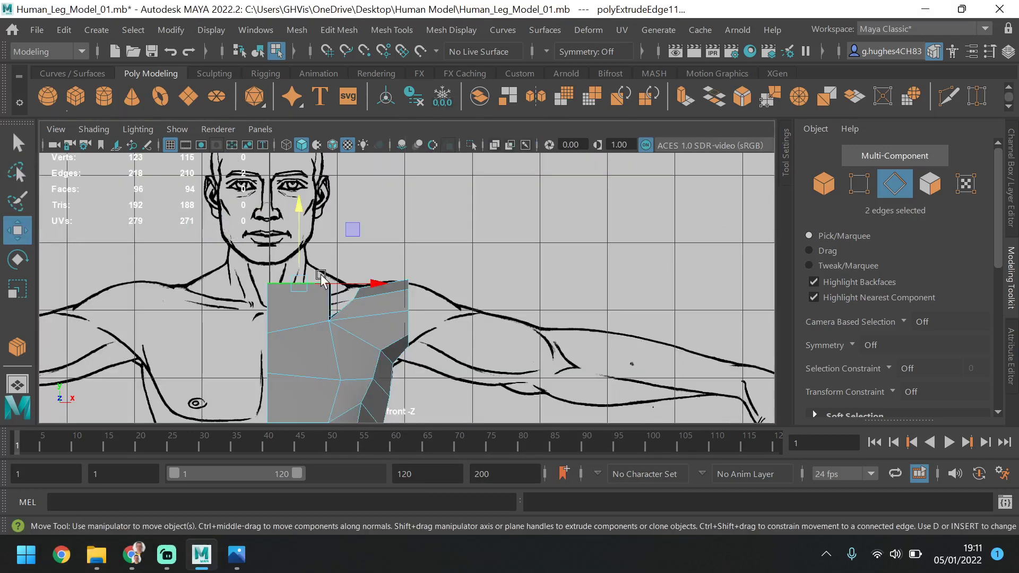
click(861, 192)
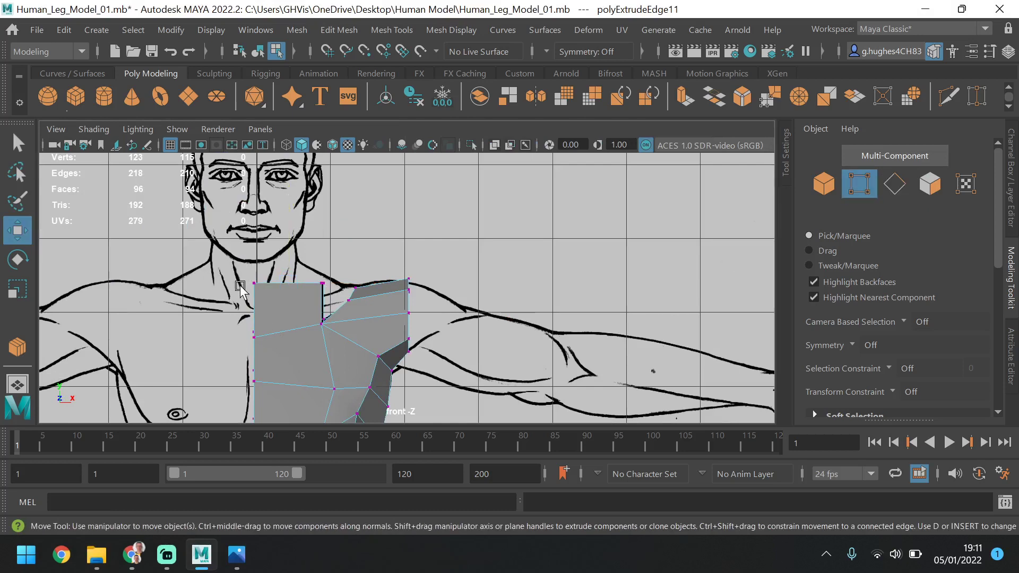
key(space)
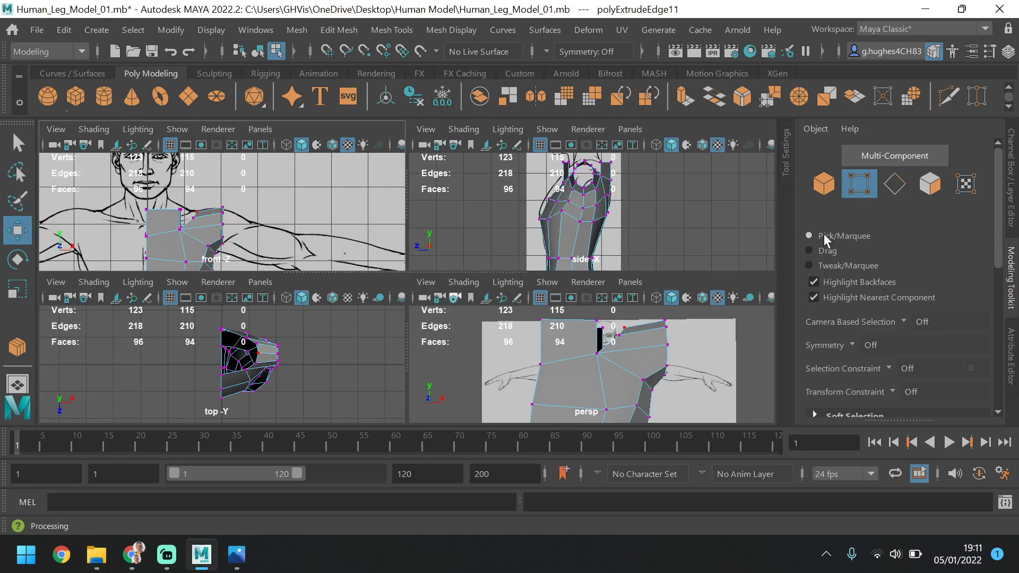
Extrude the four open edges along the neck side of the shoulder, from front to back, upward
click(893, 184)
key(space)
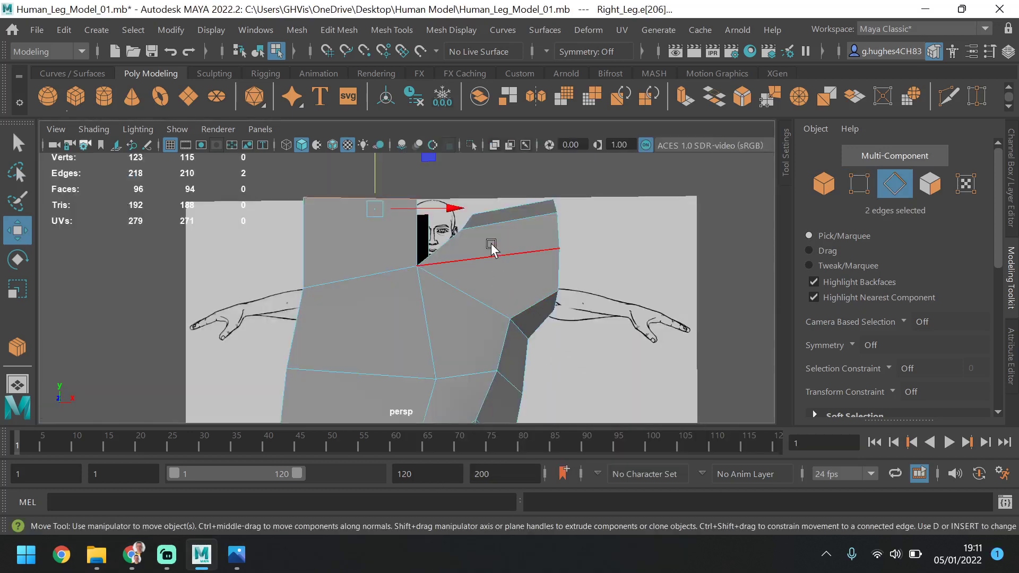
scroll(507, 289, up, 3)
click(457, 272)
shift+click(468, 233)
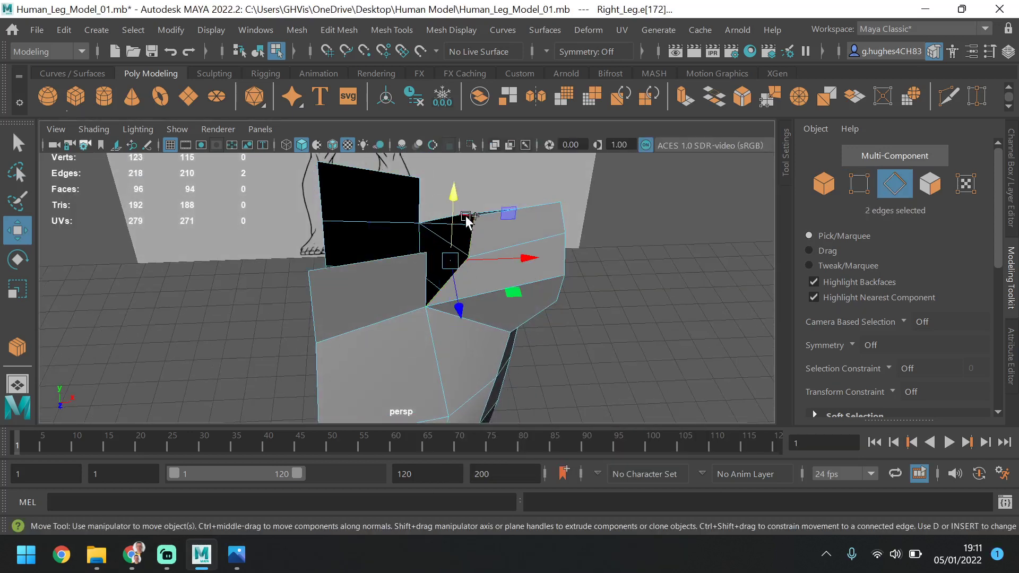
shift+click(461, 219)
alt+drag(462, 226, 405, 205)
shift+click(461, 234)
shift+drag(447, 173, 447, 127)
click(859, 183)
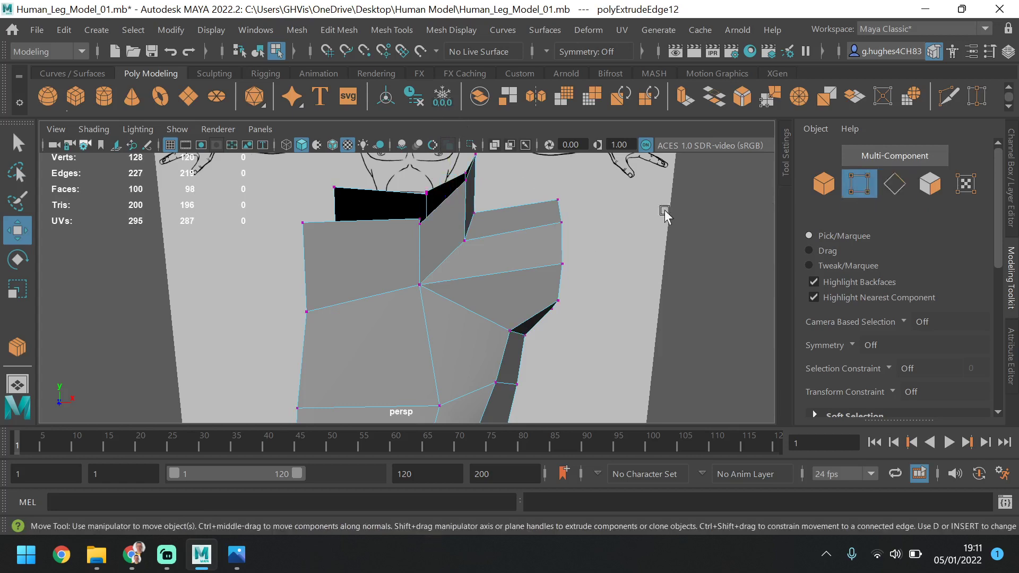
Move the inner top vertices of the front and back faces, beside the shoulder, inward toward the neck
click(411, 208)
alt+drag(445, 221, 493, 241)
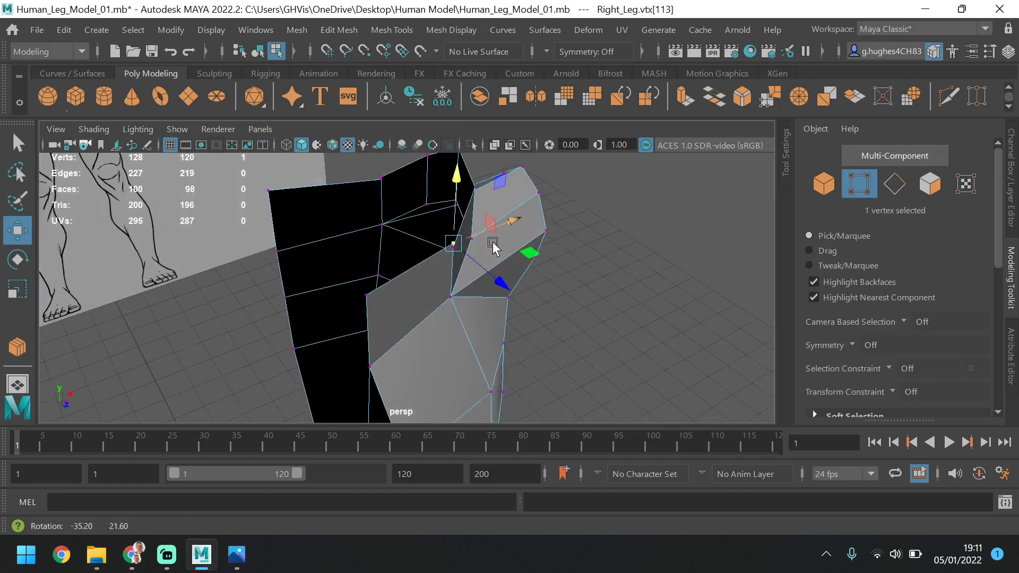
shift+click(382, 190)
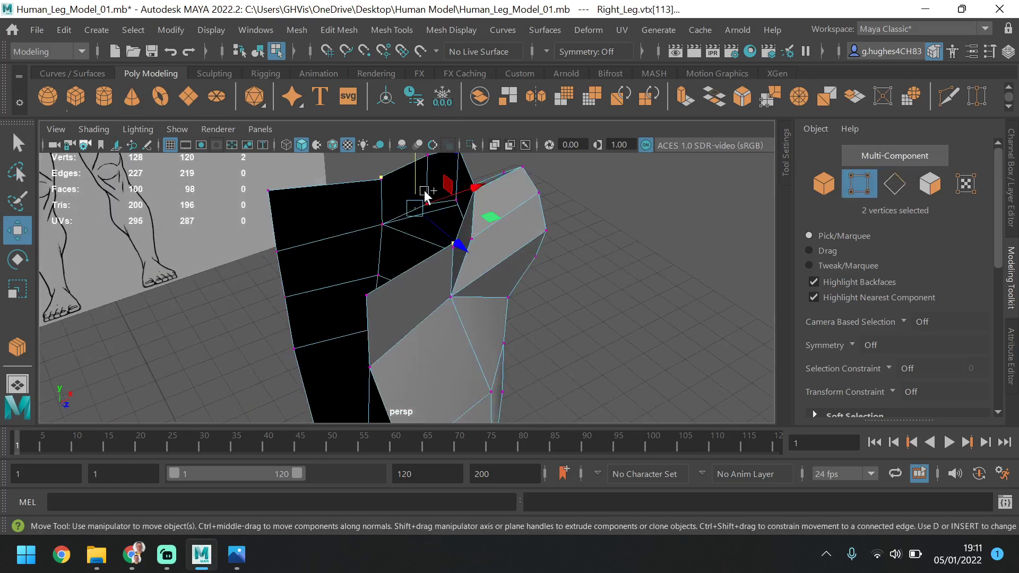
key(ctrl+z)
shift+click(396, 189)
click(395, 177)
drag(380, 158, 380, 152)
click(378, 189)
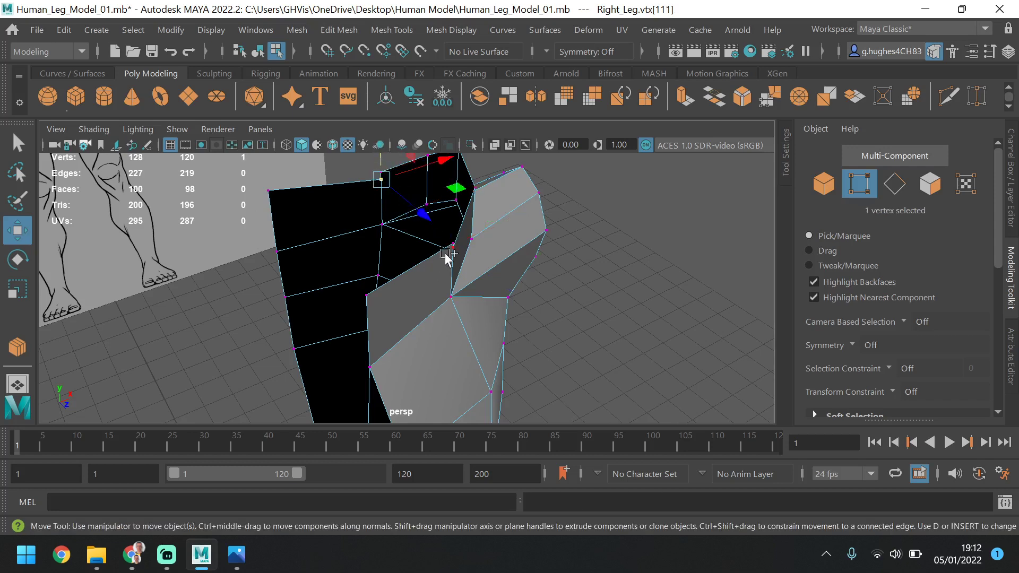
shift+click(449, 244)
key(ctrl+z)
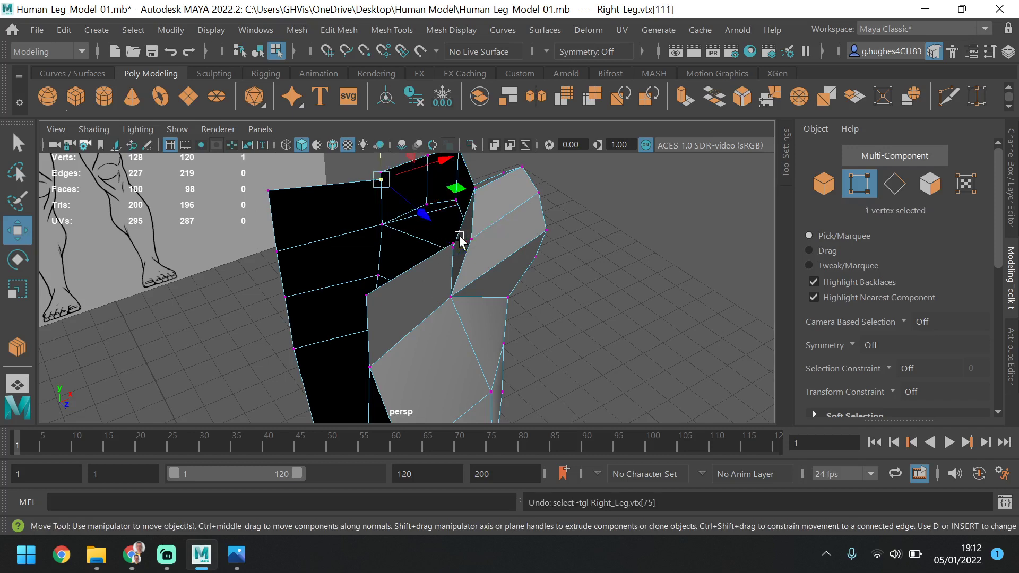
shift+click(453, 243)
drag(480, 189, 446, 204)
alt+drag(470, 258, 425, 241)
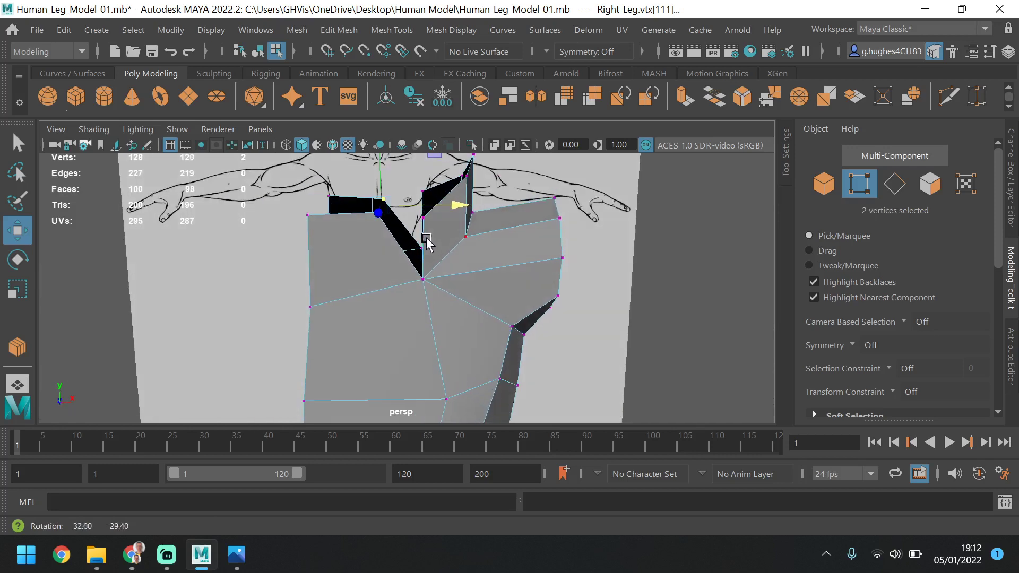
Select the five top vertices of the strip extruded from the shoulder's neck side and scale them flat in height
key(space)
key(space)
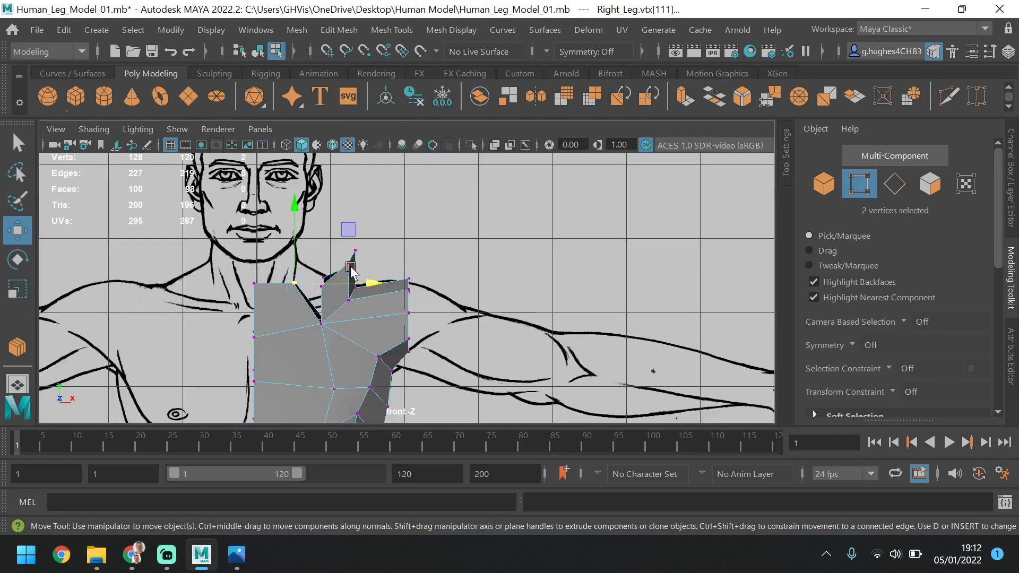
drag(363, 237, 311, 296)
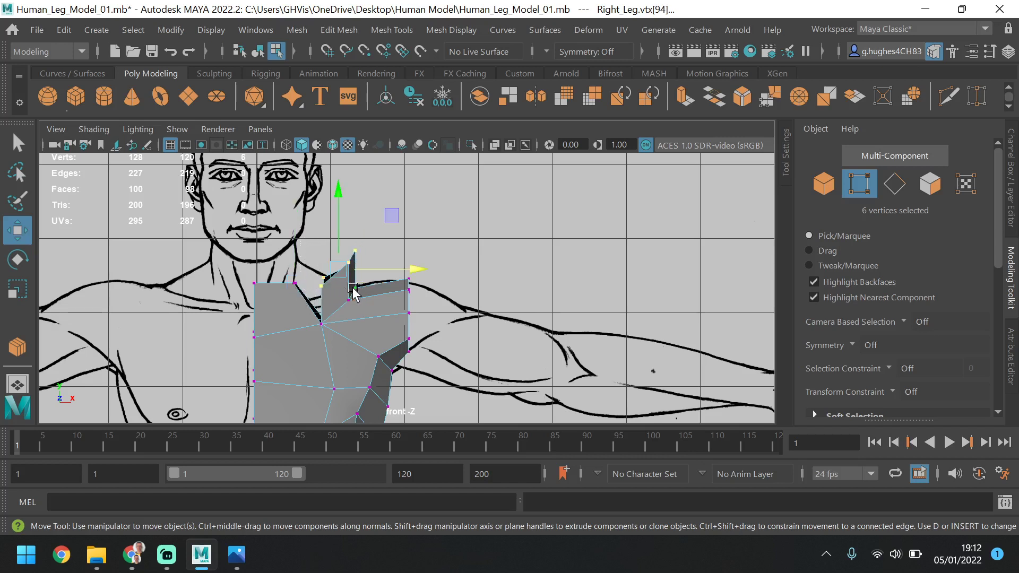
ctrl+drag(375, 281, 335, 320)
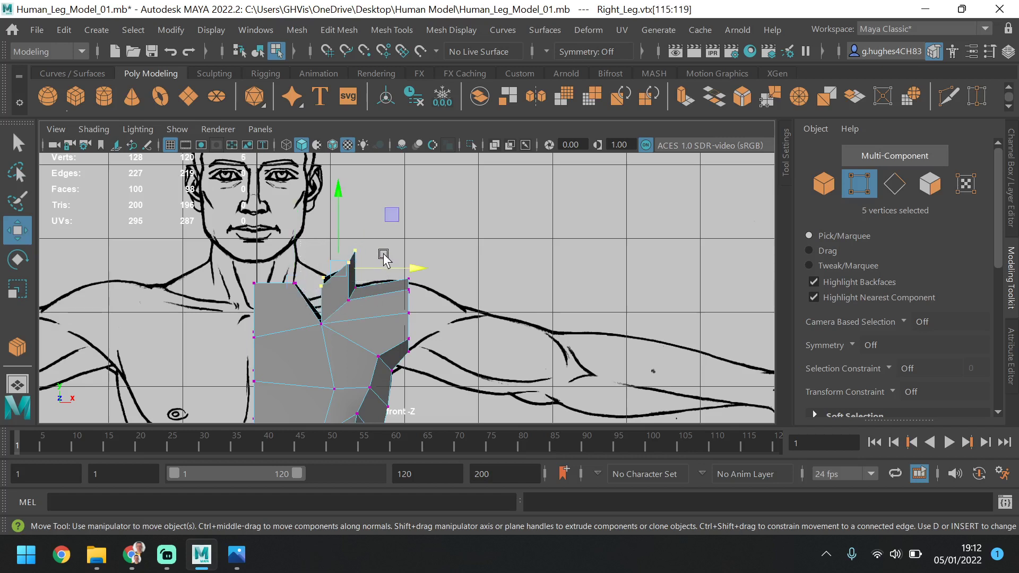
key(space)
key(space)
alt+drag(580, 312, 520, 275)
key(space)
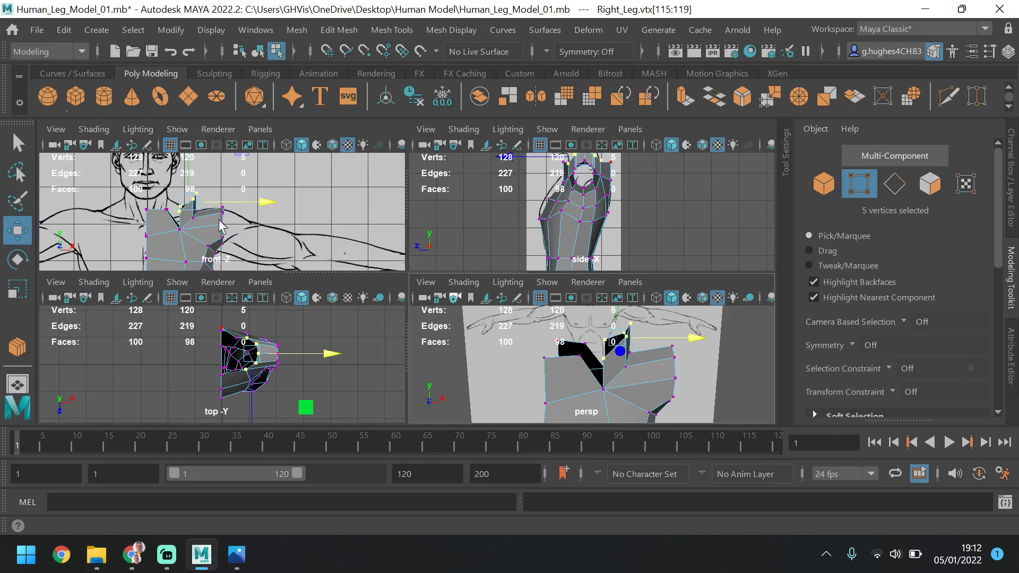
key(space)
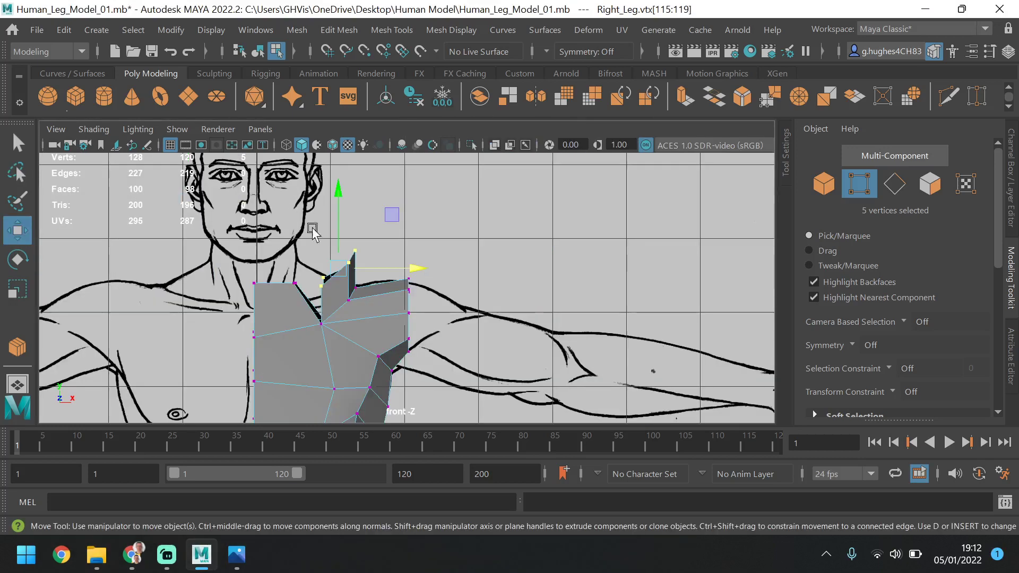
click(18, 296)
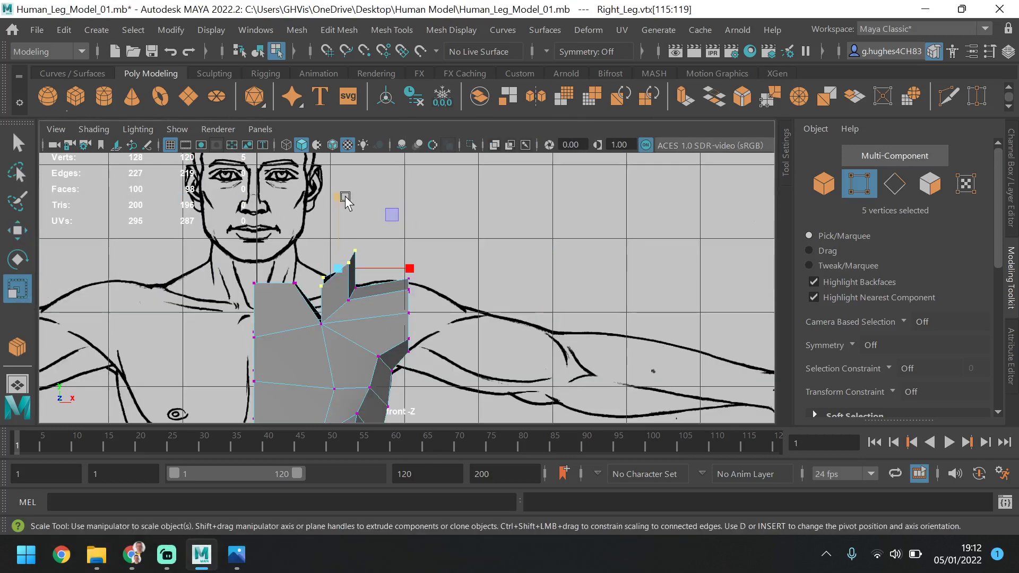
drag(345, 200, 345, 271)
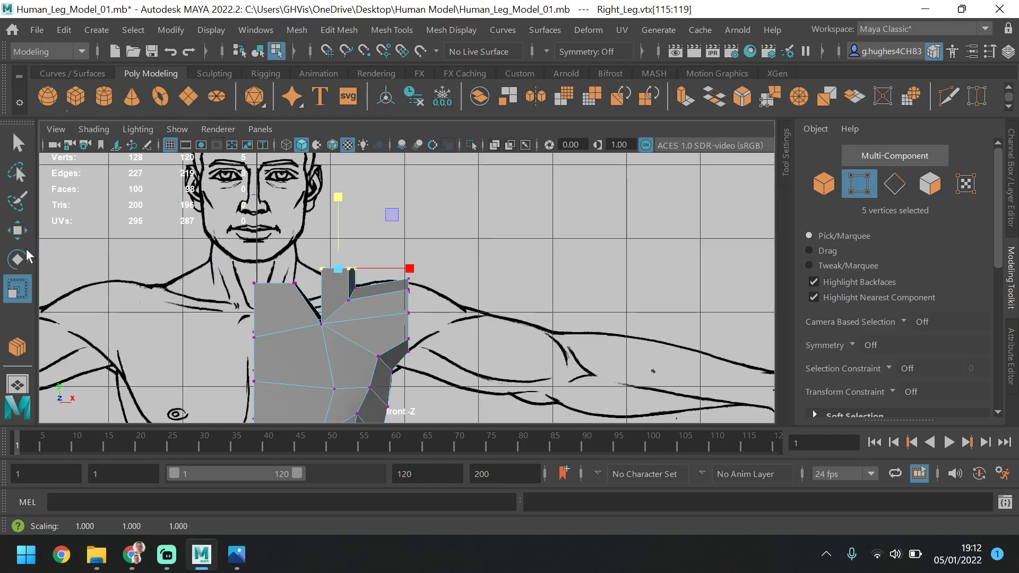
Move the flattened vertex row inward to the neck and raise the two centre-line top vertices level with it
click(18, 231)
drag(410, 270, 376, 284)
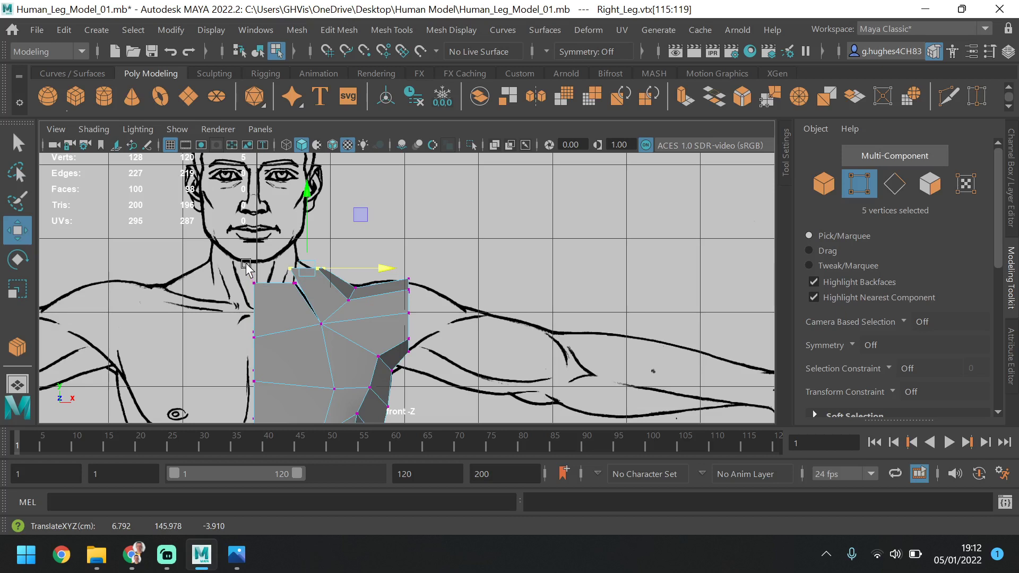
drag(246, 265, 281, 303)
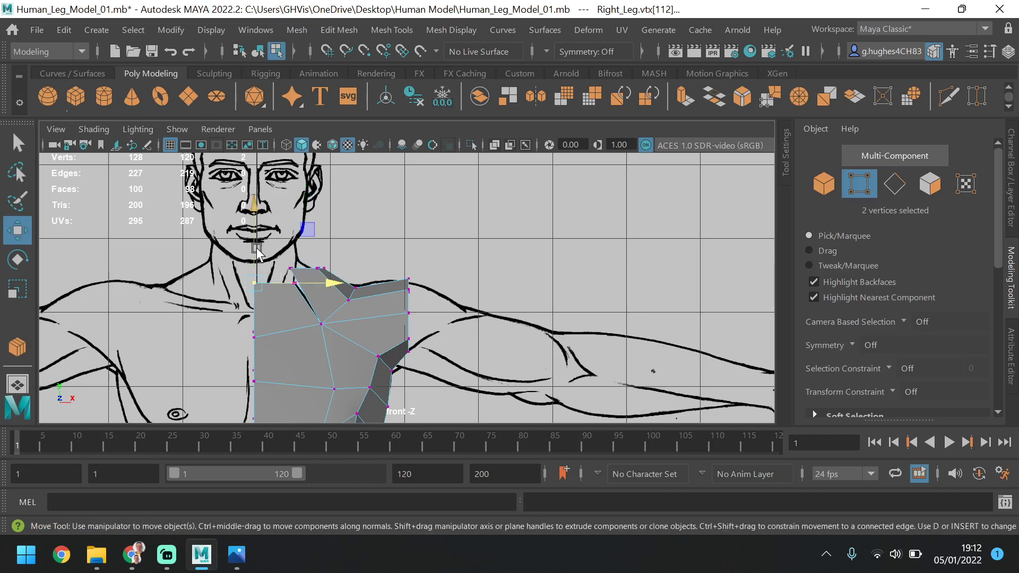
drag(259, 253, 259, 238)
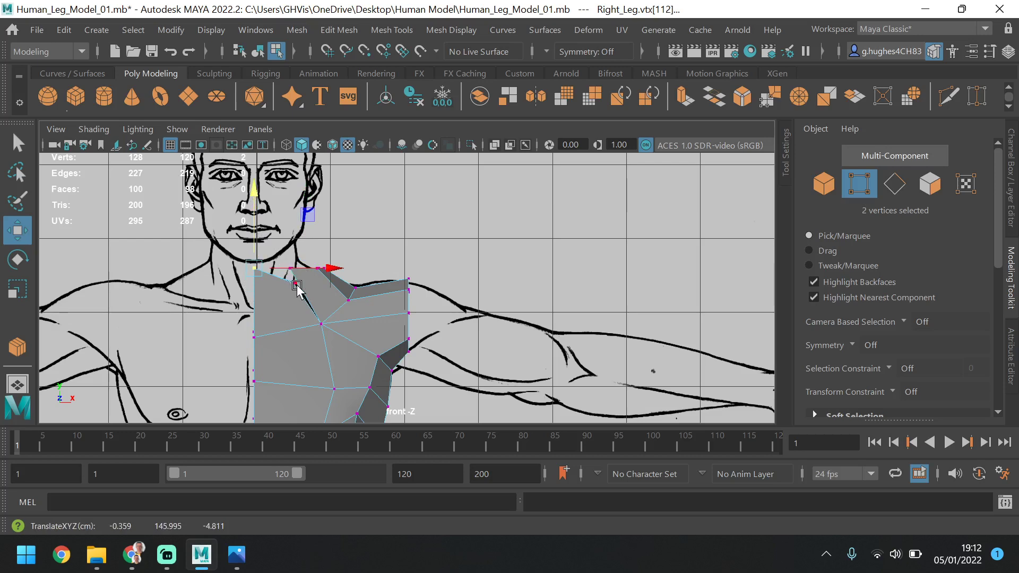
Target-weld the inner top vertices of the front and back faces to the adjacent end vertices of the shoulder strip
key(space)
key(space)
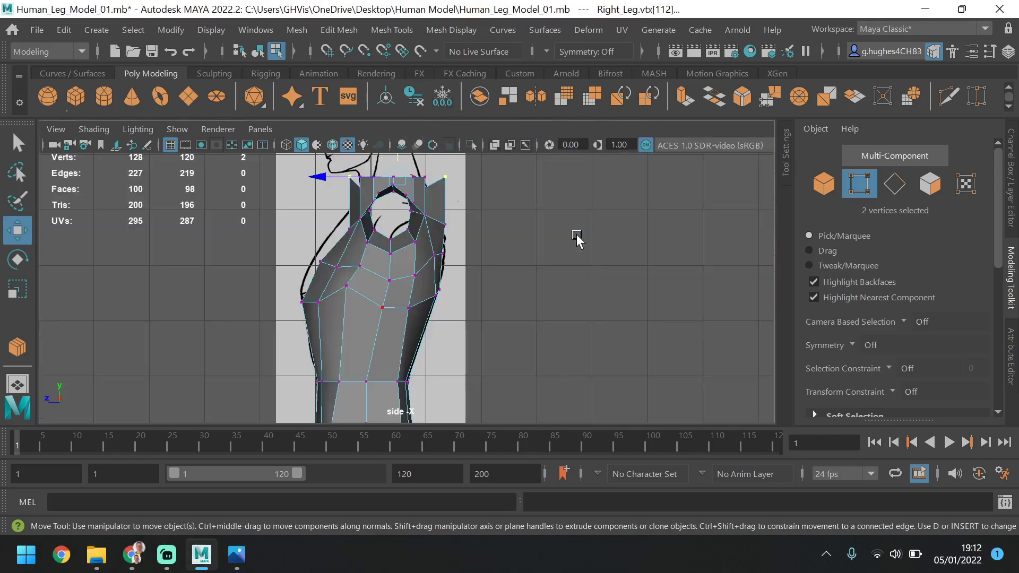
key(space)
key(space)
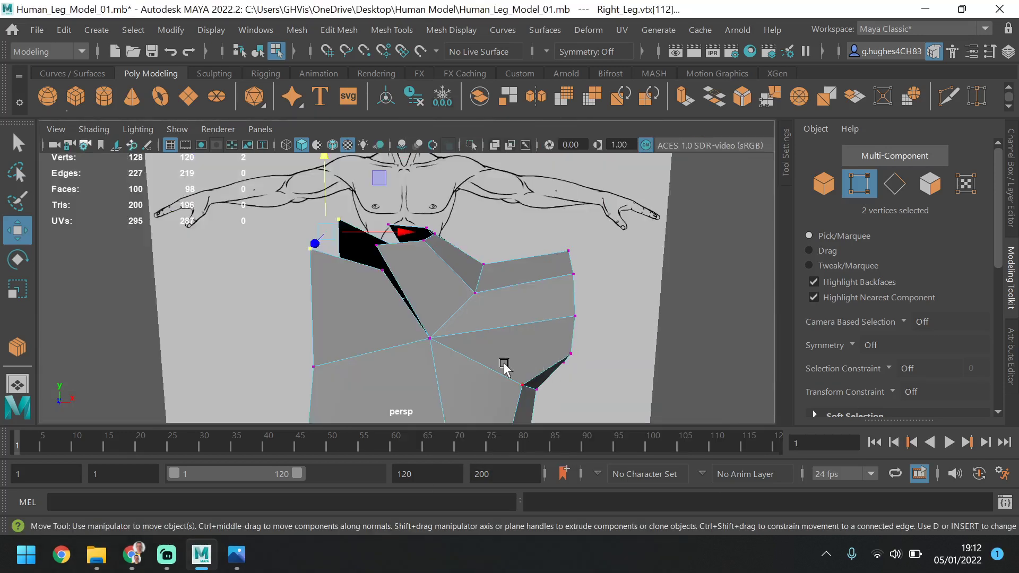
alt+drag(396, 279, 430, 295)
click(474, 195)
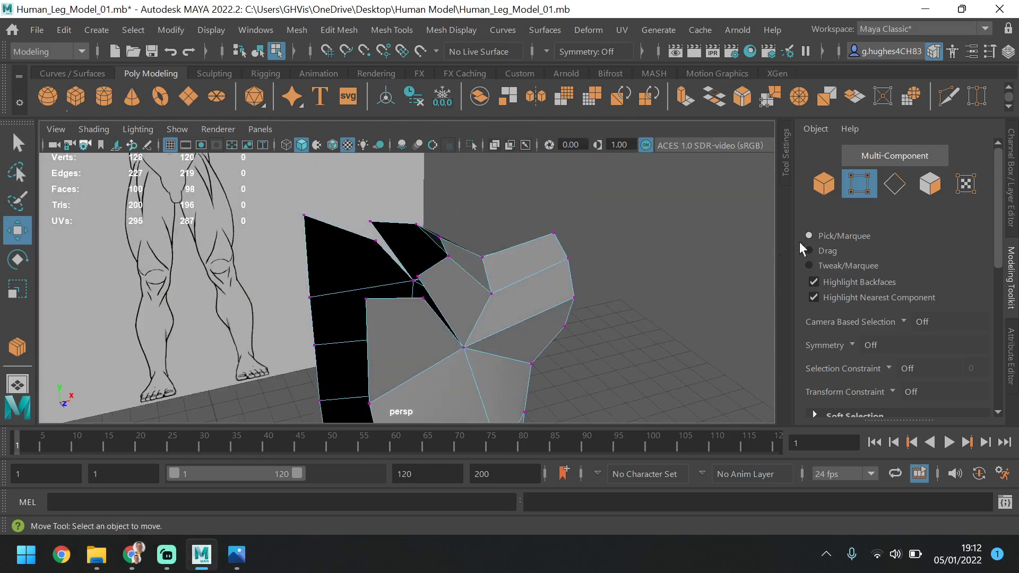
scroll(895, 314, down, 10)
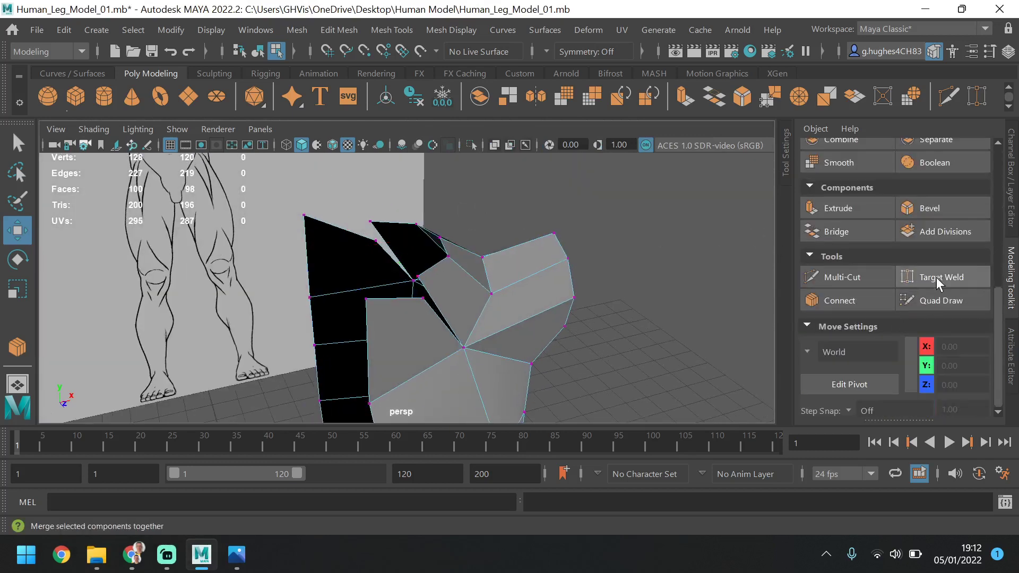
click(936, 277)
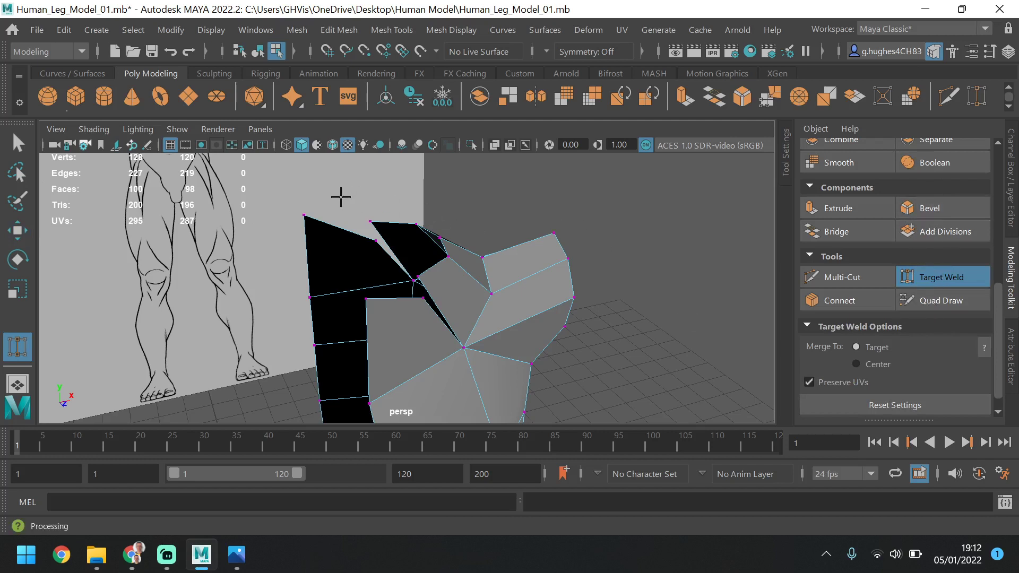
drag(375, 244, 370, 221)
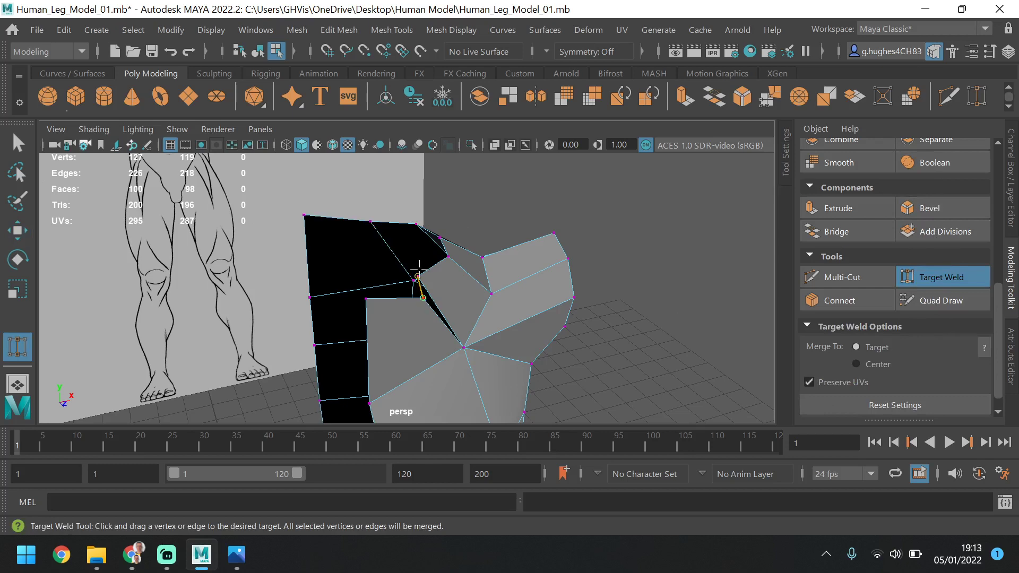
drag(420, 268, 418, 270)
mouse_move(484, 269)
alt+mouse_down()
mouse_move(421, 297)
mouse_move(303, 288)
alt+mouse_up()
mouse_move(421, 255)
alt+mouse_down()
mouse_move(323, 282)
mouse_move(182, 272)
mouse_move(432, 272)
mouse_move(408, 255)
mouse_move(391, 268)
mouse_move(425, 266)
alt+mouse_up()
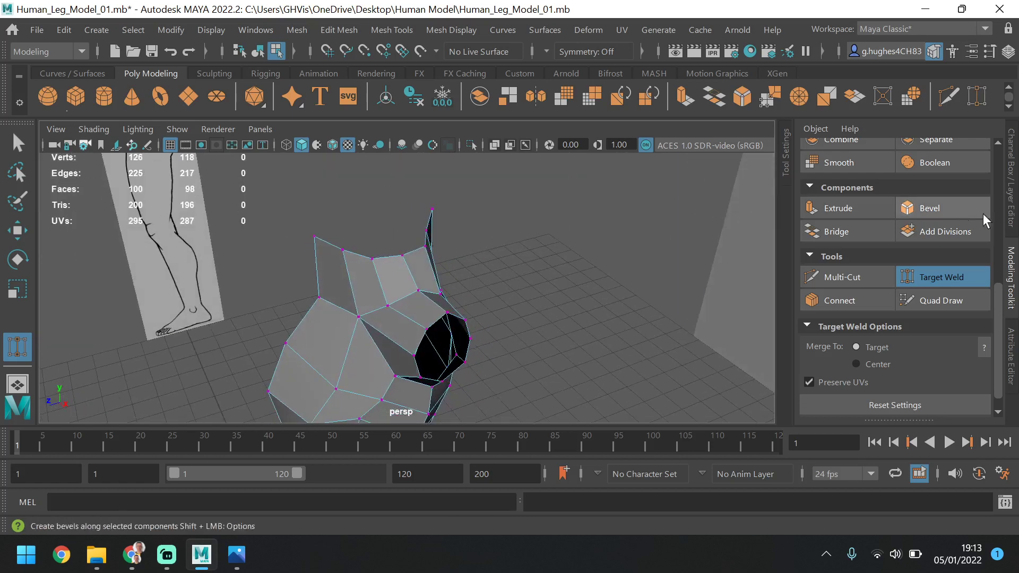
click(939, 274)
Raise the two upper chest vertices below the shoulder slightly in the side view
mouse_move(403, 314)
alt+mouse_down()
mouse_move(368, 294)
mouse_move(348, 321)
alt+mouse_up()
click(337, 316)
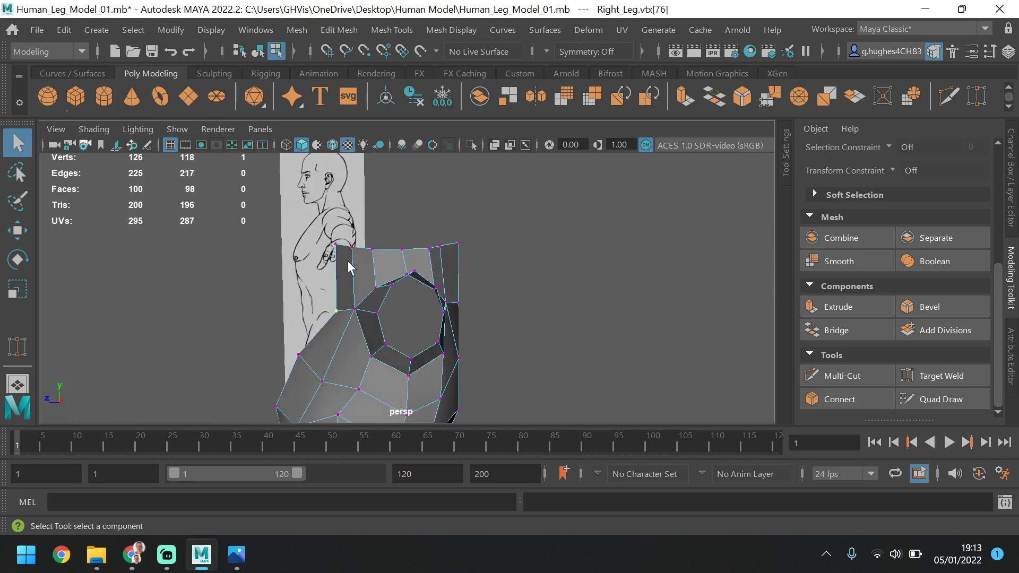
key(space)
key(space)
alt+middle_drag(549, 218, 579, 291)
scroll(418, 267, up, 2)
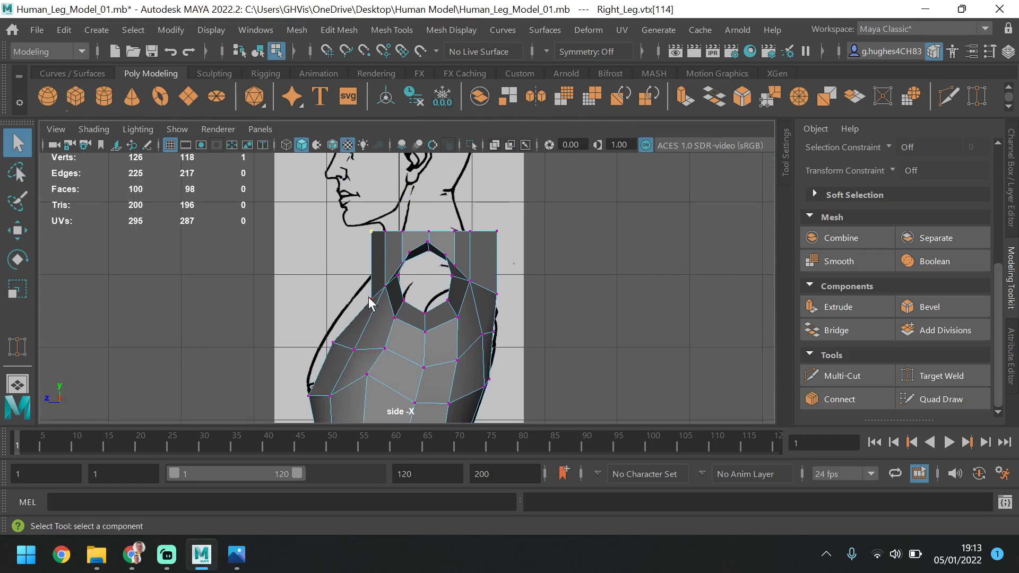
click(18, 233)
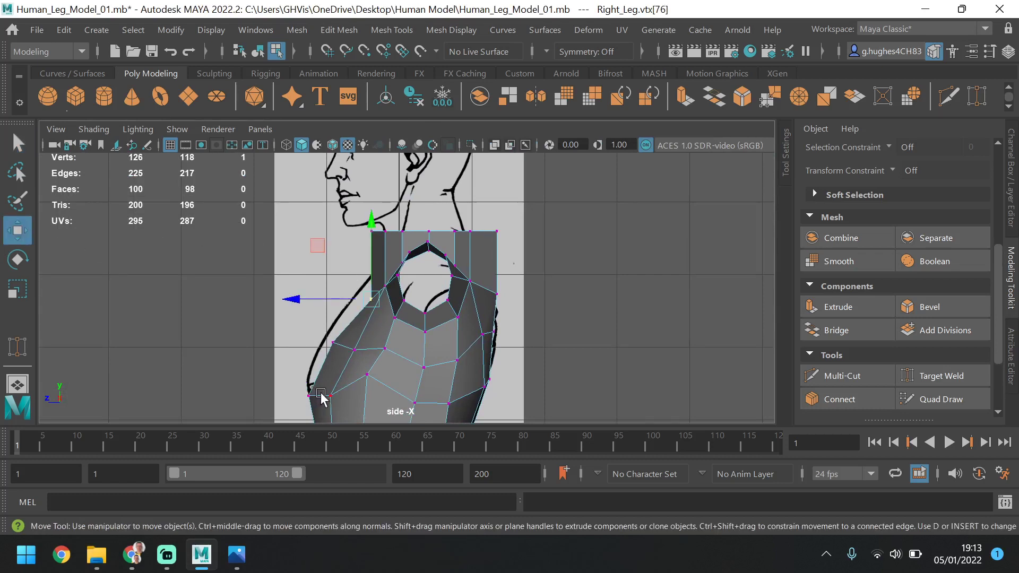
click(328, 348)
drag(332, 314, 358, 313)
click(354, 348)
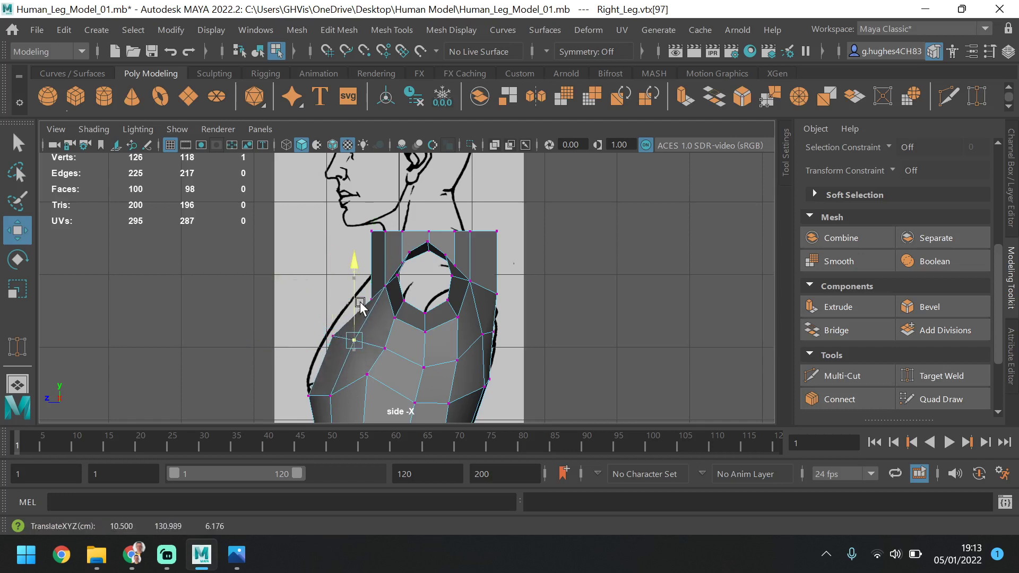
Move the lower and upper pairs of chest vertices forward to the chest outline of the side reference
click(309, 395)
shift+click(330, 397)
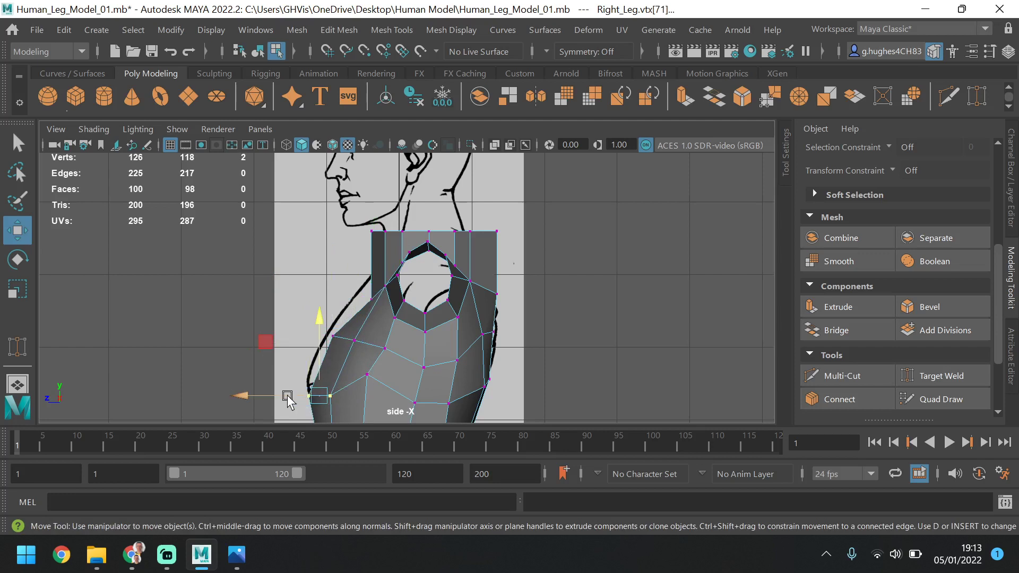
drag(288, 397, 284, 397)
drag(301, 317, 300, 339)
click(283, 341)
key(ctrl+z)
Raise the centre-line vertex at the top of the chest and shift it slightly forward to fit the side reference
click(362, 298)
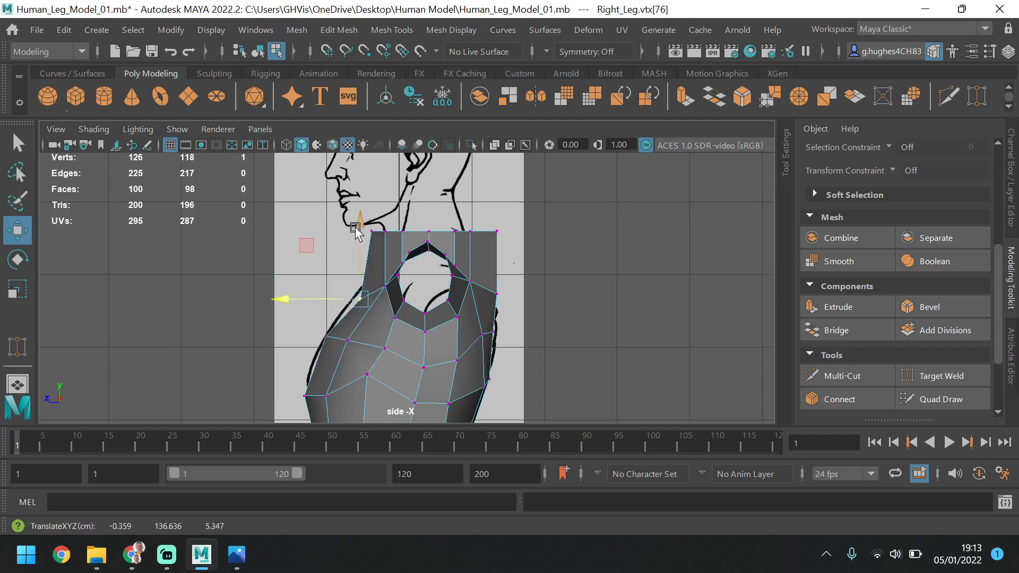
drag(356, 229, 355, 215)
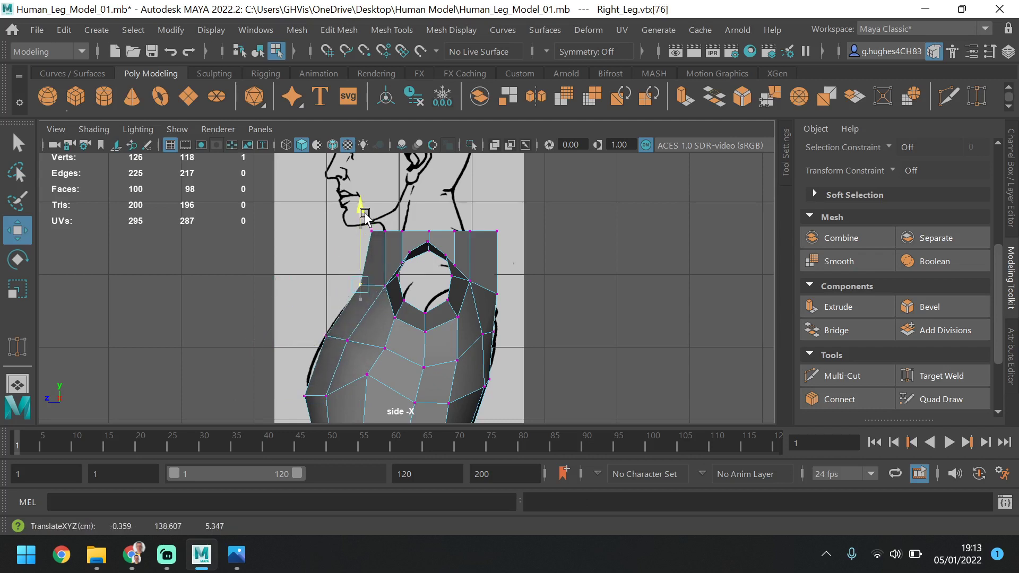
click(339, 276)
key(ctrl+z)
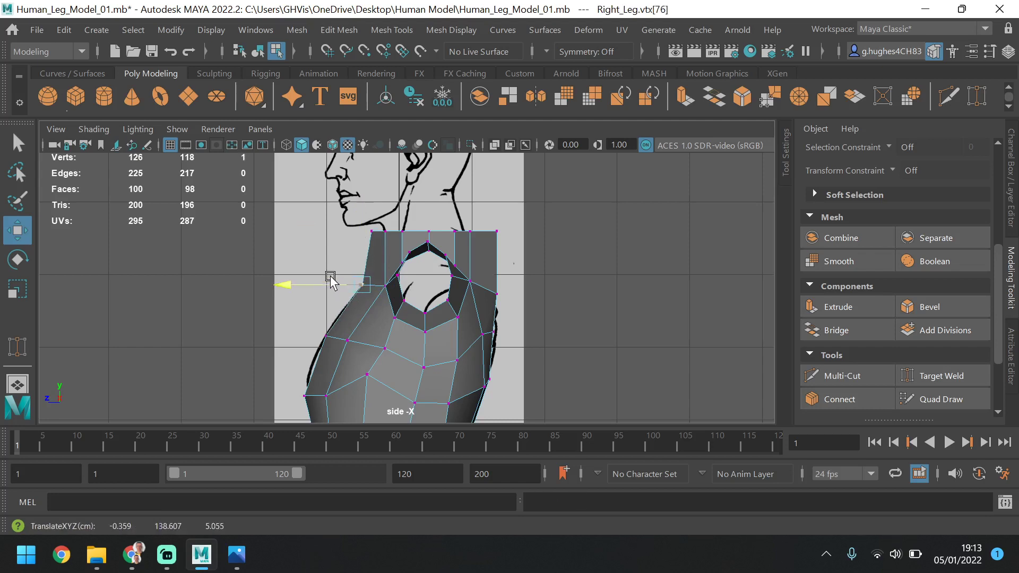
drag(329, 284, 335, 284)
drag(379, 234, 349, 235)
key(ctrl+z)
Move the rear top vertices forward and place the back centre-line vertex on the side reference's back-of-neck outline
drag(524, 218, 411, 238)
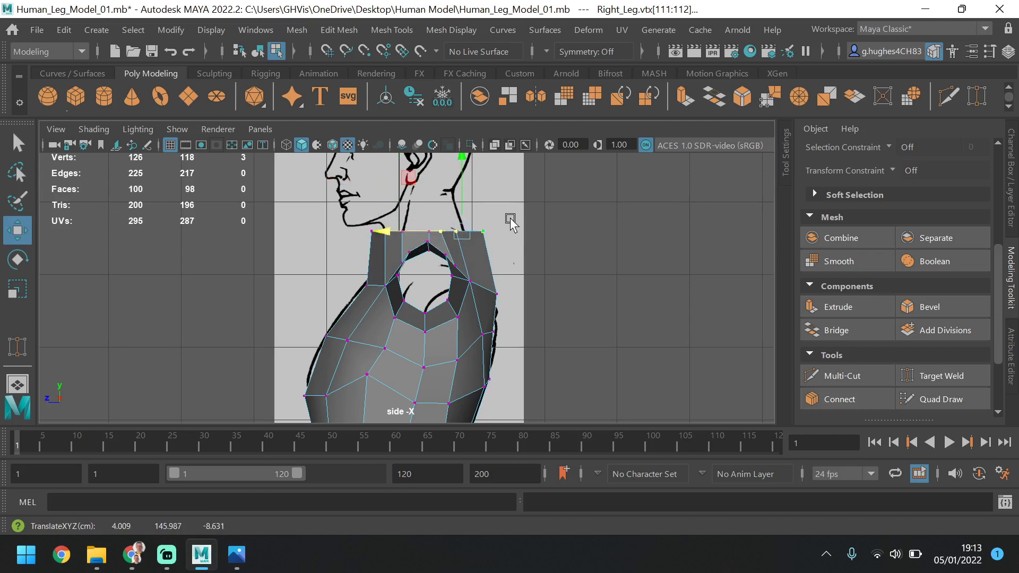
drag(511, 217, 462, 240)
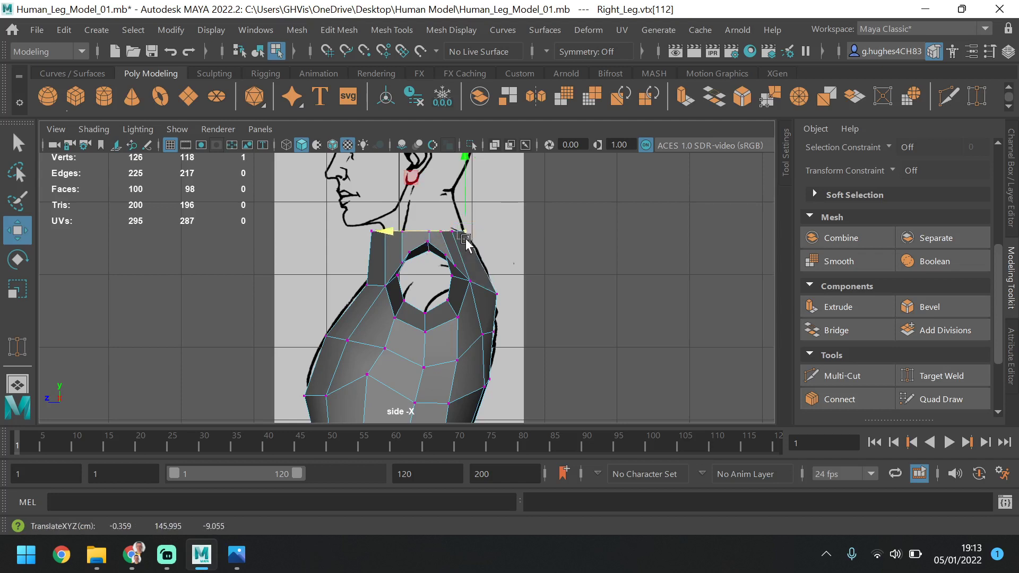
click(407, 222)
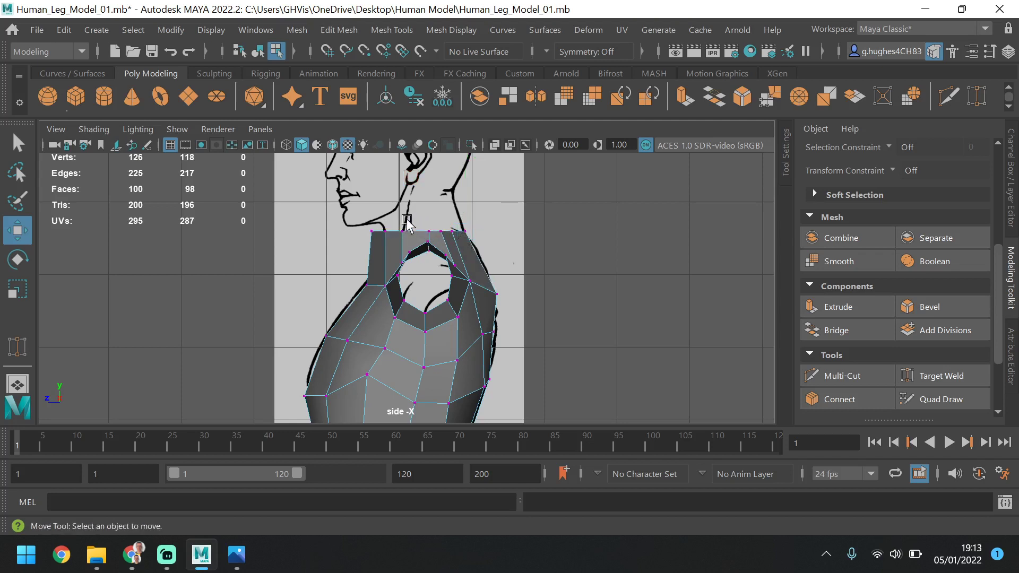
Move the front centre-line vertex of the neck base back and down to the side reference's throat, and lower the vertex beside it
drag(391, 250, 357, 229)
click(387, 231)
click(372, 239)
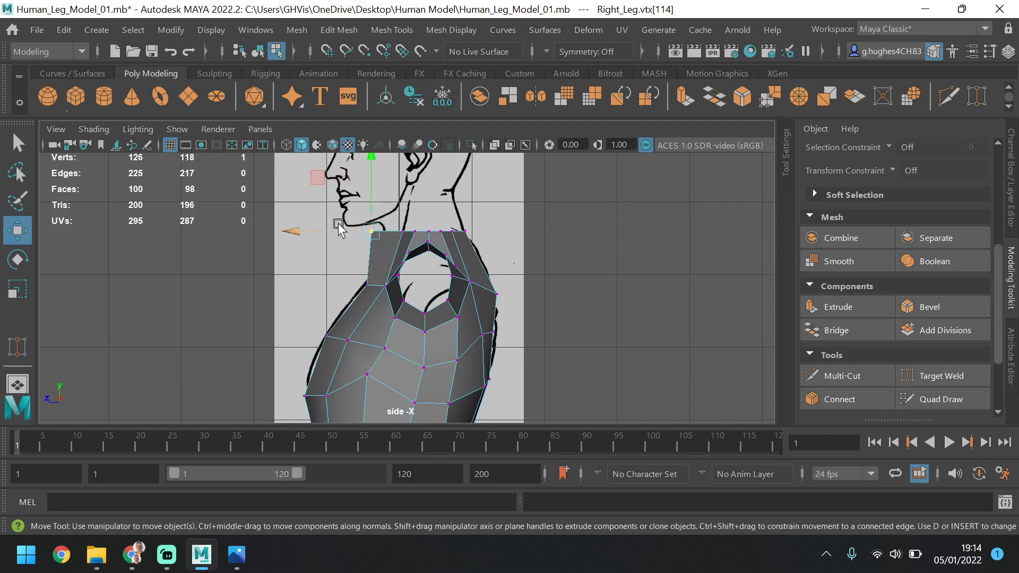
click(339, 226)
key(ctrl+z)
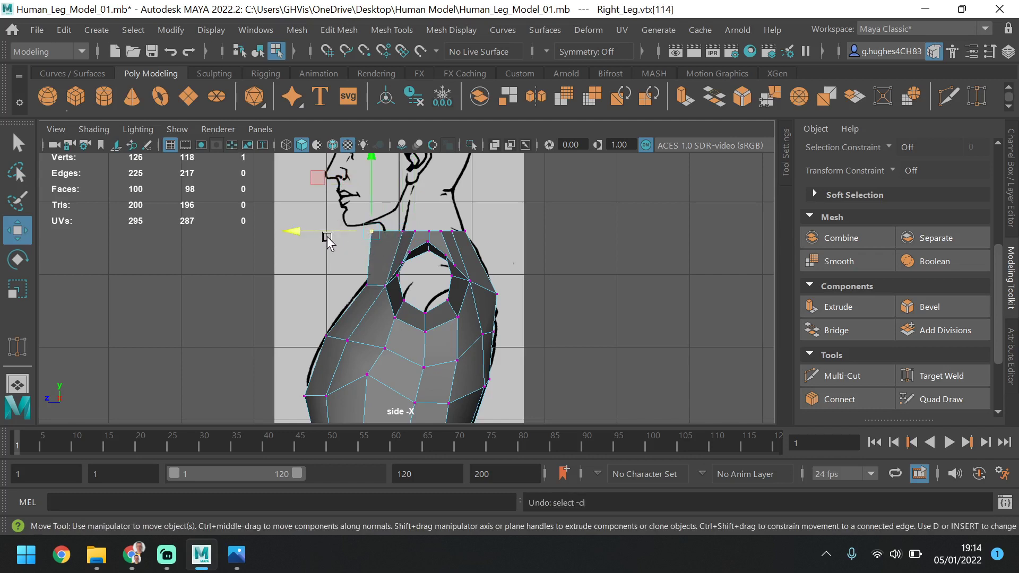
drag(327, 231, 344, 228)
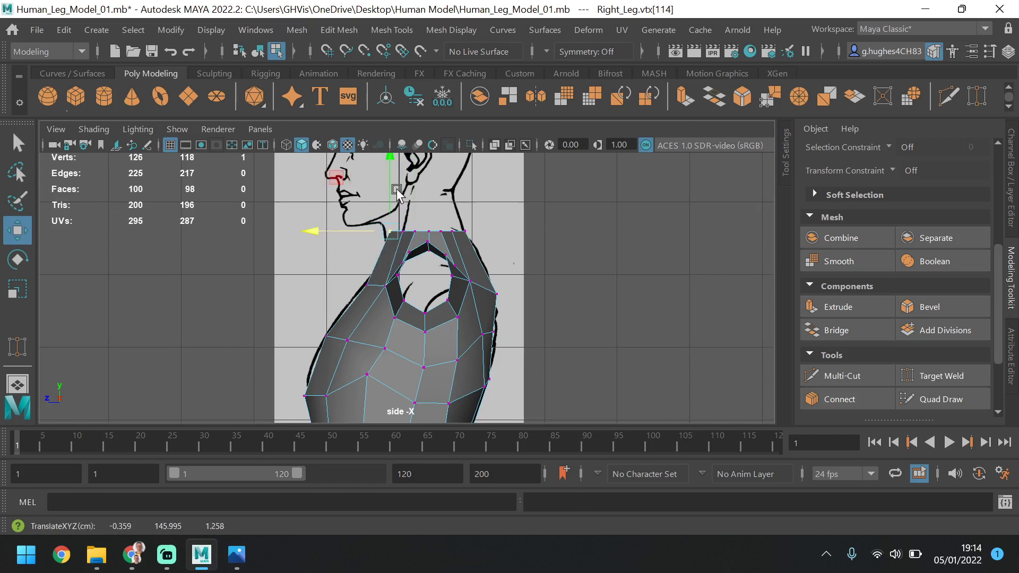
drag(395, 198, 387, 200)
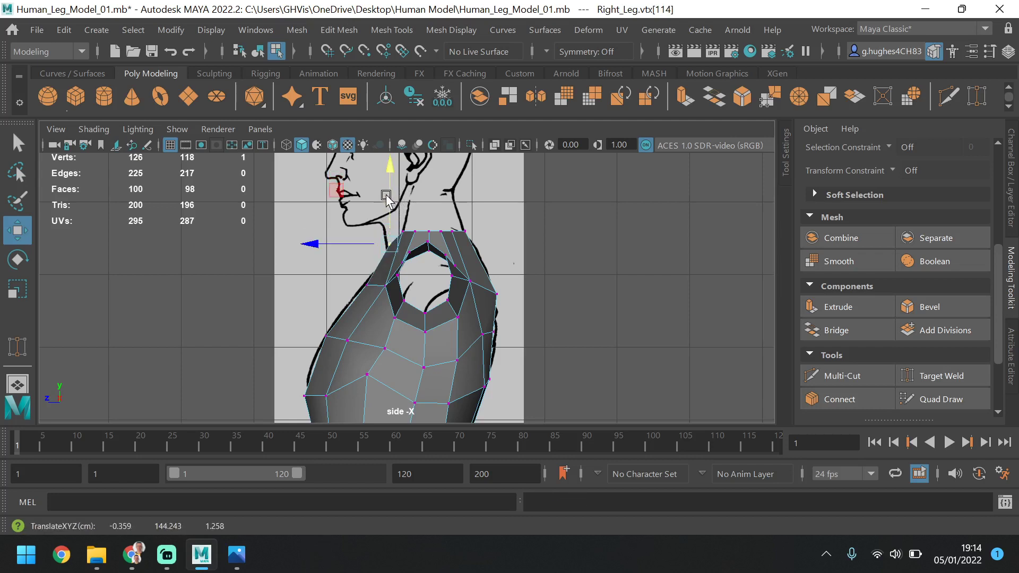
drag(406, 236, 393, 202)
click(397, 237)
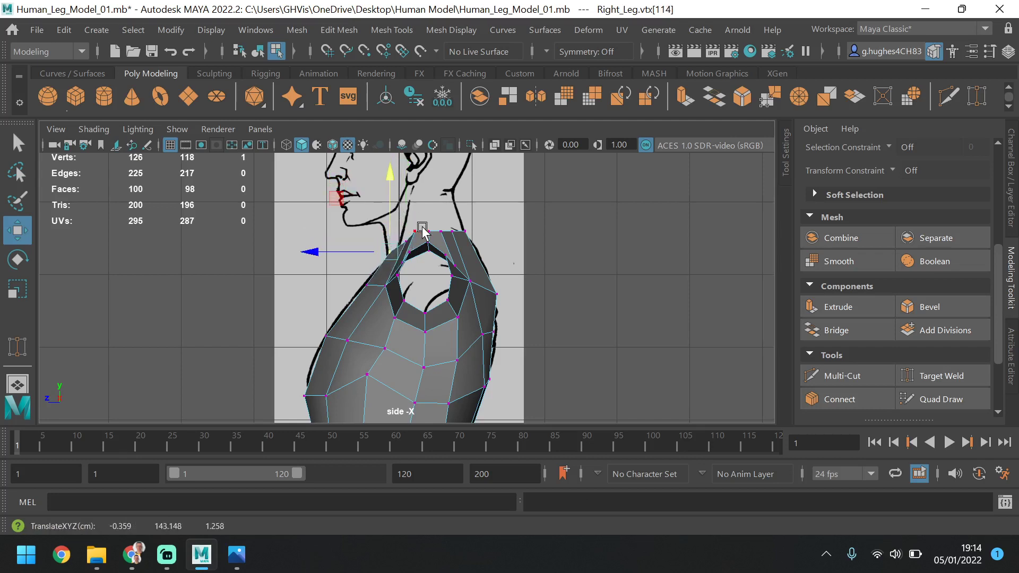
Adjust the remaining neck-base vertices in the side view into a slope rising to the back of the neck
click(423, 230)
shift+click(413, 236)
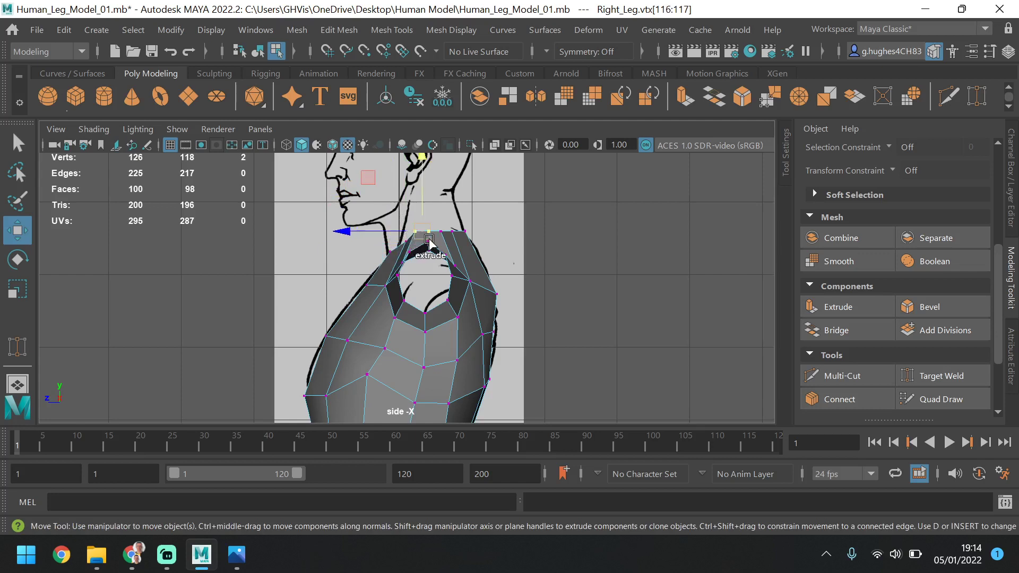
drag(421, 197, 425, 200)
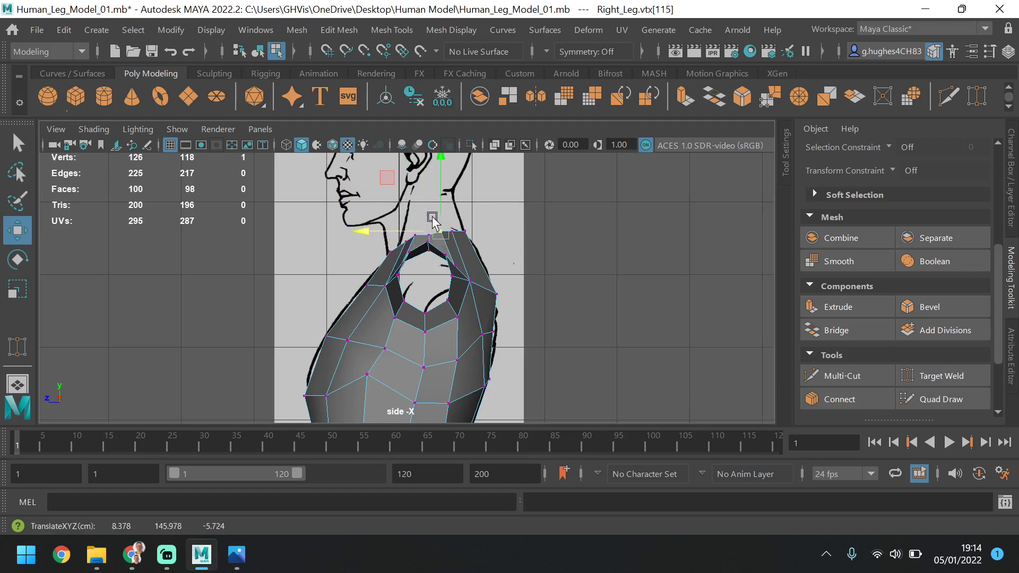
click(435, 228)
click(433, 237)
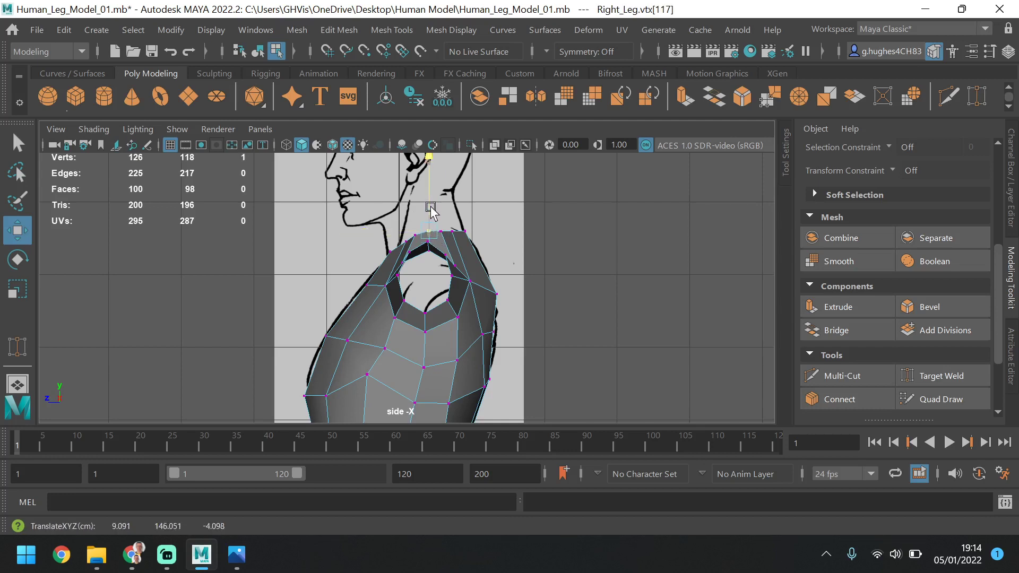
click(444, 238)
mouse_move(440, 220)
mouse_down()
mouse_move(454, 208)
mouse_move(470, 240)
mouse_move(459, 180)
mouse_move(438, 217)
mouse_up()
click(453, 230)
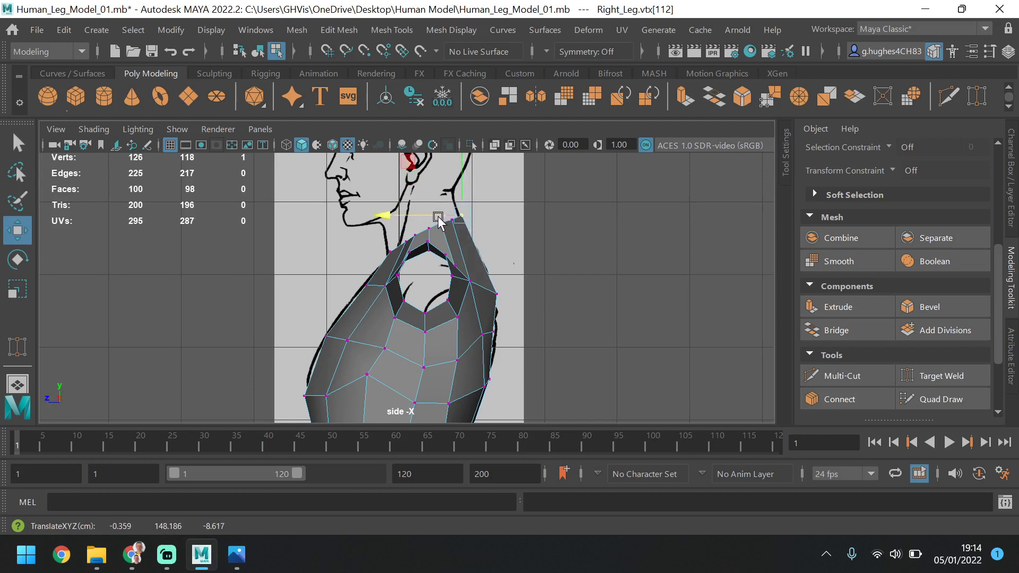
Fit the upper back to the side reference by raising its two centre-line vertices and lowering the vertex beside the lower one
click(497, 297)
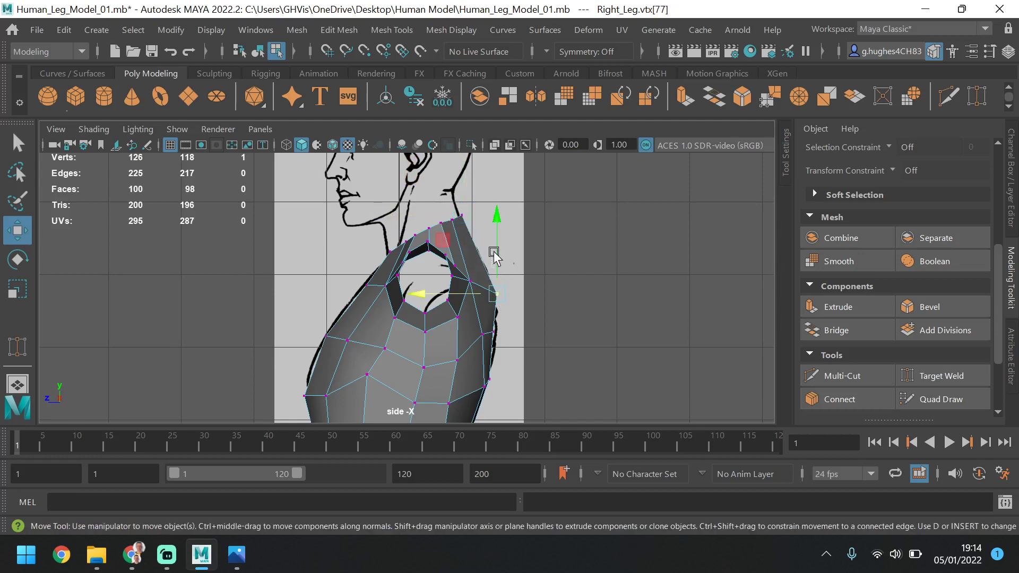
drag(493, 255, 493, 240)
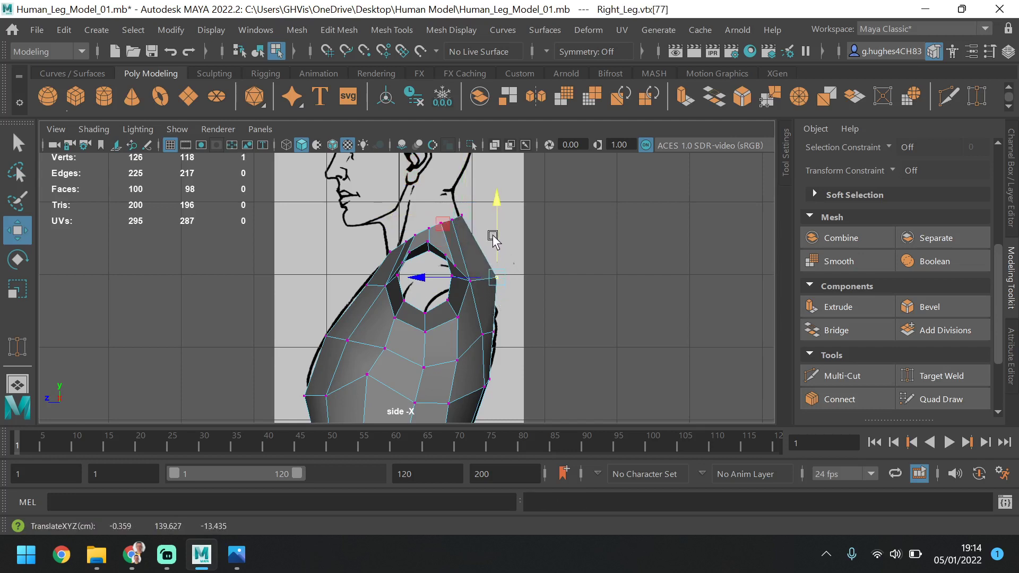
drag(491, 278, 466, 282)
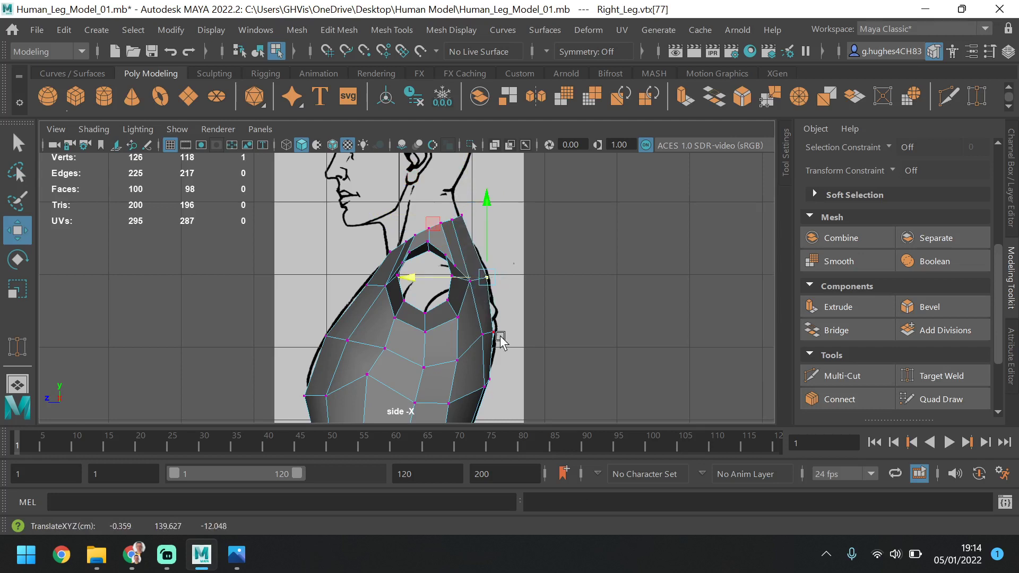
click(493, 296)
drag(494, 295, 480, 318)
click(482, 334)
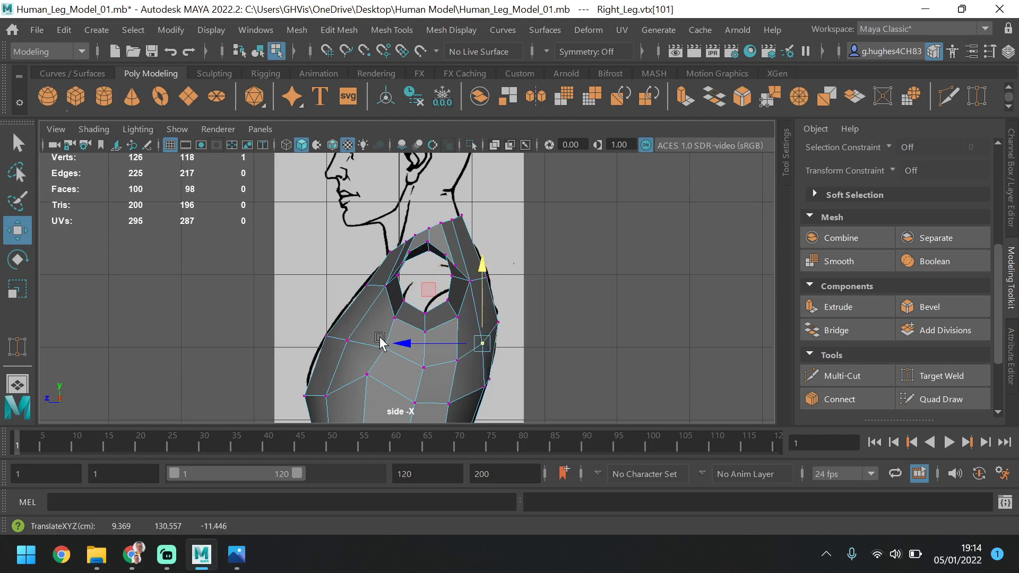
Move the chest vertex in front of the arm opening slightly forward and up, and adjust the vertex above it
click(379, 289)
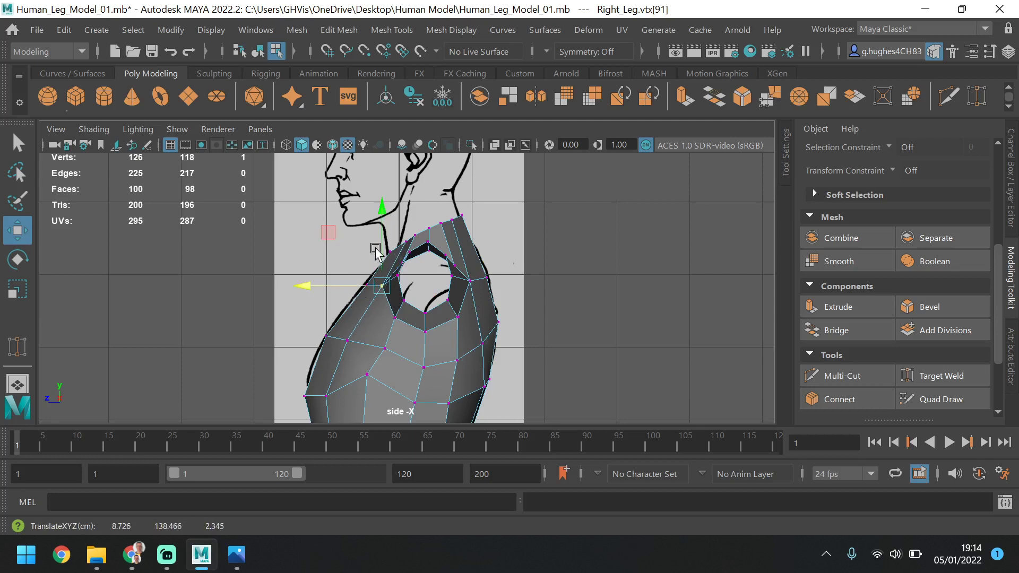
drag(376, 249, 380, 232)
drag(382, 231, 373, 264)
click(402, 267)
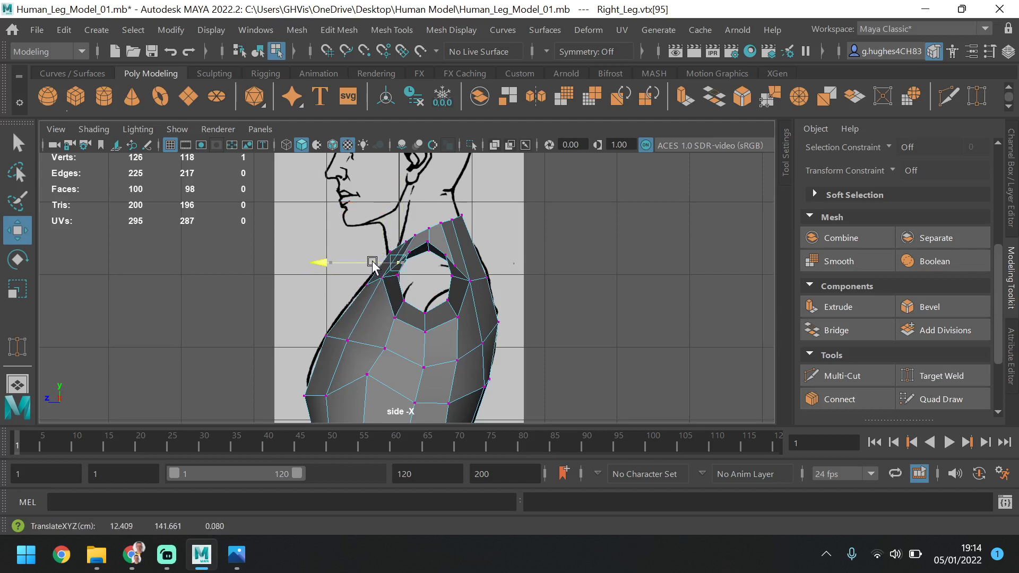
drag(401, 230, 403, 225)
key(ctrl+z)
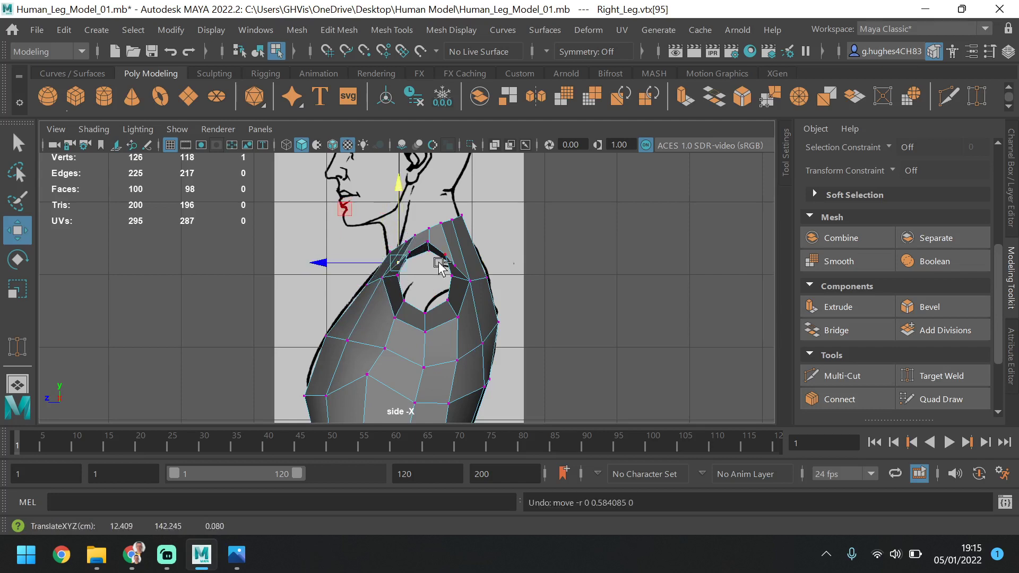
click(410, 252)
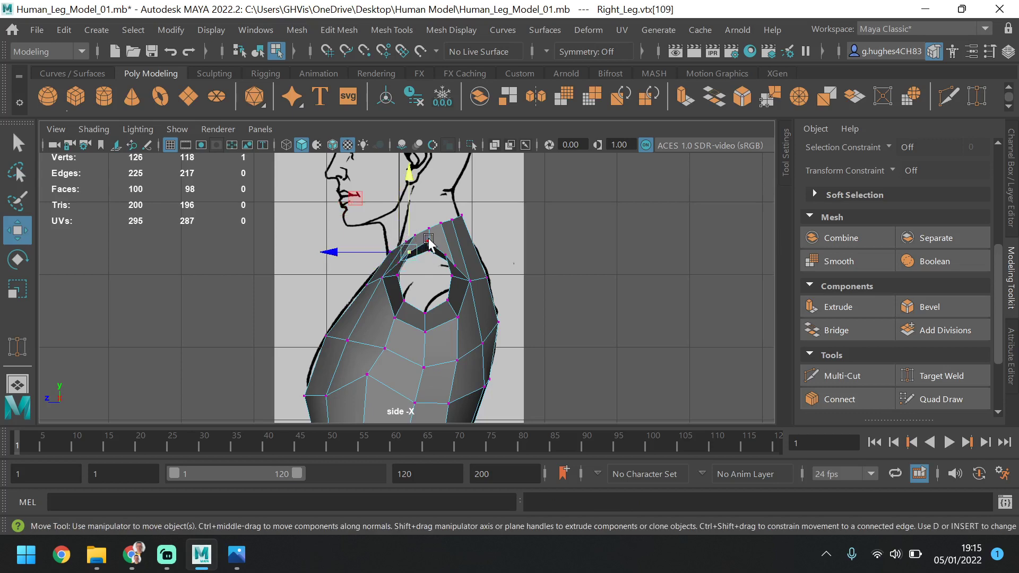
shift+click(429, 242)
drag(418, 187, 418, 192)
key(ctrl+z)
Lower all seven neck-base vertices together in the front view towards the reference's neckline
key(space)
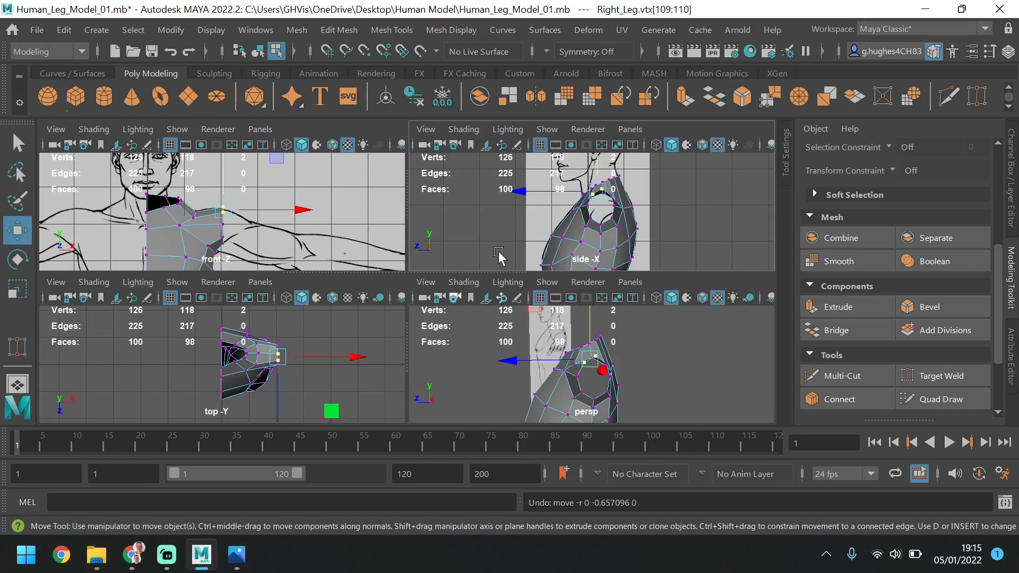
key(space)
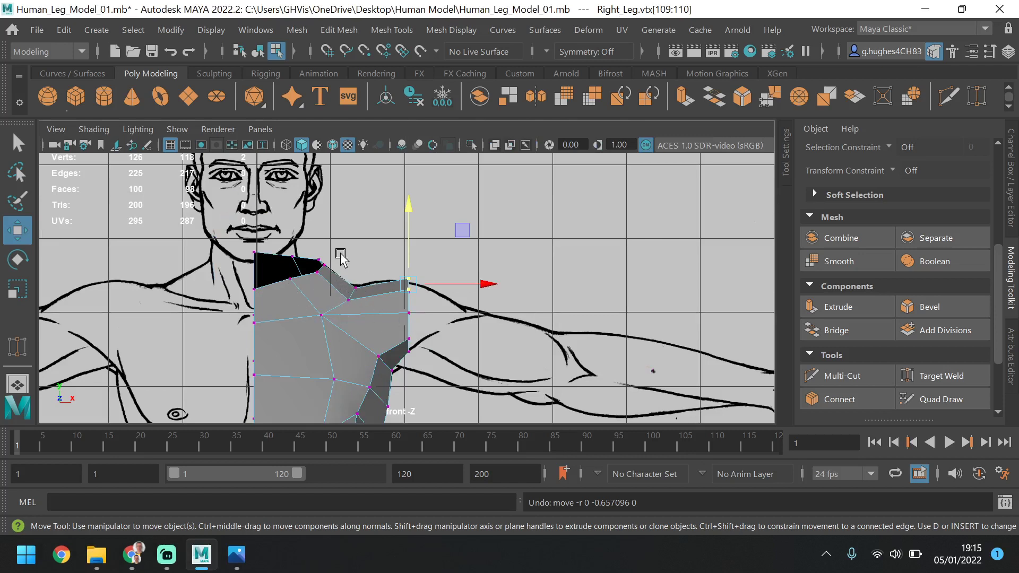
drag(341, 255, 222, 305)
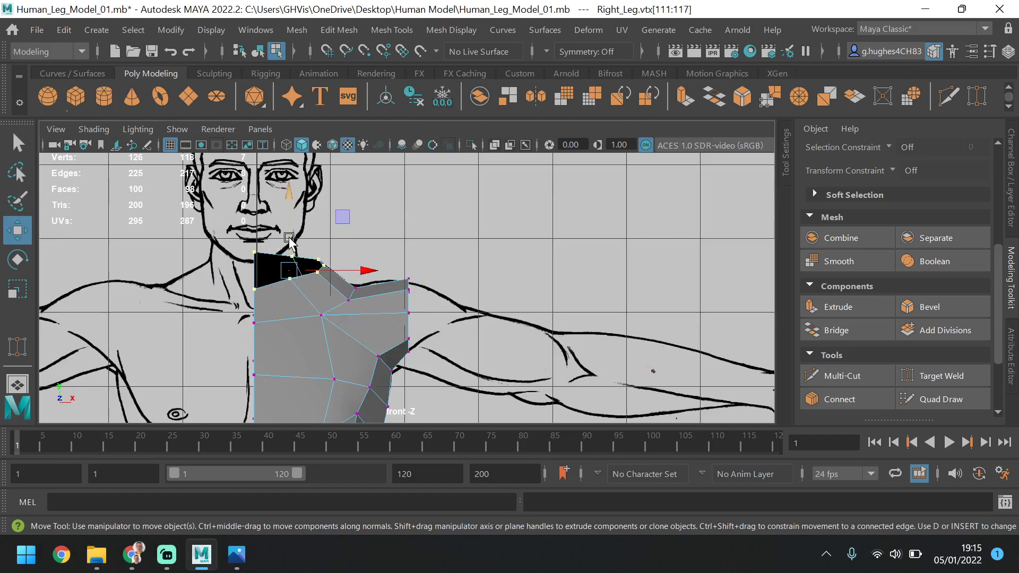
mouse_move(289, 241)
mouse_down()
mouse_move(282, 260)
mouse_move(274, 249)
mouse_up()
Pull the outer and middle neck-base vertices inward to the front reference's neck width, and raise the outer three slightly
drag(348, 256, 279, 300)
drag(359, 274, 342, 273)
ctrl+drag(283, 239, 270, 301)
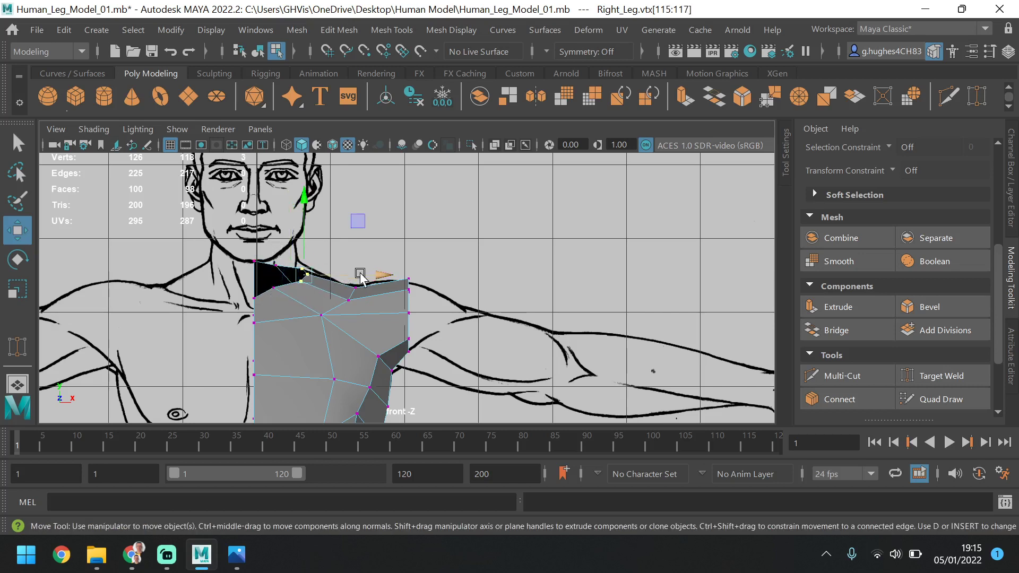
drag(359, 274, 350, 275)
drag(296, 219, 296, 210)
Raise the two middle neck-base vertices in the front view and fine-tune the height of the outer three
drag(279, 293, 271, 303)
drag(274, 231, 274, 226)
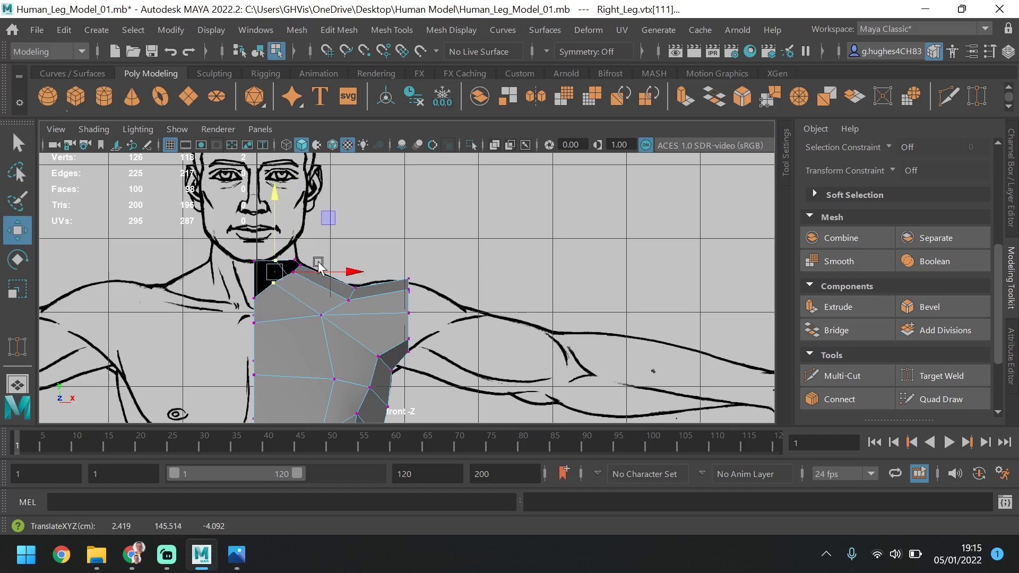
drag(313, 256, 286, 289)
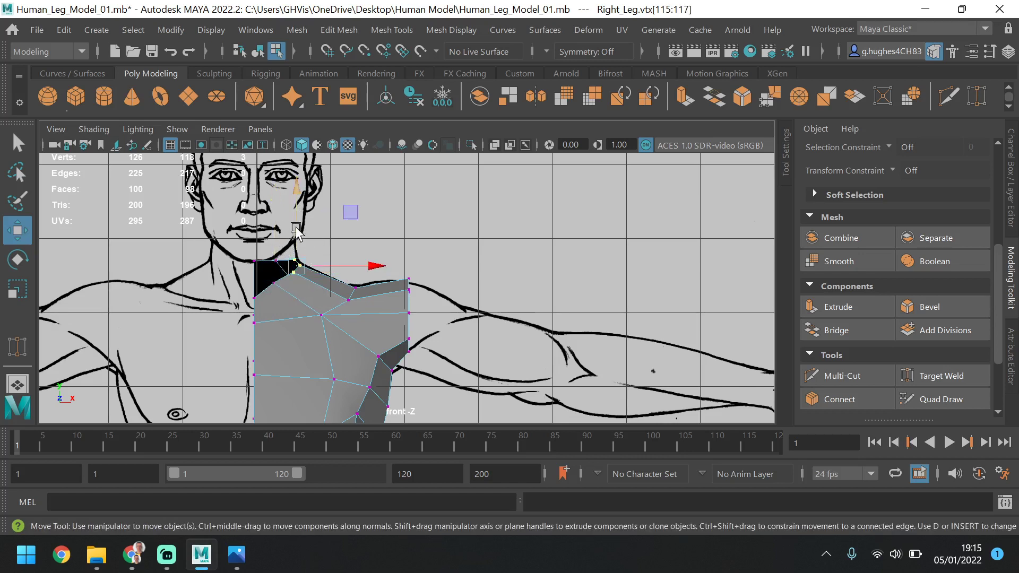
drag(297, 231, 279, 260)
click(274, 251)
click(272, 283)
Raise the three shoulder vertices between neck and arm opening in the front view and shift them slightly inward
drag(374, 274, 341, 304)
drag(350, 262, 350, 252)
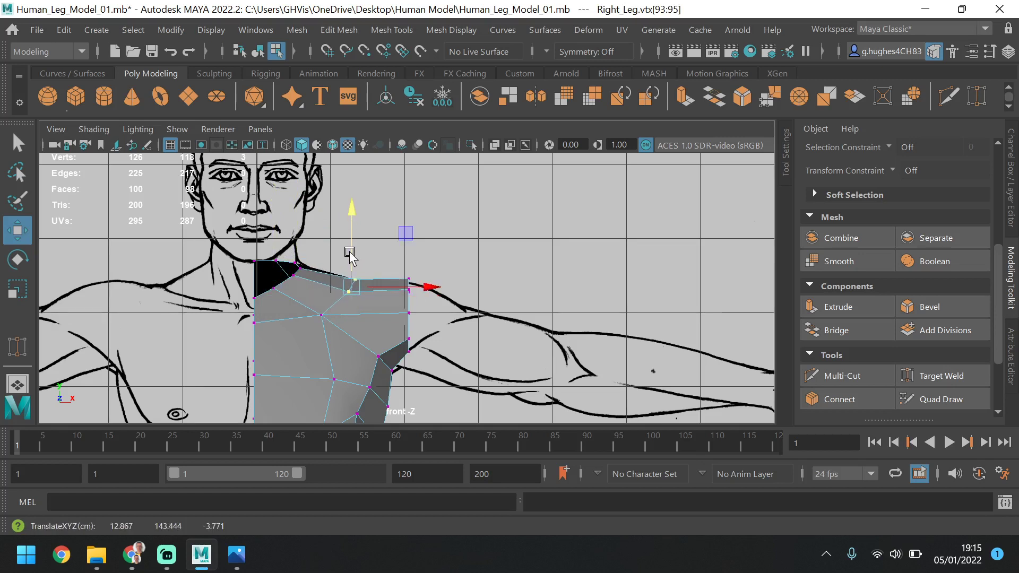
drag(417, 285, 413, 285)
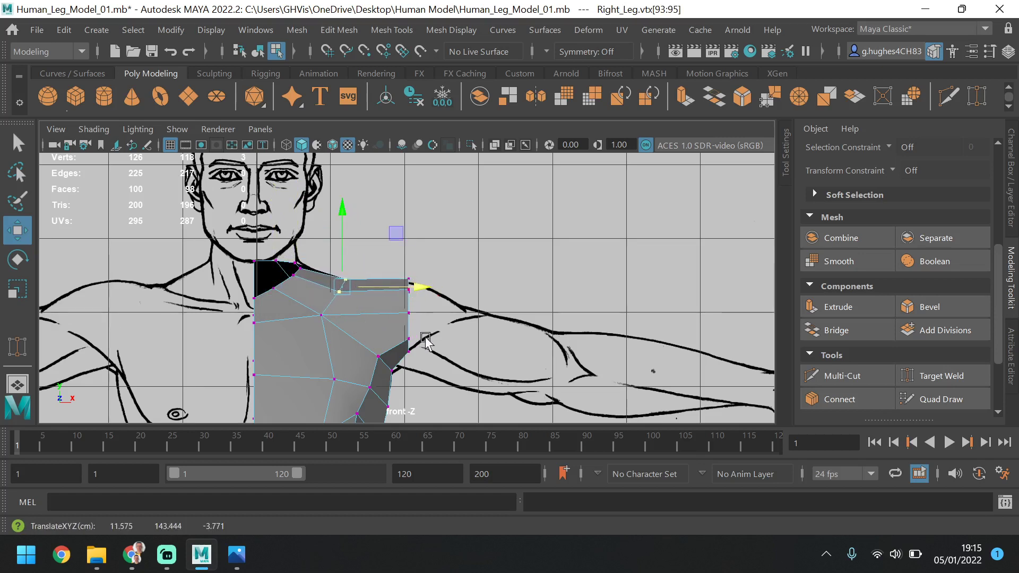
scroll(432, 350, down, 3)
key(super)
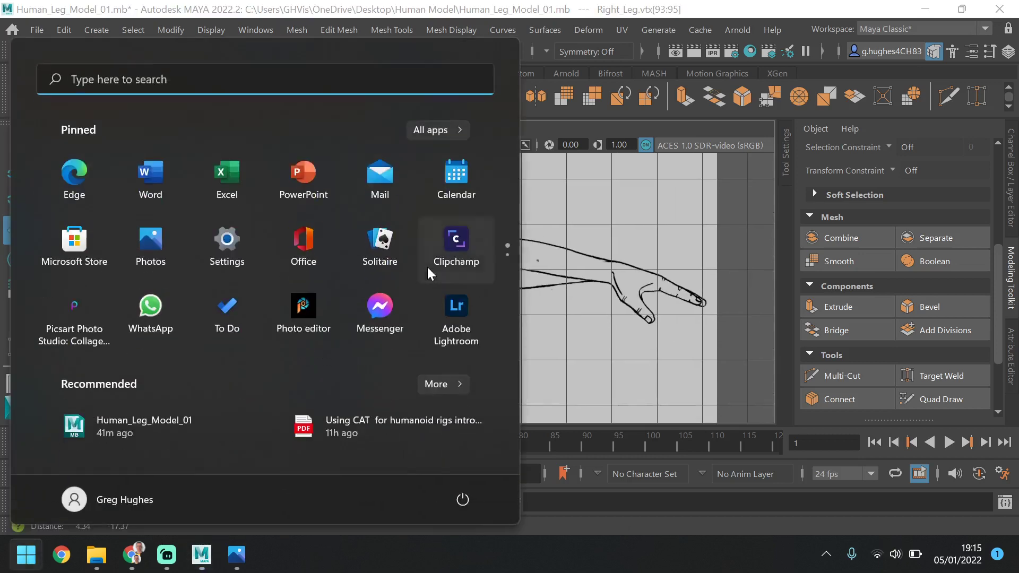
key(super)
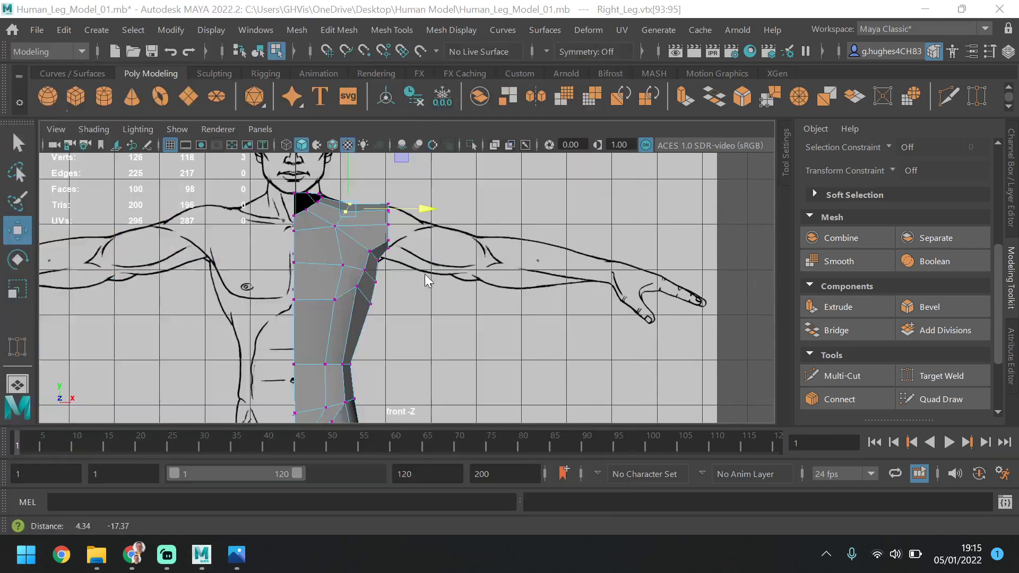
key(super)
key(super)
click(383, 301)
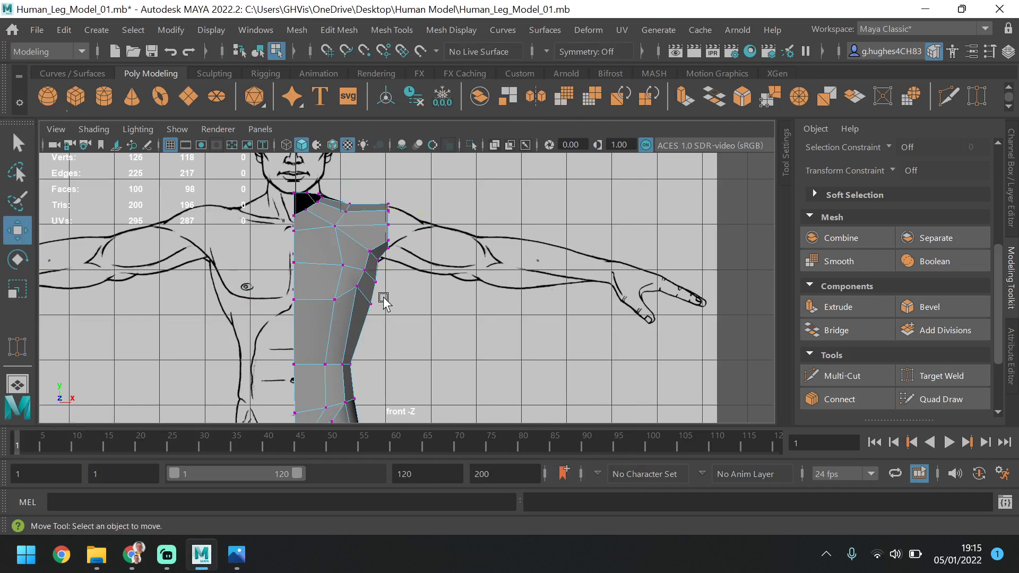
Examine the torso mesh from the side and back in the perspective view
key(space)
key(space)
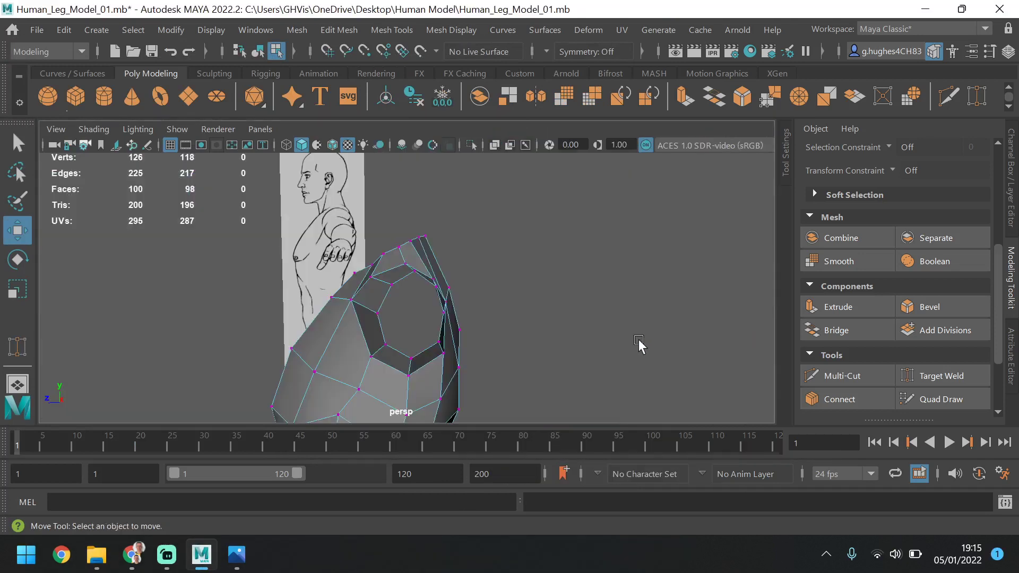
scroll(610, 344, down, 5)
alt+drag(525, 331, 359, 299)
scroll(399, 199, up, 7)
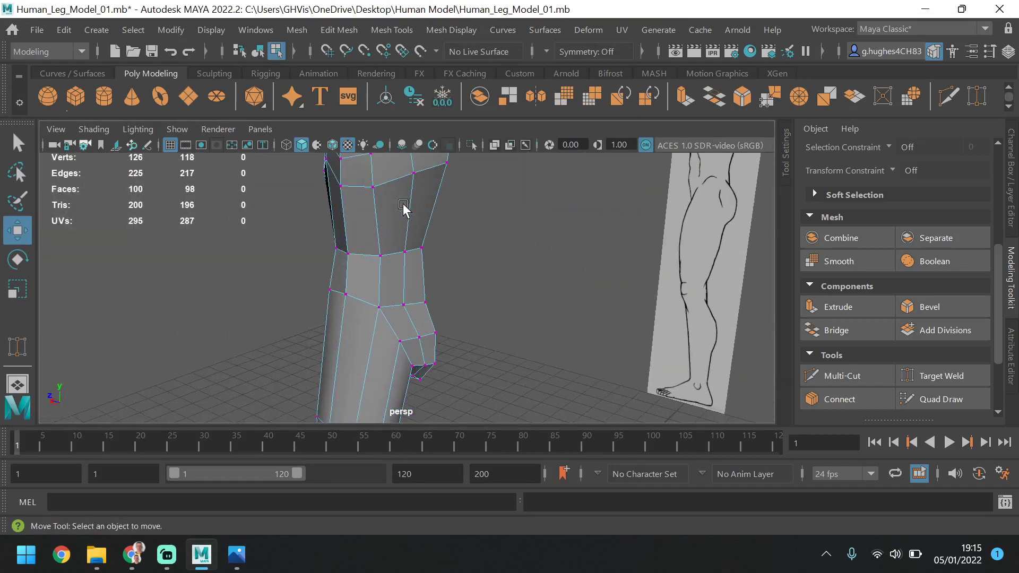
alt+middle_drag(403, 205, 420, 268)
mouse_move(420, 267)
alt+mouse_down()
mouse_move(381, 278)
mouse_move(377, 219)
mouse_move(464, 266)
mouse_move(441, 333)
mouse_move(457, 221)
mouse_move(528, 258)
mouse_move(498, 263)
alt+mouse_up()
mouse_move(400, 237)
alt+mouse_down()
mouse_move(428, 291)
mouse_move(475, 270)
mouse_move(364, 272)
mouse_move(397, 222)
alt+mouse_up()
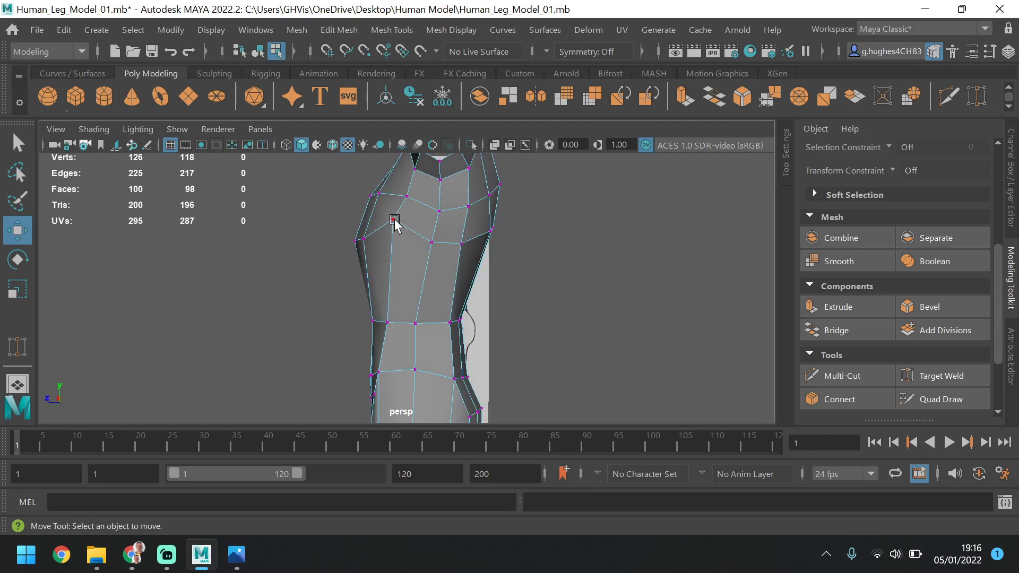
Move the two chest vertices beside the front centre line slightly forward in the perspective view
mouse_move(404, 276)
alt+mouse_down()
mouse_move(414, 292)
mouse_move(386, 240)
mouse_move(374, 259)
alt+mouse_up()
click(348, 236)
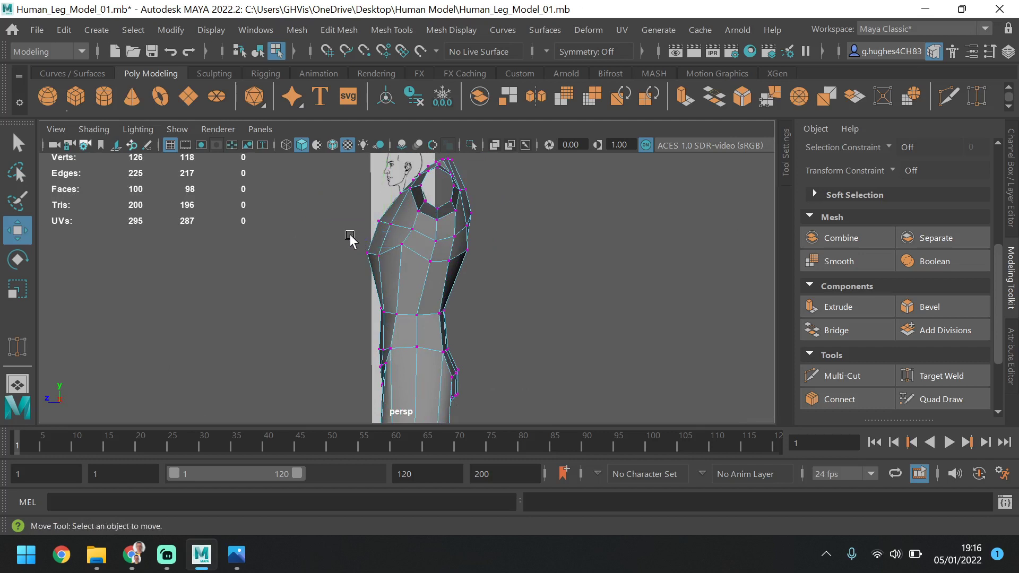
key(ctrl+z)
click(346, 240)
key(ctrl+z)
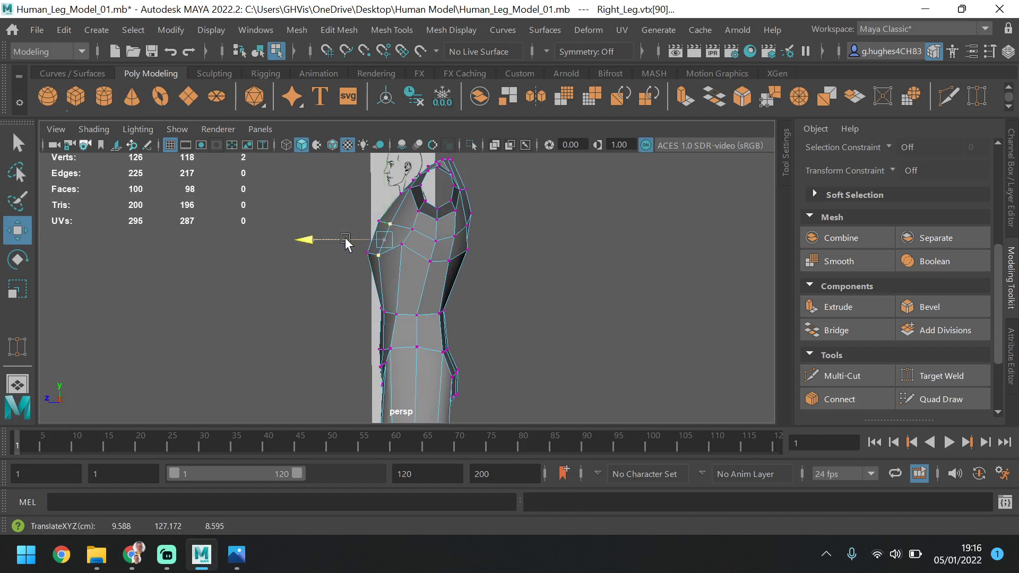
drag(346, 240, 343, 240)
click(502, 250)
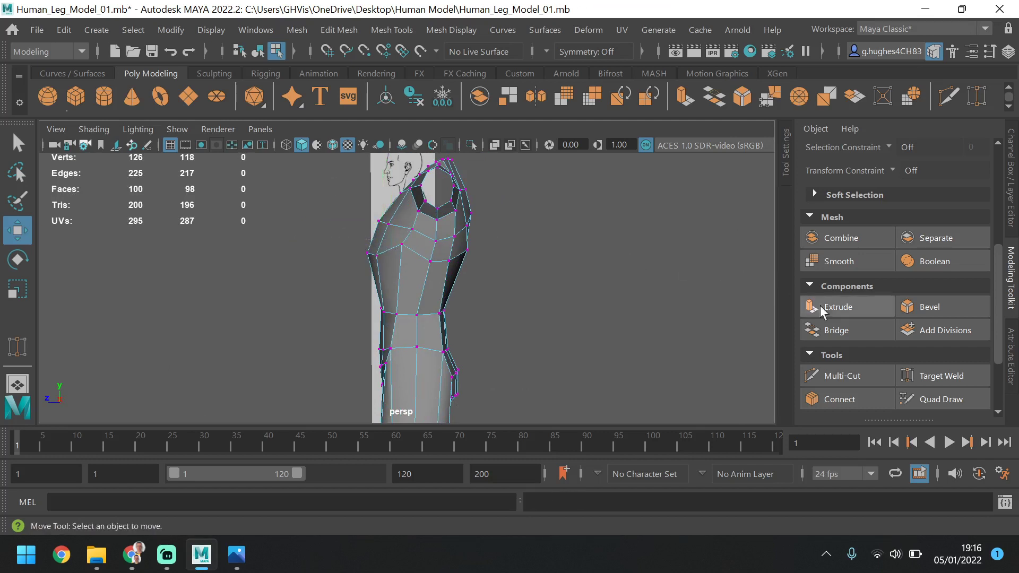
scroll(893, 314, down, 3)
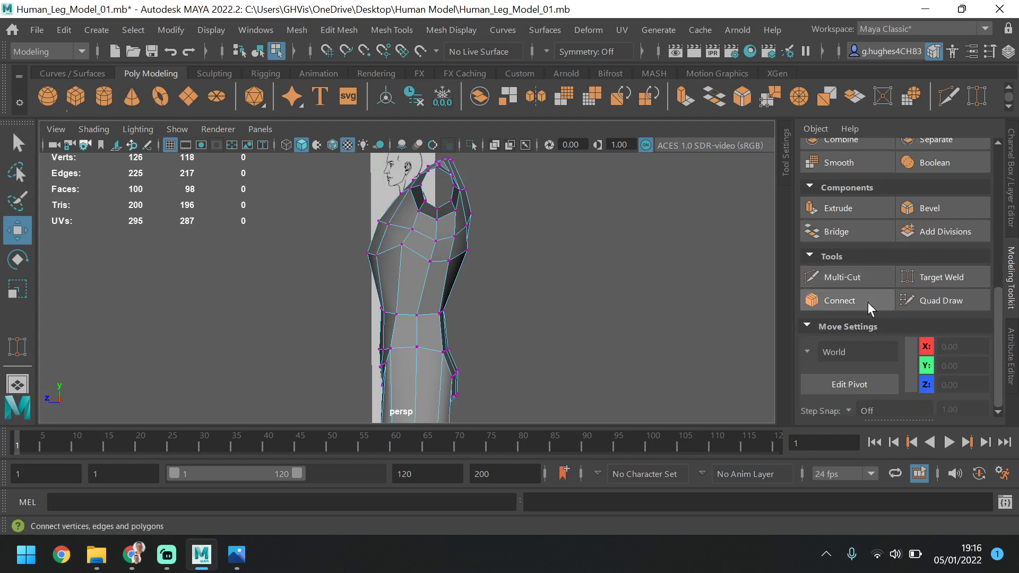
Insert one edge loop around the torso just below the chest using Connect with 1 segment and a slide of 0.90
scroll(868, 223, up, 5)
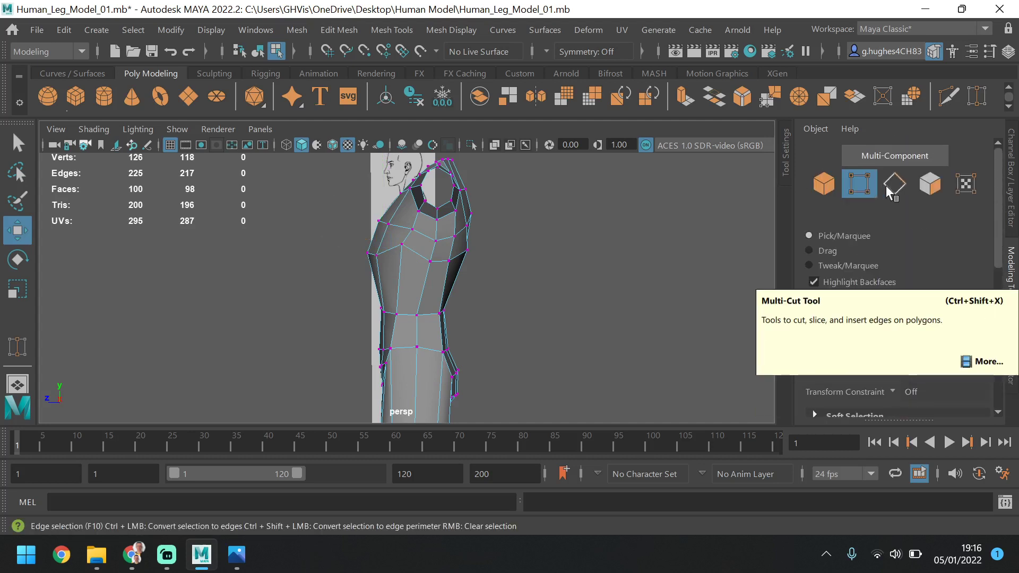
click(895, 184)
drag(455, 282, 743, 299)
scroll(849, 326, down, 6)
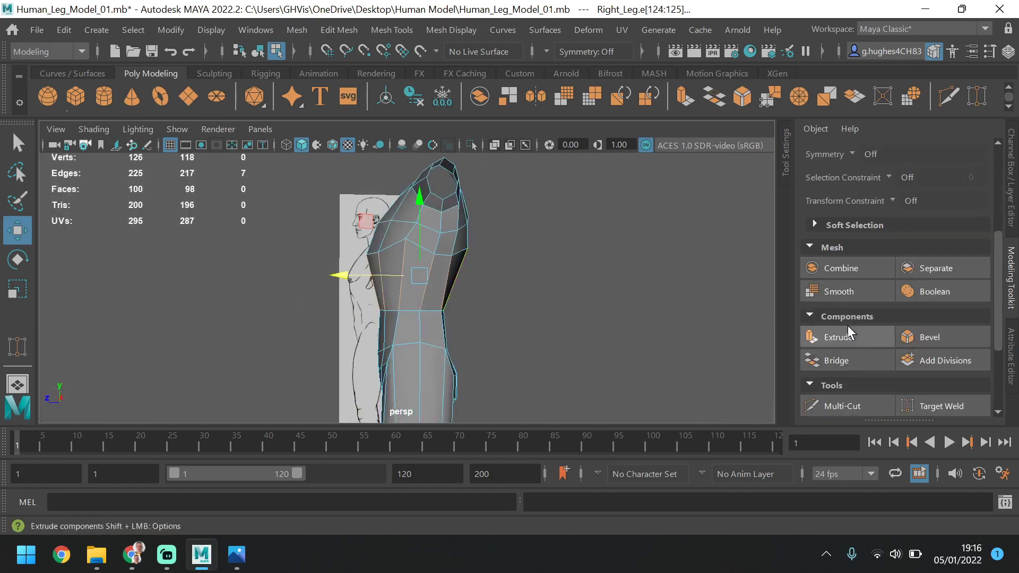
click(850, 301)
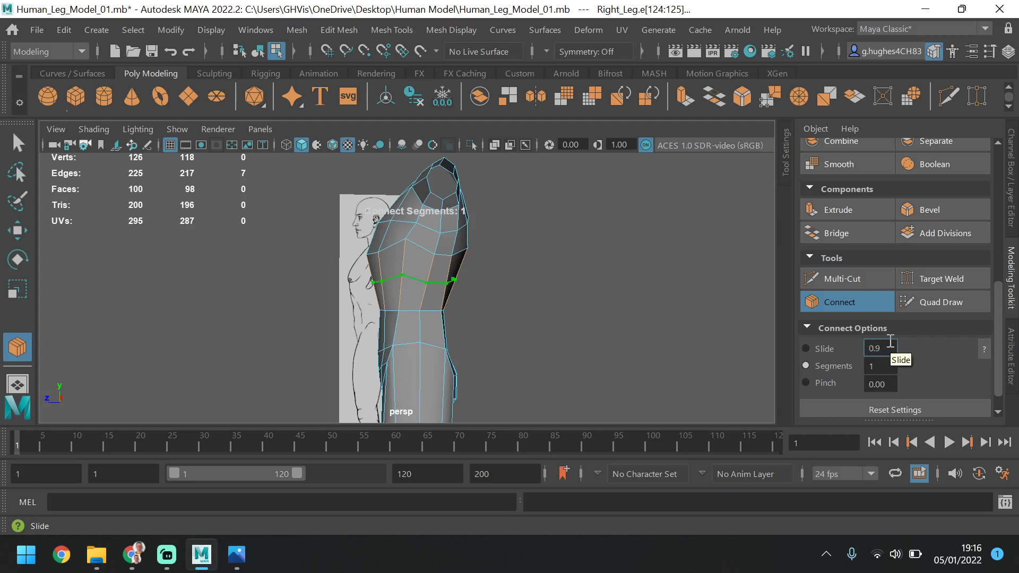
key(Return)
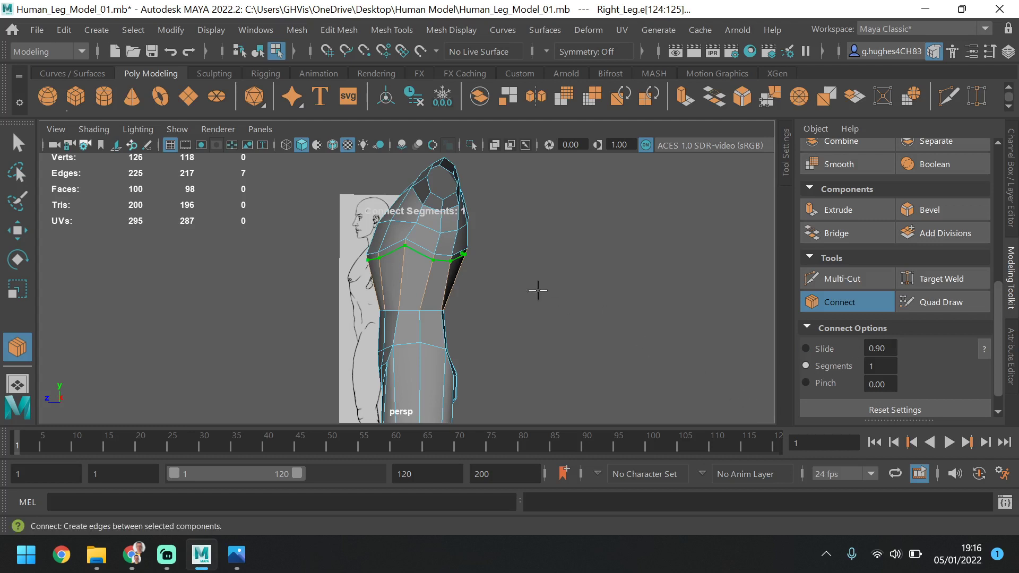
scroll(403, 247, up, 5)
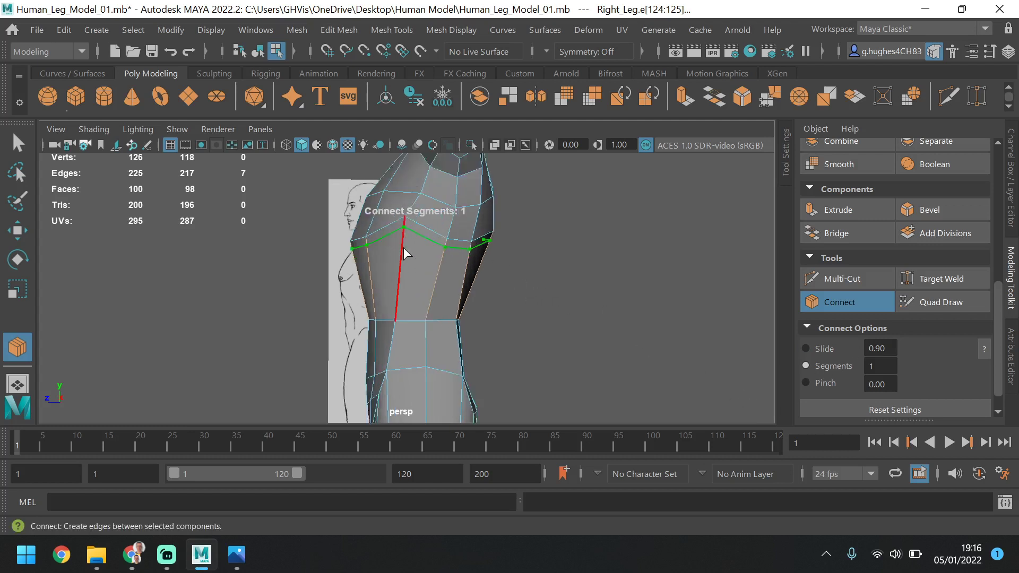
click(18, 144)
Move the three front vertices of the new under-chest loop backward and slightly up in the side view to define the lower chest edge
alt+drag(642, 221, 523, 274)
key(space)
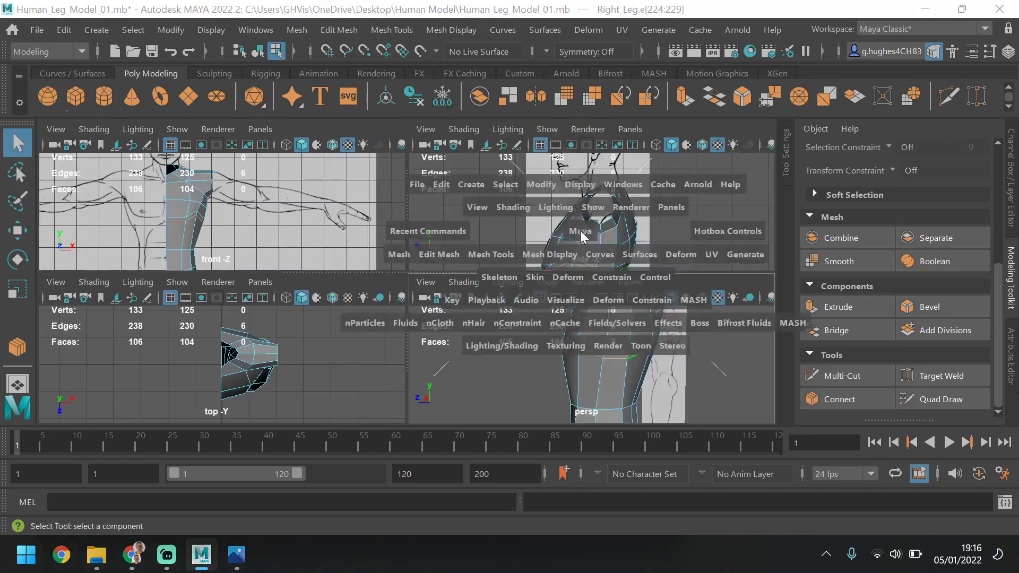
key(space)
alt+middle_drag(557, 344, 546, 250)
scroll(895, 200, up, 3)
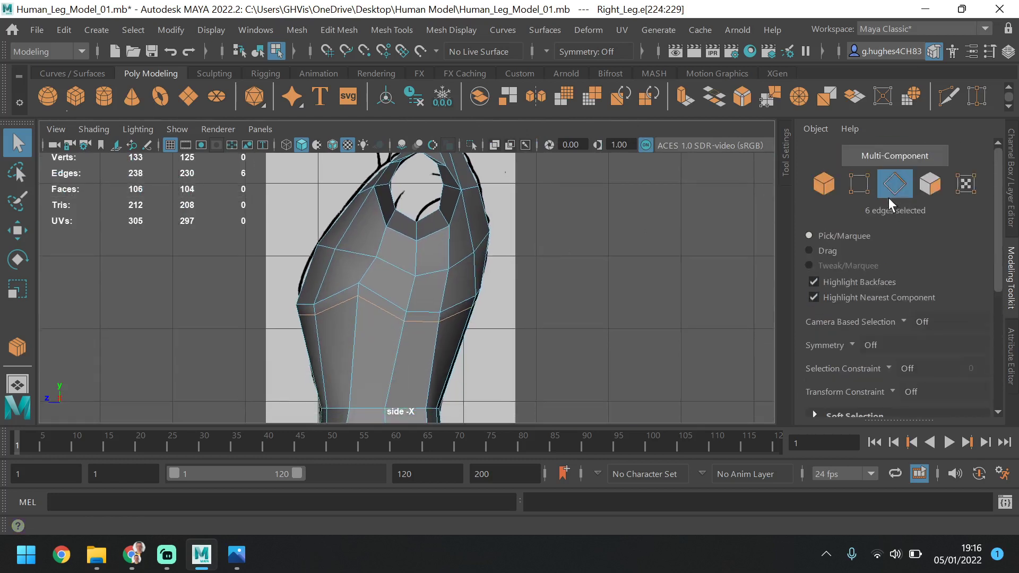
click(868, 185)
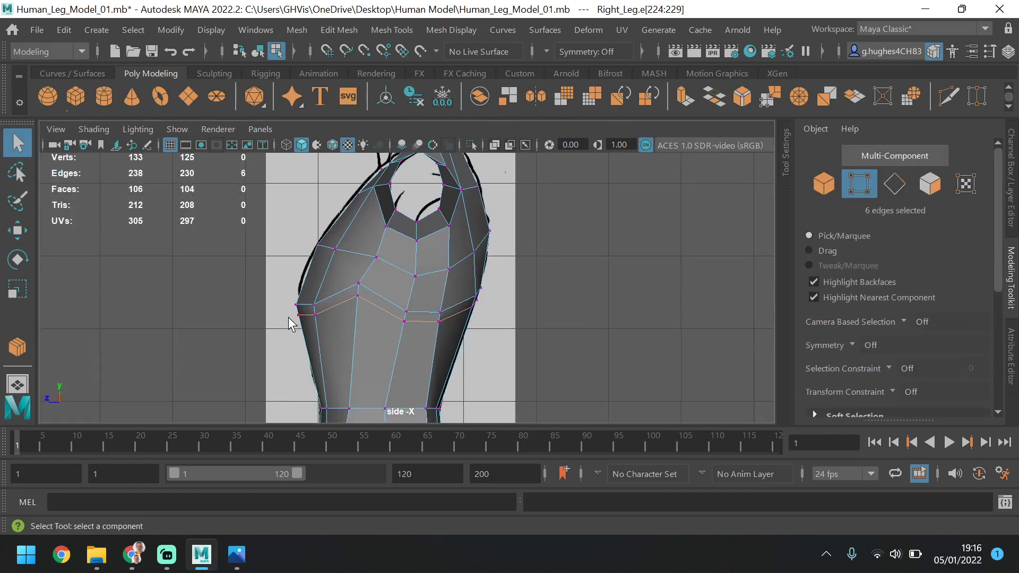
click(307, 315)
shift+click(296, 326)
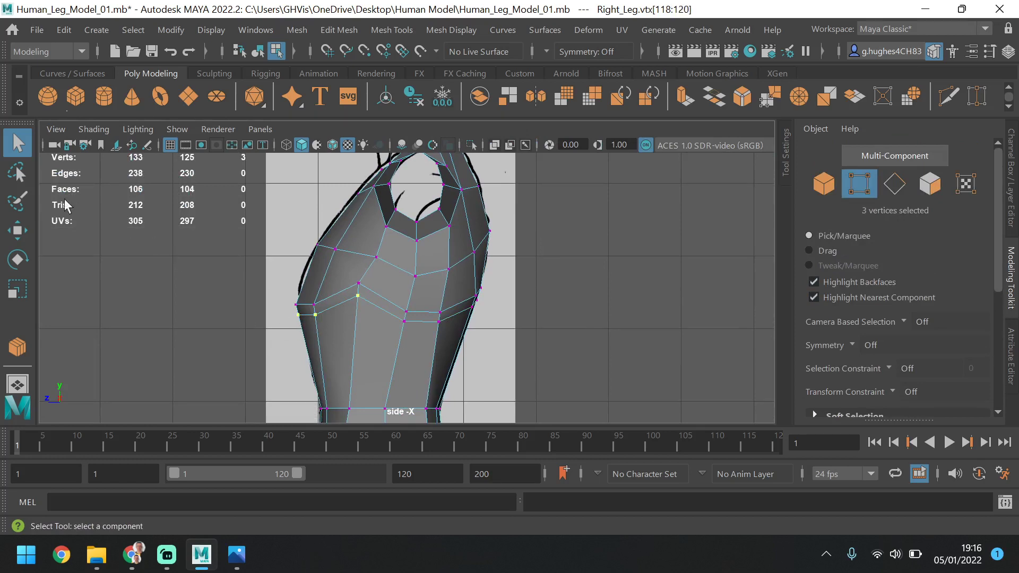
key(w)
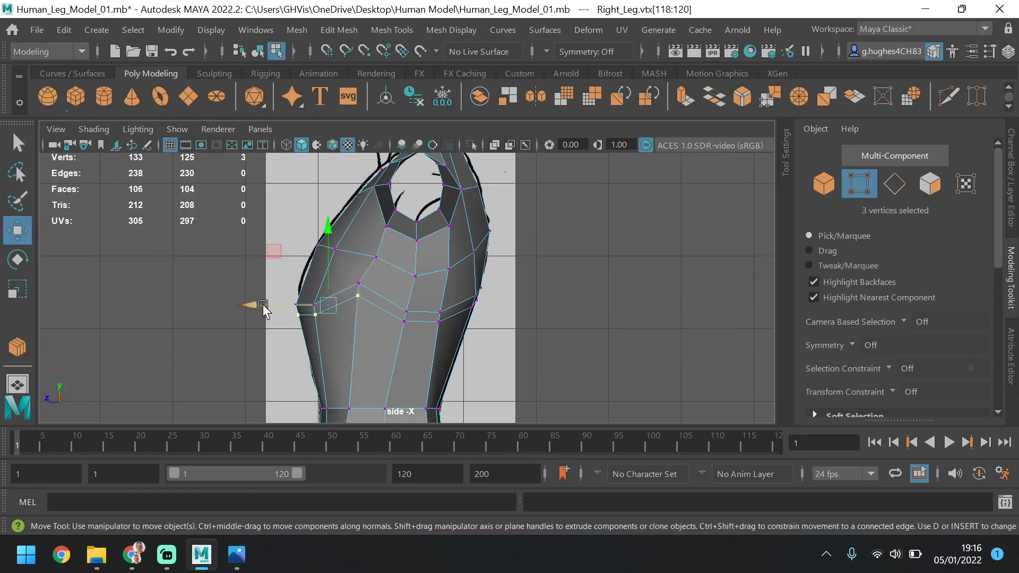
drag(264, 311, 269, 310)
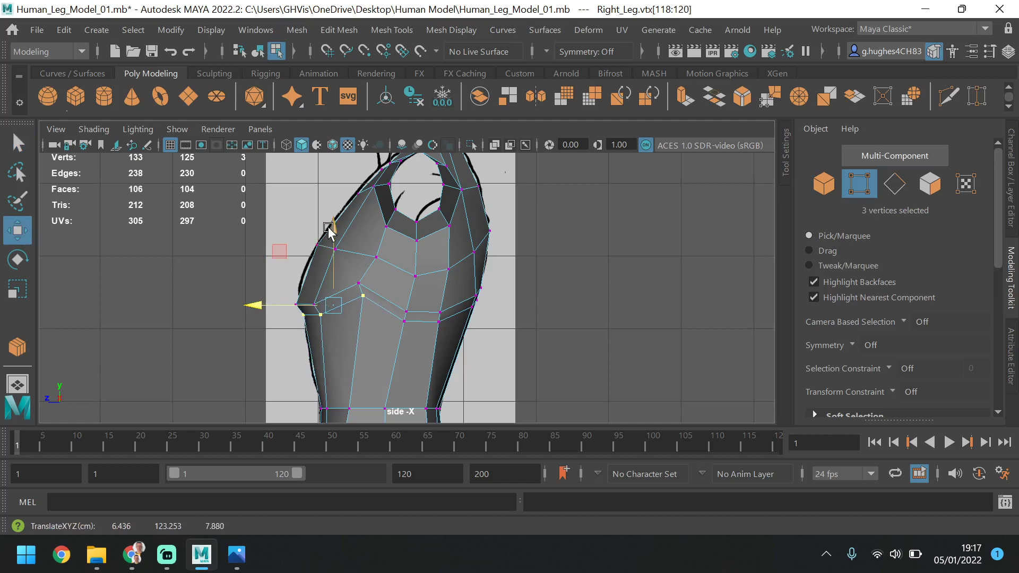
drag(329, 227, 332, 229)
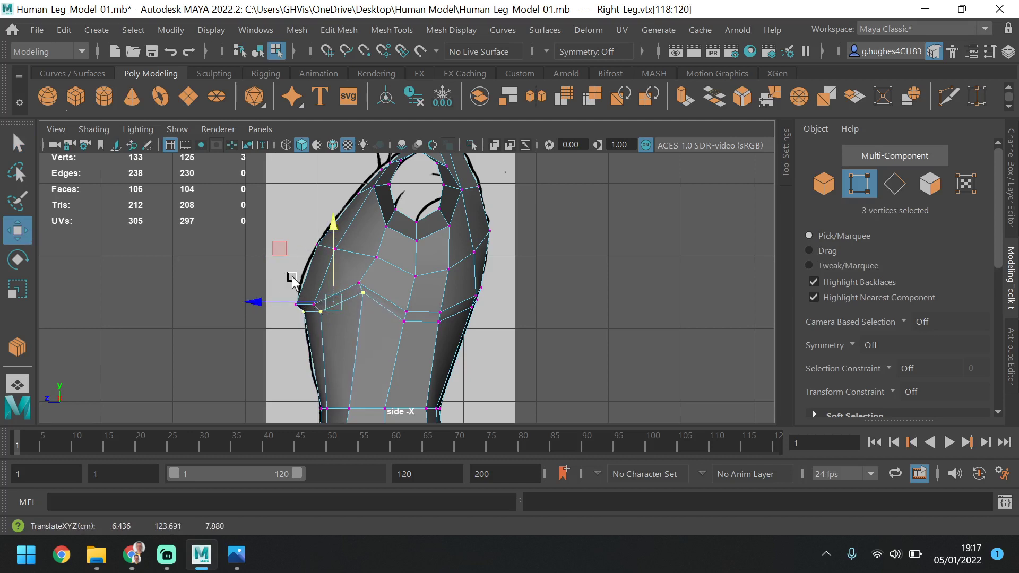
Lower the new loop's outer chest vertex slightly and its two side vertices further down the ribcage in the side view
click(393, 324)
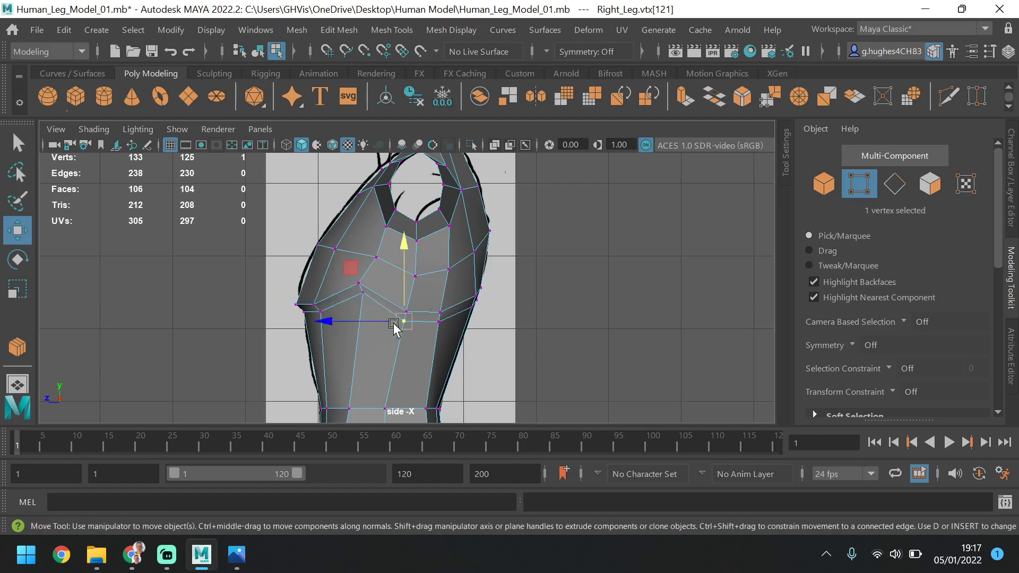
click(368, 293)
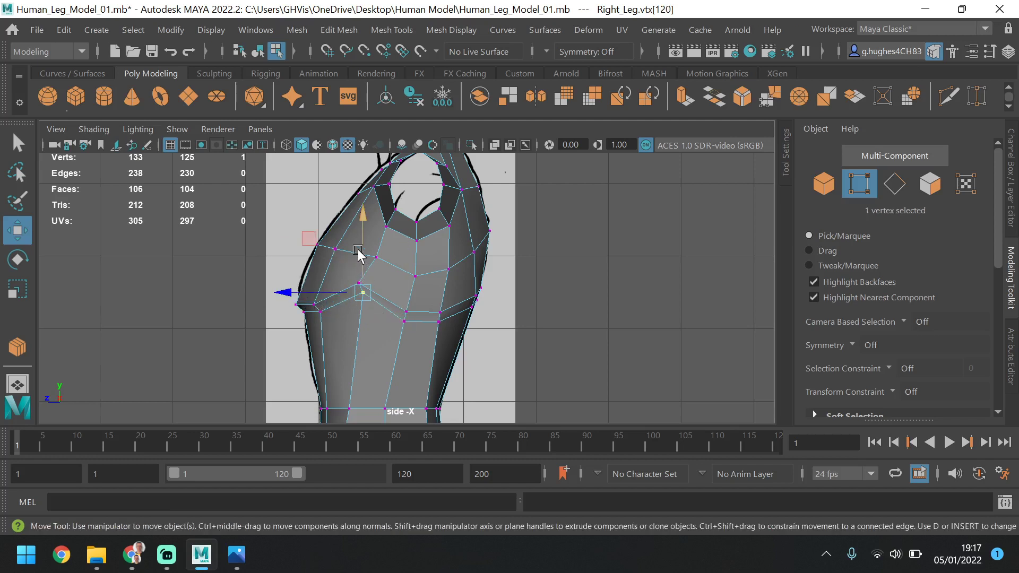
drag(358, 257, 355, 260)
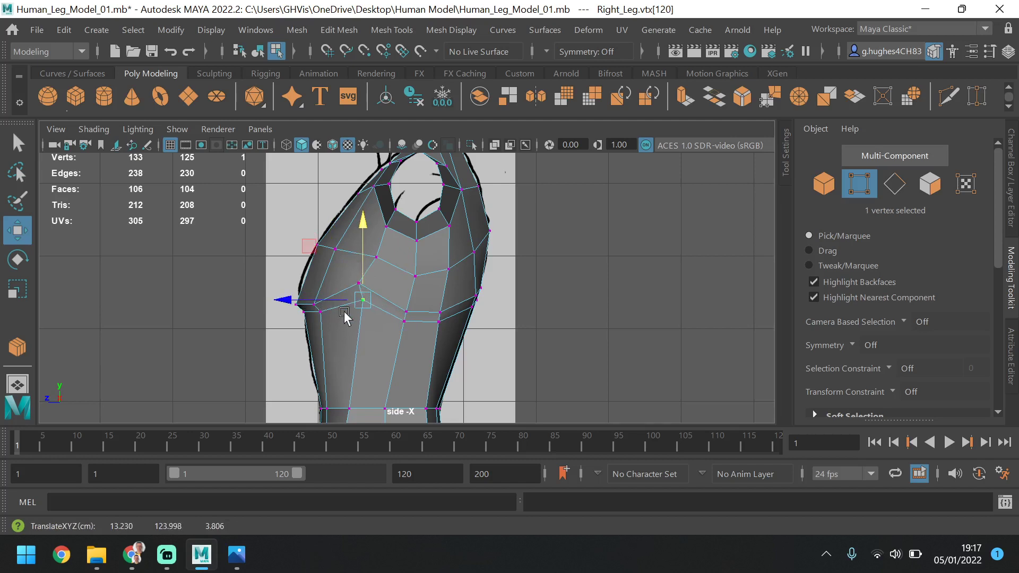
click(406, 325)
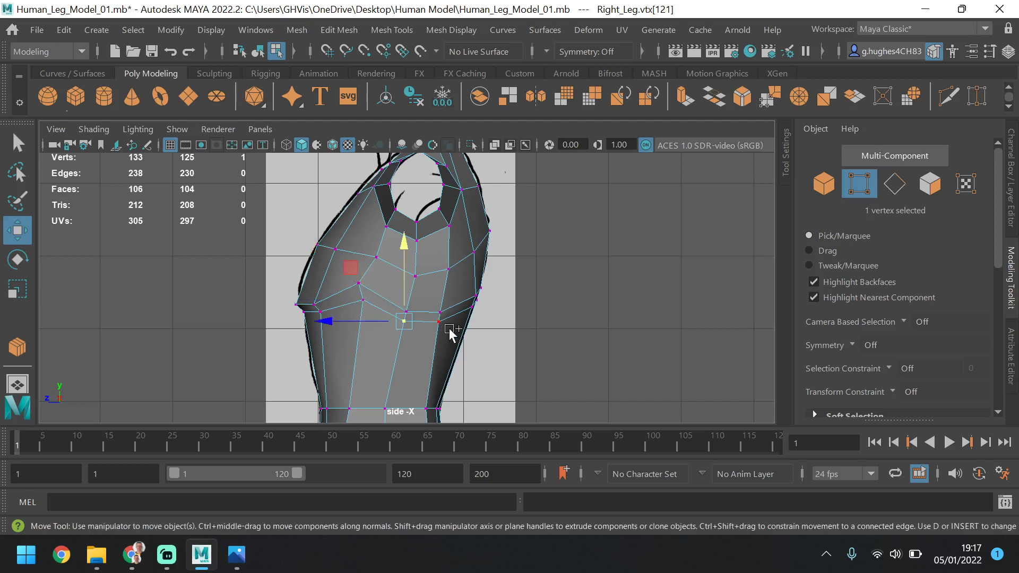
shift+click(448, 328)
drag(418, 267, 417, 289)
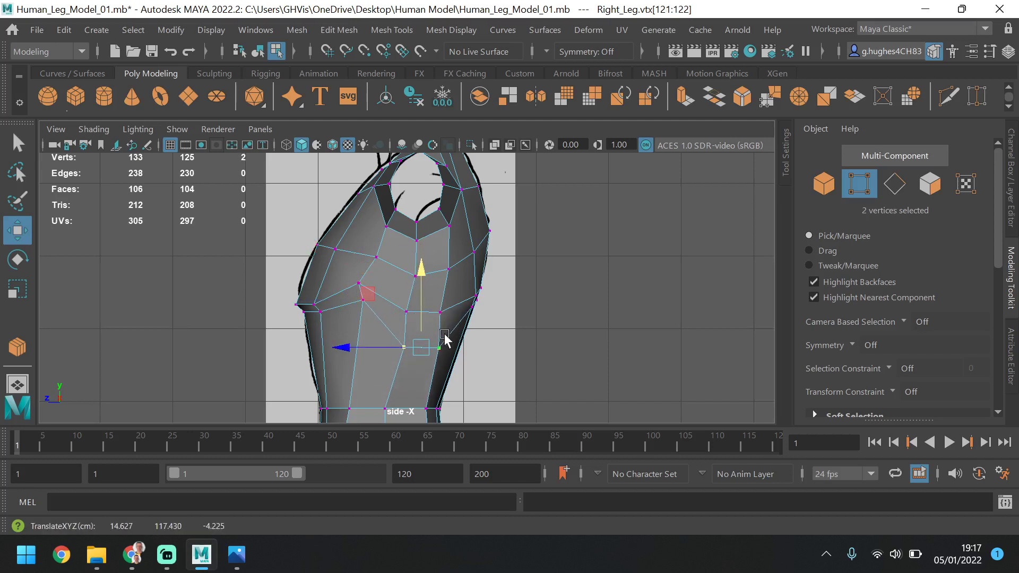
Lower the new loop's two rear vertices in the side view and align them with the back outline of the reference
click(475, 308)
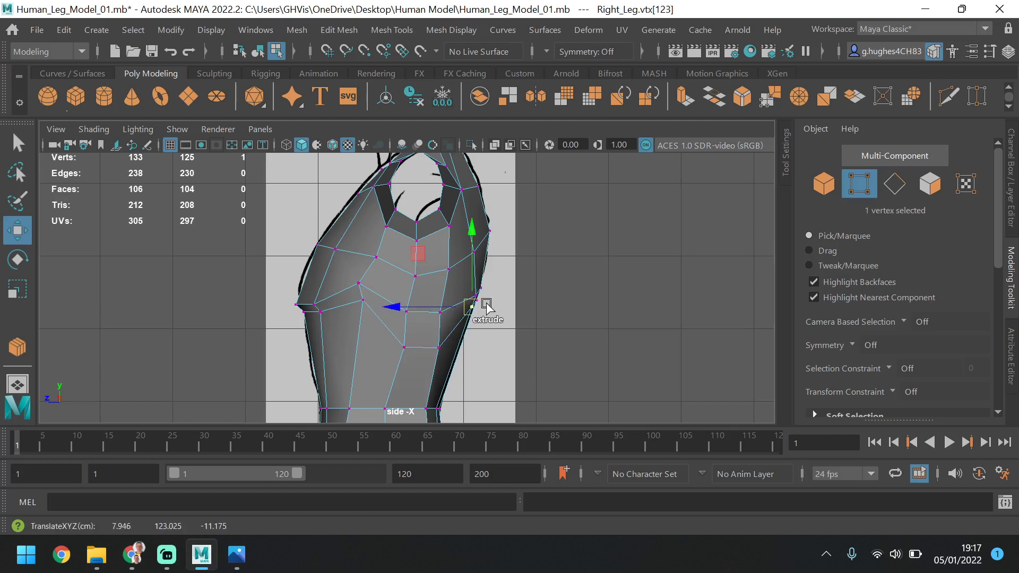
click(485, 298)
click(477, 300)
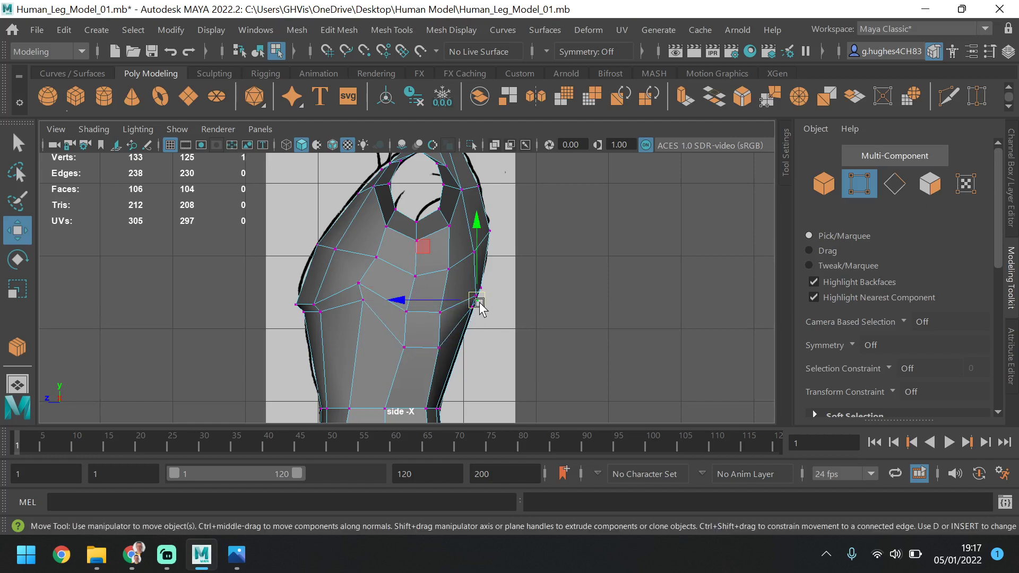
shift+click(470, 311)
drag(469, 301, 447, 332)
drag(467, 288, 466, 296)
drag(438, 330, 437, 330)
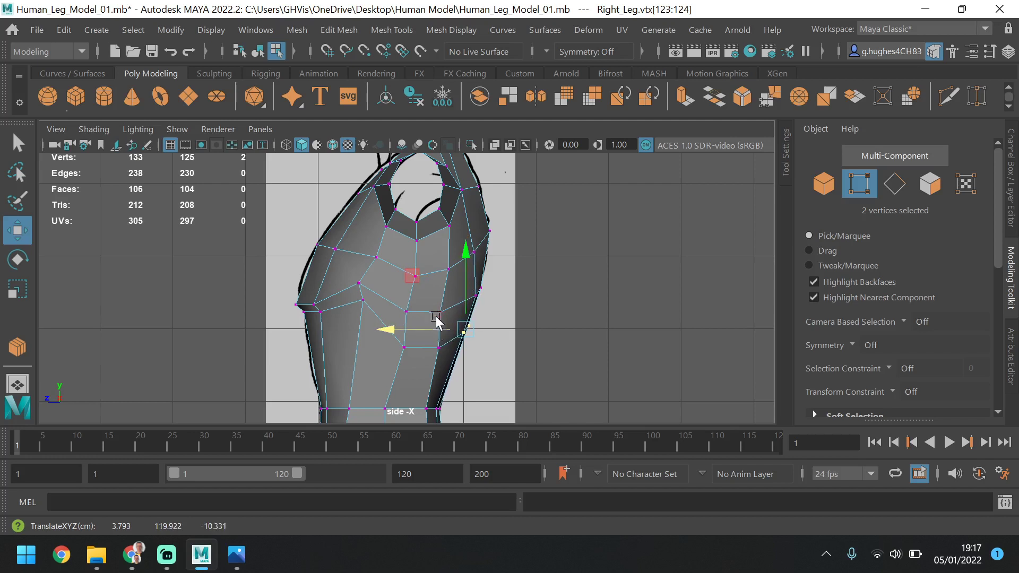
Shift the two side vertices above the new loop and the upper-back vertex behind the arm opening slightly backward in the side view
click(444, 313)
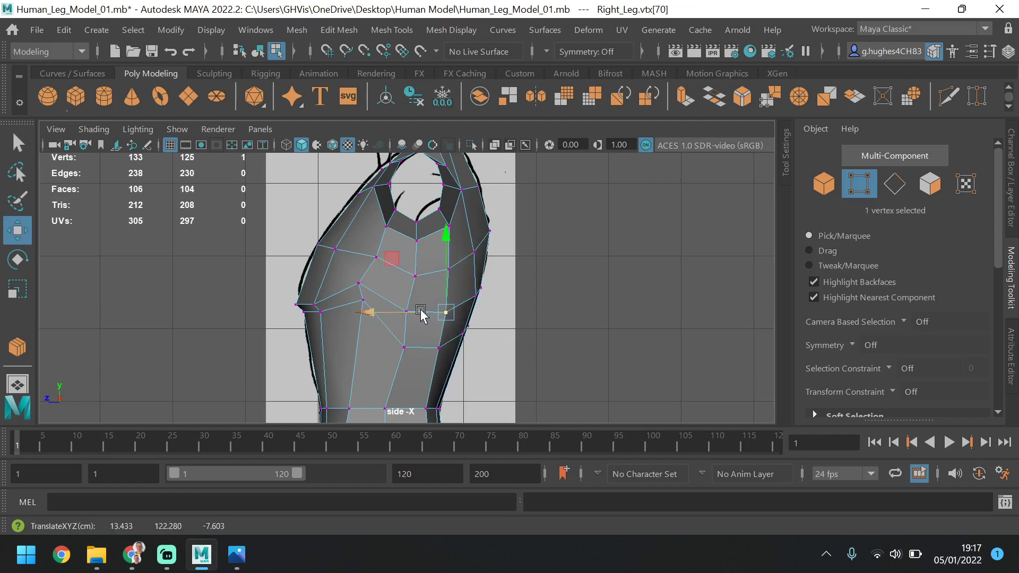
click(411, 311)
drag(359, 314, 362, 314)
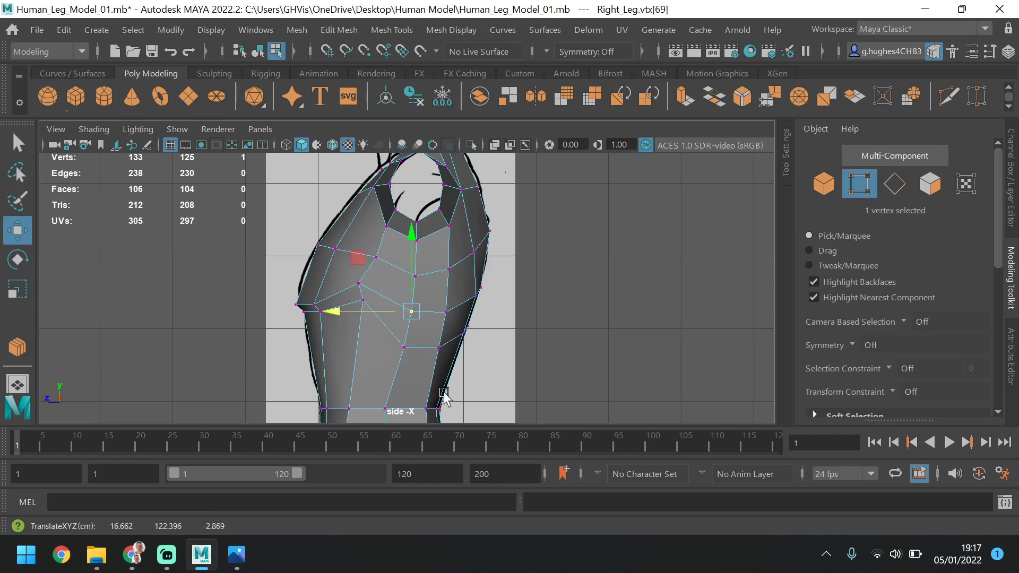
click(474, 252)
drag(433, 251, 436, 250)
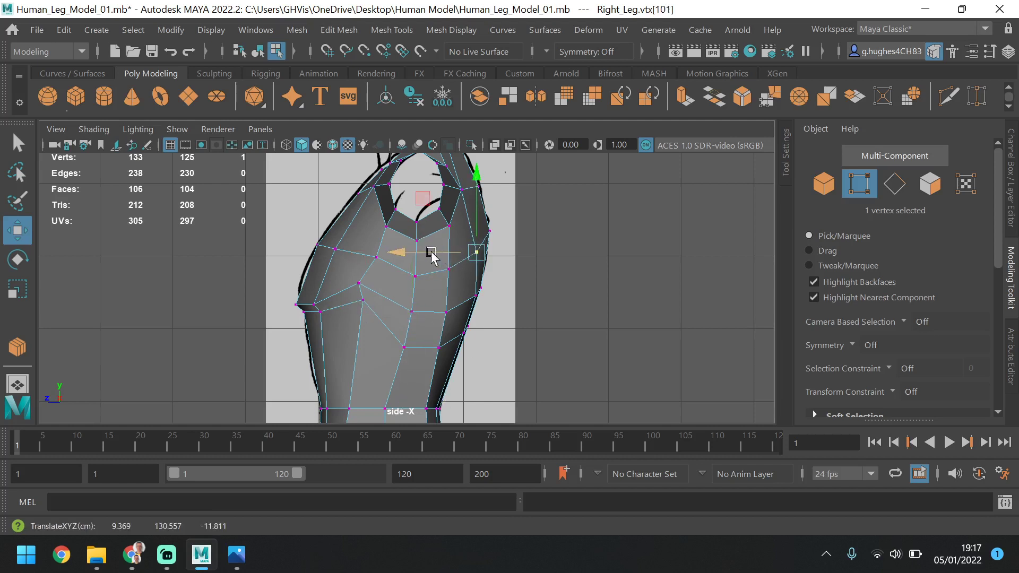
click(350, 281)
Adjust the side vertices beneath the arm opening horizontally in the front view, shifting the lower pair slightly outward
key(space)
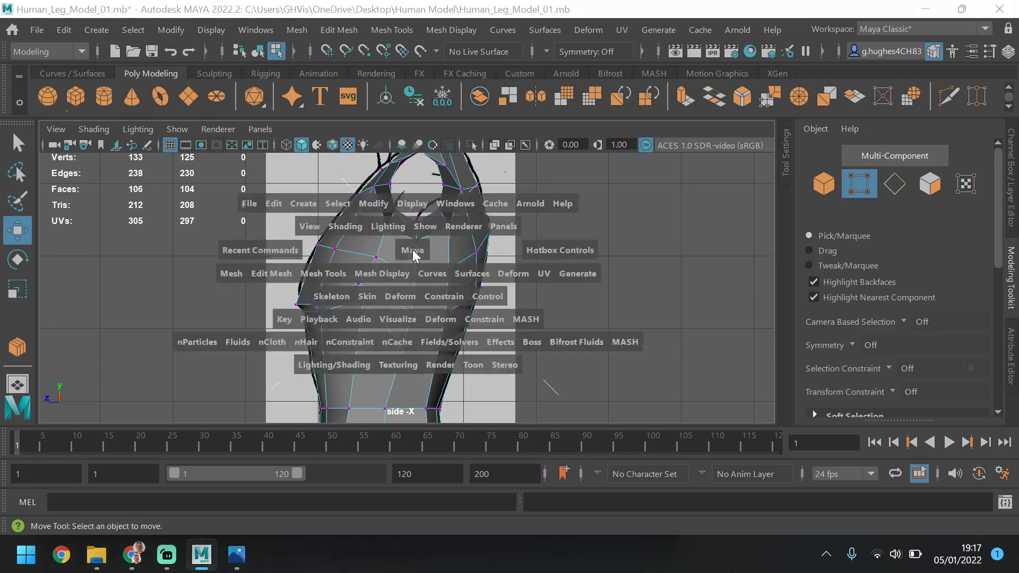
key(space)
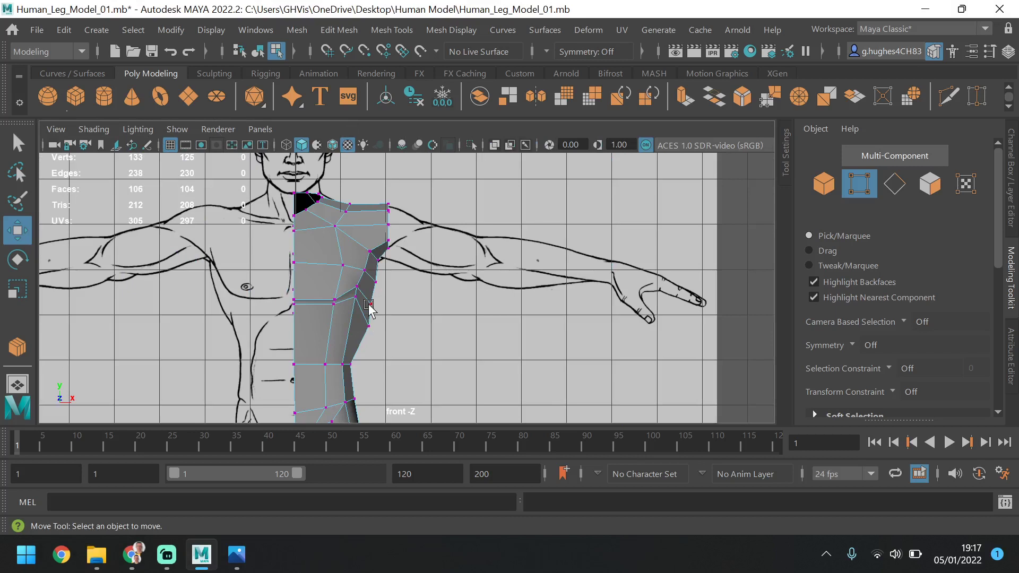
click(377, 280)
shift+click(364, 270)
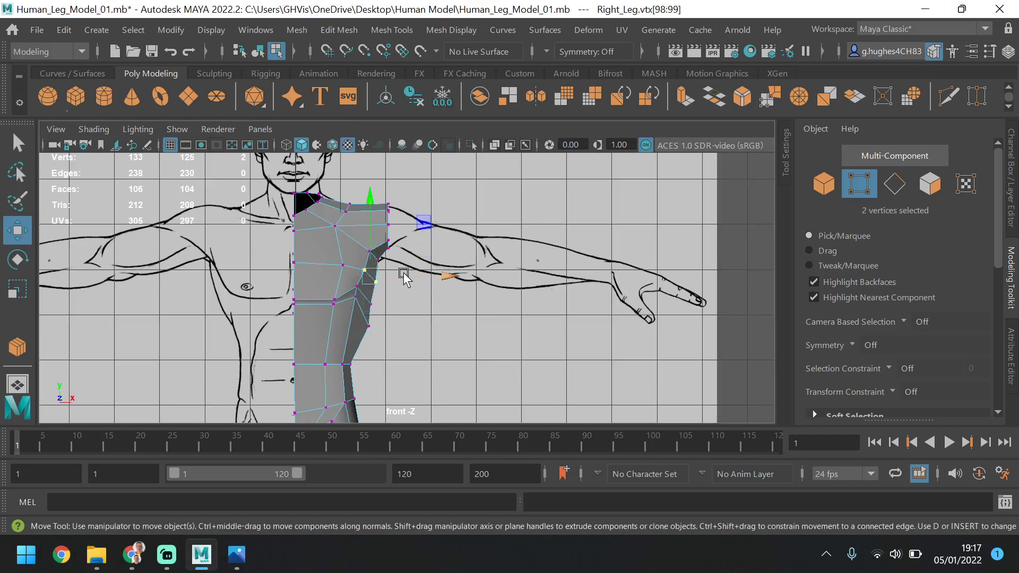
drag(410, 276, 409, 278)
click(381, 303)
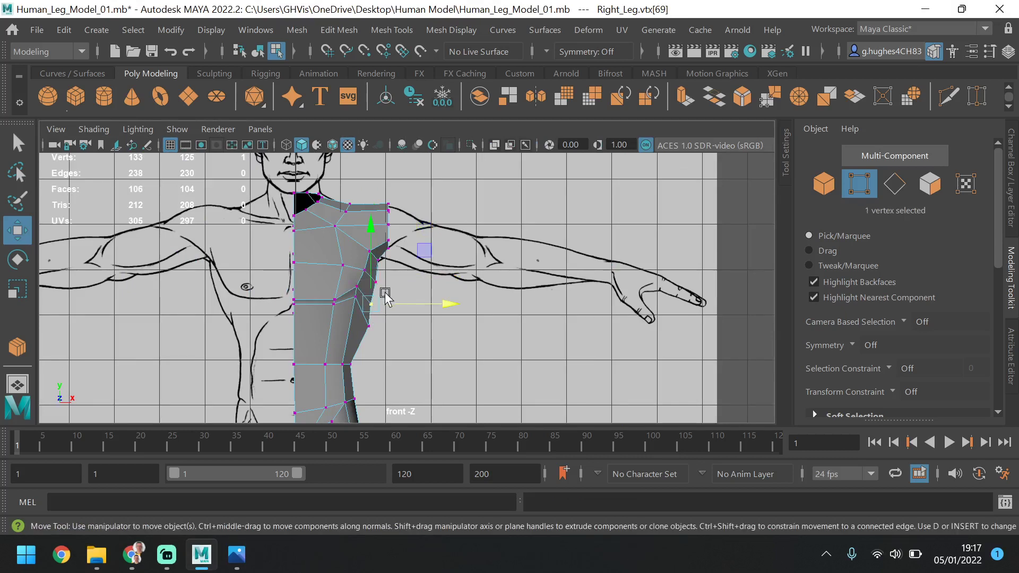
shift+click(357, 286)
drag(391, 299, 414, 301)
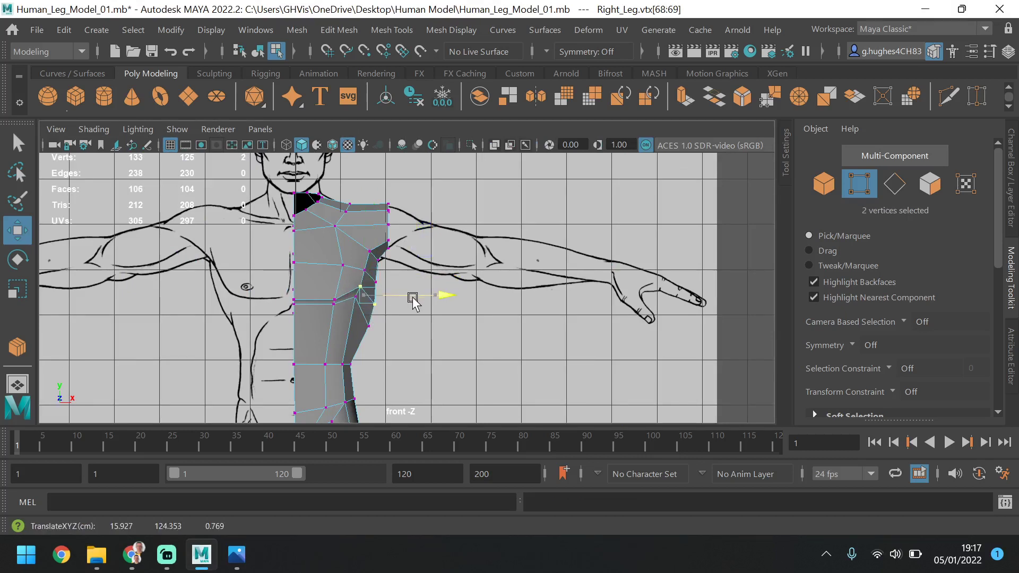
Move the new loop's vertex at the outer lower chest slightly inward in the front view
click(372, 327)
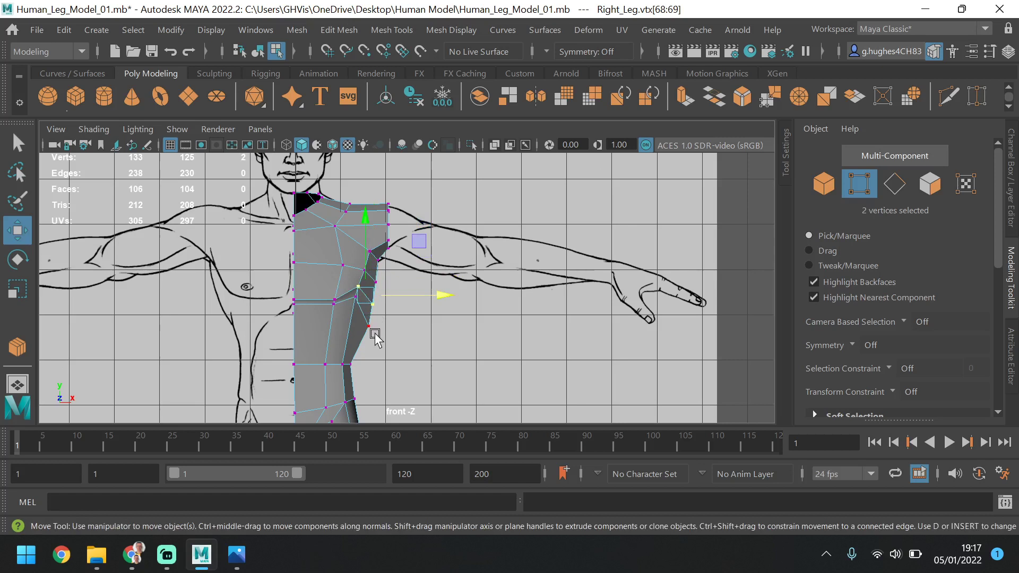
click(357, 298)
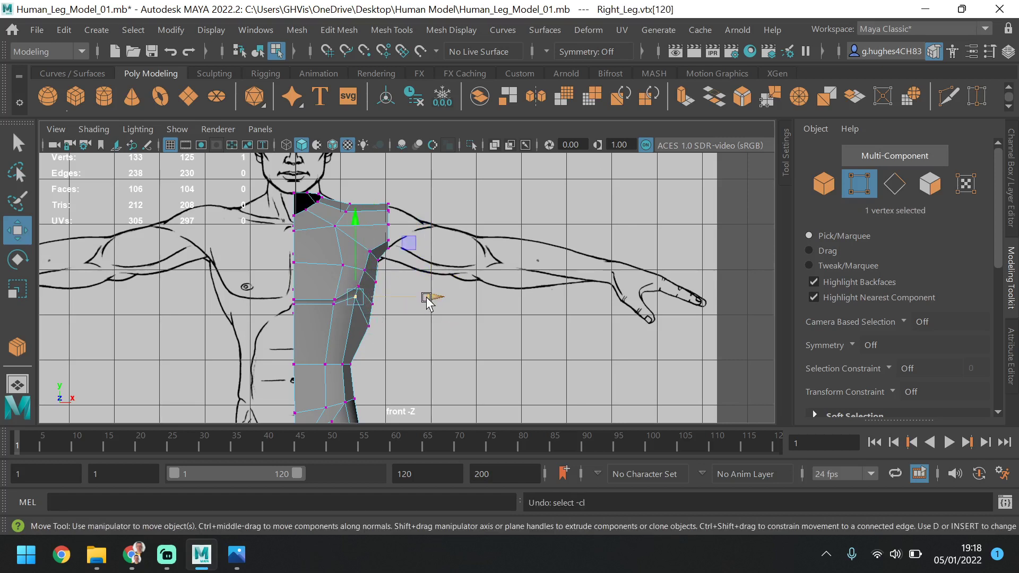
drag(428, 302, 423, 303)
click(431, 312)
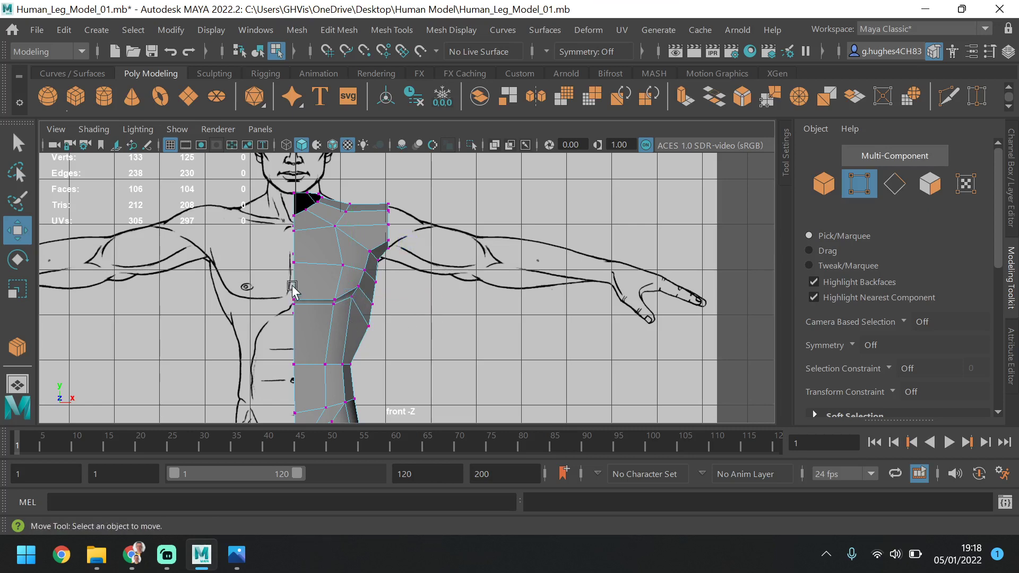
Select the open border edge loop running along the body's centre line in the front view
scroll(278, 201, down, 2)
alt+middle_drag(345, 383, 351, 320)
alt+middle_drag(344, 247, 334, 298)
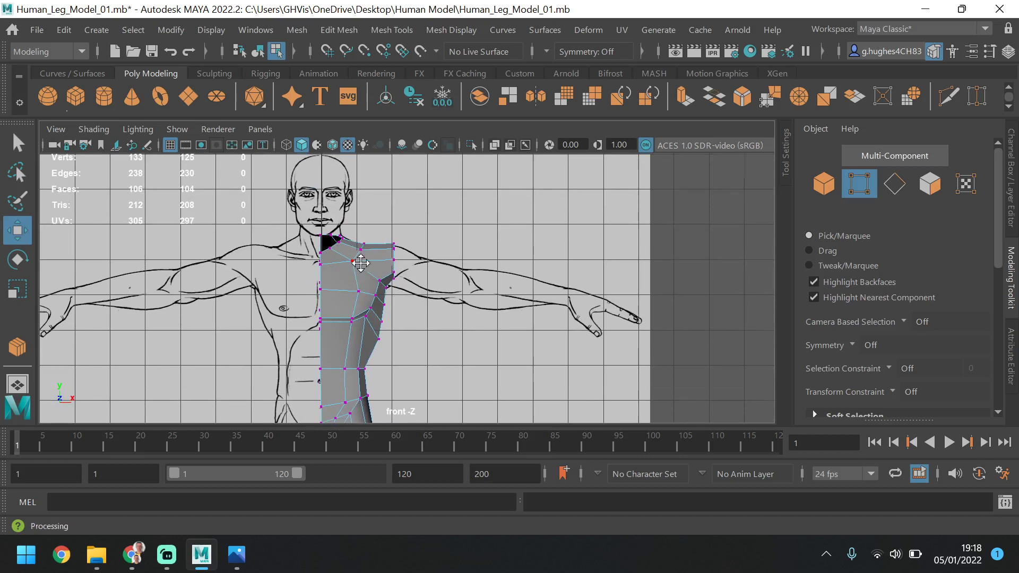
alt+middle_drag(357, 262, 373, 197)
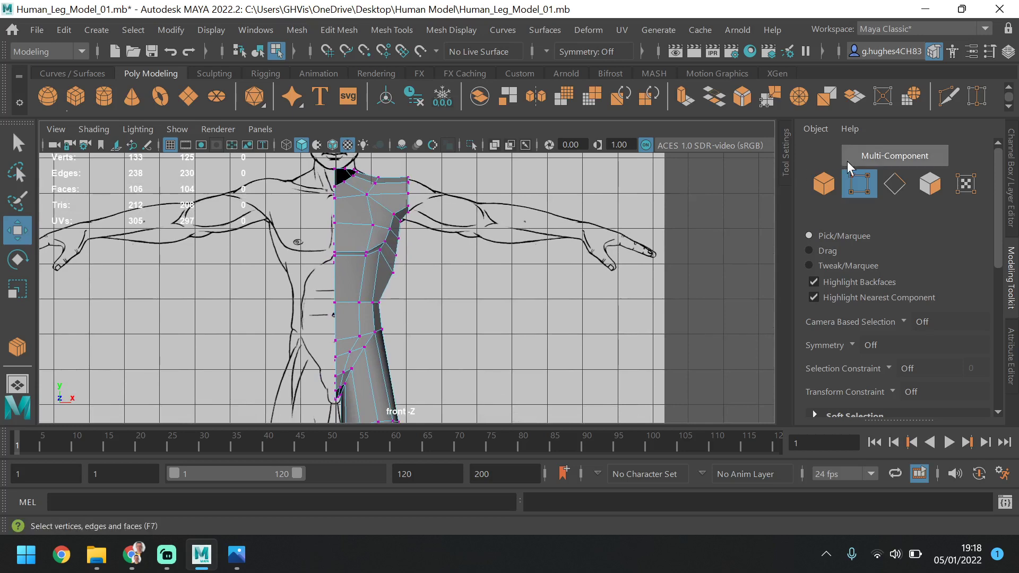
key(F10)
double_click(331, 216)
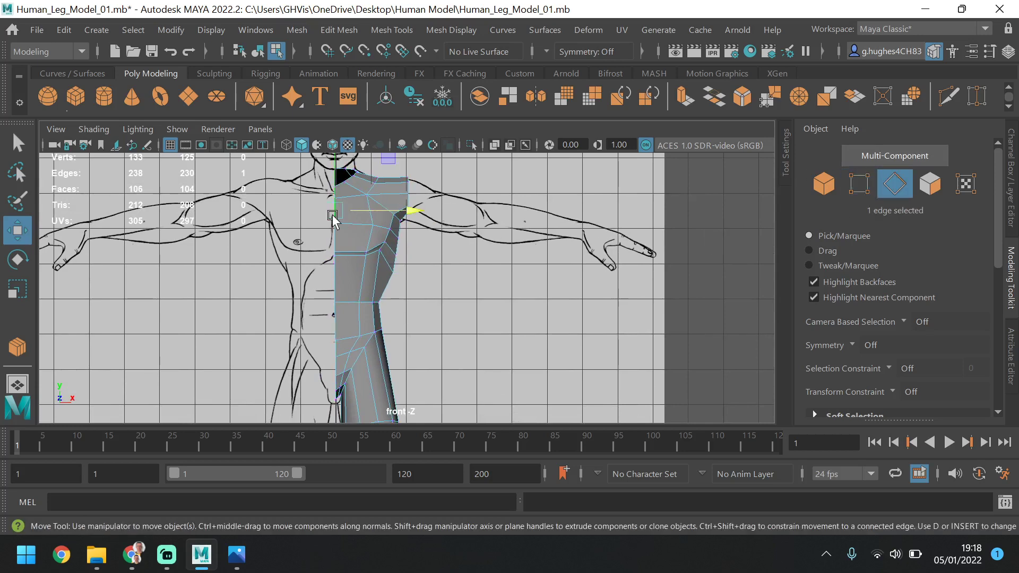
Remove the neck-opening edges from the border selection in the perspective view, leaving only the centre-line edges selected
key(space)
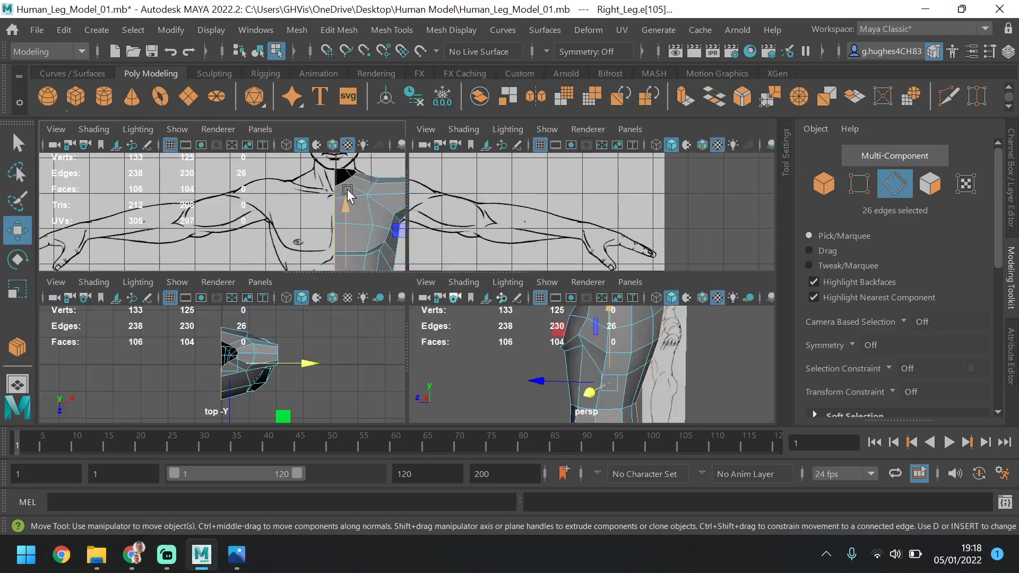
key(space)
alt+drag(504, 189, 531, 221)
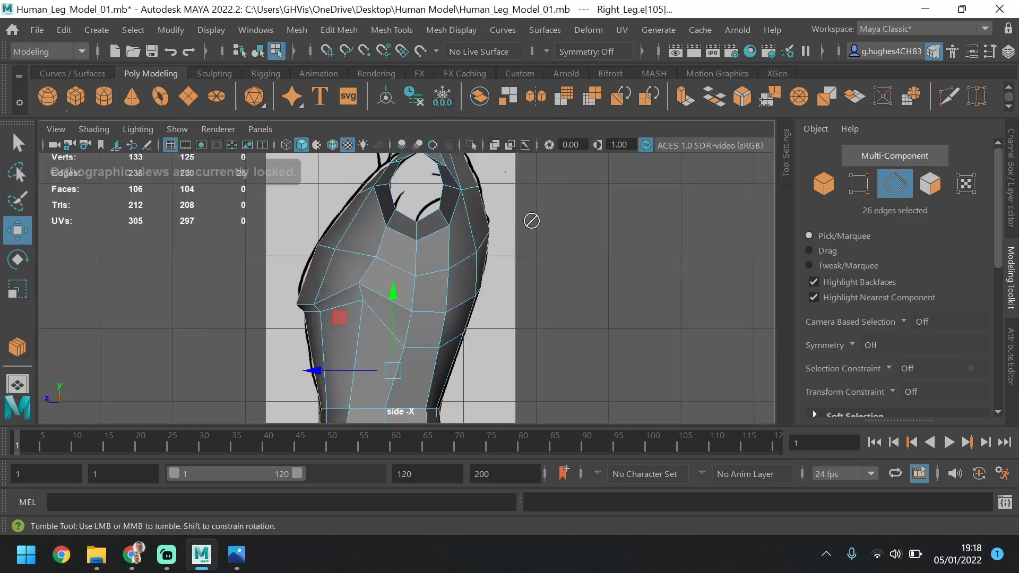
key(space)
key(space)
alt+drag(553, 334, 505, 218)
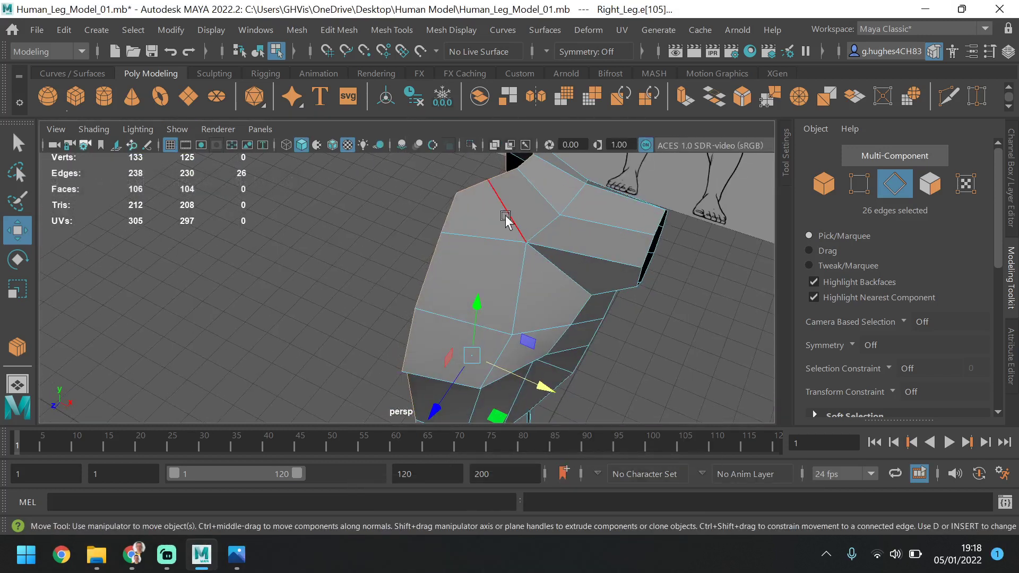
ctrl+click(529, 165)
alt+middle_drag(576, 164, 577, 252)
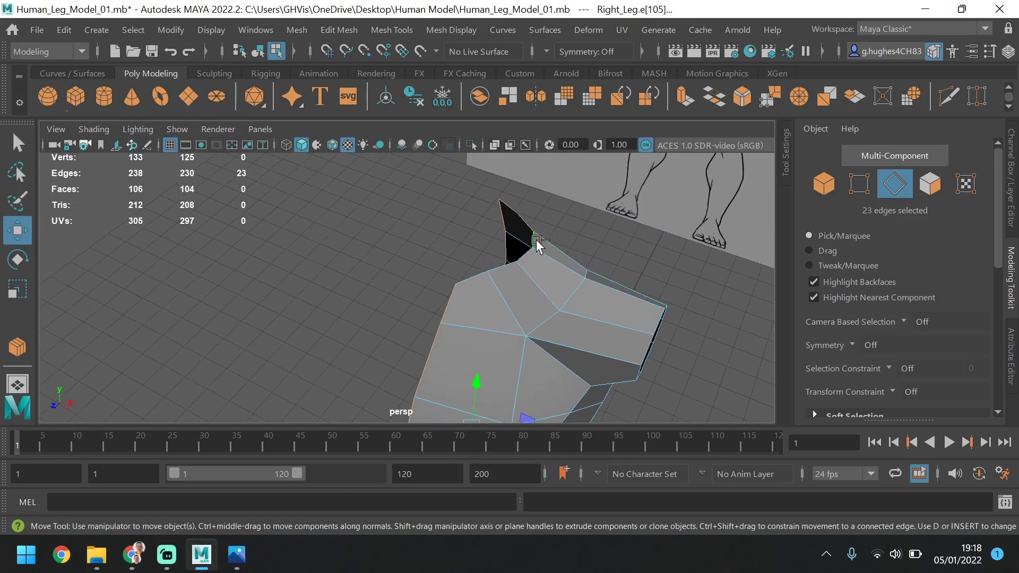
ctrl+click(512, 212)
alt+drag(521, 213, 584, 266)
Scale the selected centre-line edges flat along the horizontal X axis in the front view and clear the selection
key(space)
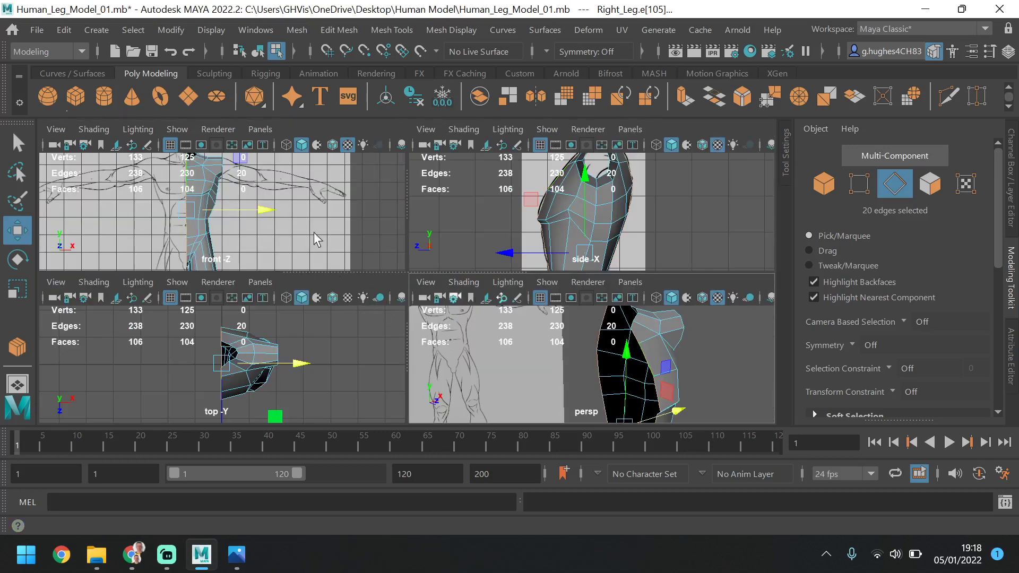
key(space)
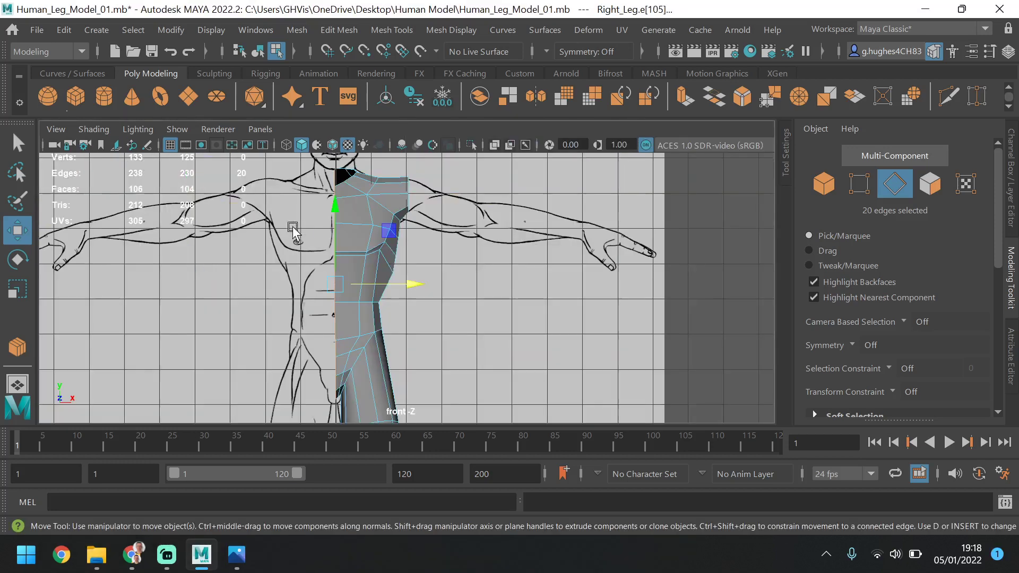
click(23, 288)
drag(409, 286, 248, 287)
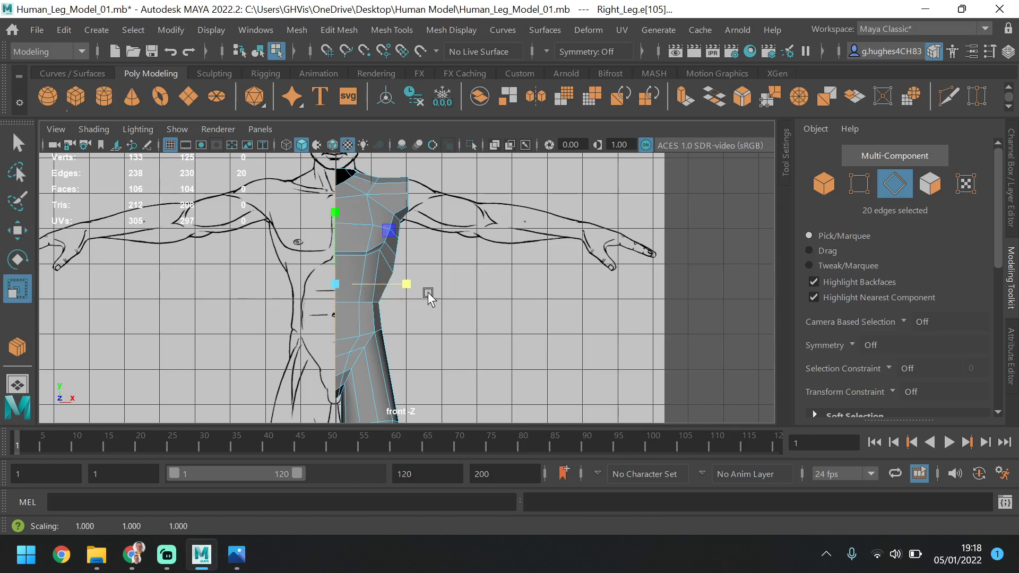
key(space)
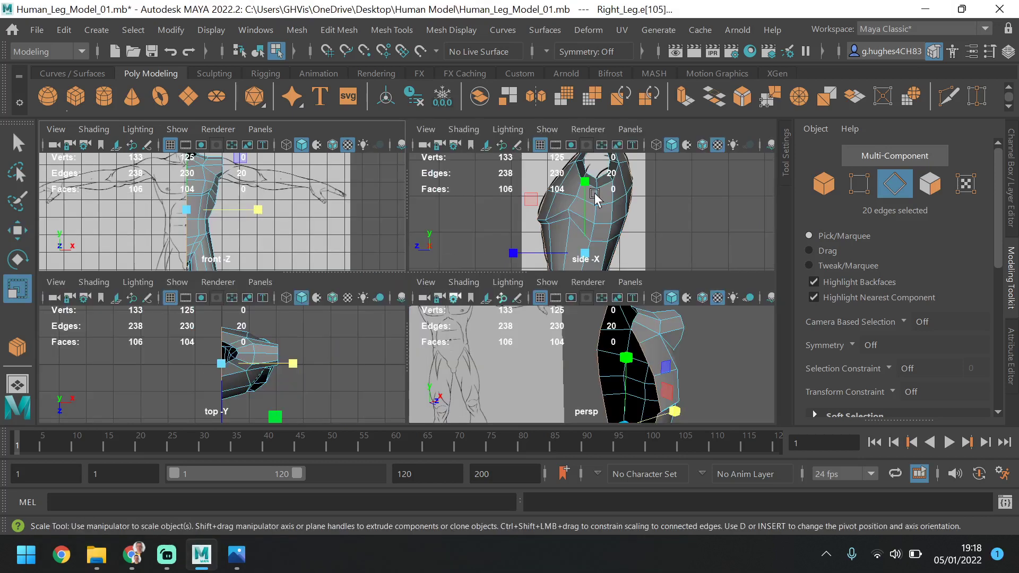
key(space)
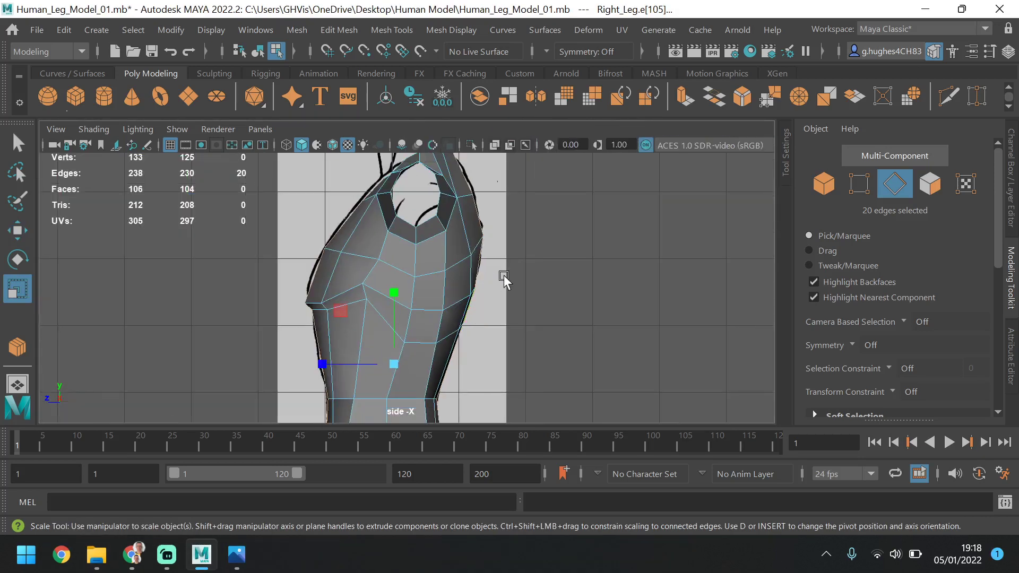
click(504, 275)
key(space)
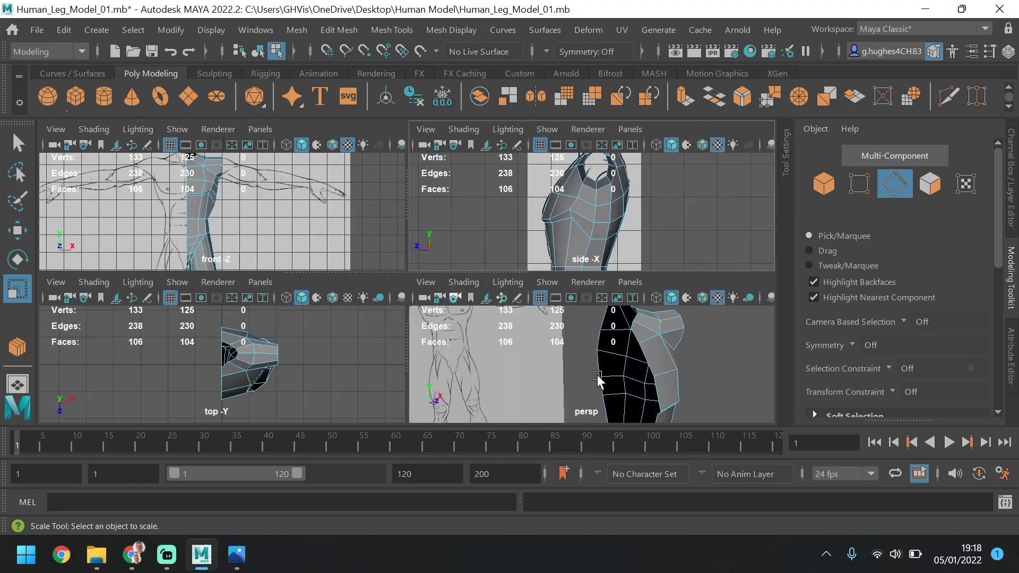
key(space)
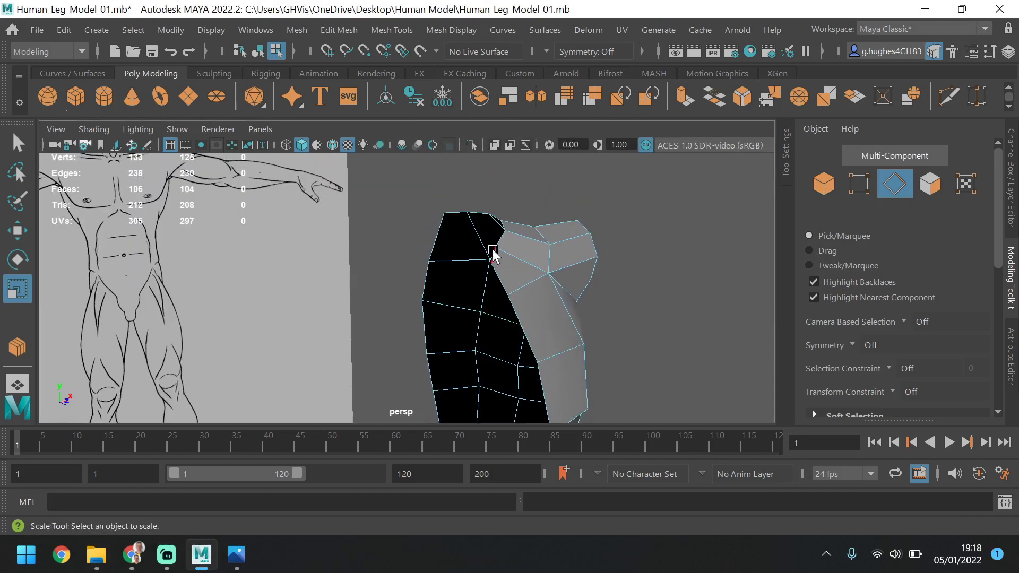
Select the six edges around the half neck opening and extrude them upward into a neck section in the front view
click(493, 253)
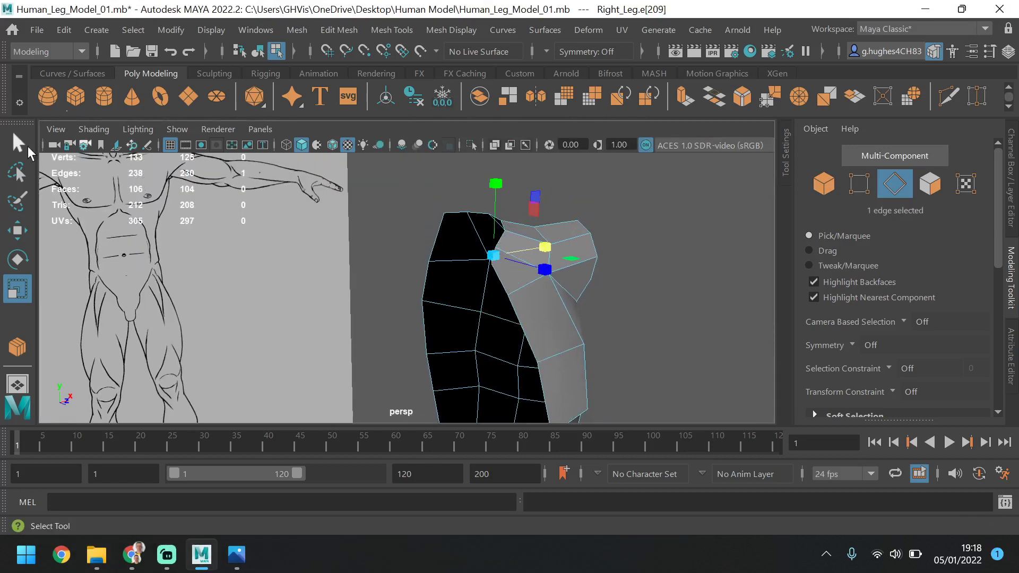
click(18, 230)
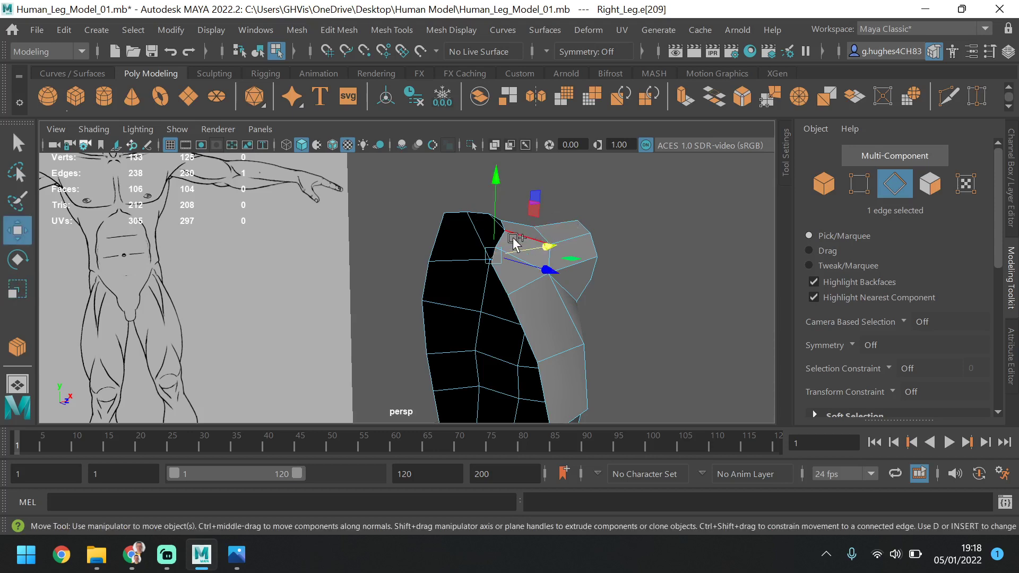
shift+click(505, 230)
shift+click(505, 228)
alt+drag(569, 254, 531, 239)
shift+click(387, 296)
shift+click(398, 297)
shift+click(412, 314)
key(space)
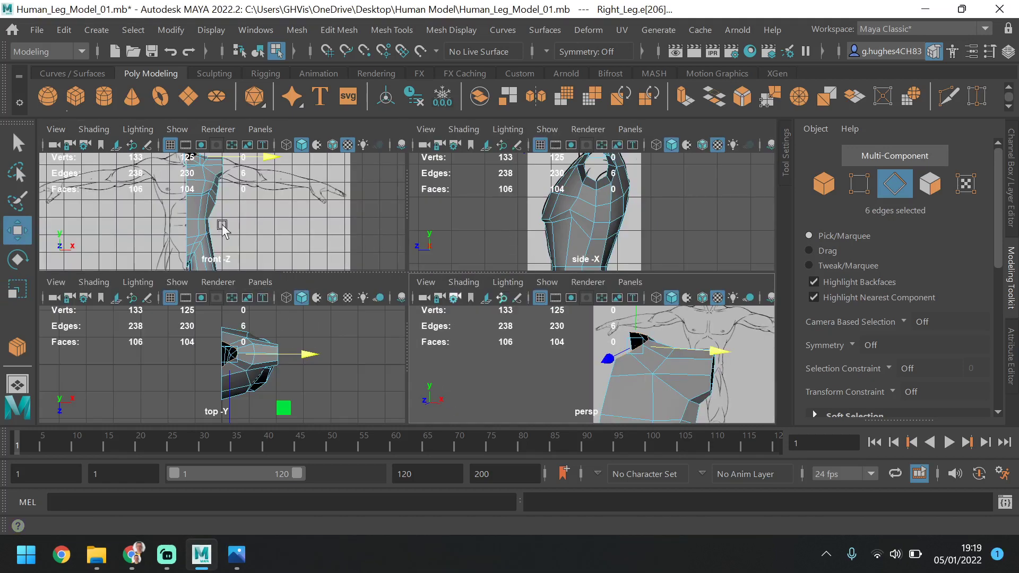
key(space)
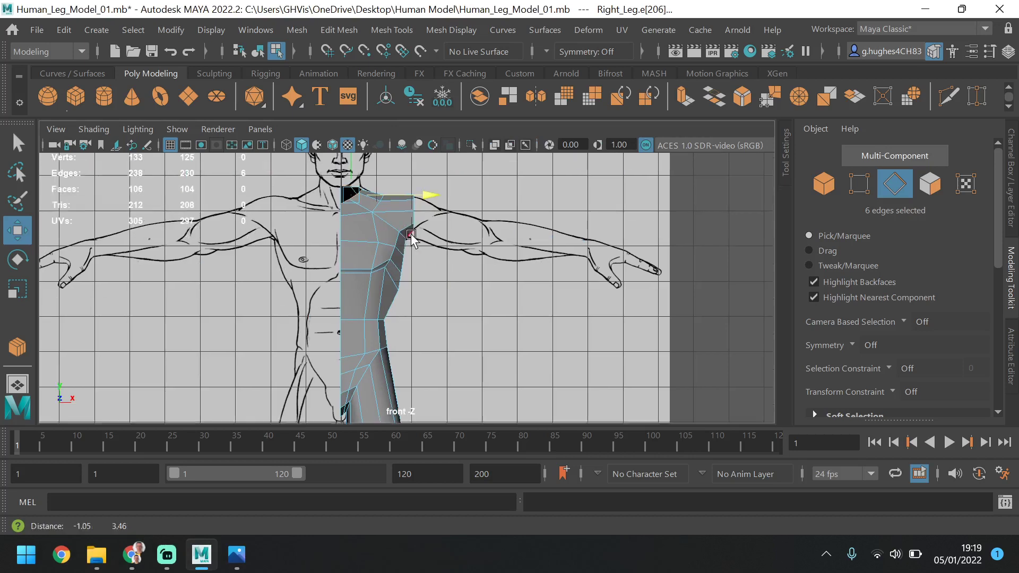
key(super)
key(super)
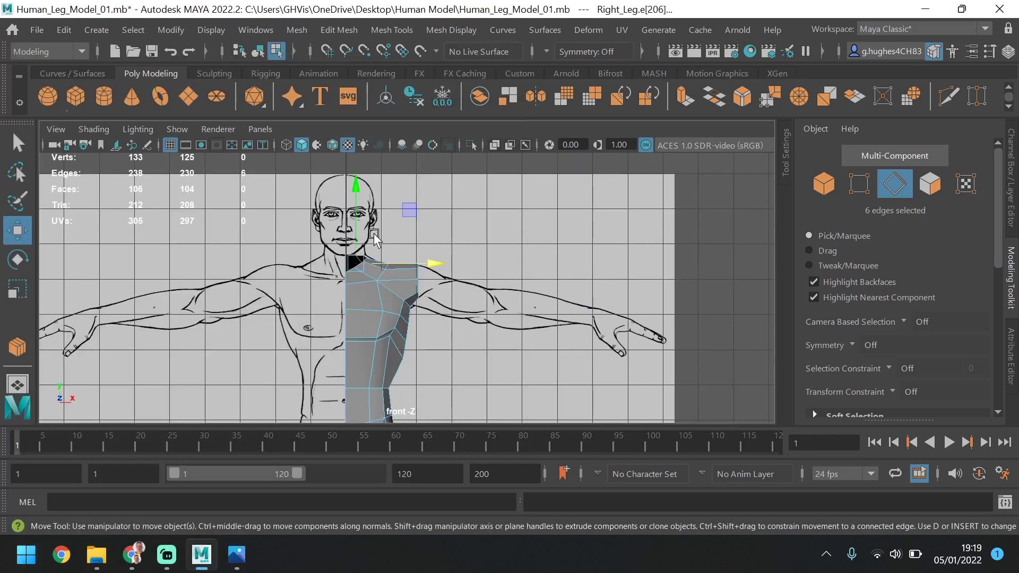
shift+drag(356, 217, 357, 204)
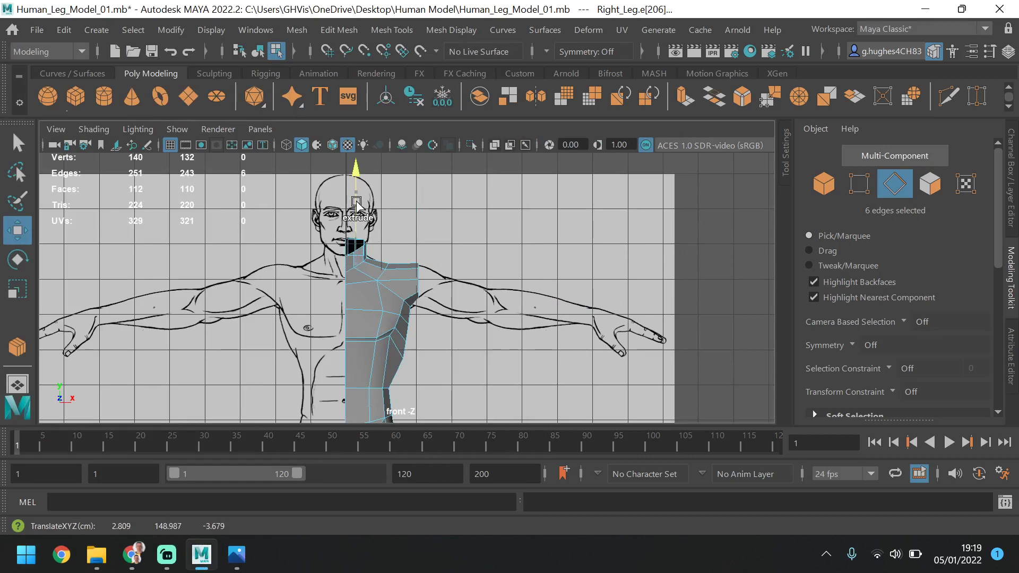
Shift the extruded top neck edges forward in the side view to follow the neck of the reference
key(space)
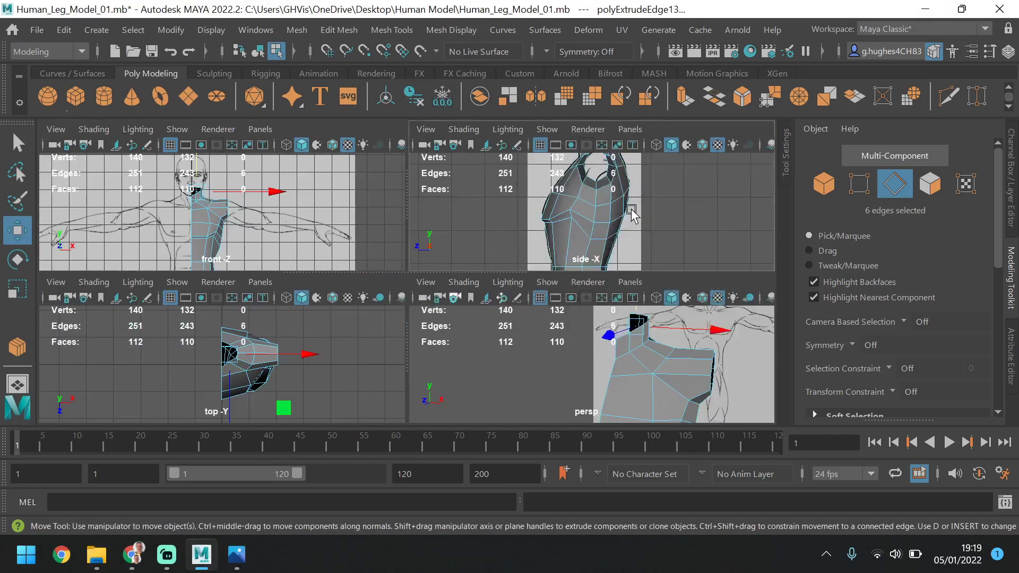
key(space)
drag(419, 300, 399, 301)
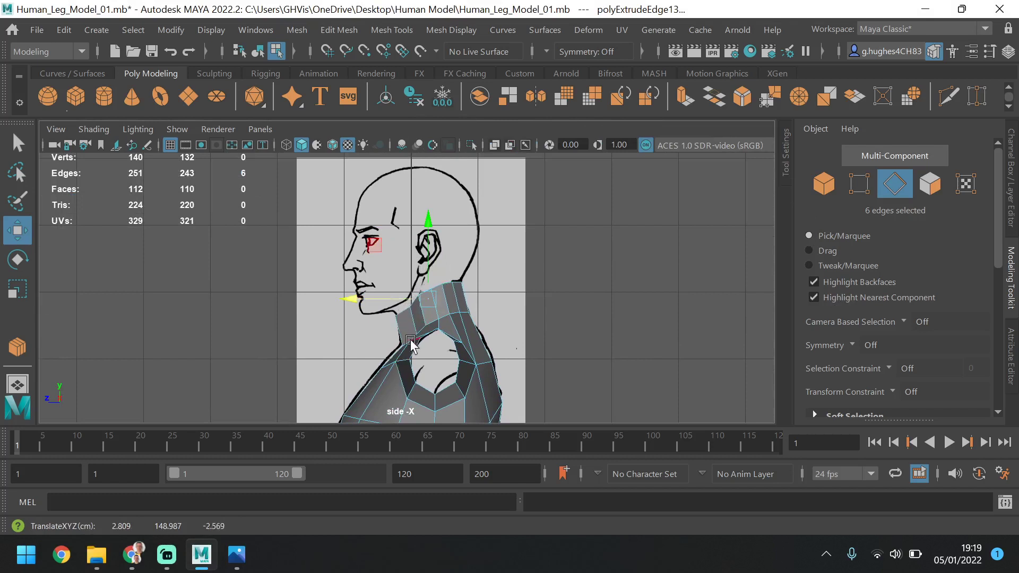
Move the front centre vertex at the base of the neck slightly forward in the side view
key(F9)
click(394, 354)
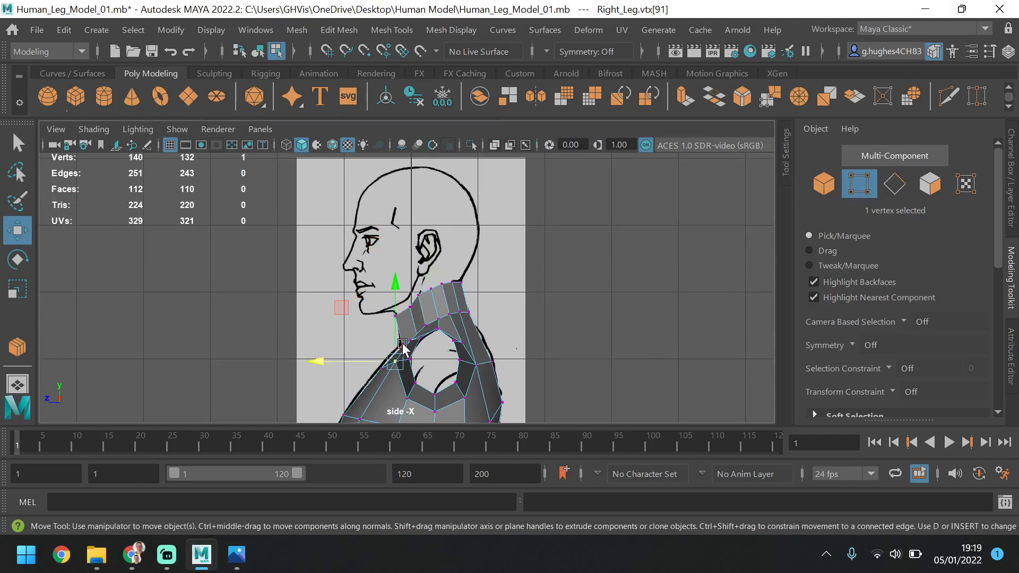
click(402, 340)
drag(402, 342, 378, 352)
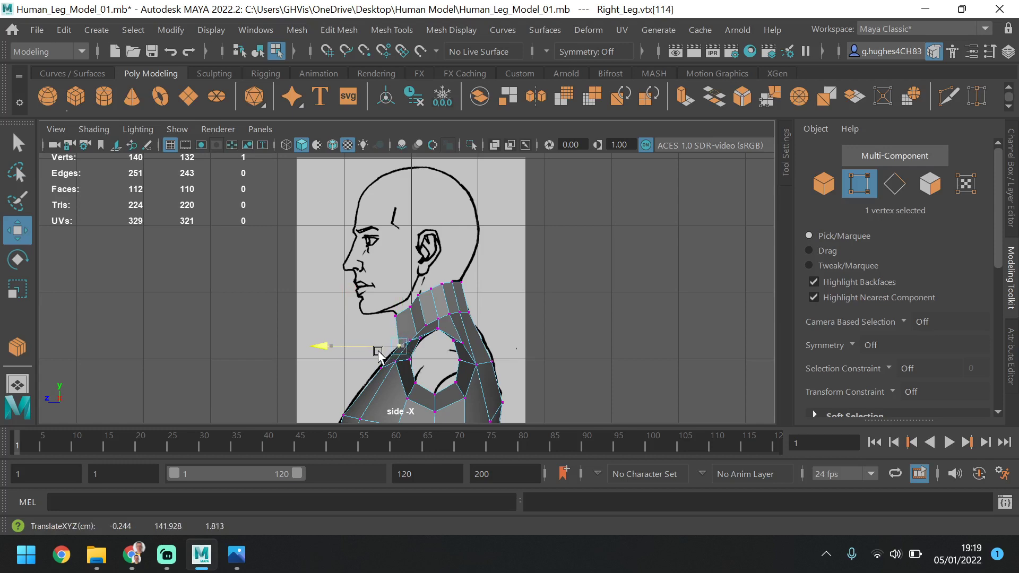
Reposition the vertex pair beside the neck's front centre, moving it and the neighbouring side pair forward to round the neck
key(space)
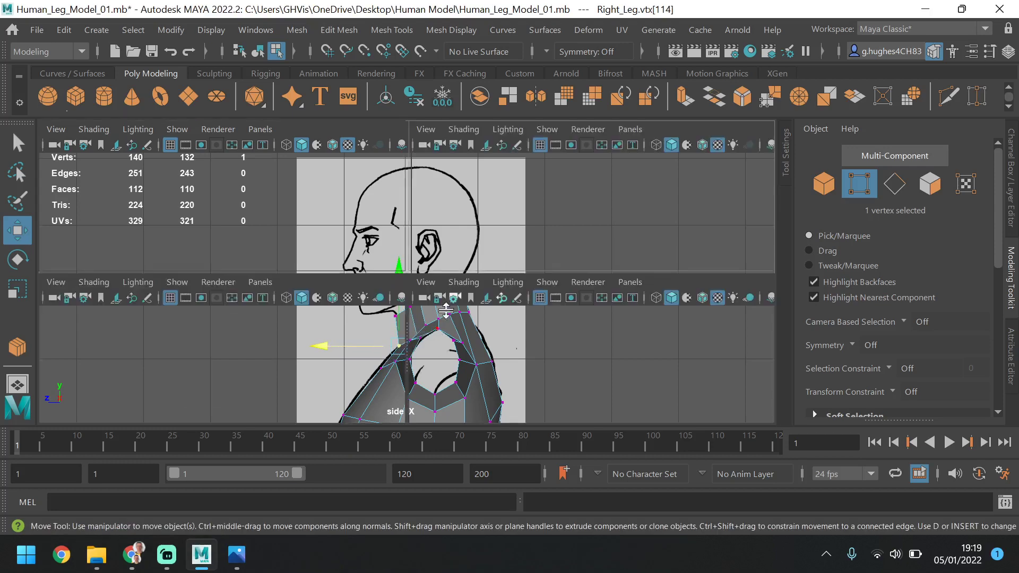
key(space)
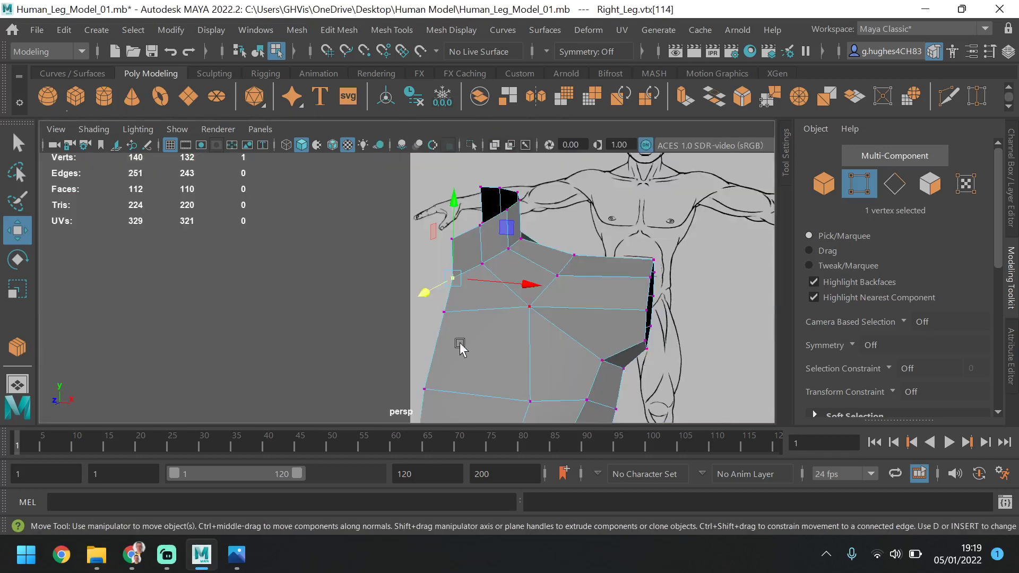
mouse_move(484, 301)
alt+mouse_down()
mouse_move(509, 309)
mouse_move(436, 347)
mouse_move(489, 281)
alt+mouse_up()
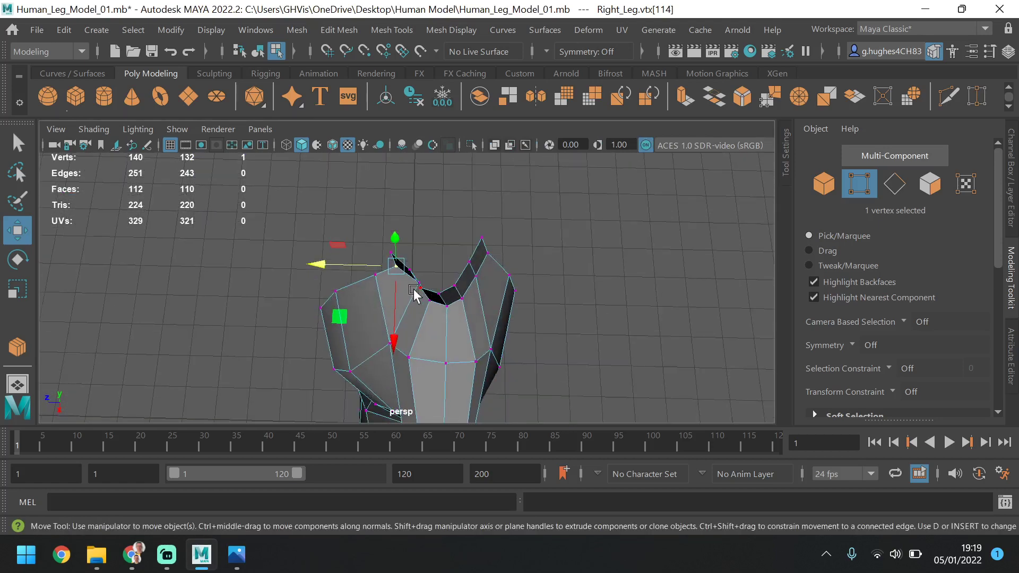
shift+click(419, 279)
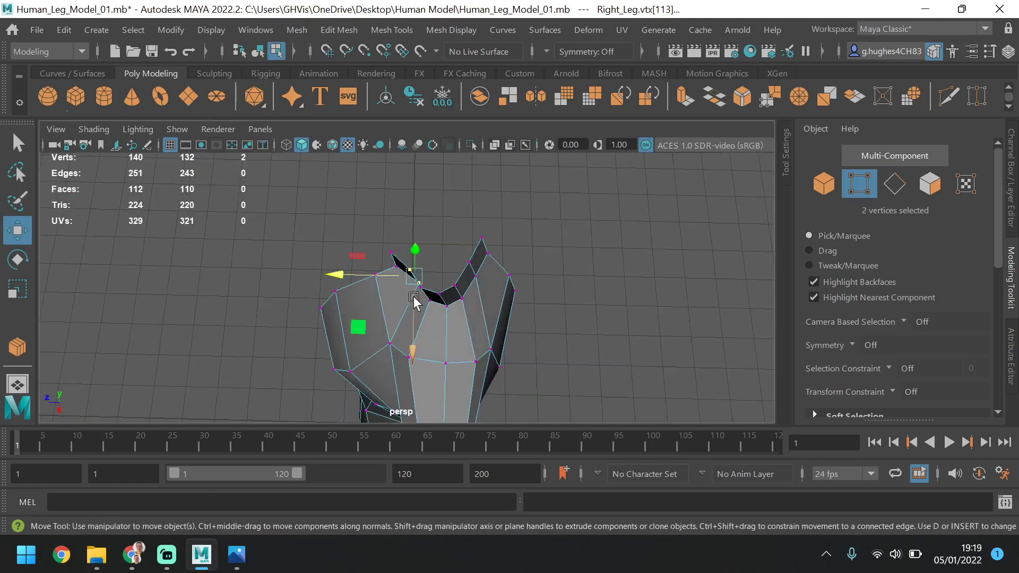
alt+drag(412, 296, 467, 306)
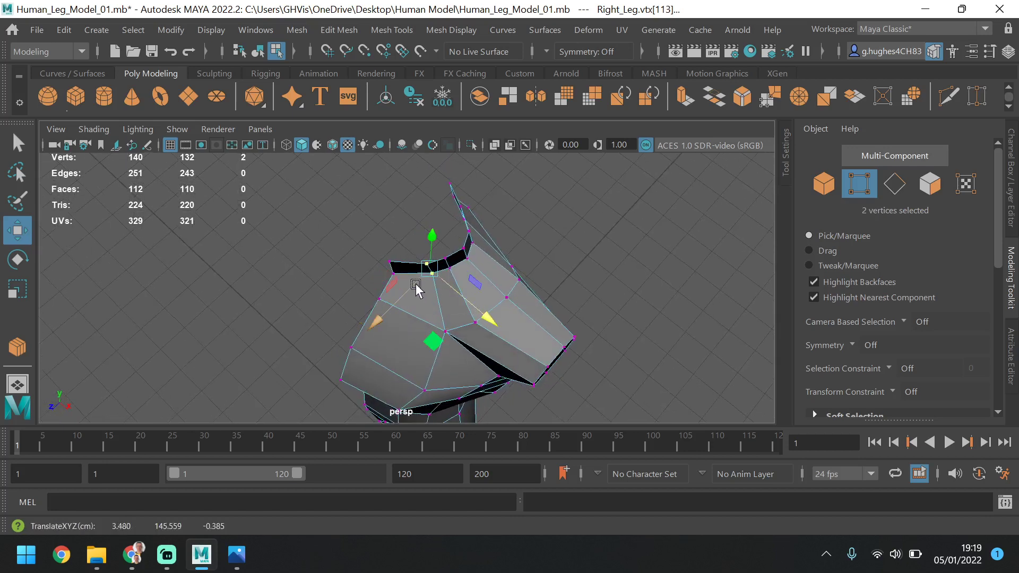
drag(411, 286, 492, 300)
click(449, 270)
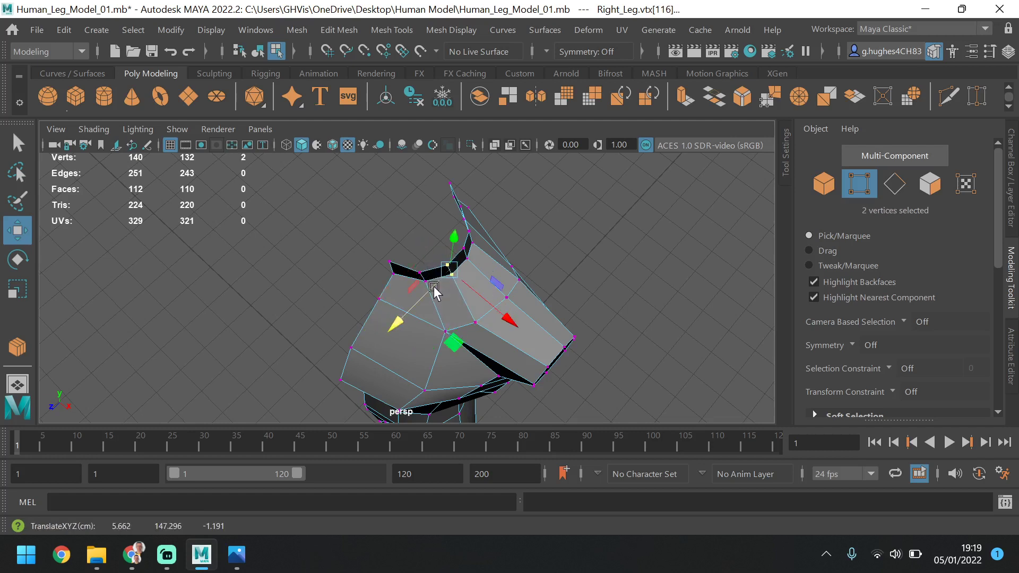
Reposition the pair of vertices at the back of the neck in the perspective view to round the neck's rear
click(448, 183)
click(449, 184)
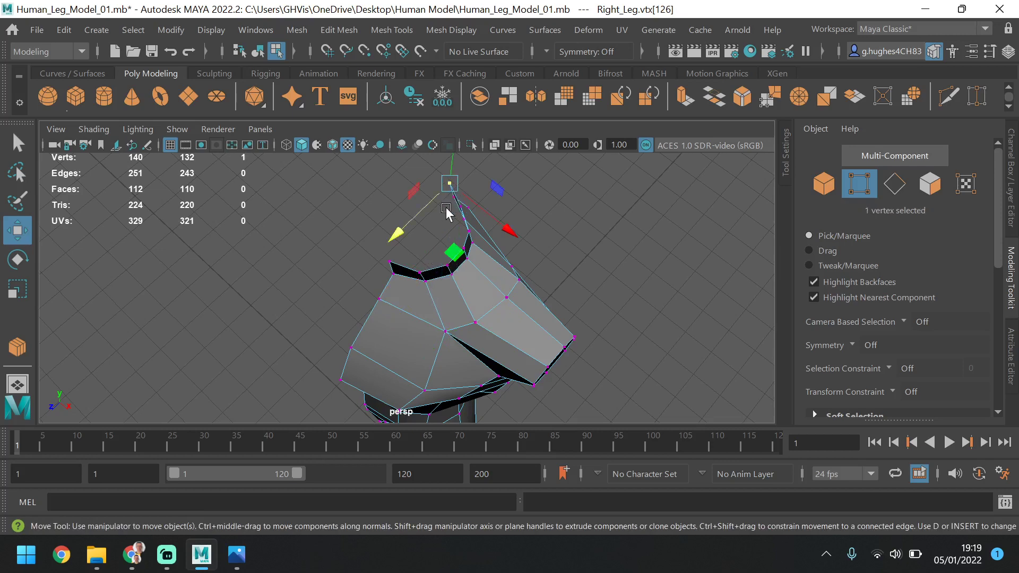
shift+click(448, 201)
drag(431, 207, 466, 279)
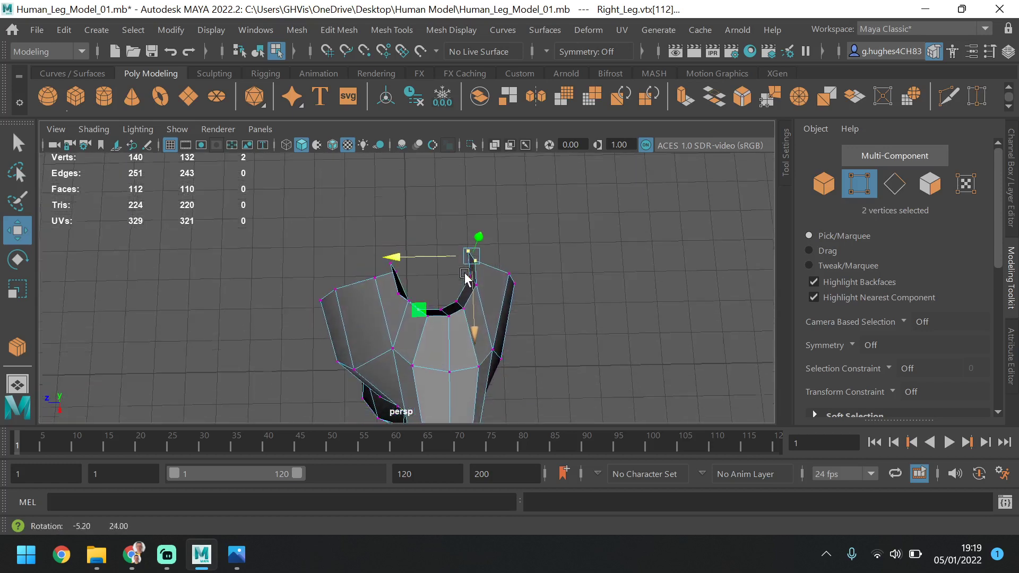
Shift the vertex pair beside the neck's front centre slightly backward, then compare the neck with the reference in the front view
click(398, 293)
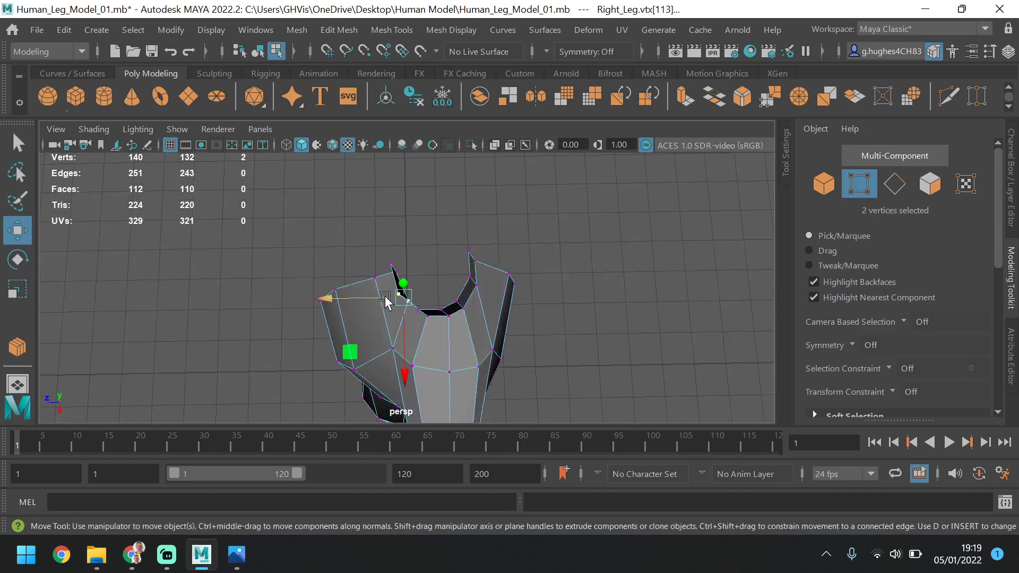
drag(385, 295, 394, 296)
alt+drag(470, 312, 584, 227)
key(space)
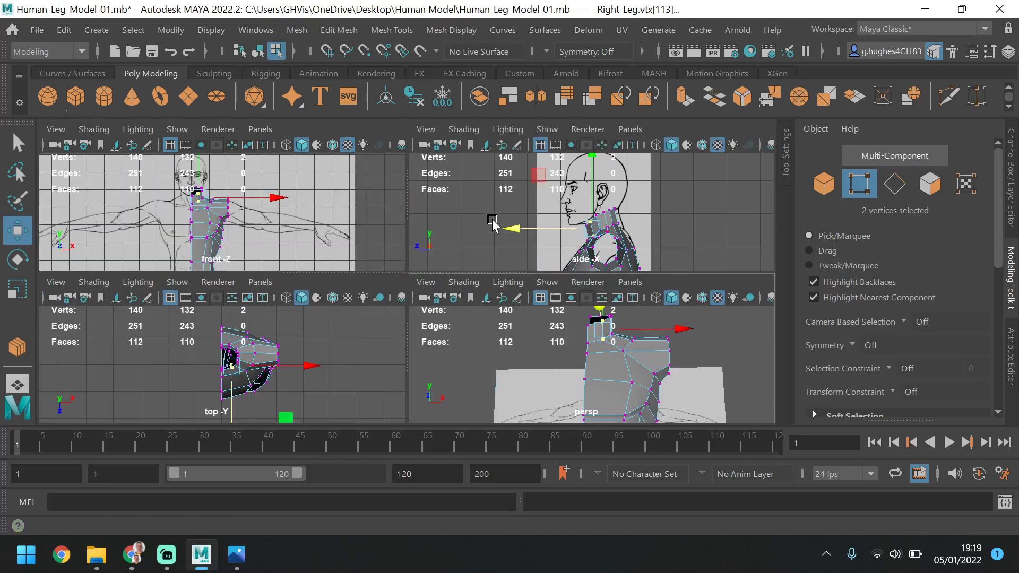
key(space)
scroll(398, 276, up, 5)
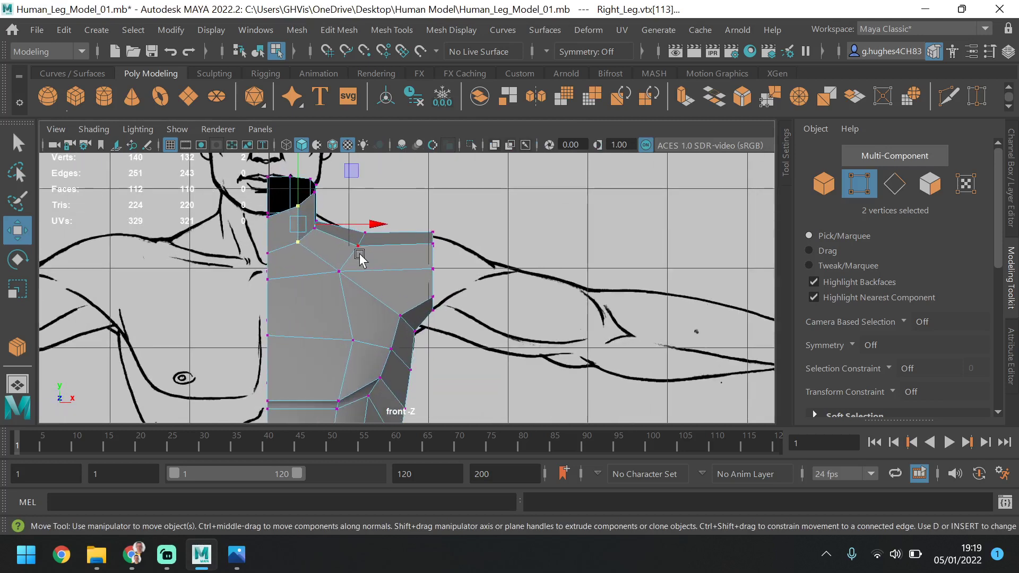
Raise the three vertices at the side of the neck's base slightly in the front view, then check them in the side view
drag(308, 240, 309, 238)
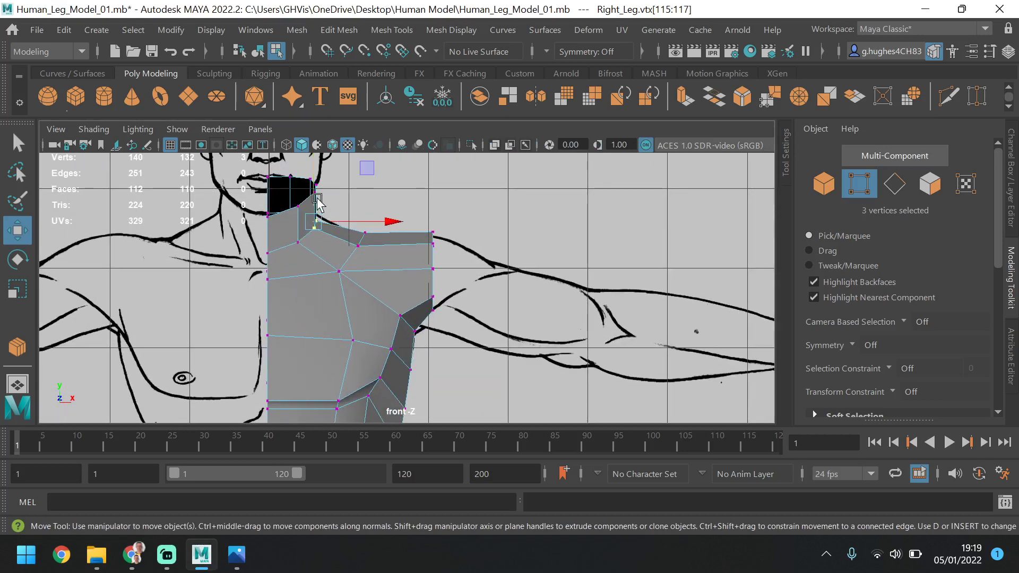
middle_drag(310, 169, 312, 163)
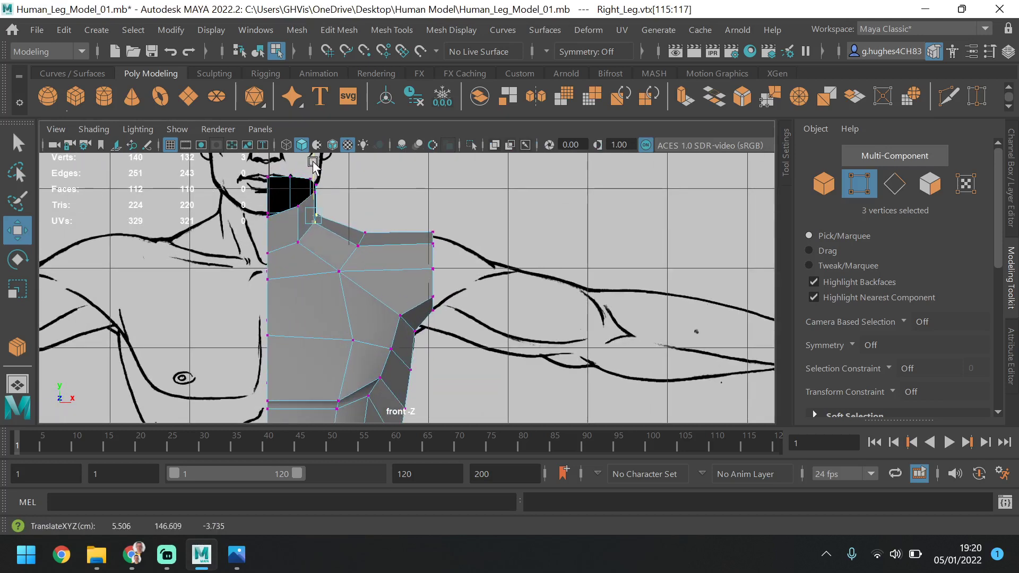
drag(313, 162, 313, 162)
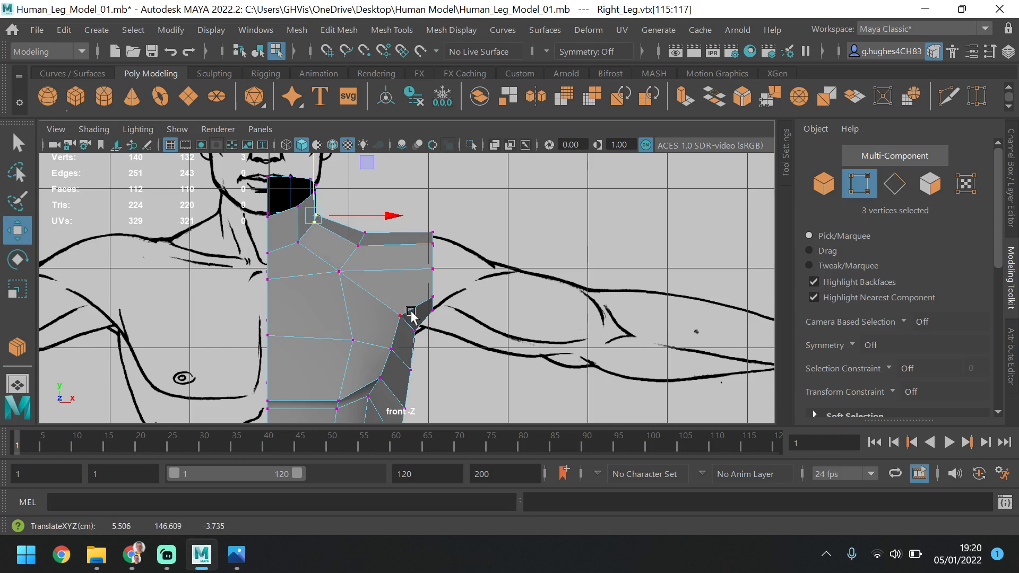
key(space)
key(space)
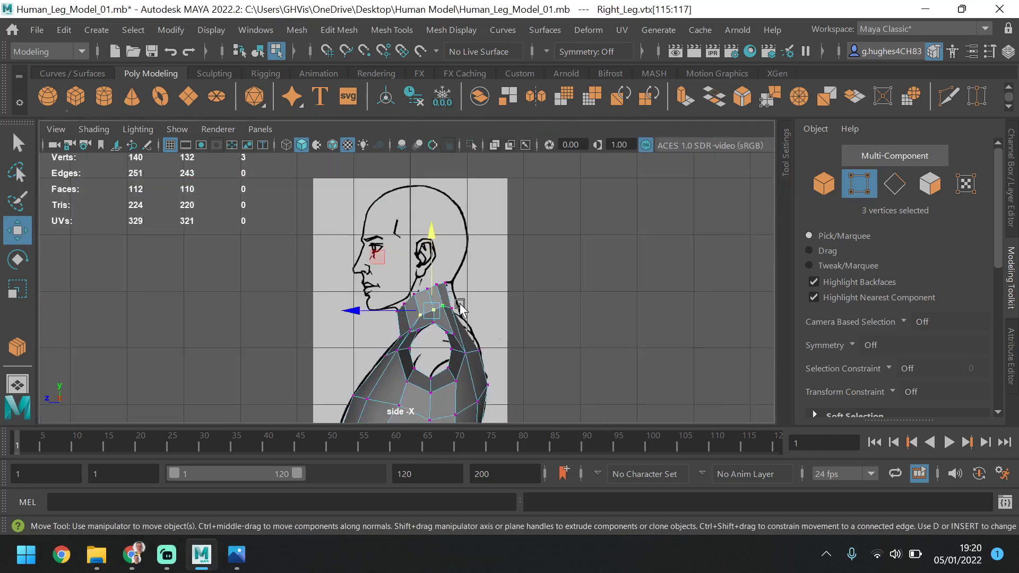
Return to object mode and examine the whole leg and torso mesh in the perspective view
click(824, 183)
click(564, 290)
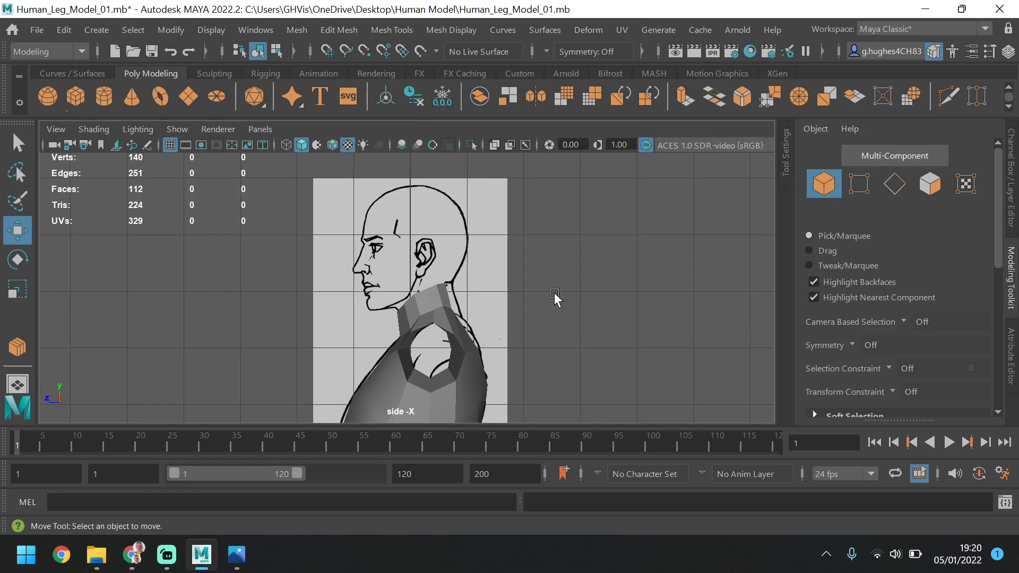
key(space)
key(space)
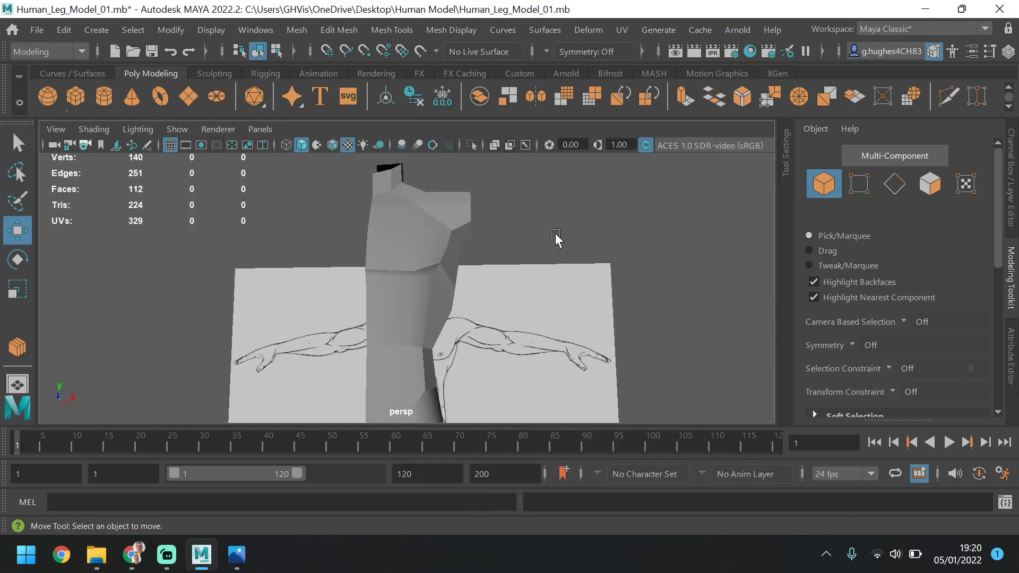
alt+drag(555, 234, 408, 204)
click(412, 241)
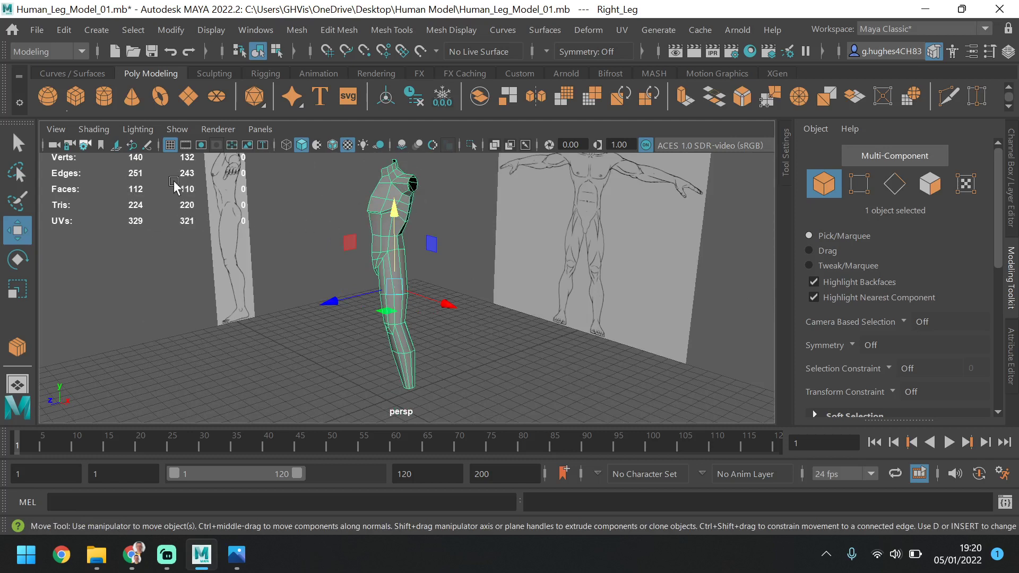
click(274, 216)
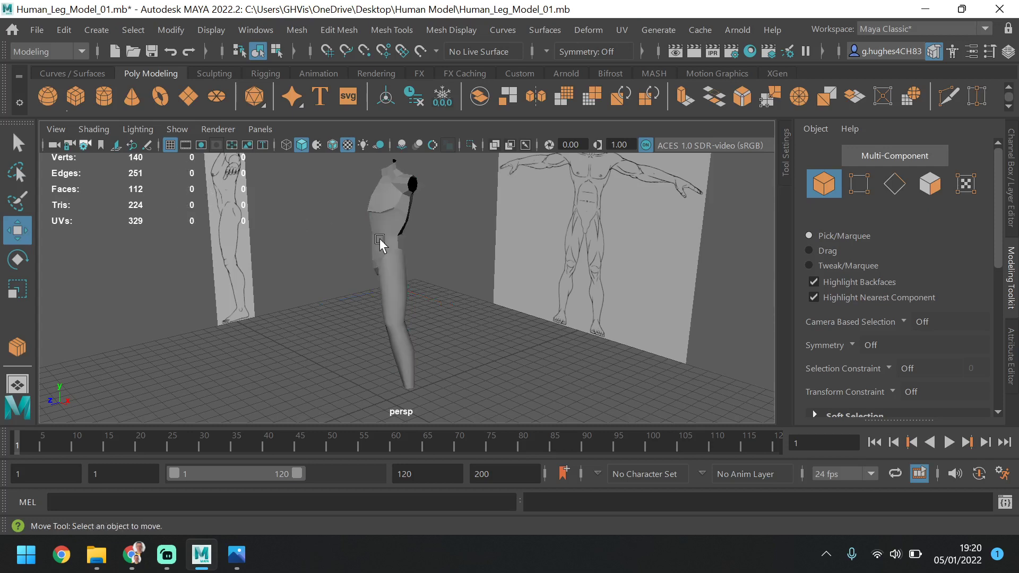
Preview the leg and torso mesh smoothed and examine its shape from several sides
click(382, 244)
alt+drag(430, 252, 407, 212)
key(3)
click(479, 208)
scroll(406, 213, up, 5)
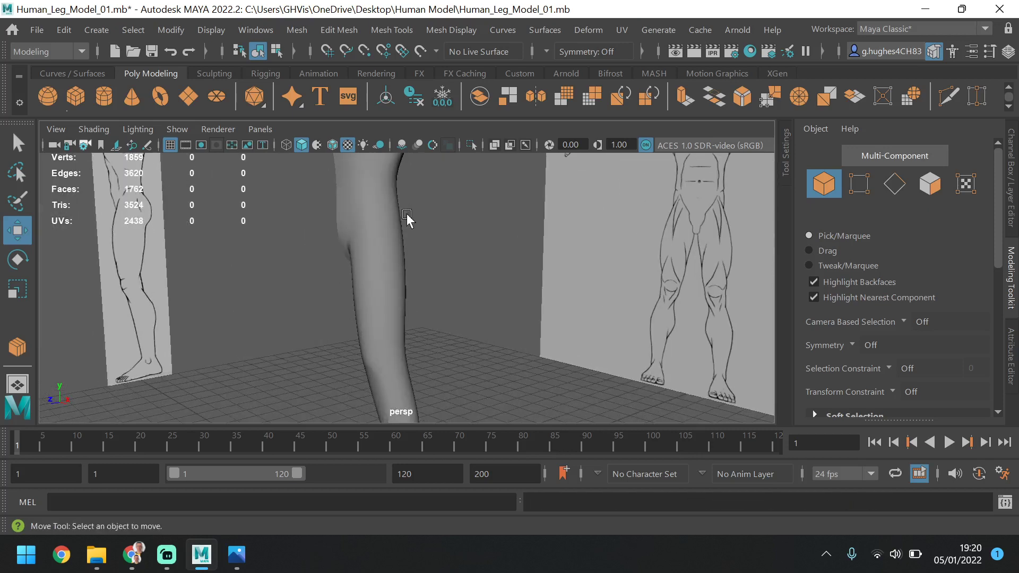
scroll(406, 213, down, 5)
alt+drag(439, 321, 402, 310)
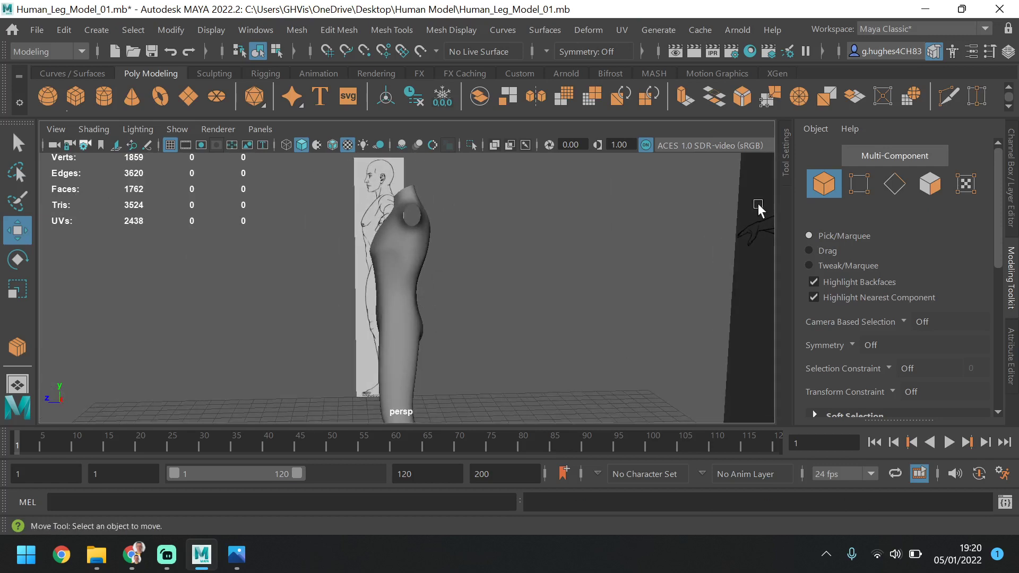
alt+drag(482, 243, 458, 249)
Restore the mesh's unsmoothed display and move the two lower-back vertices slightly backward
click(415, 284)
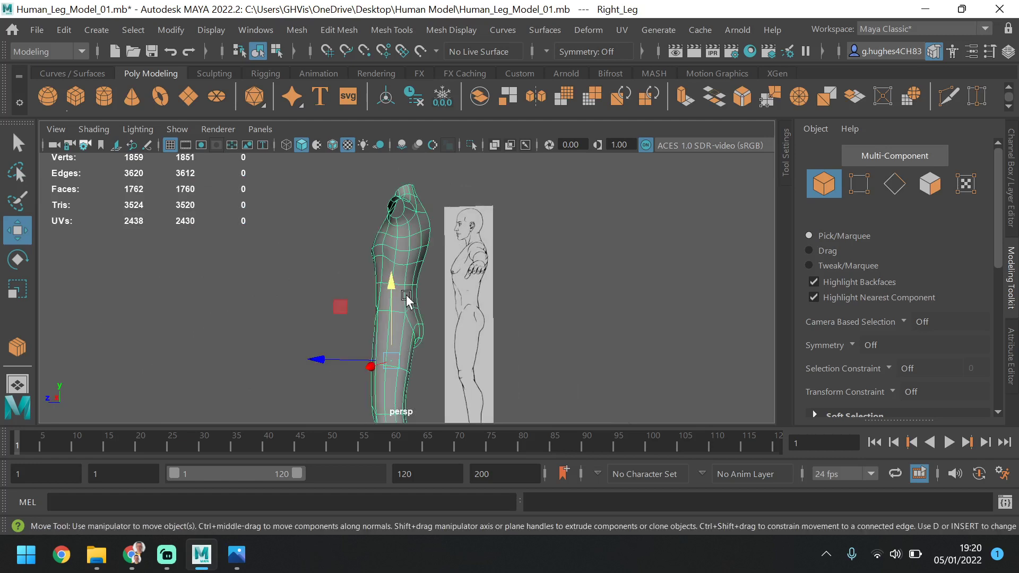
click(859, 184)
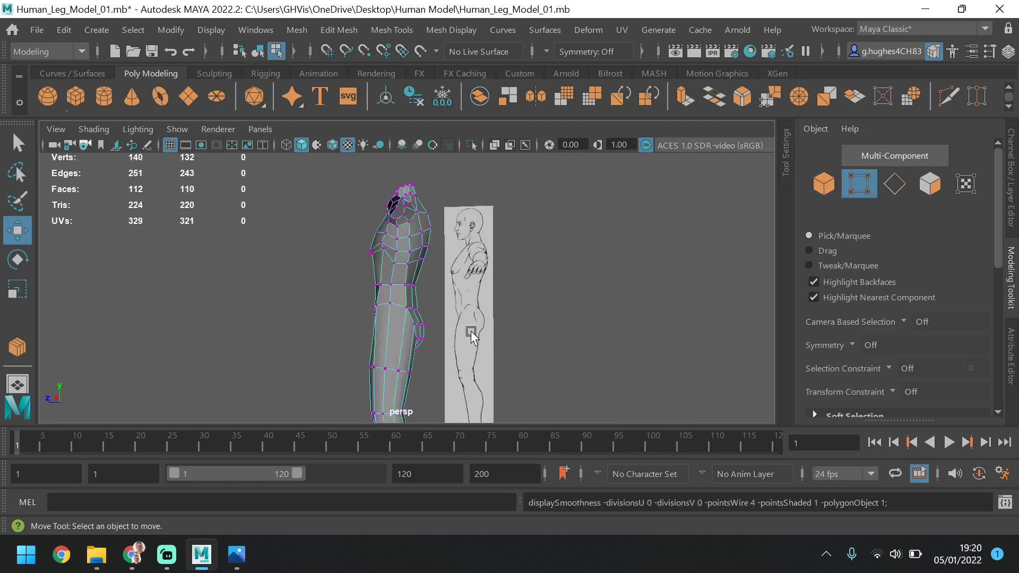
drag(428, 276, 381, 285)
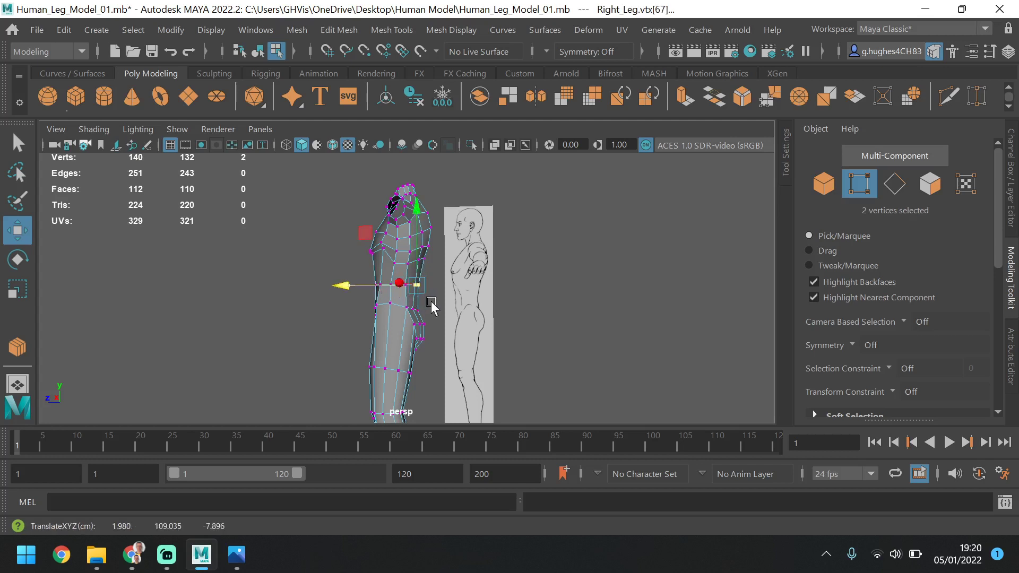
Move the four rear vertices across the upper buttock backward together to fill out the buttock
click(420, 307)
scroll(417, 339, up, 5)
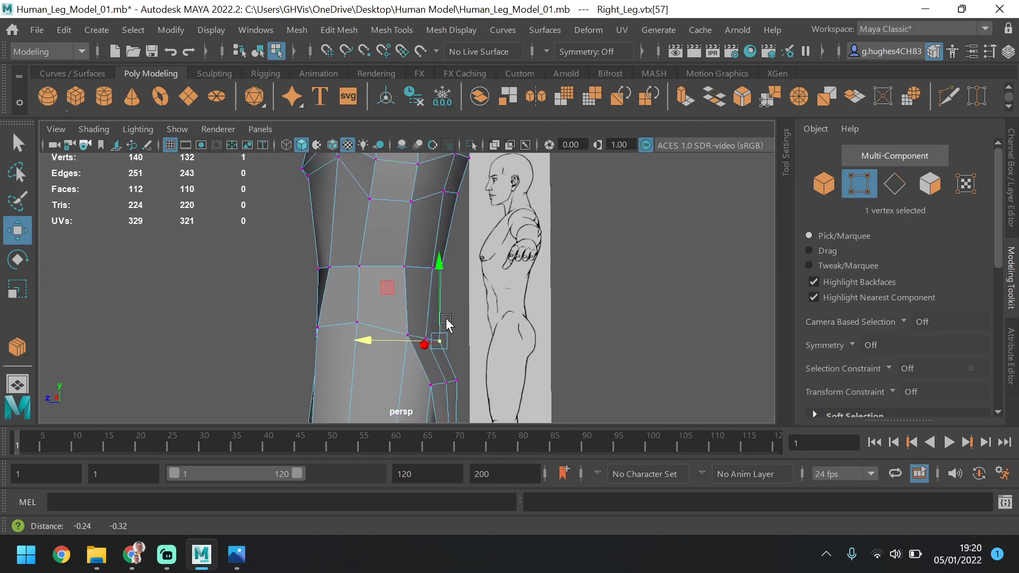
shift+click(412, 333)
drag(386, 321, 361, 317)
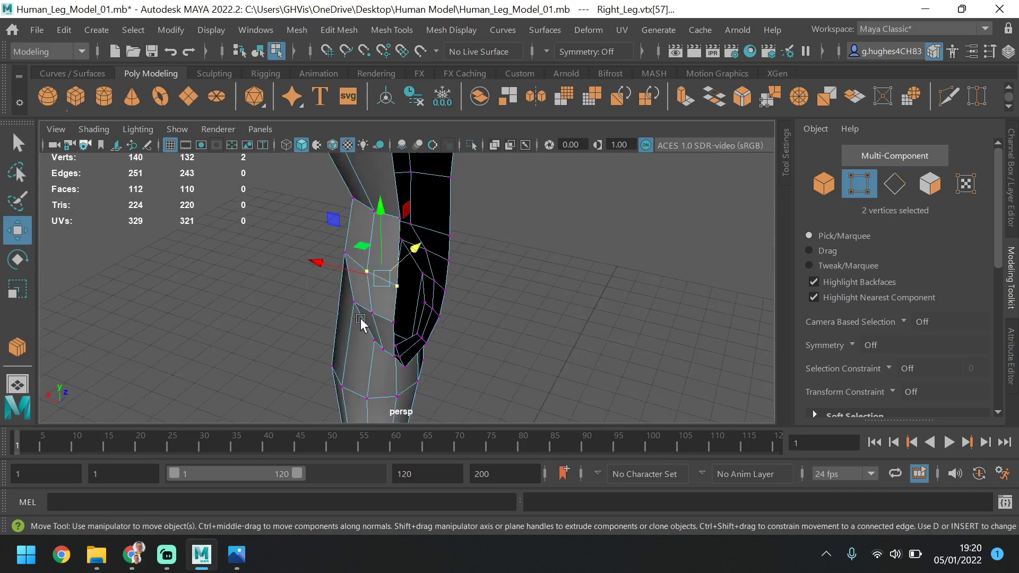
click(372, 313)
shift+click(398, 326)
alt+drag(405, 341, 480, 302)
key(ctrl+z)
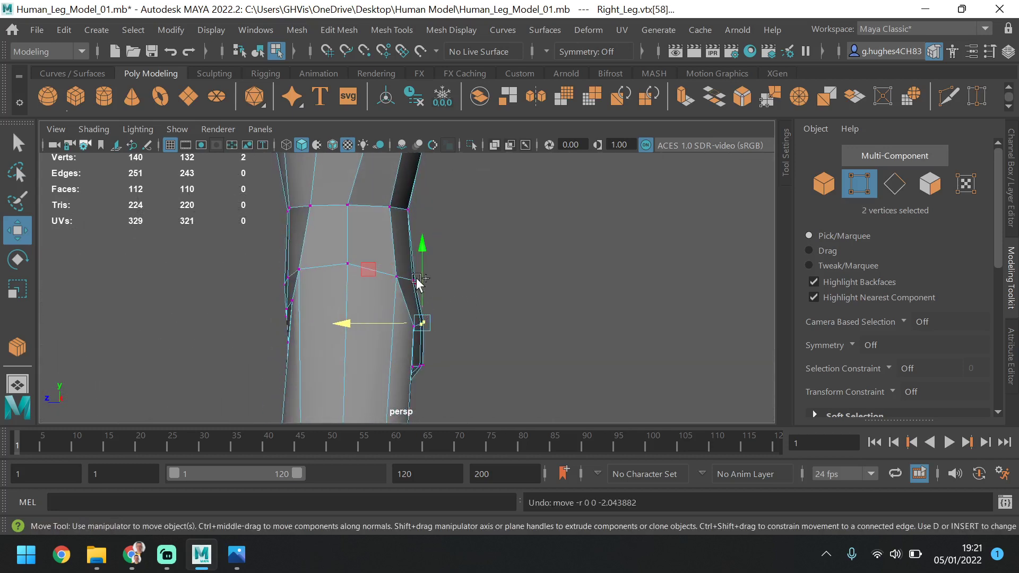
shift+click(414, 281)
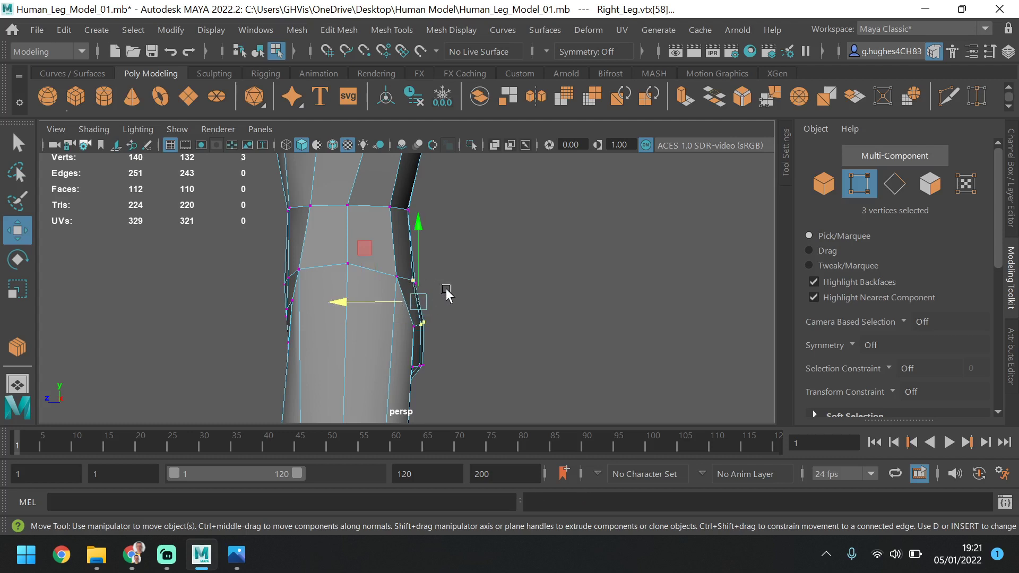
mouse_move(446, 293)
alt+mouse_down()
mouse_move(404, 300)
mouse_move(452, 292)
alt+mouse_up()
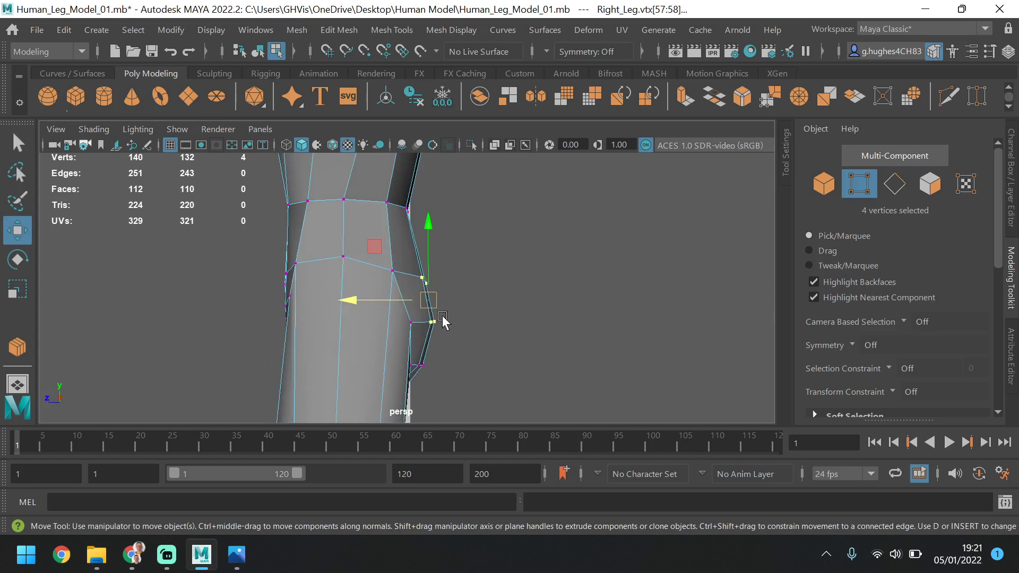
click(448, 283)
alt+drag(459, 245, 414, 257)
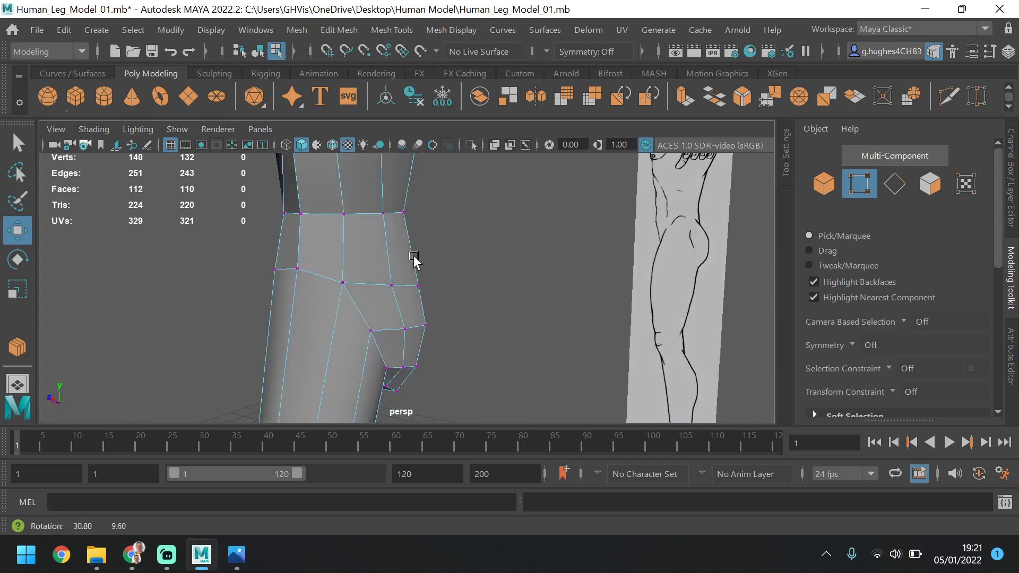
Preview the whole mesh smoothed in object mode and check the torso against the reference in the side view
click(822, 185)
alt+drag(261, 409, 388, 332)
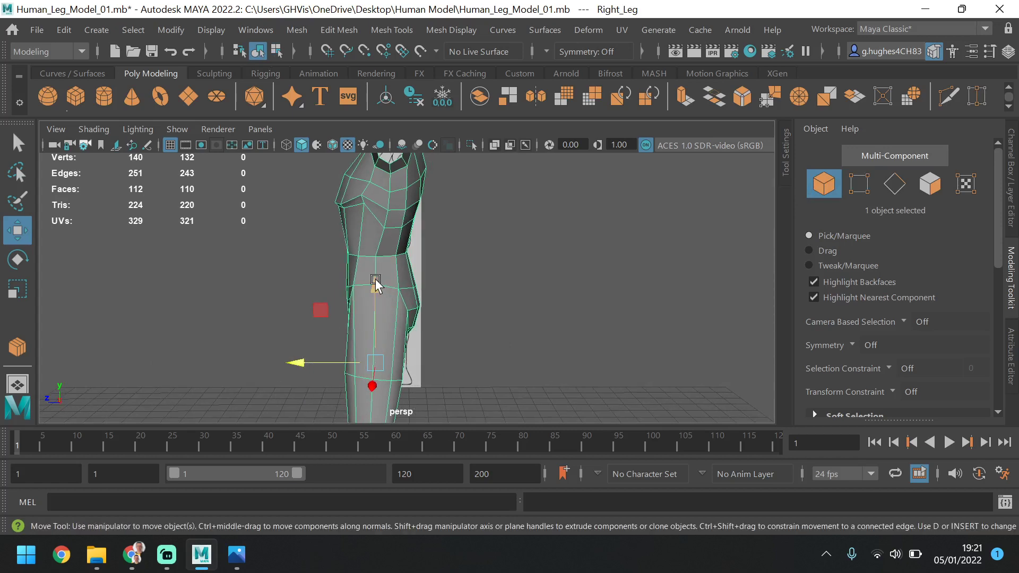
key(3)
click(474, 259)
alt+drag(442, 312, 342, 289)
scroll(413, 281, up, 5)
key(space)
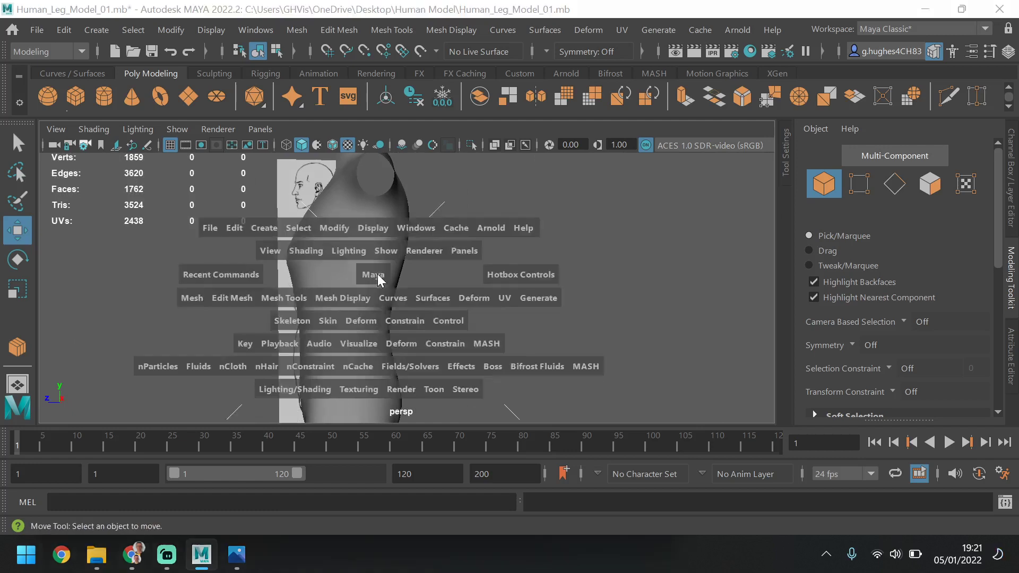
key(space)
alt+middle_drag(513, 315, 521, 183)
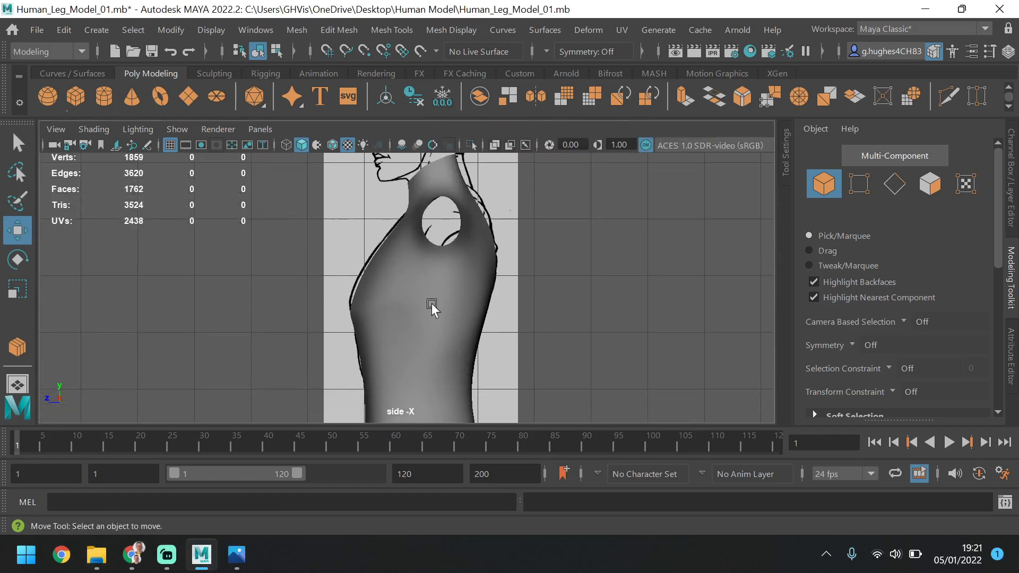
Compare the smoothed and unsmoothed chest outlines with the side reference, then view the unsmoothed model from the front in perspective
click(367, 332)
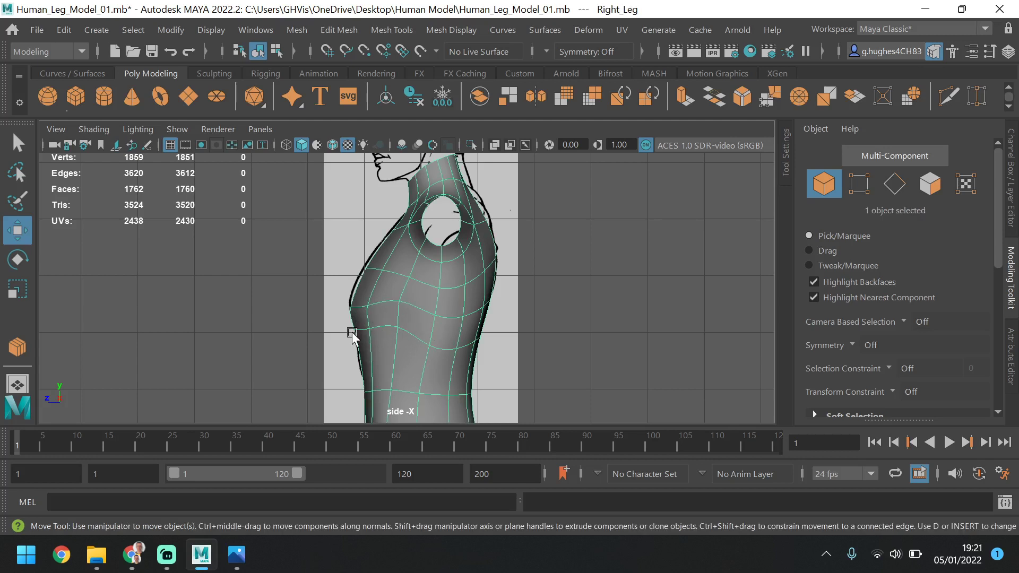
key(1)
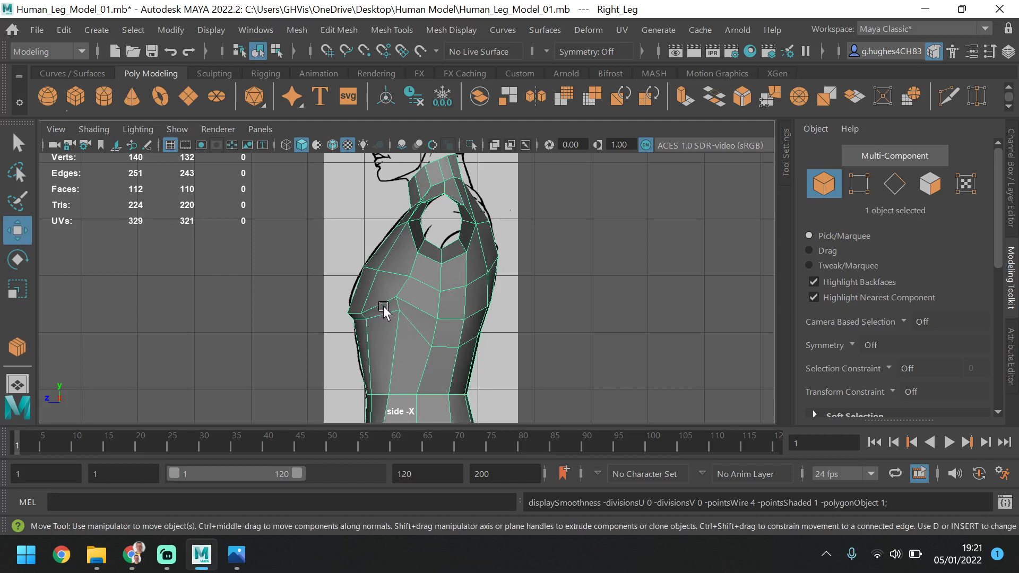
key(3)
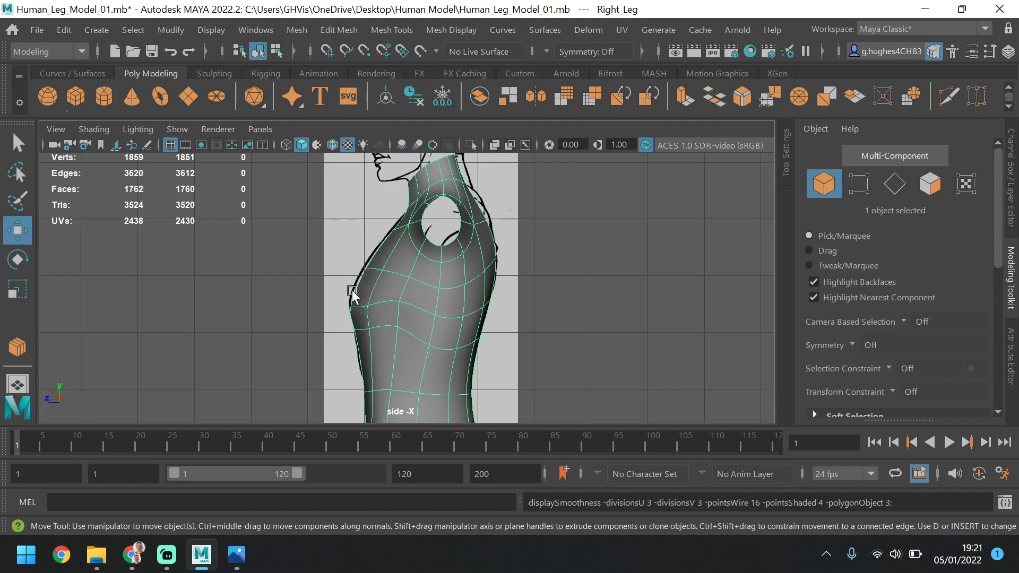
scroll(352, 292, down, 2)
key(1)
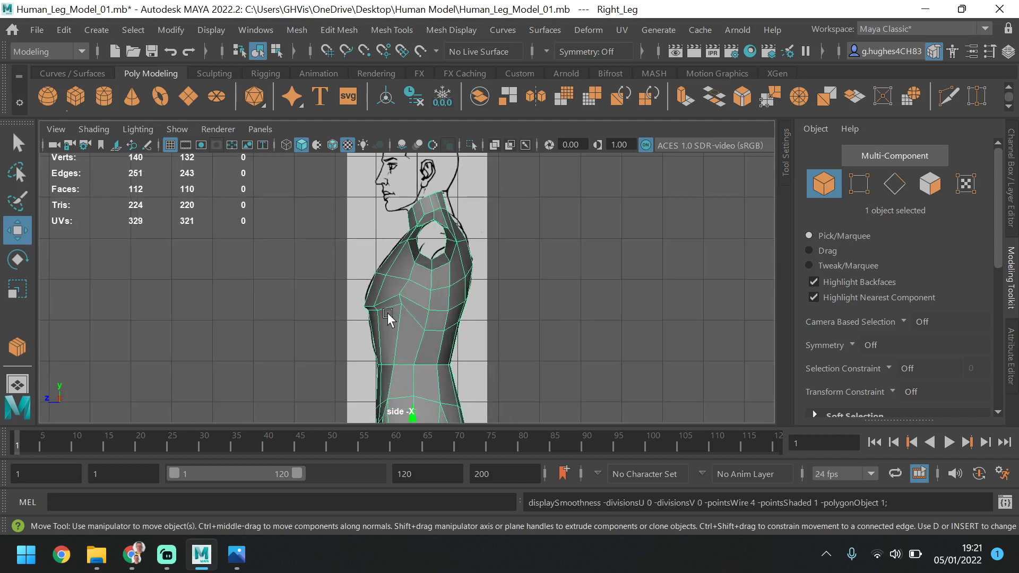
key(space)
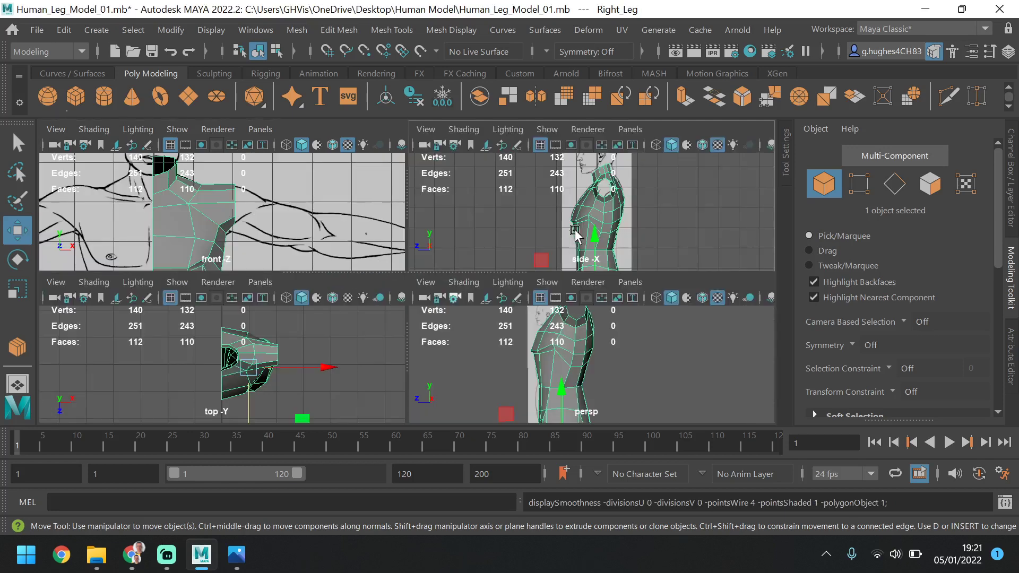
key(space)
alt+drag(409, 336, 477, 319)
scroll(452, 305, down, 5)
scroll(438, 283, up, 4)
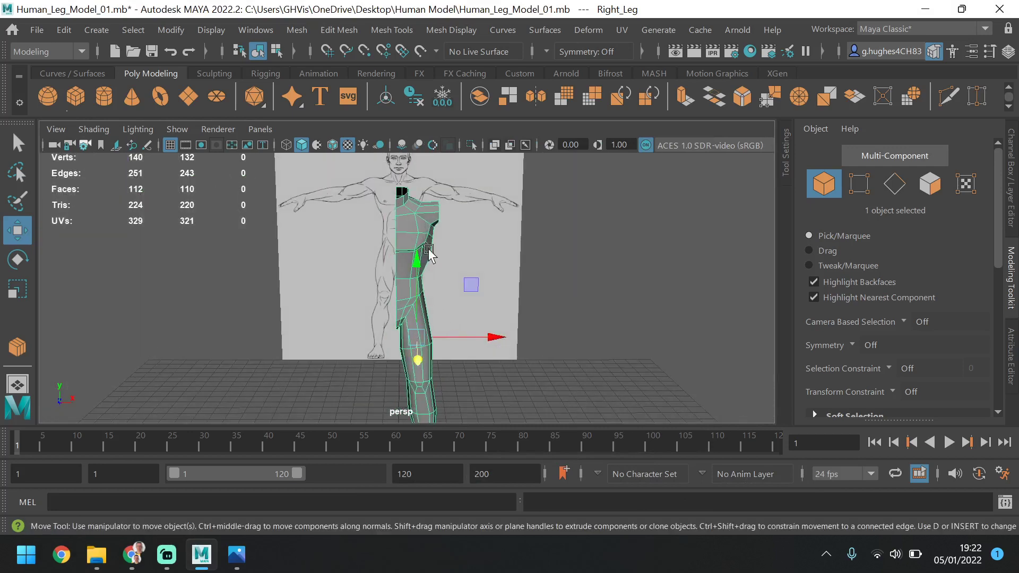
click(1011, 170)
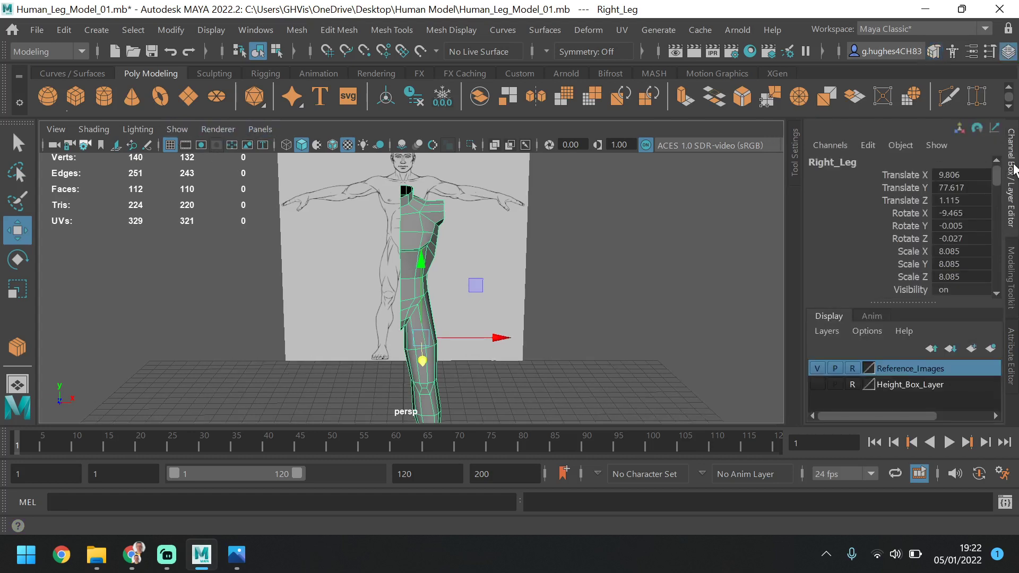
click(1015, 333)
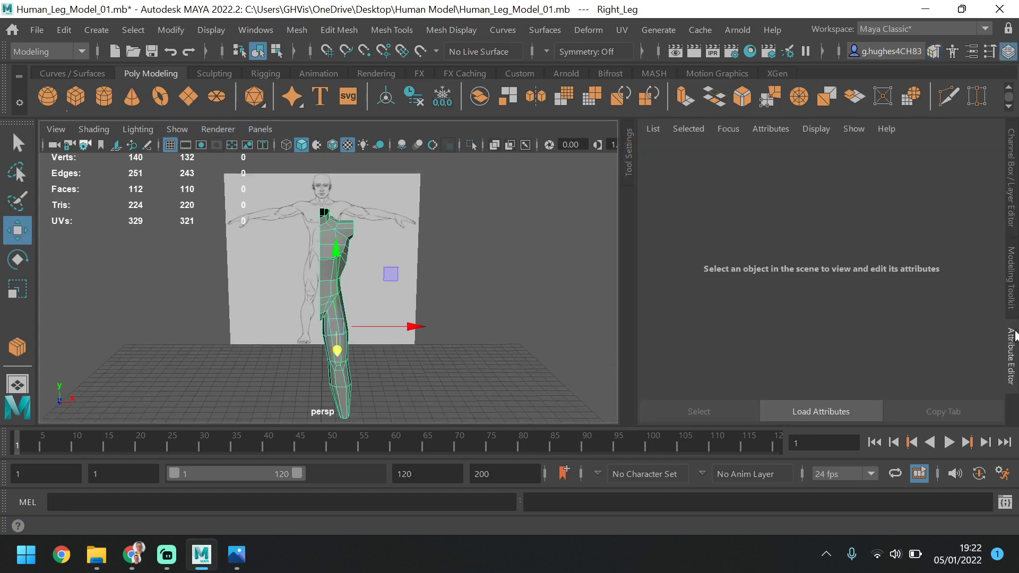
click(1012, 300)
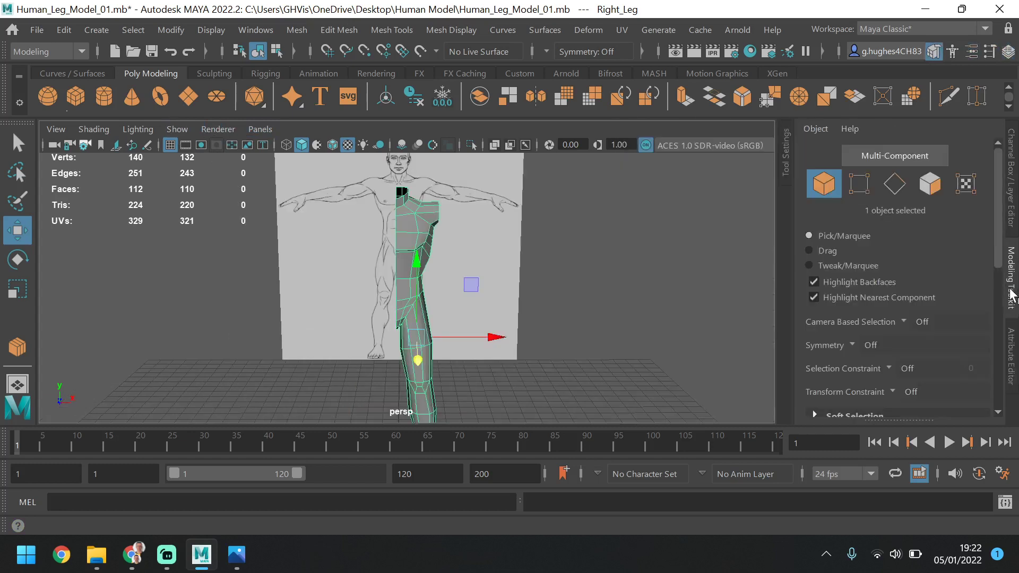
click(1013, 218)
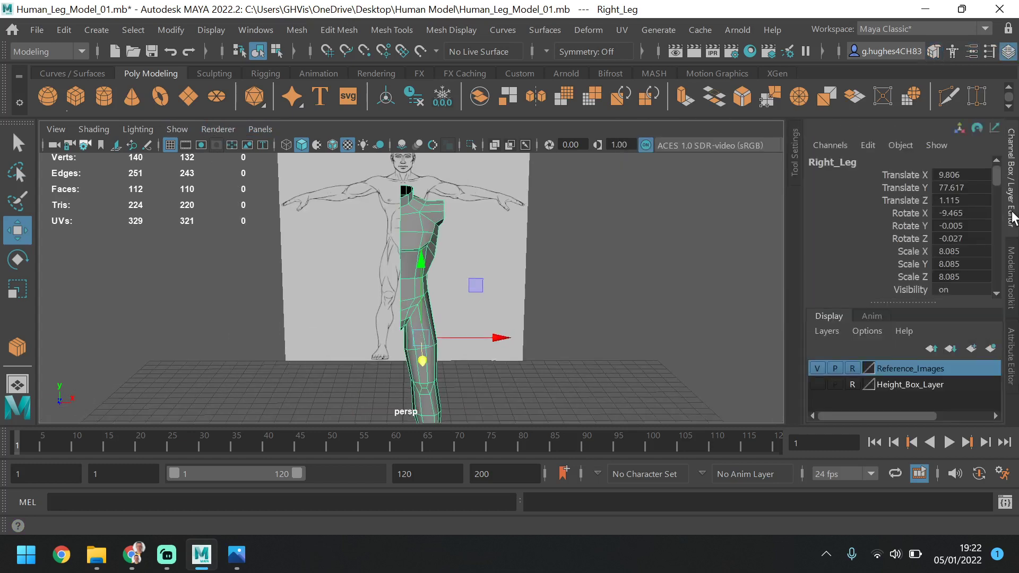
click(1014, 340)
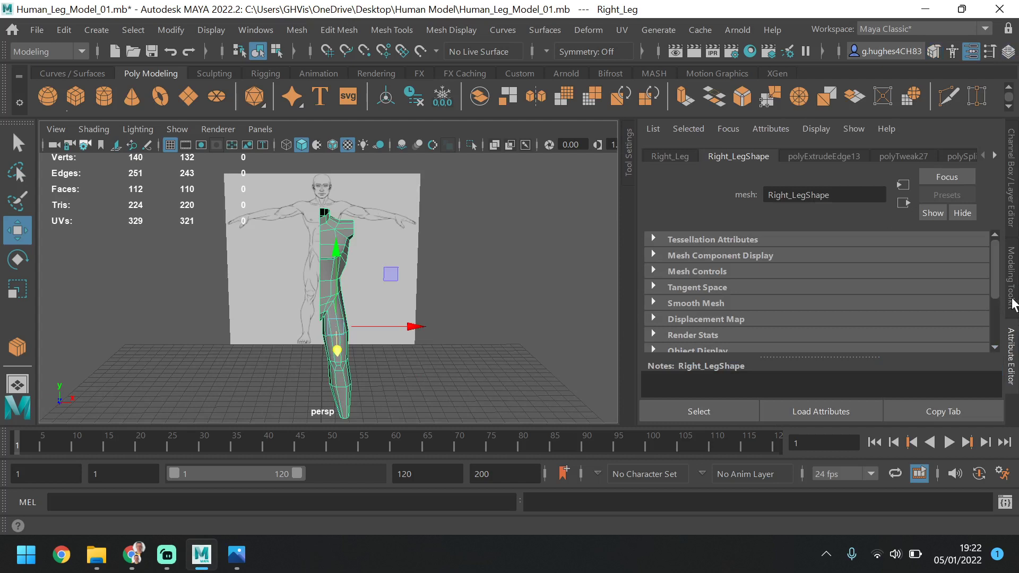
click(1015, 276)
click(1013, 212)
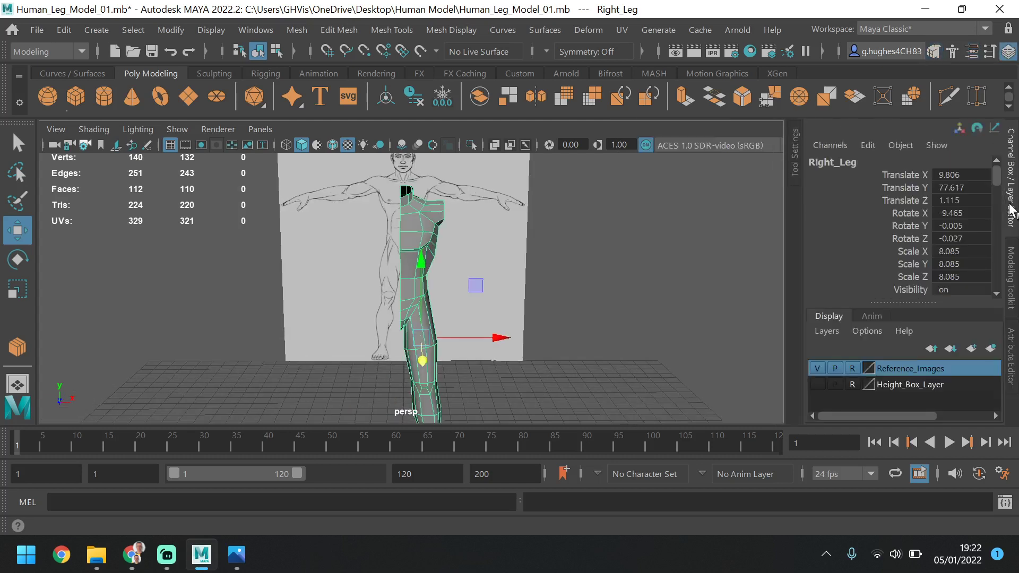
click(1010, 266)
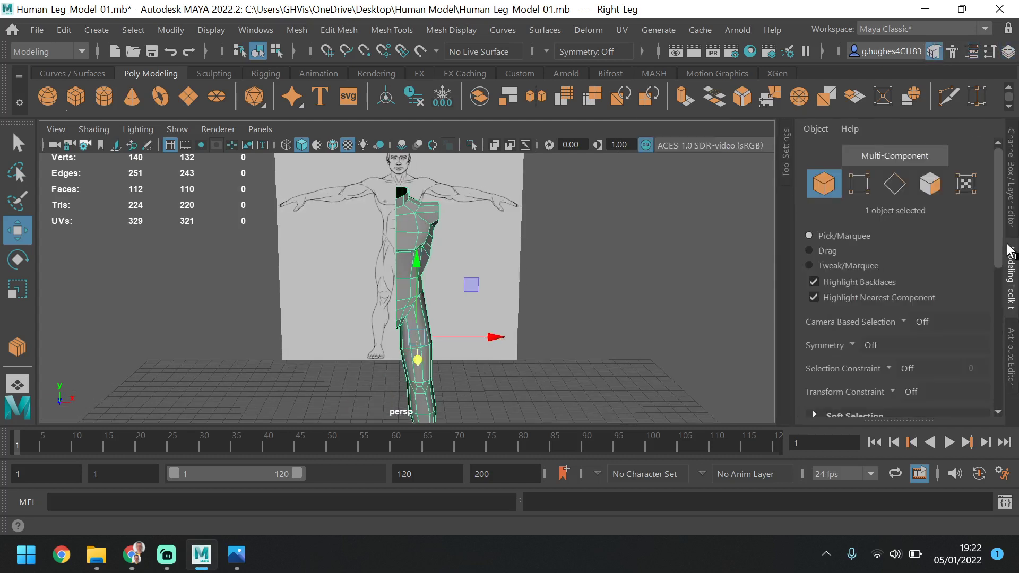
Mirror the half body across the world X axis in the negative direction, combining with the original and merging border vertices
click(295, 31)
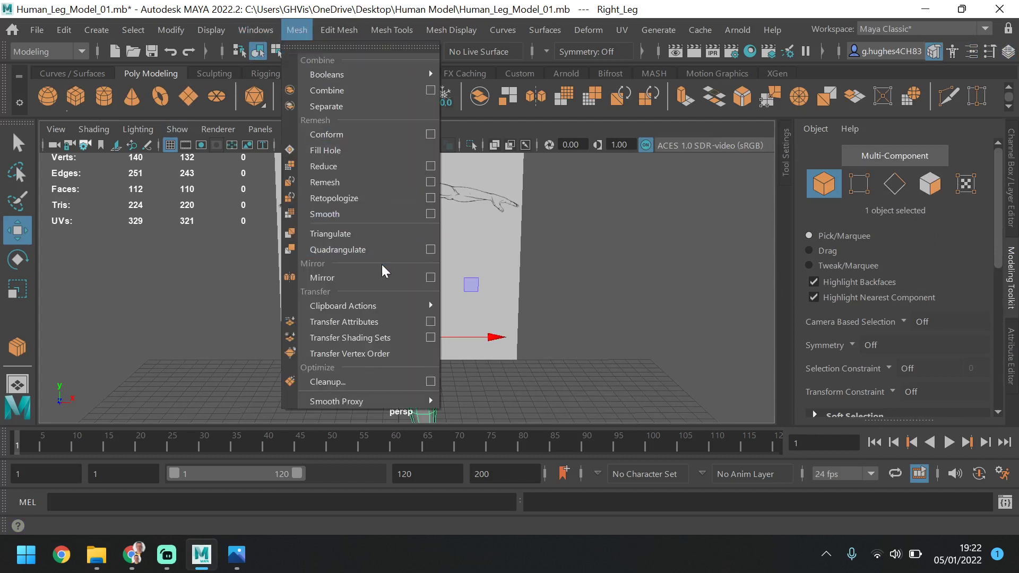
click(431, 277)
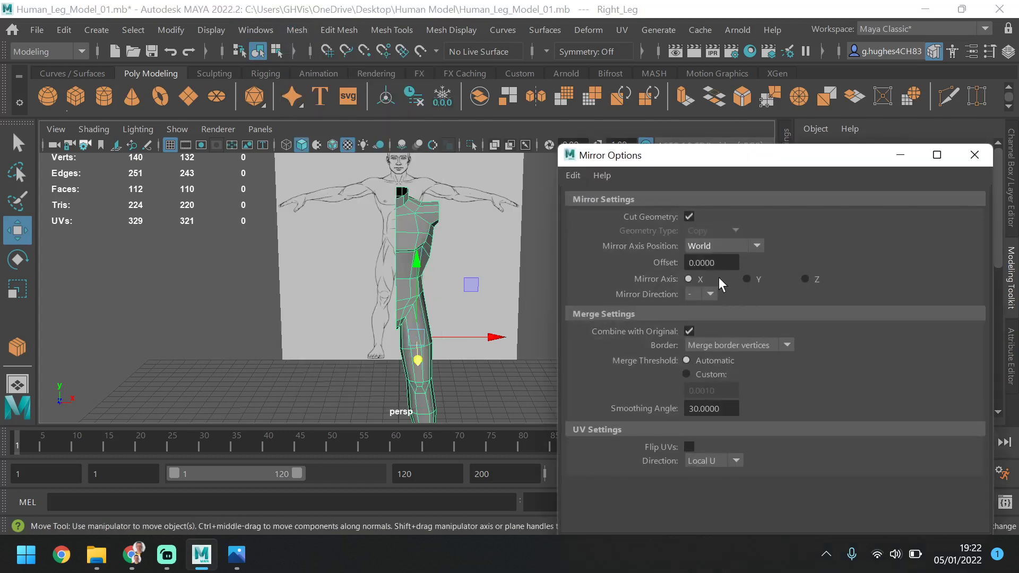
drag(829, 154, 788, 98)
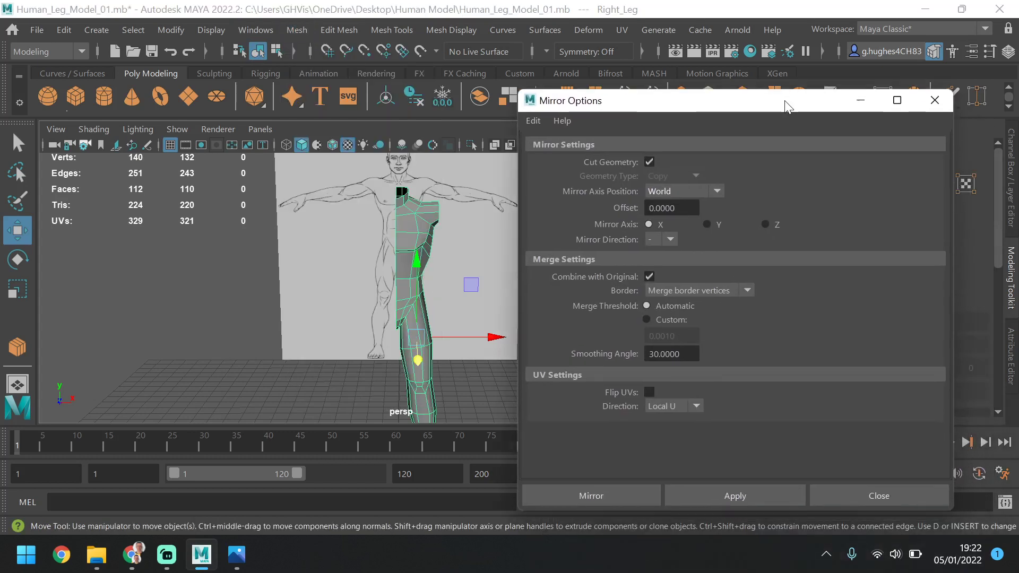
click(740, 496)
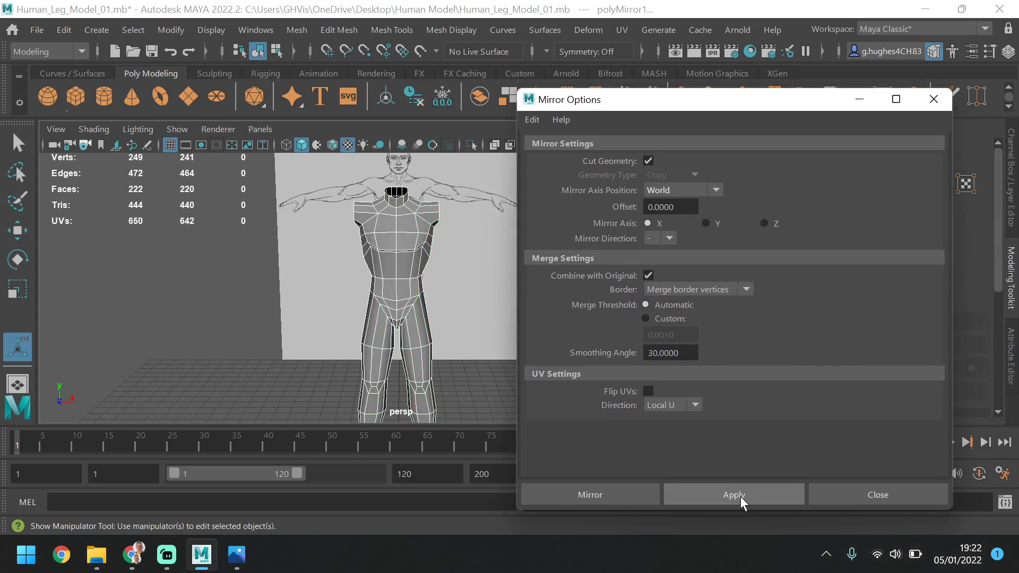
scroll(389, 261, up, 6)
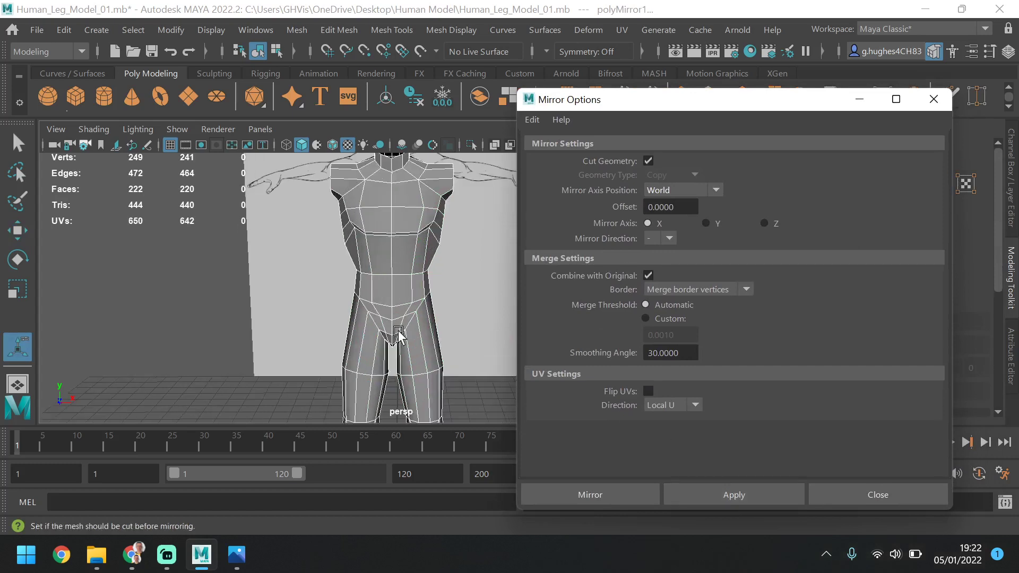
scroll(404, 349, down, 7)
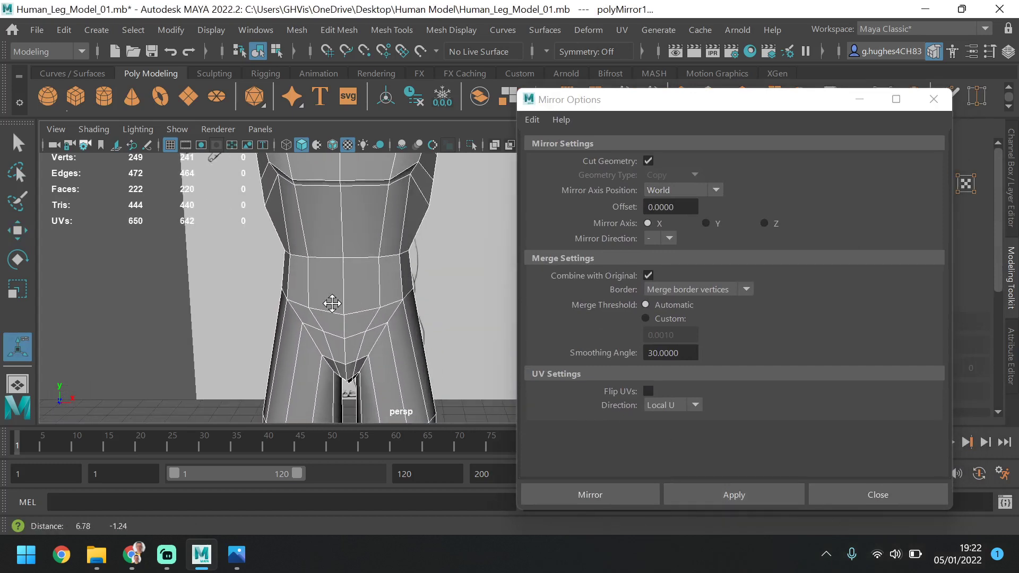
click(878, 494)
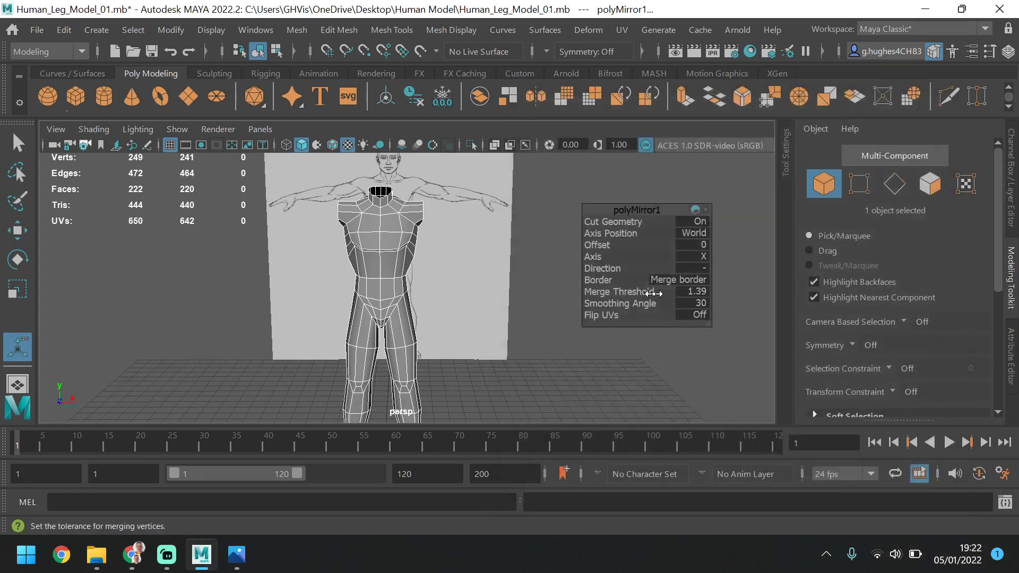
Set the mirror's offset to -0.0127 and its merge threshold to 1
mouse_move(655, 292)
mouse_down()
mouse_move(625, 295)
mouse_move(668, 295)
mouse_up()
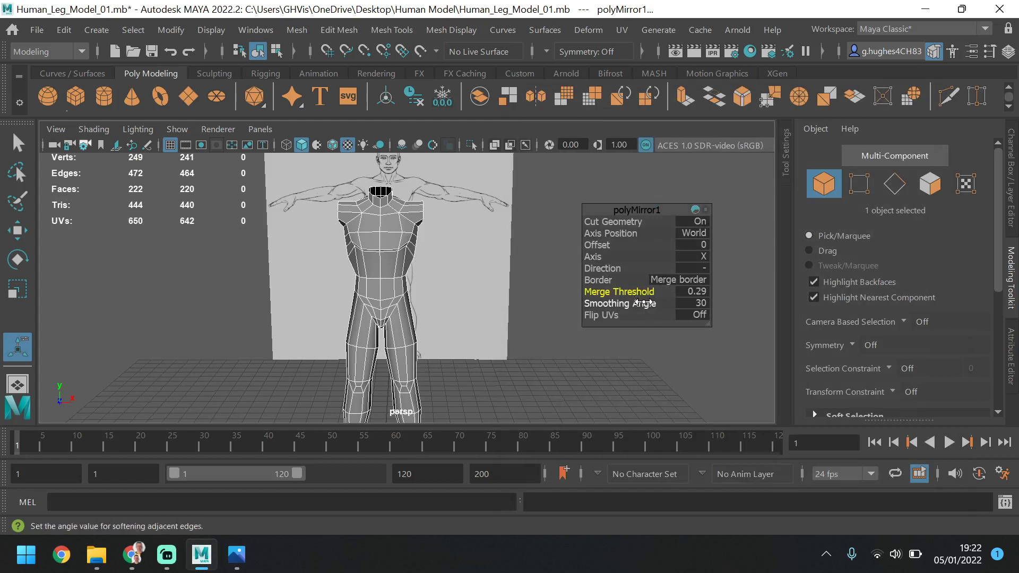
drag(645, 303, 658, 303)
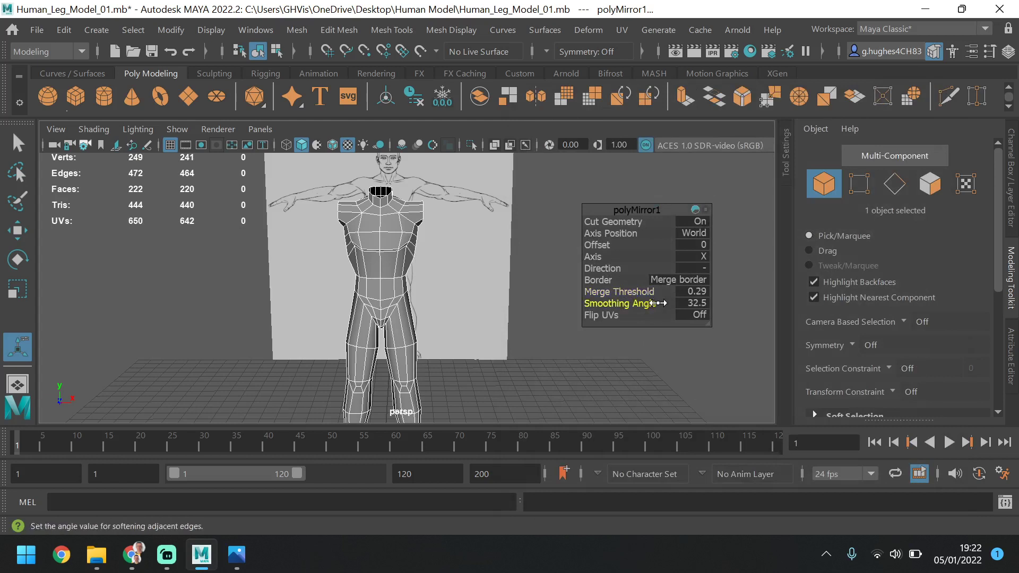
click(700, 304)
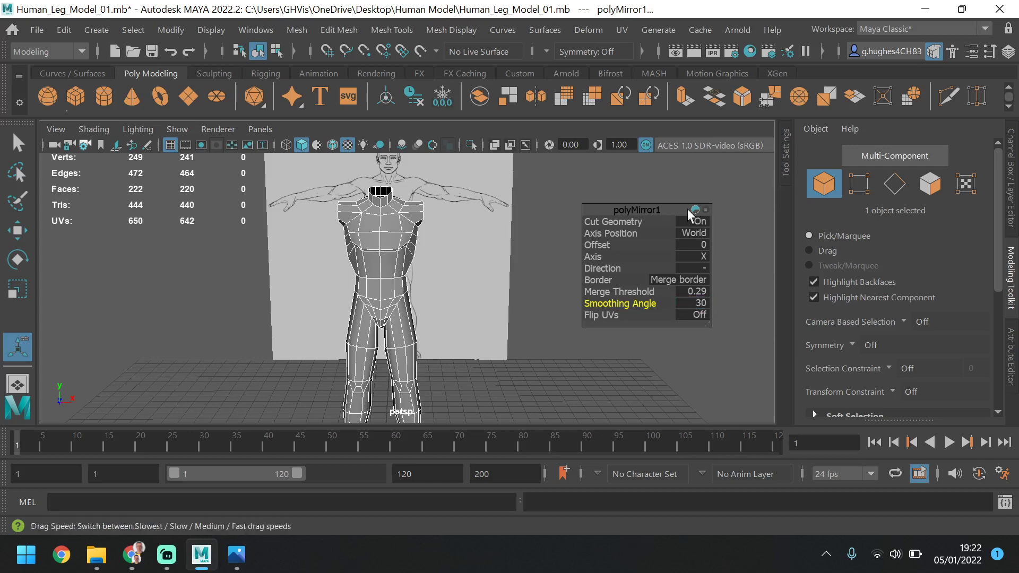
scroll(388, 363, down, 3)
scroll(388, 363, down, 2)
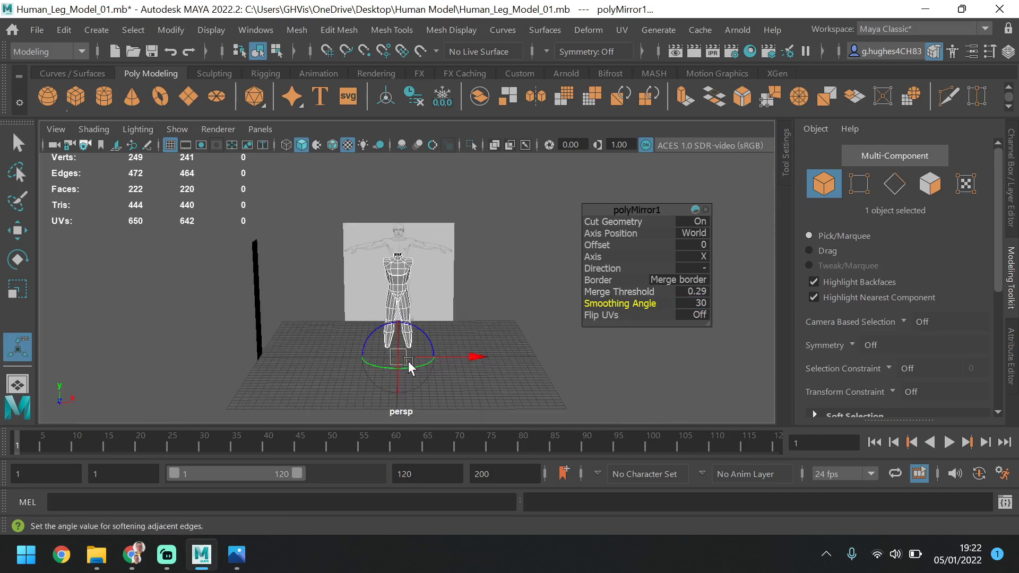
scroll(412, 366, up, 1)
drag(460, 386, 454, 383)
scroll(564, 262, up, 5)
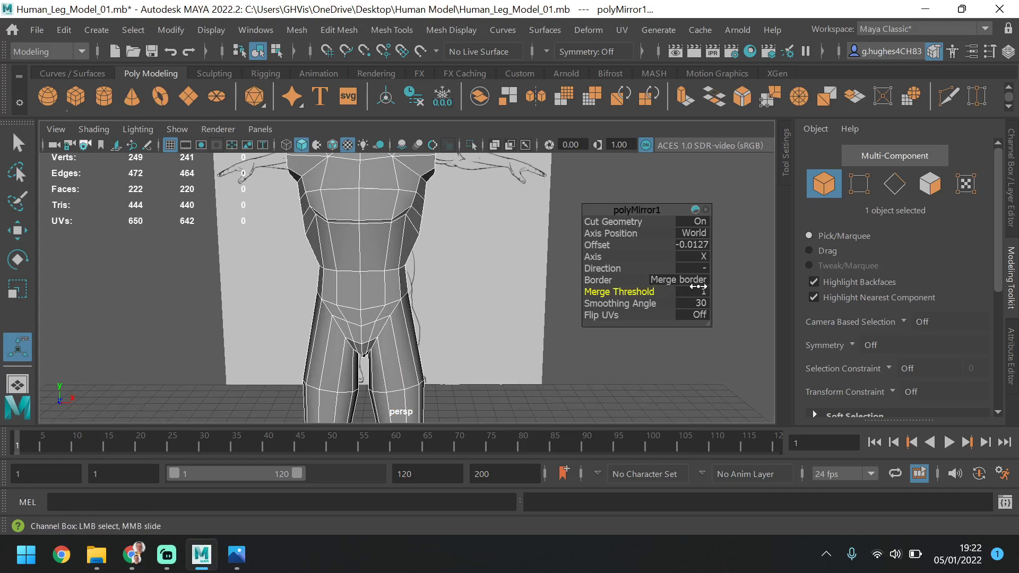
scroll(280, 295, down, 3)
scroll(378, 303, down, 1)
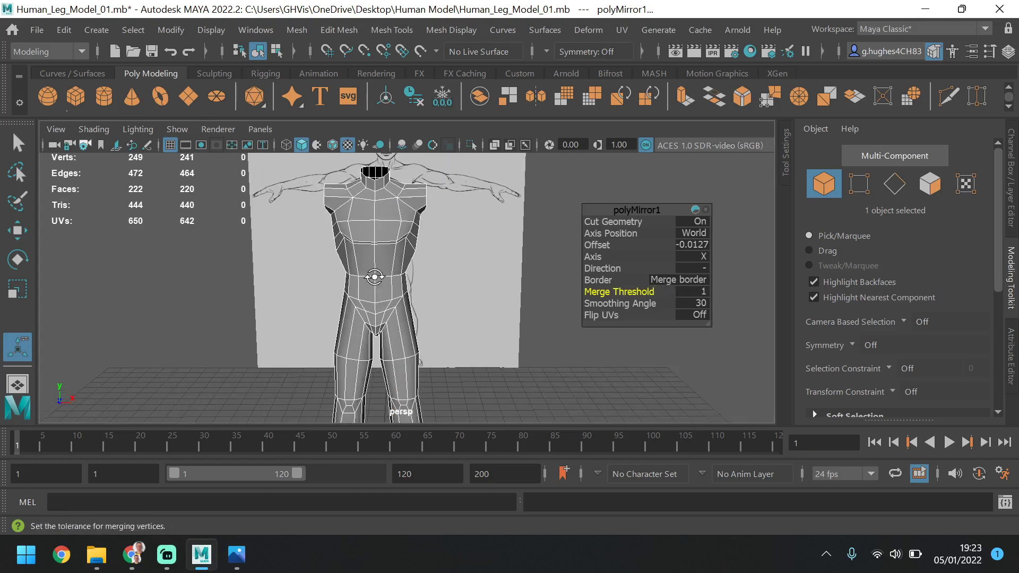
Inspect the mirrored body mesh from all around, checking the neck opening, shoulders, torso and legs
alt+drag(374, 276, 386, 305)
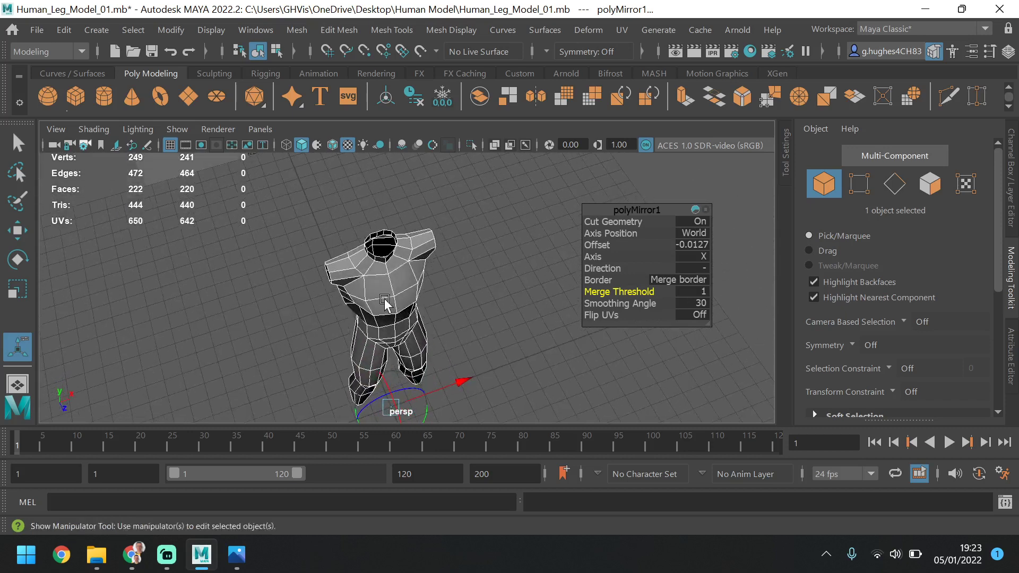
click(456, 269)
click(417, 282)
scroll(420, 286, up, 3)
alt+drag(421, 291, 374, 290)
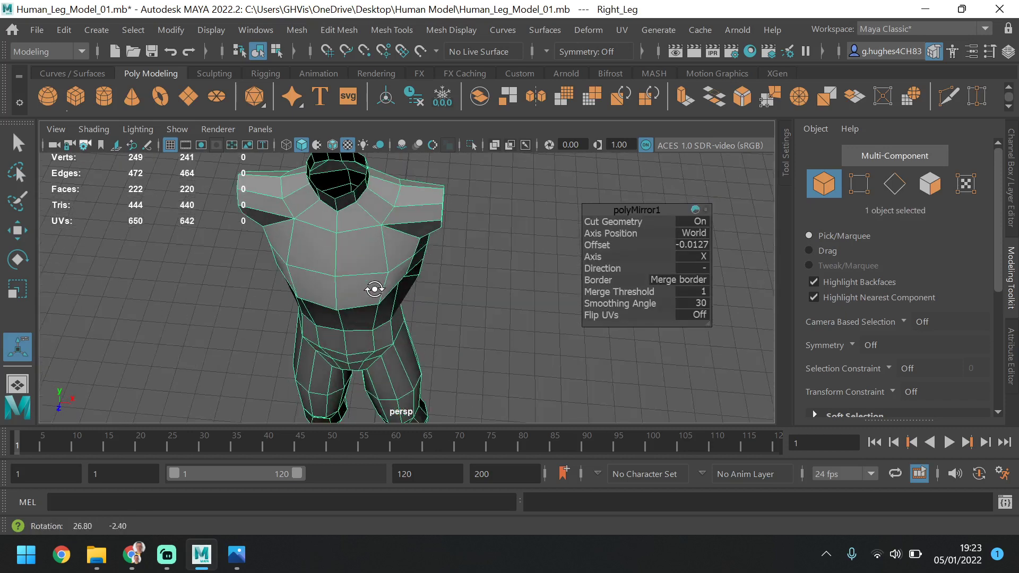
mouse_move(387, 171)
alt+mouse_down()
mouse_move(316, 195)
mouse_move(401, 175)
alt+mouse_up()
alt+middle_drag(403, 175, 445, 272)
alt+drag(419, 250, 505, 256)
alt+drag(474, 314, 402, 311)
alt+drag(446, 355, 414, 265)
alt+middle_drag(433, 219, 441, 366)
alt+drag(437, 248, 432, 313)
alt+middle_drag(433, 167, 440, 263)
alt+drag(441, 269, 546, 269)
mouse_move(368, 297)
alt+mouse_down()
mouse_move(446, 300)
mouse_move(455, 325)
mouse_move(413, 302)
alt+mouse_up()
Preview the mirrored body smoothed, compare it with the front reference, and examine the buttocks from behind in perspective
key(3)
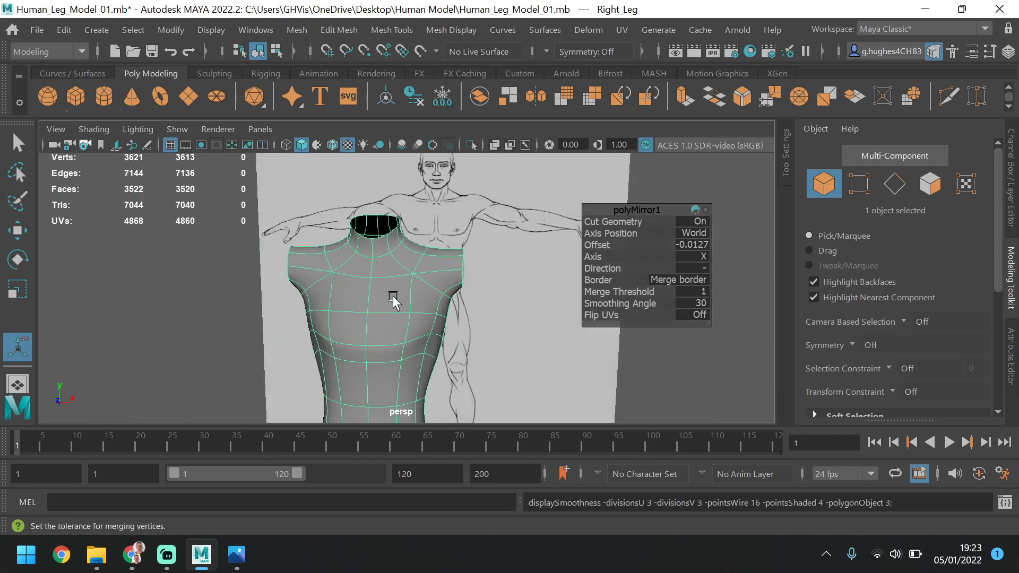
click(485, 249)
scroll(485, 249, down, 3)
key(space)
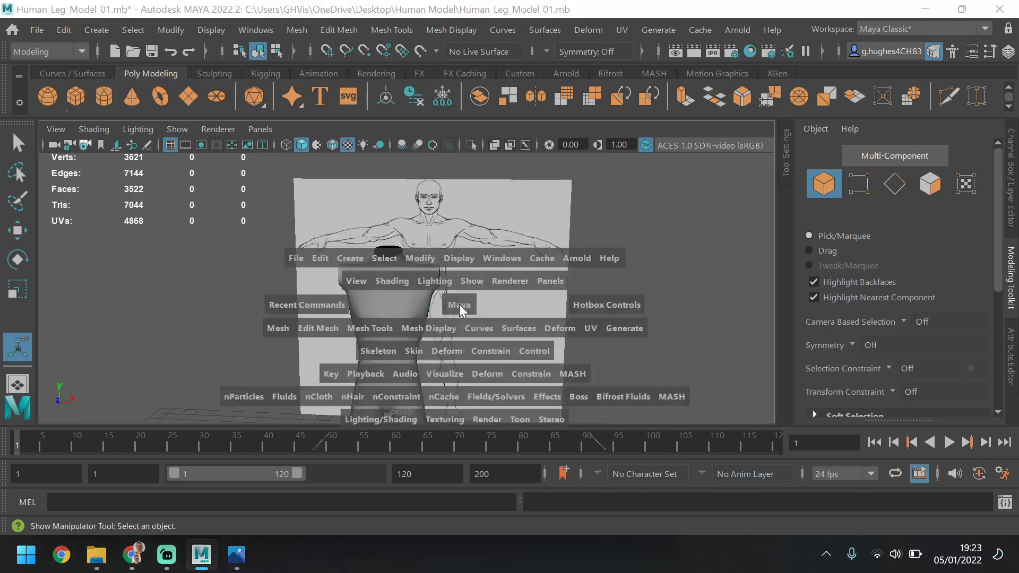
key(space)
scroll(341, 319, down, 3)
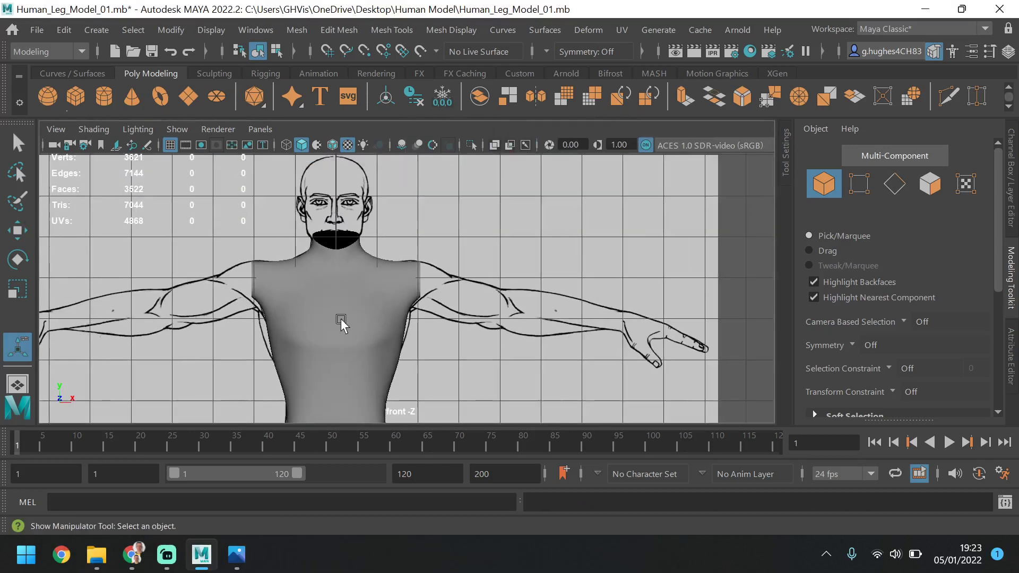
scroll(345, 265, up, 4)
scroll(348, 204, down, 3)
key(space)
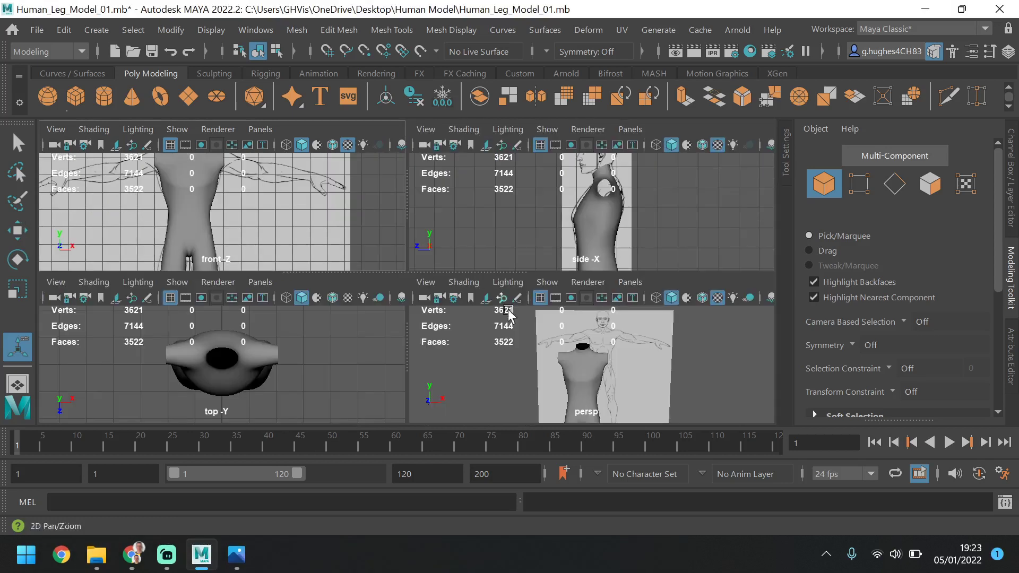
key(space)
alt+drag(421, 352, 455, 336)
scroll(405, 321, up, 4)
alt+drag(379, 318, 260, 324)
scroll(437, 289, up, 3)
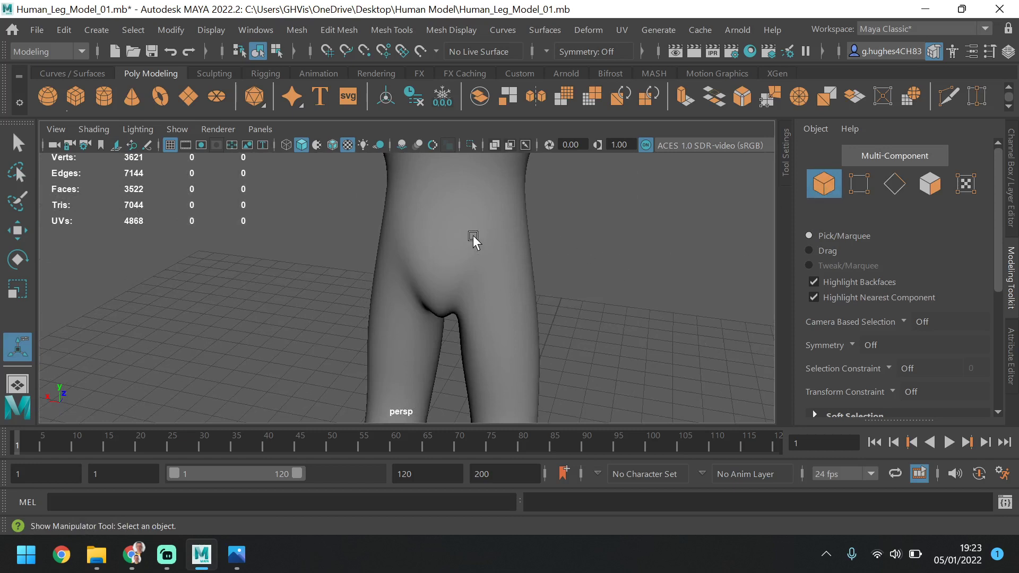
Restore the unsmoothed display and move the three vertices along one buttock's outer edge down to the crotch slightly backward
click(473, 241)
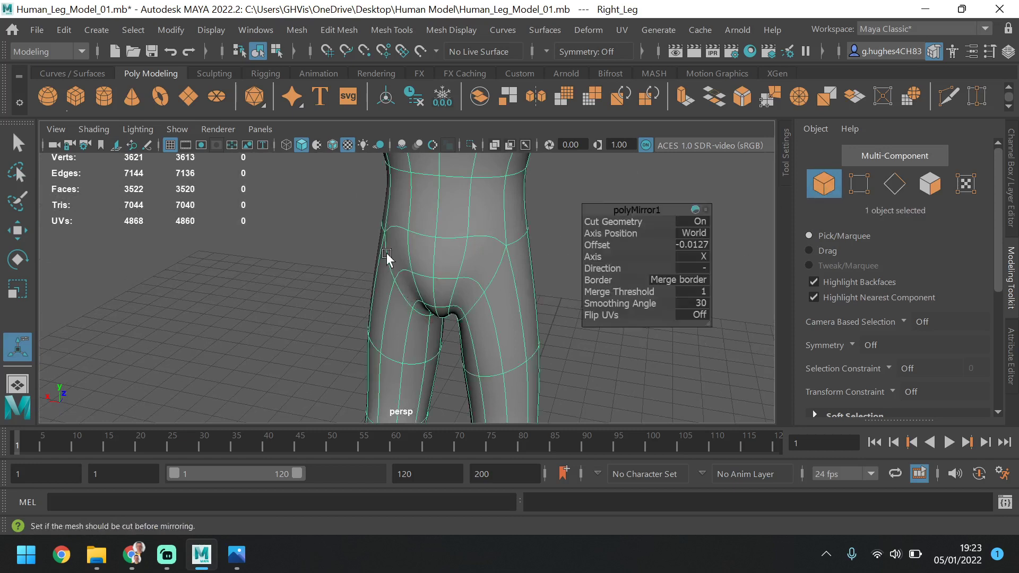
key(1)
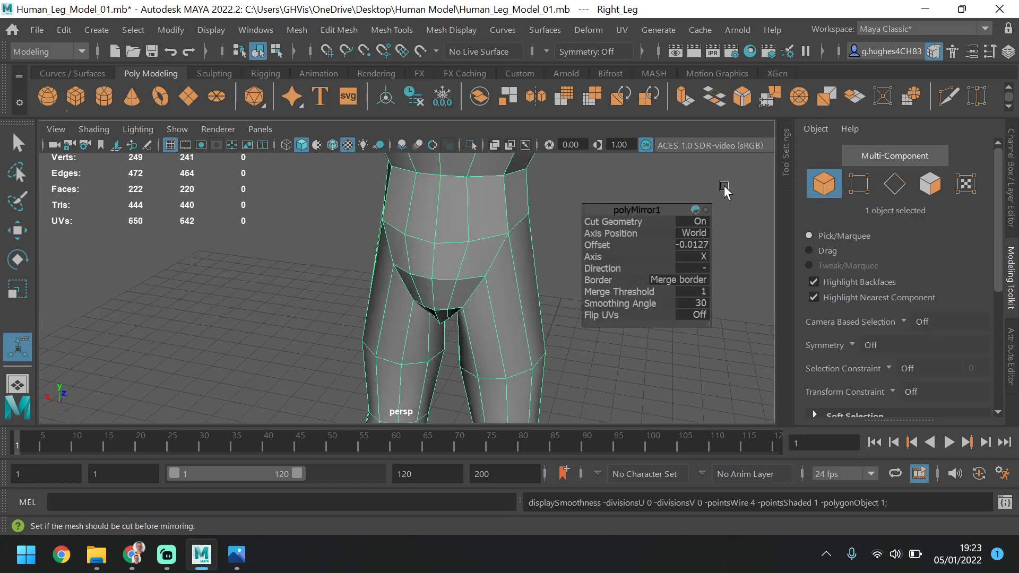
click(858, 187)
alt+drag(480, 291, 340, 291)
click(375, 229)
shift+click(404, 265)
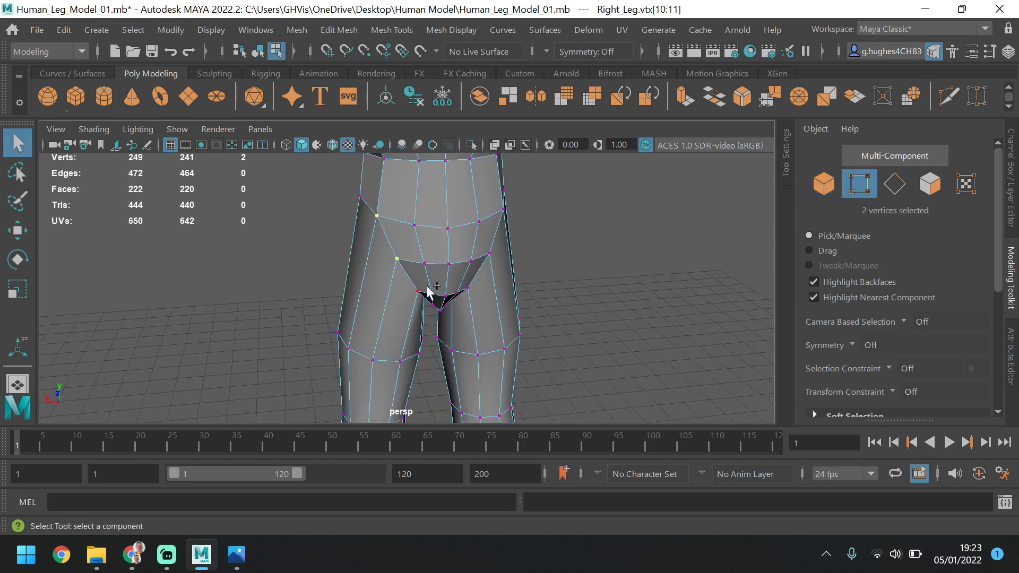
alt+drag(430, 322, 499, 303)
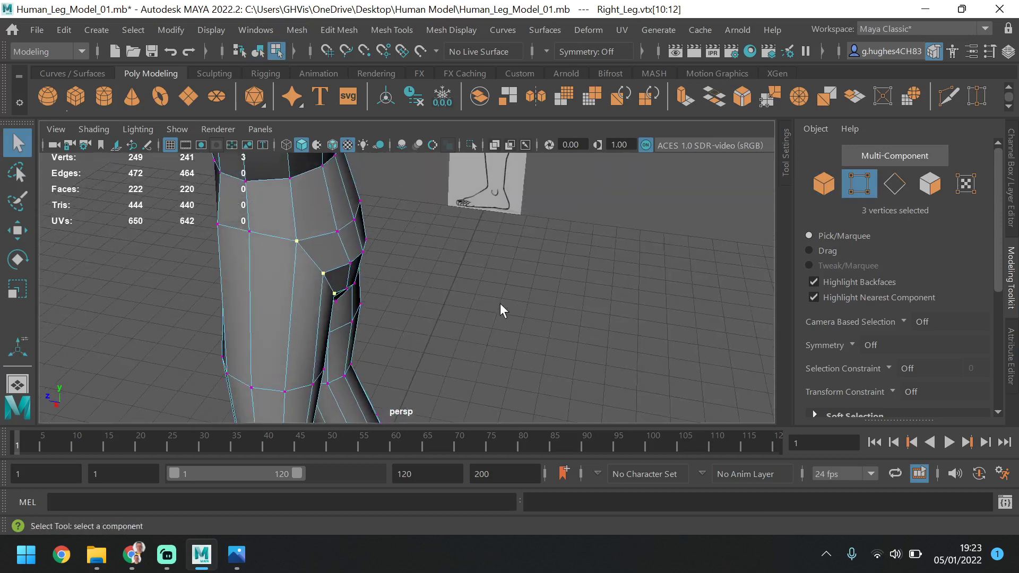
click(18, 230)
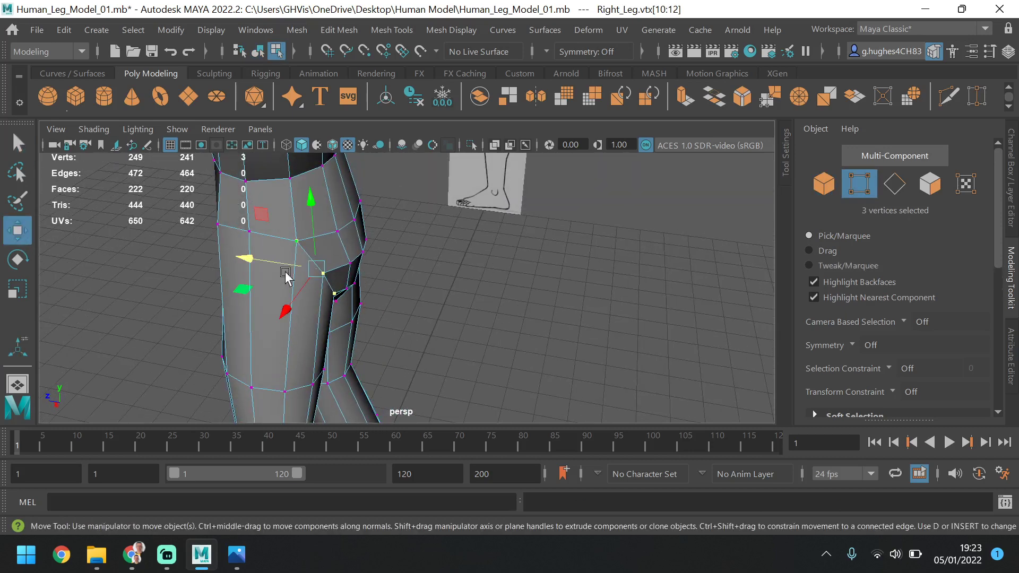
middle_drag(289, 271, 311, 244)
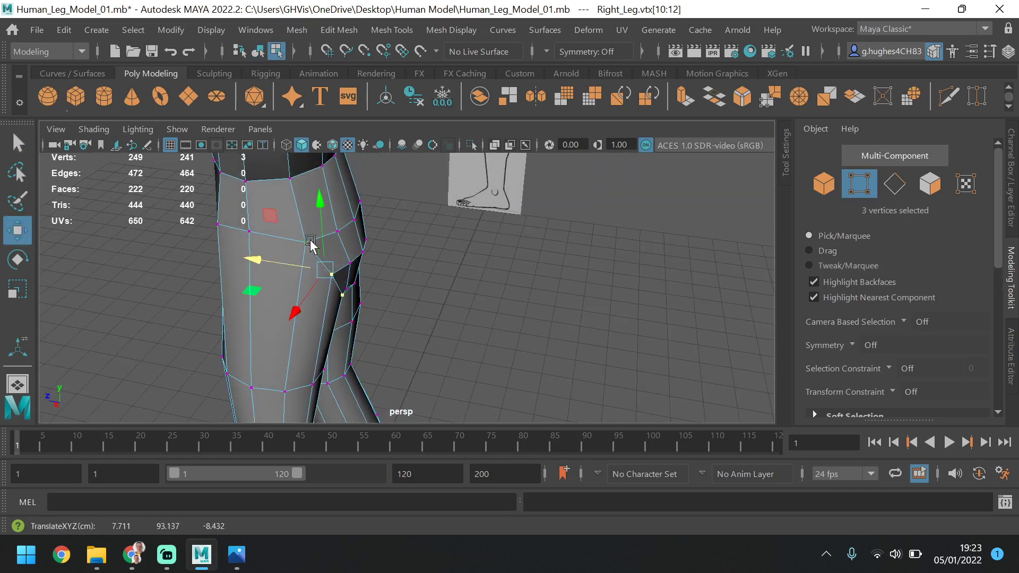
Move the upper and middle vertices of that buttock edge further backward one at a time
click(309, 241)
drag(279, 239, 293, 231)
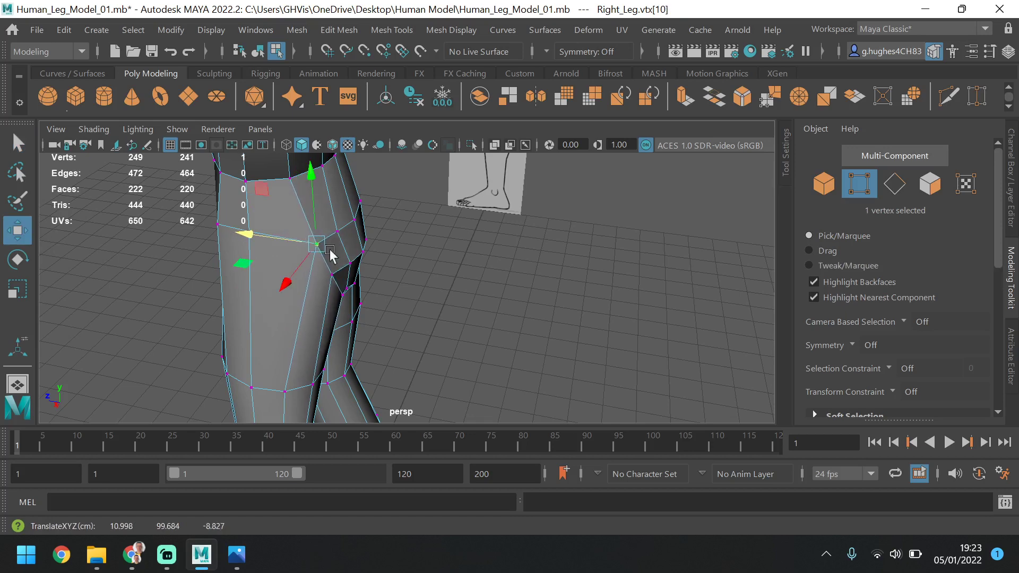
click(332, 273)
drag(298, 273, 306, 270)
Select the adjoining upper-buttock vertices as well and adjust the depth of the four together
alt+drag(309, 272, 417, 260)
shift+drag(312, 257, 332, 244)
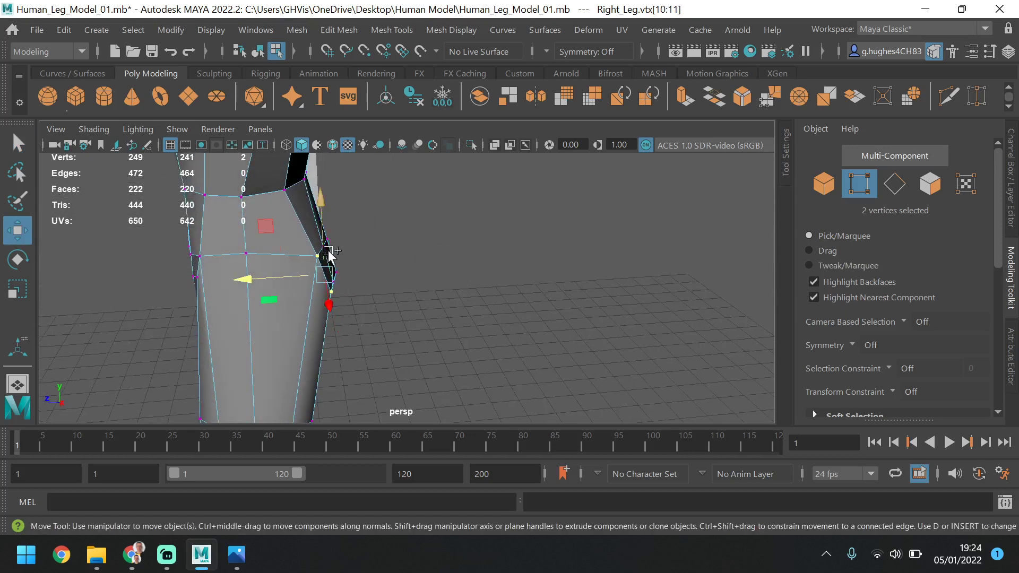
shift+click(331, 239)
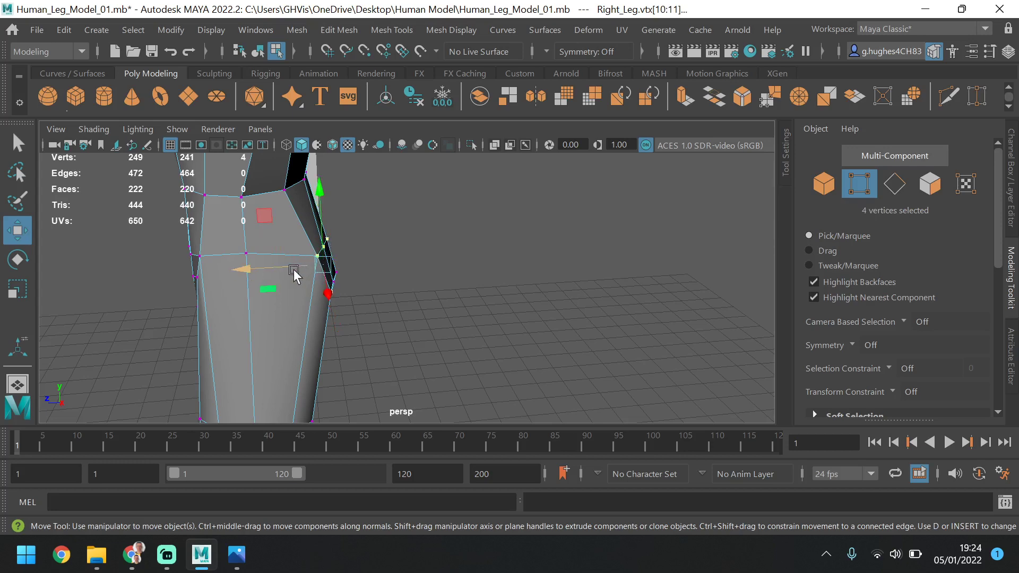
click(339, 272)
alt+drag(339, 273, 405, 256)
Move the buttock's two outer edge vertices slightly towards the centre and the lower-back vertex beside the centre line slightly outward
click(383, 254)
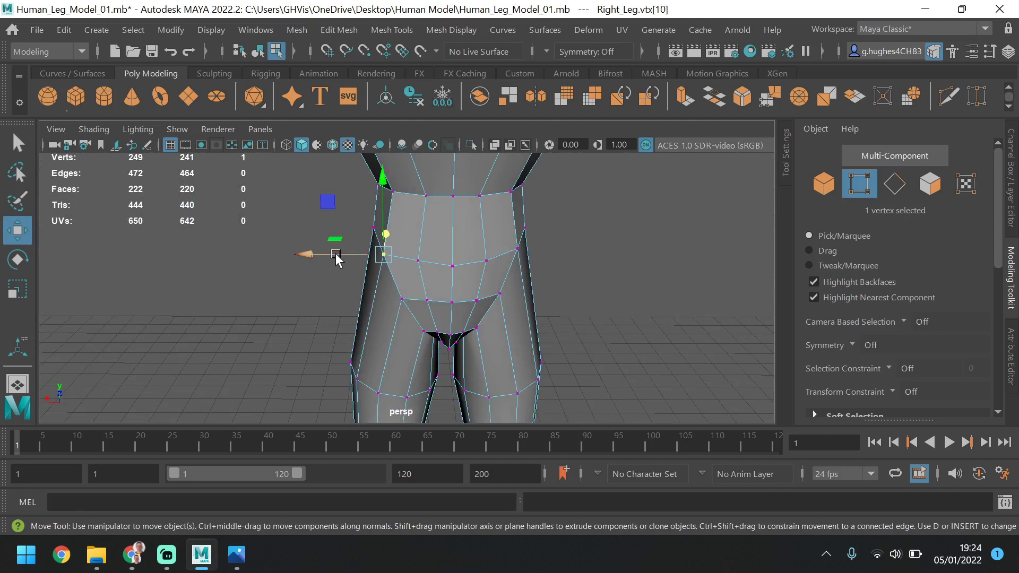
click(401, 298)
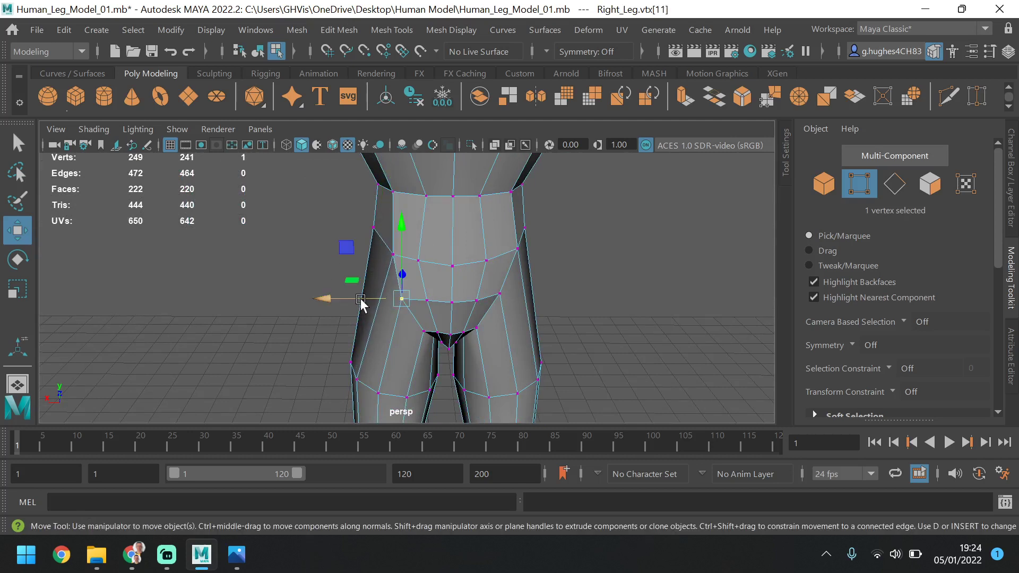
click(418, 260)
click(427, 199)
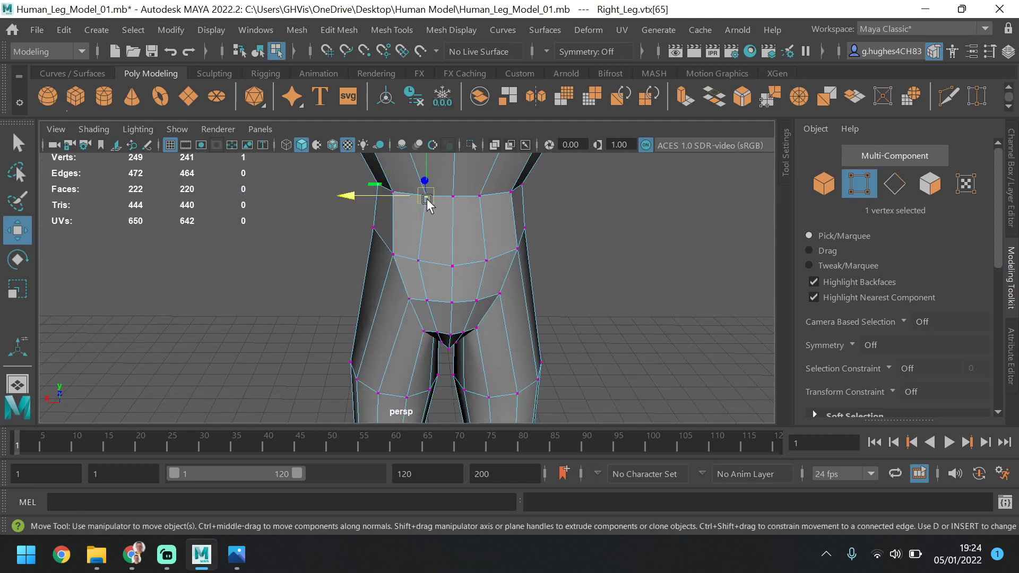
drag(373, 200, 374, 197)
key(ctrl+z)
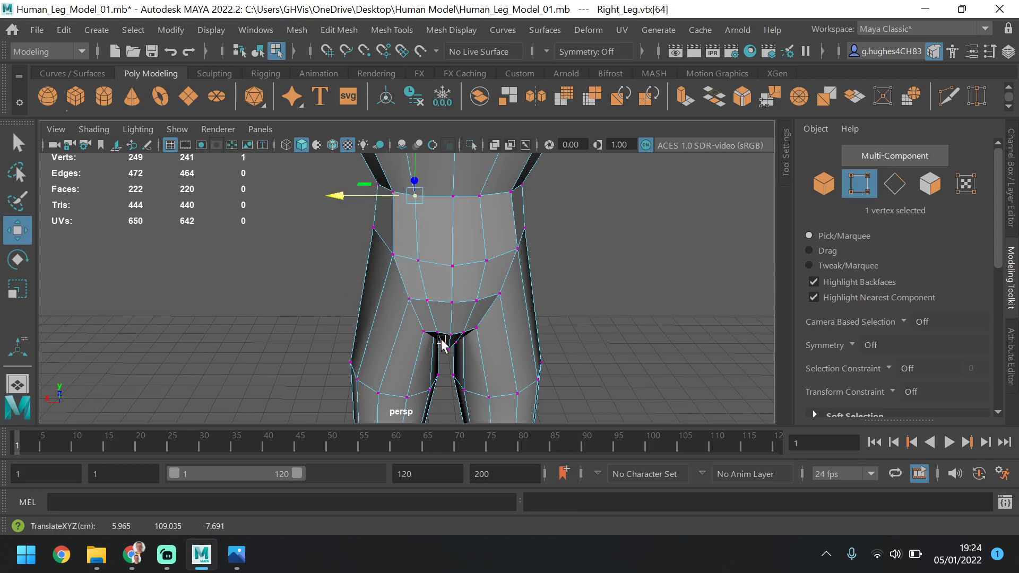
Try to raise the lowest centre vertex of the crotch, and undo the move
alt+drag(441, 340, 435, 309)
alt+middle_drag(442, 315, 426, 255)
alt+right_drag(433, 349, 499, 352)
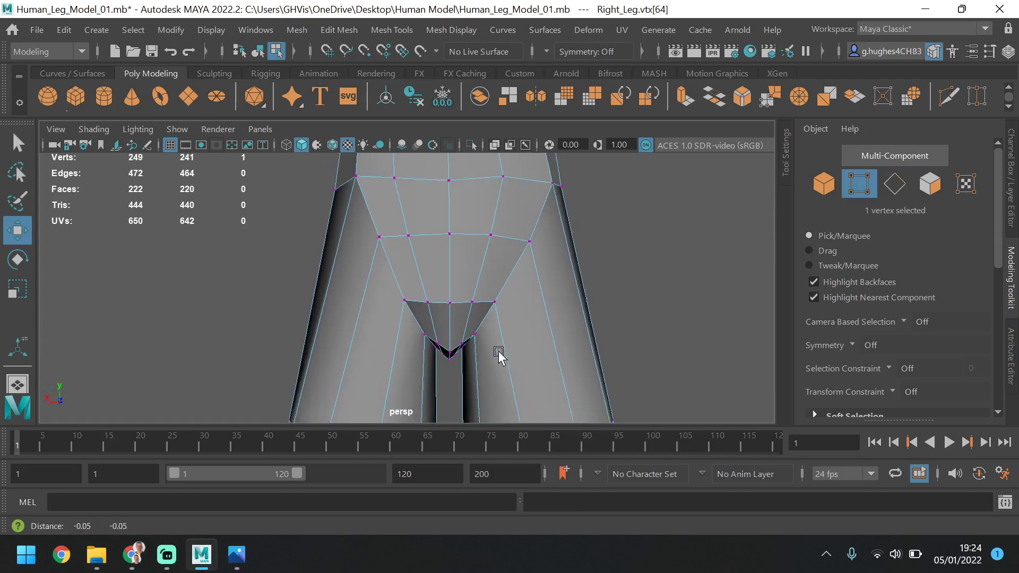
alt+middle_drag(499, 352, 477, 224)
scroll(476, 222, up, 2)
click(441, 251)
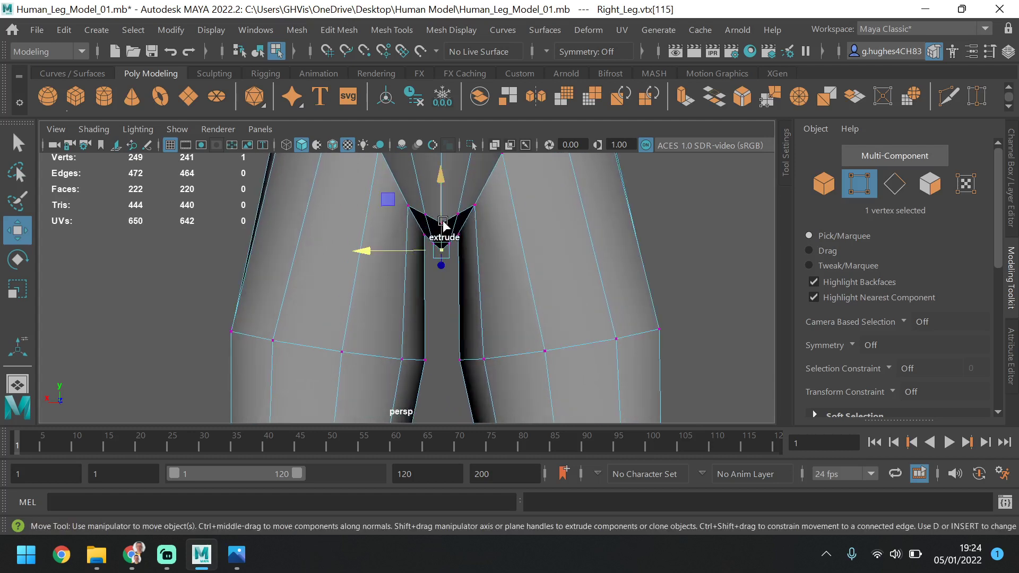
shift+drag(443, 225, 451, 218)
key(ctrl+z)
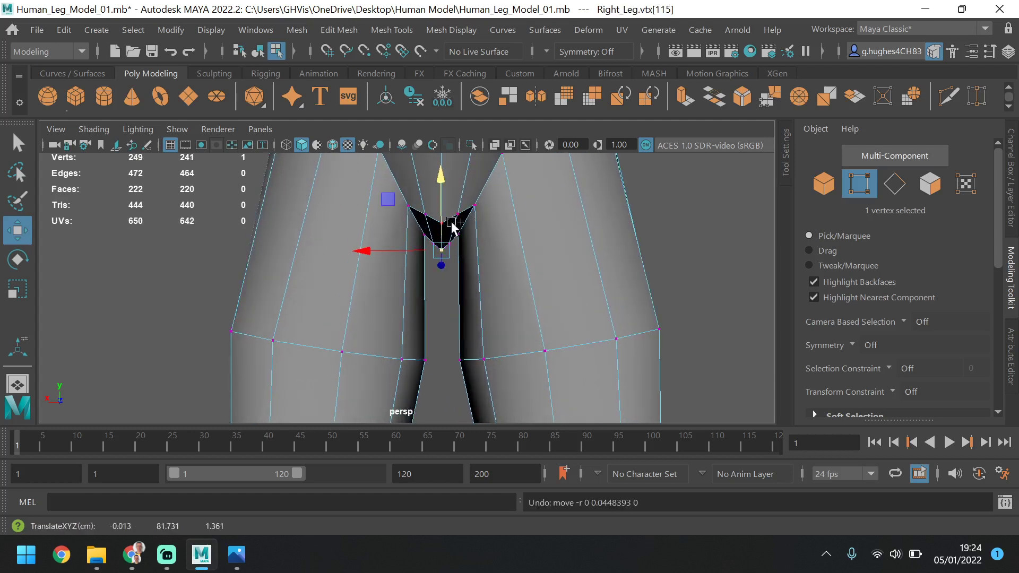
Raise the two lowest centre vertices of the crotch slightly, and move the two rear centre vertices of the crotch slightly forward and up
shift+click(443, 217)
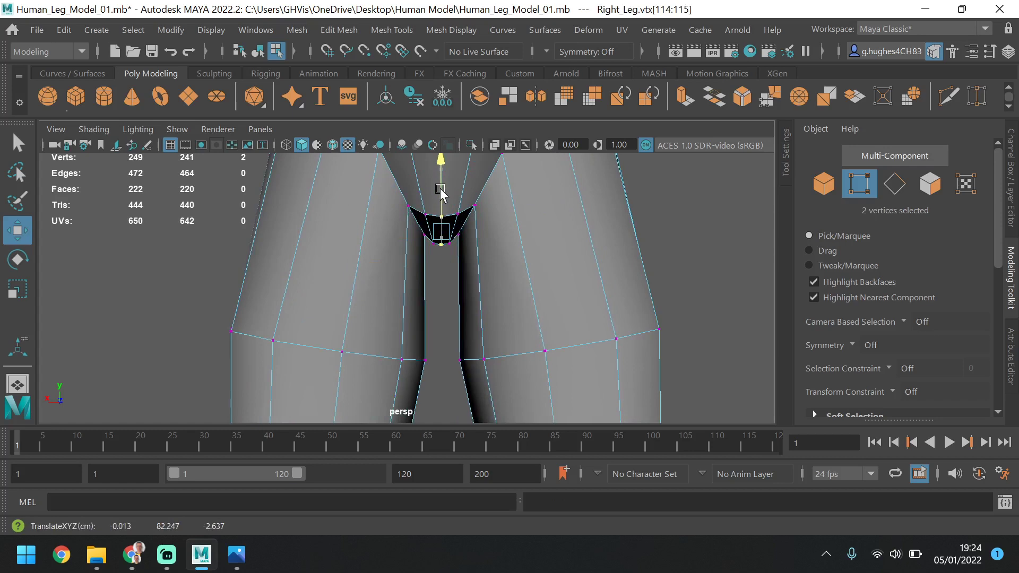
alt+drag(440, 188, 490, 241)
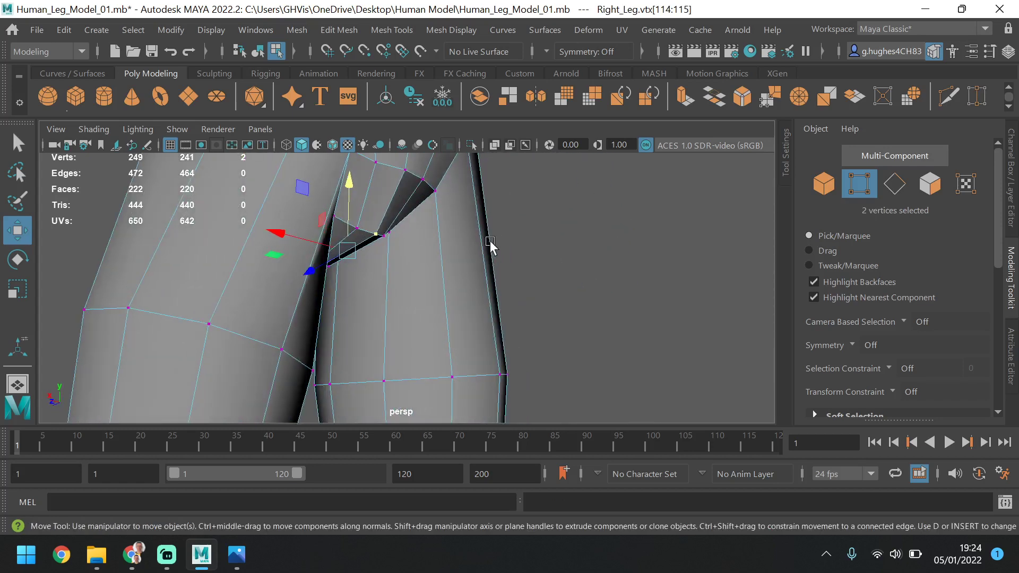
click(406, 170)
shift+click(374, 234)
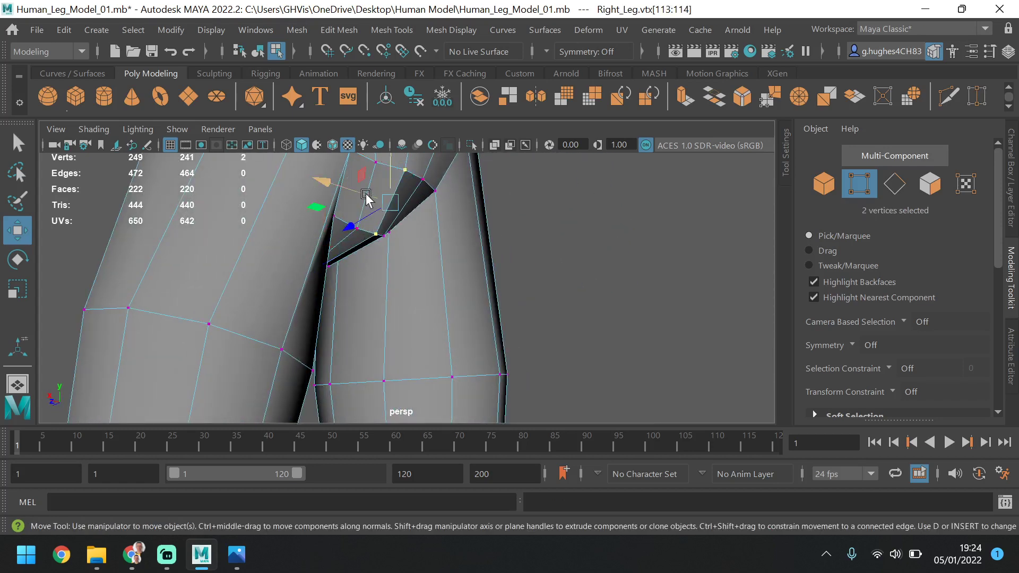
drag(366, 198, 366, 217)
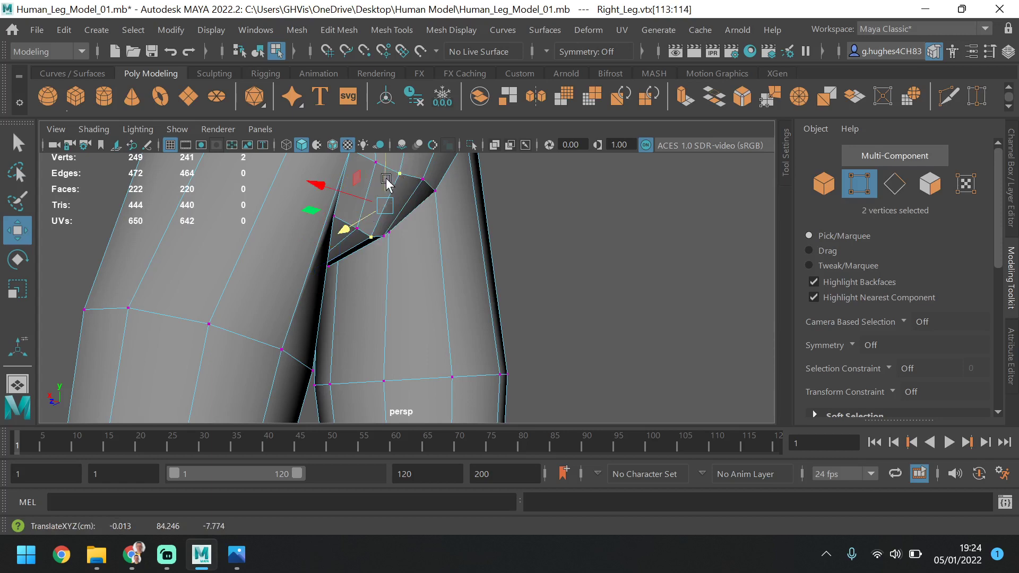
drag(386, 179, 385, 176)
click(524, 258)
Return the body mesh to object mode, switch it to smooth mesh preview, and deselect it
scroll(524, 258, down, 3)
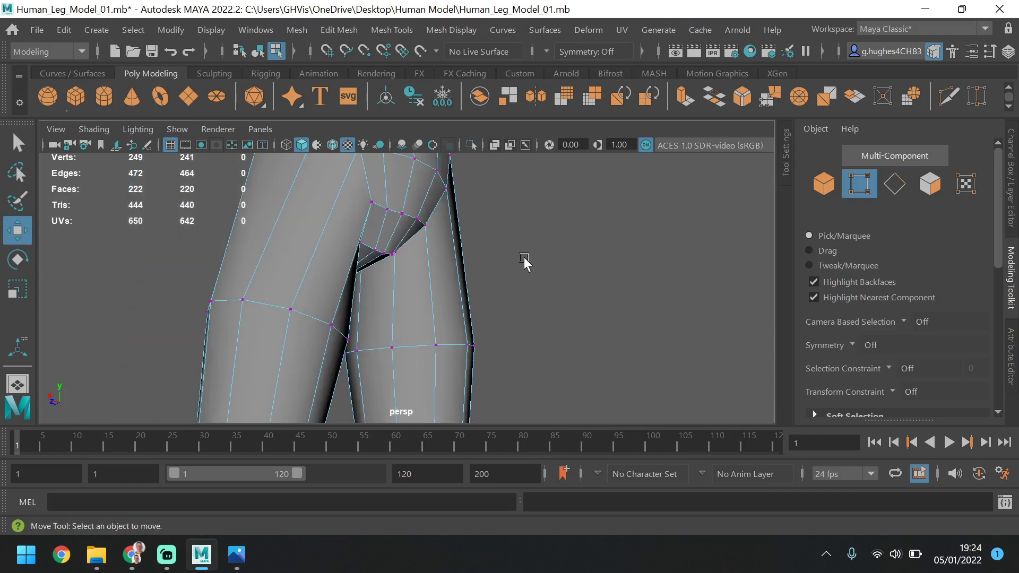
scroll(524, 261, down, 2)
key(F8)
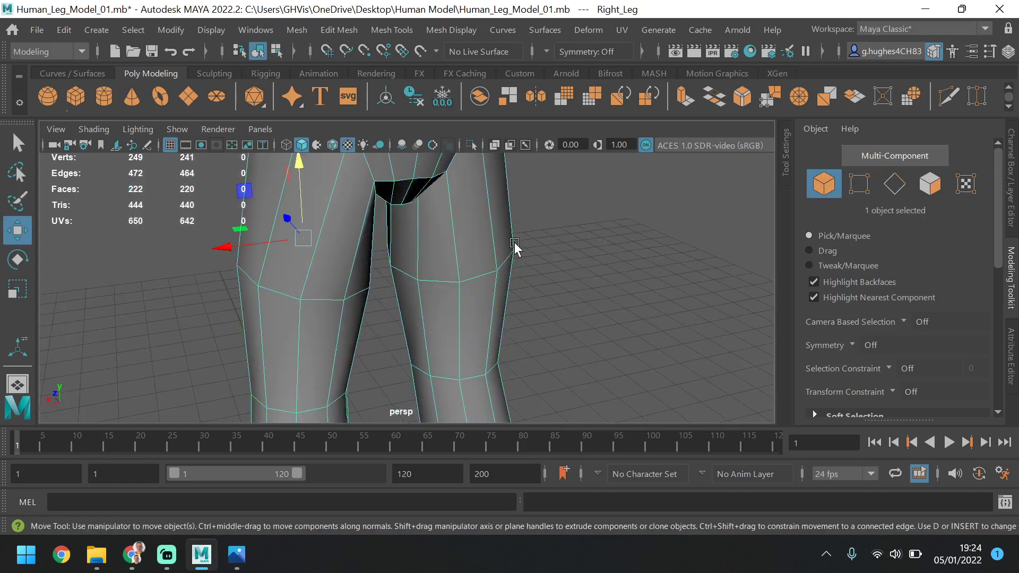
key(3)
scroll(489, 261, down, 3)
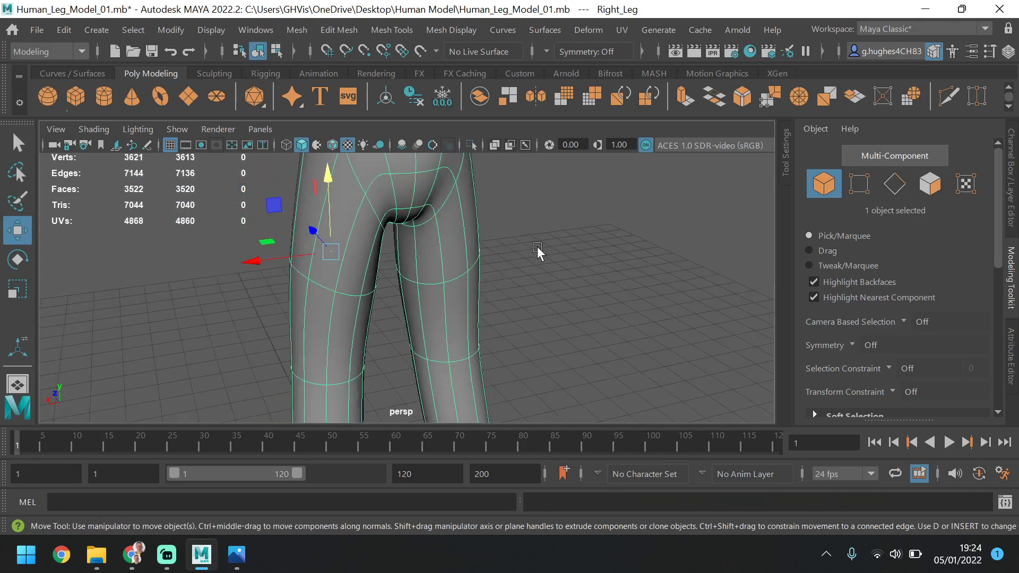
click(536, 247)
Examine the smoothed torso and legs from the side and front, comparing their overall shape with the reference images
scroll(513, 278, down, 3)
alt+drag(514, 271, 589, 278)
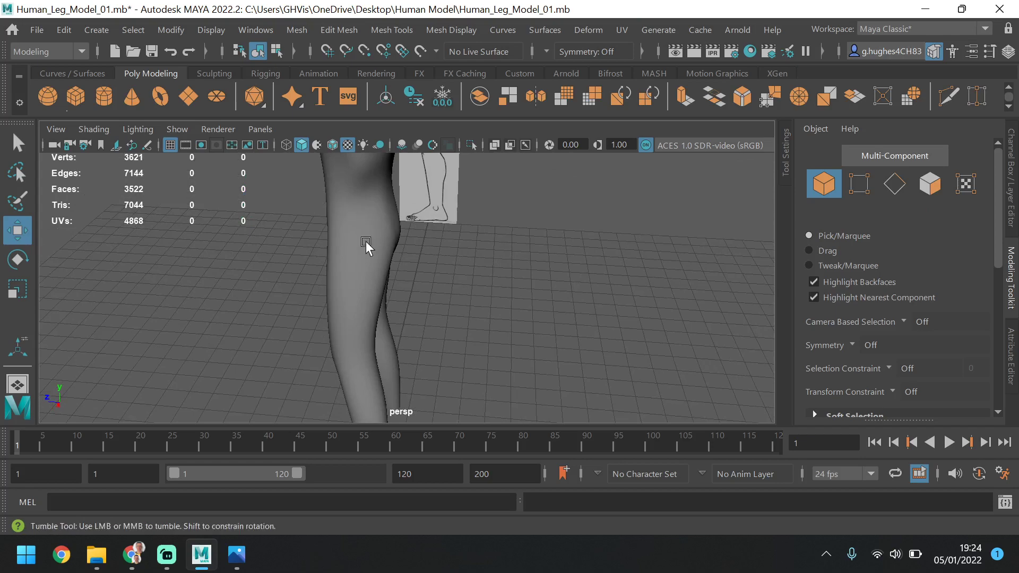
alt+drag(366, 243, 483, 296)
alt+middle_drag(483, 296, 511, 292)
alt+drag(510, 293, 498, 301)
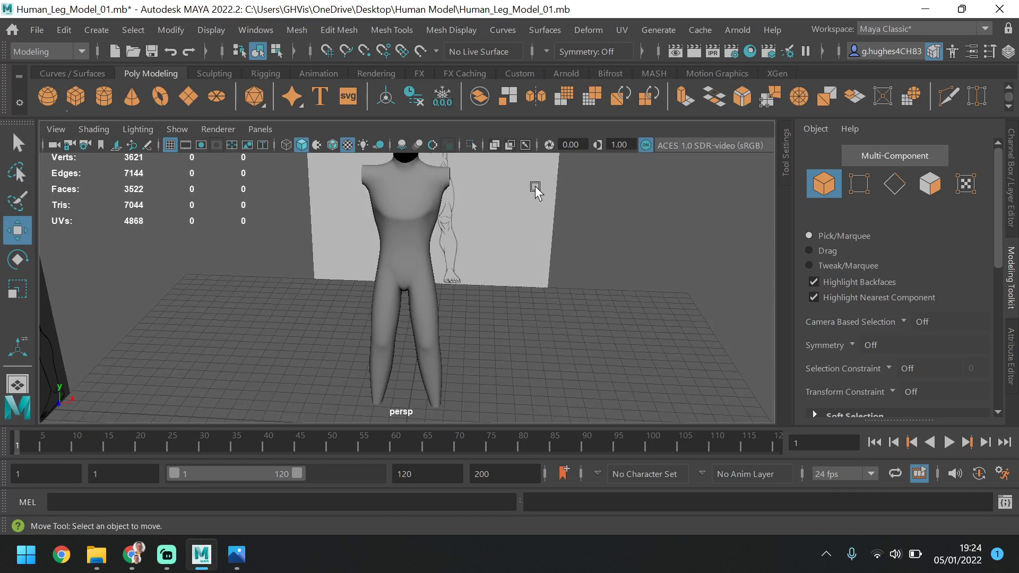
alt+middle_drag(503, 255, 505, 254)
alt+drag(482, 248, 515, 237)
alt+middle_drag(514, 236, 508, 217)
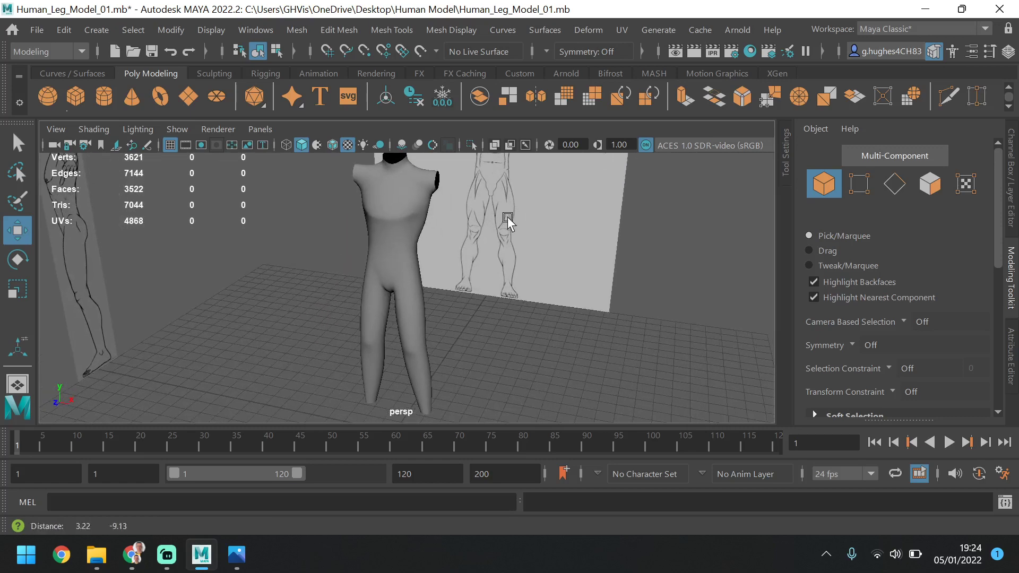
scroll(504, 225, down, 2)
scroll(498, 224, up, 2)
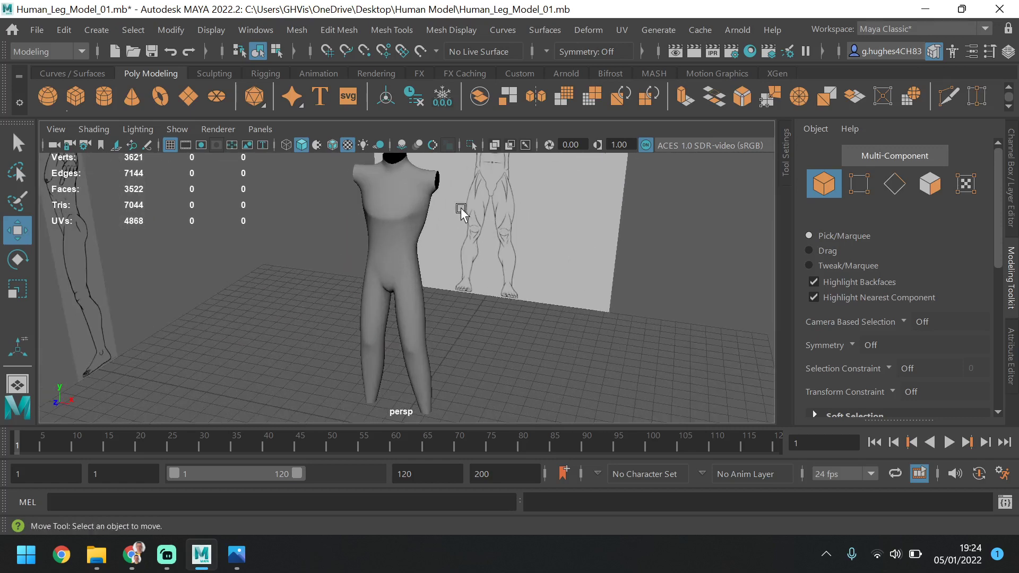